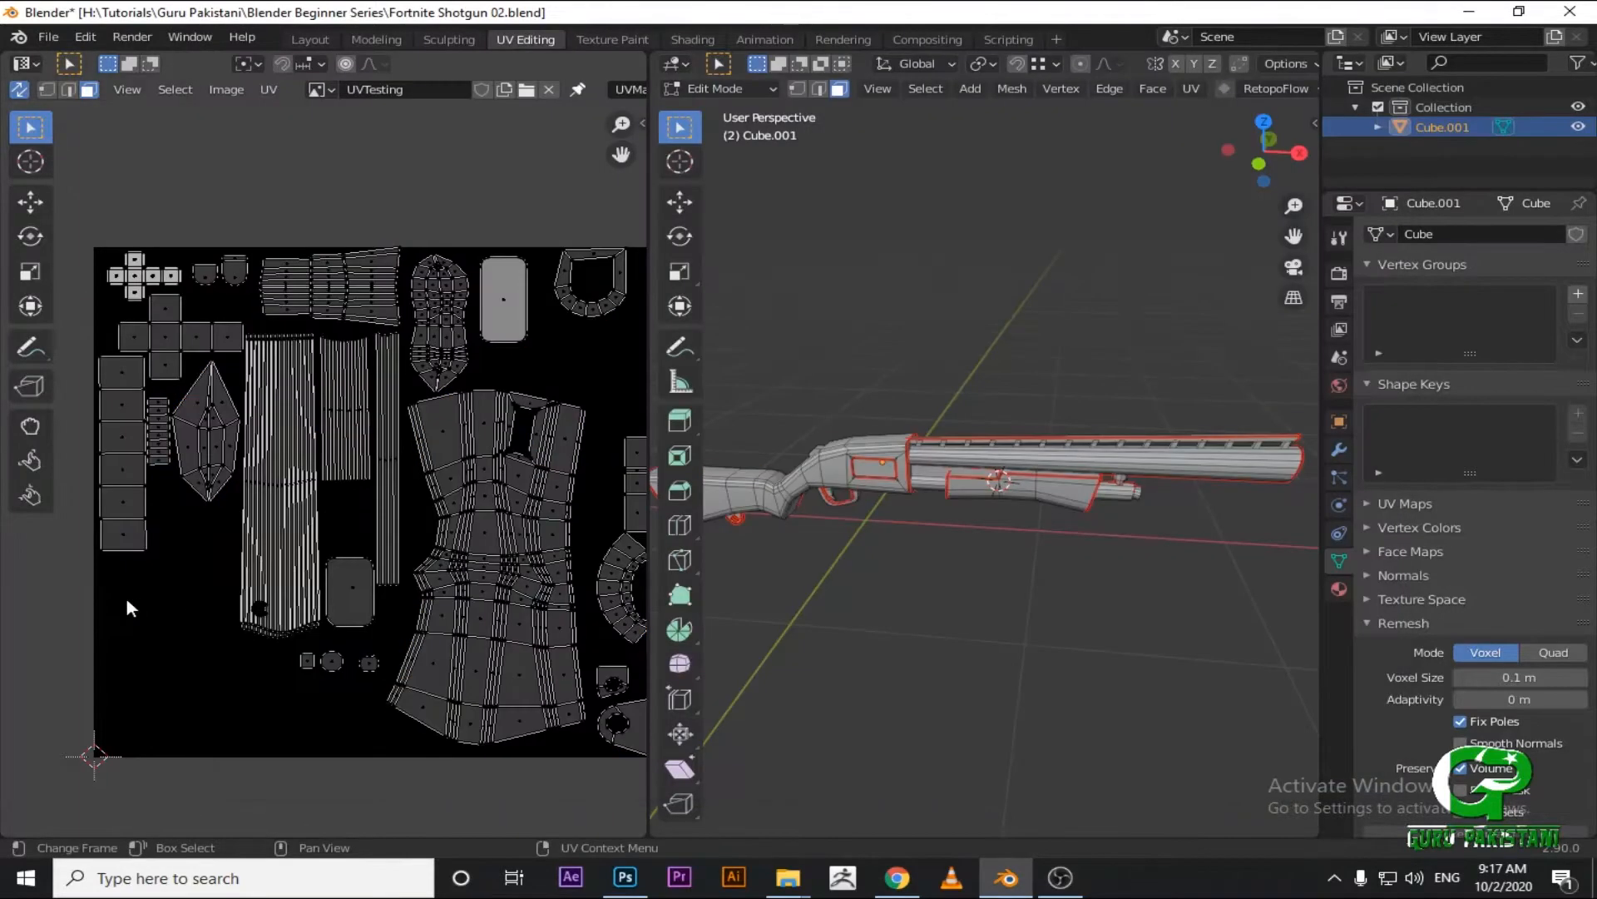
Select every face of the shotgun mesh together with all of its UV islands.
key(a)
click(961, 496)
middle_drag(961, 495, 982, 456)
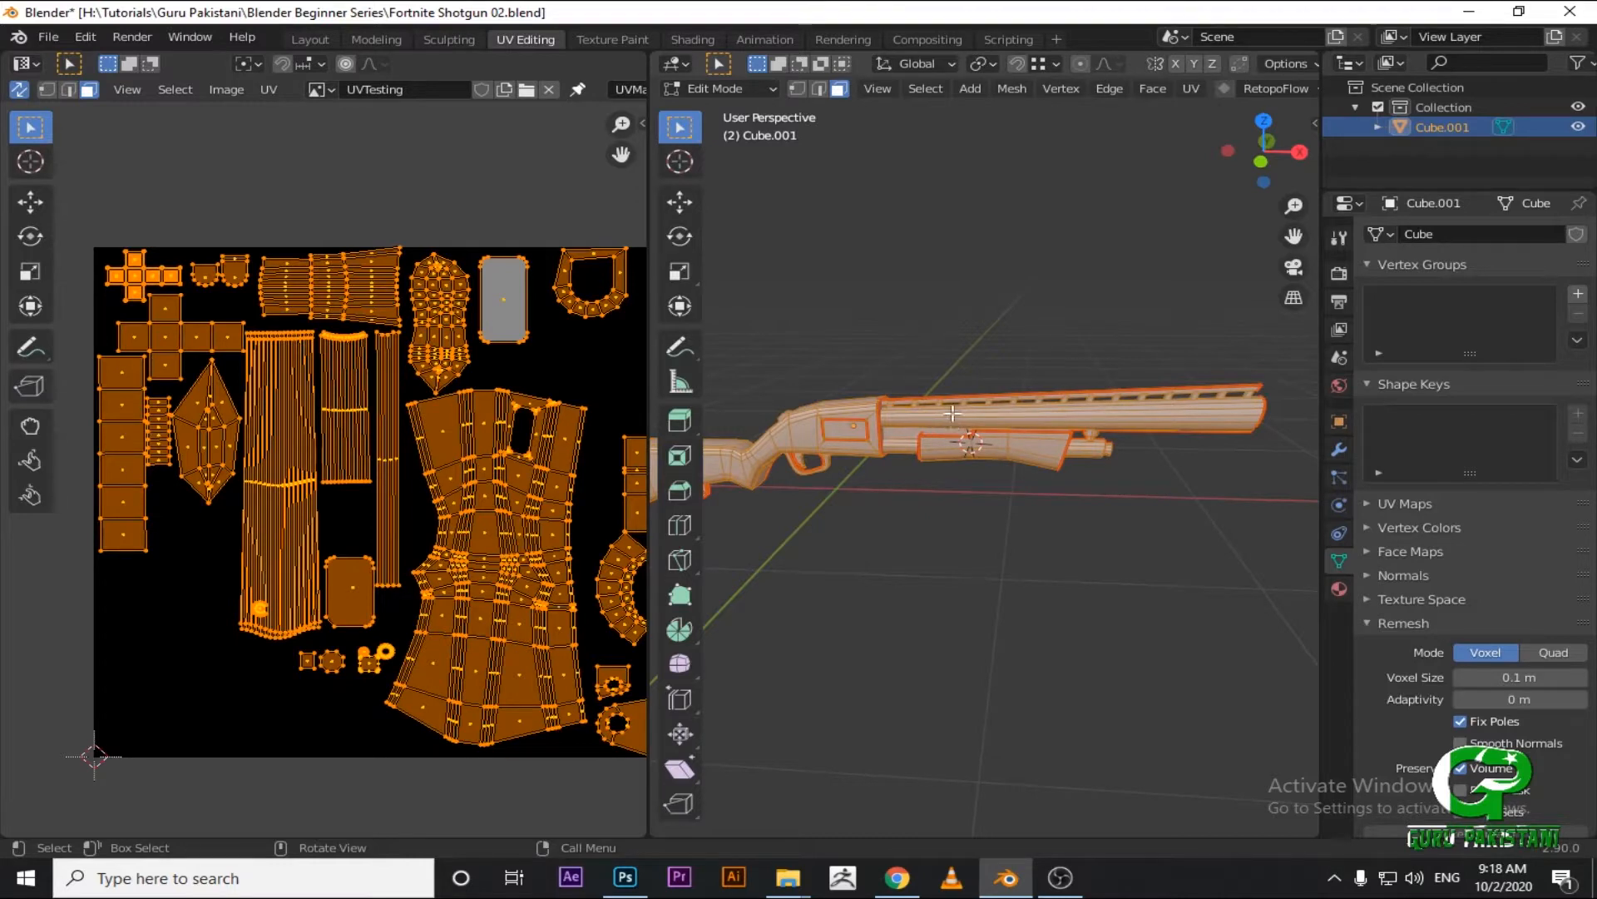
scroll(953, 414, up, 4)
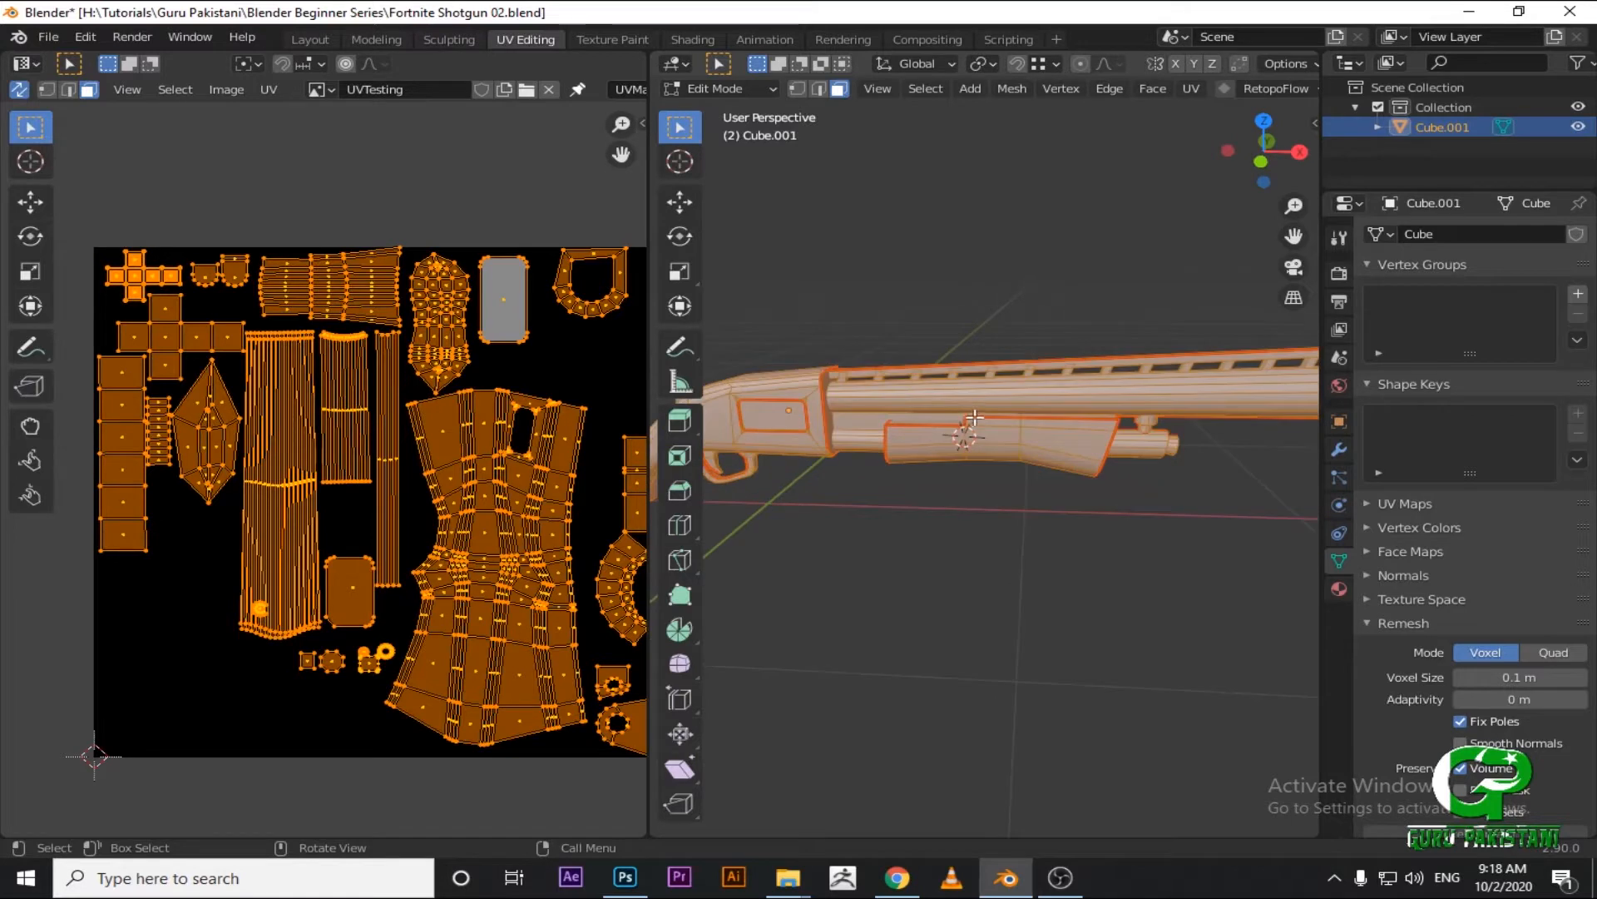
middle_drag(1016, 400, 965, 453)
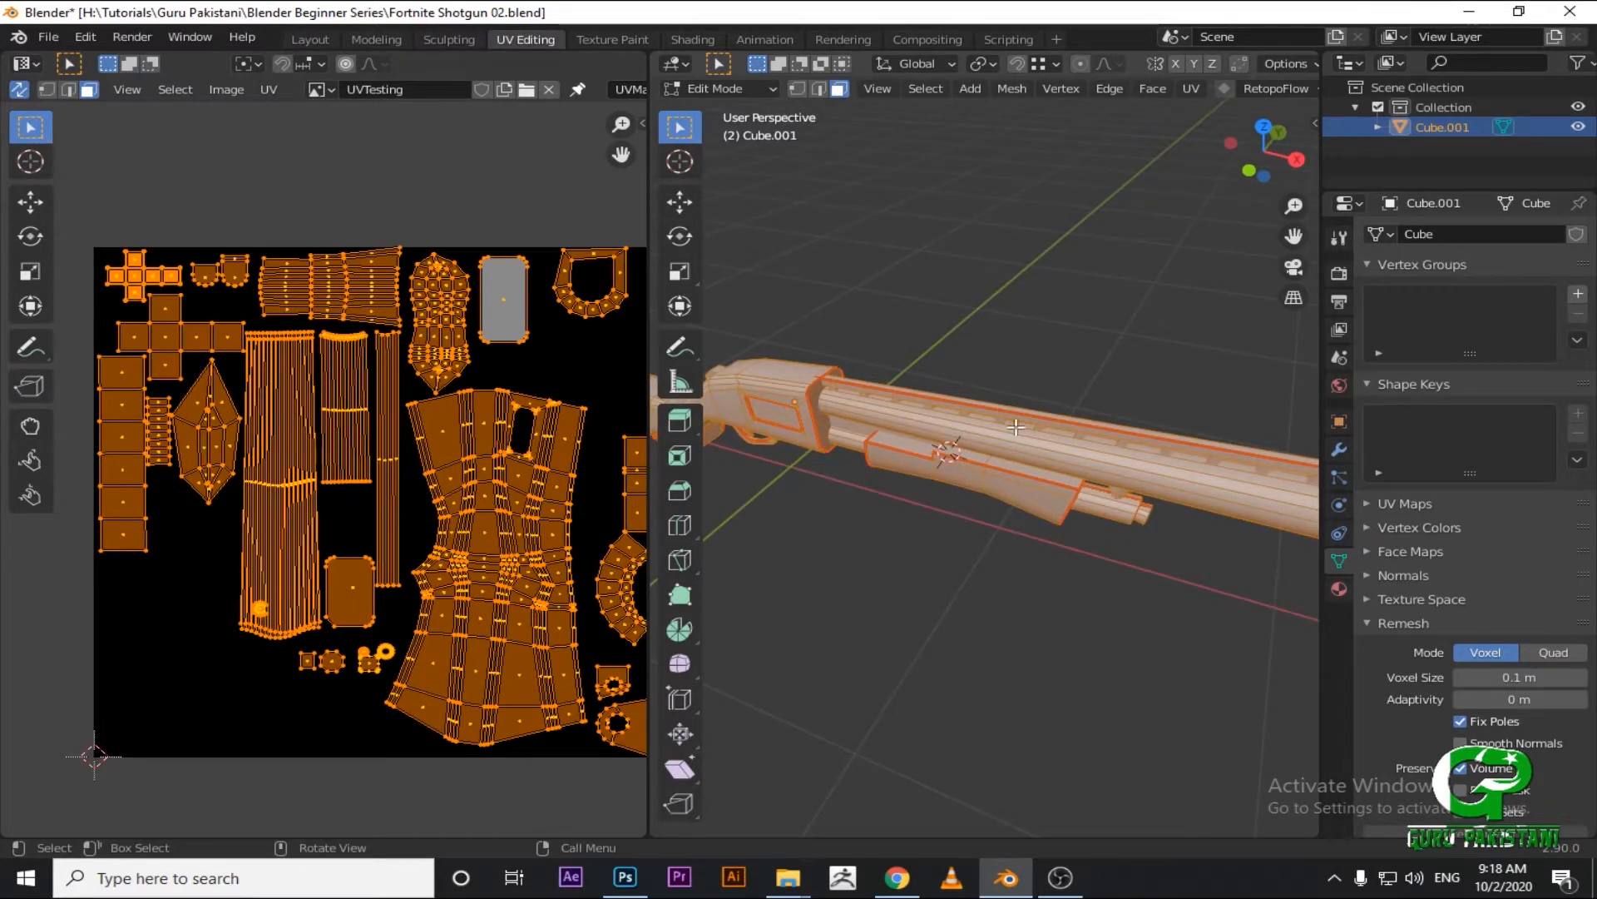
middle_drag(1028, 449, 1083, 547)
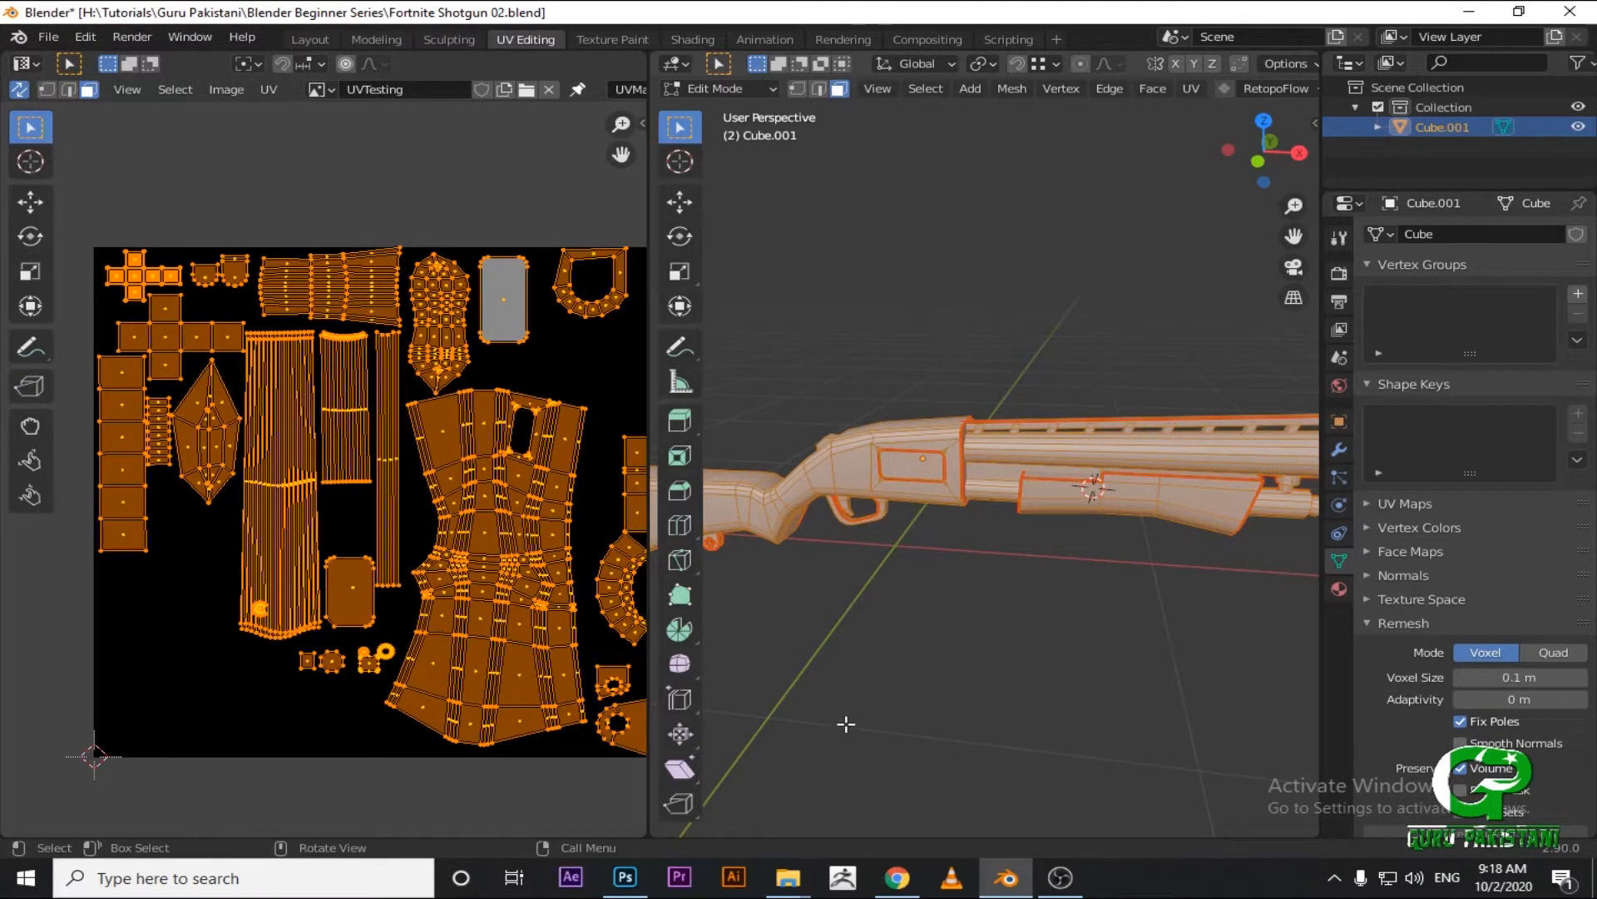
Switch to Photoshop, paint white across Layer 0's mask to reveal the green background, and undo the strokes.
click(625, 878)
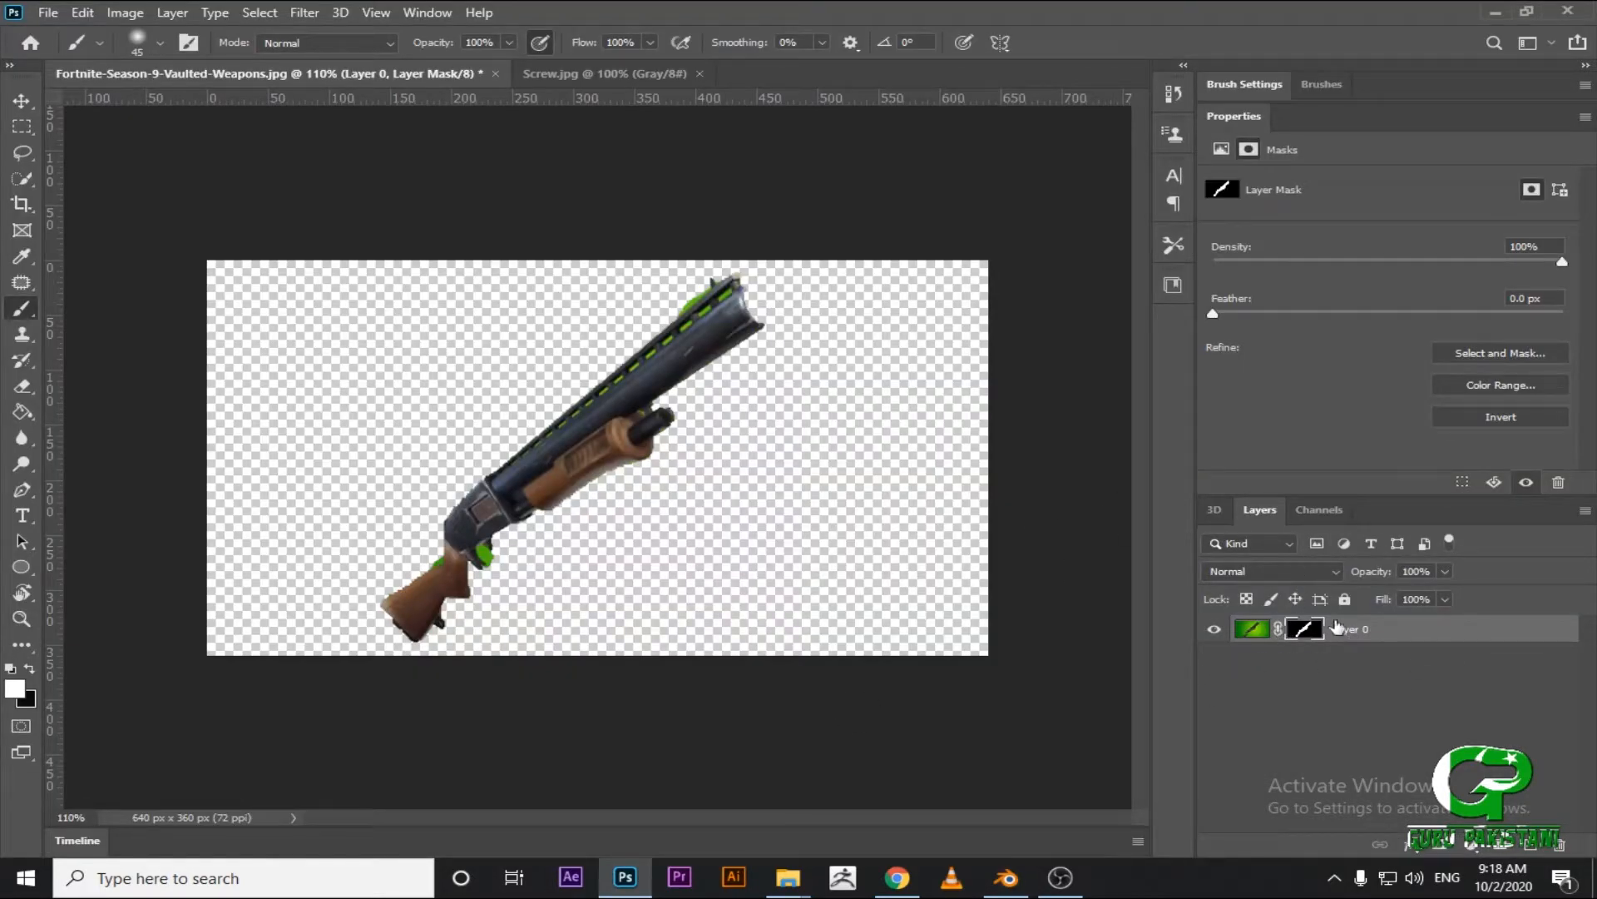
key(alt+Tab)
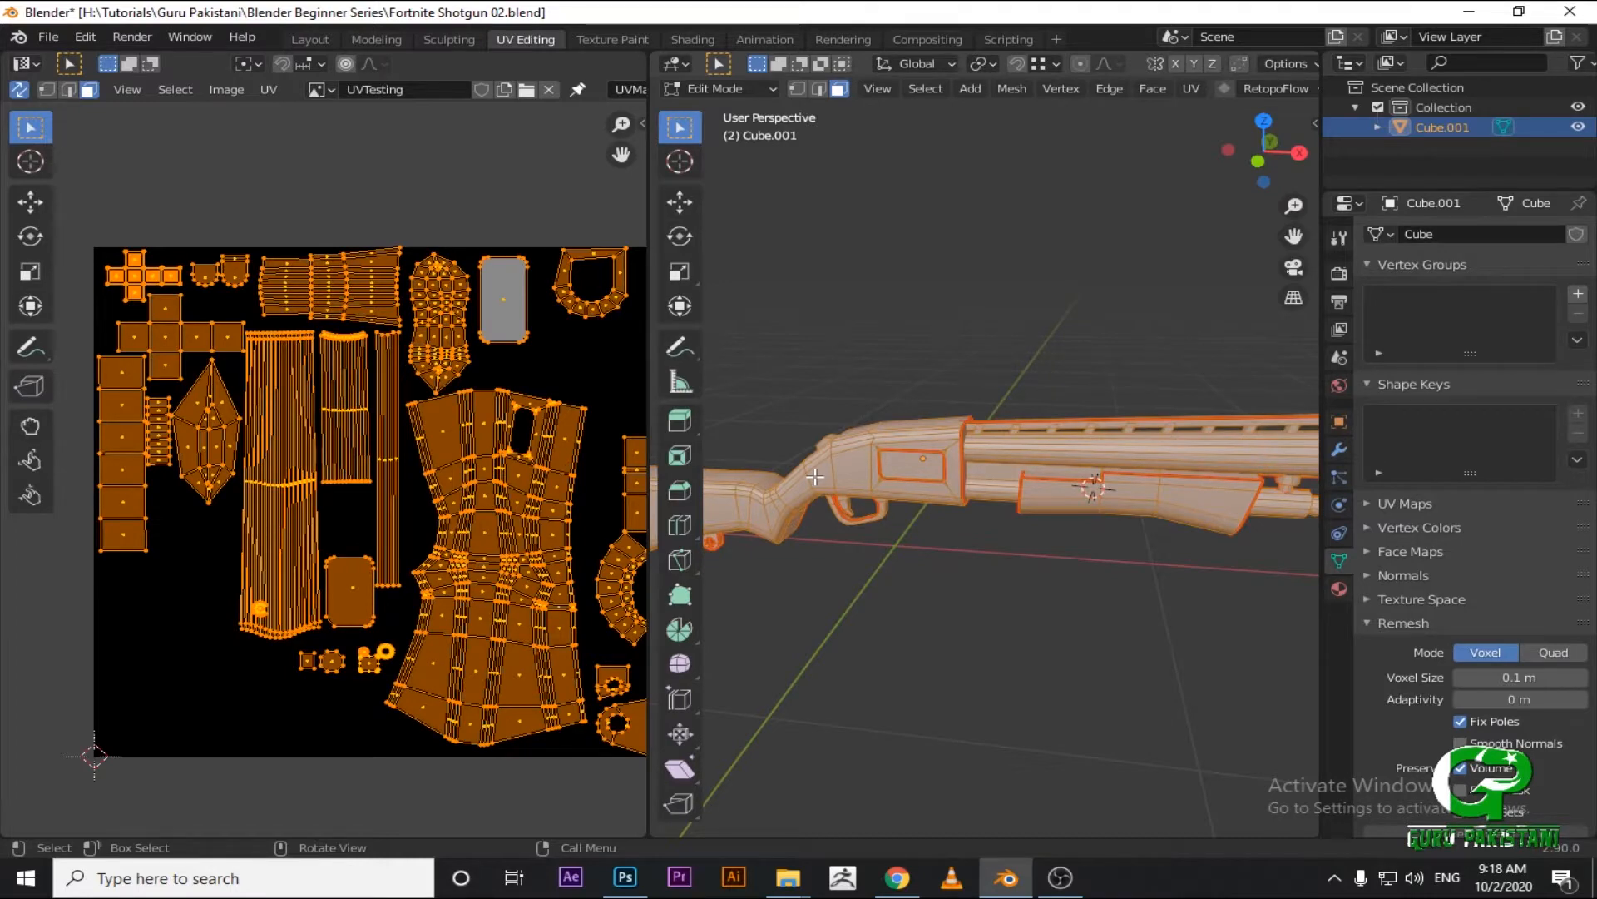
key(alt+Tab)
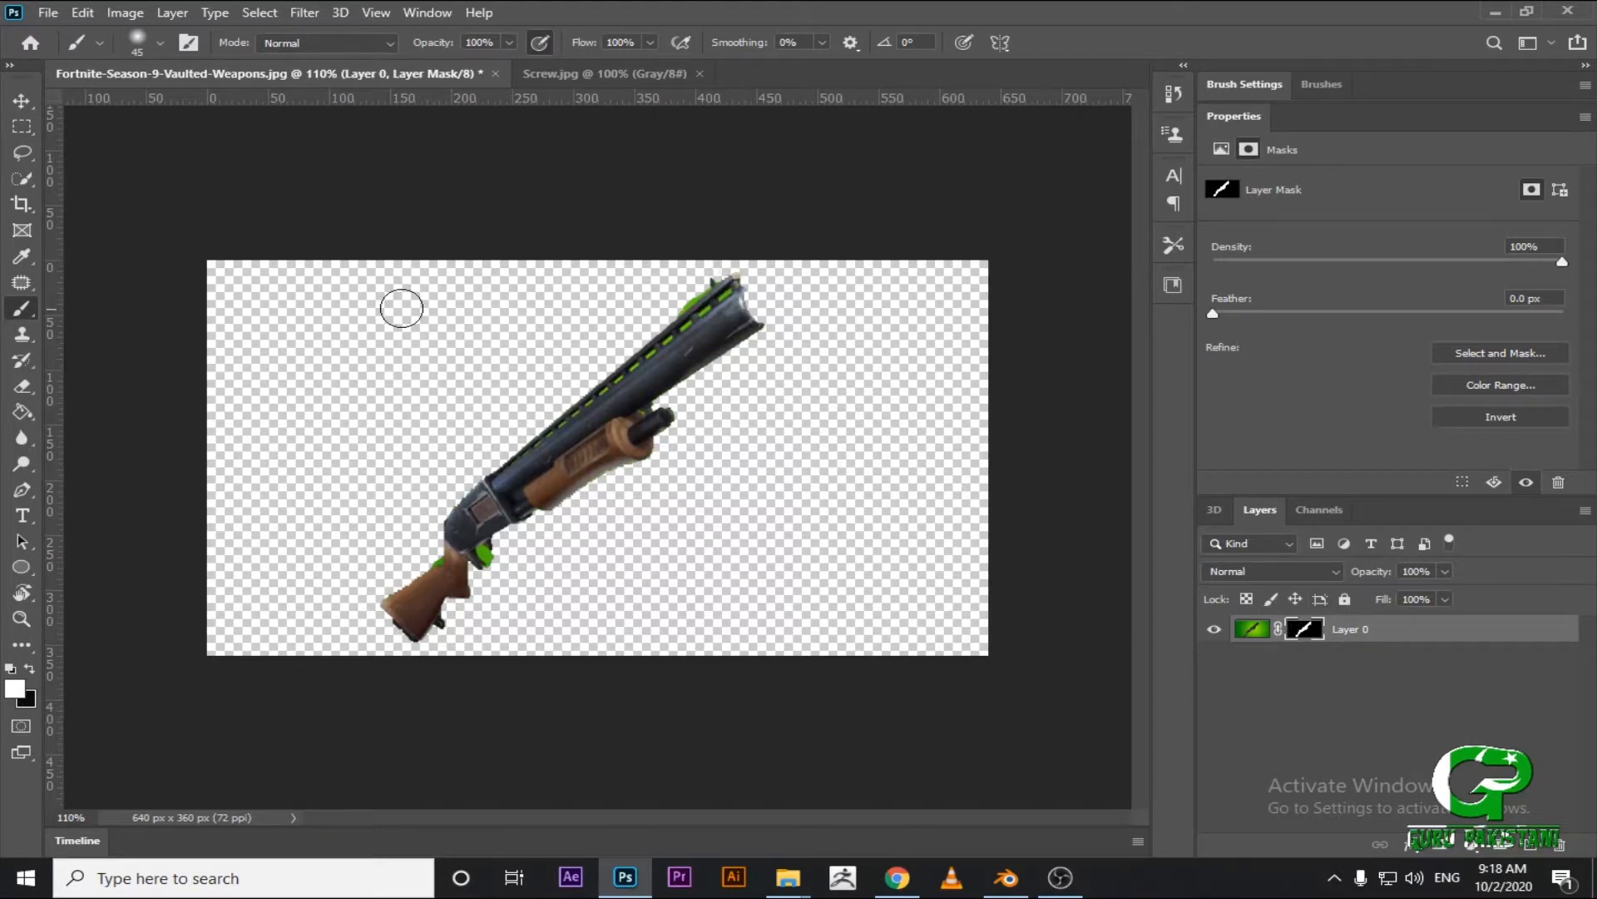
mouse_move(232, 406)
mouse_down()
mouse_move(702, 385)
mouse_move(845, 649)
mouse_move(870, 642)
mouse_up()
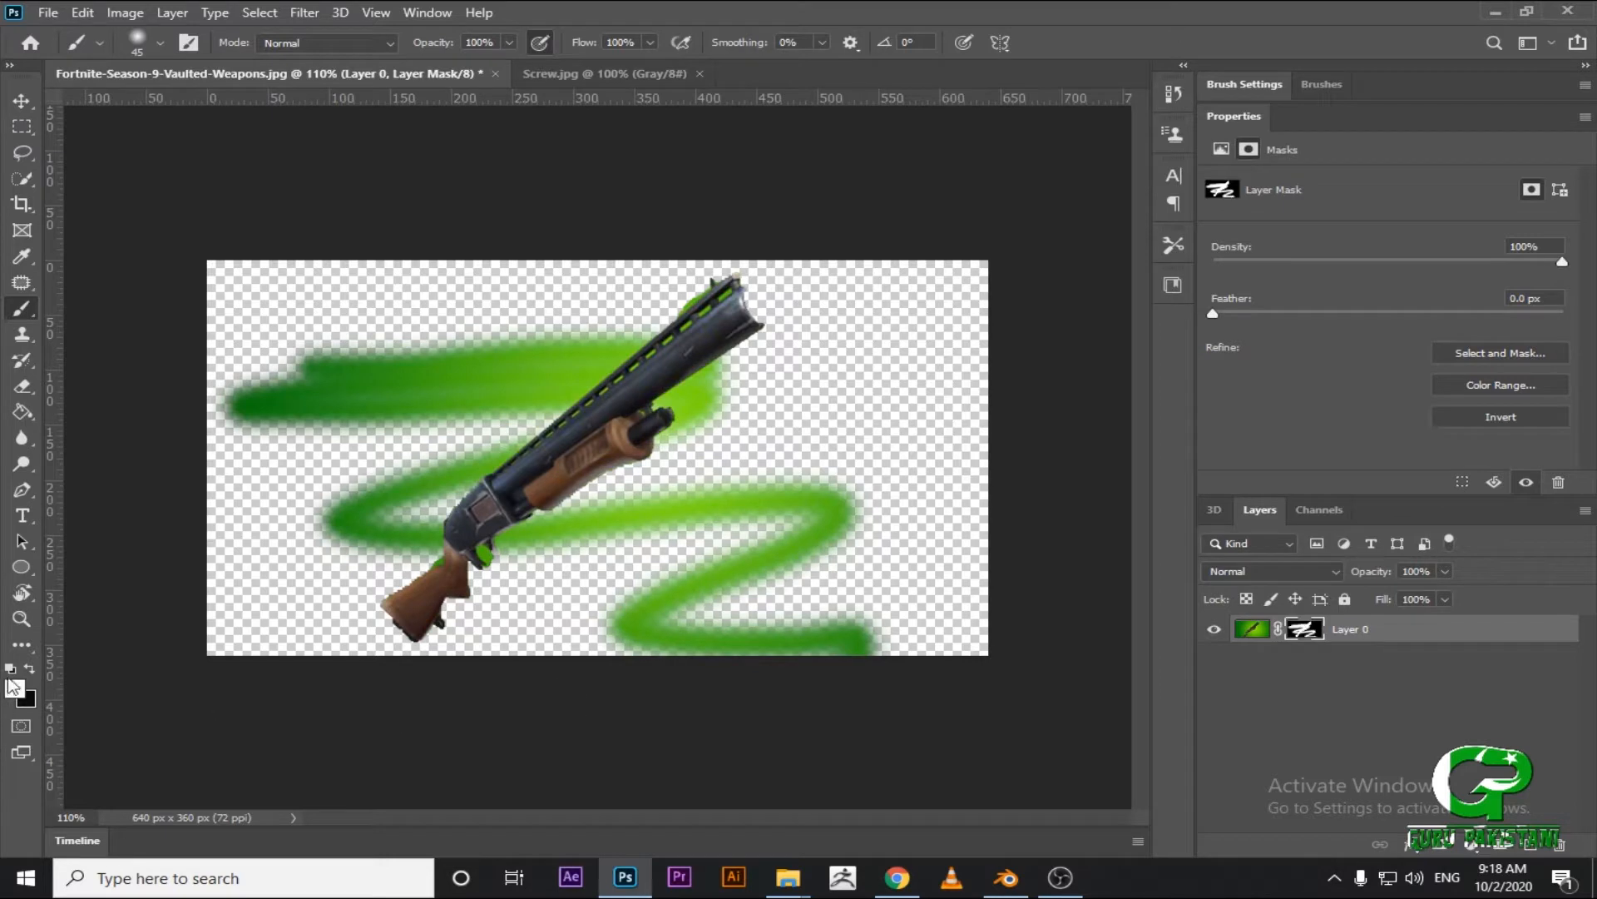
mouse_move(649, 466)
mouse_down()
mouse_move(677, 482)
mouse_move(583, 499)
mouse_move(715, 375)
mouse_move(557, 524)
mouse_up()
key(ctrl+z)
key(ctrl+z)
Paint black over the shotgun on Layer 0's mask to hide it, and undo the stroke.
click(29, 668)
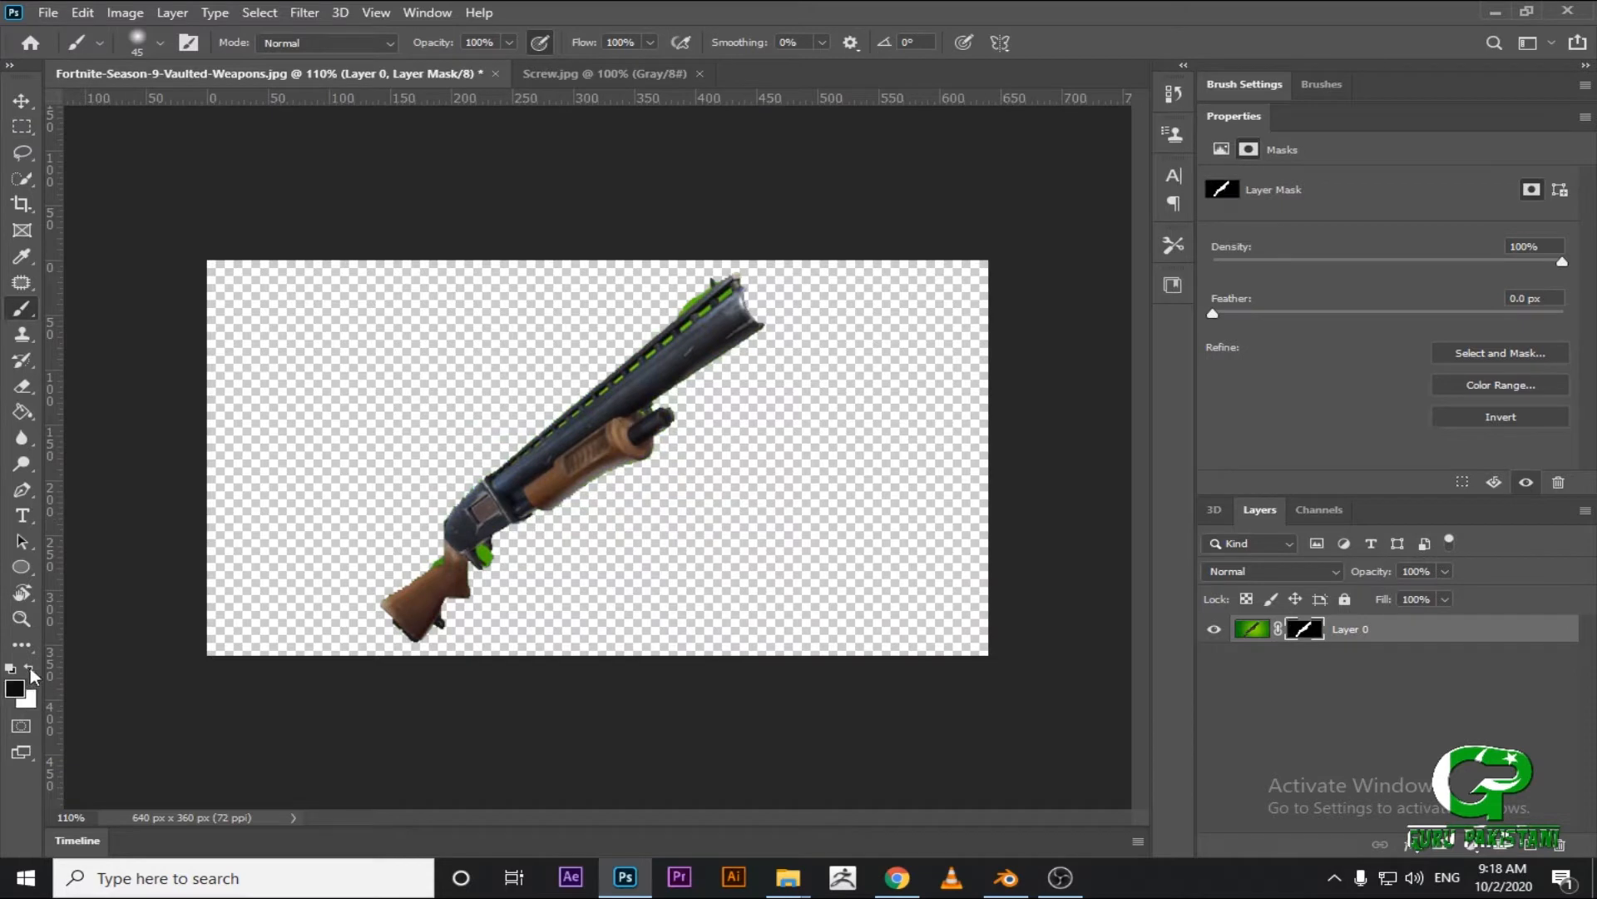
mouse_move(723, 308)
mouse_down()
mouse_move(434, 523)
mouse_move(569, 532)
mouse_up()
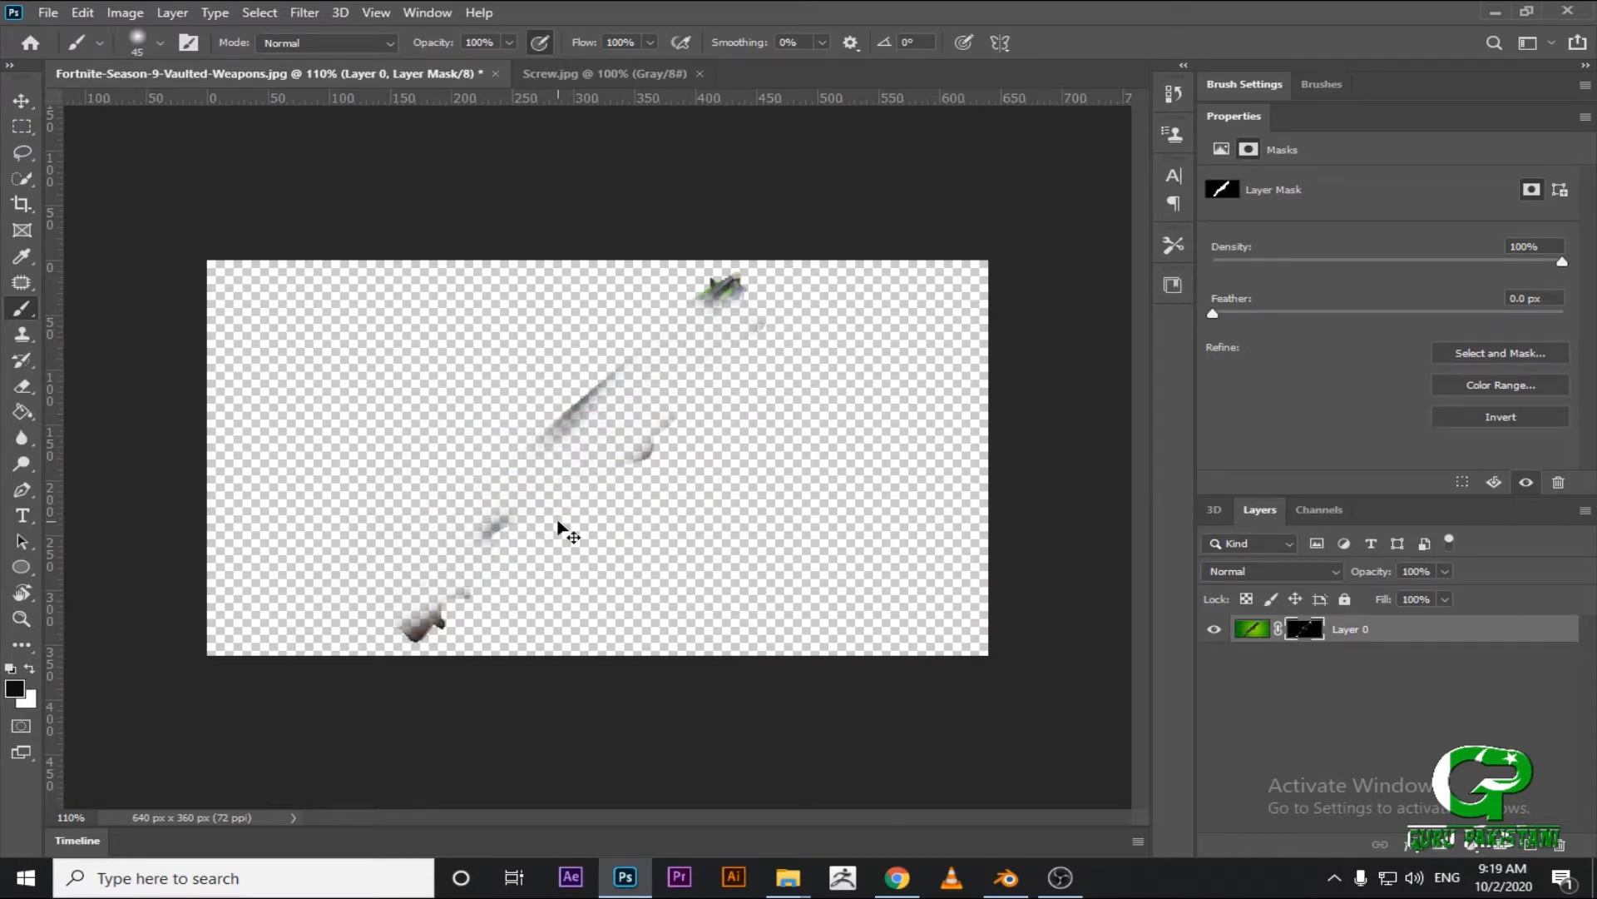
key(ctrl+z)
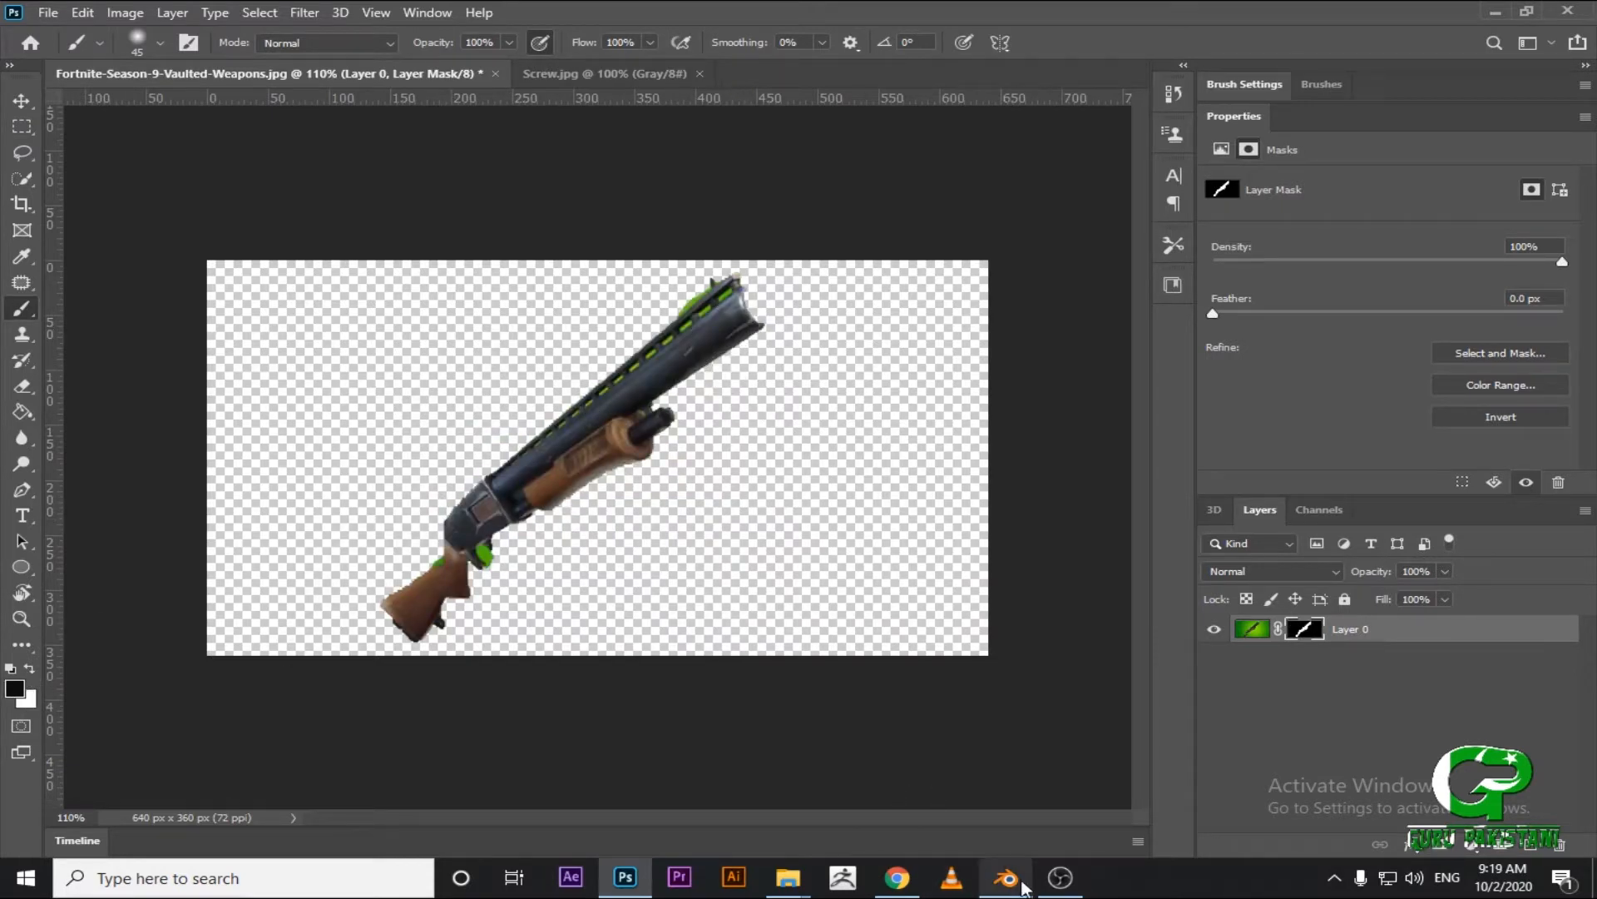
Switch to Blender, open the Texture Paint workspace and bring up the list of images available to the image editor.
click(1006, 878)
scroll(1020, 545, up, 4)
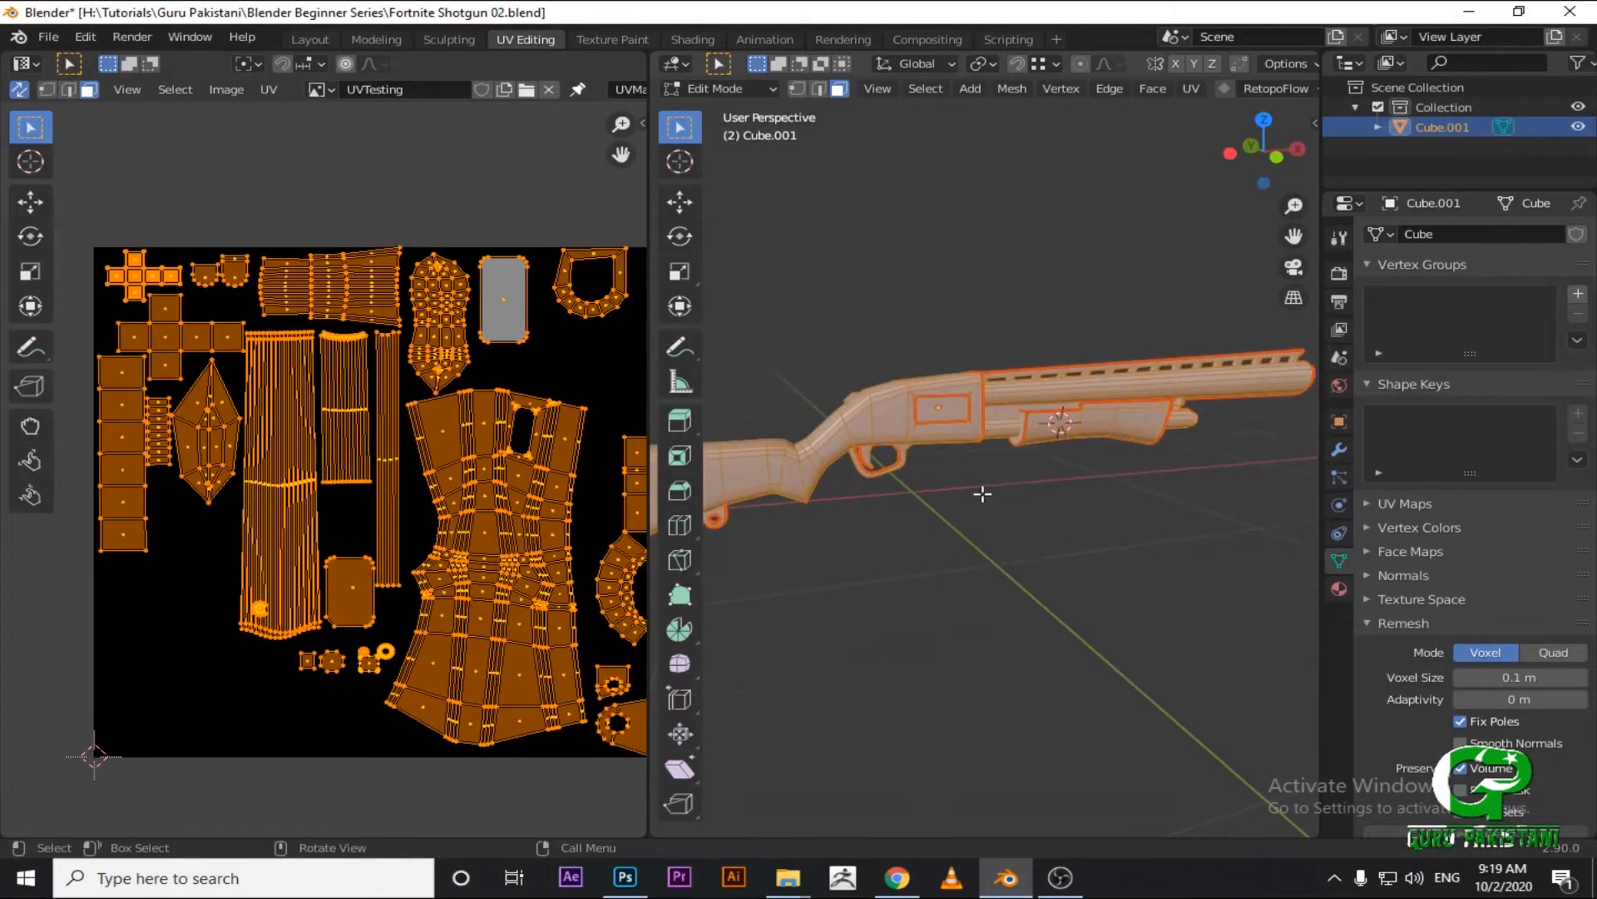
click(584, 38)
middle_drag(927, 429, 1040, 451)
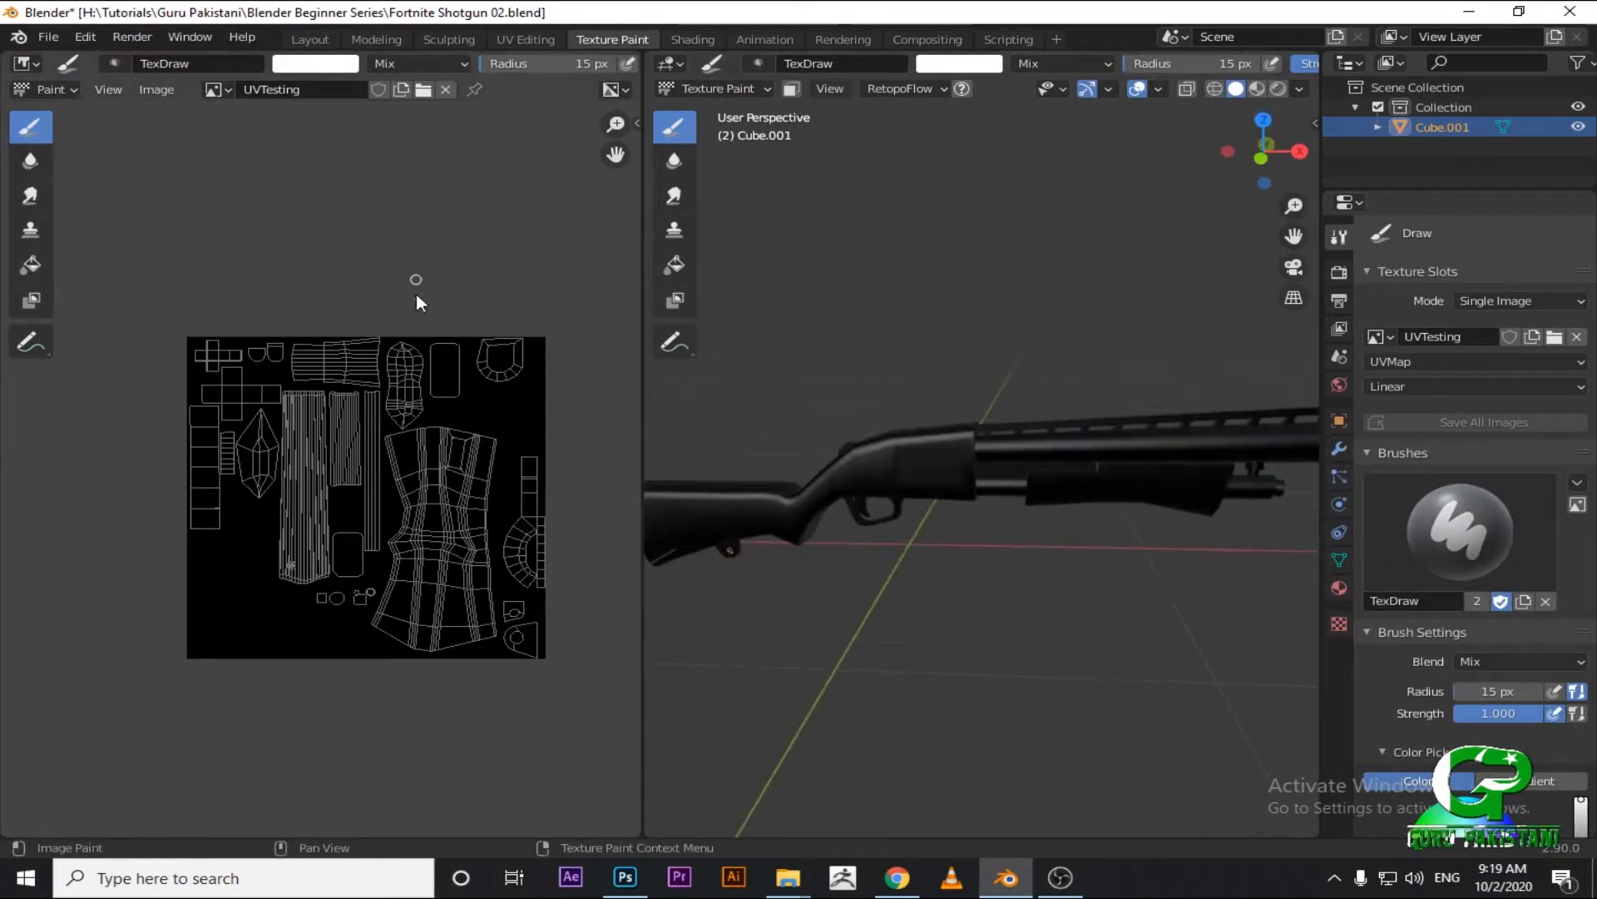
double_click(240, 95)
click(197, 107)
click(216, 89)
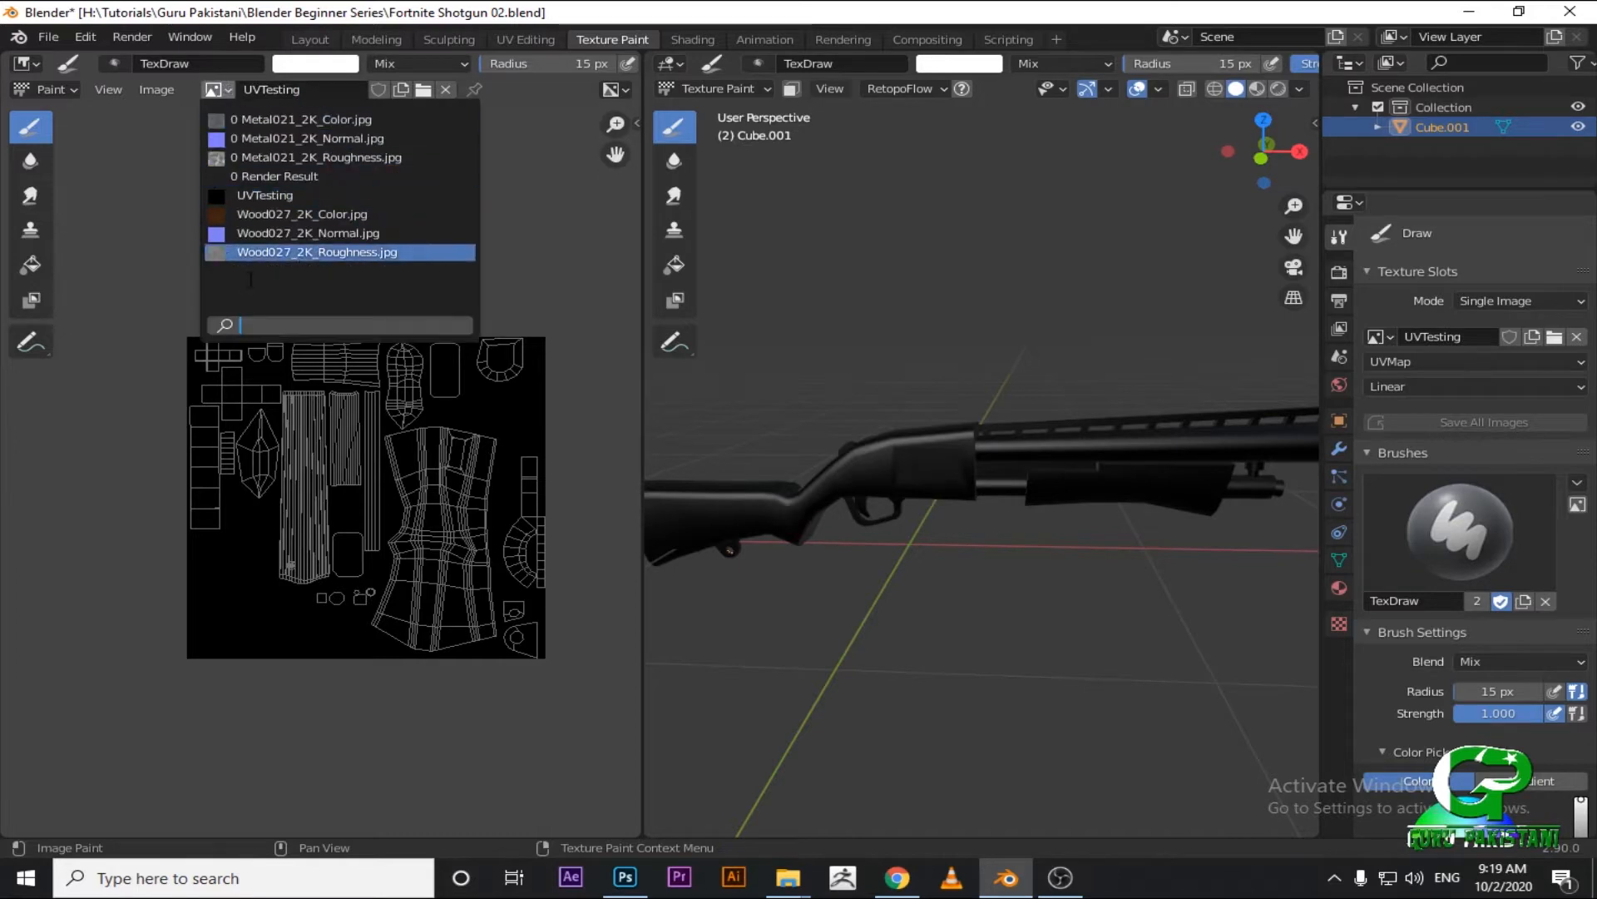
Open the brown wooden shotgun reference picture from the Blender Beginner Series folder, examine its materials, and return to Blender.
mouse_move(788, 878)
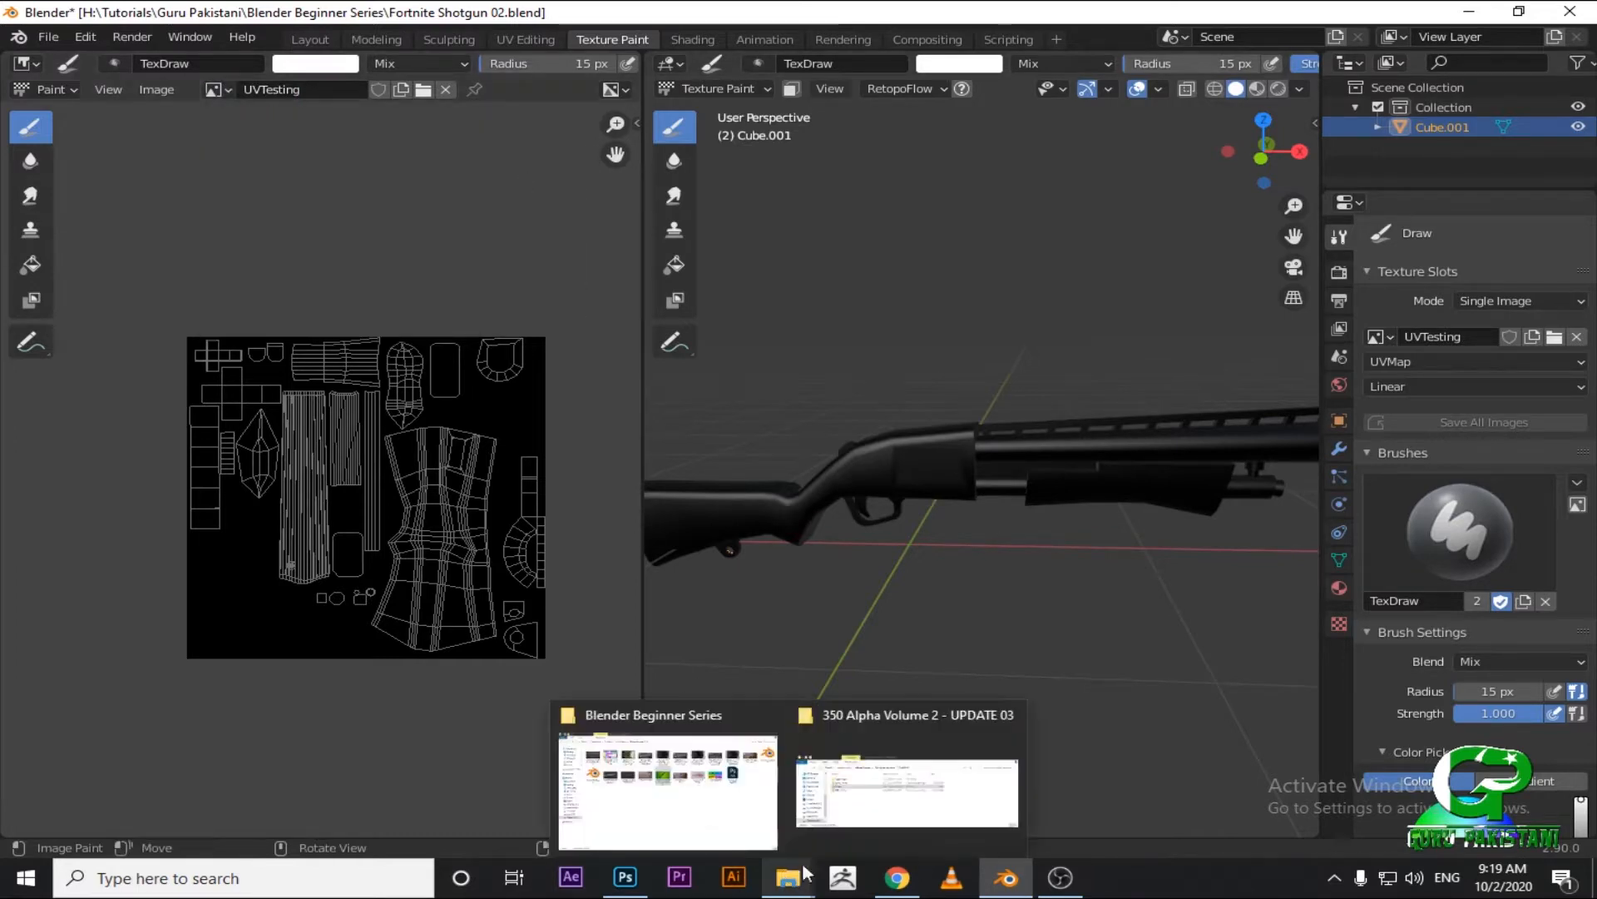
click(666, 804)
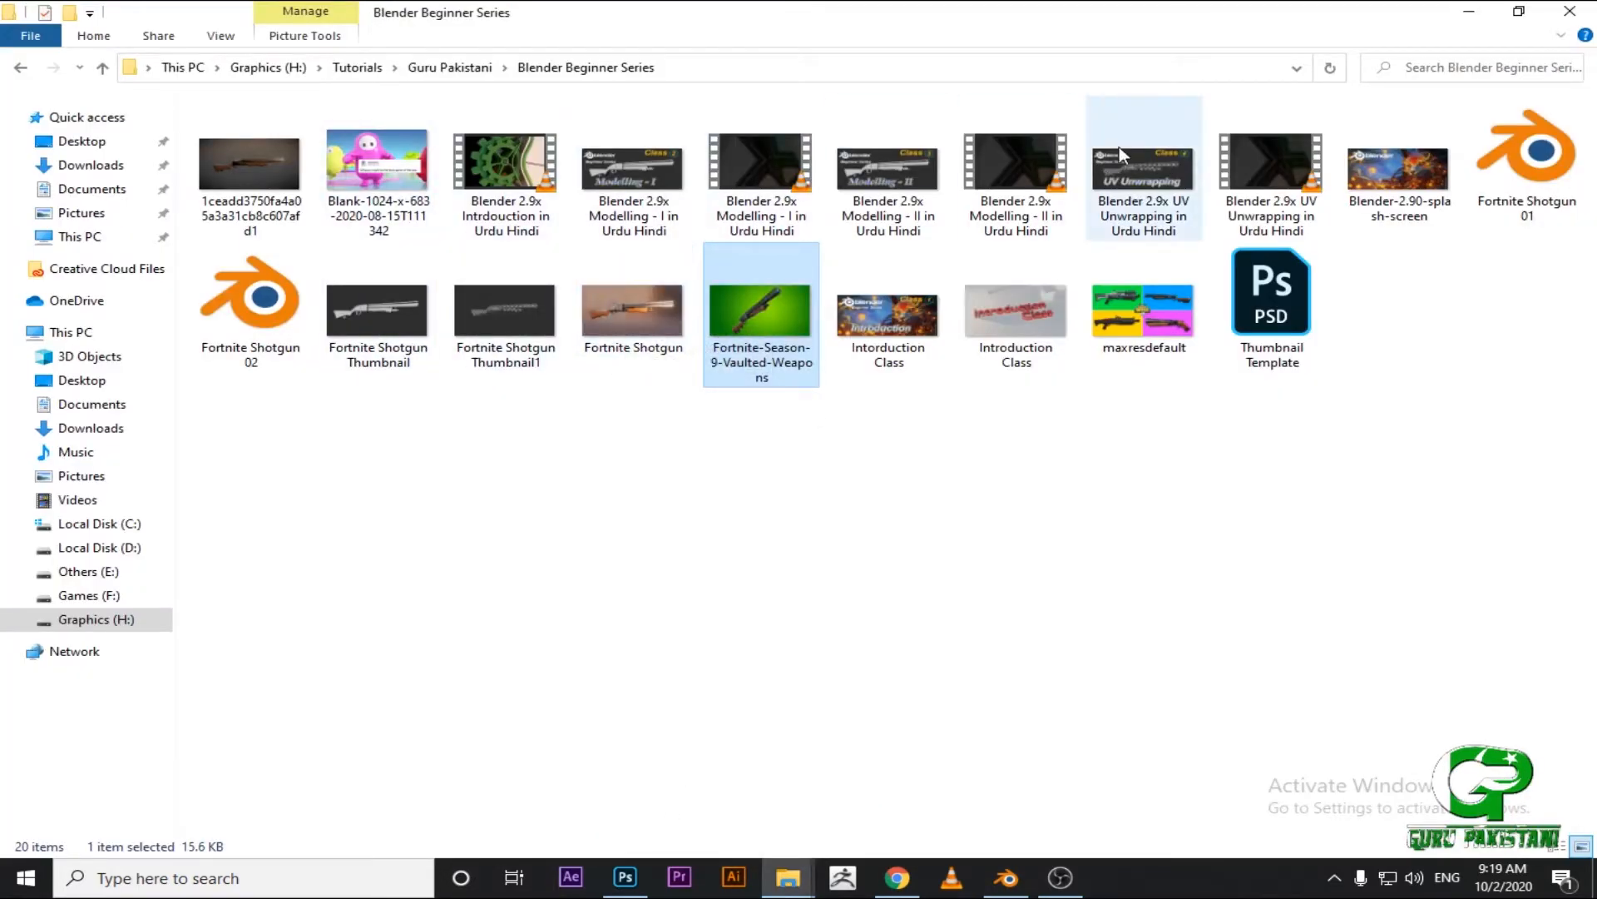
double_click(218, 178)
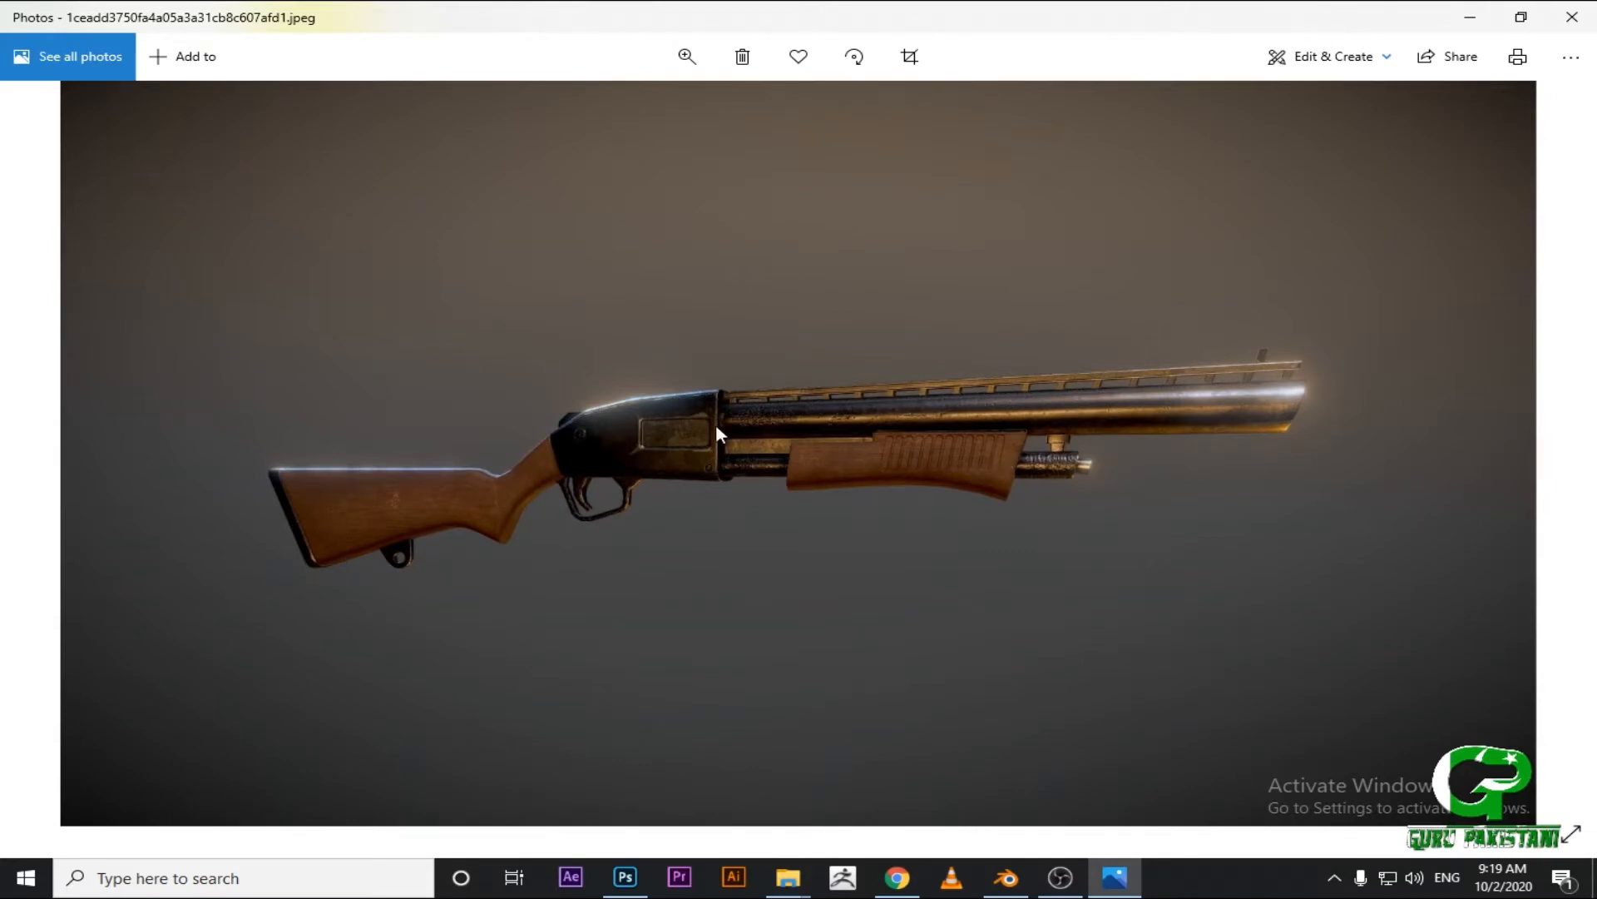
key(alt+Tab)
key(alt+Tab)
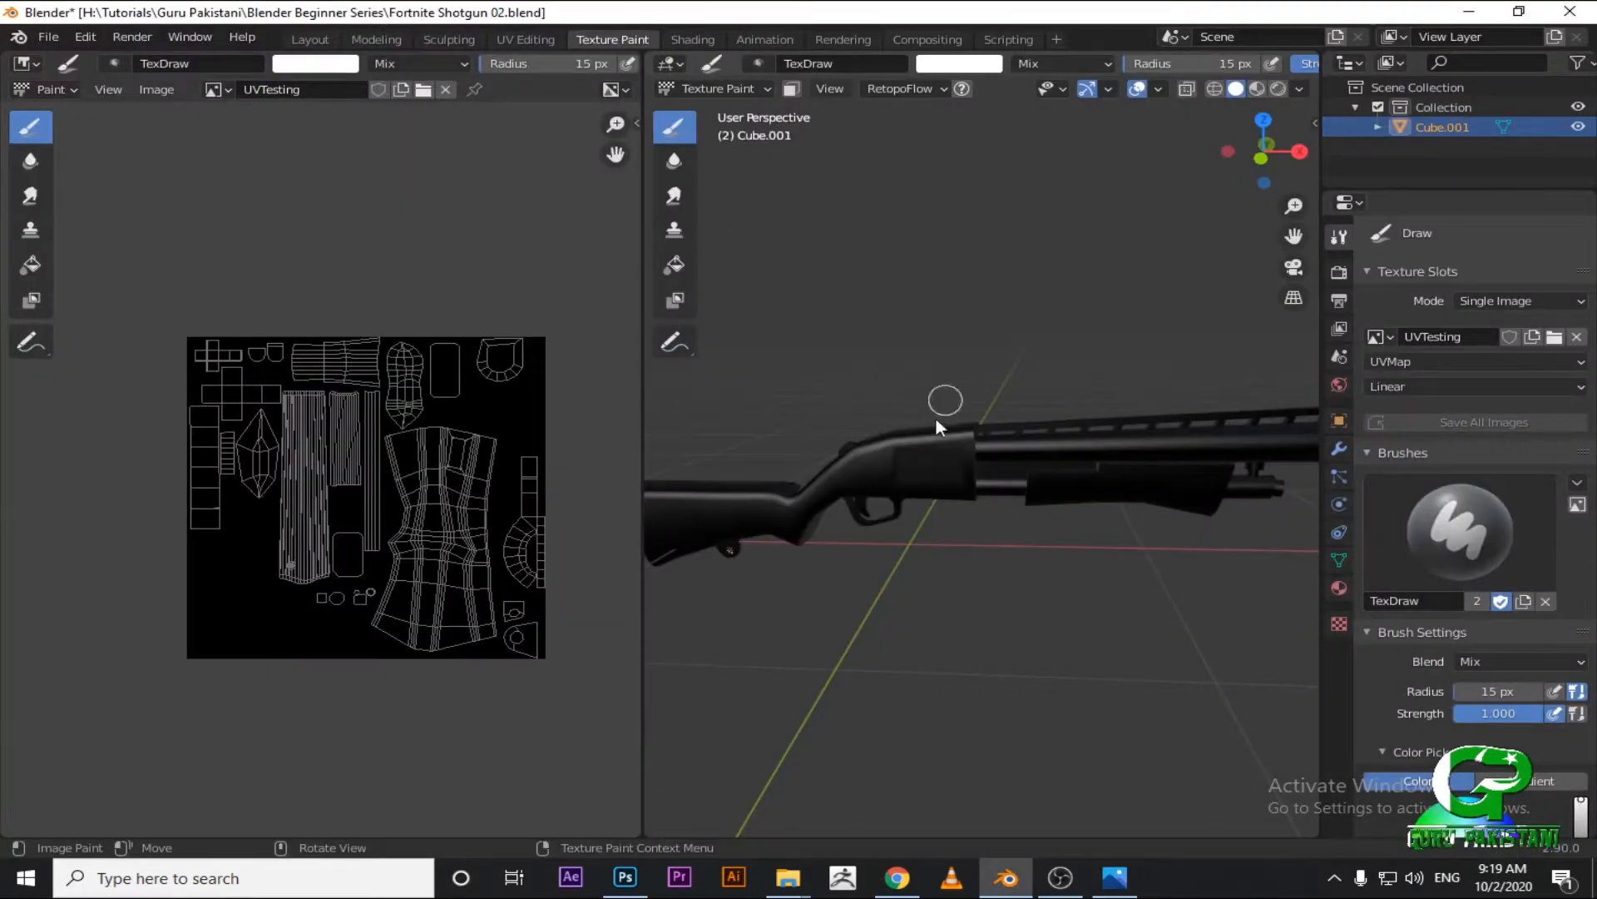
In Edit Mode, check the reference for the wood-metal boundary and add a loop cut slid against the edge loop behind the trigger guard.
shift+middle_drag(915, 466, 912, 393)
scroll(898, 398, up, 1)
scroll(955, 453, up, 5)
key(Tab)
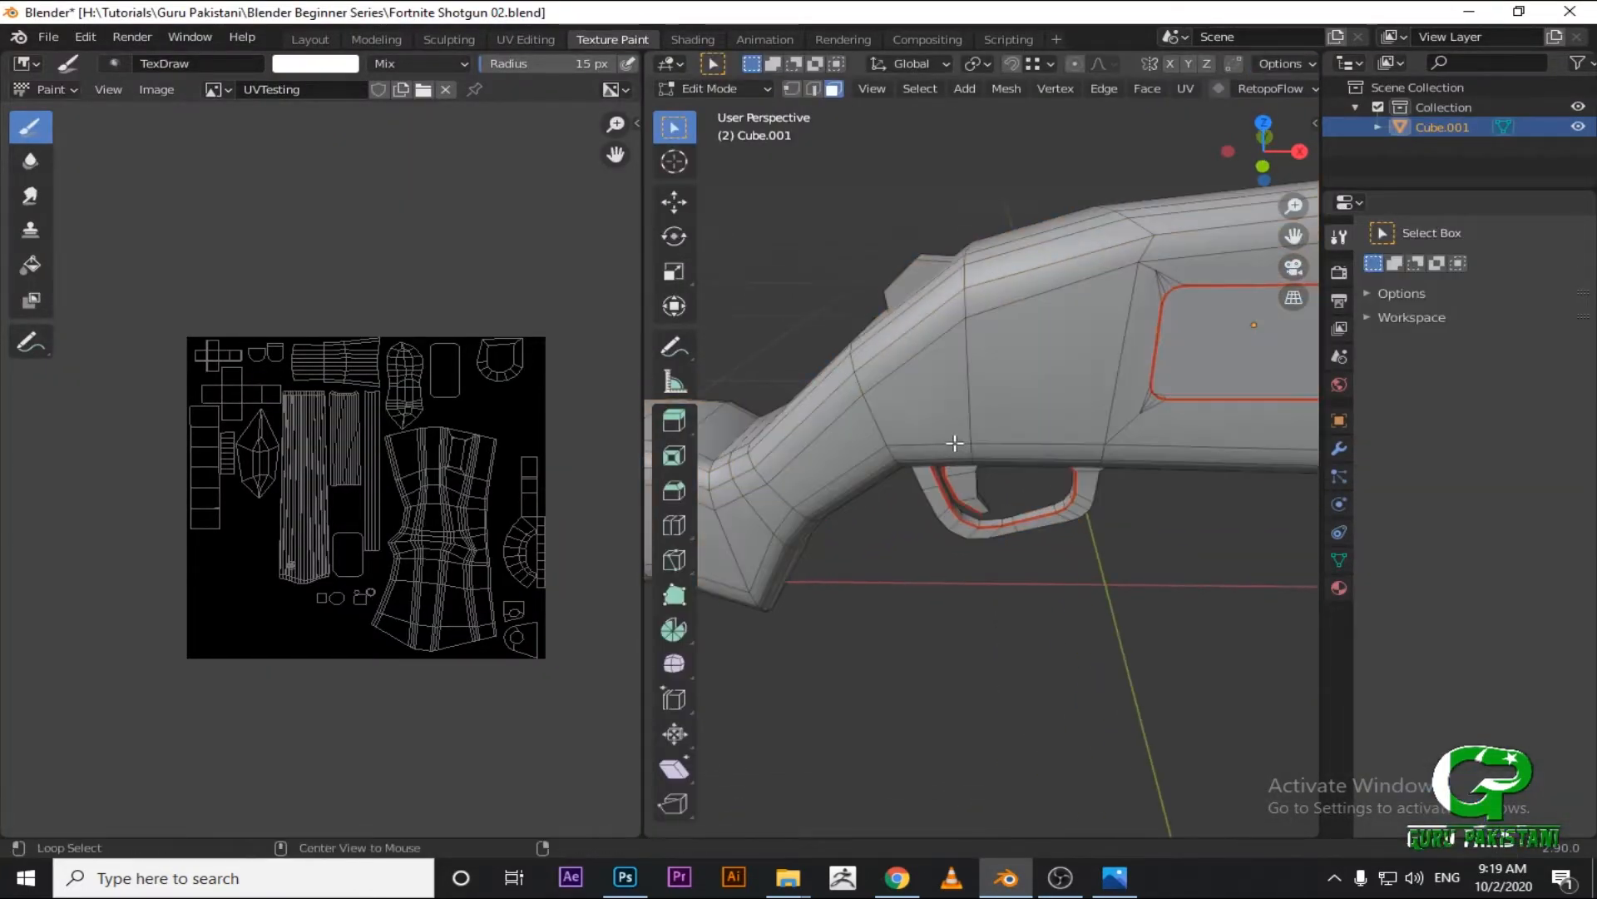
key(alt+Tab)
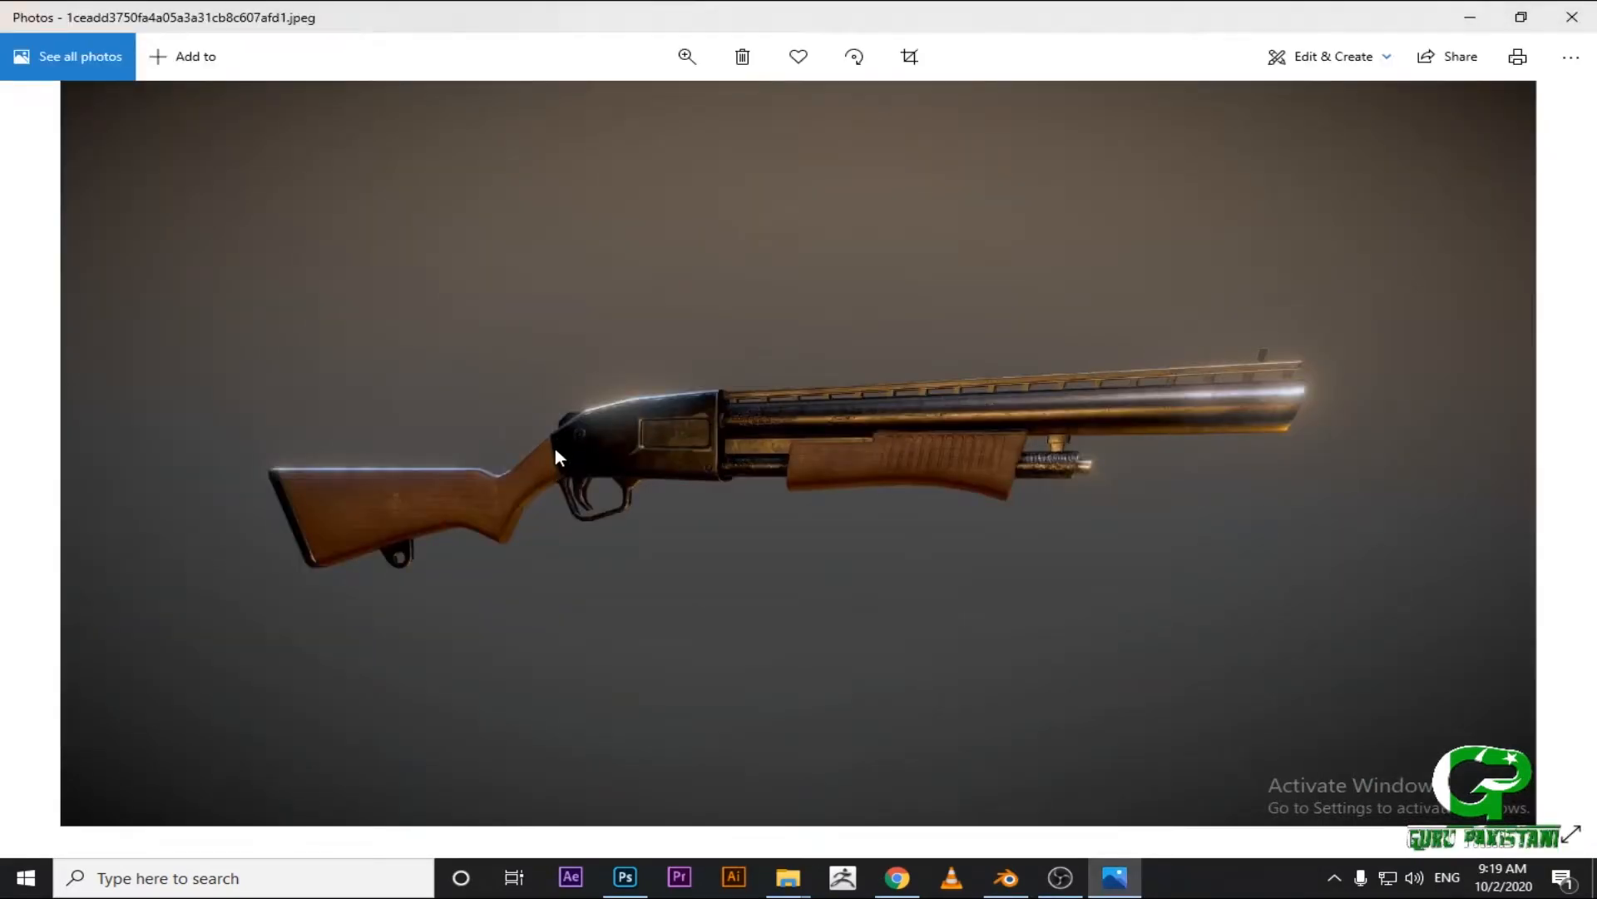
key(alt+Tab)
middle_drag(891, 456, 976, 434)
scroll(977, 433, up, 5)
key(ctrl+r)
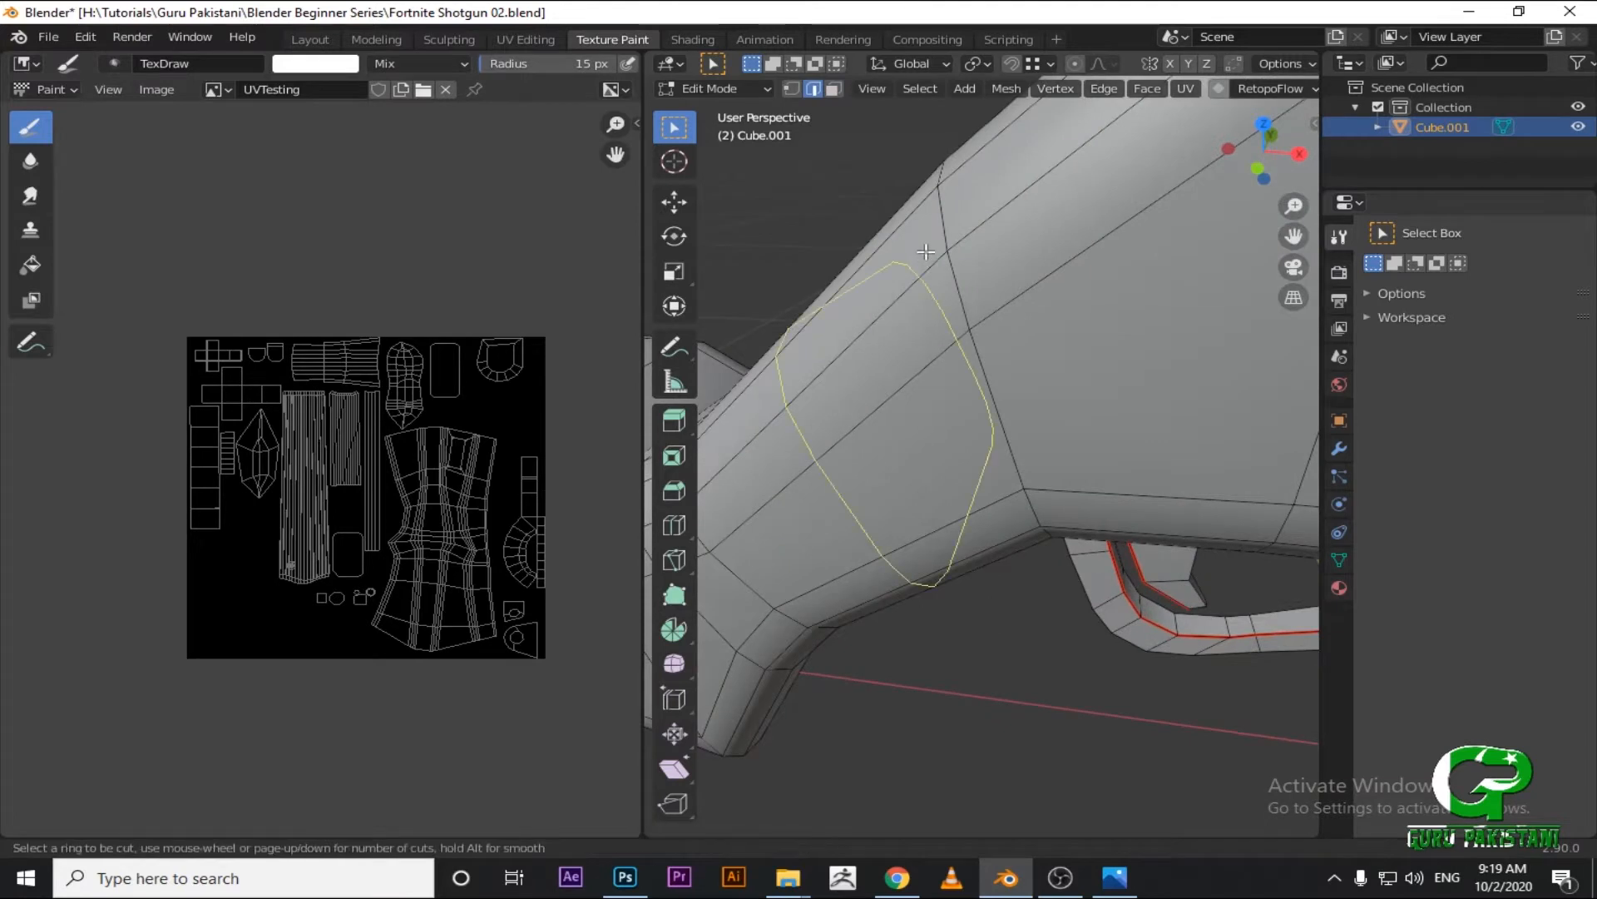
click(918, 251)
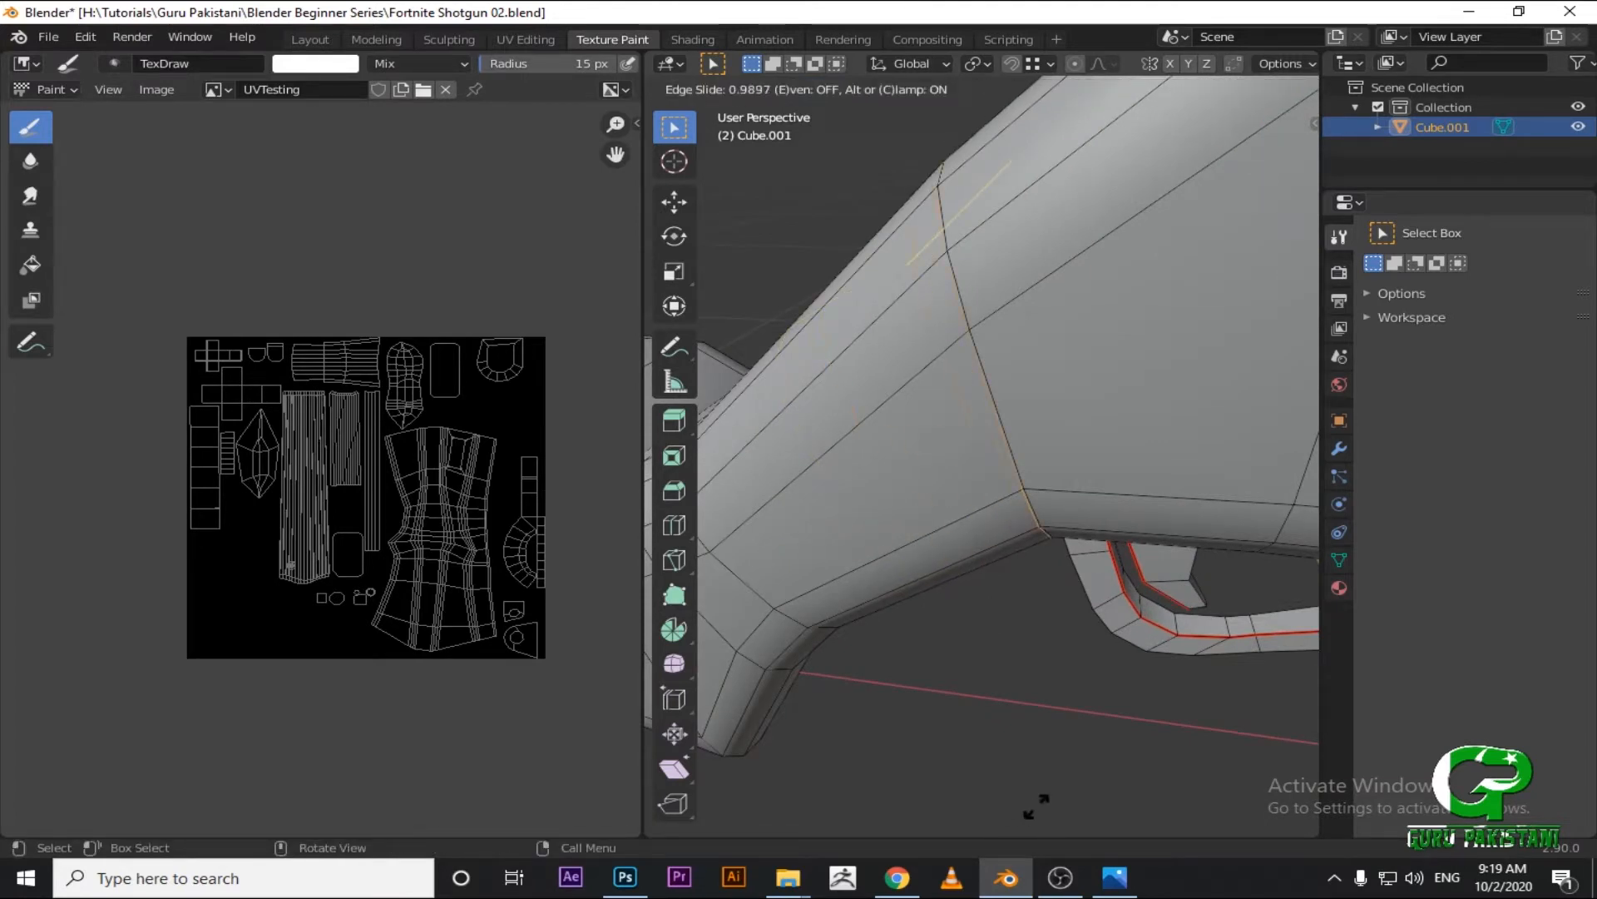
click(897, 776)
Scale the new edge loop behind the trigger guard slightly and return to Texture Paint mode.
scroll(1051, 385, down, 3)
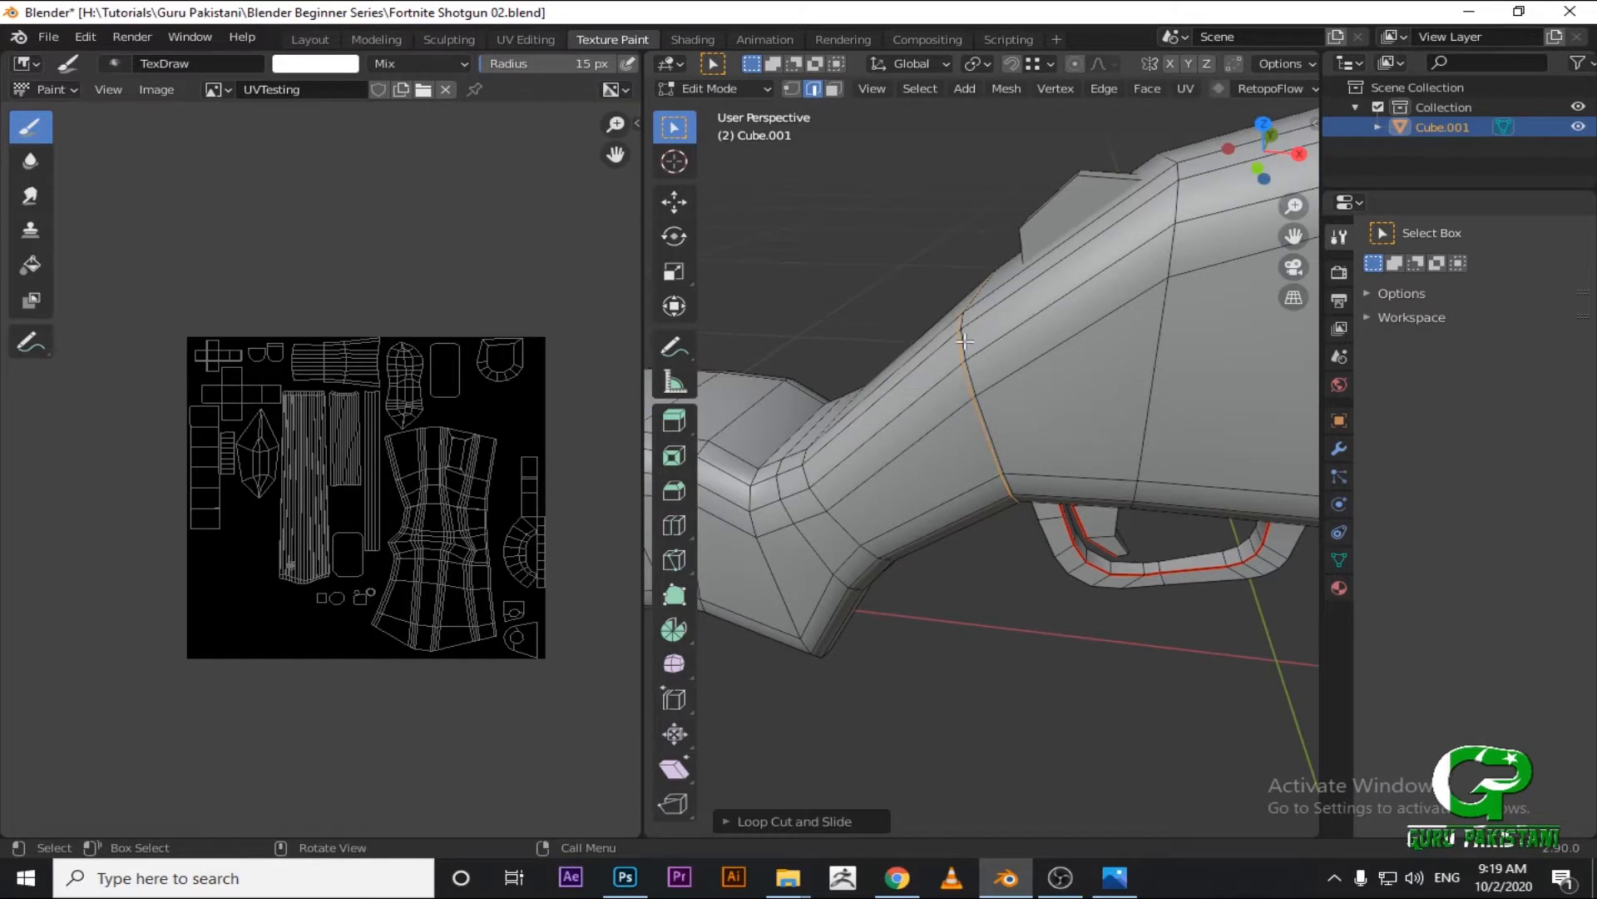
middle_drag(1005, 340, 1023, 488)
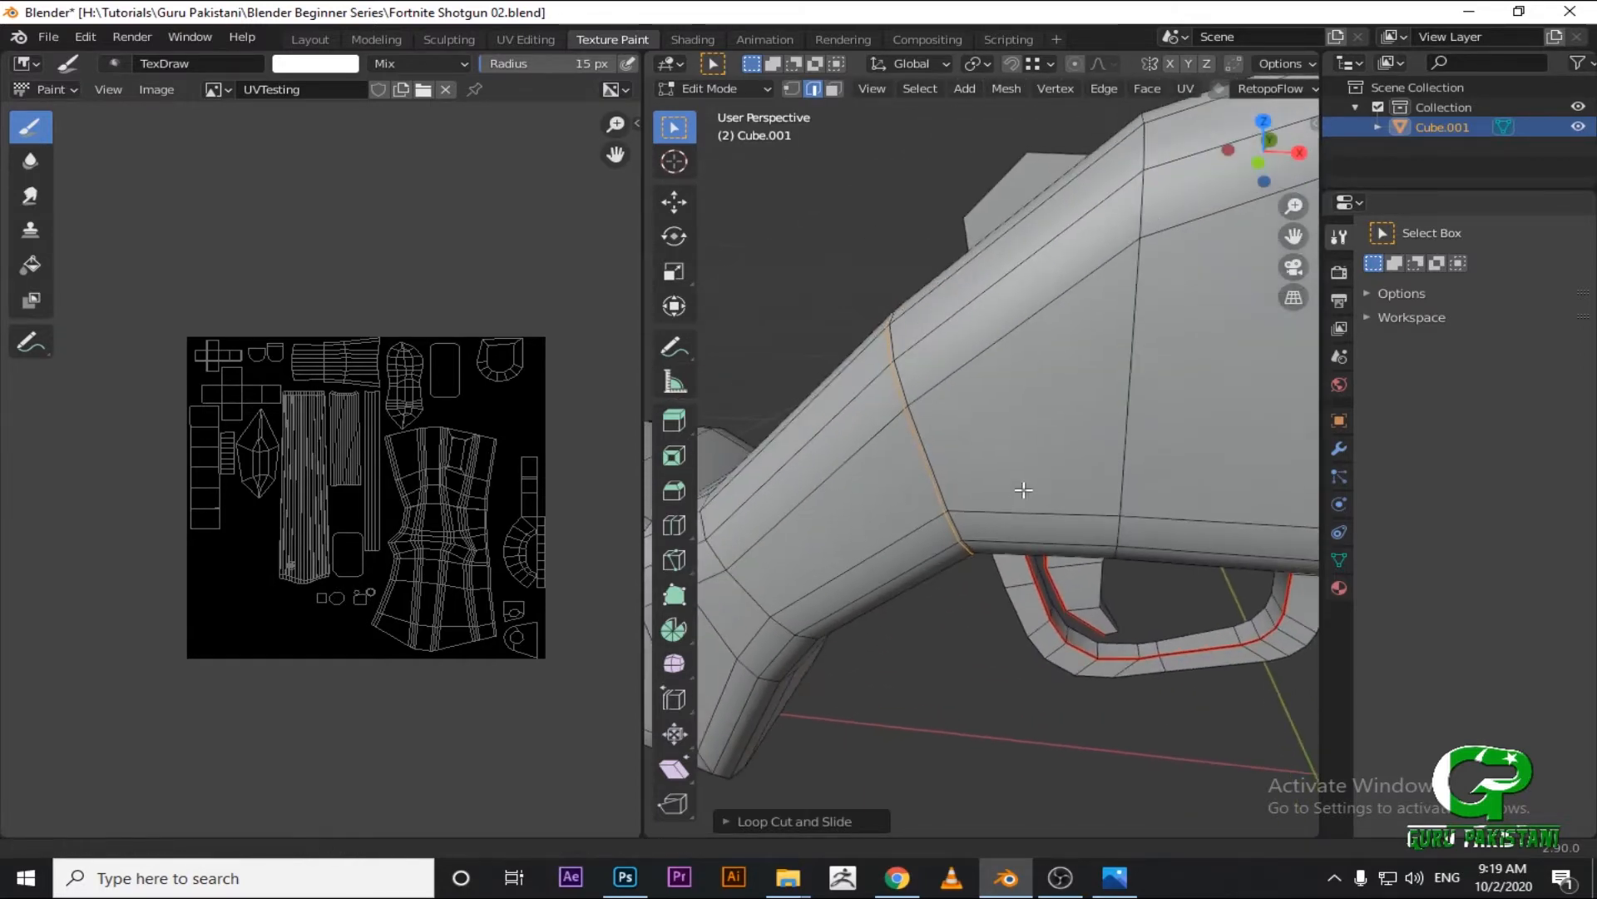
key(s)
click(1095, 580)
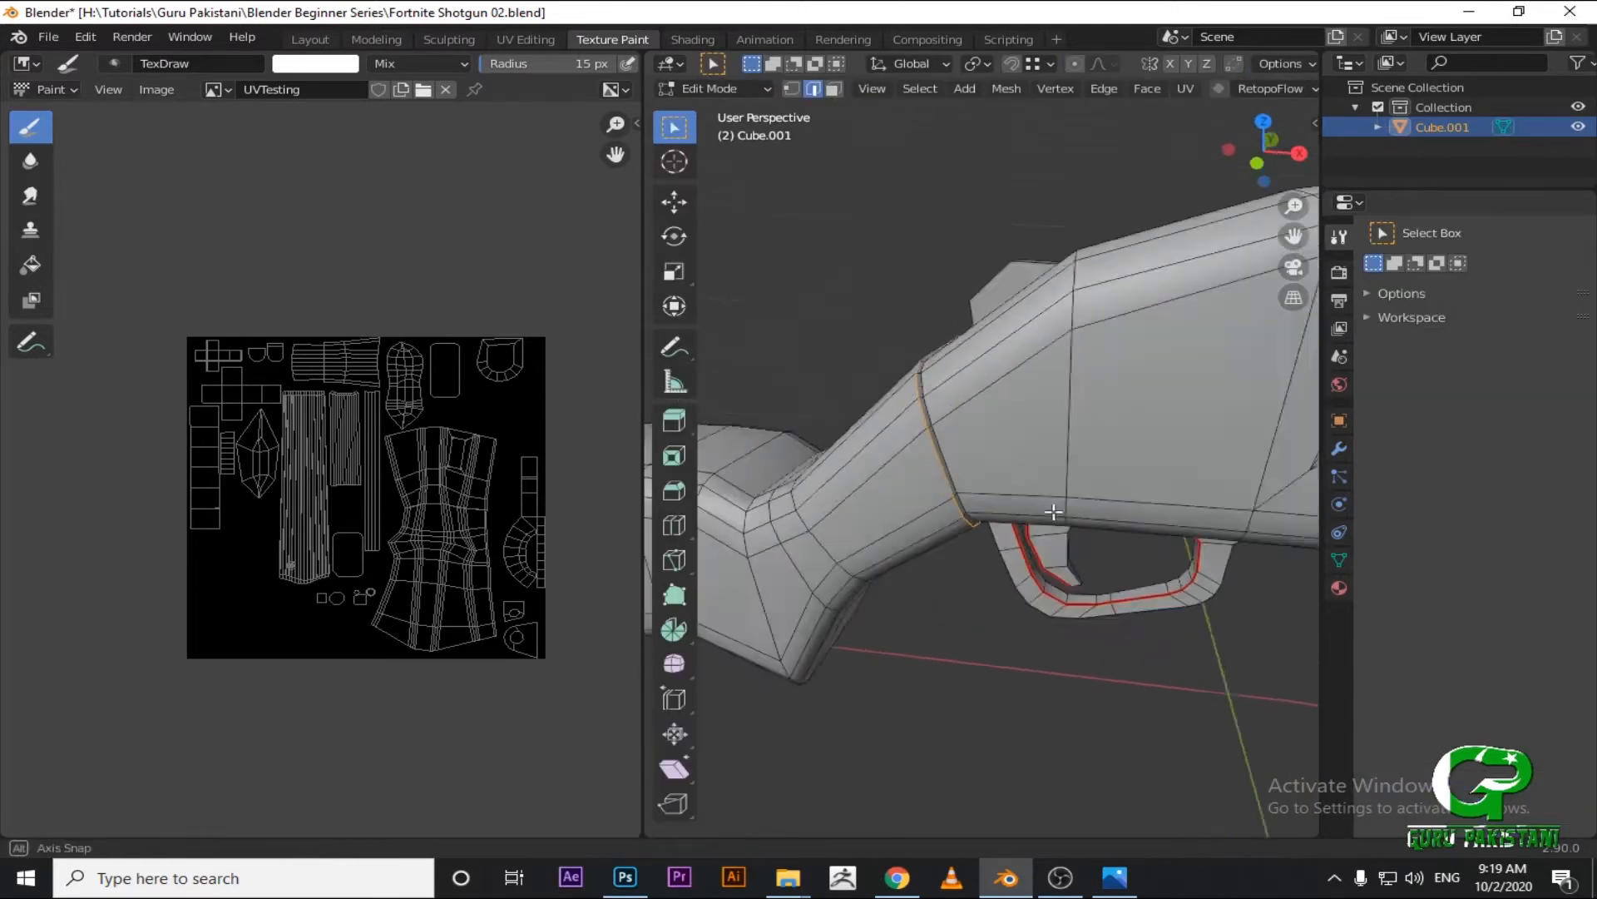
scroll(1057, 521, up, 3)
scroll(1028, 474, down, 2)
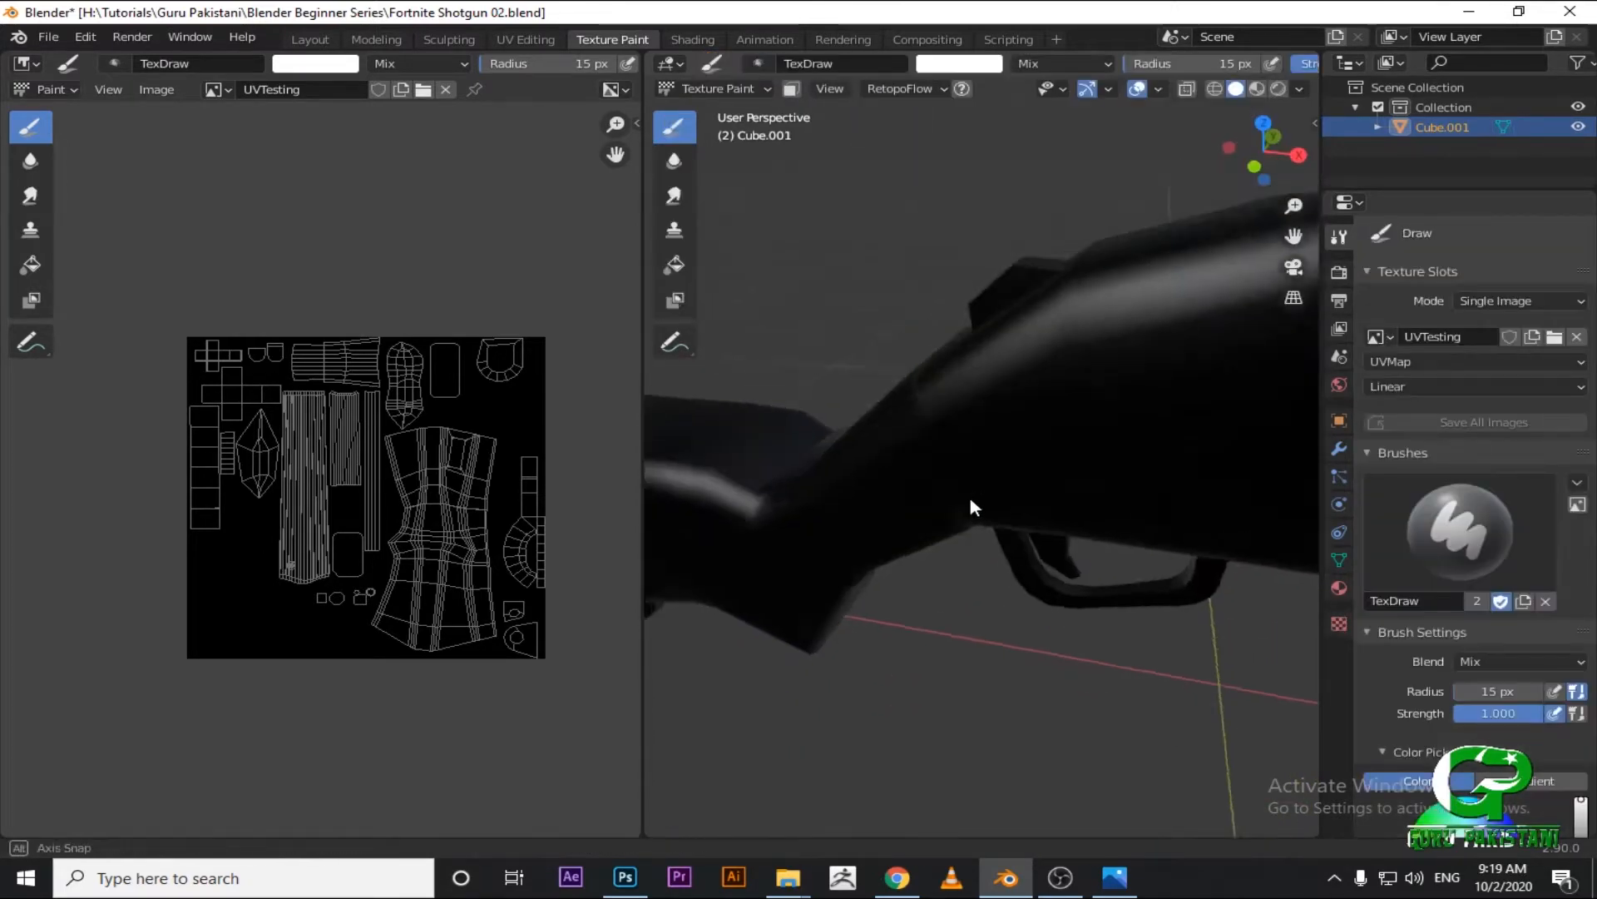
In face select mode, select the stock's butt face and grow the selection six times to cover the stock up to the new loop.
mouse_move(968, 492)
middle_down()
mouse_move(891, 492)
mouse_move(966, 407)
mouse_move(930, 520)
mouse_move(945, 366)
mouse_move(856, 517)
mouse_move(981, 474)
mouse_move(1158, 543)
mouse_move(934, 483)
mouse_move(1072, 502)
mouse_move(863, 489)
middle_up()
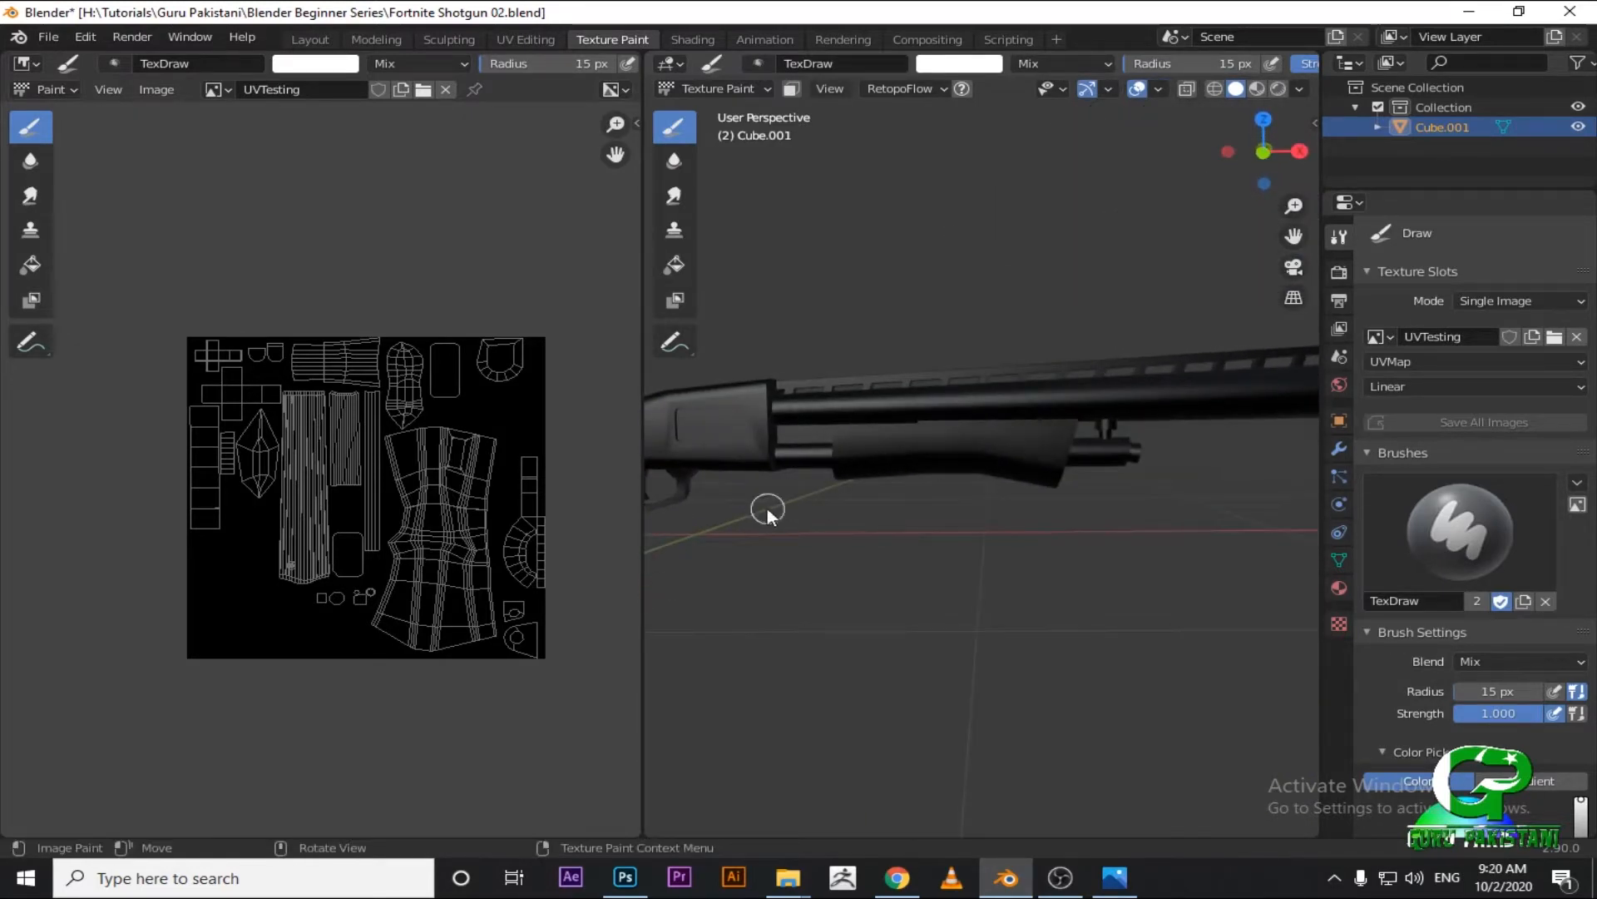
shift+middle_drag(767, 509, 1086, 491)
shift+middle_drag(1134, 432, 920, 410)
middle_drag(814, 369, 1215, 366)
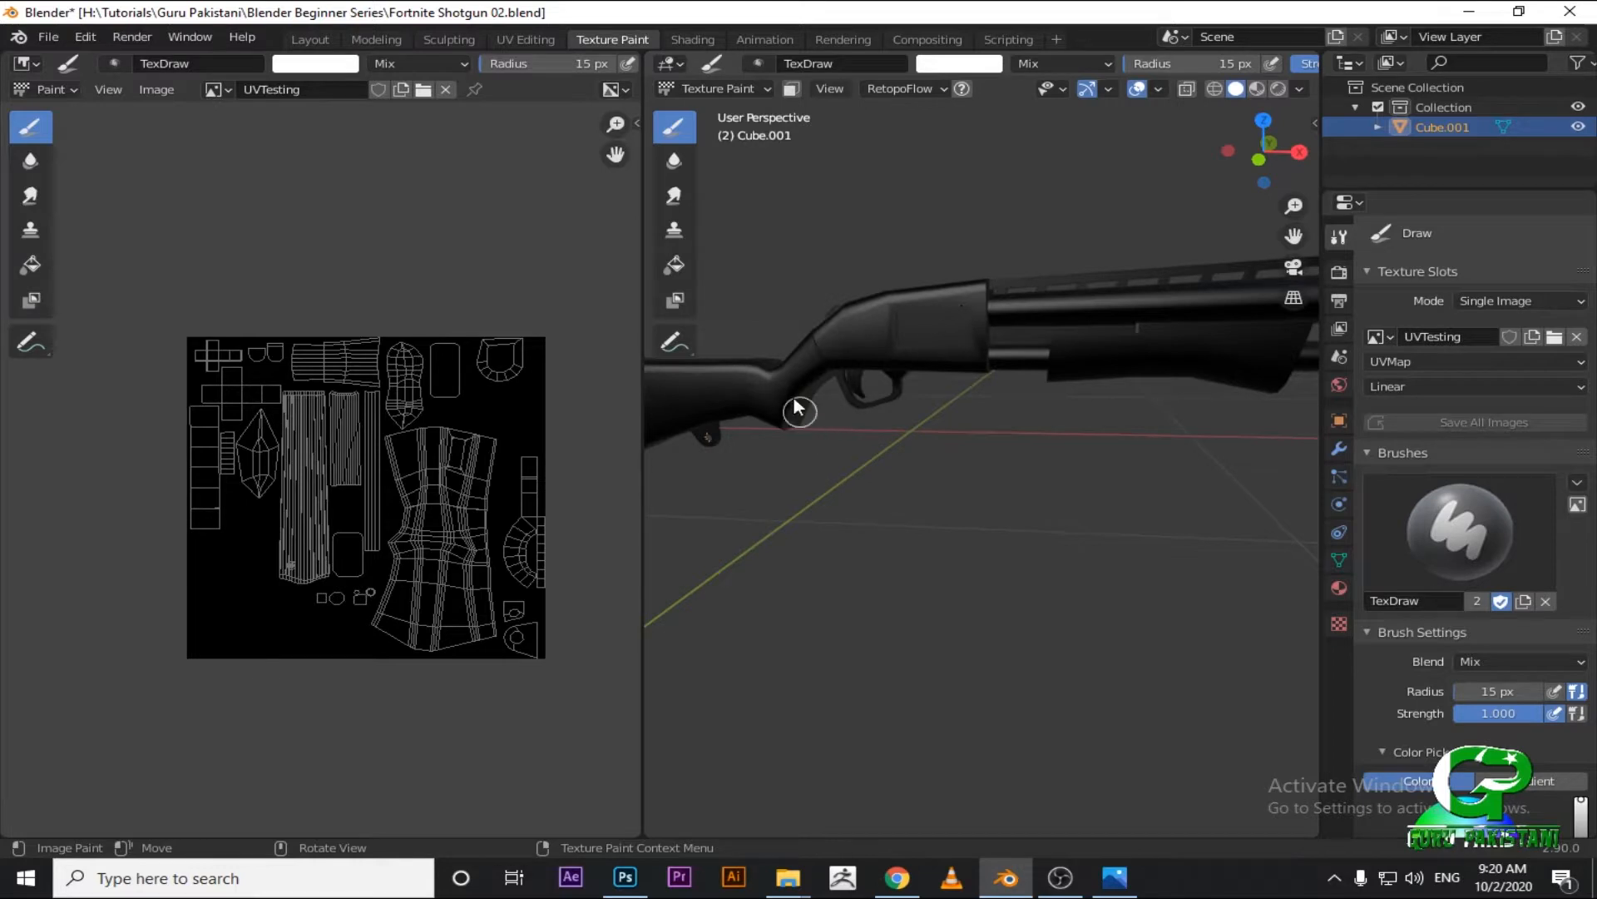
key(Tab)
mouse_move(784, 374)
middle_down()
mouse_move(938, 463)
mouse_move(970, 527)
mouse_move(1140, 441)
mouse_move(820, 607)
mouse_move(816, 556)
mouse_move(913, 546)
mouse_move(1155, 467)
mouse_move(993, 588)
mouse_move(1034, 510)
mouse_move(952, 663)
mouse_move(952, 599)
mouse_move(1010, 604)
mouse_move(1034, 581)
mouse_move(998, 550)
middle_up()
key(3)
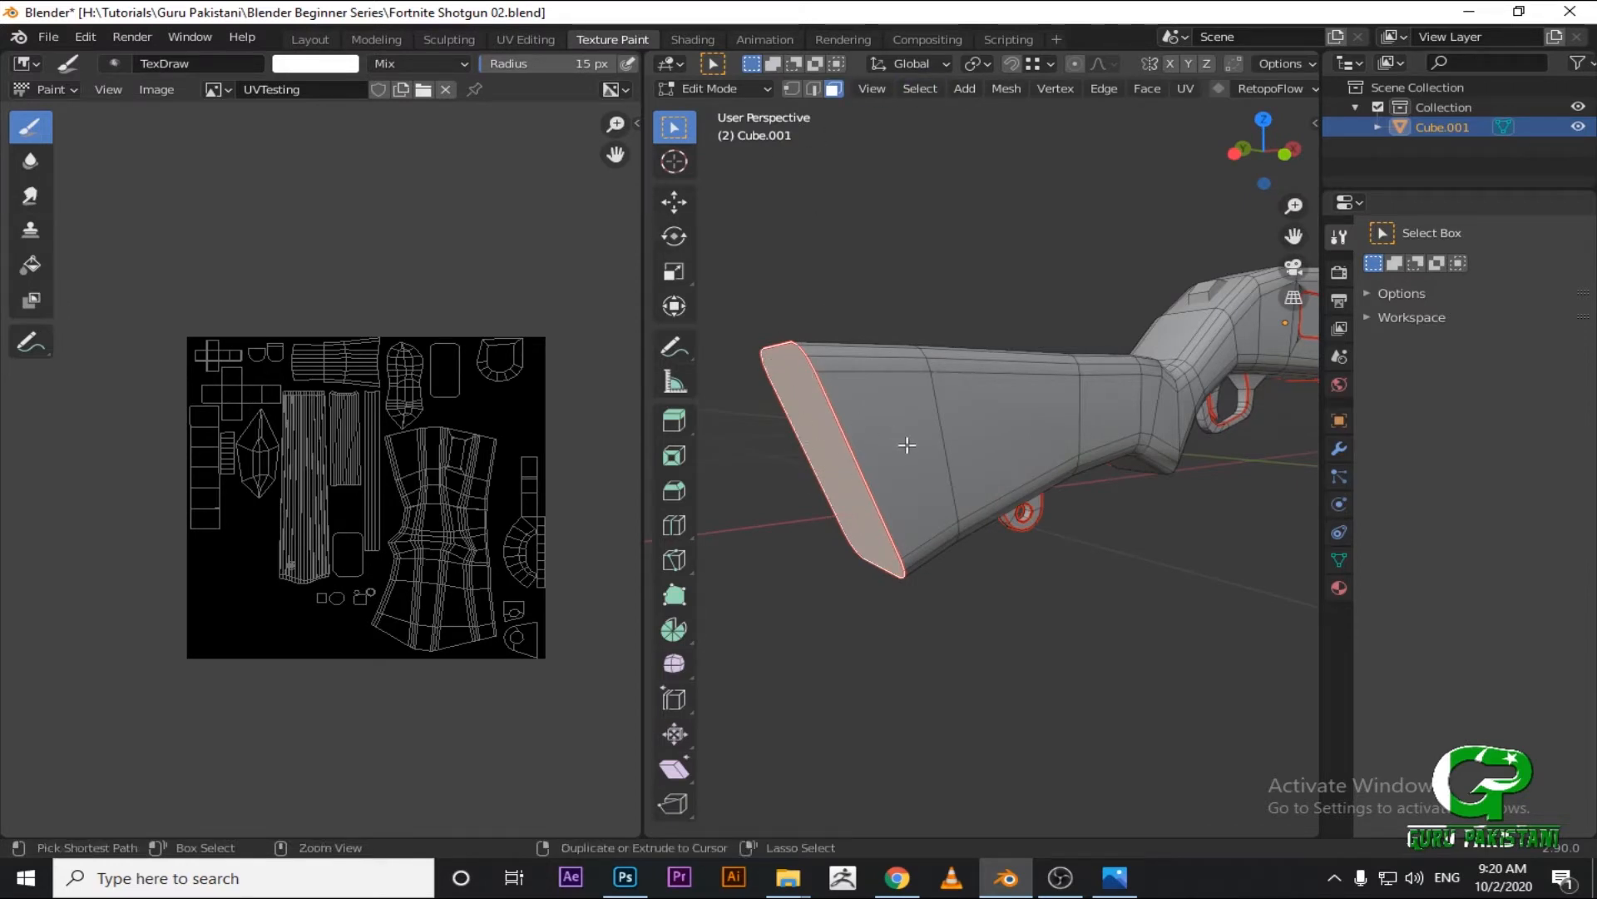
key(ctrl+KP_Add)
key(ctrl+KP_Add)
key(ctrl+KP_Add)
key(ctrl+KP_Add)
key(ctrl+KP_Add)
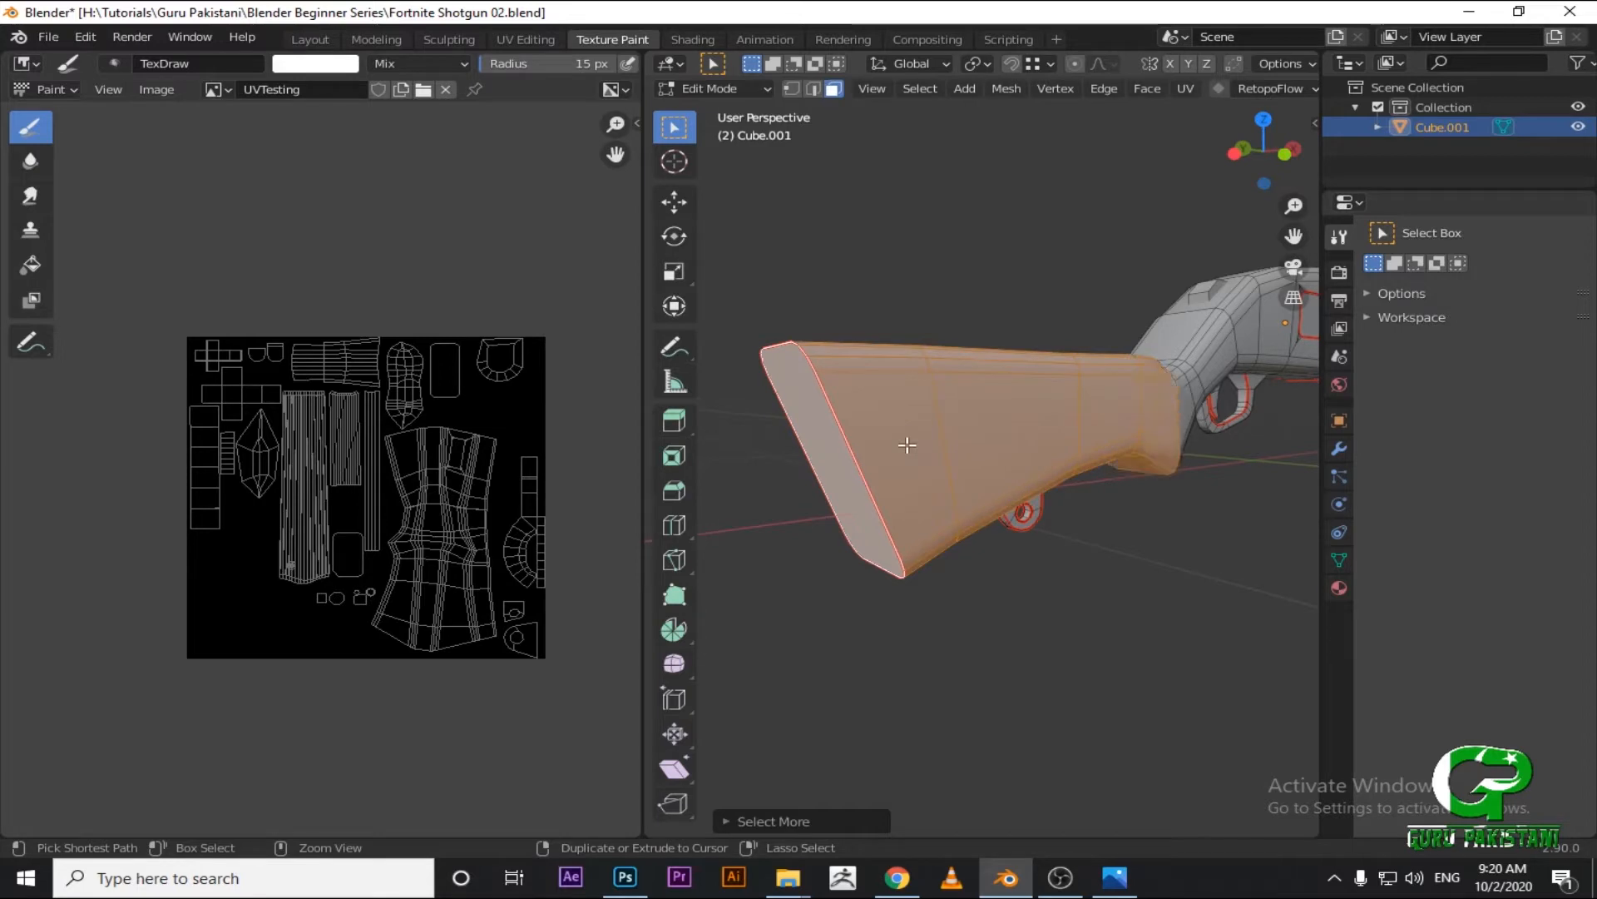
key(ctrl+KP_Add)
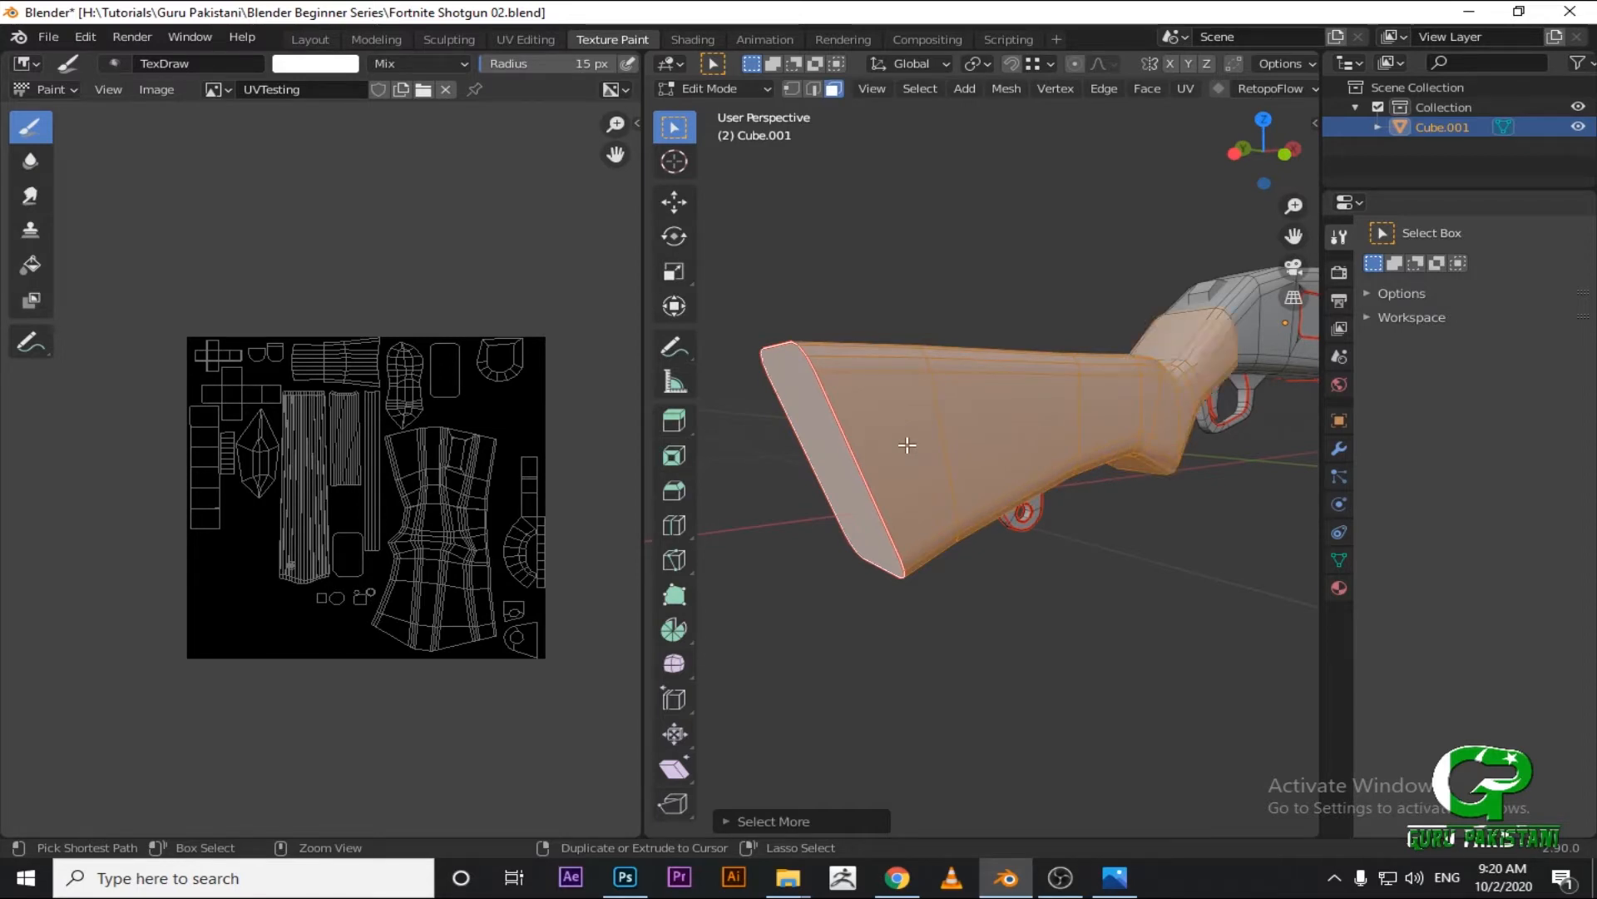
Add the whole pump grip under the barrel to the selection as linked faces, delimited by Normal.
middle_drag(1107, 545, 1073, 531)
scroll(919, 494, up, 3)
shift+middle_drag(1198, 429, 824, 342)
scroll(1091, 492, down, 3)
shift+middle_drag(1290, 487, 832, 432)
shift+middle_drag(1223, 571, 1025, 481)
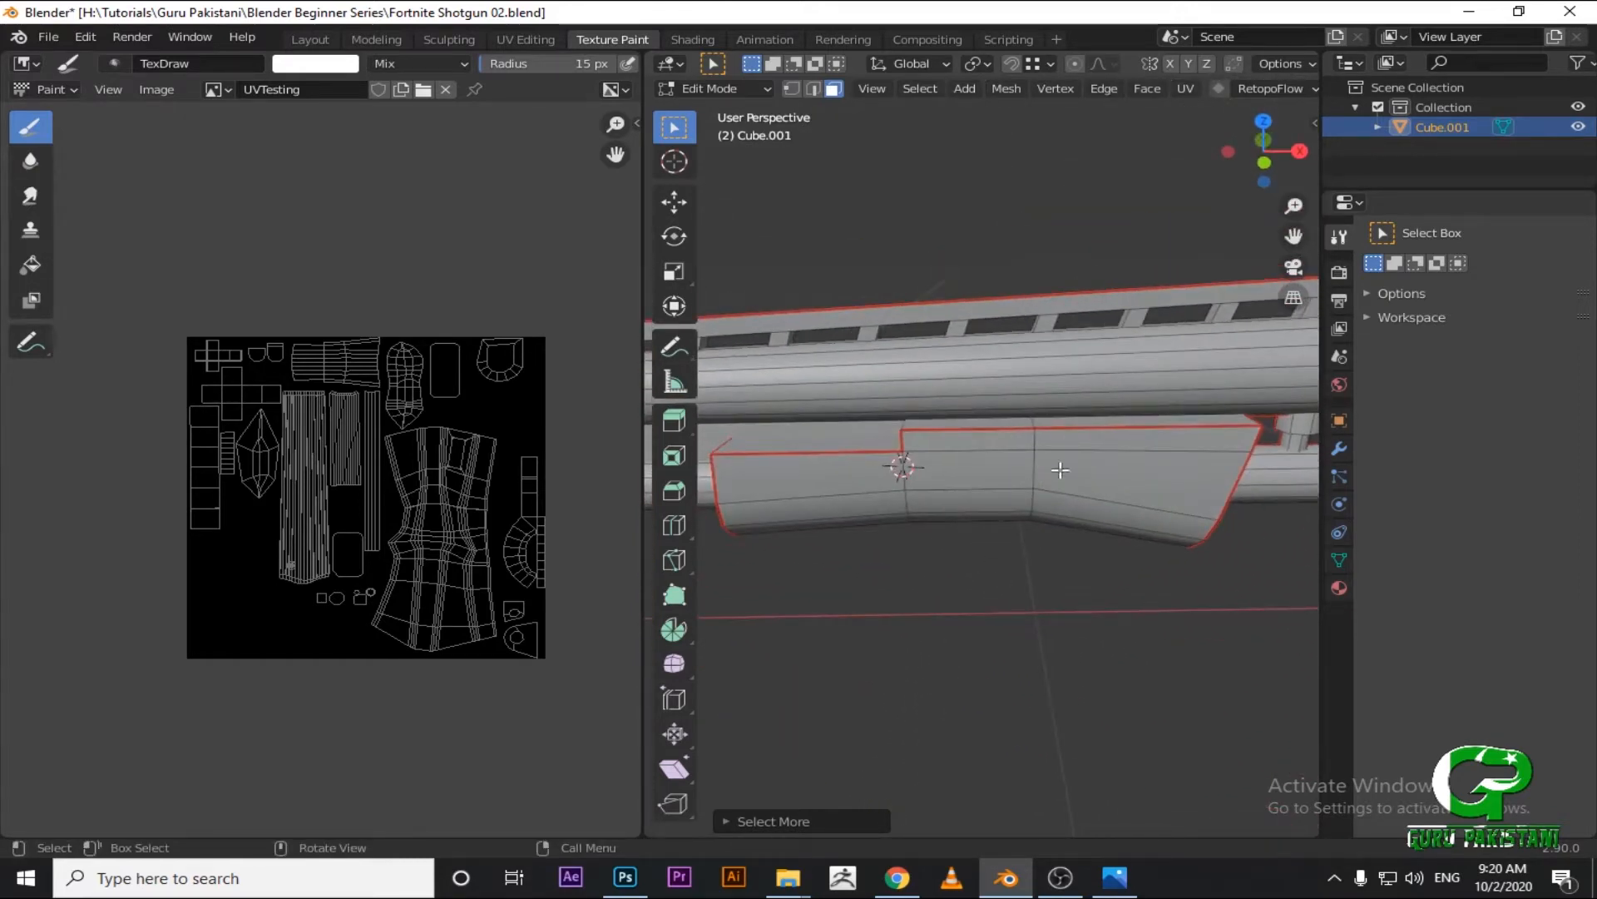
key(l)
middle_drag(1065, 458, 1080, 509)
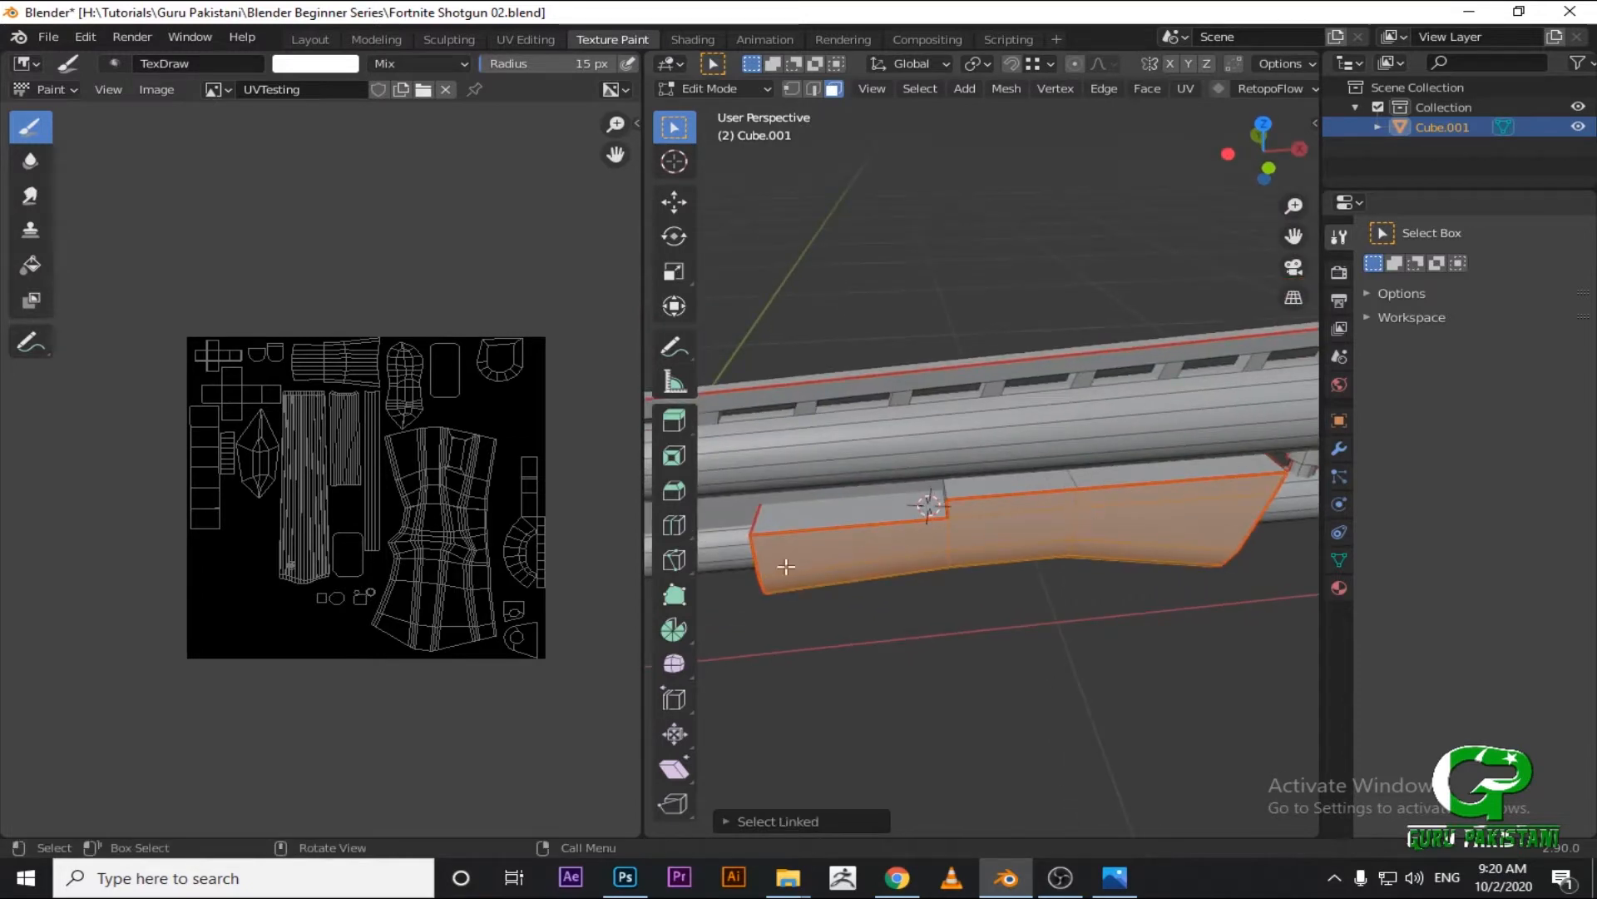
click(737, 821)
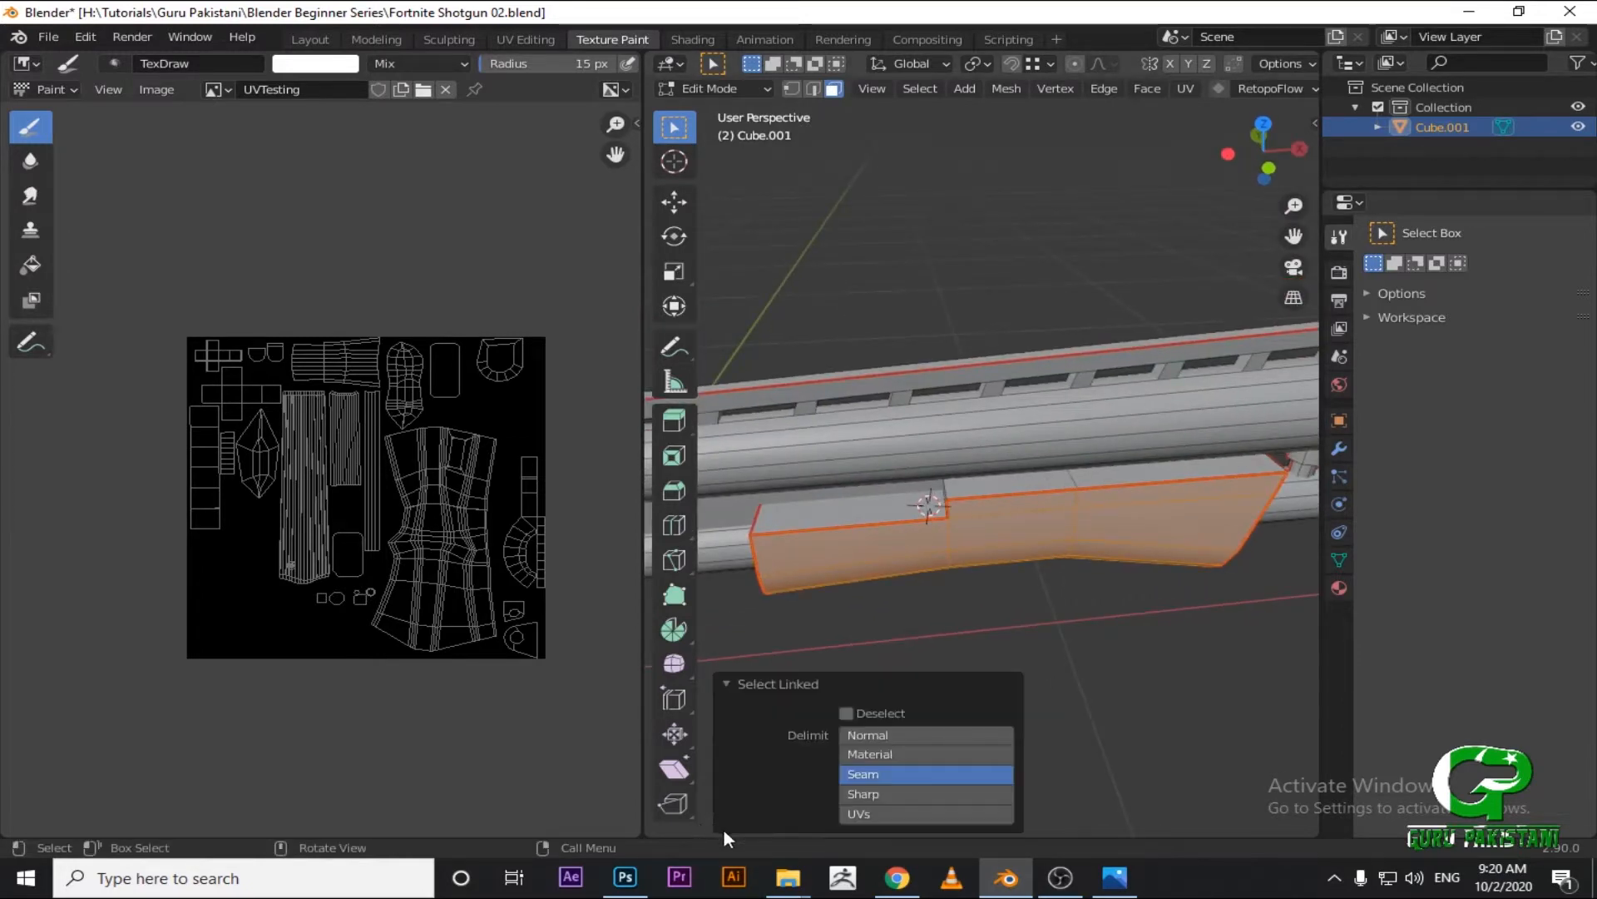
click(864, 736)
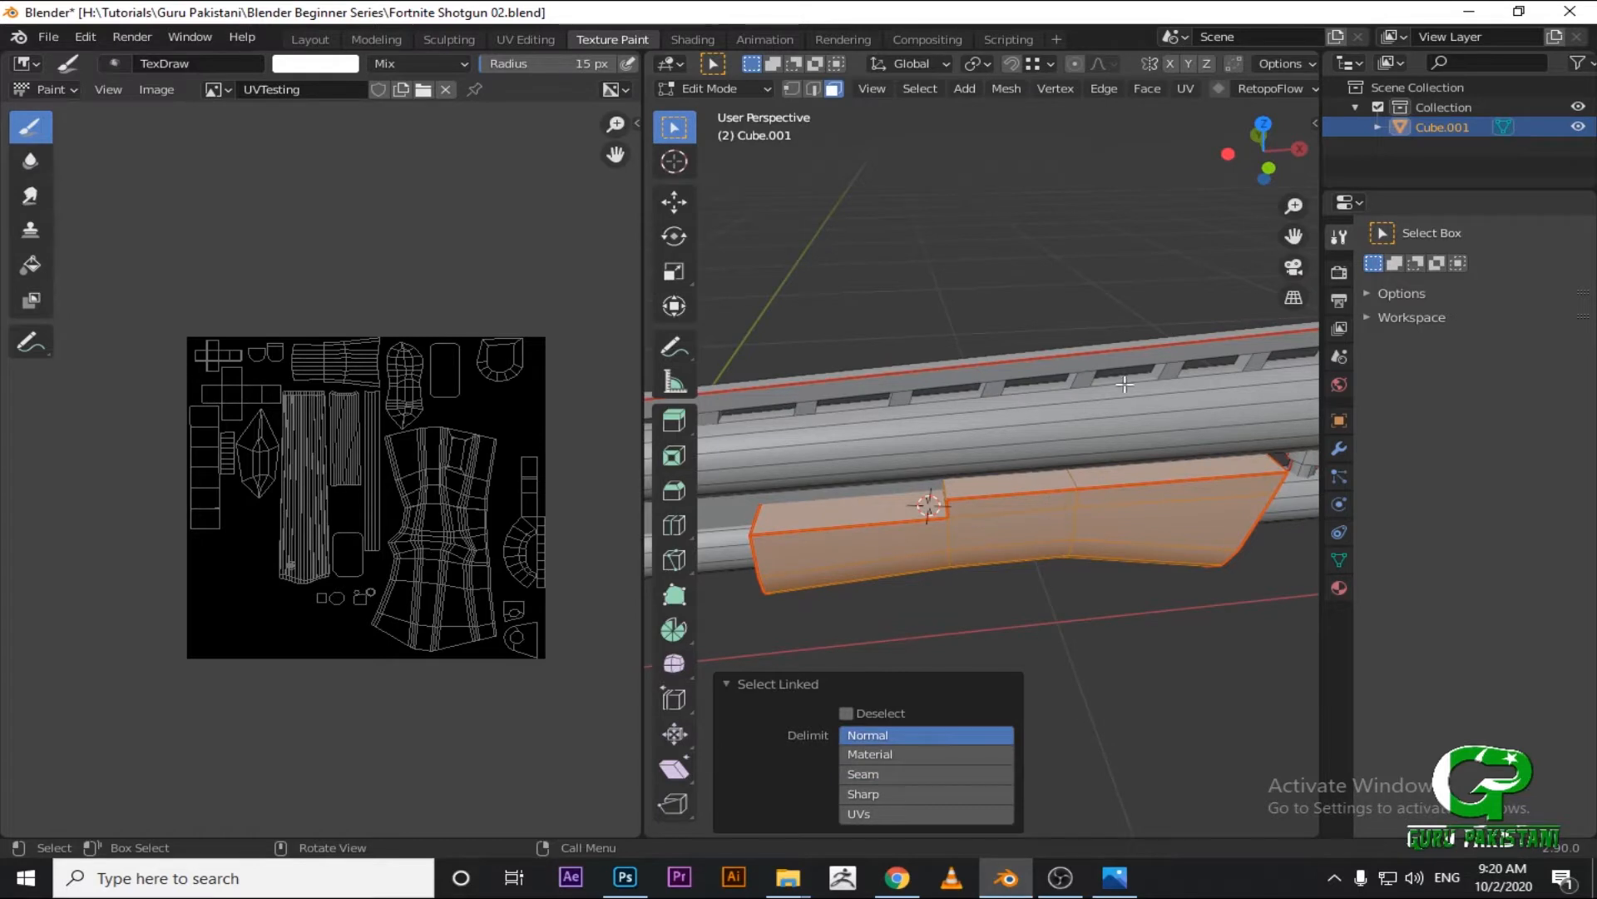
Enable the Screencast Keys display and collapse the Select Linked options.
key(n)
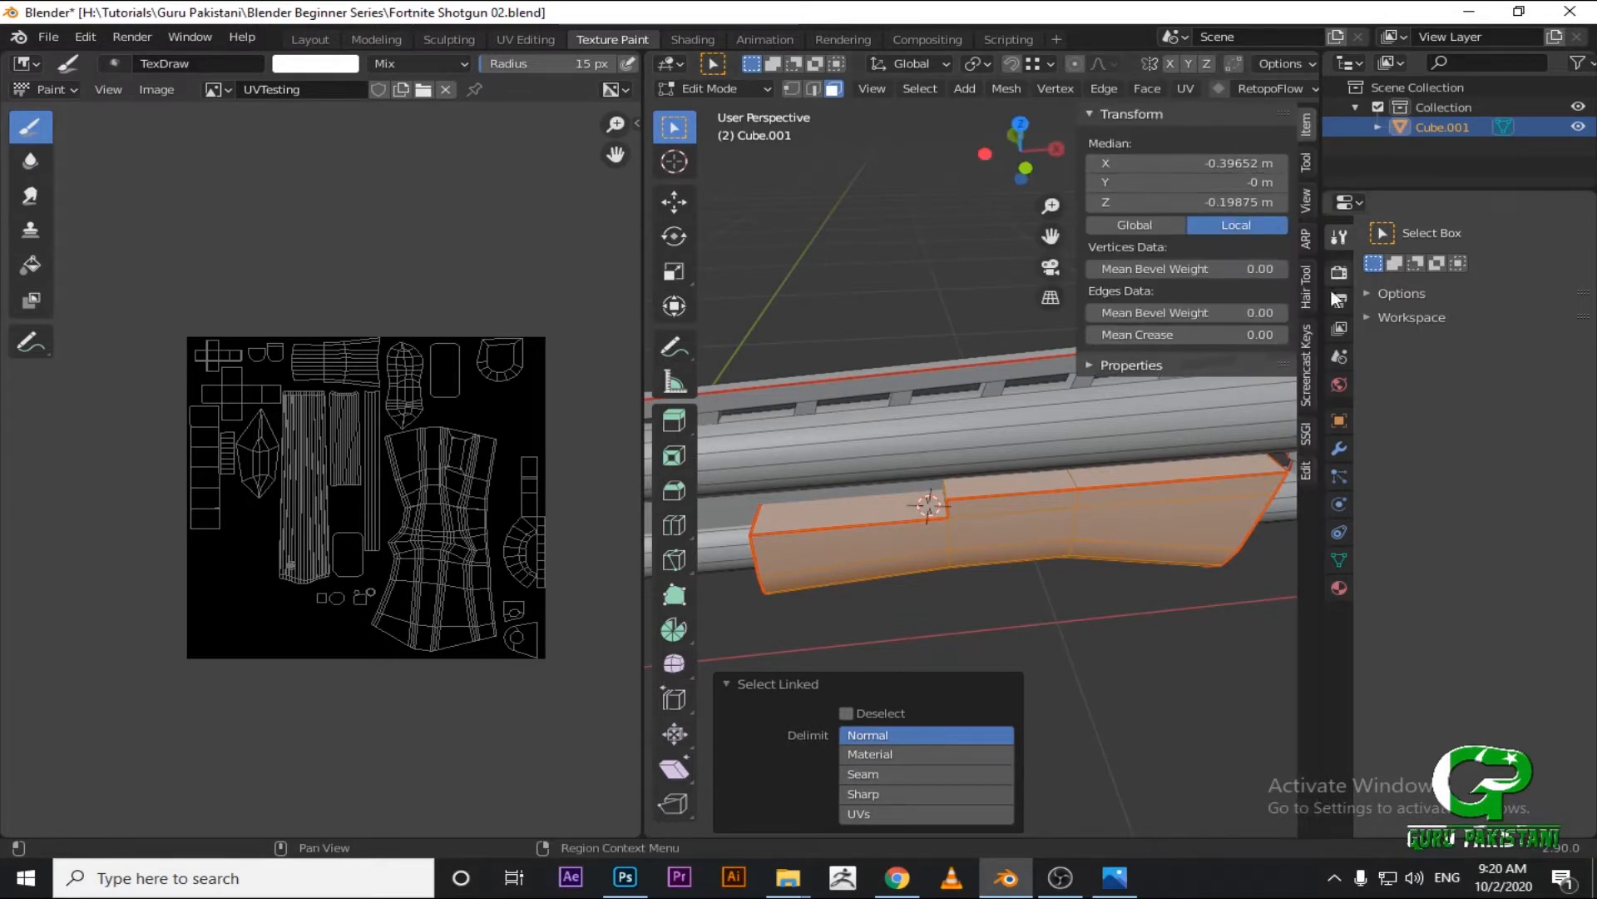
click(1307, 368)
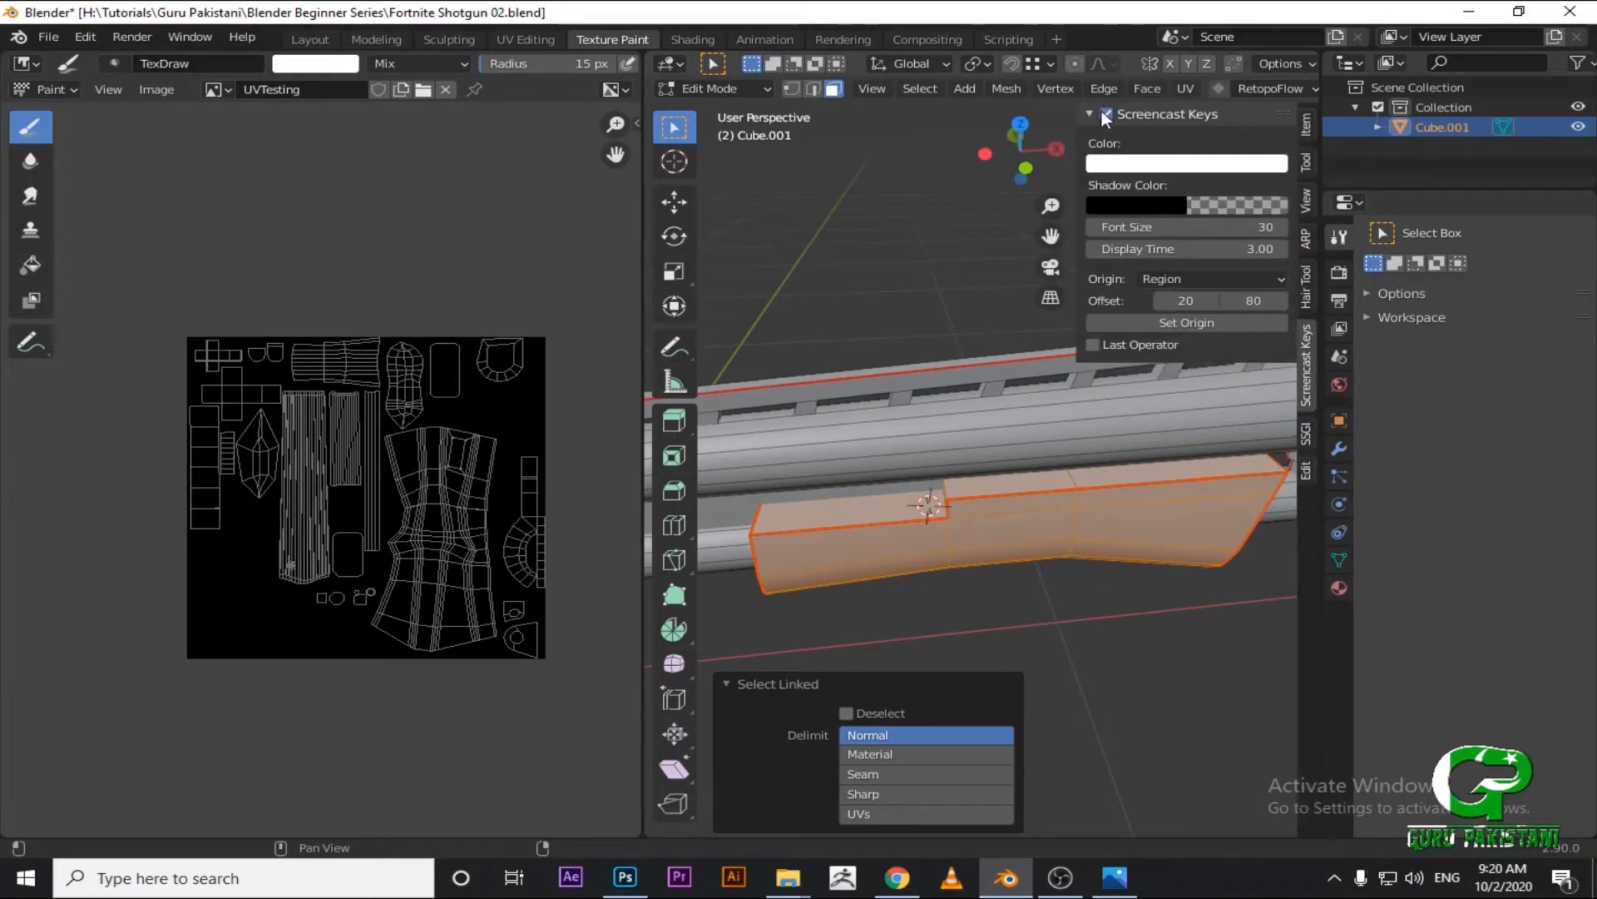
key(n)
scroll(880, 686, down, 1)
scroll(927, 552, down, 1)
middle_drag(922, 625, 1056, 560)
click(728, 684)
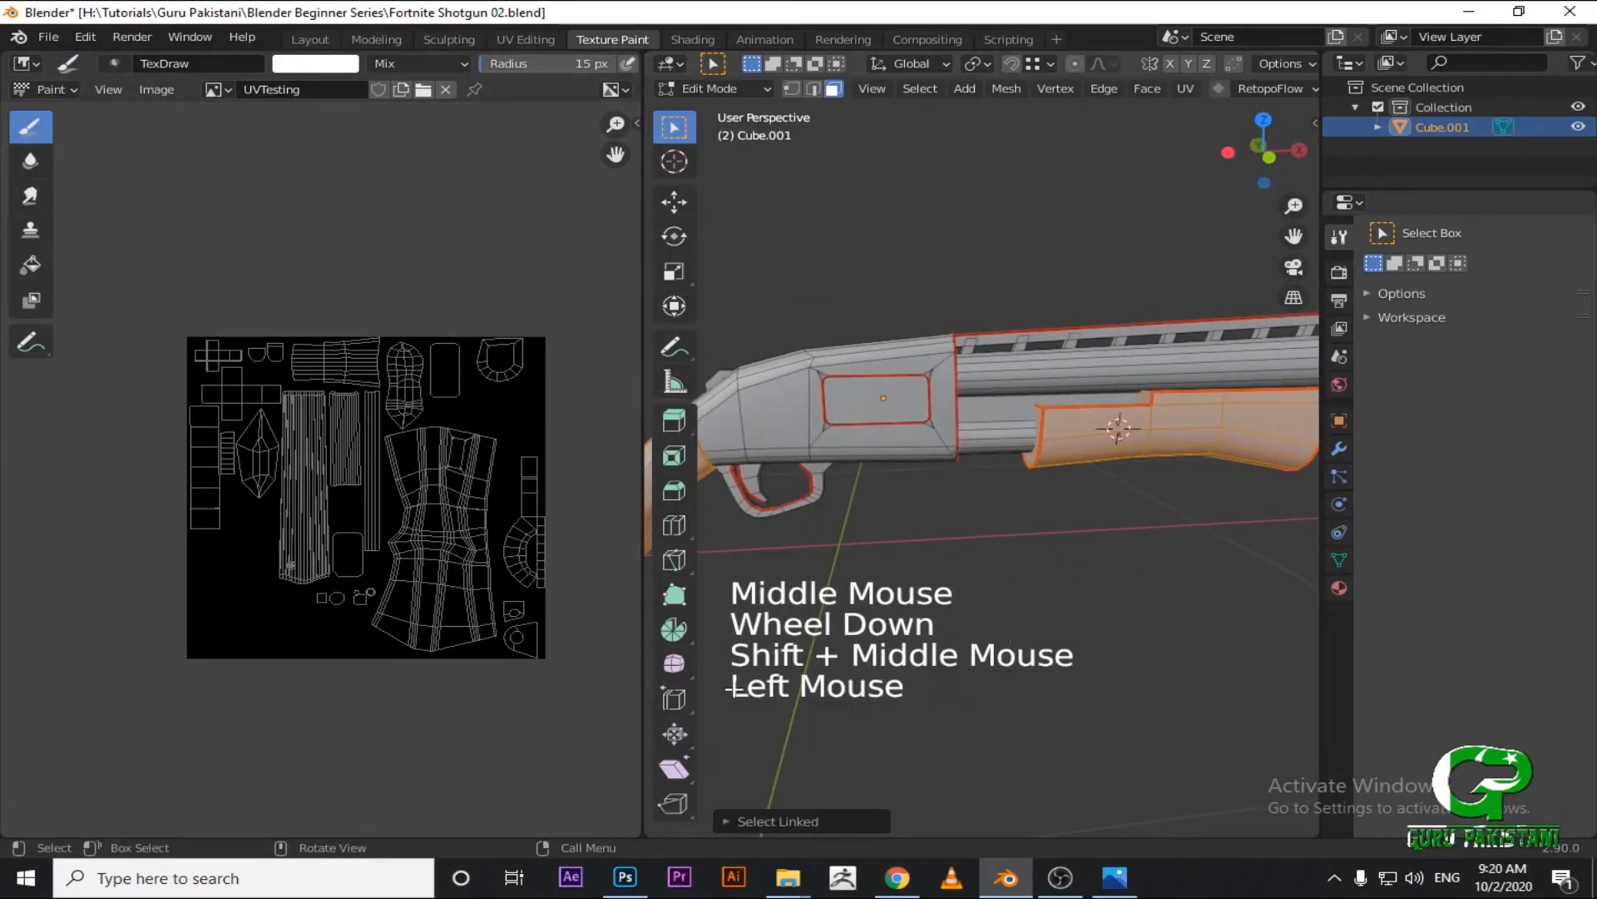
Widen the 3D viewport at the image editor's expense and switch the shotgun from Edit Mode to Texture Paint mode.
middle_drag(1152, 614, 1025, 621)
scroll(982, 620, down, 2)
shift+middle_drag(913, 613, 1057, 582)
scroll(1098, 427, up, 1)
shift+middle_drag(1102, 407, 796, 236)
scroll(960, 425, up, 1)
scroll(1047, 498, up, 1)
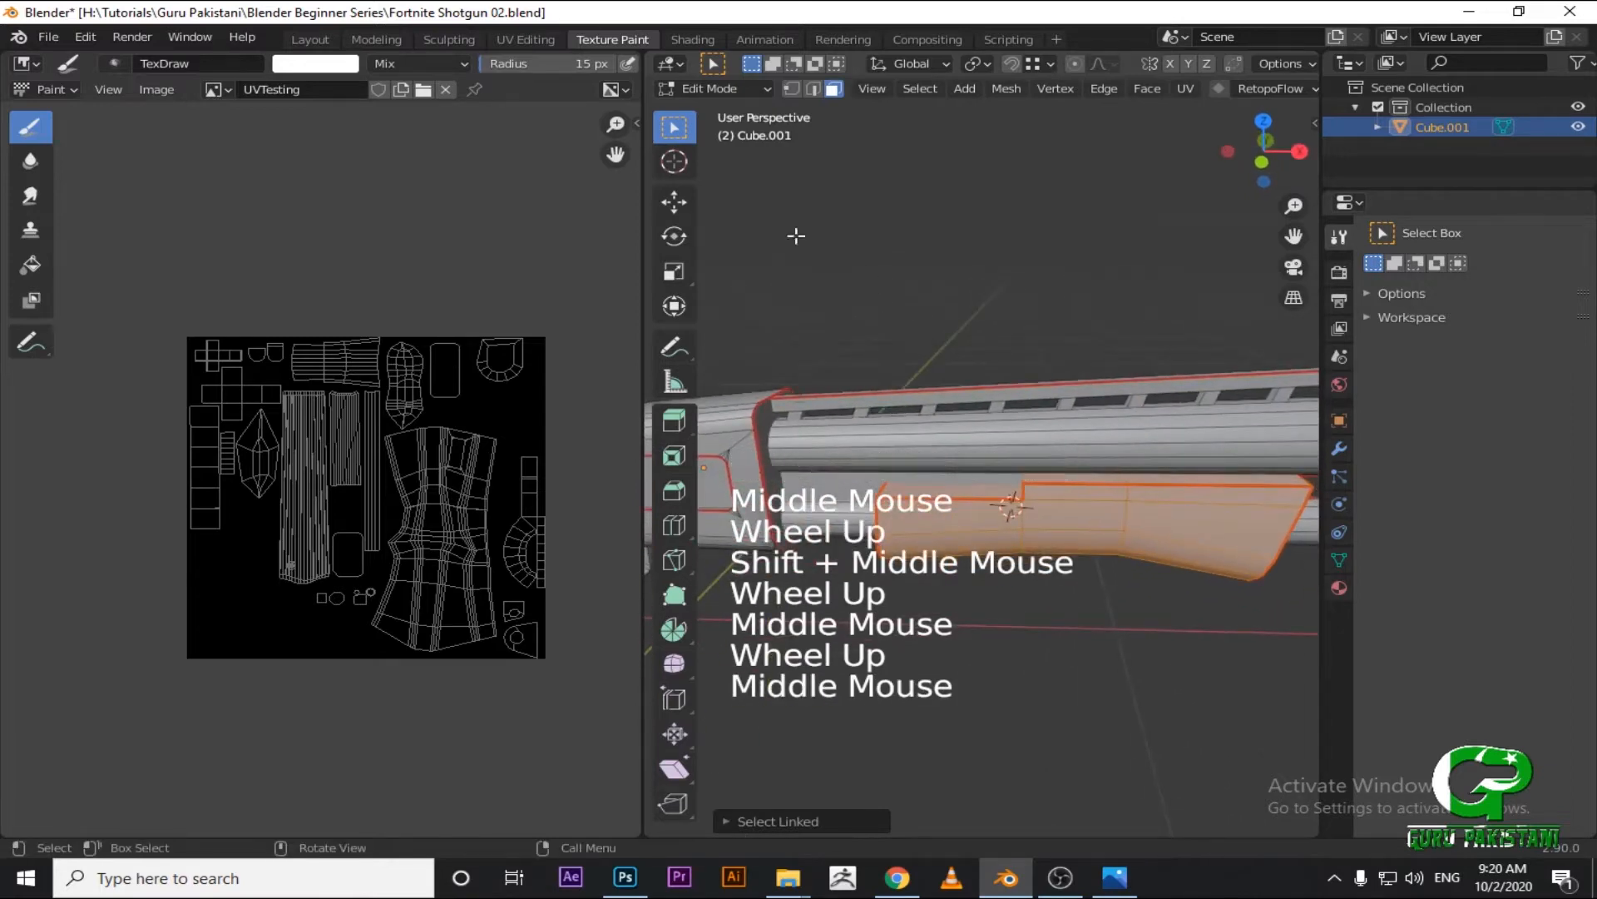
drag(643, 208, 458, 221)
click(505, 82)
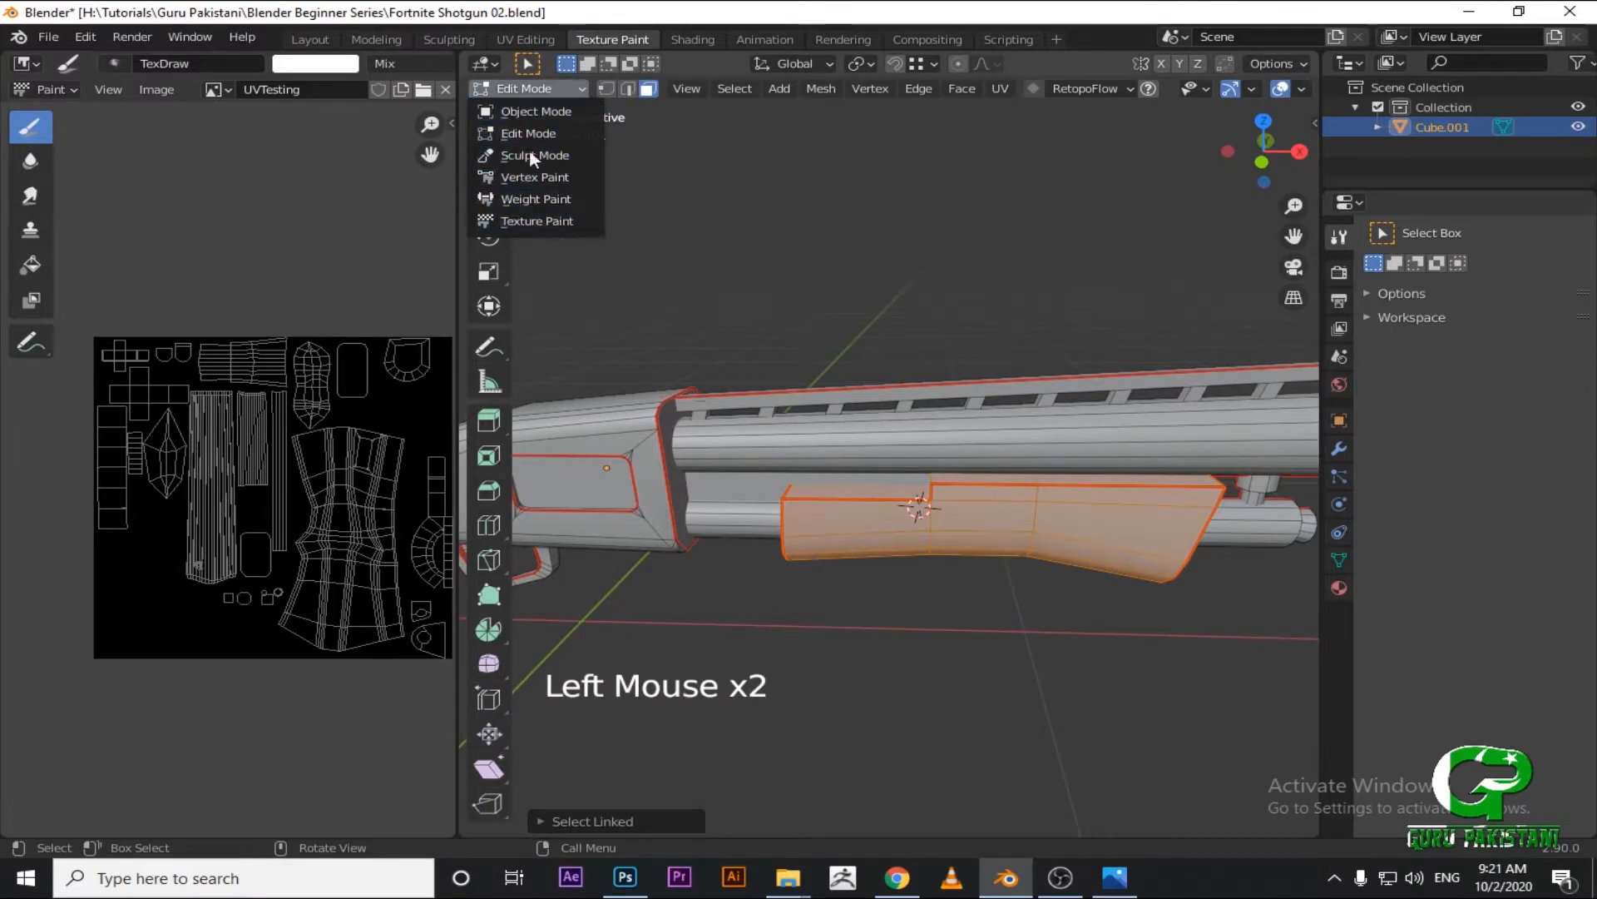
click(528, 221)
middle_drag(927, 560, 930, 383)
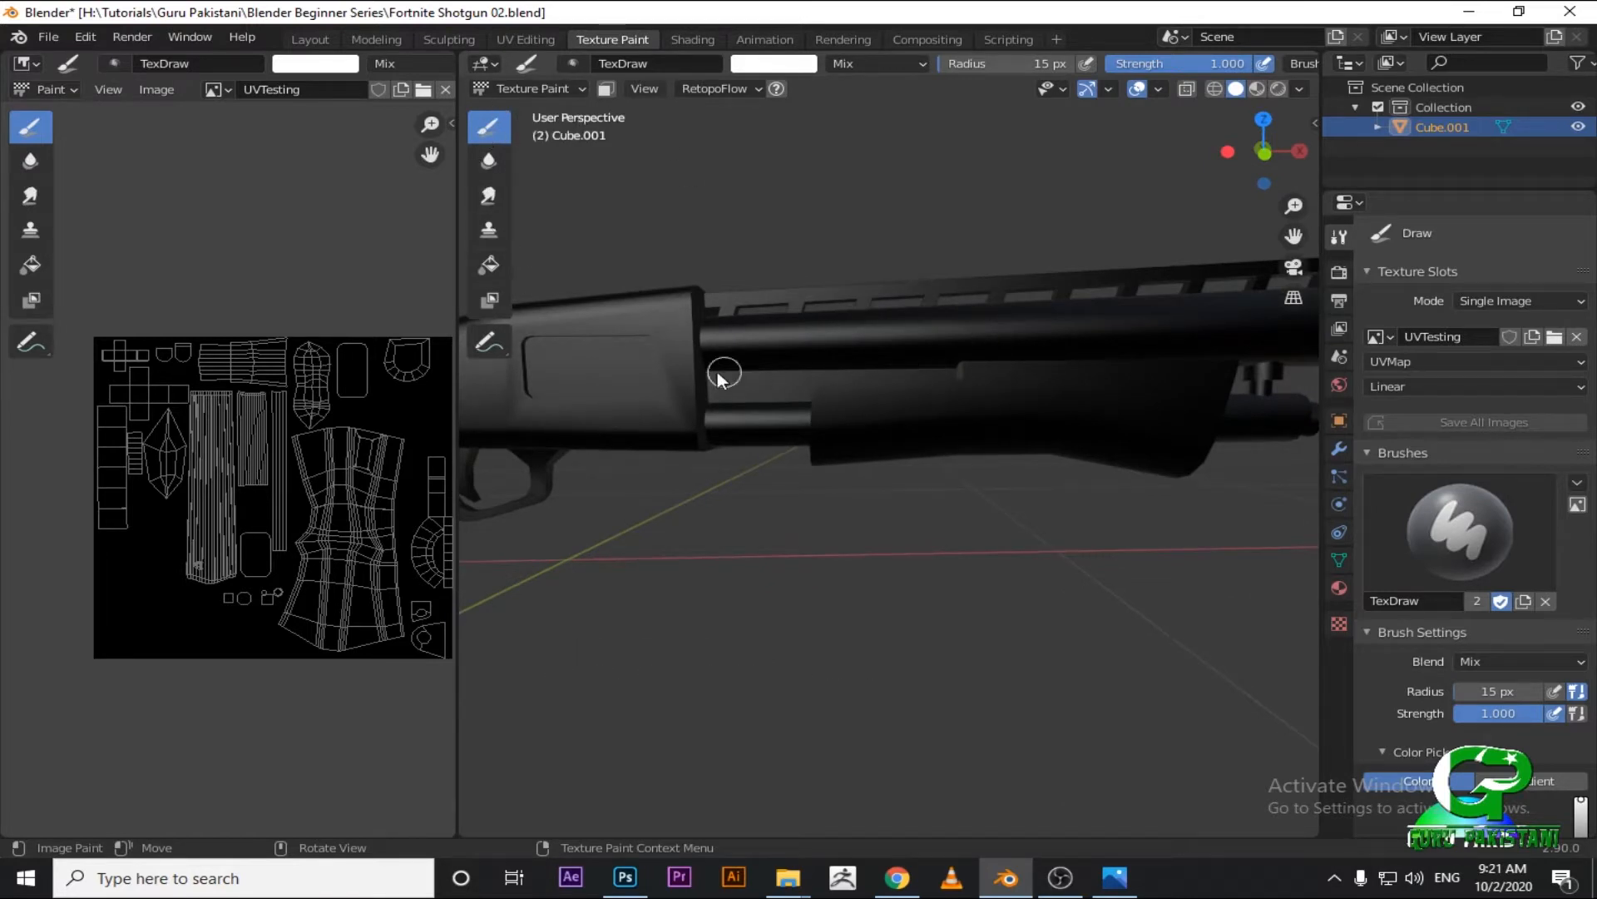
Try white TexDraw strokes on the receiver and pump grip without a paint mask, and undo them.
mouse_move(582, 320)
mouse_down()
mouse_move(612, 331)
mouse_move(695, 447)
mouse_up()
mouse_move(1036, 408)
mouse_down()
mouse_move(1187, 403)
mouse_move(962, 421)
mouse_move(949, 437)
mouse_up()
key(ctrl+z)
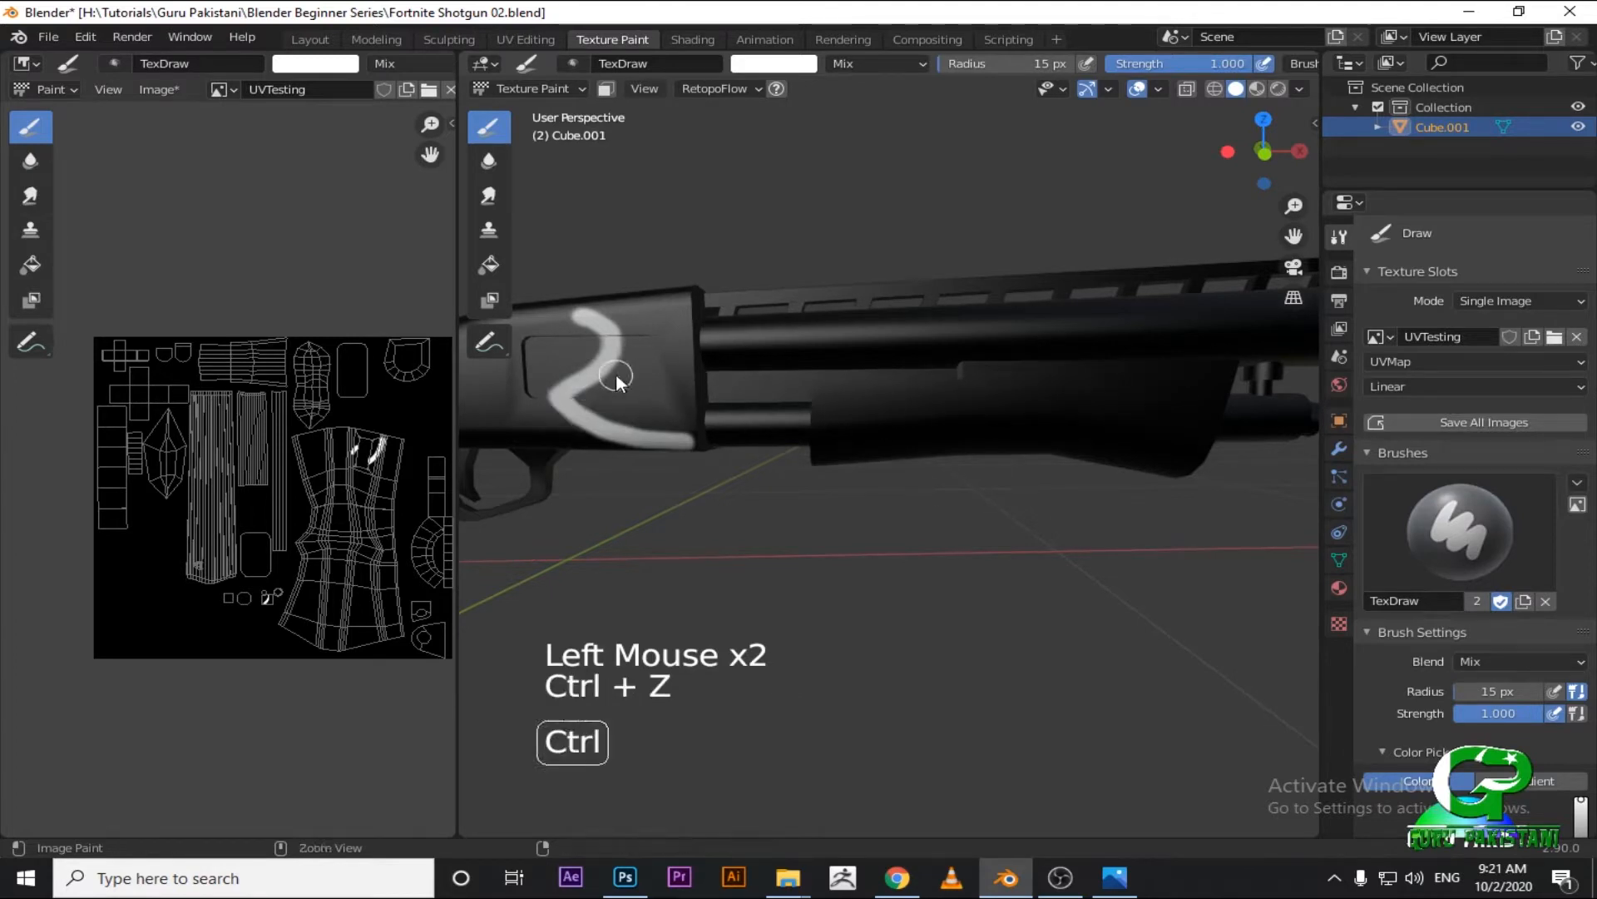
key(ctrl+z)
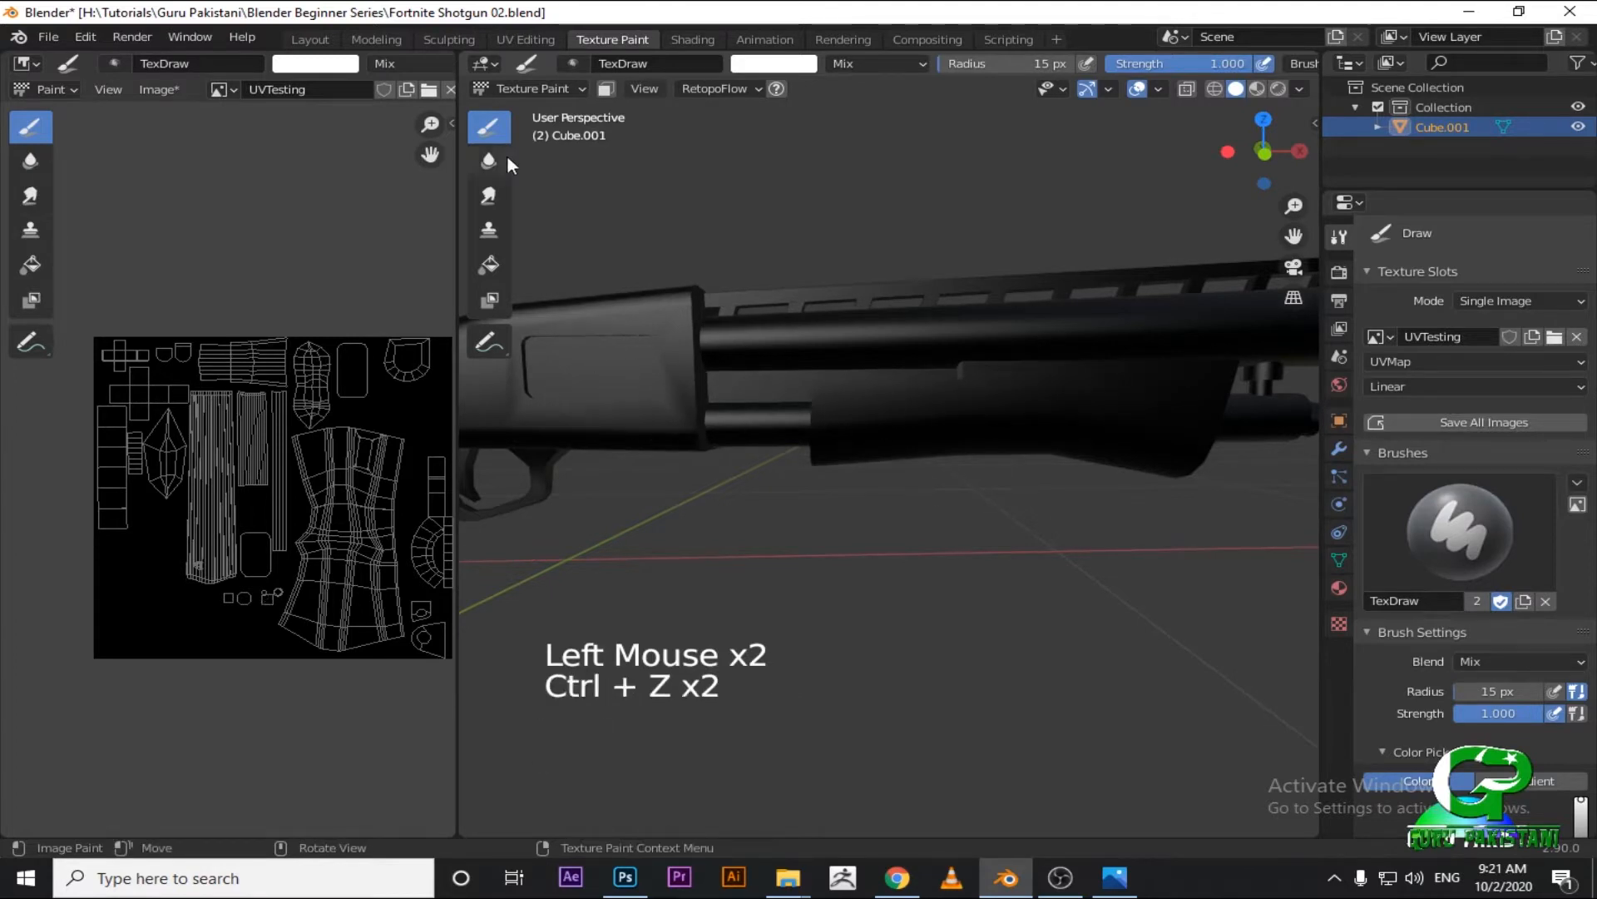
Choose the Fill tool, check the selected stock and pump grip faces in Edit Mode, and return to Texture Paint mode.
click(493, 265)
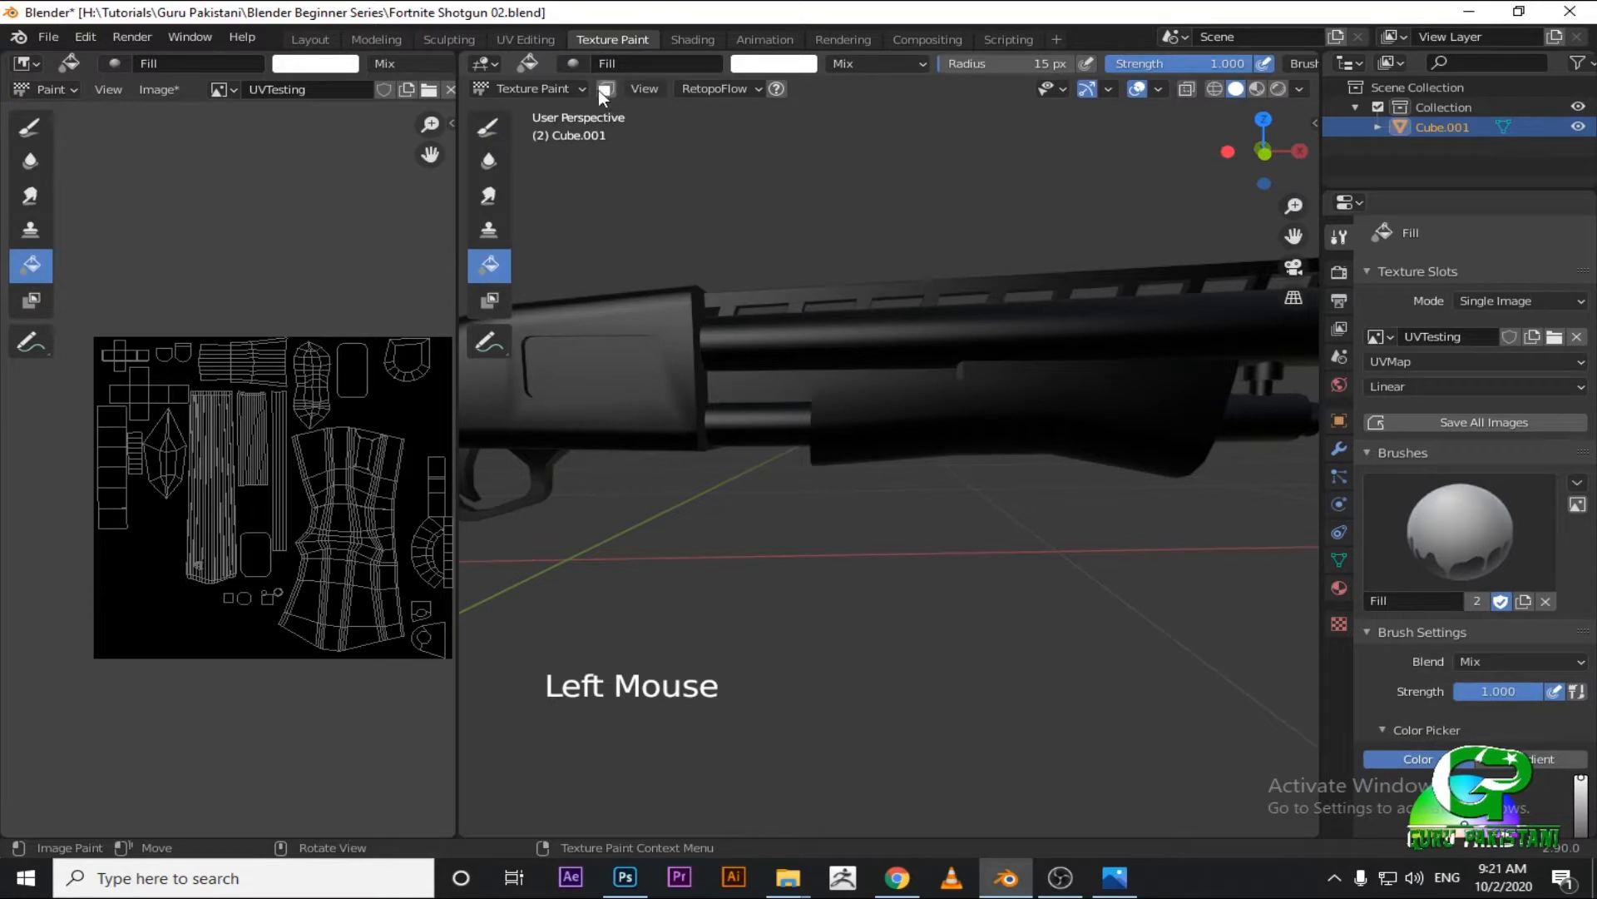
key(Tab)
scroll(927, 463, down, 1)
middle_drag(848, 310, 776, 488)
scroll(776, 489, down, 2)
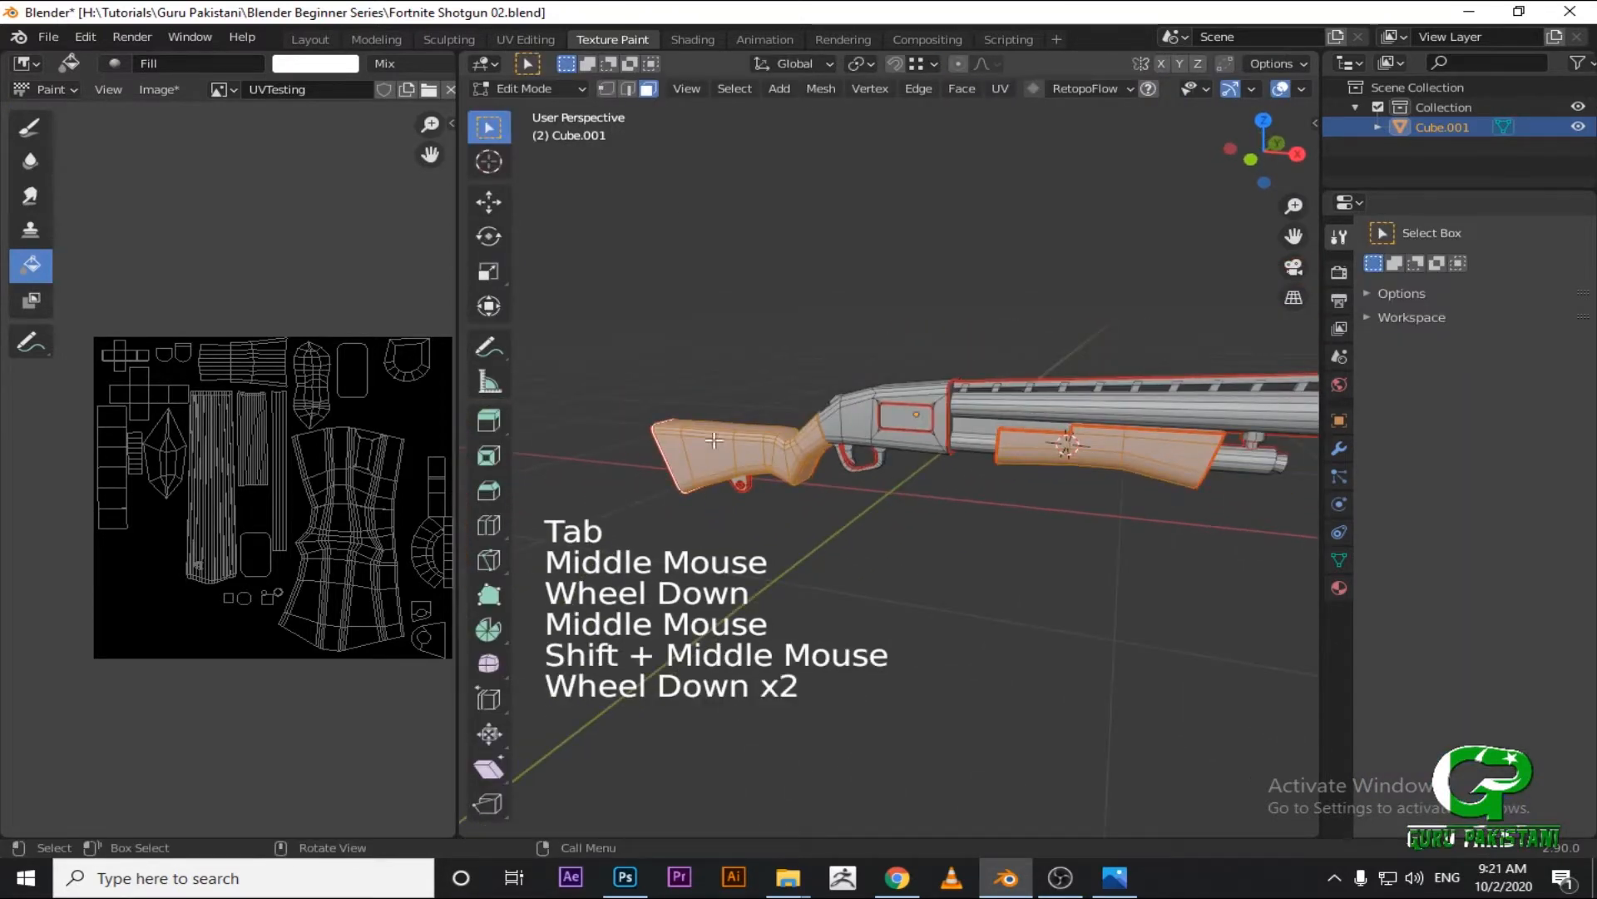
shift+middle_drag(713, 441, 732, 433)
scroll(859, 437, up, 3)
middle_drag(860, 436, 823, 445)
middle_drag(823, 445, 792, 455)
scroll(792, 455, down, 2)
click(542, 89)
click(576, 221)
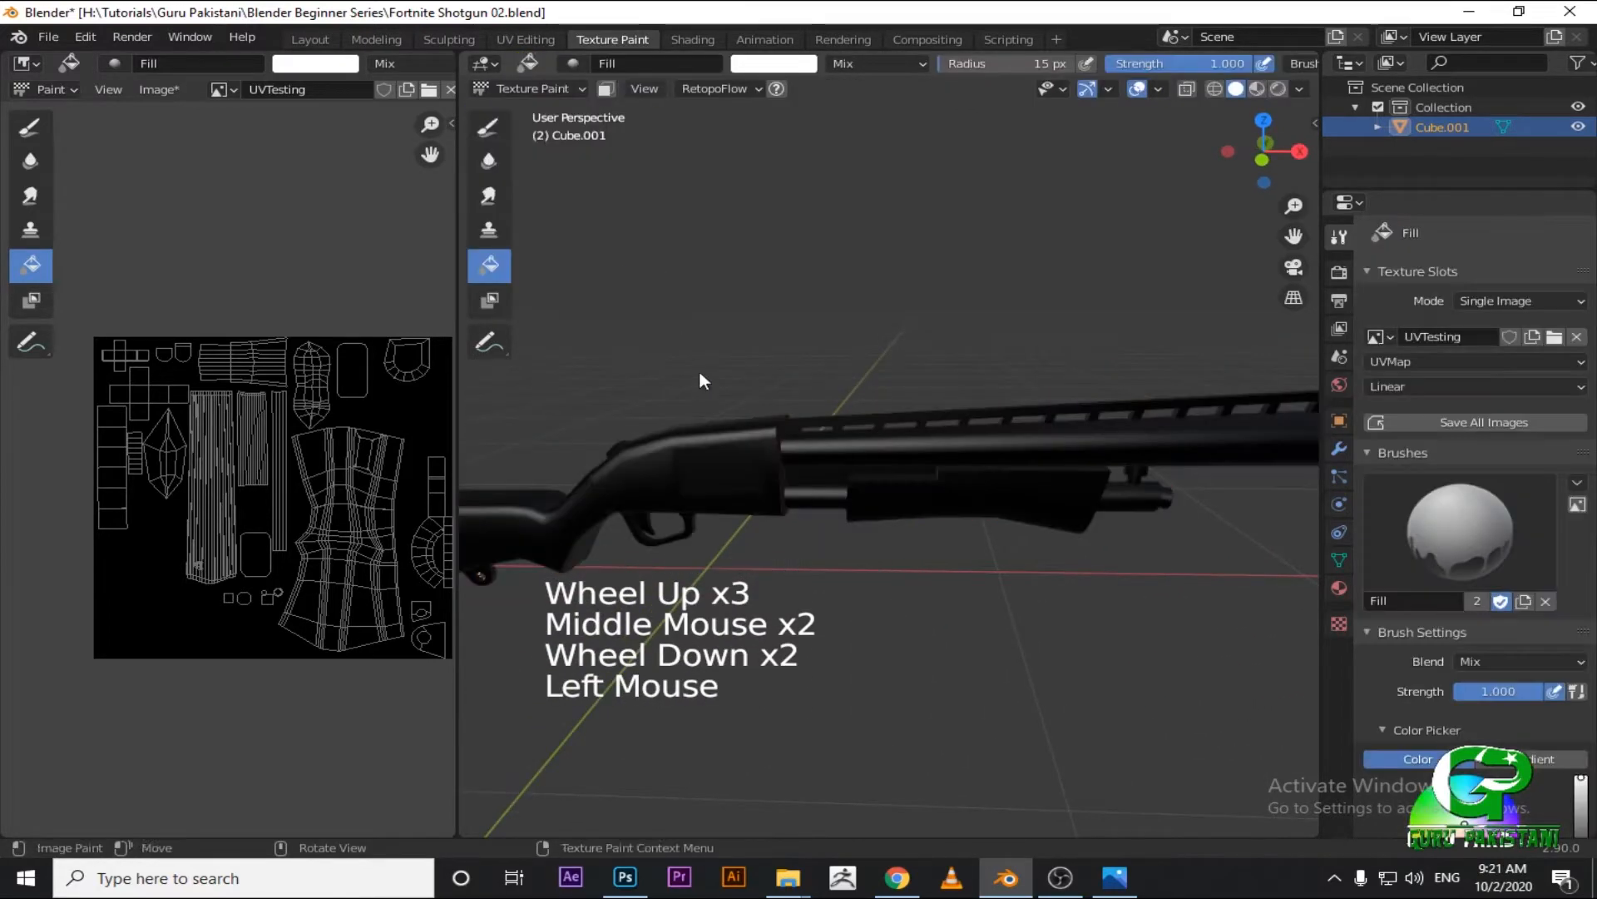
Turn on the face selection paint mask and fill the selected stock and pump grip faces with white.
shift+middle_drag(696, 356, 659, 230)
click(600, 89)
shift+middle_drag(665, 366, 749, 316)
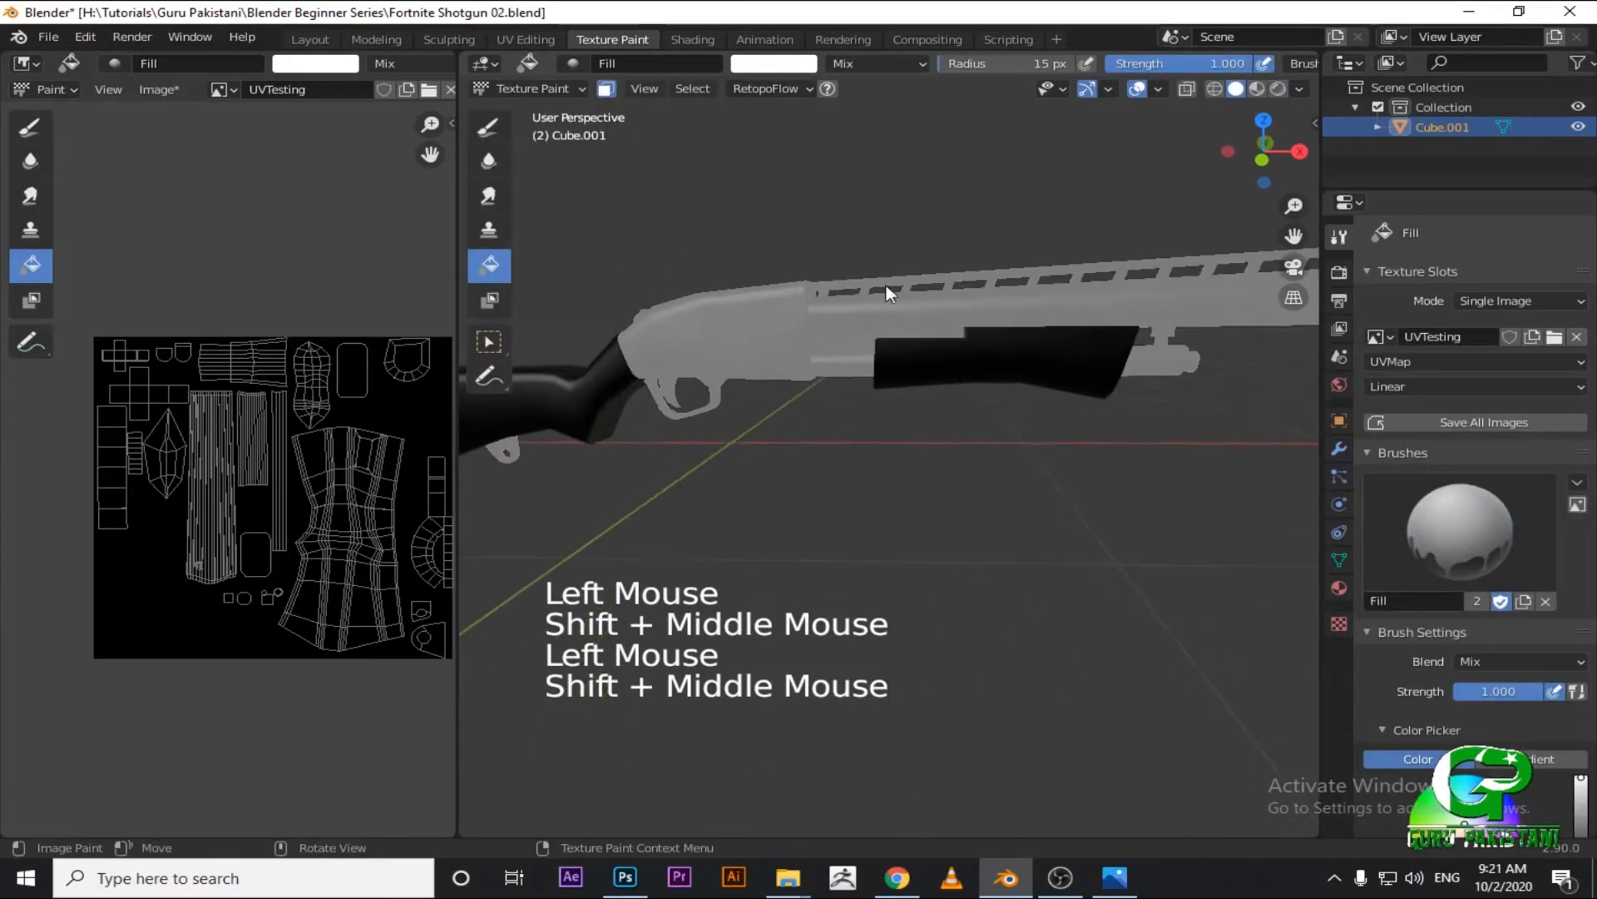
mouse_move(842, 298)
shift+middle_down()
mouse_move(802, 268)
mouse_move(676, 329)
shift+middle_up()
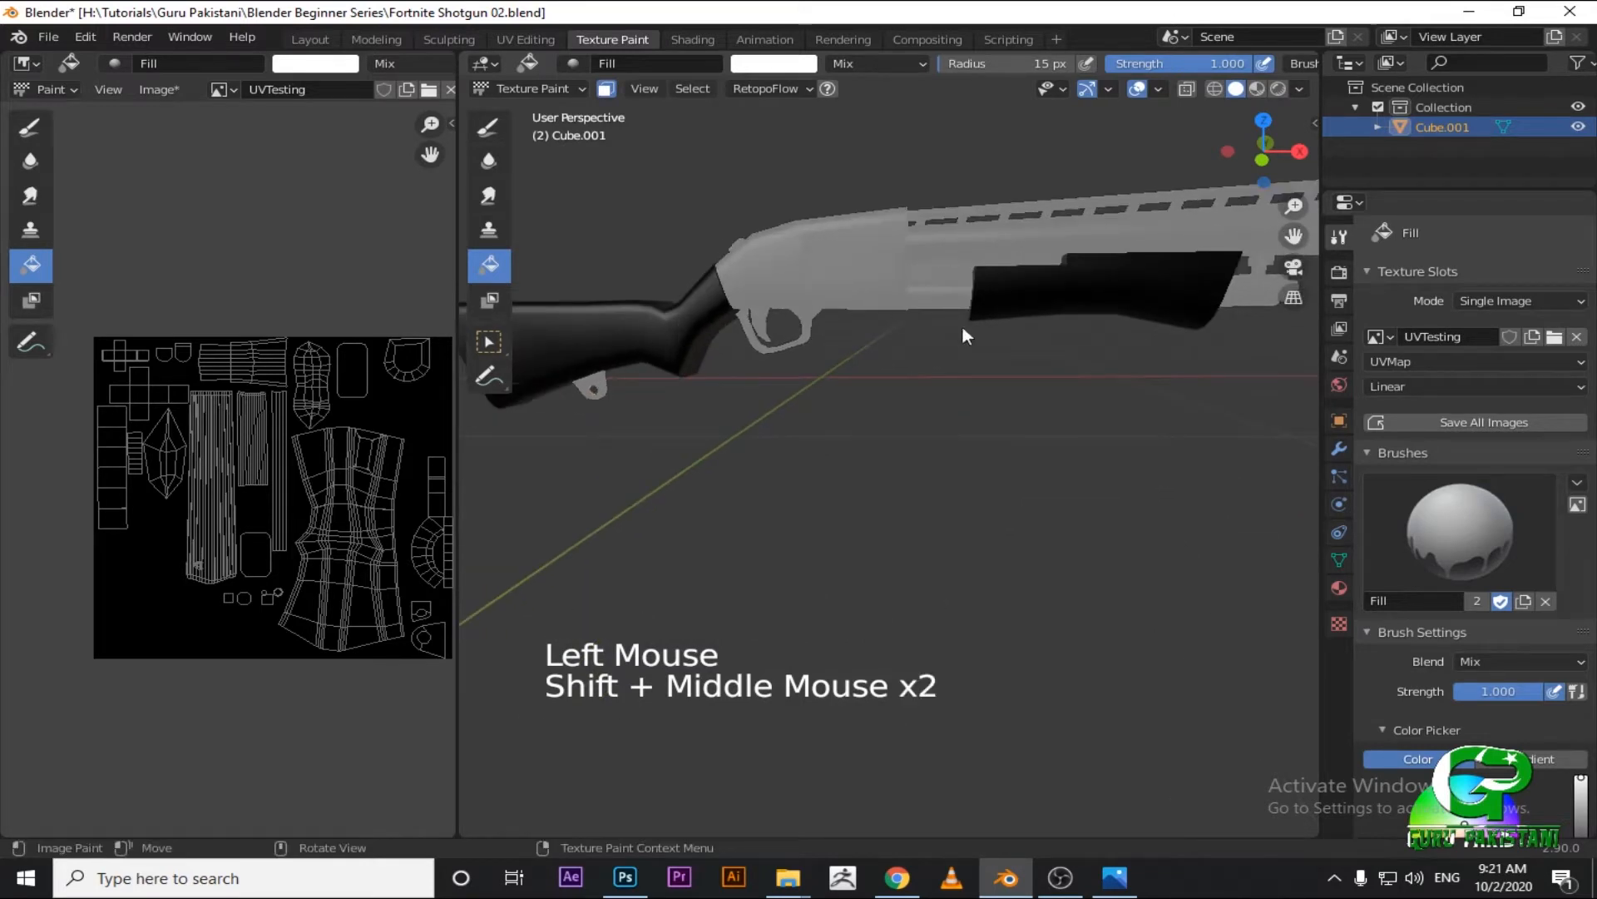
shift+middle_drag(964, 335, 762, 451)
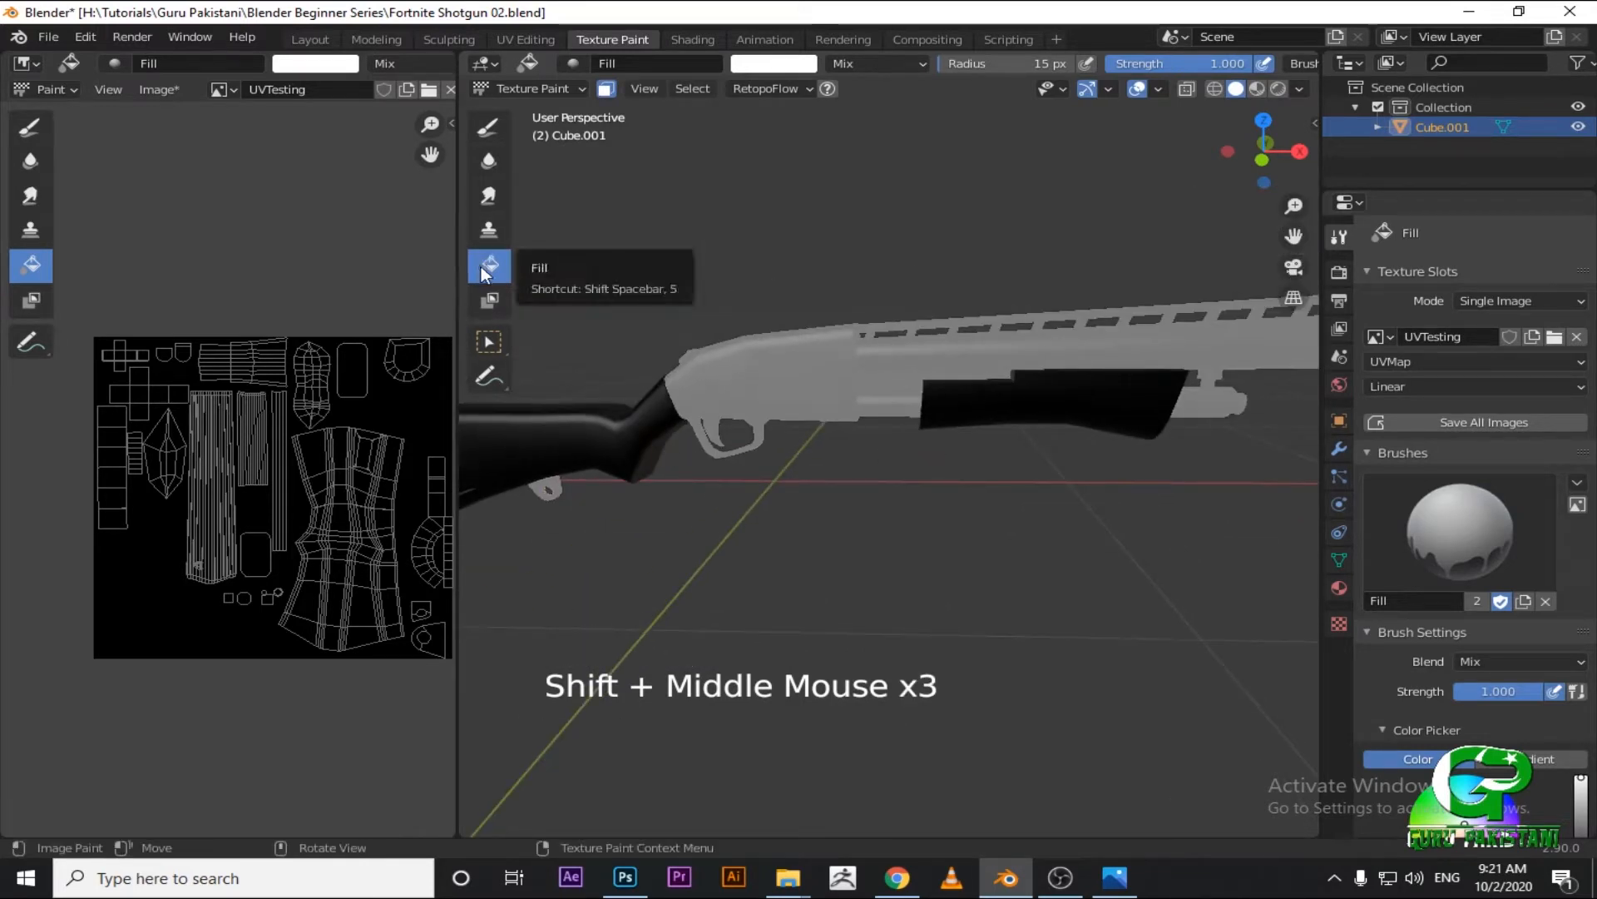
click(615, 438)
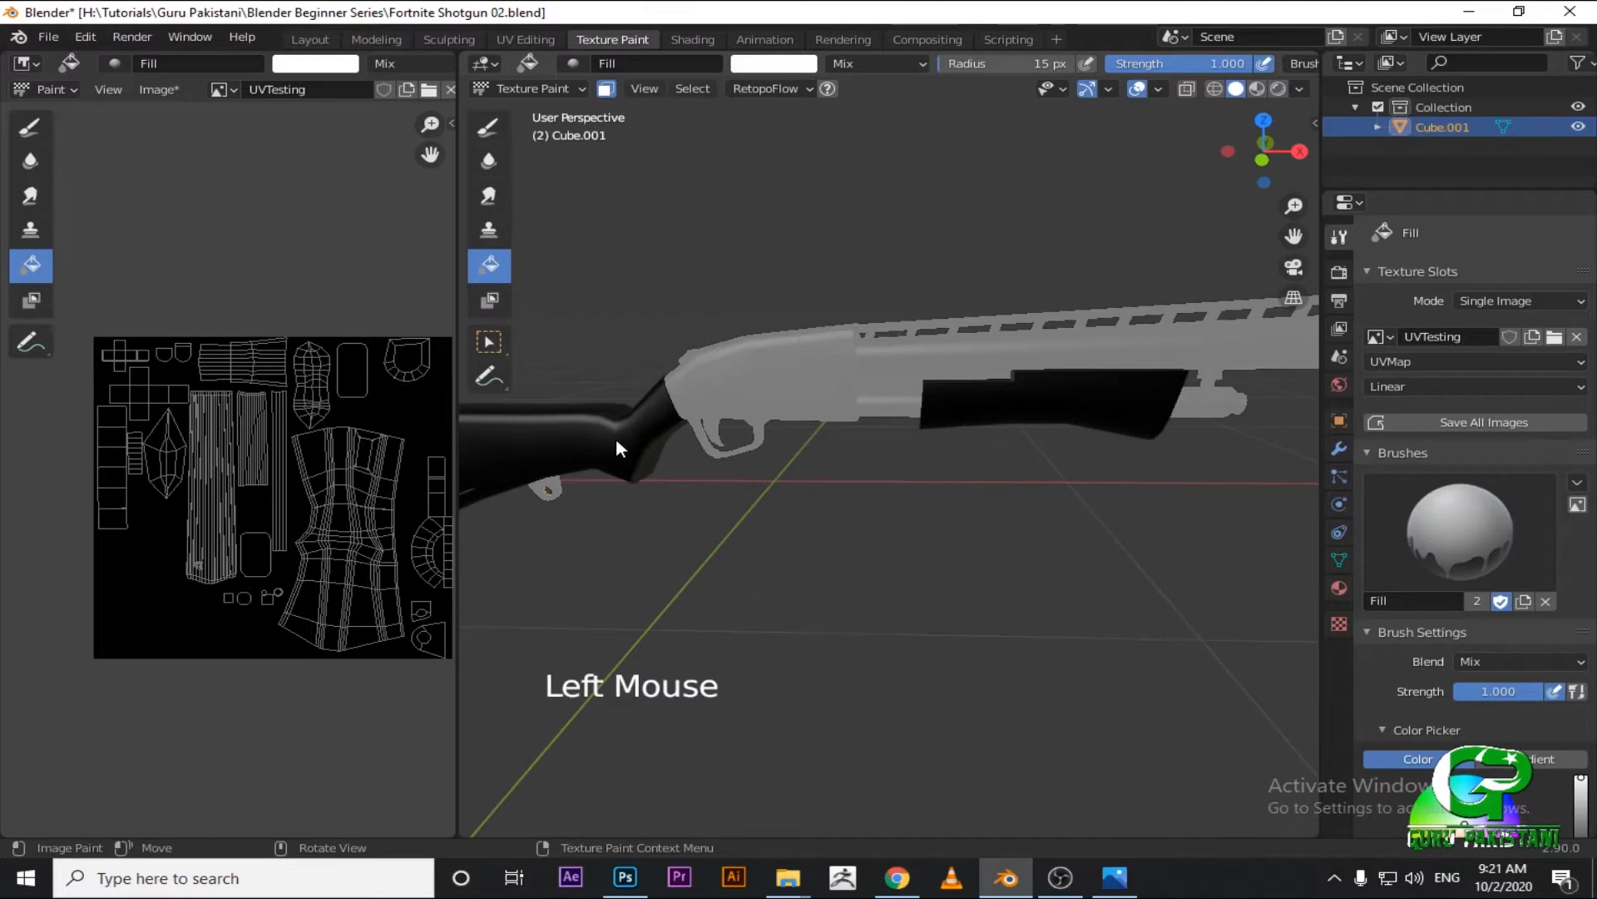
Cycle the shotgun through Object Mode and Edit Mode and return it to Texture Paint mode.
key(ctrl)
key(ctrl+Tab)
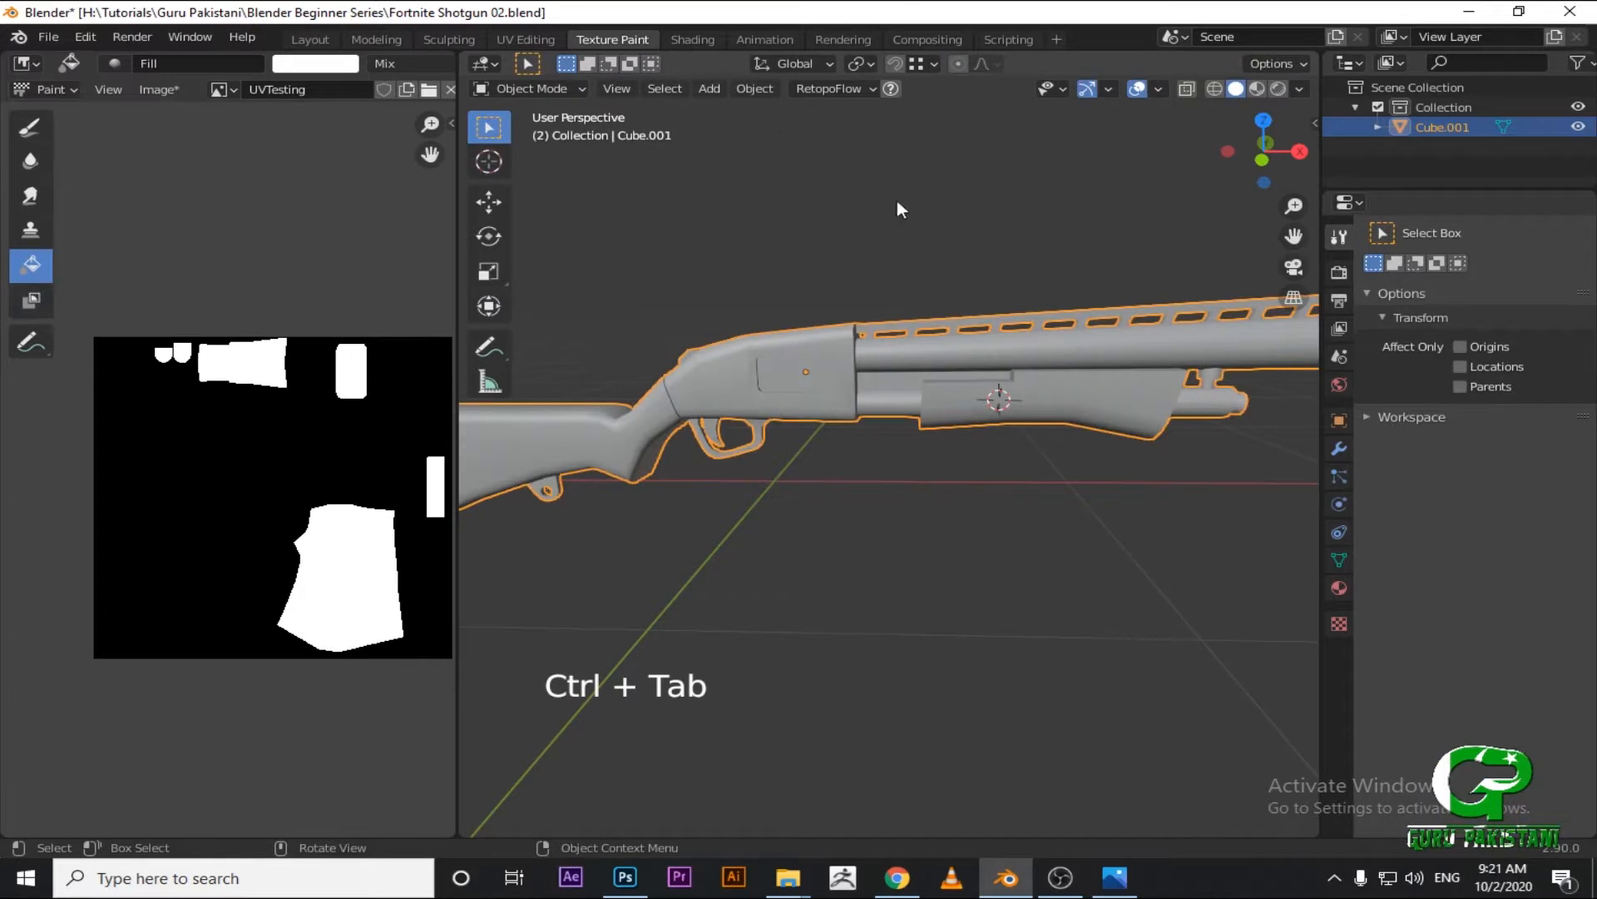
key(Tab)
key(ctrl+Tab)
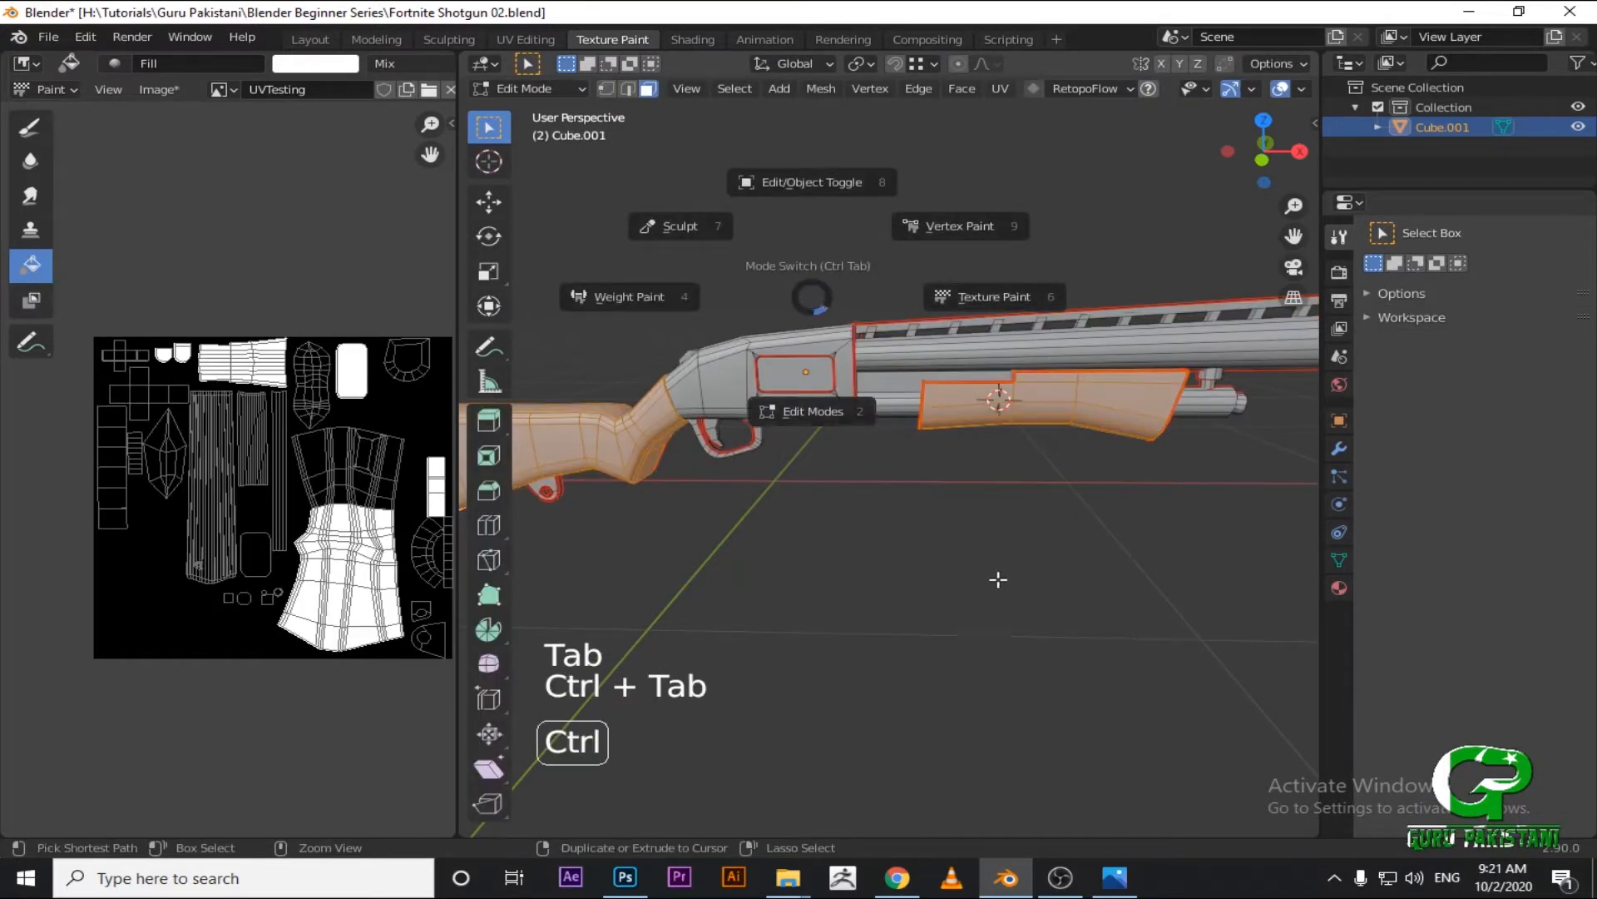
key(ctrl+Tab)
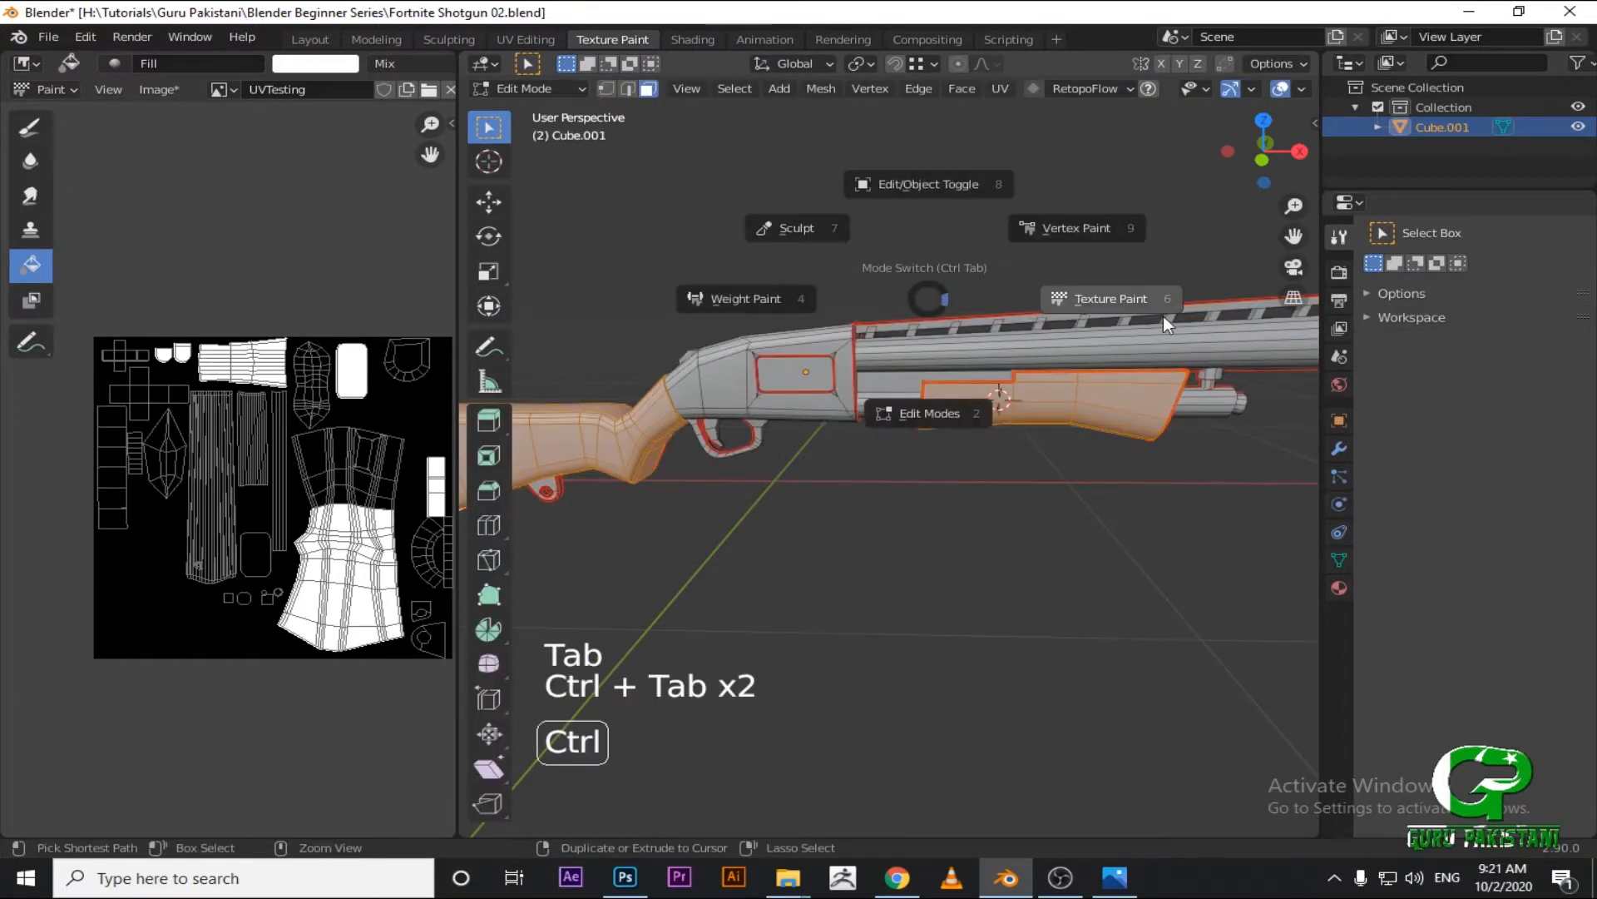
click(1127, 292)
click(514, 93)
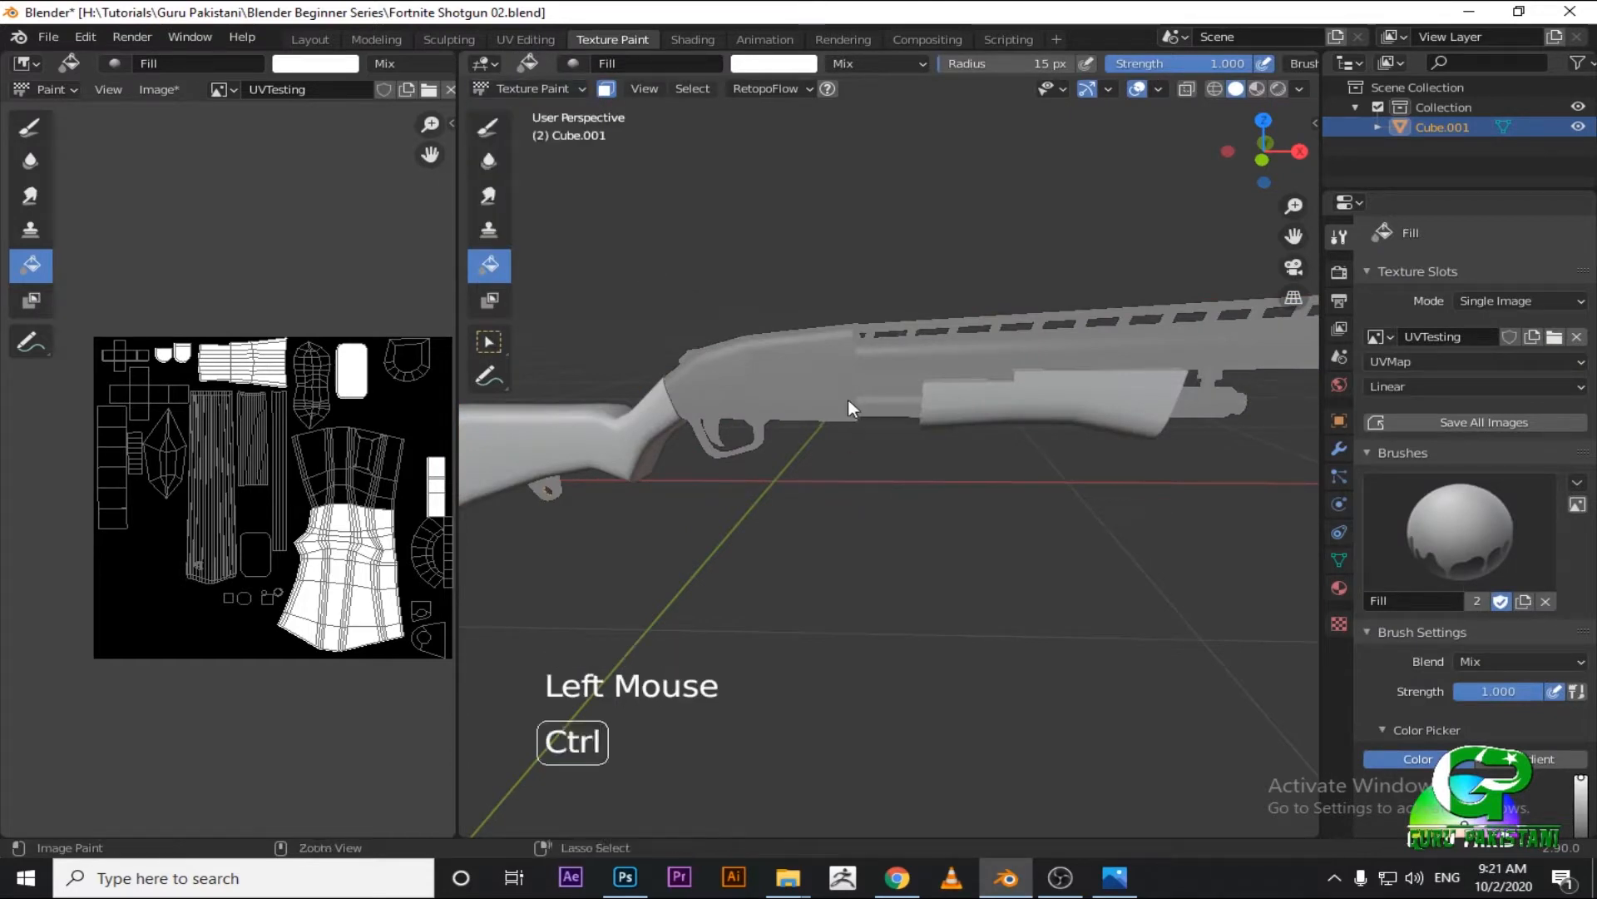
key(ctrl+Tab)
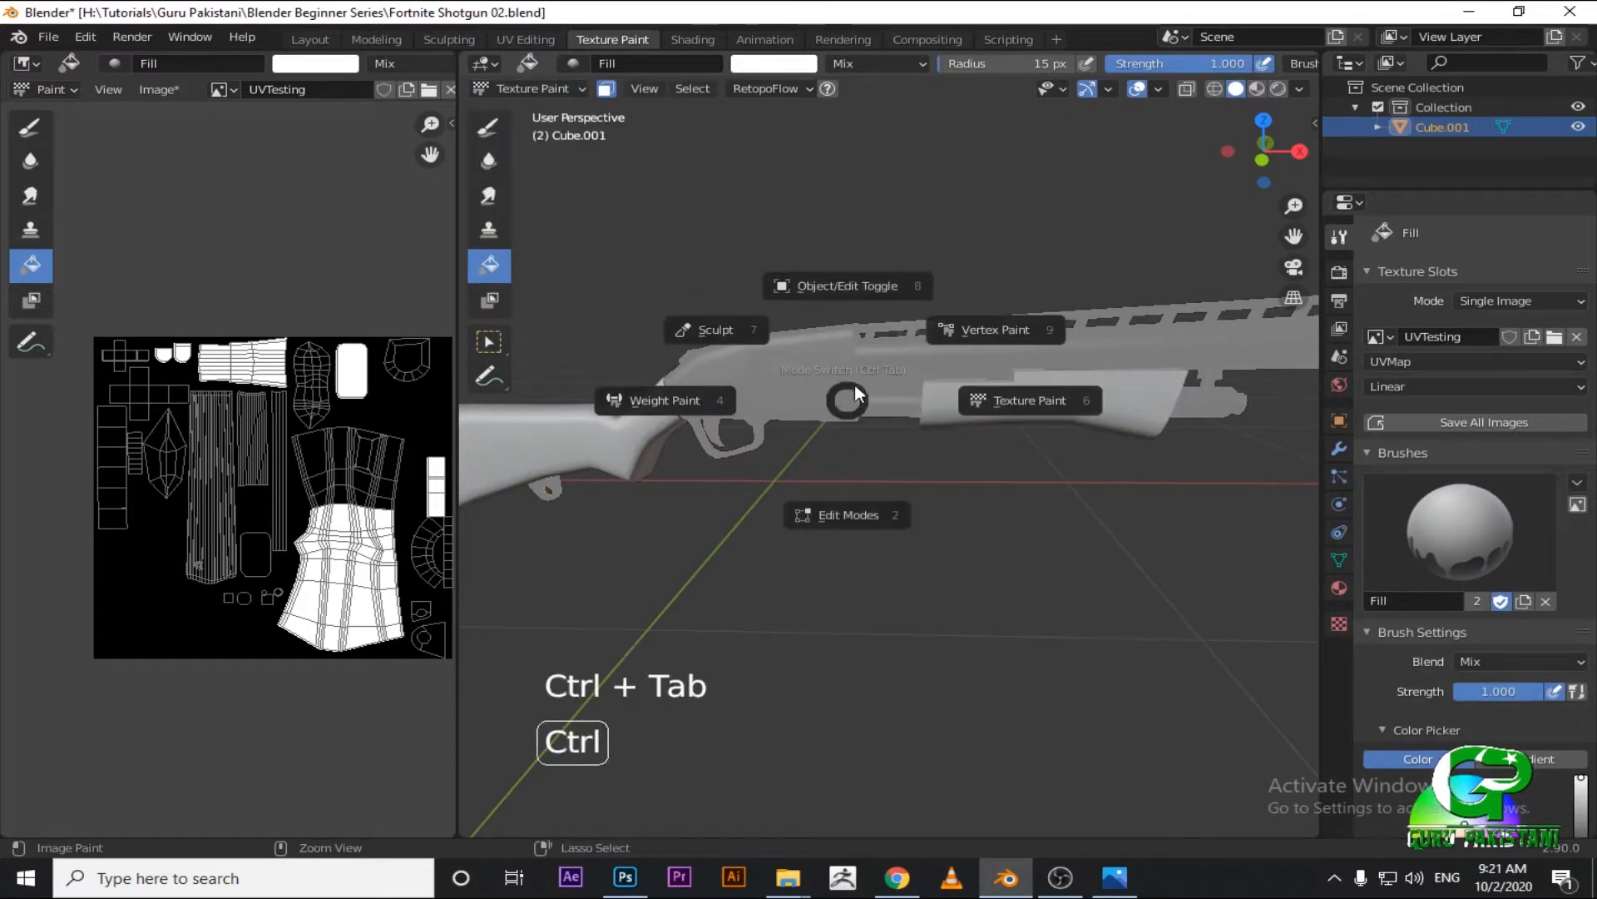
click(1011, 405)
key(ctrl+Tab)
click(1063, 377)
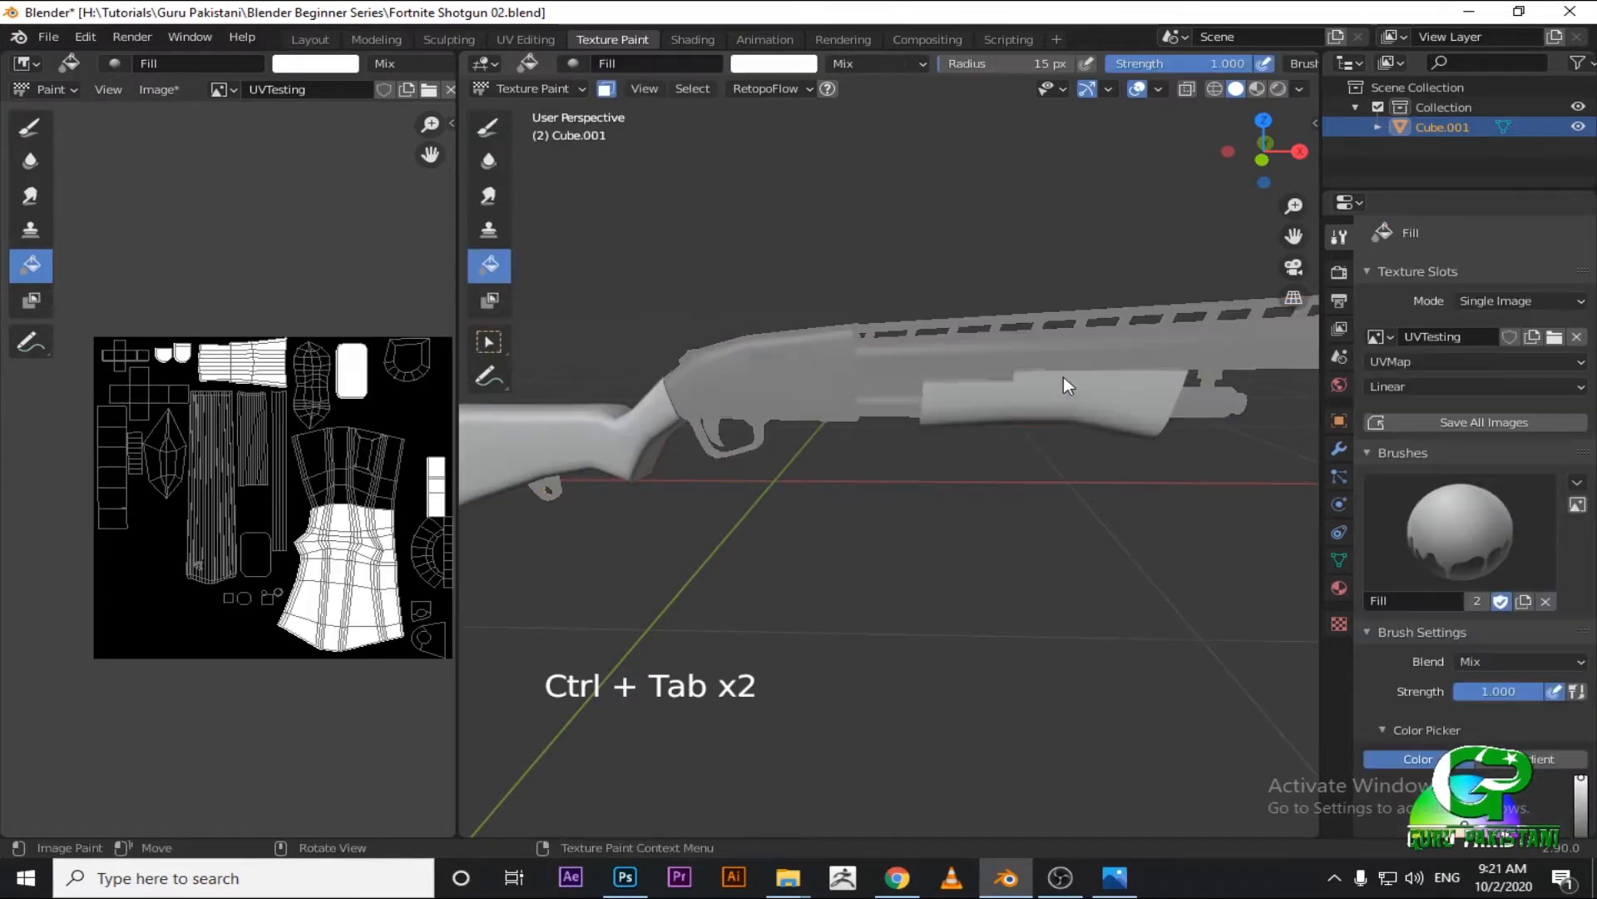
Turn off the paint mask and inspect the white fill on the stock and pump grip from several angles.
middle_drag(947, 345, 938, 292)
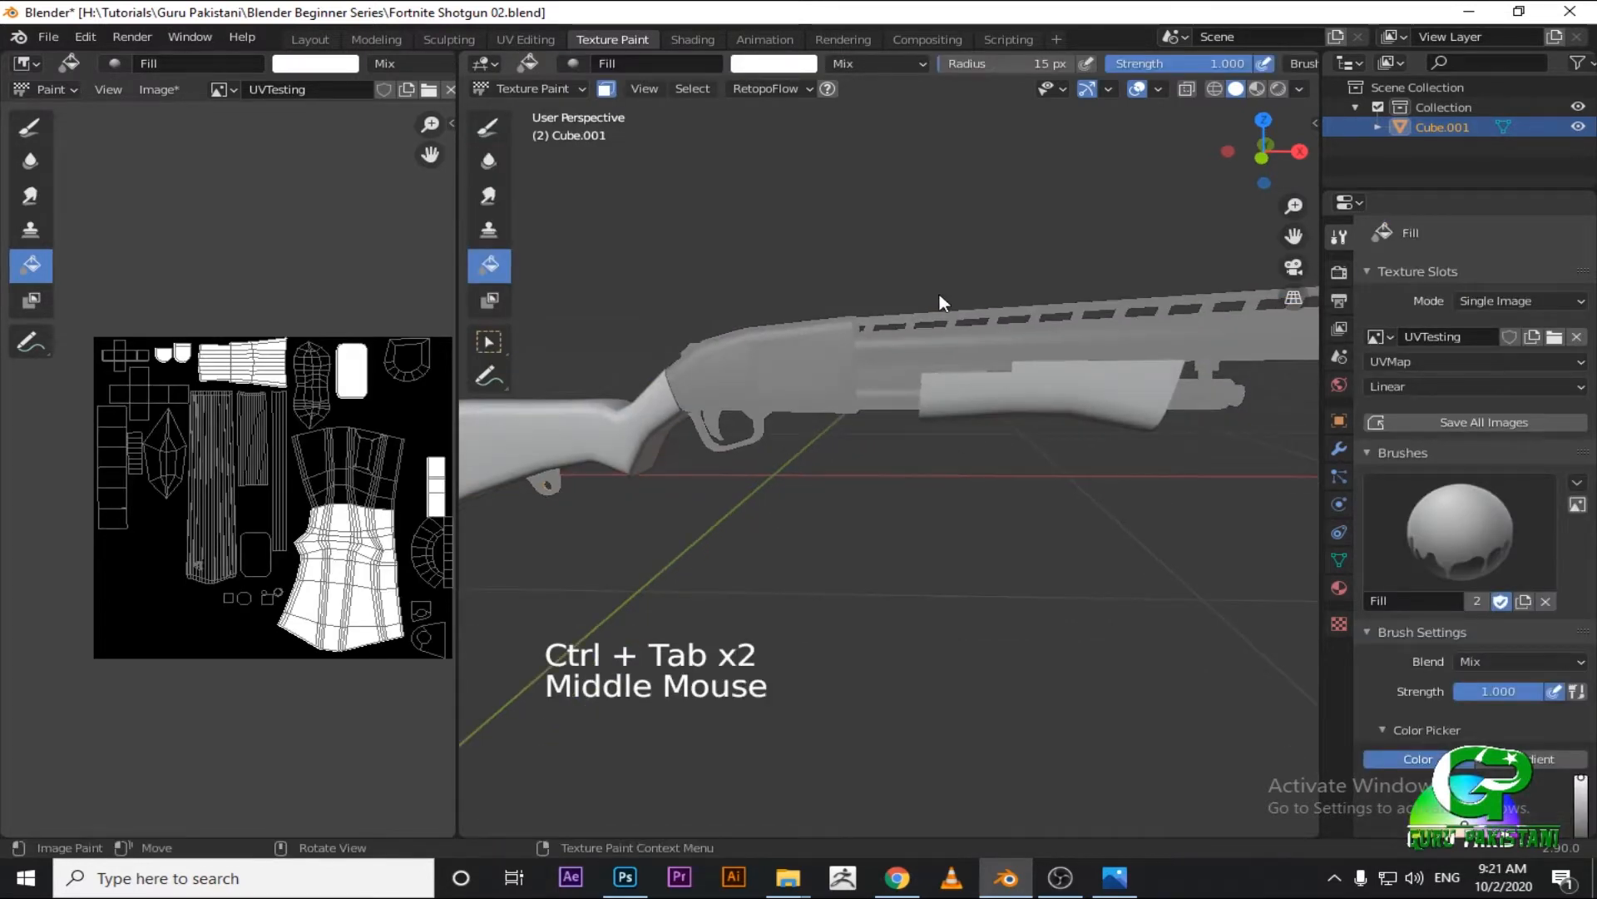
middle_drag(938, 301, 891, 370)
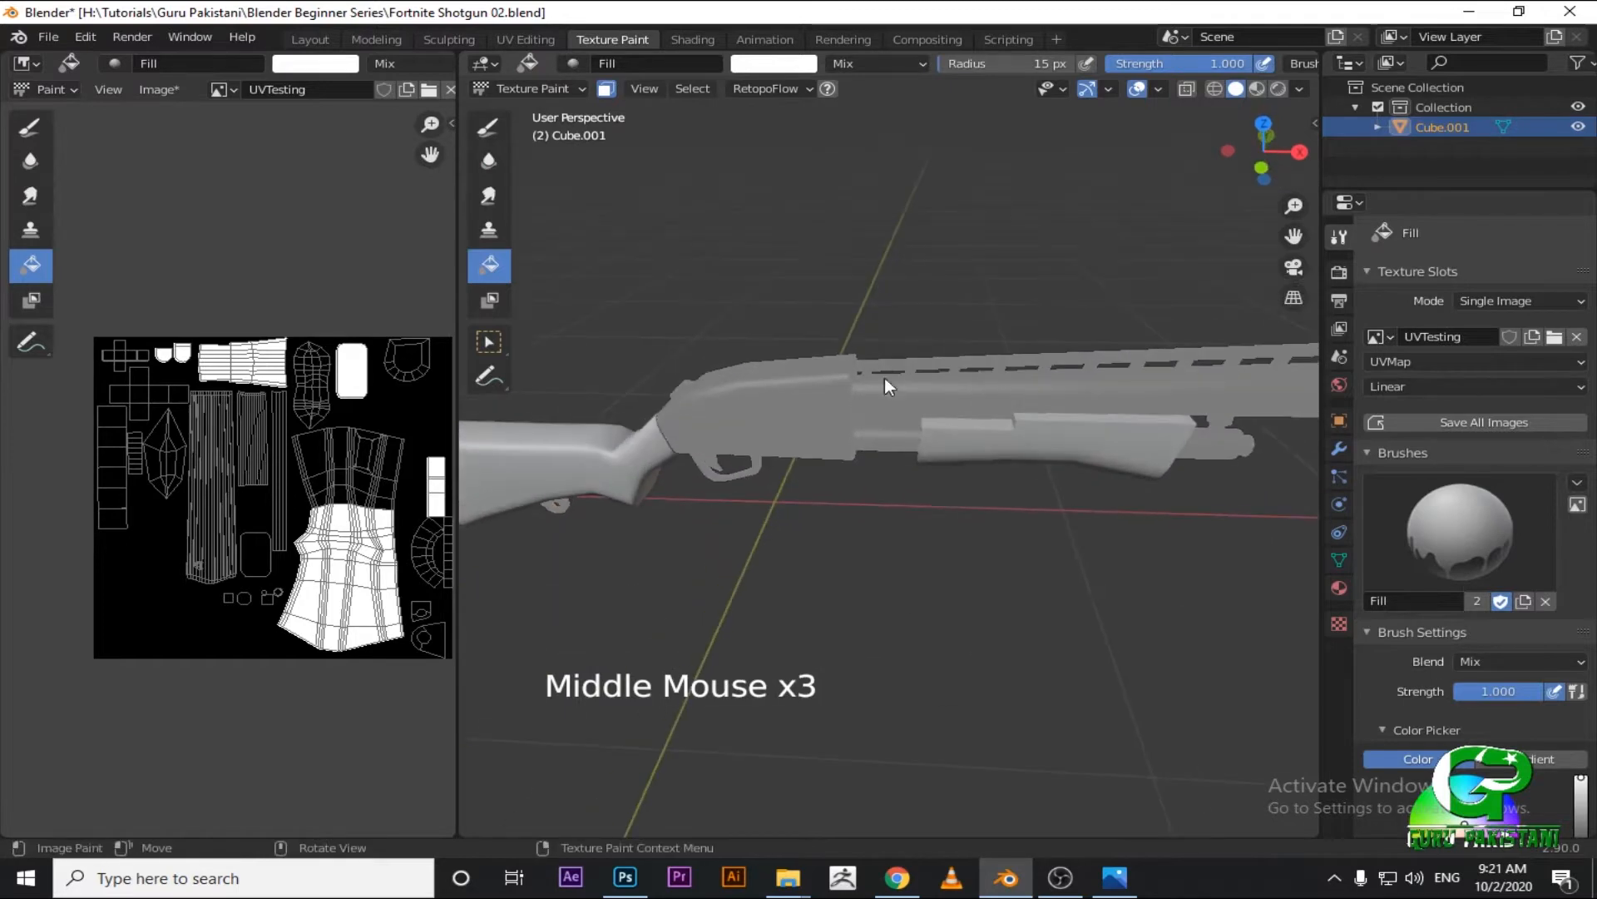
click(606, 88)
middle_drag(840, 427, 950, 423)
middle_drag(757, 459, 931, 431)
scroll(903, 448, down, 1)
scroll(1004, 371, up, 2)
mouse_move(1051, 421)
middle_down()
mouse_move(971, 499)
mouse_move(1050, 412)
middle_up()
Check the face selection in Edit Mode, return to Texture Paint mode and turn the face selection paint mask on.
key(Tab)
scroll(970, 499, down, 2)
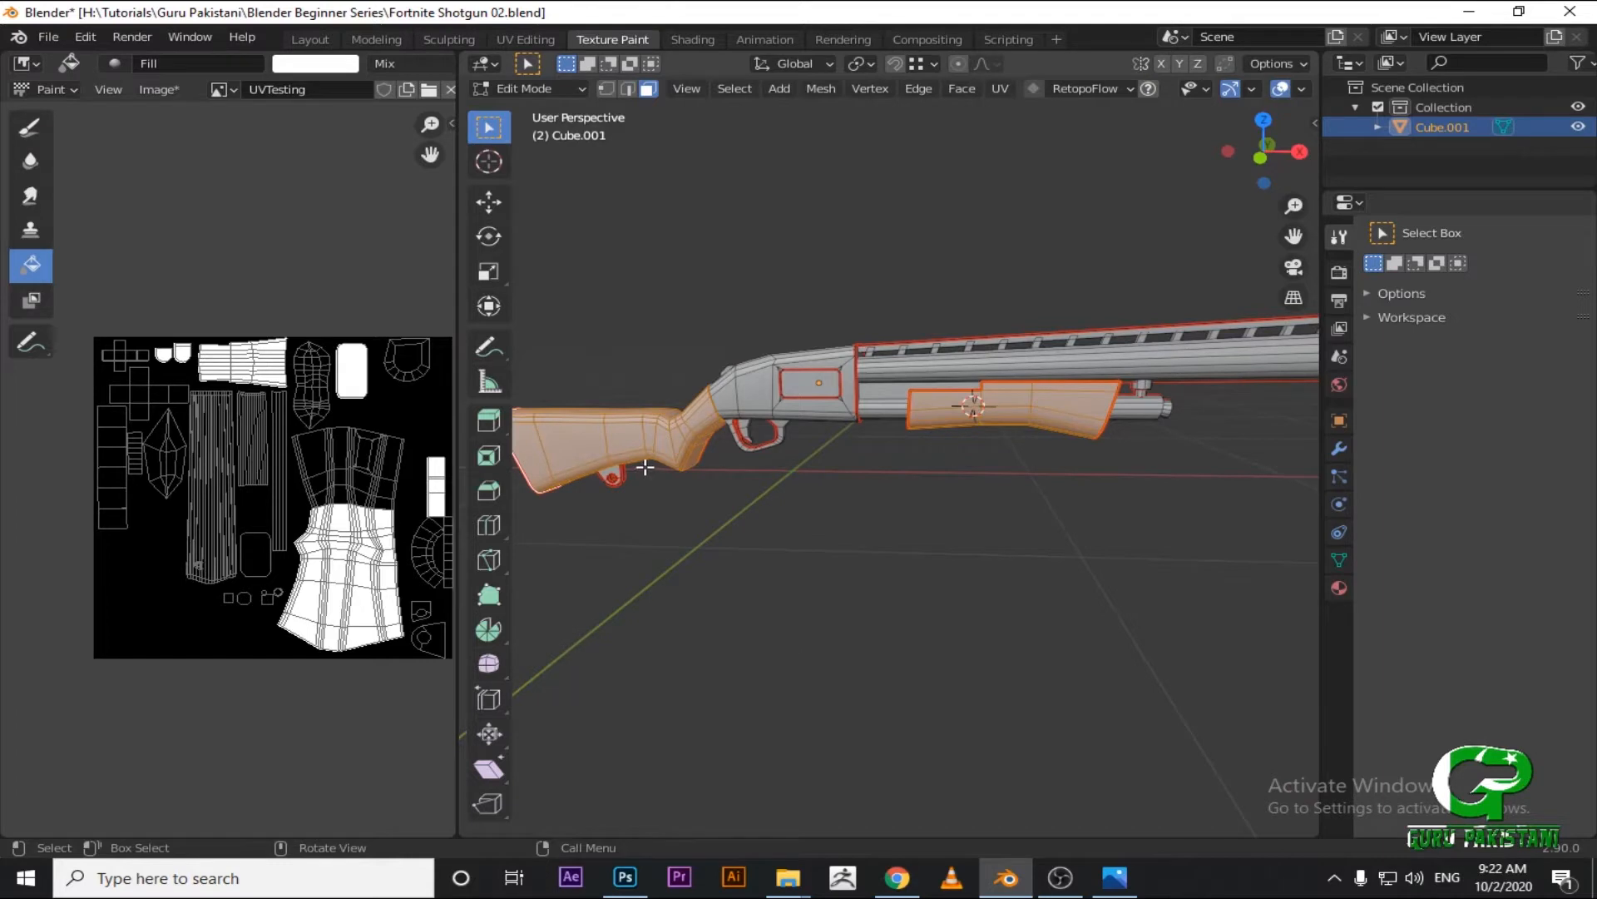
key(ctrl+Tab)
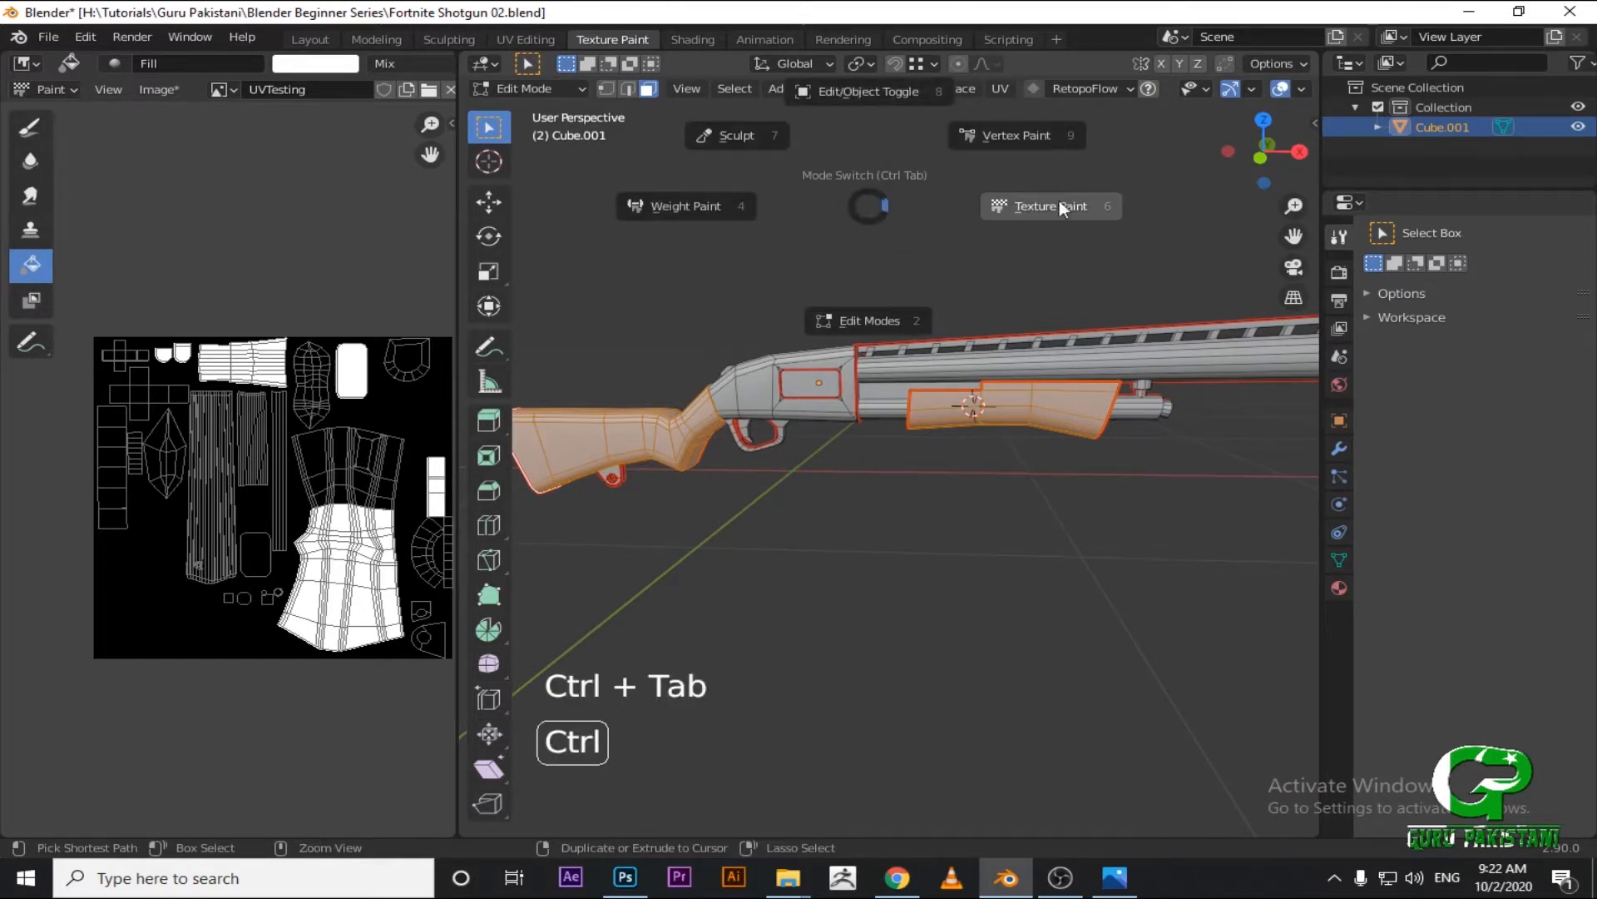
click(1053, 211)
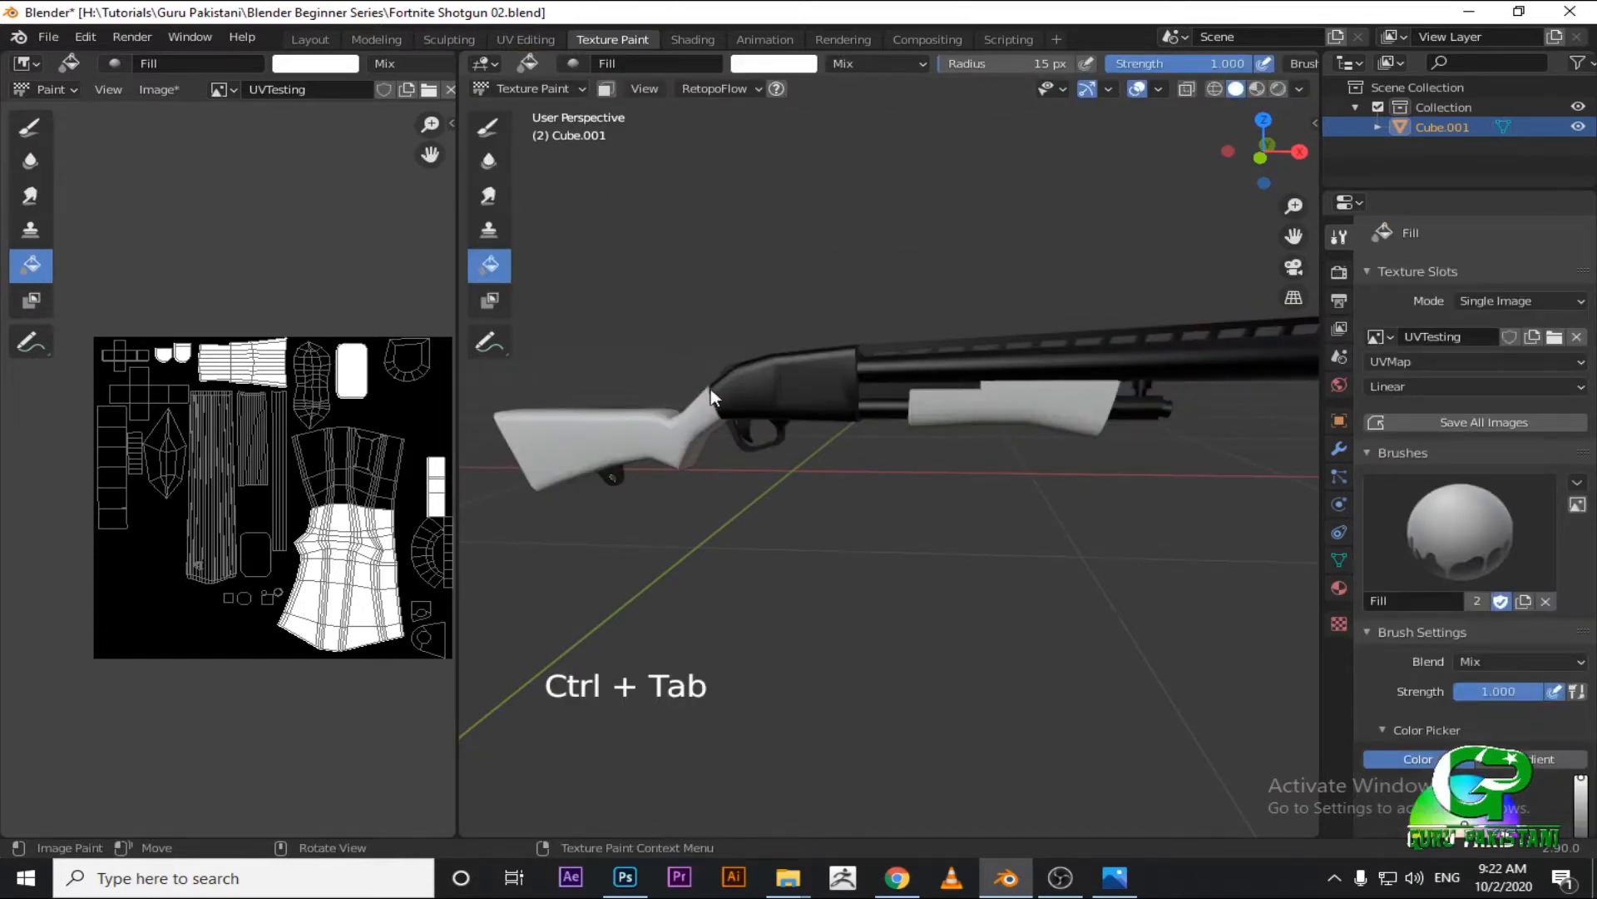
click(606, 89)
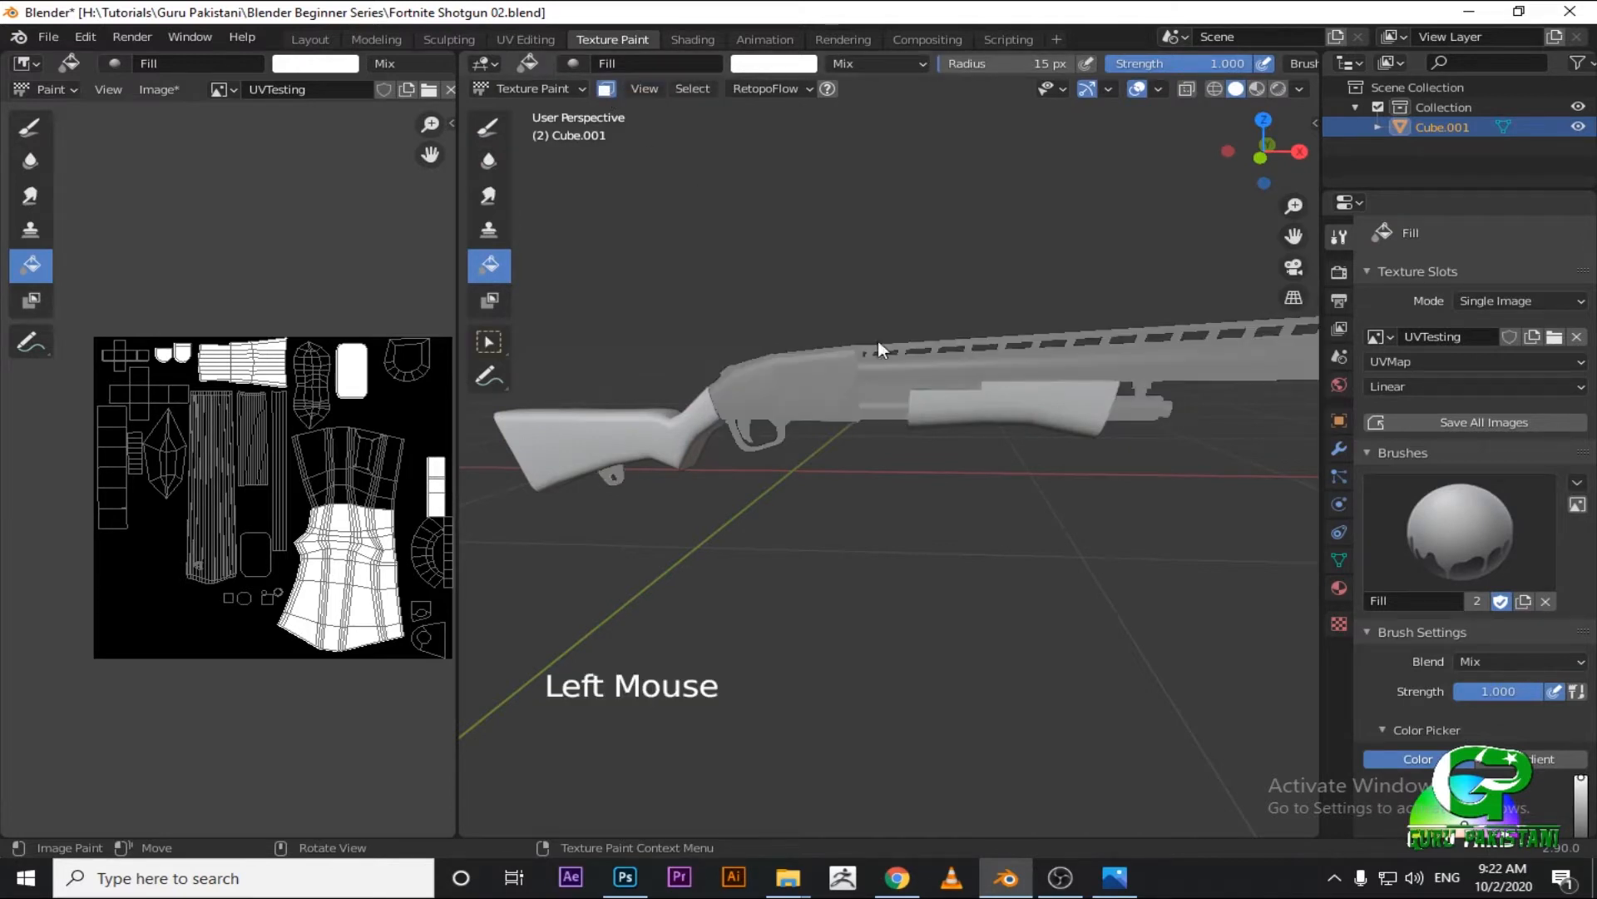
Switch to the TexDraw brush, set its paint color to blue, and undo the last paint stroke.
double_click(489, 127)
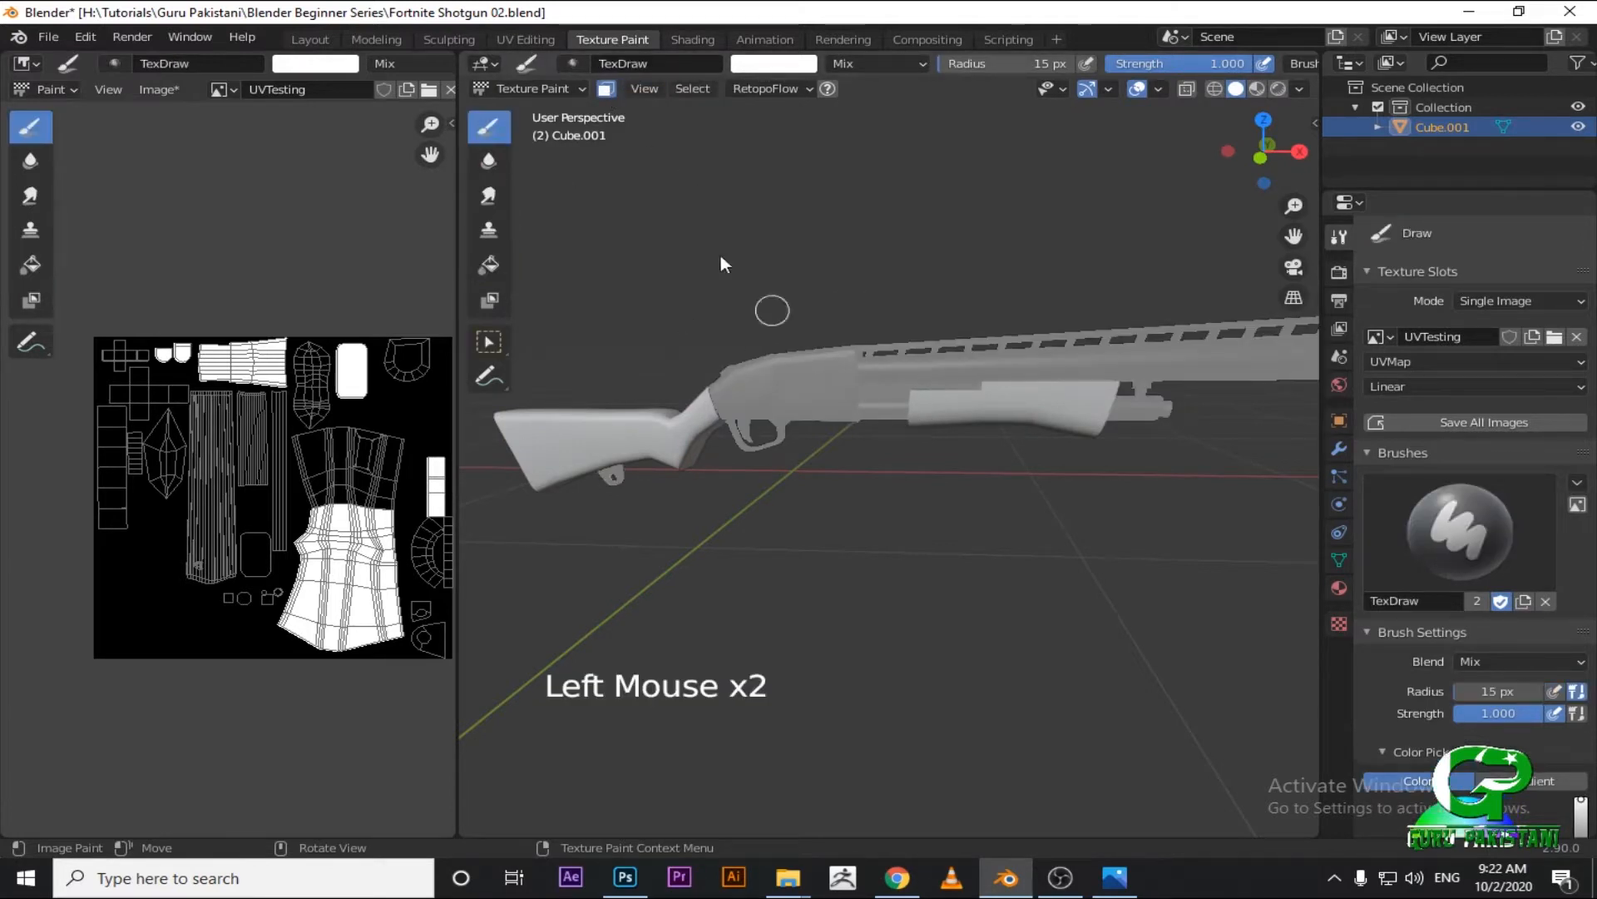
middle_drag(632, 217, 861, 391)
click(861, 391)
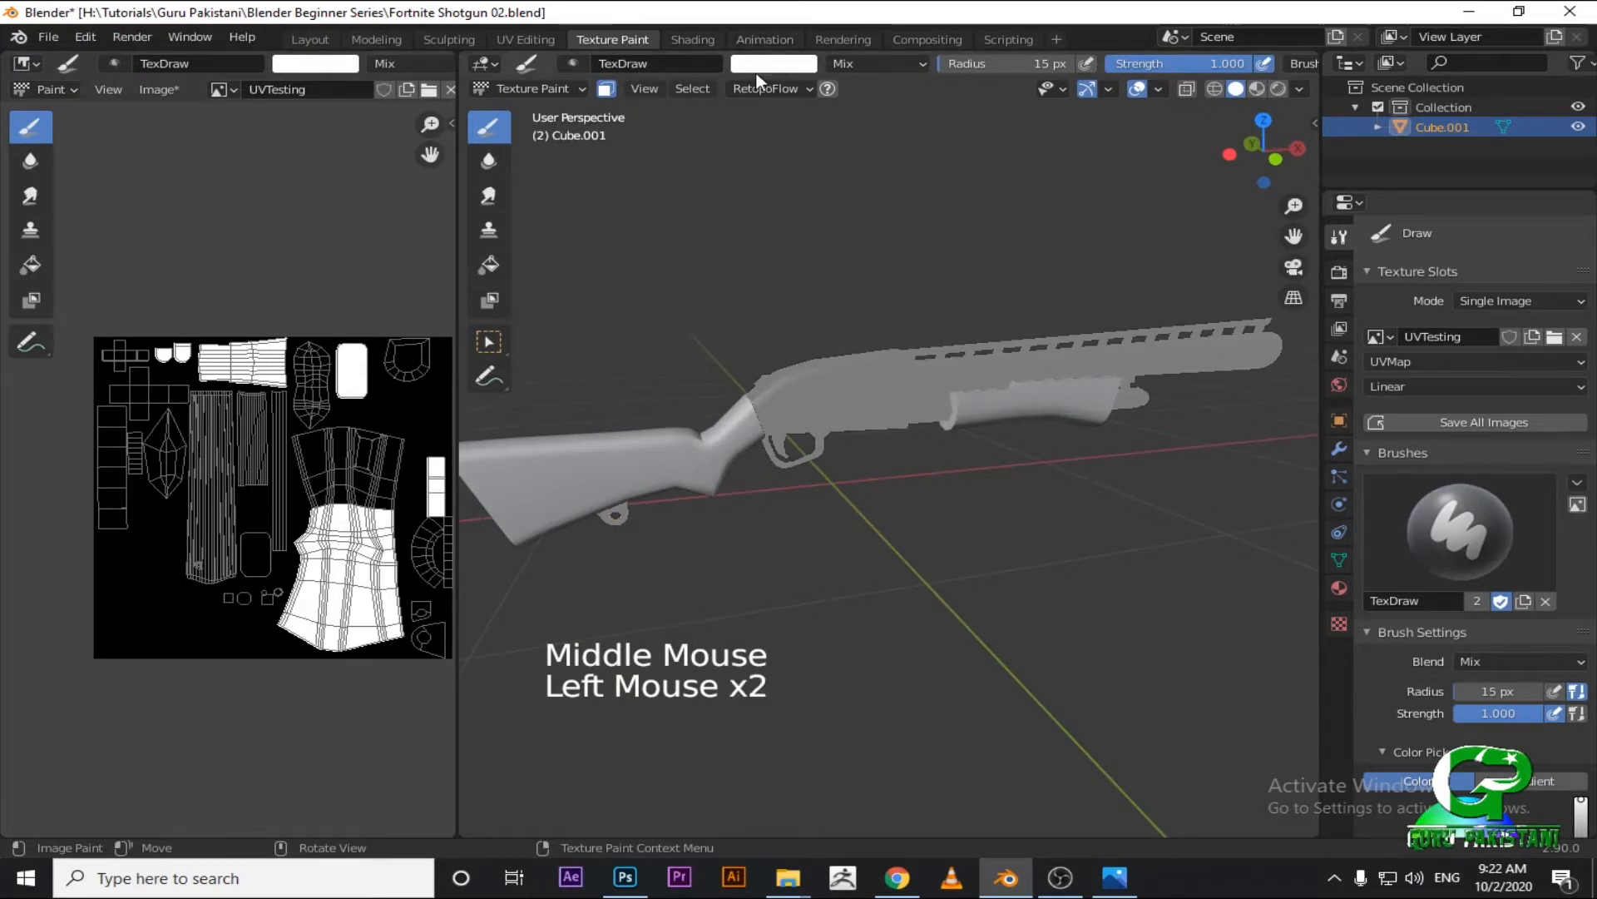
double_click(777, 55)
click(777, 57)
click(887, 127)
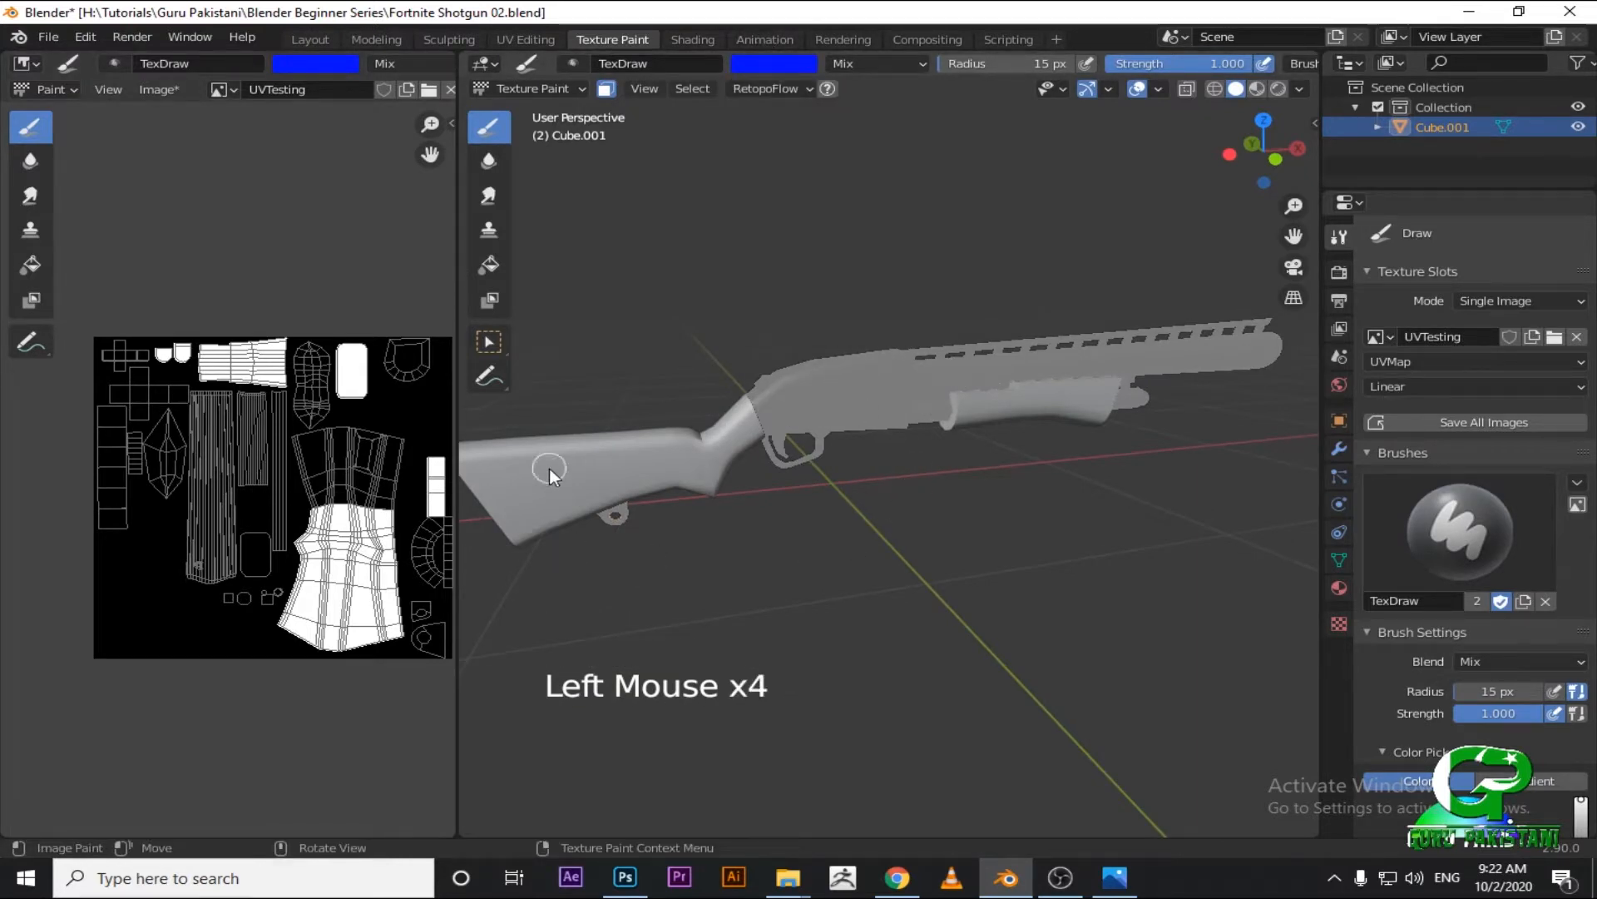
key(ctrl+z)
Examine the masked receiver and barrel against the unmasked stock and pump grip from several angles.
mouse_move(679, 490)
middle_down()
mouse_move(779, 505)
mouse_move(718, 486)
mouse_move(751, 338)
middle_up()
scroll(779, 506, up, 2)
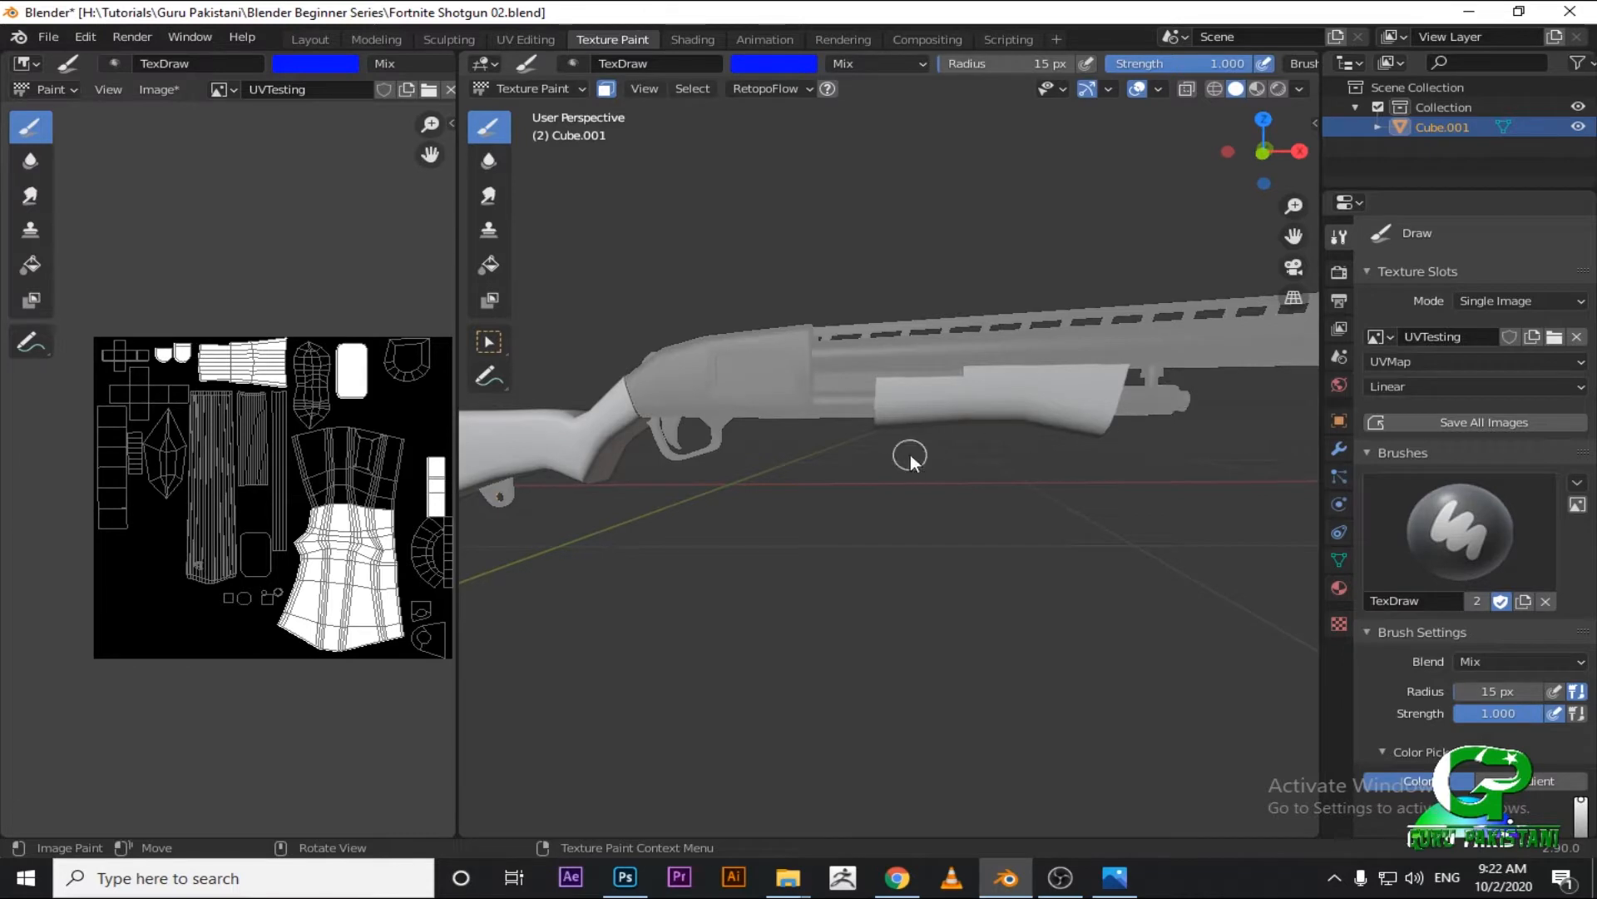
scroll(889, 445, up, 1)
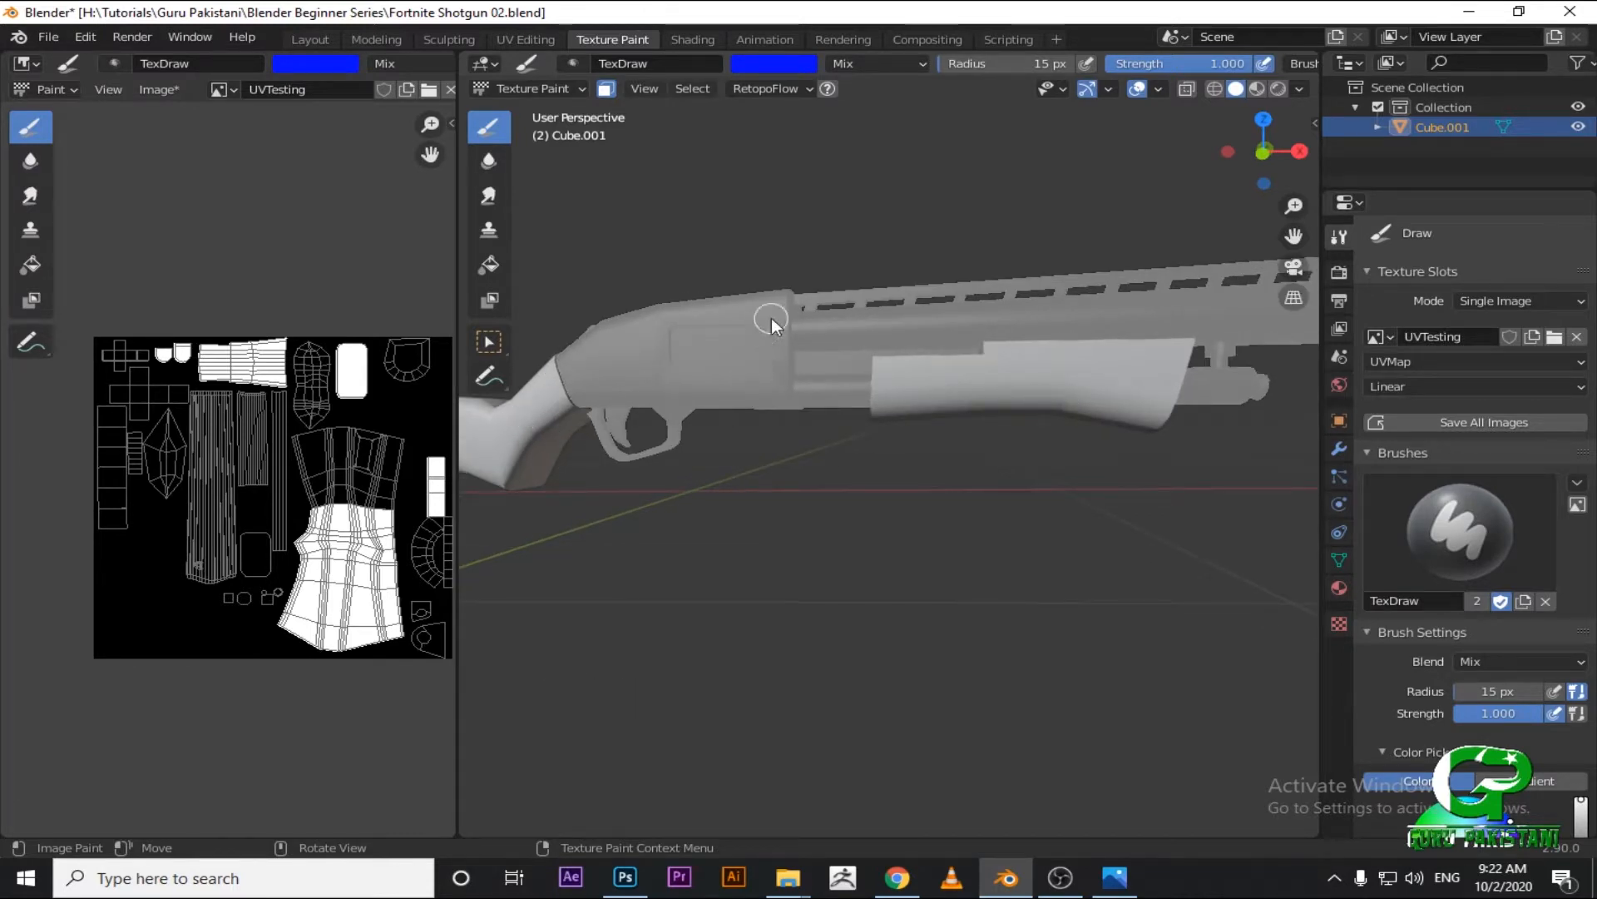
middle_drag(770, 321, 734, 453)
scroll(772, 480, down, 2)
key(shift)
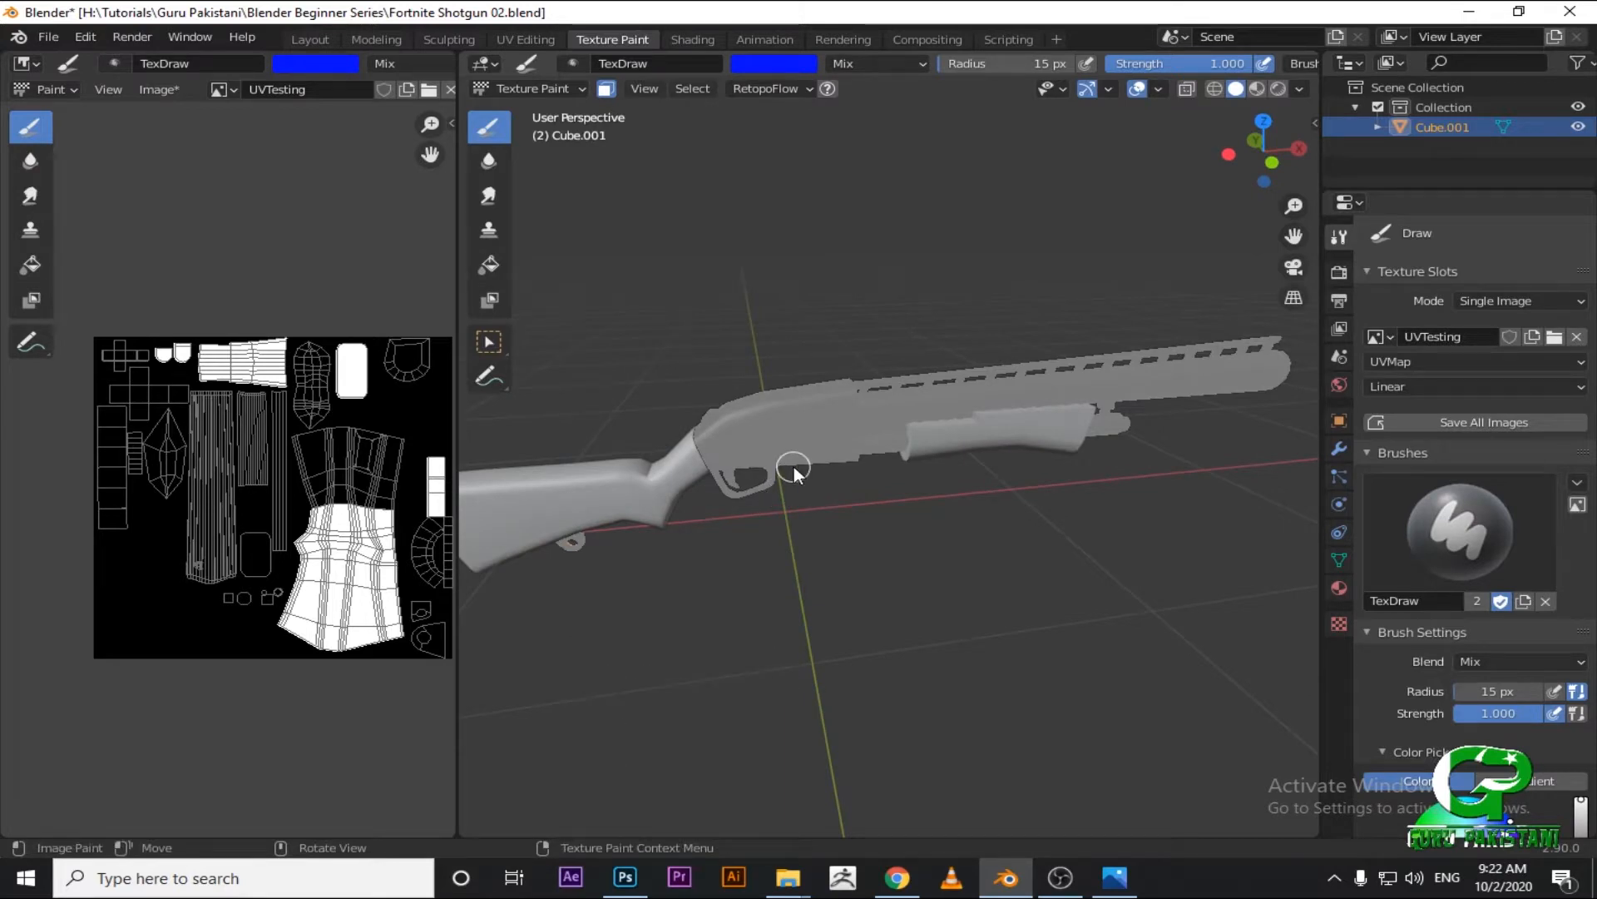
shift+middle_drag(797, 362, 904, 343)
middle_drag(904, 343, 902, 302)
shift+middle_drag(902, 301, 821, 291)
shift+middle_drag(820, 291, 814, 285)
scroll(815, 290, up, 1)
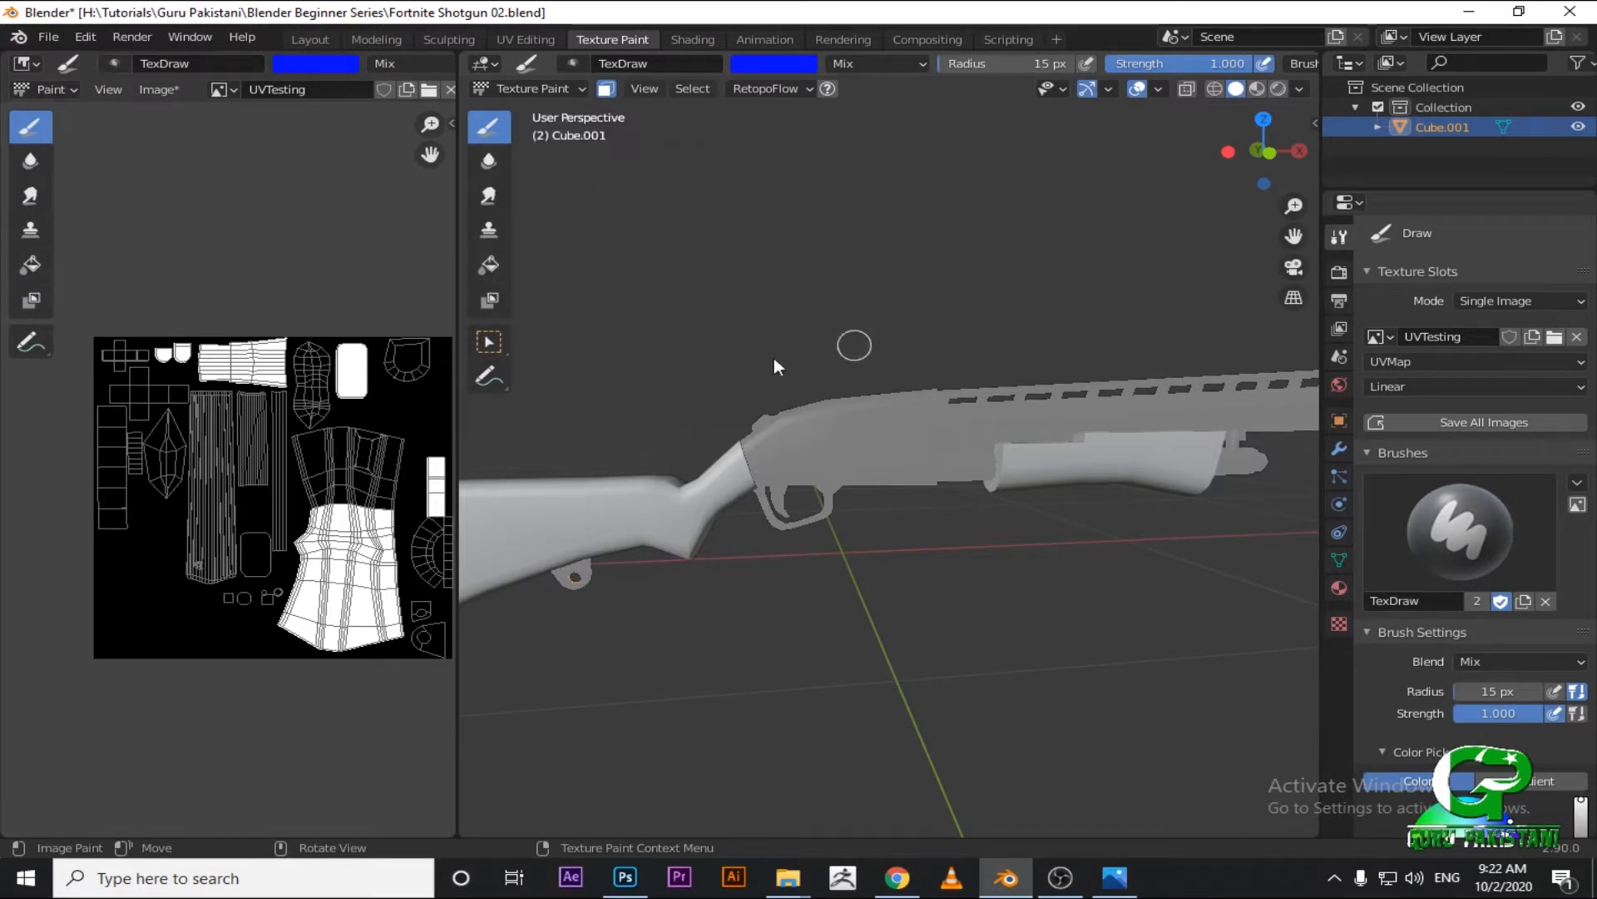
Try out the Soften, Smear and Clone paint tools in turn on the shotgun.
click(489, 161)
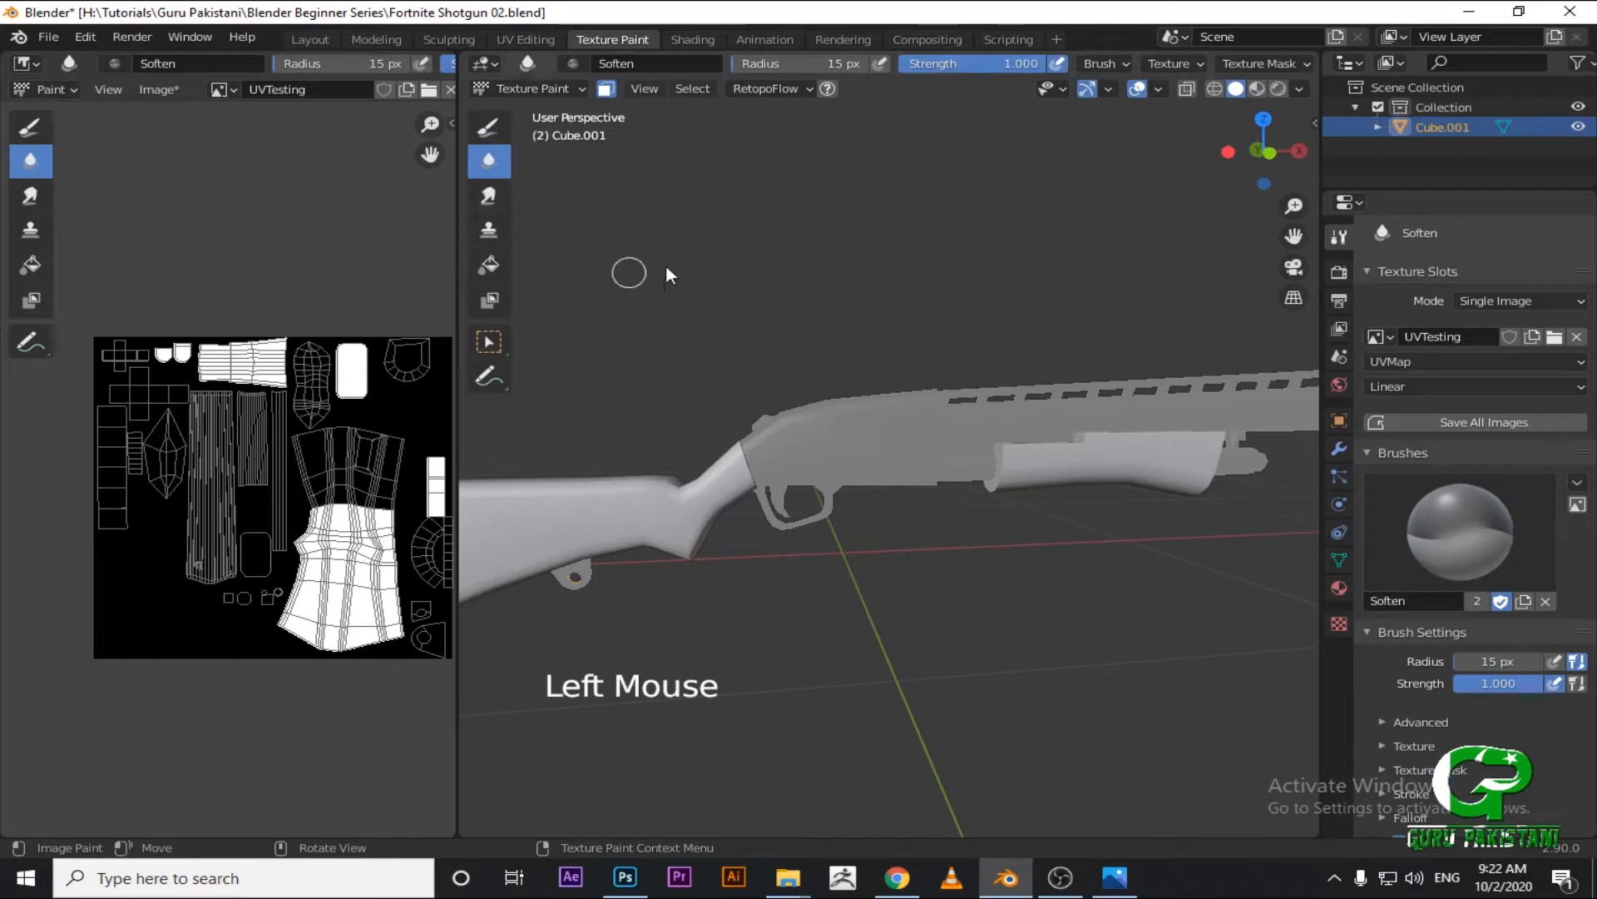
shift+middle_drag(819, 174, 880, 201)
scroll(783, 238, up, 2)
middle_drag(786, 242, 811, 250)
click(499, 195)
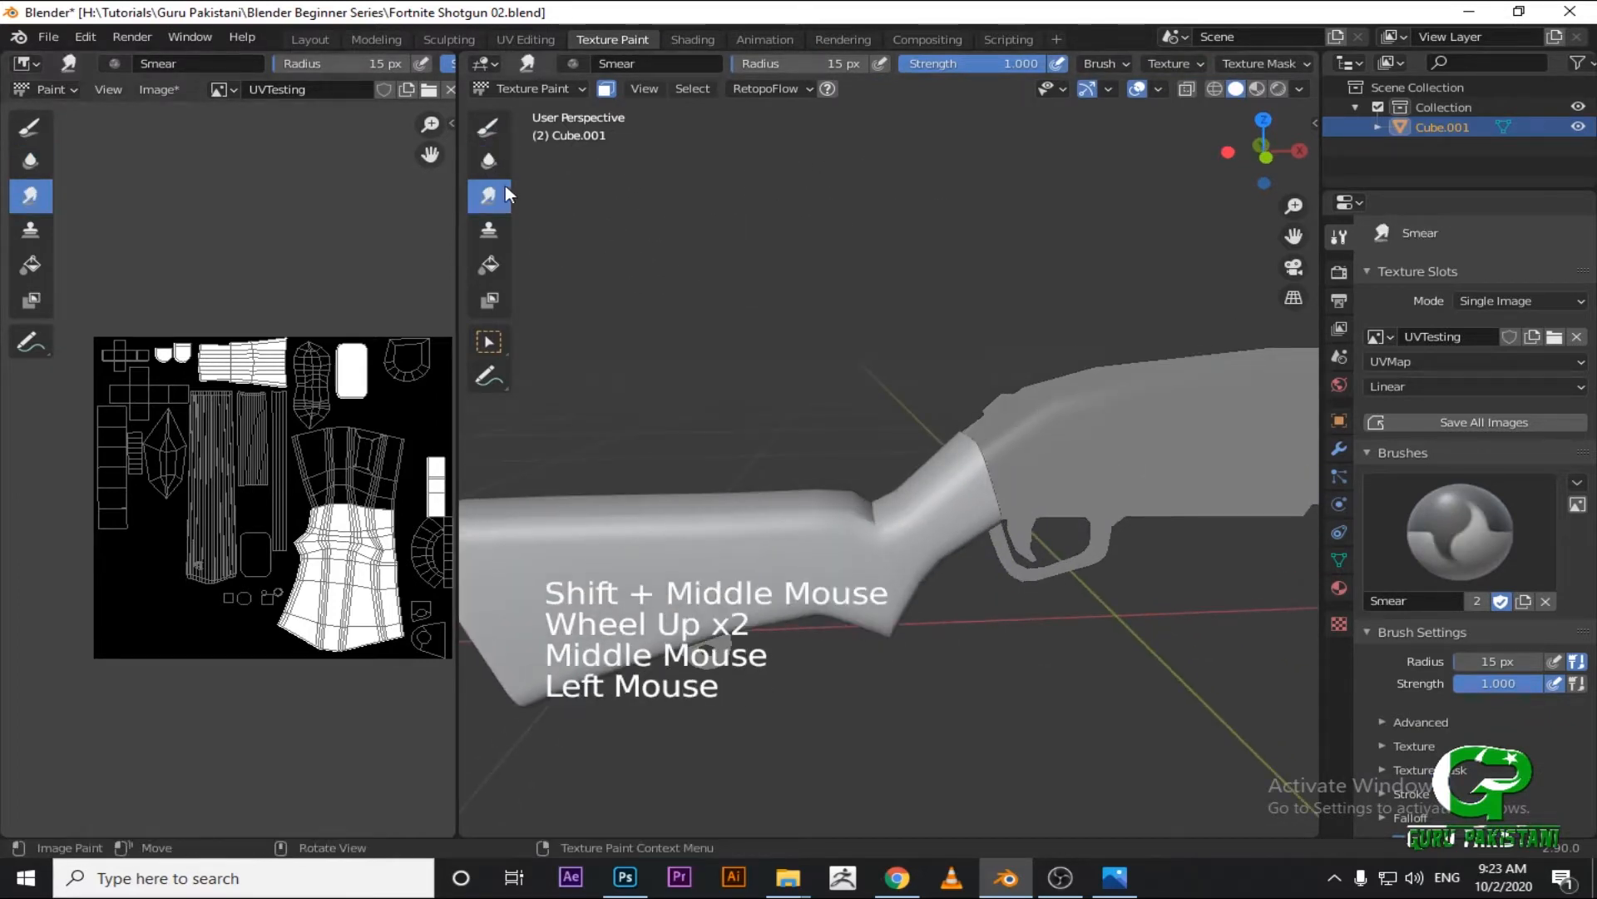
click(494, 232)
scroll(760, 252, down, 3)
shift+middle_drag(760, 252, 508, 133)
scroll(752, 332, up, 1)
scroll(747, 321, down, 2)
scroll(721, 372, up, 1)
scroll(616, 250, up, 1)
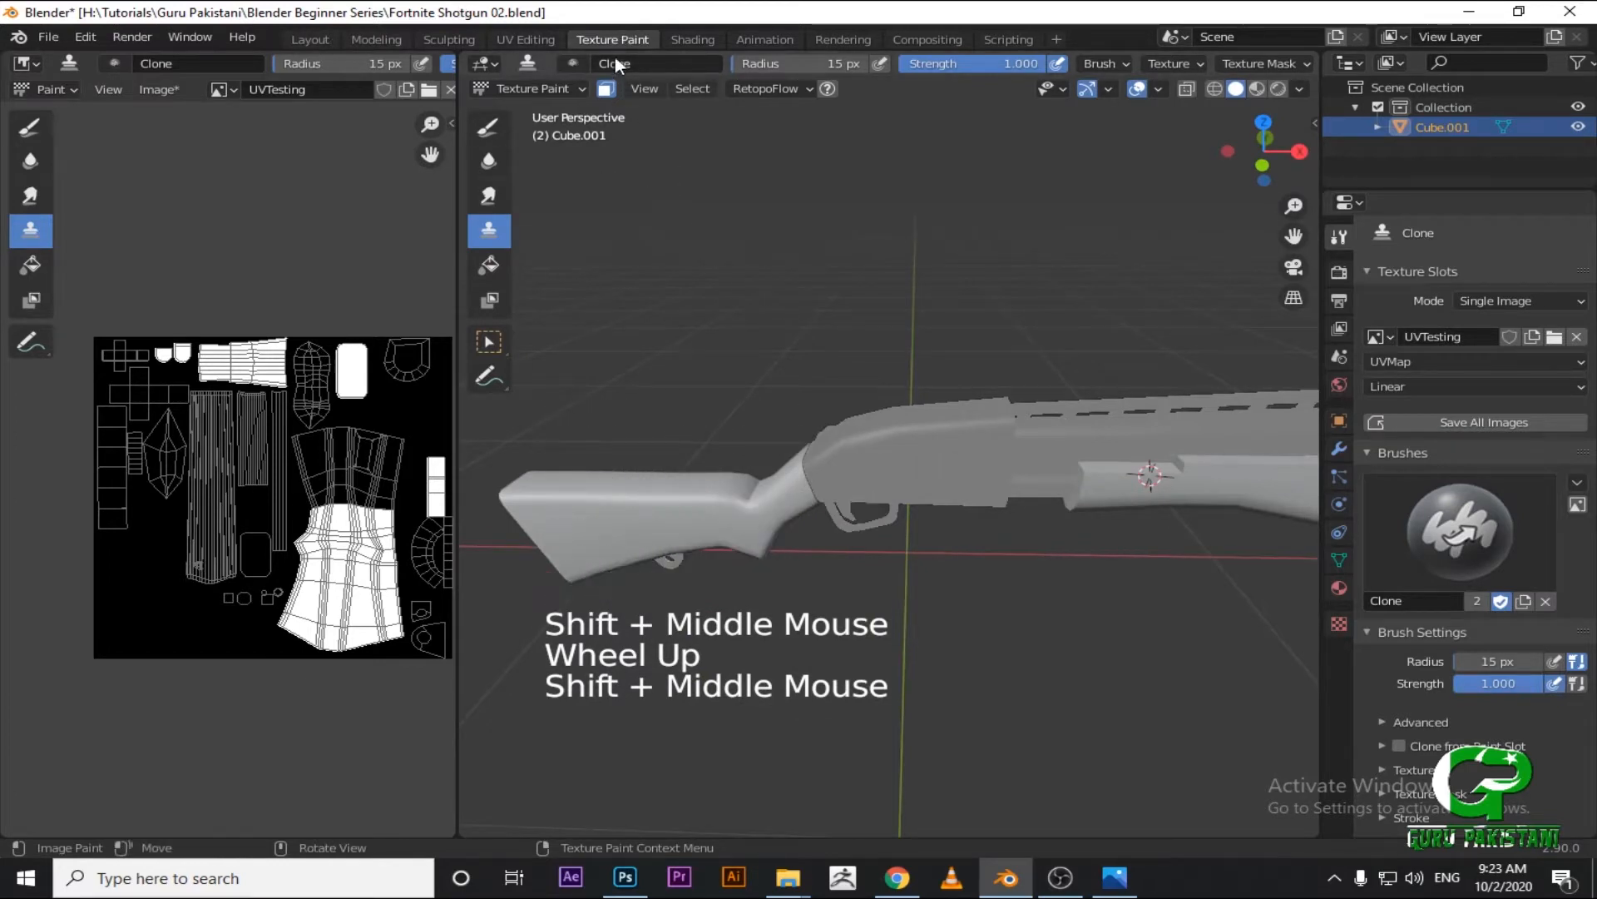
Switch to the Shading workspace and show the shotgun close up in Material Preview shading.
click(693, 39)
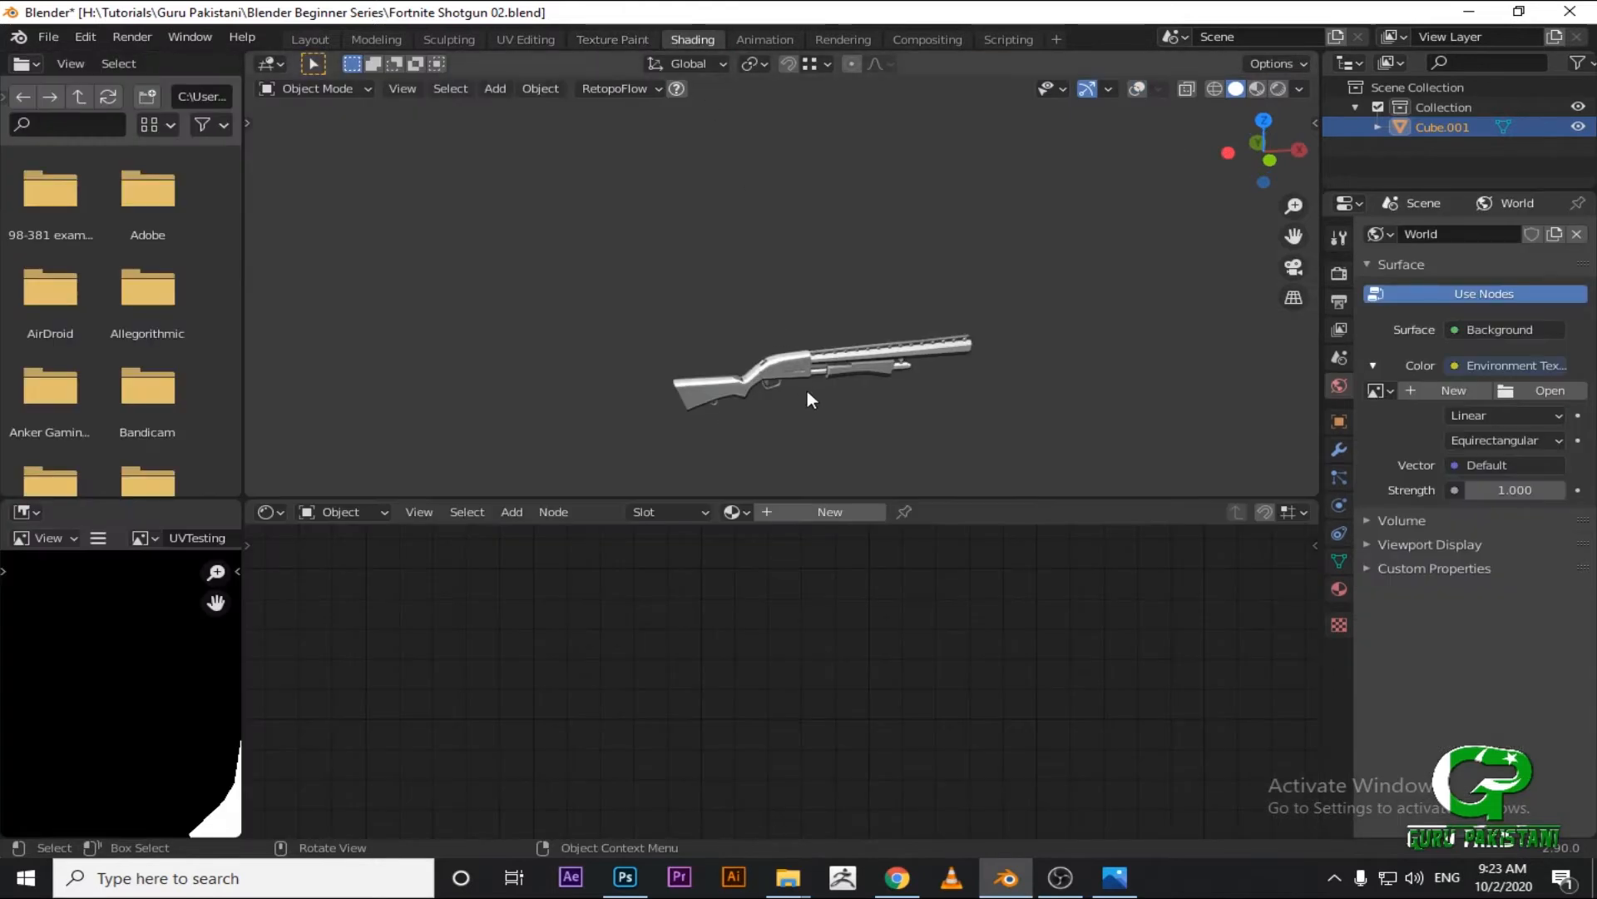
scroll(792, 278, up, 4)
scroll(732, 307, up, 4)
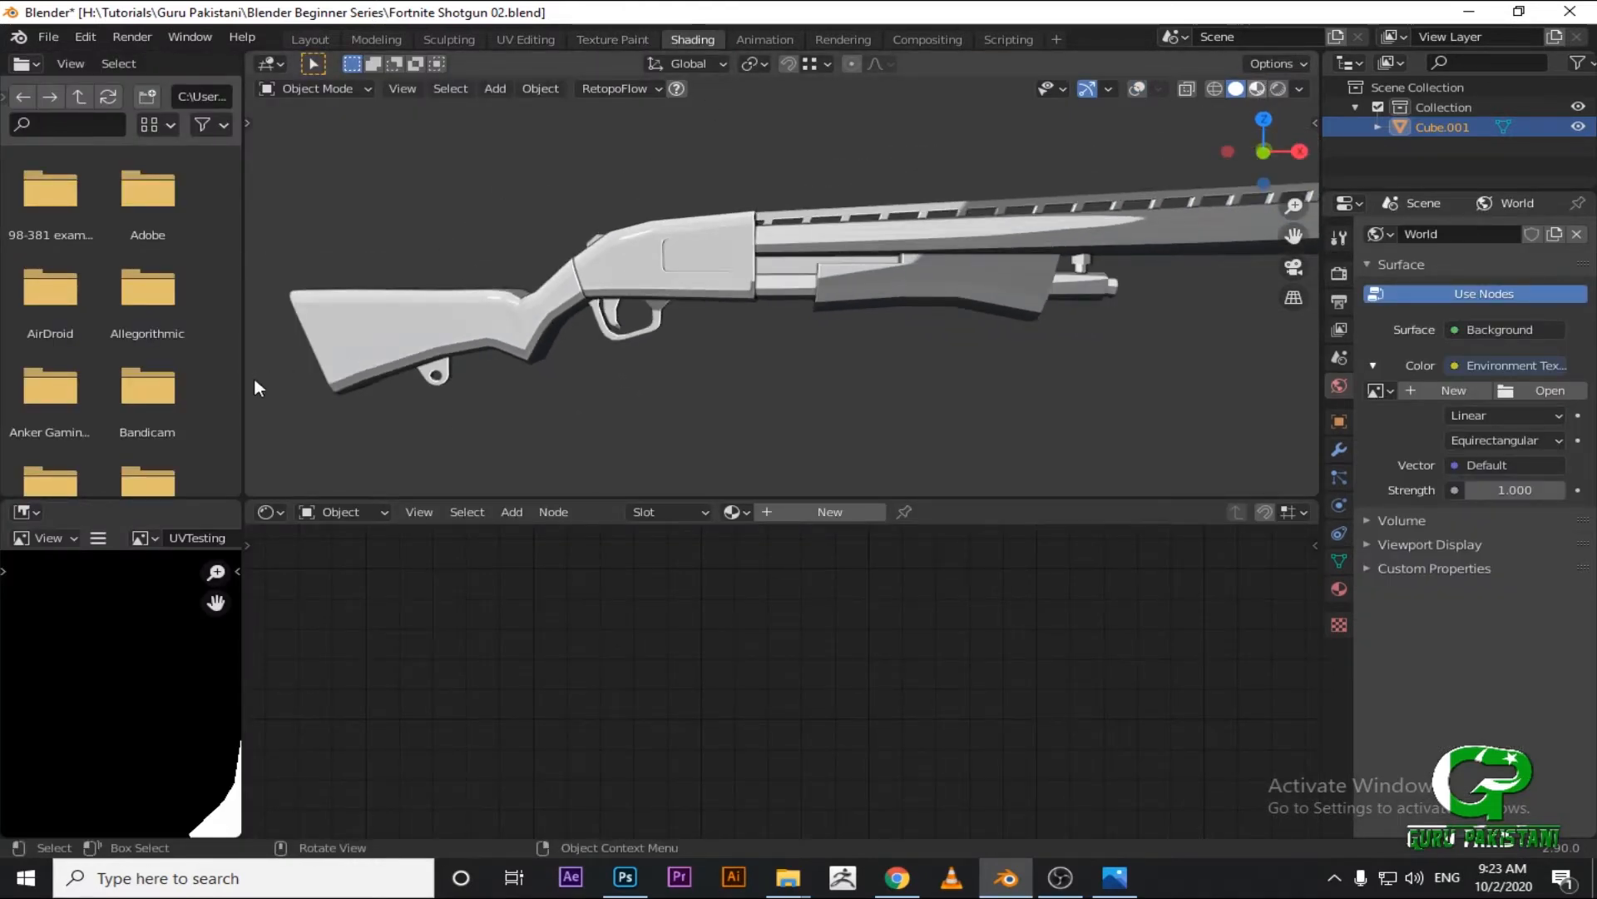
key(z)
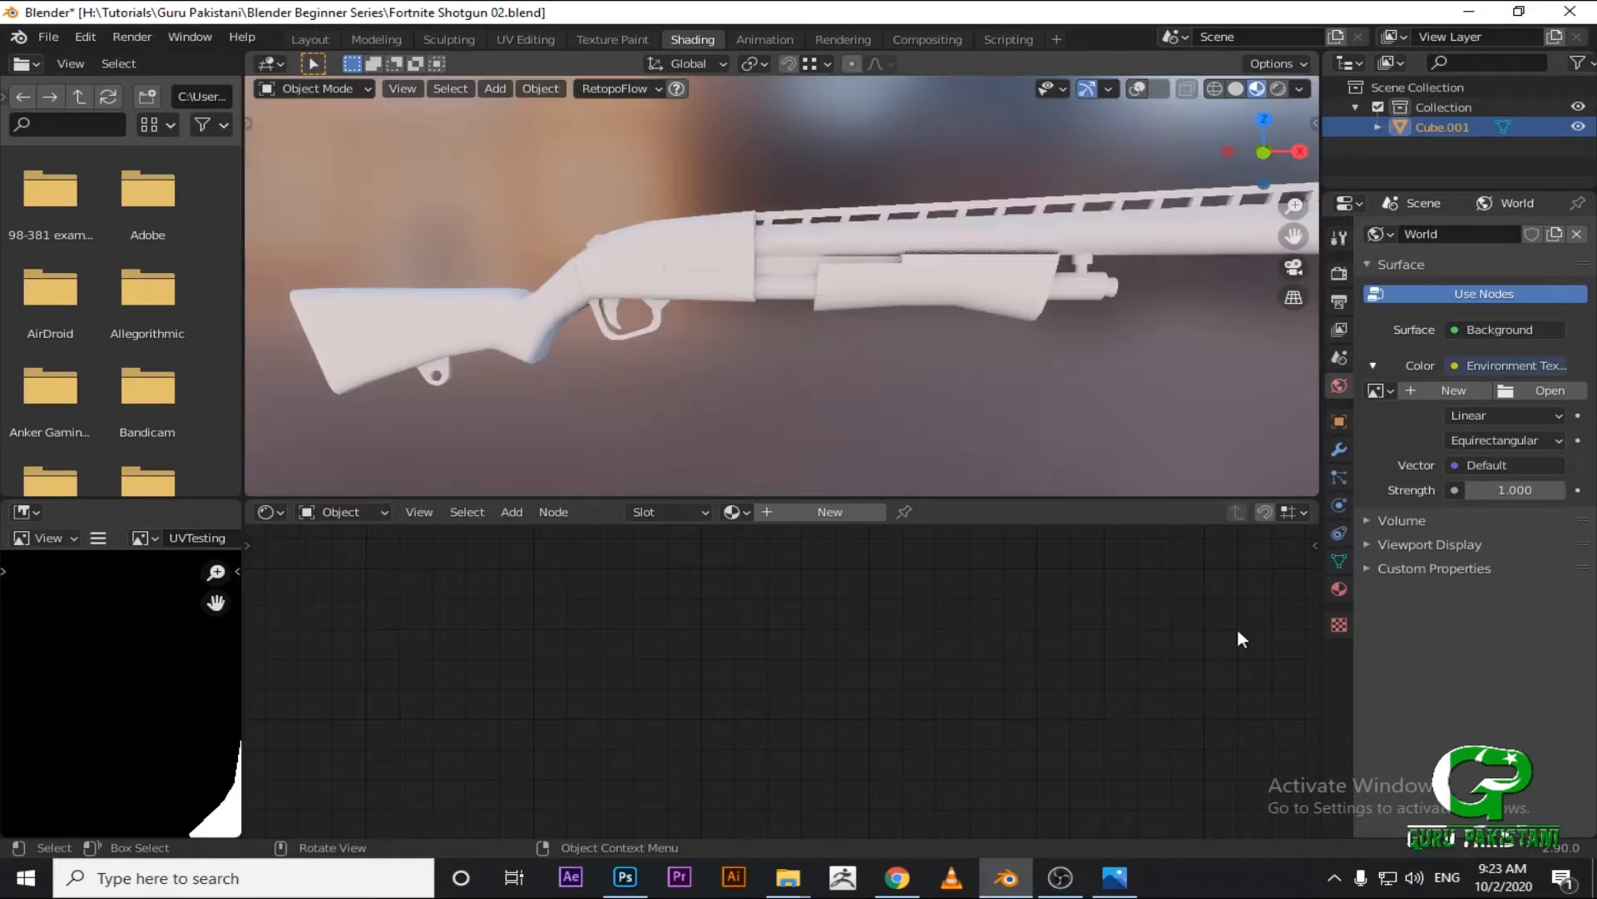
Show the material settings and rename the Cube.001 object to Fortnite Shotgun.
click(1338, 589)
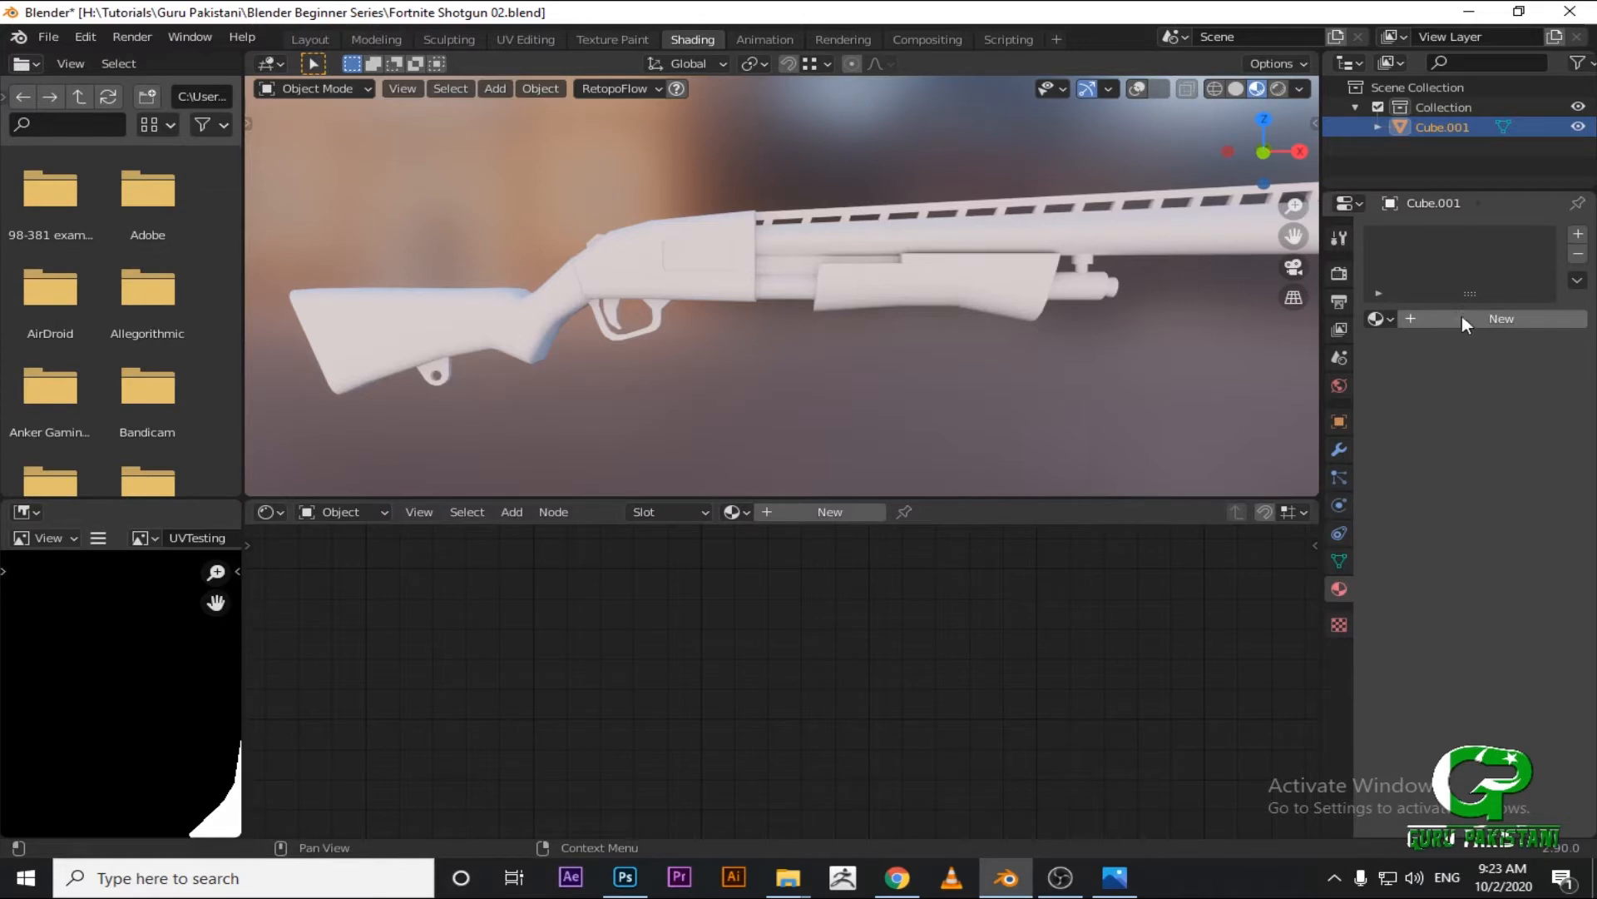
double_click(1421, 127)
text(Fortnite Shotgun)
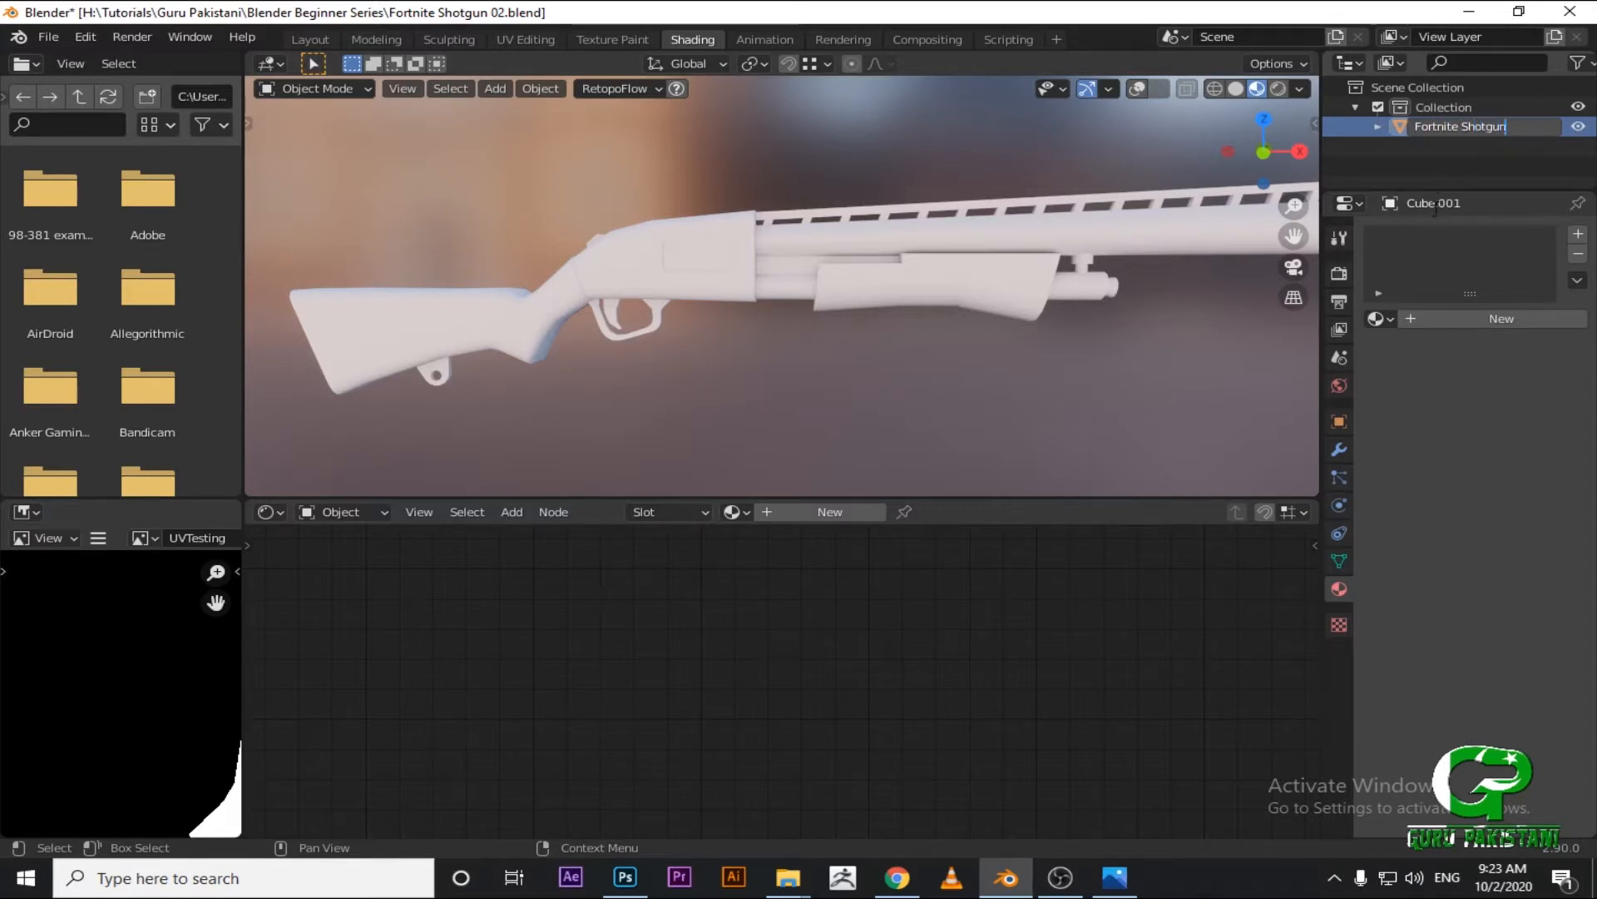
key(Return)
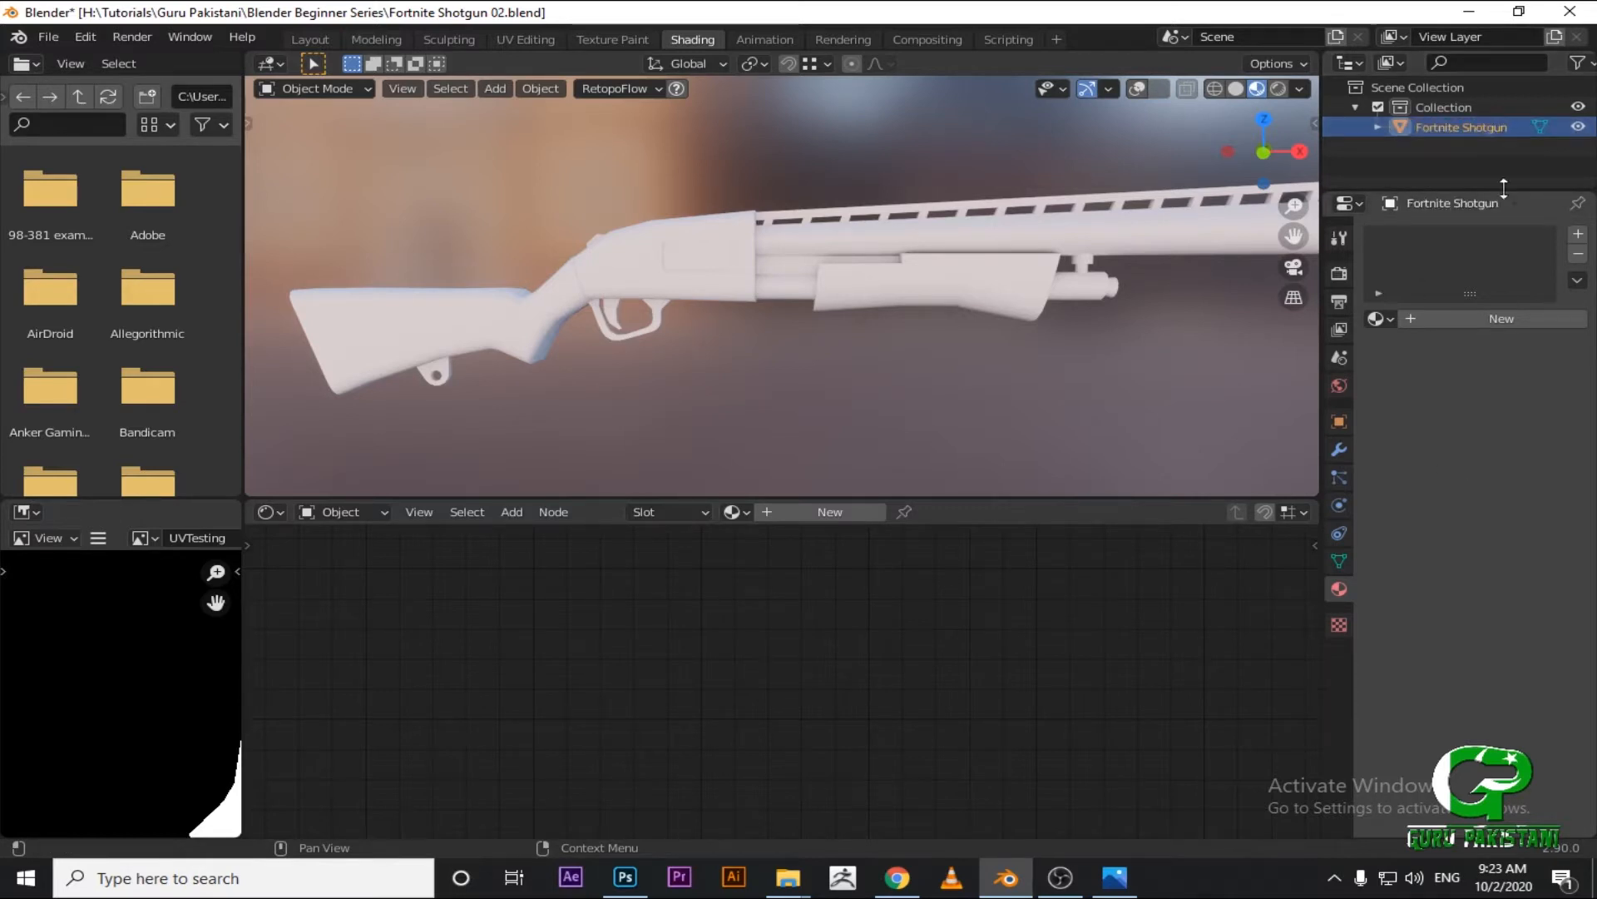
Create a new material for the shotgun and name it Fornite Shoigun.
click(1444, 321)
text(Fornite SHot)
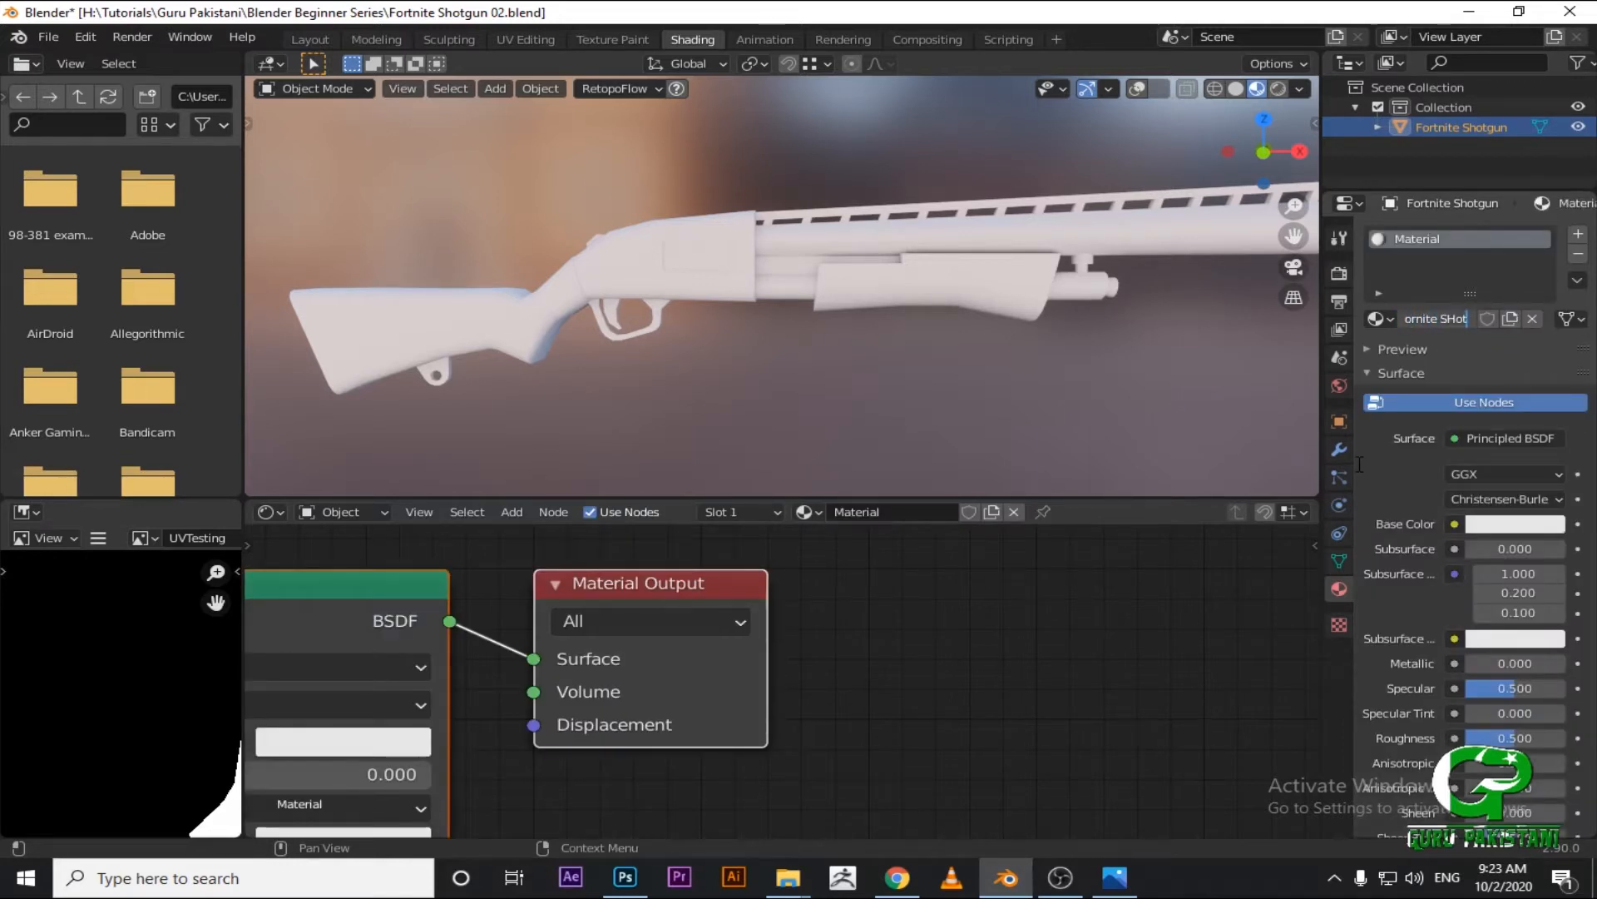
key(BackSpace)
key(BackSpace)
key(BackSpace)
text(hot)
key(Return)
scroll(749, 703, down, 4)
scroll(713, 747, down, 5)
middle_drag(503, 774, 778, 717)
middle_drag(702, 678, 960, 672)
scroll(258, 585, down, 3)
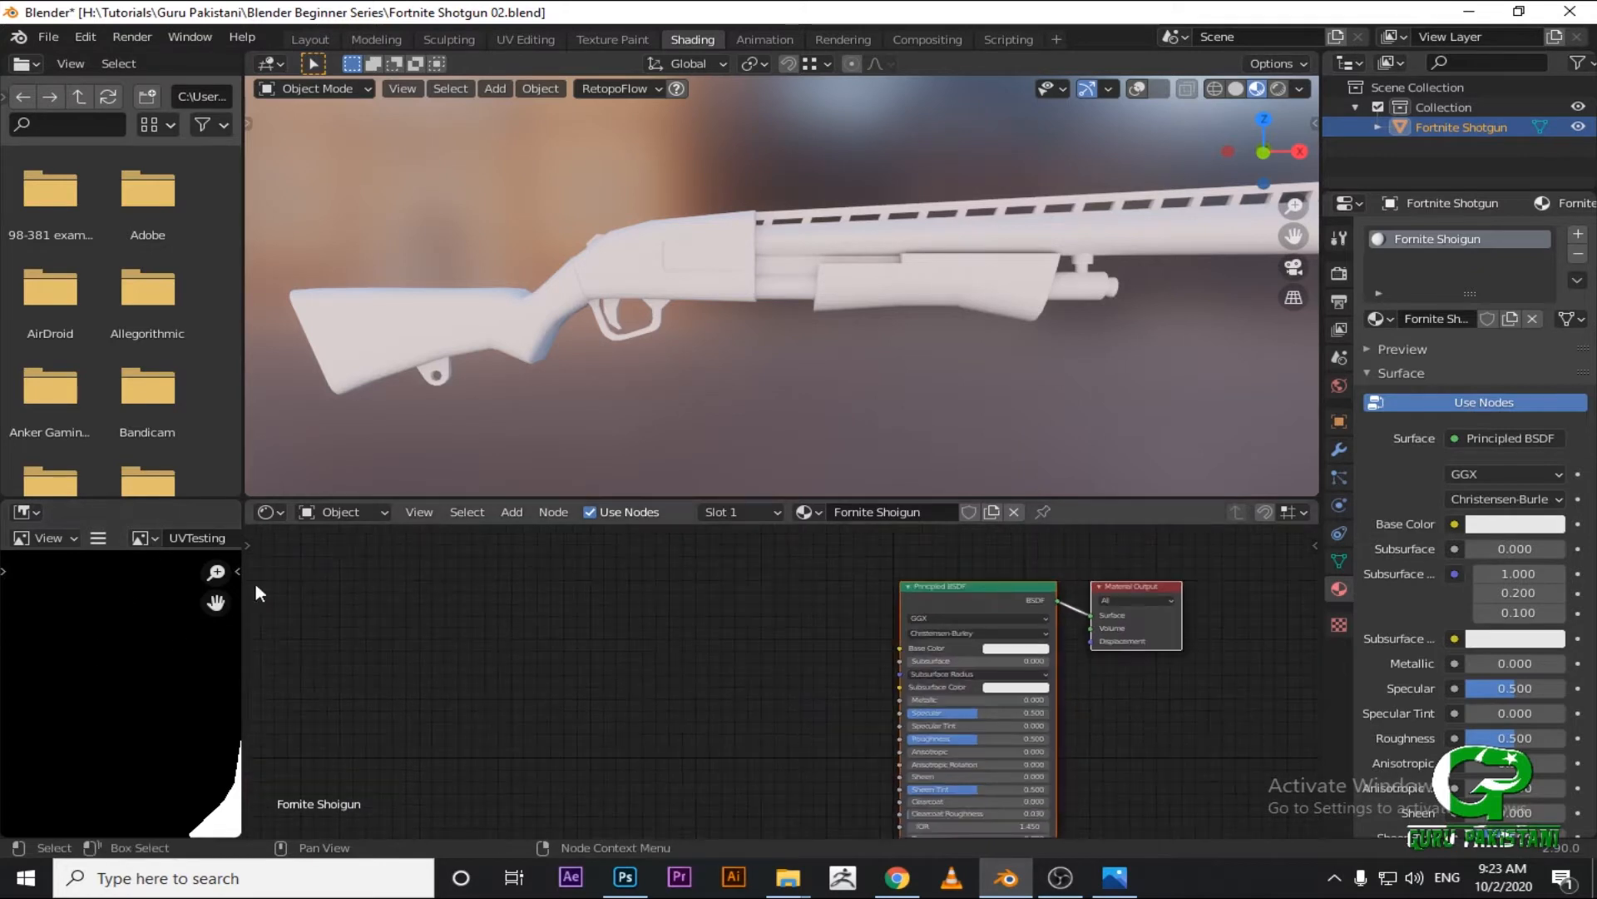
right_click(587, 596)
key(Escape)
key(shift+a)
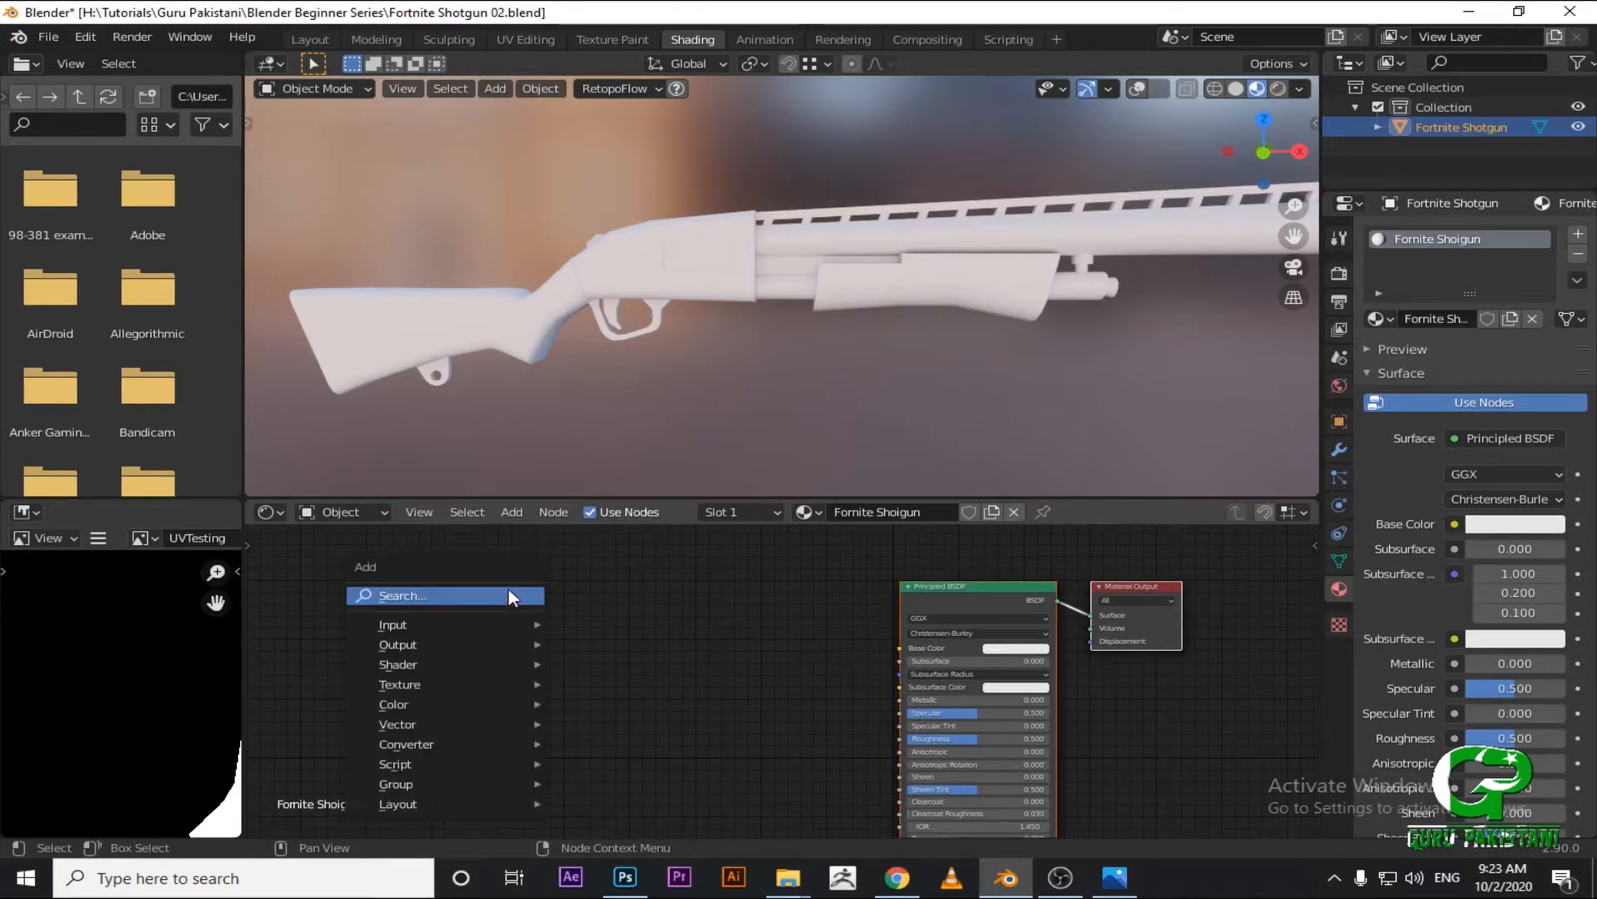
key(shift+a)
mouse_move(633, 170)
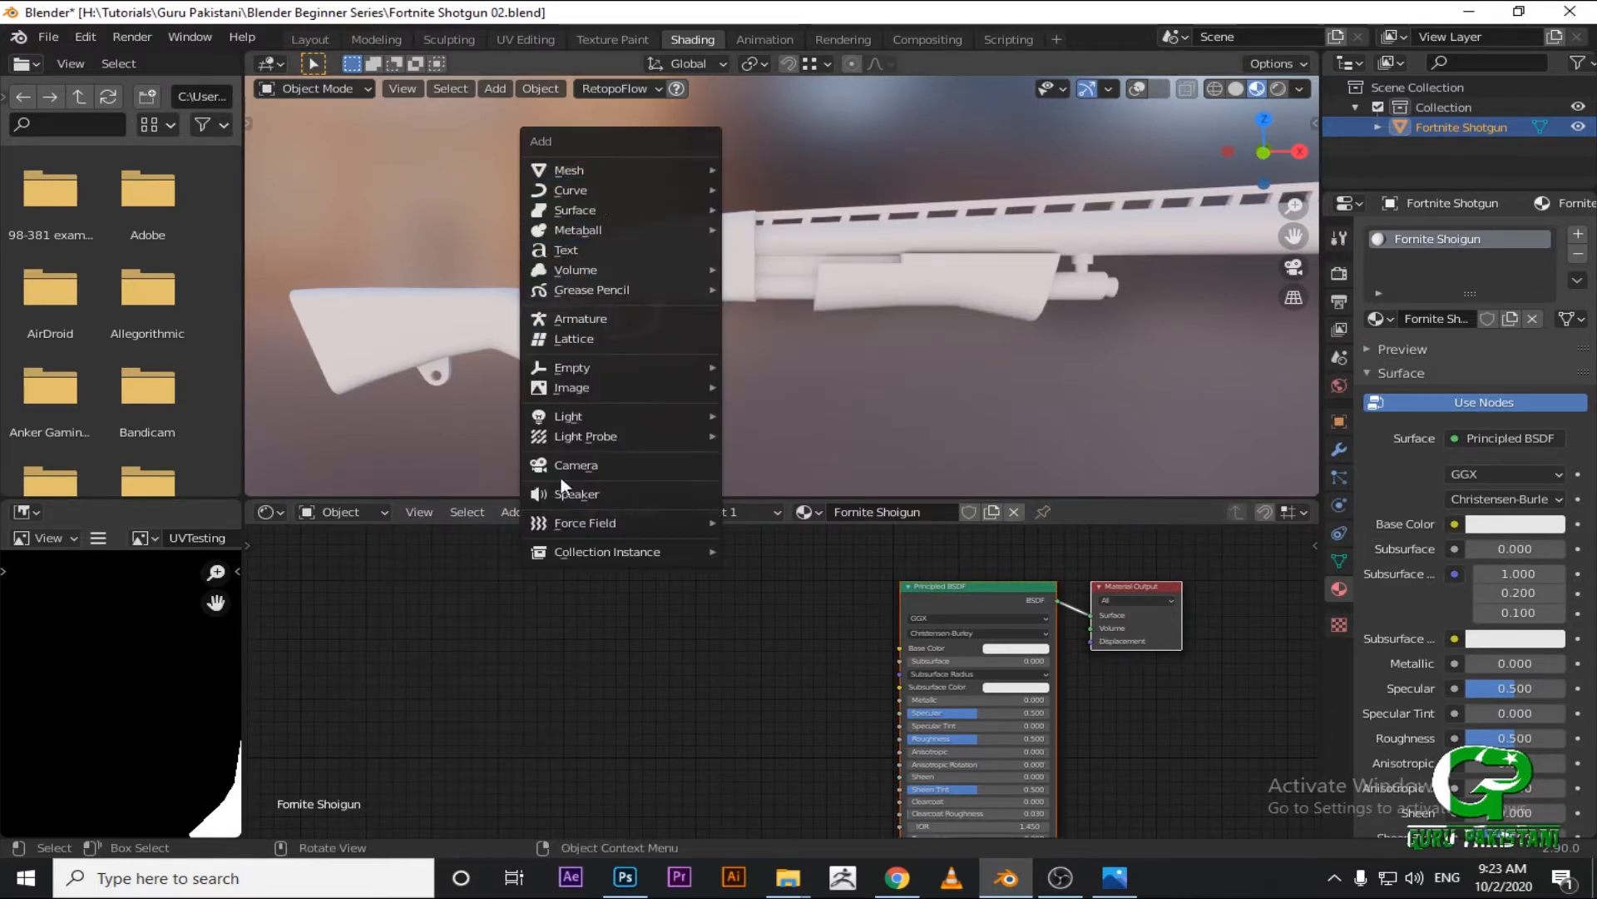
Examine the Principled BSDF and Material Output nodes of the shotgun's new material.
middle_drag(774, 649, 510, 675)
scroll(681, 636, down, 2)
middle_drag(633, 676, 800, 658)
scroll(799, 658, up, 1)
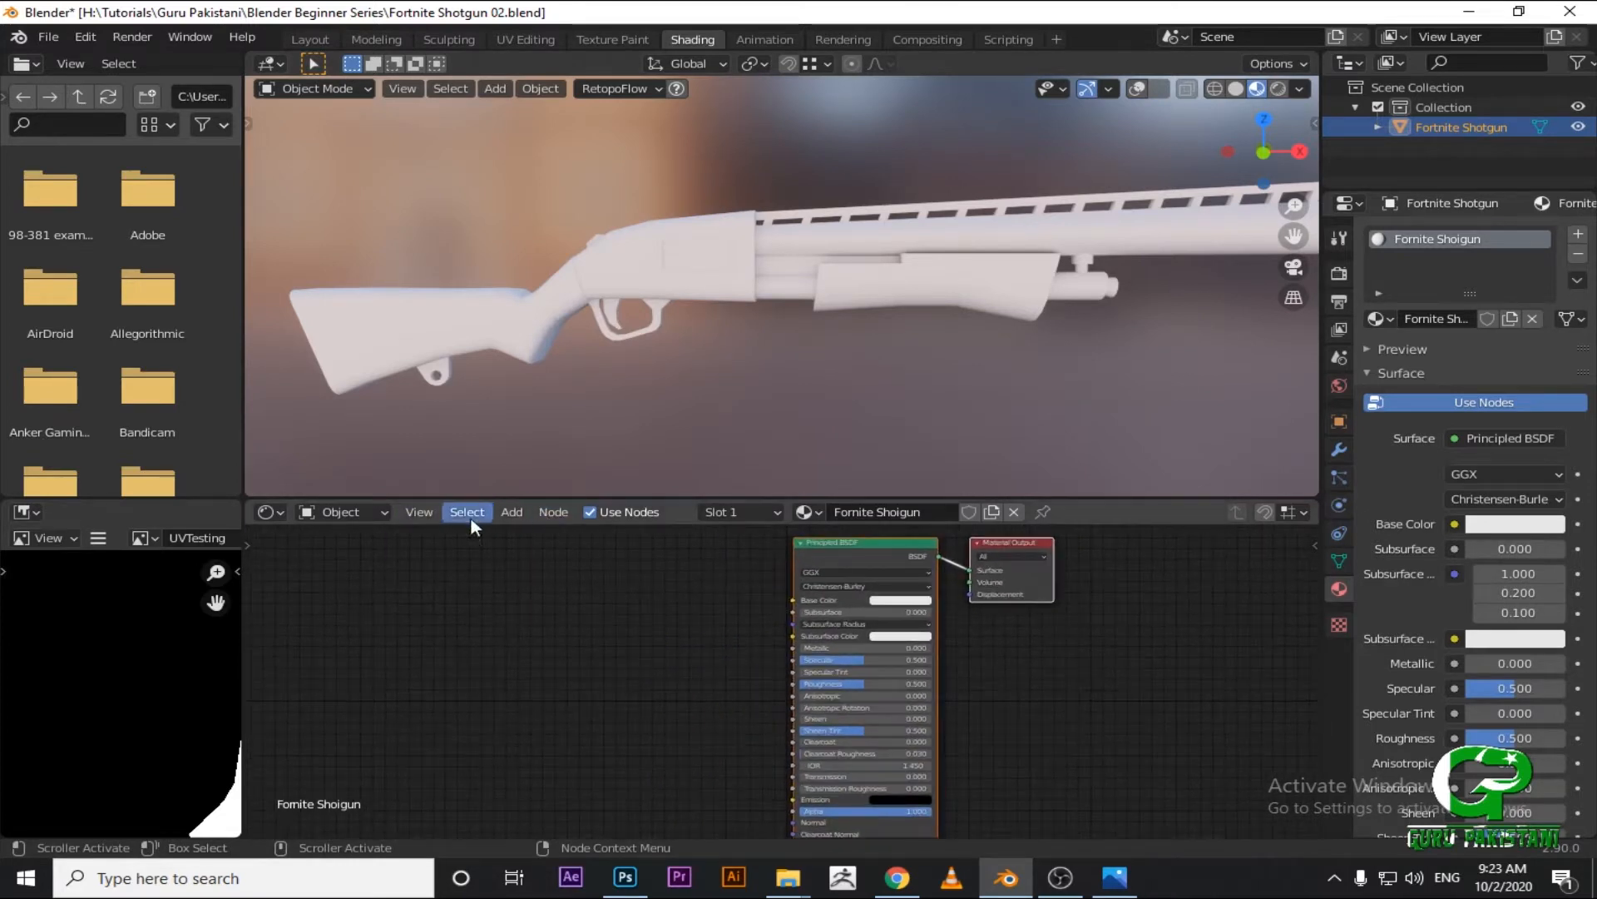
scroll(560, 674, up, 2)
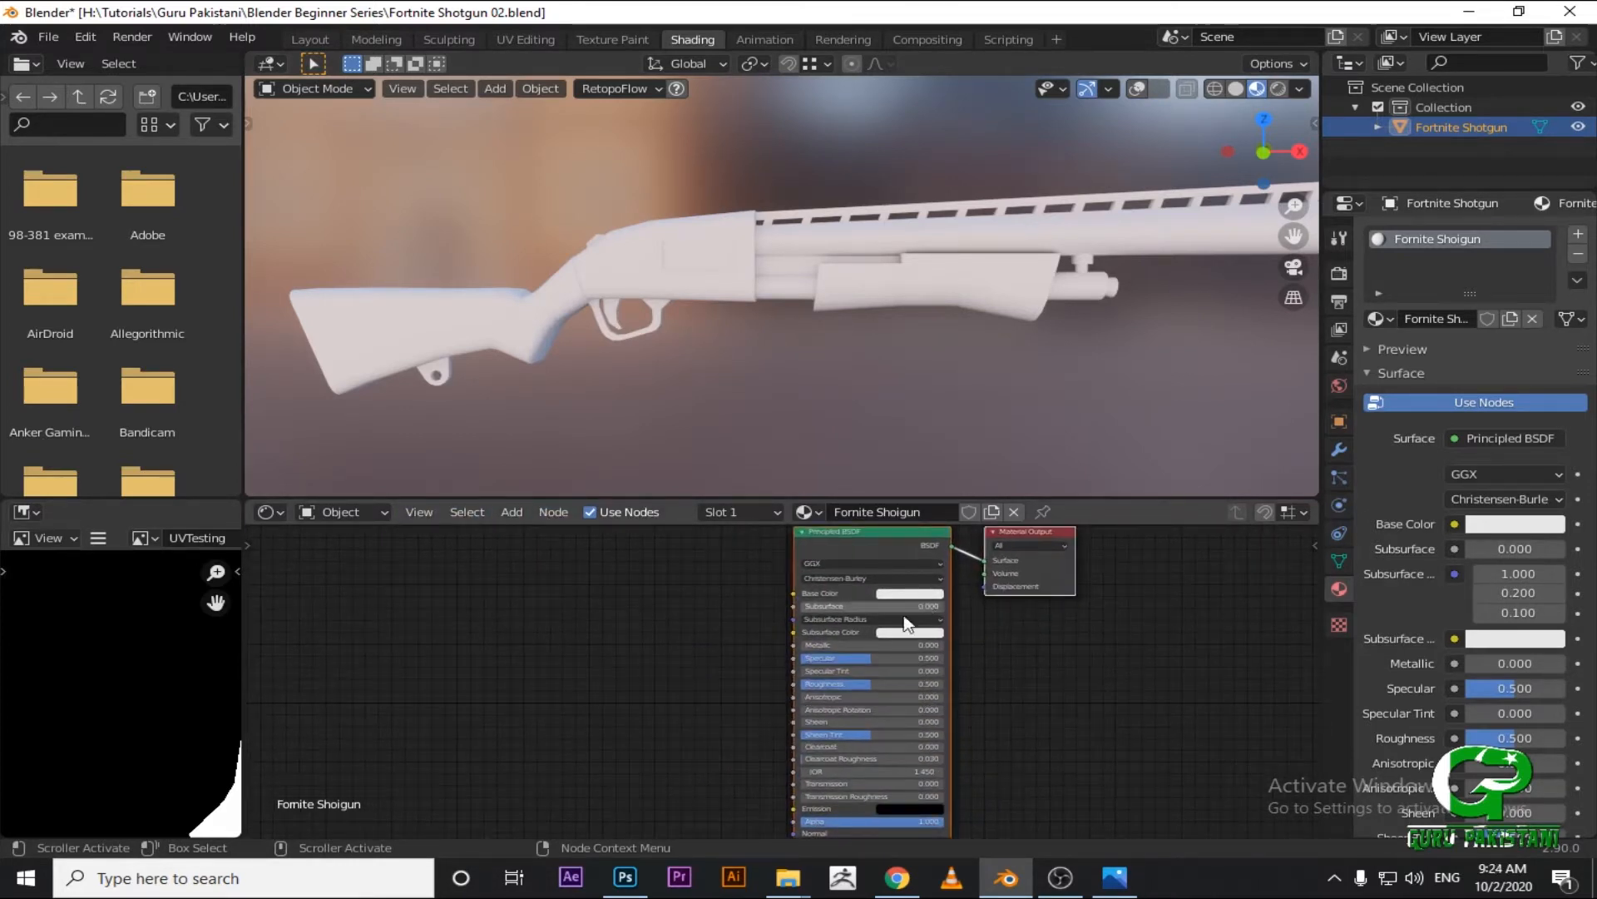
middle_drag(735, 658, 600, 662)
scroll(654, 627, up, 2)
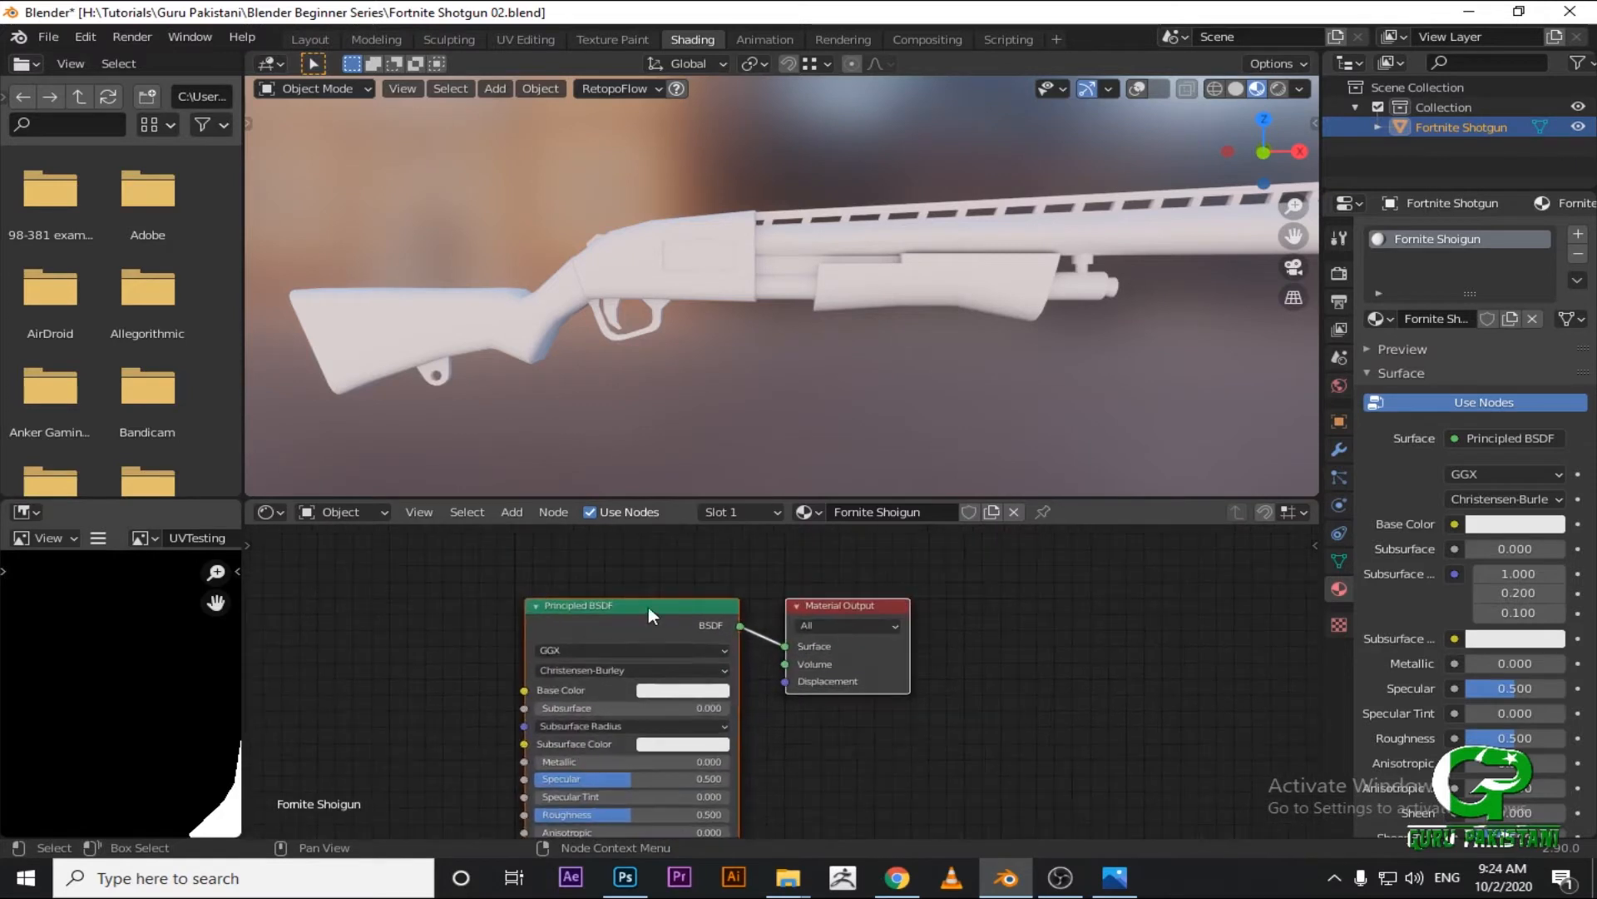
scroll(552, 610, up, 2)
scroll(613, 636, down, 2)
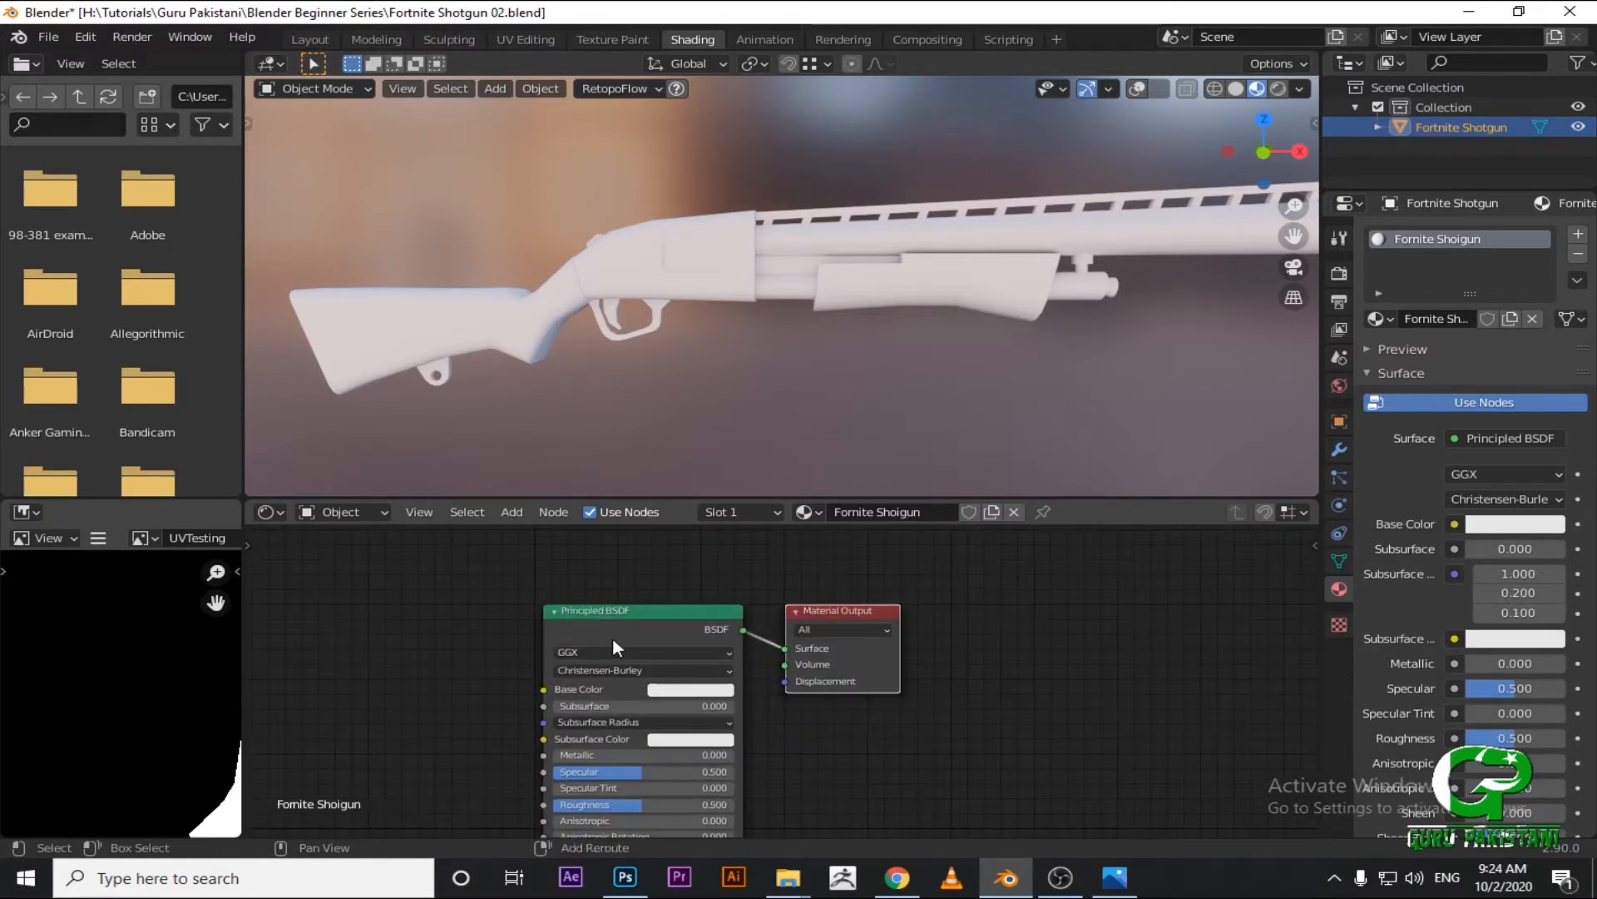
middle_drag(612, 636, 837, 622)
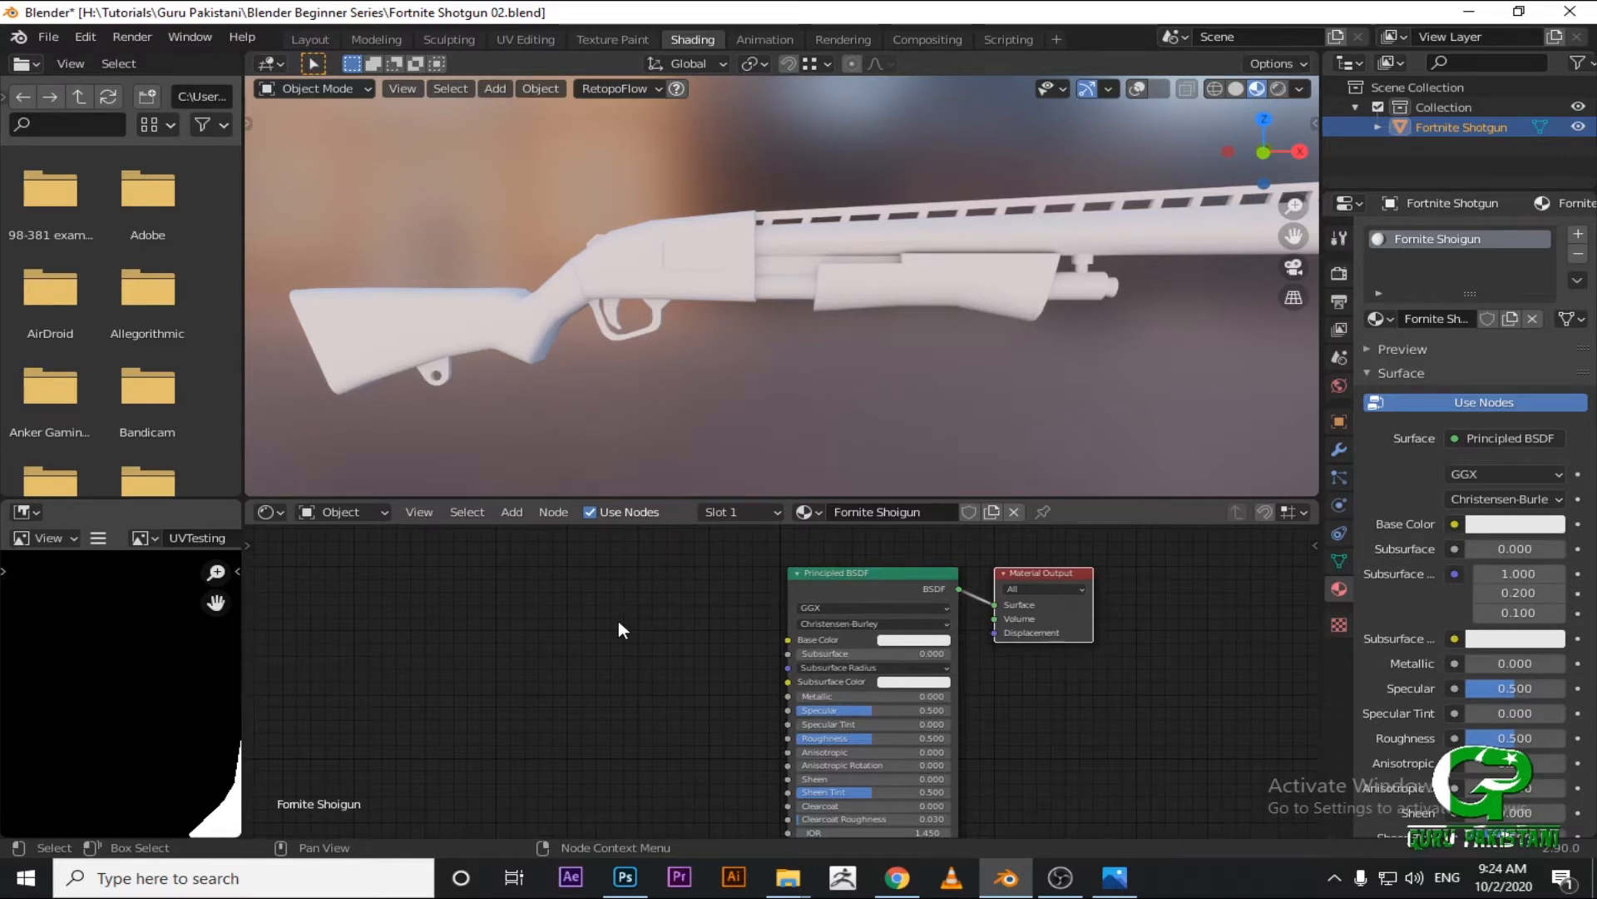
scroll(732, 631, up, 2)
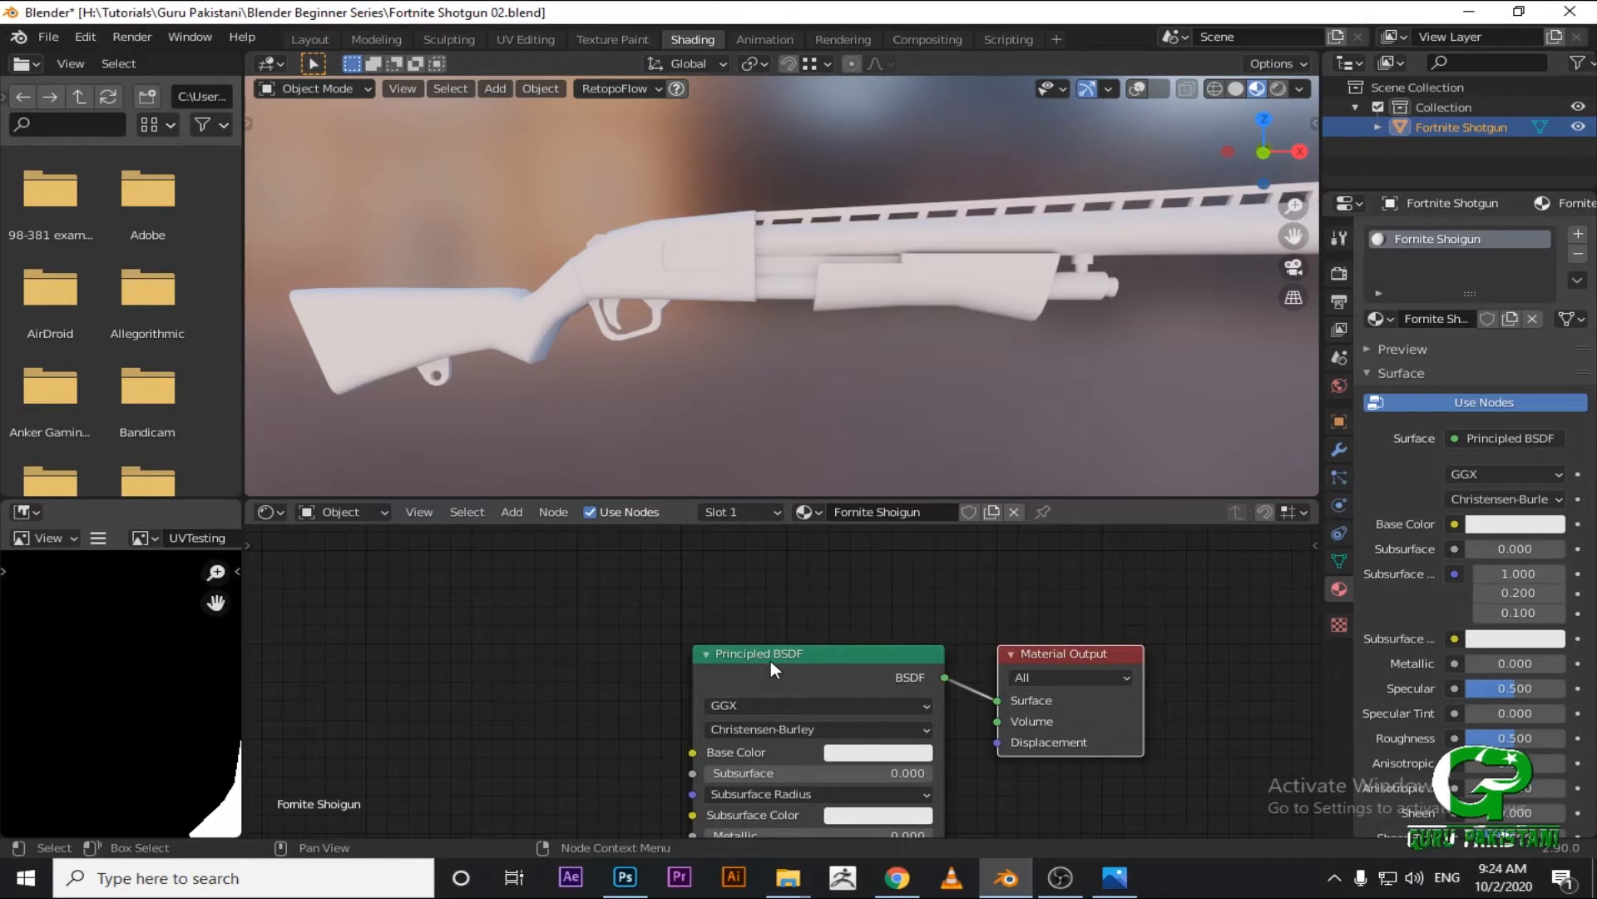
scroll(774, 697, down, 2)
shift+middle_drag(498, 694, 693, 624)
scroll(690, 624, down, 2)
shift+middle_drag(649, 627, 560, 596)
shift+middle_drag(670, 695, 887, 692)
scroll(589, 684, down, 2)
scroll(887, 693, up, 2)
scroll(774, 655, up, 1)
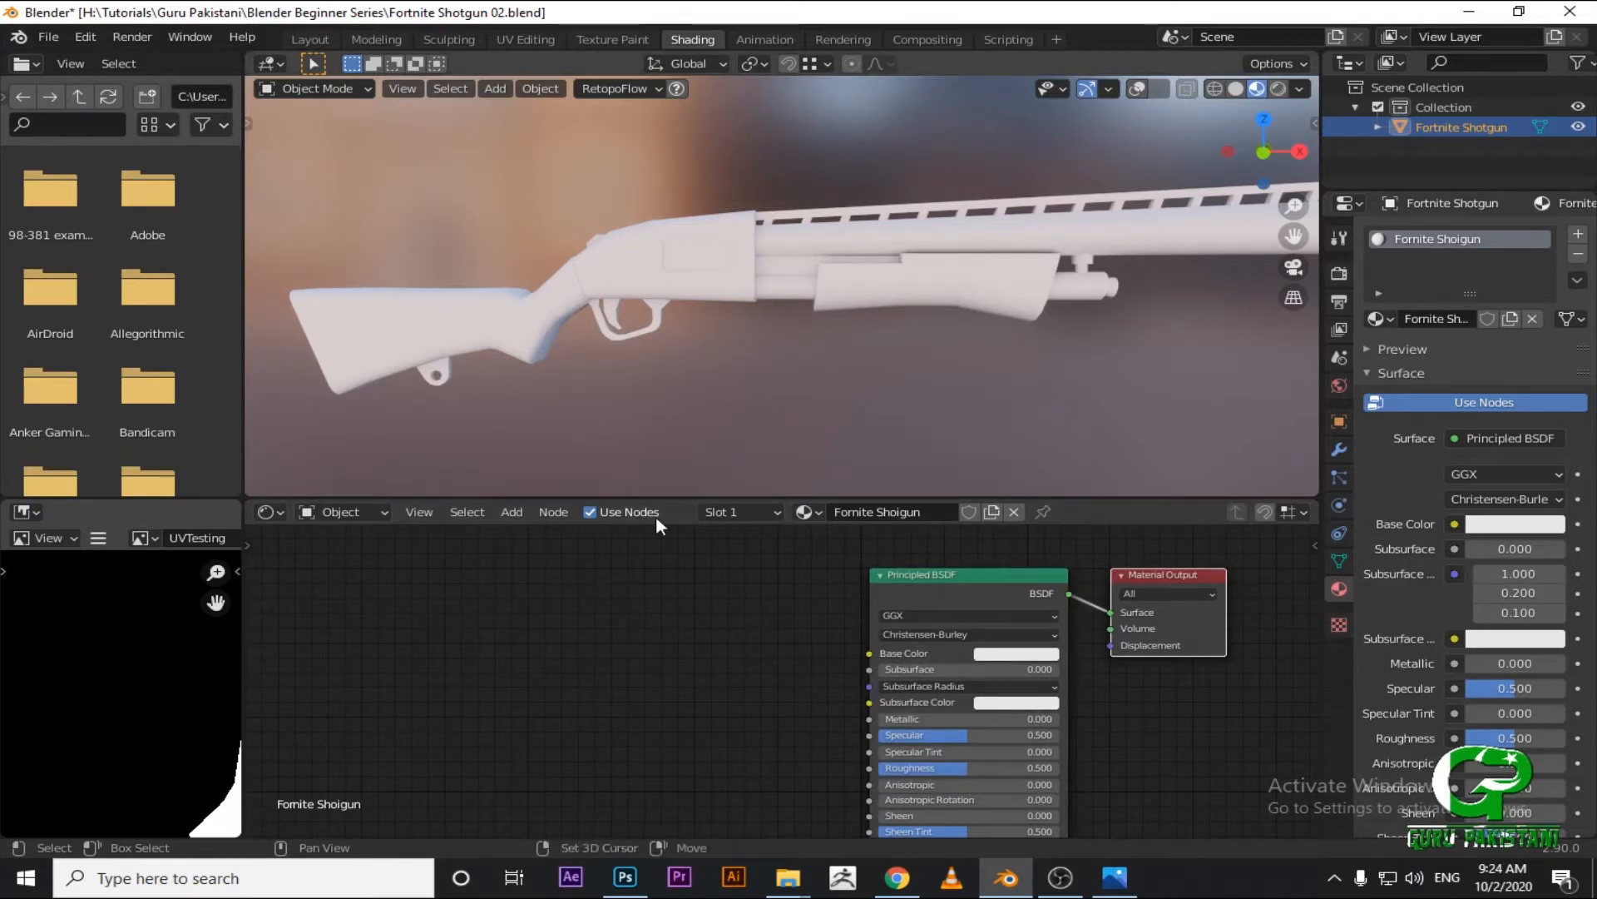
key(shift+a)
click(621, 620)
text(imag)
click(623, 621)
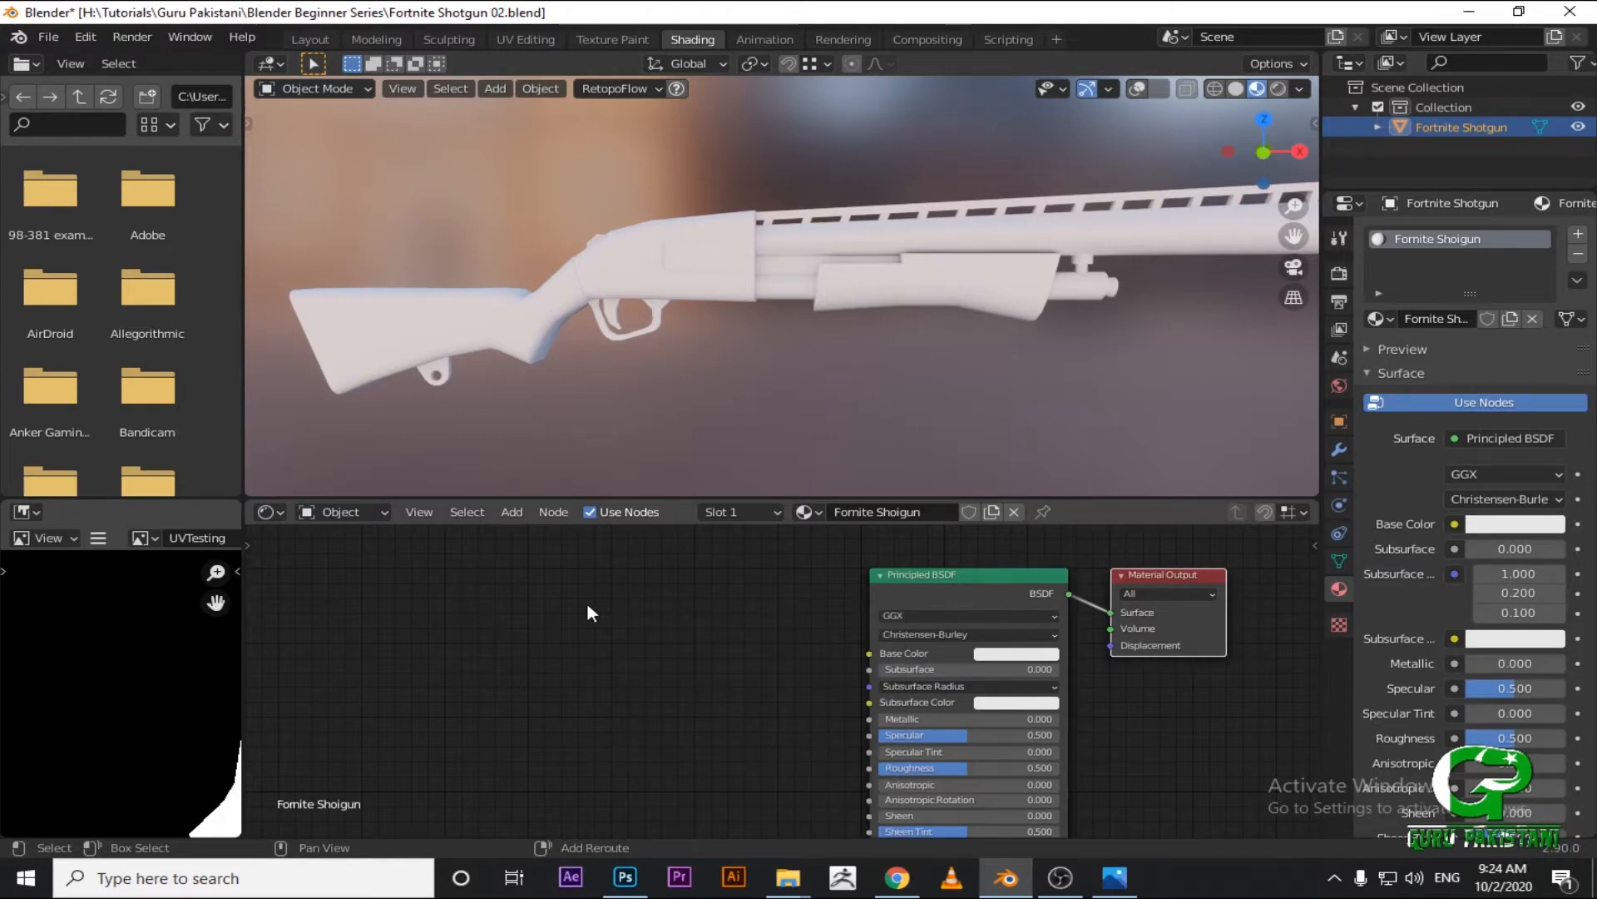
key(shift+a)
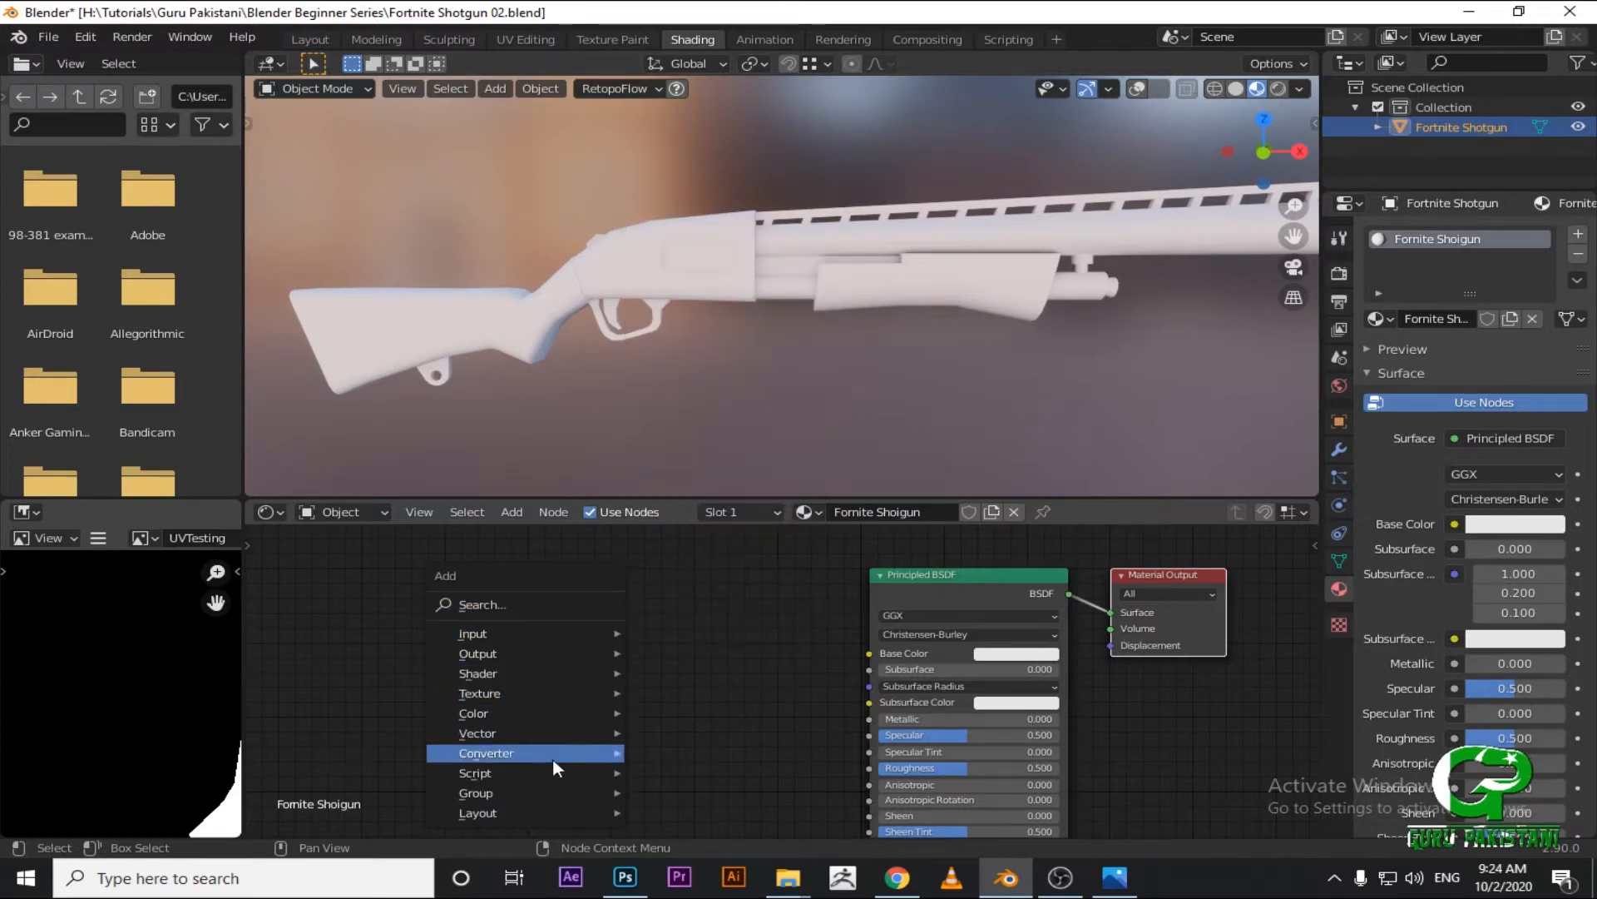
Add an Image Texture node beside the Principled BSDF node by searching for "image".
click(511, 511)
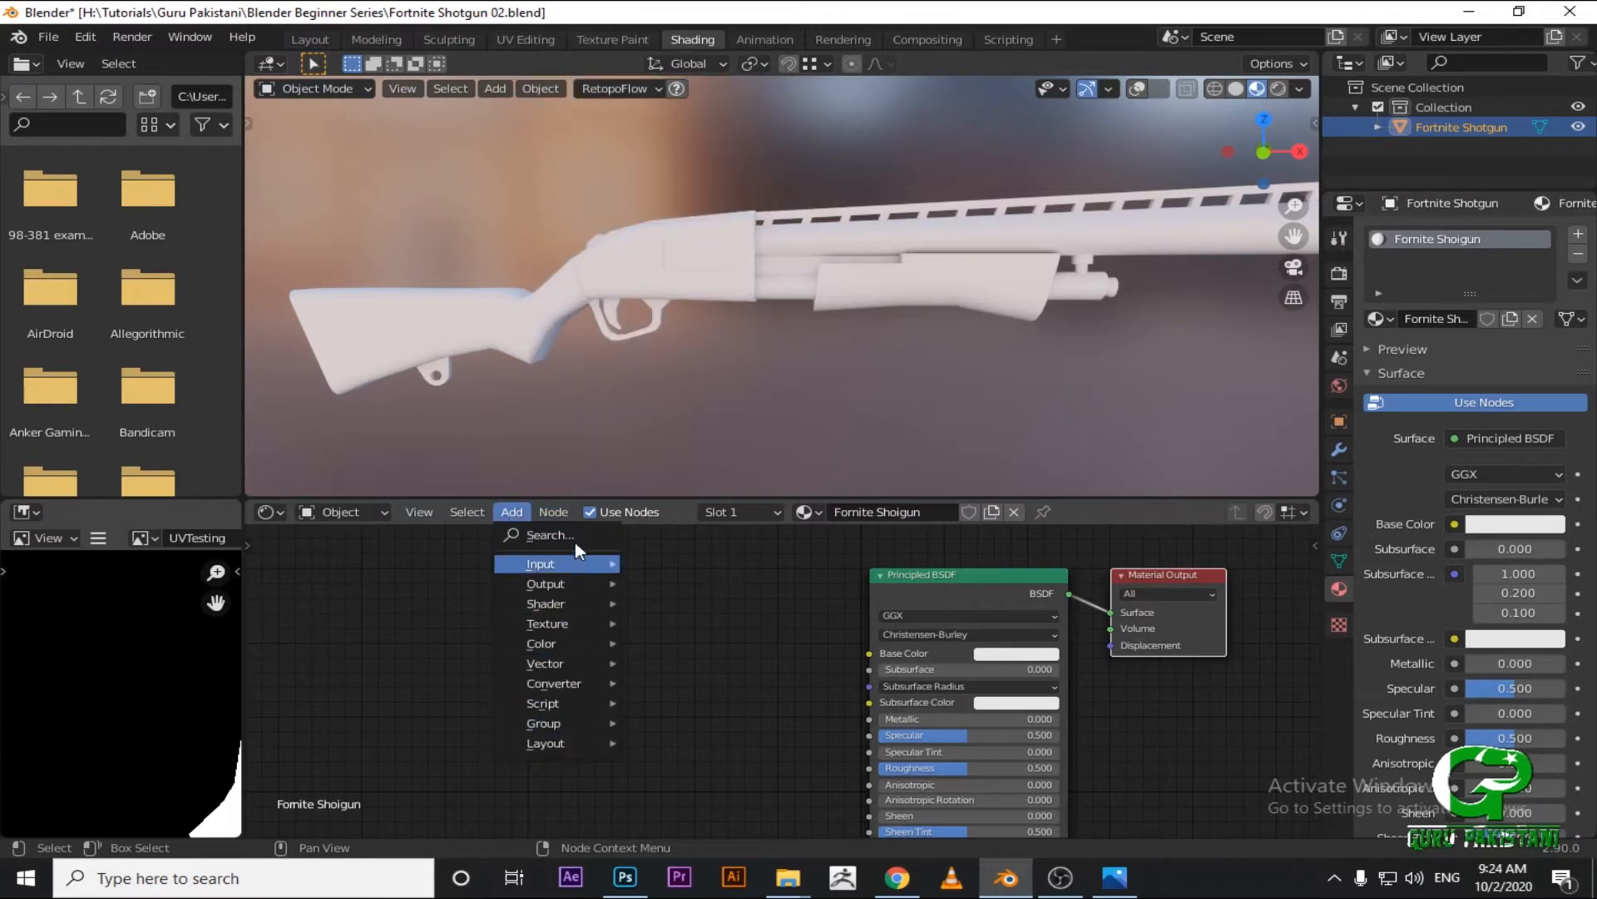
click(574, 561)
text(image)
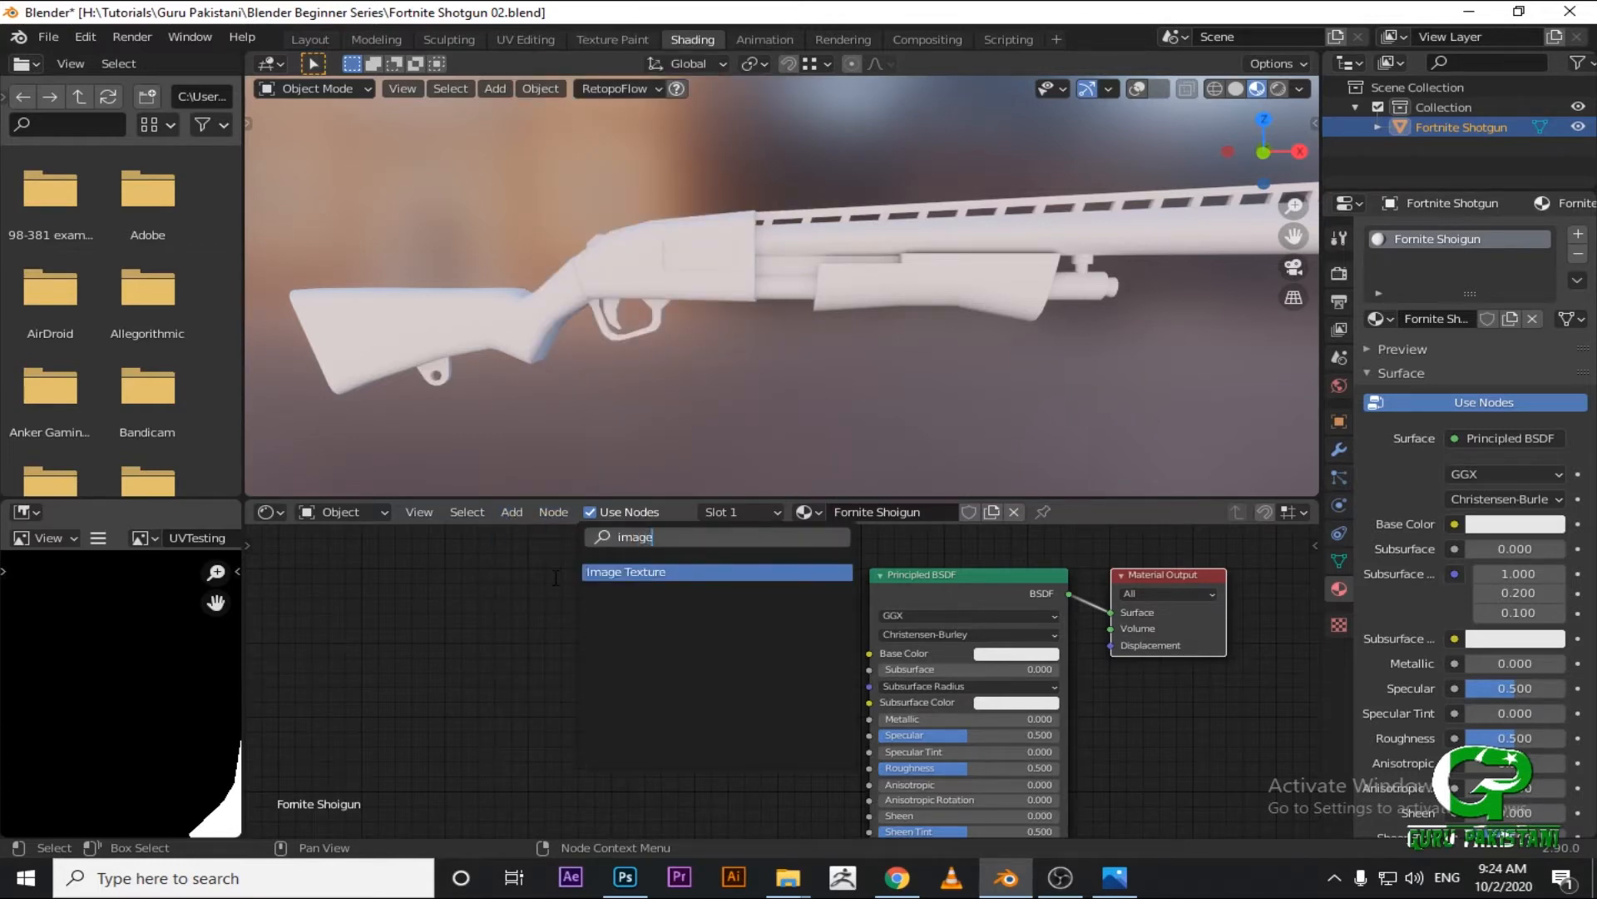
key(Return)
click(530, 676)
scroll(582, 682, up, 3)
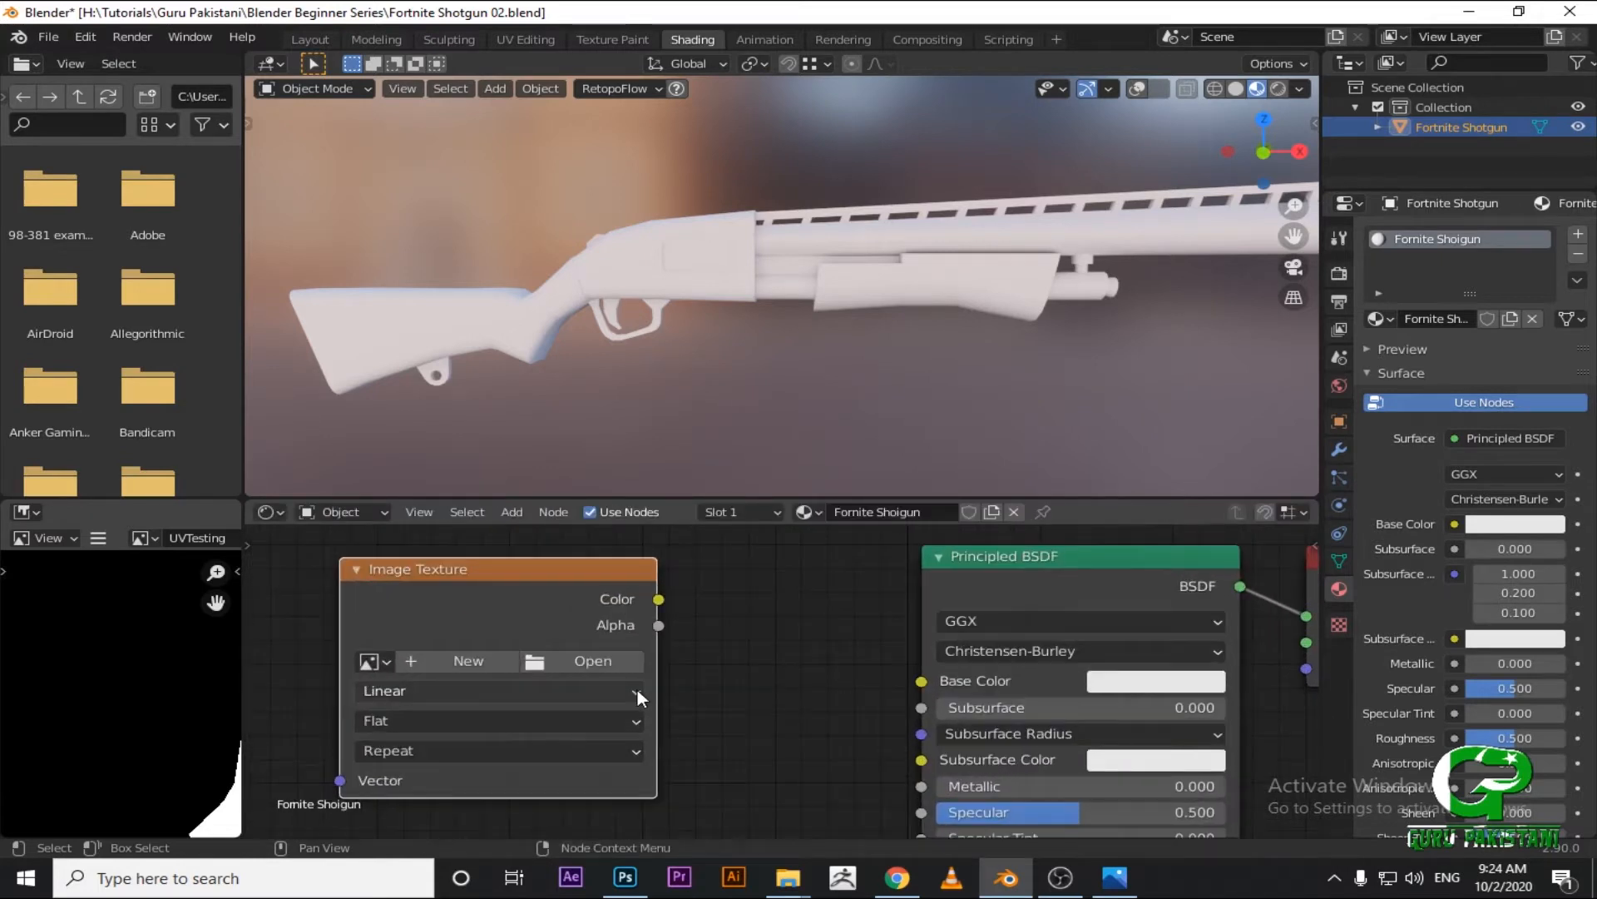
middle_drag(636, 687, 612, 685)
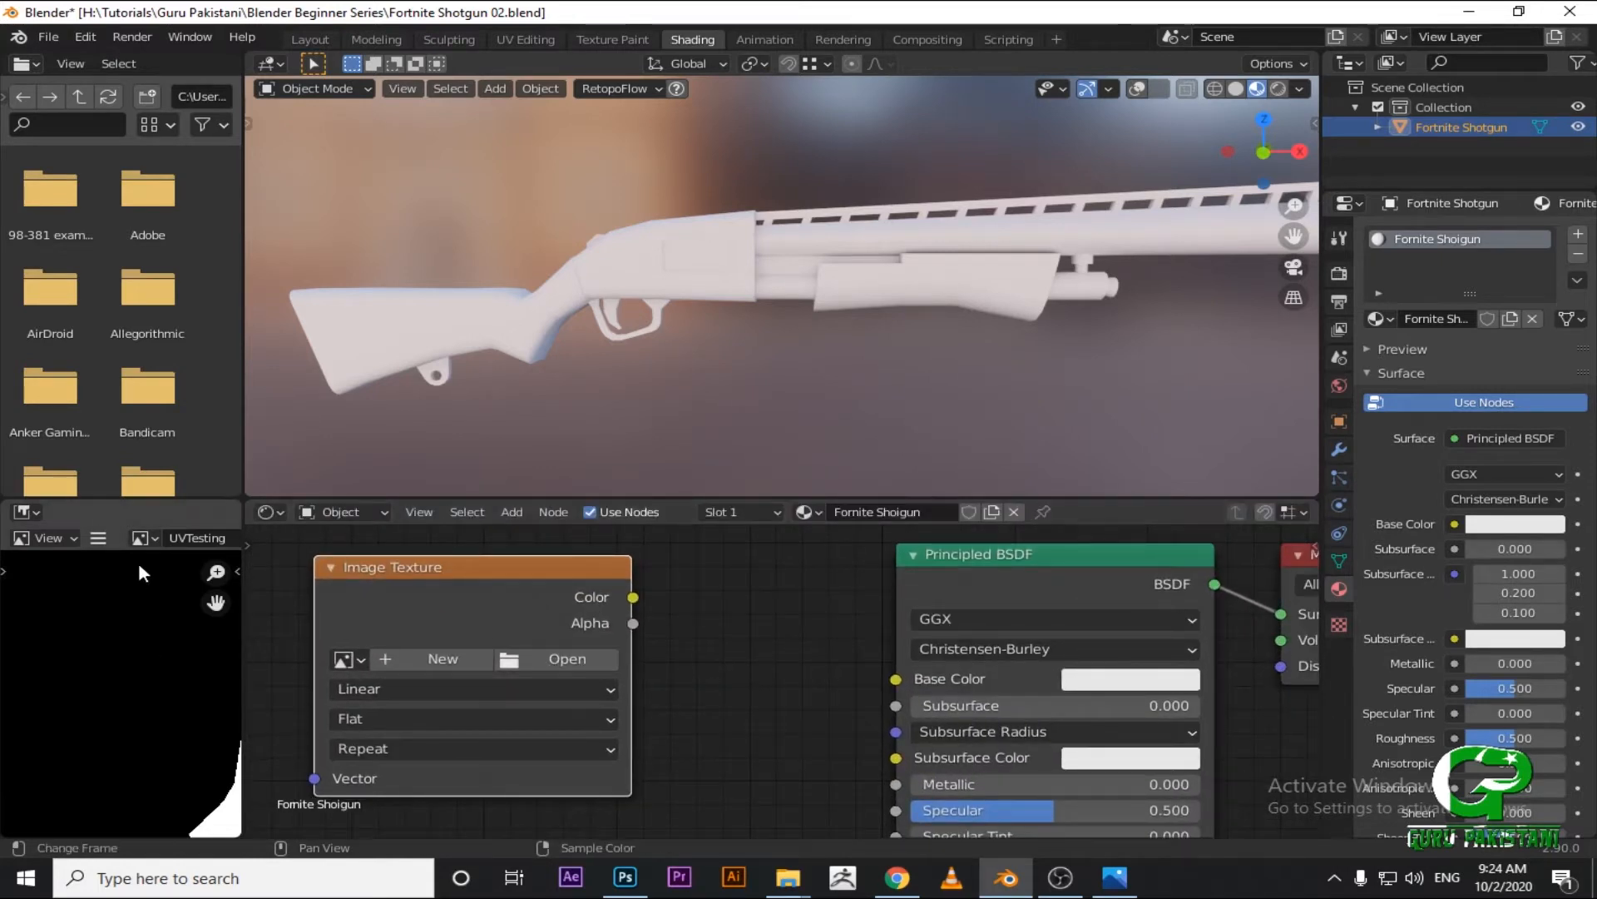
Assign the existing UVTesting image to the Image Texture node.
click(342, 660)
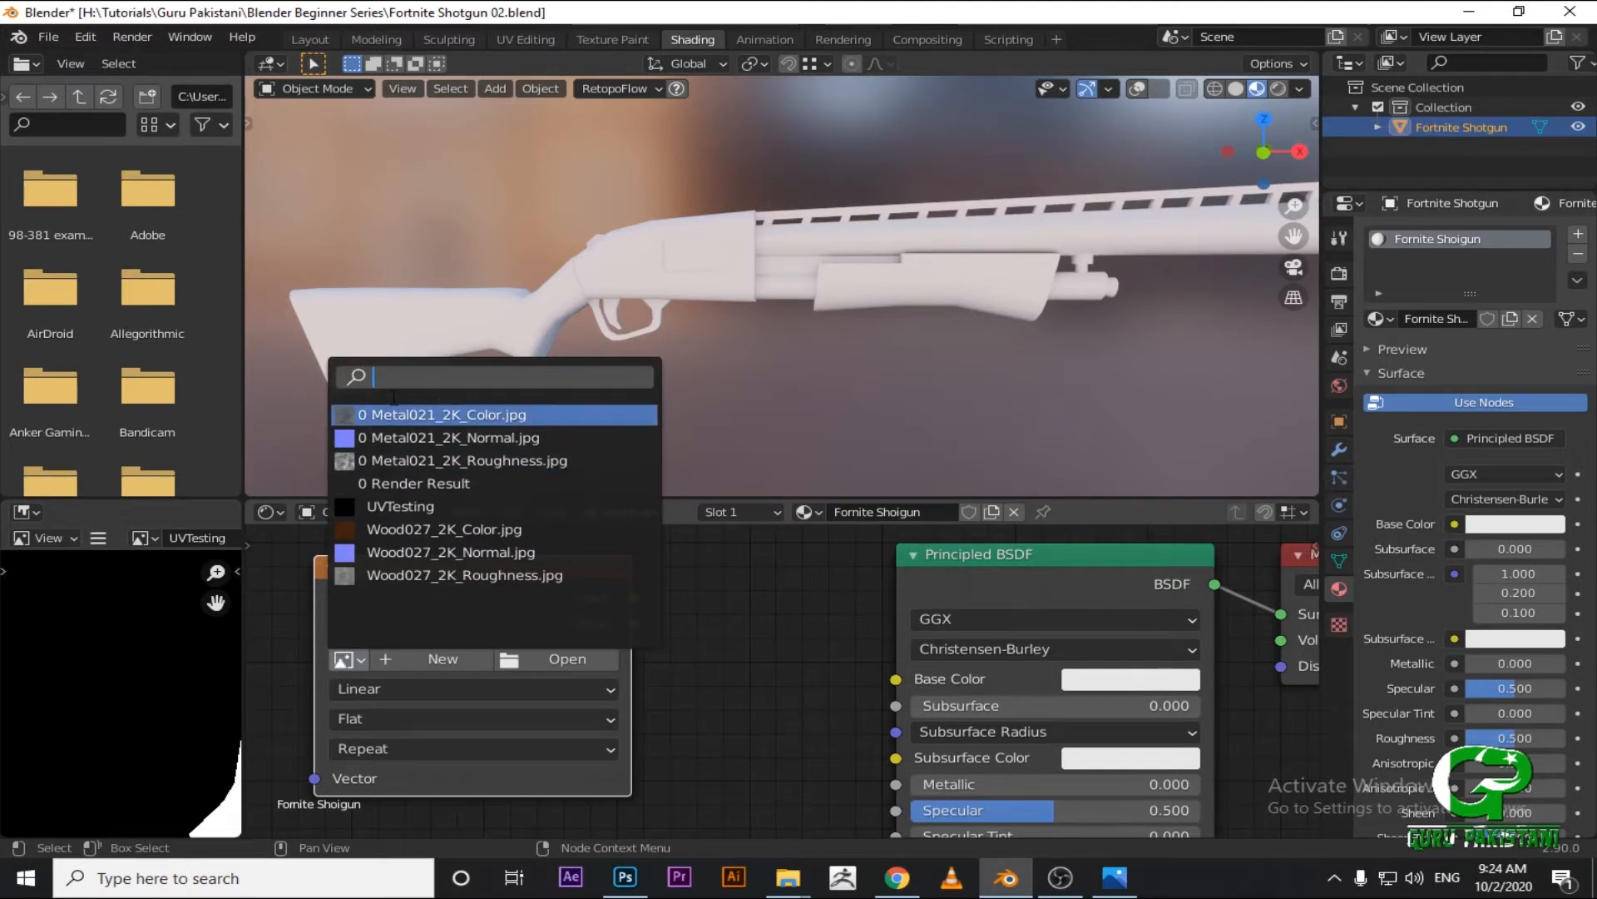
text(uvt)
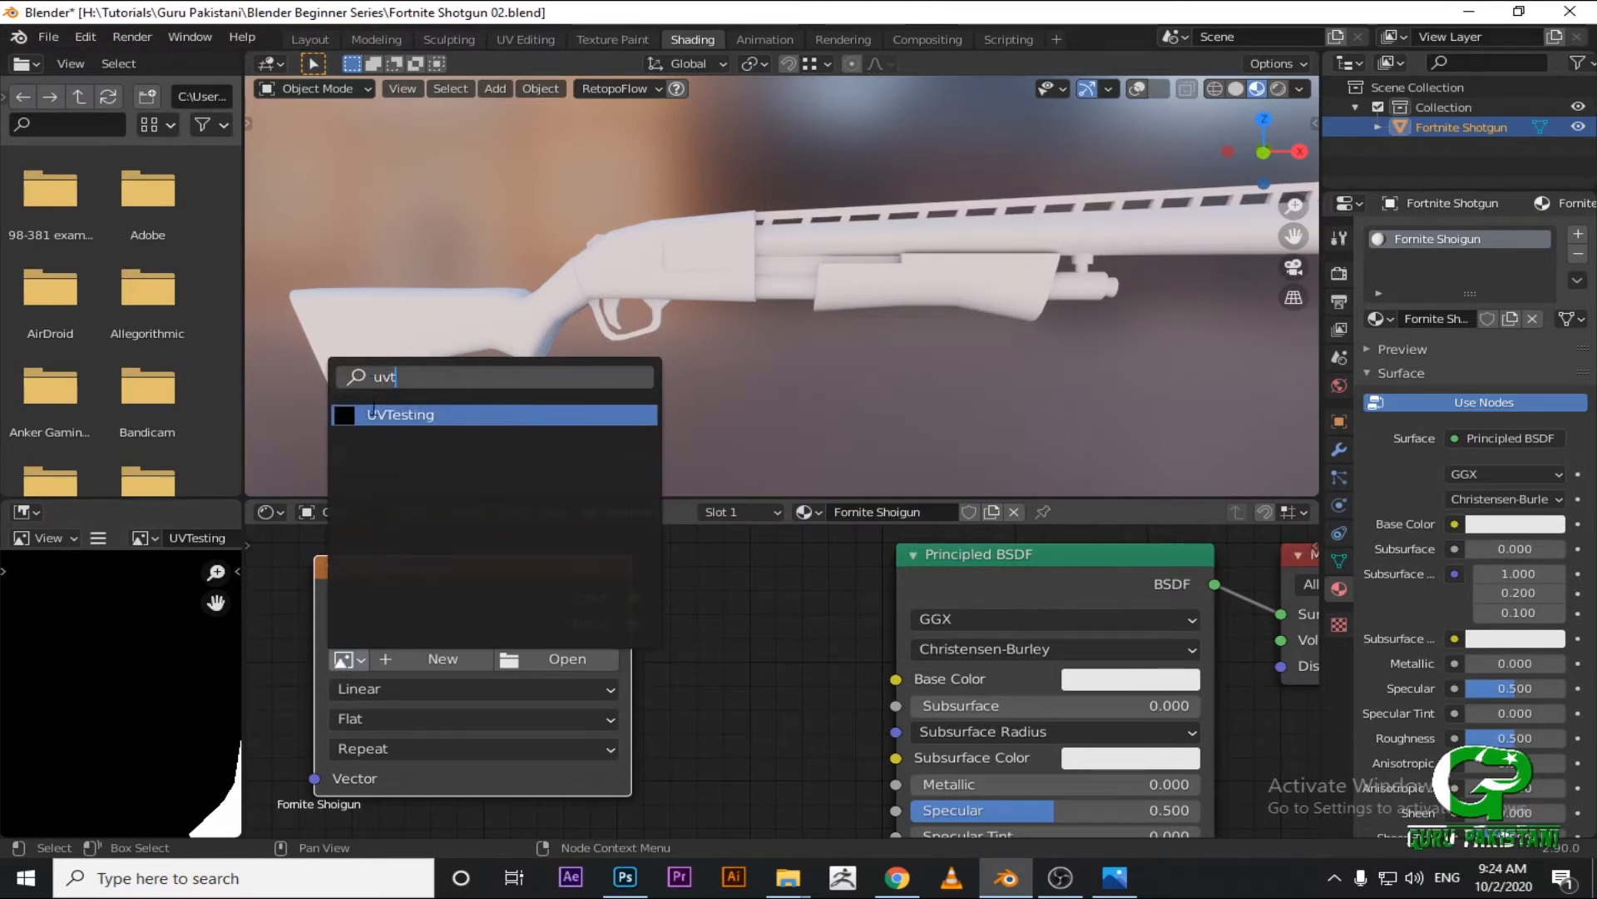
click(373, 409)
scroll(367, 621, down, 2)
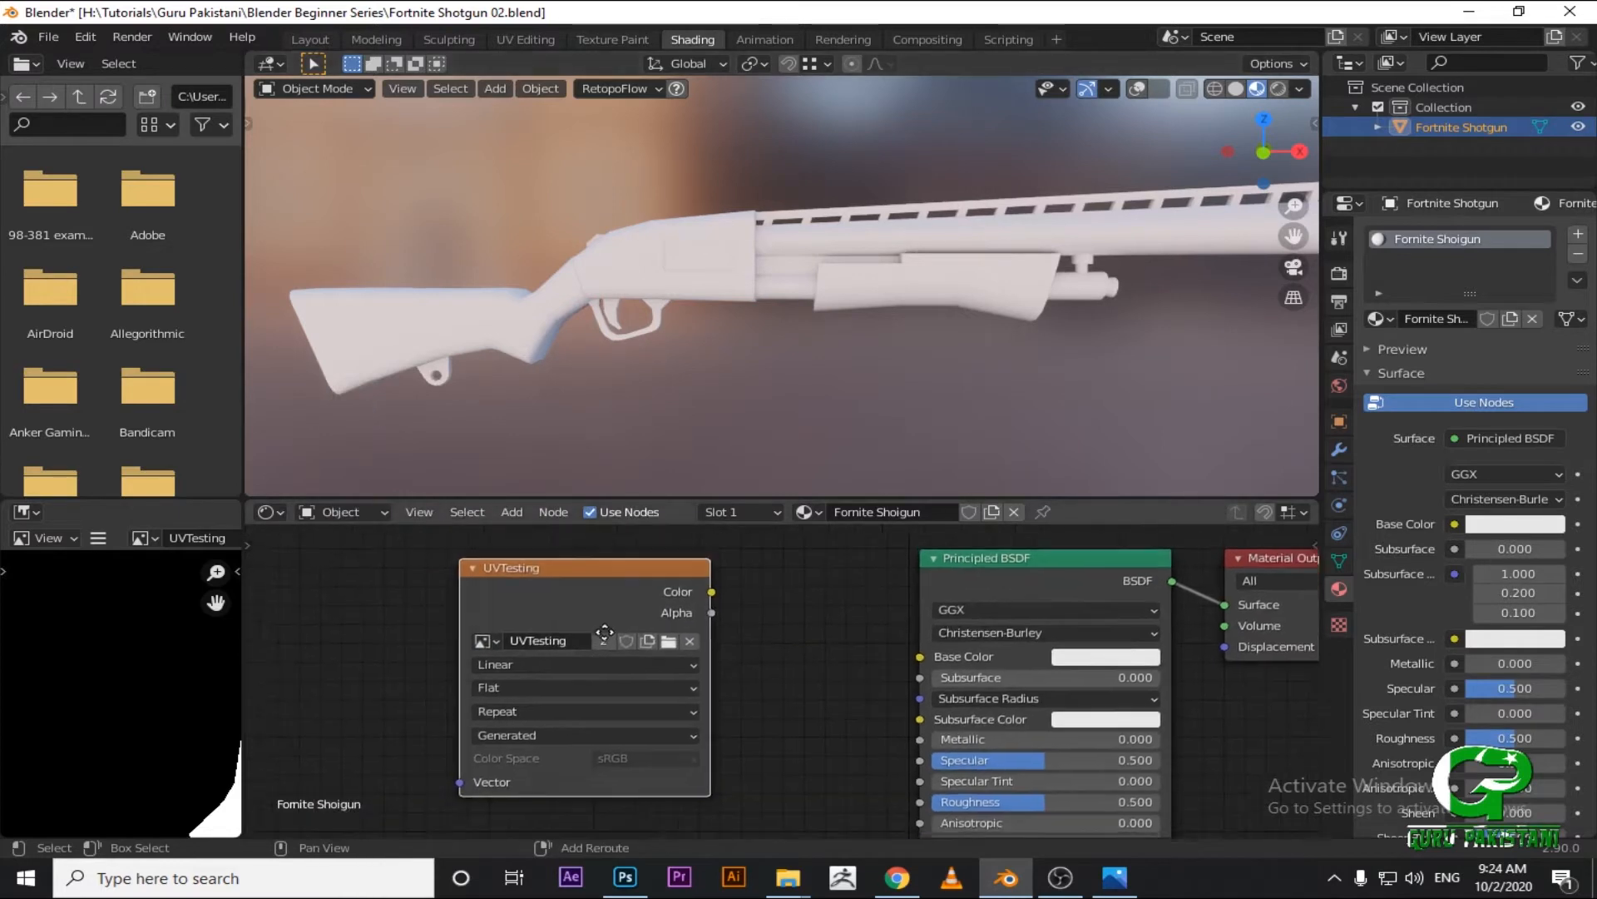
Save the UVTesting image as UVTesting.png in the Blender Beginner Series folder.
click(98, 538)
click(98, 540)
click(99, 539)
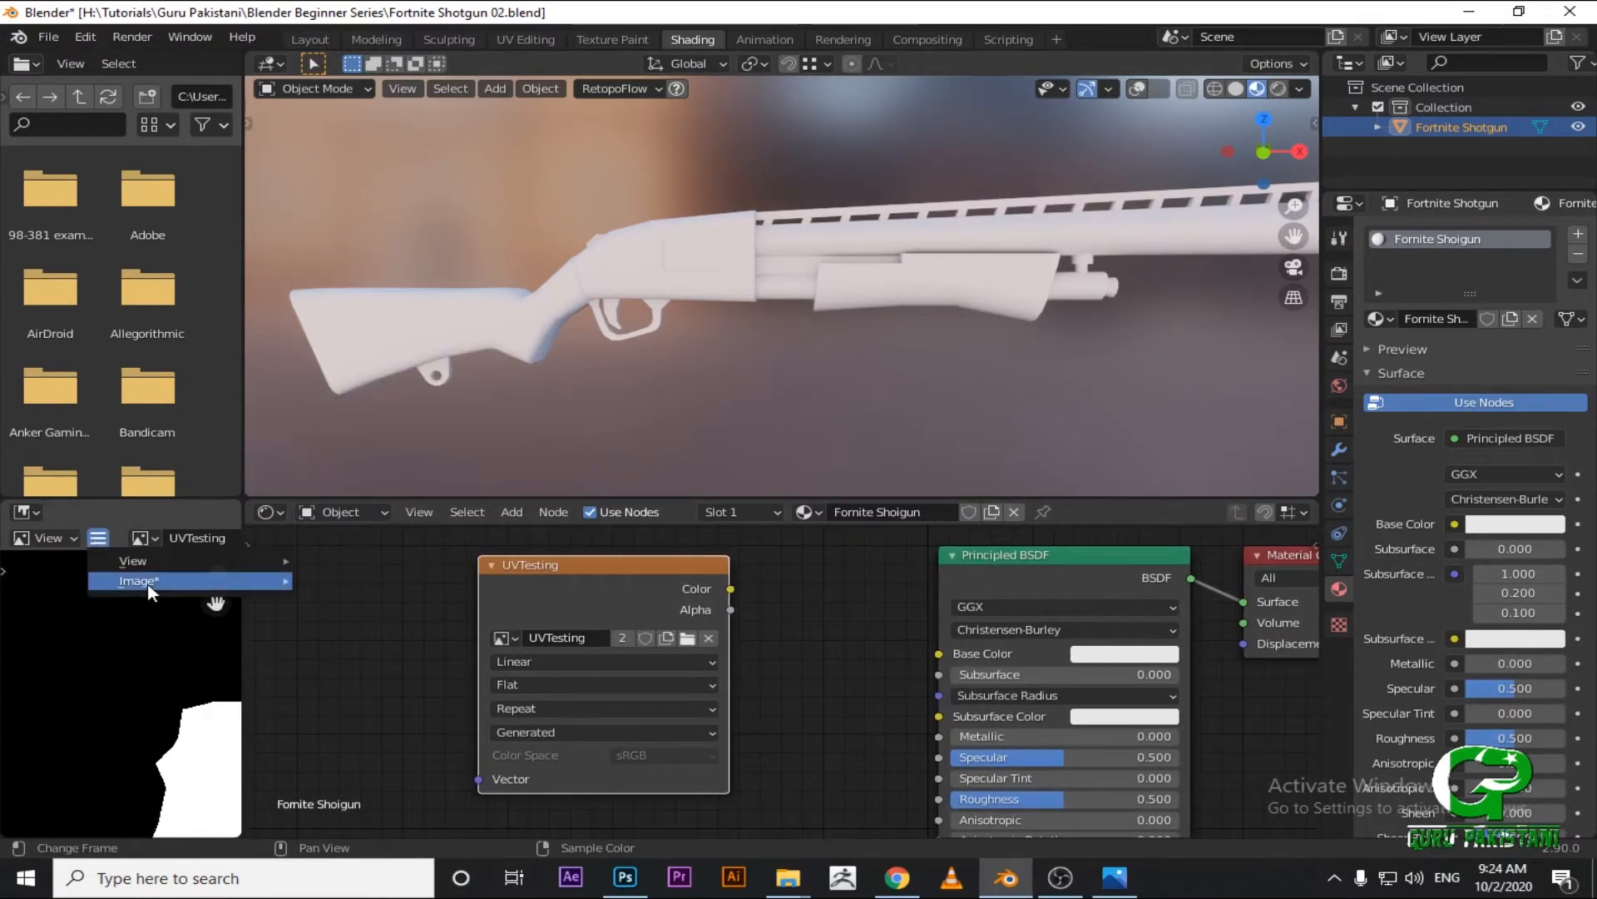
mouse_move(208, 581)
click(371, 393)
scroll(811, 597, down, 4)
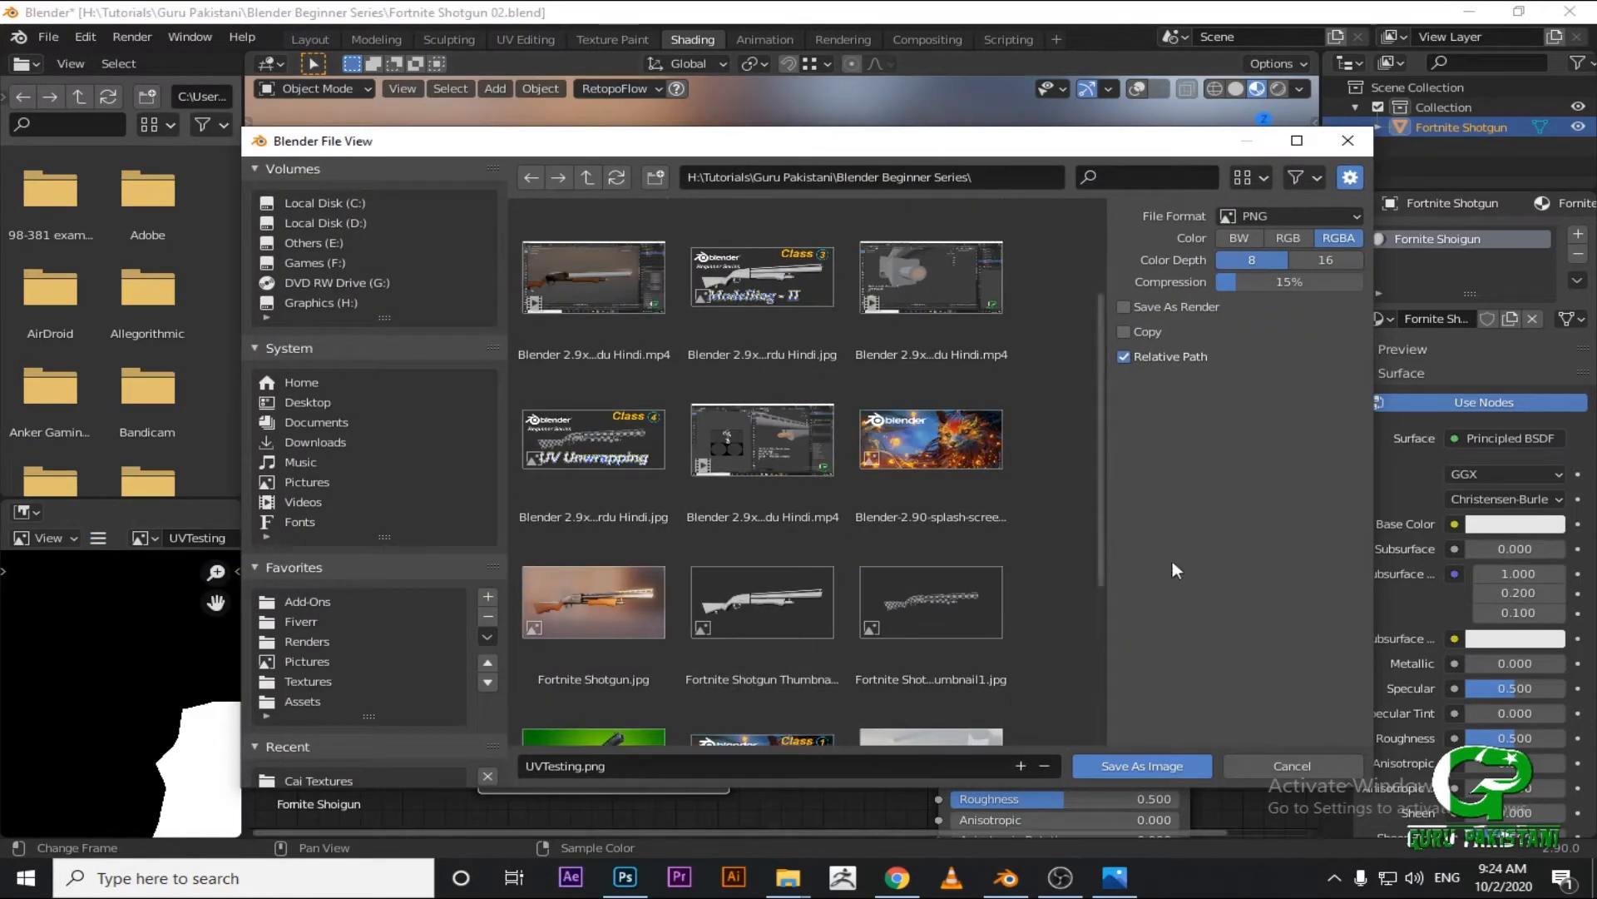
click(1143, 758)
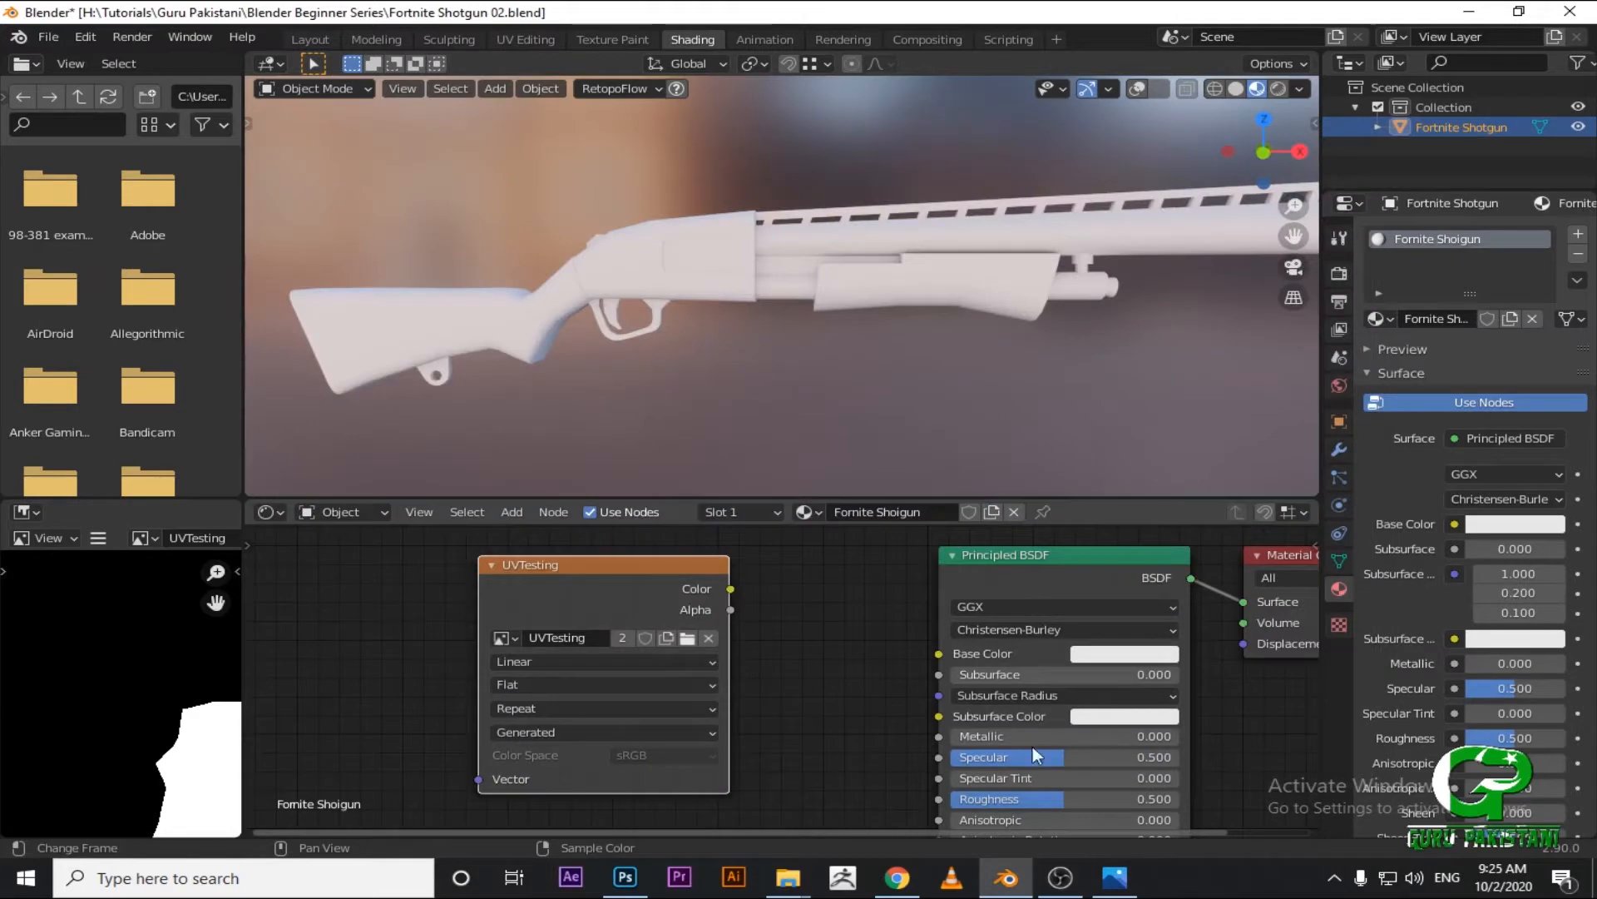
Move the UVTesting texture node farther from the Principled BSDF node and connect its Color output to Base Color.
scroll(592, 646, up, 1)
middle_drag(732, 647, 588, 611)
scroll(587, 612, down, 3)
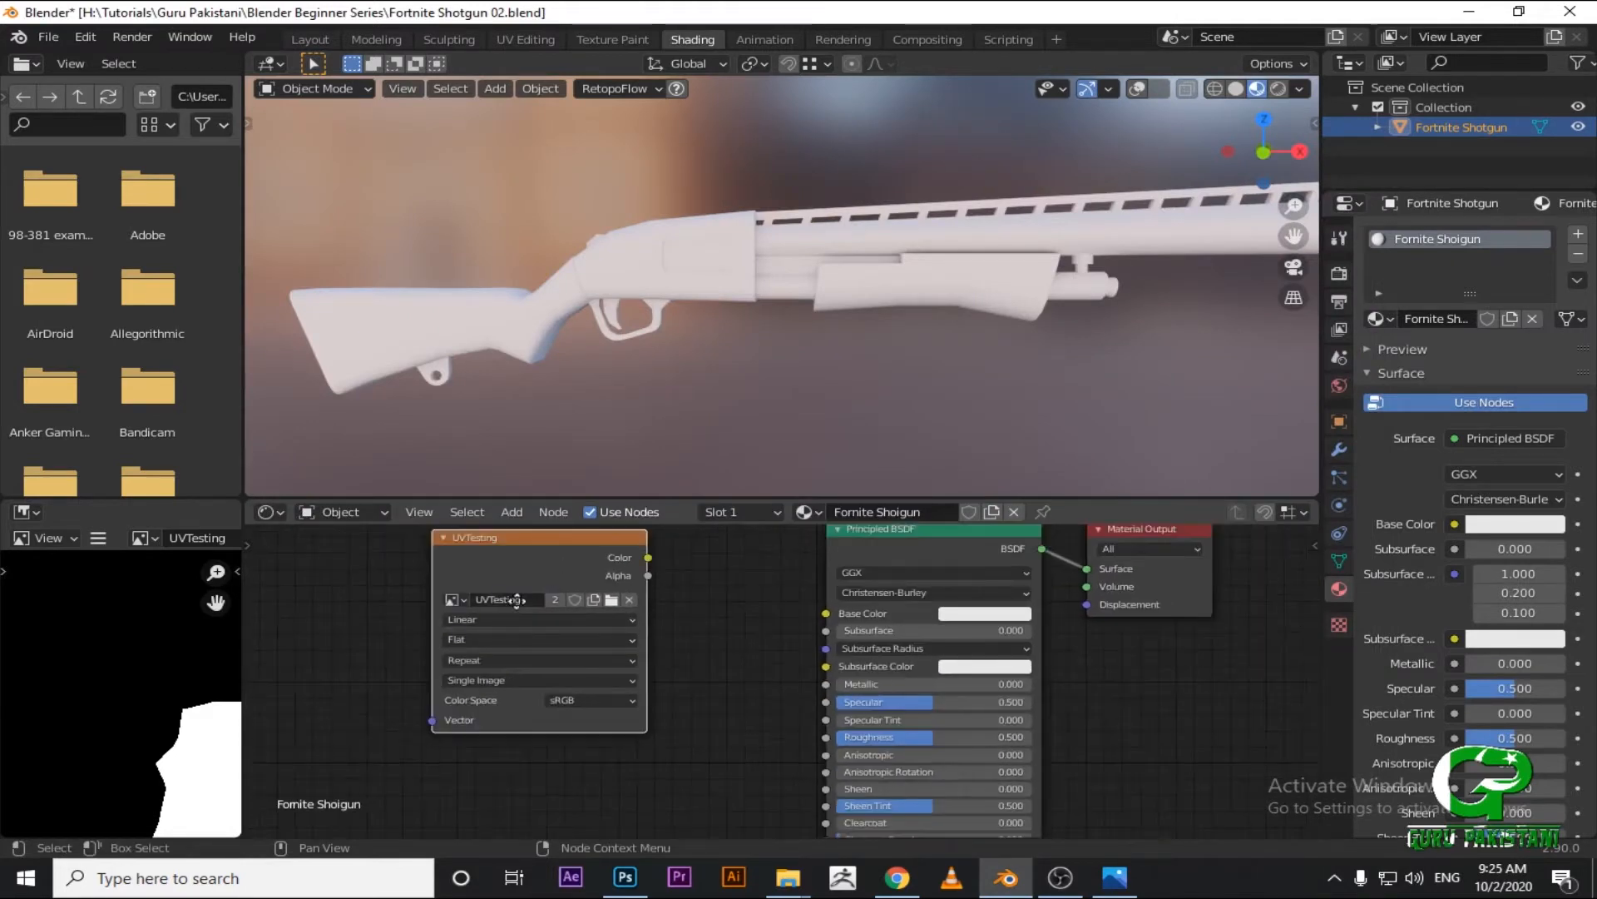
drag(542, 576, 408, 618)
middle_drag(408, 617, 551, 571)
drag(549, 580, 806, 543)
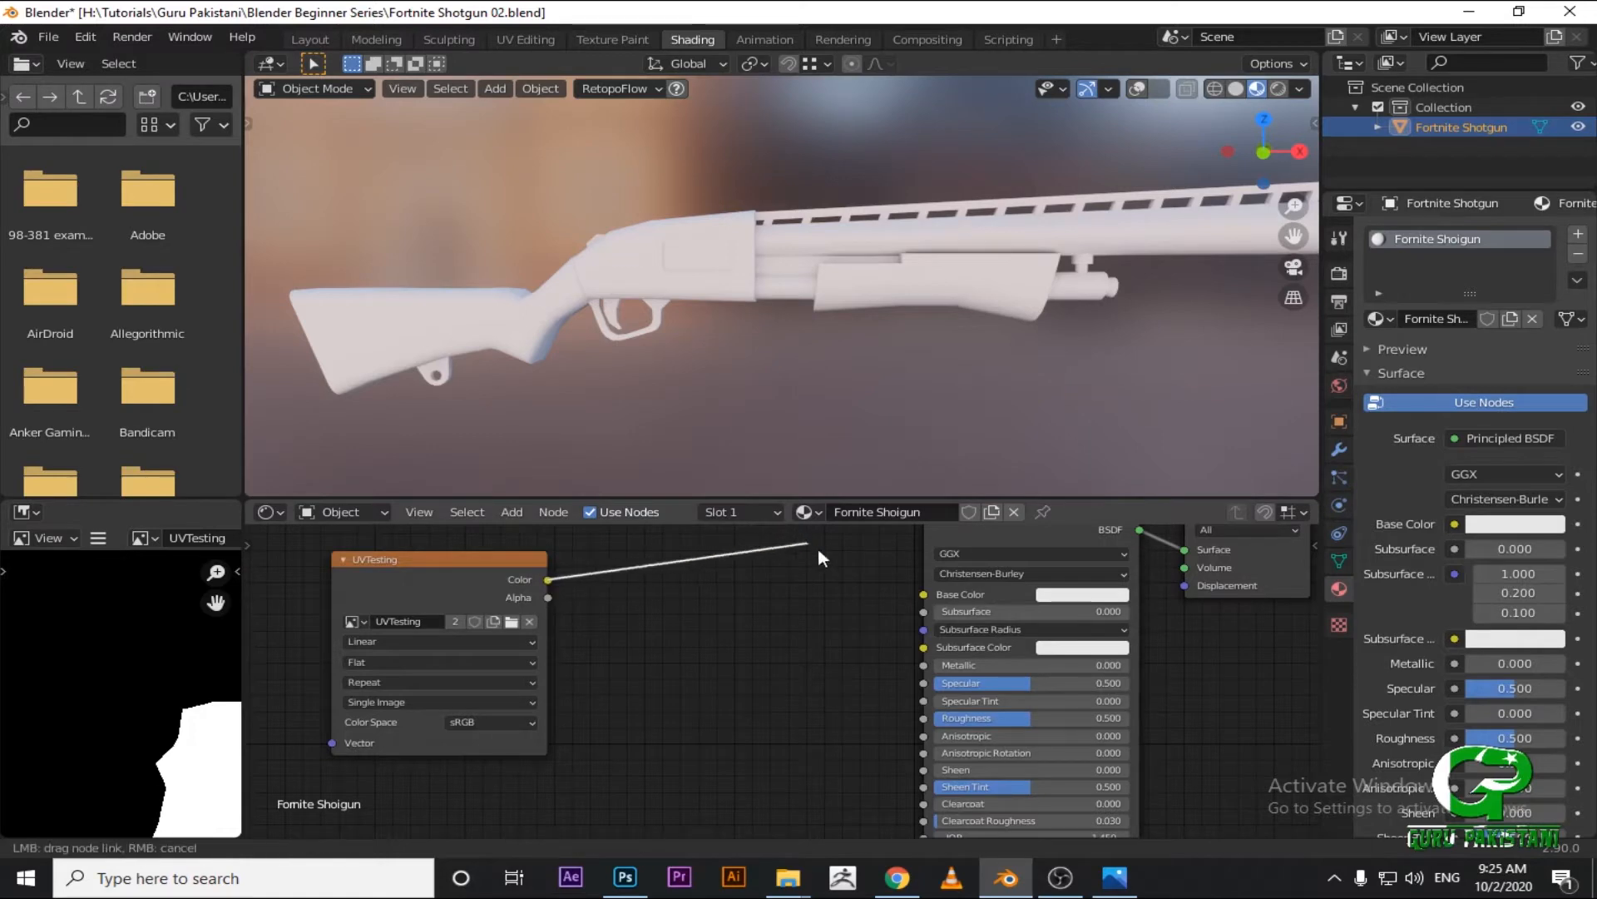
drag(917, 580, 924, 594)
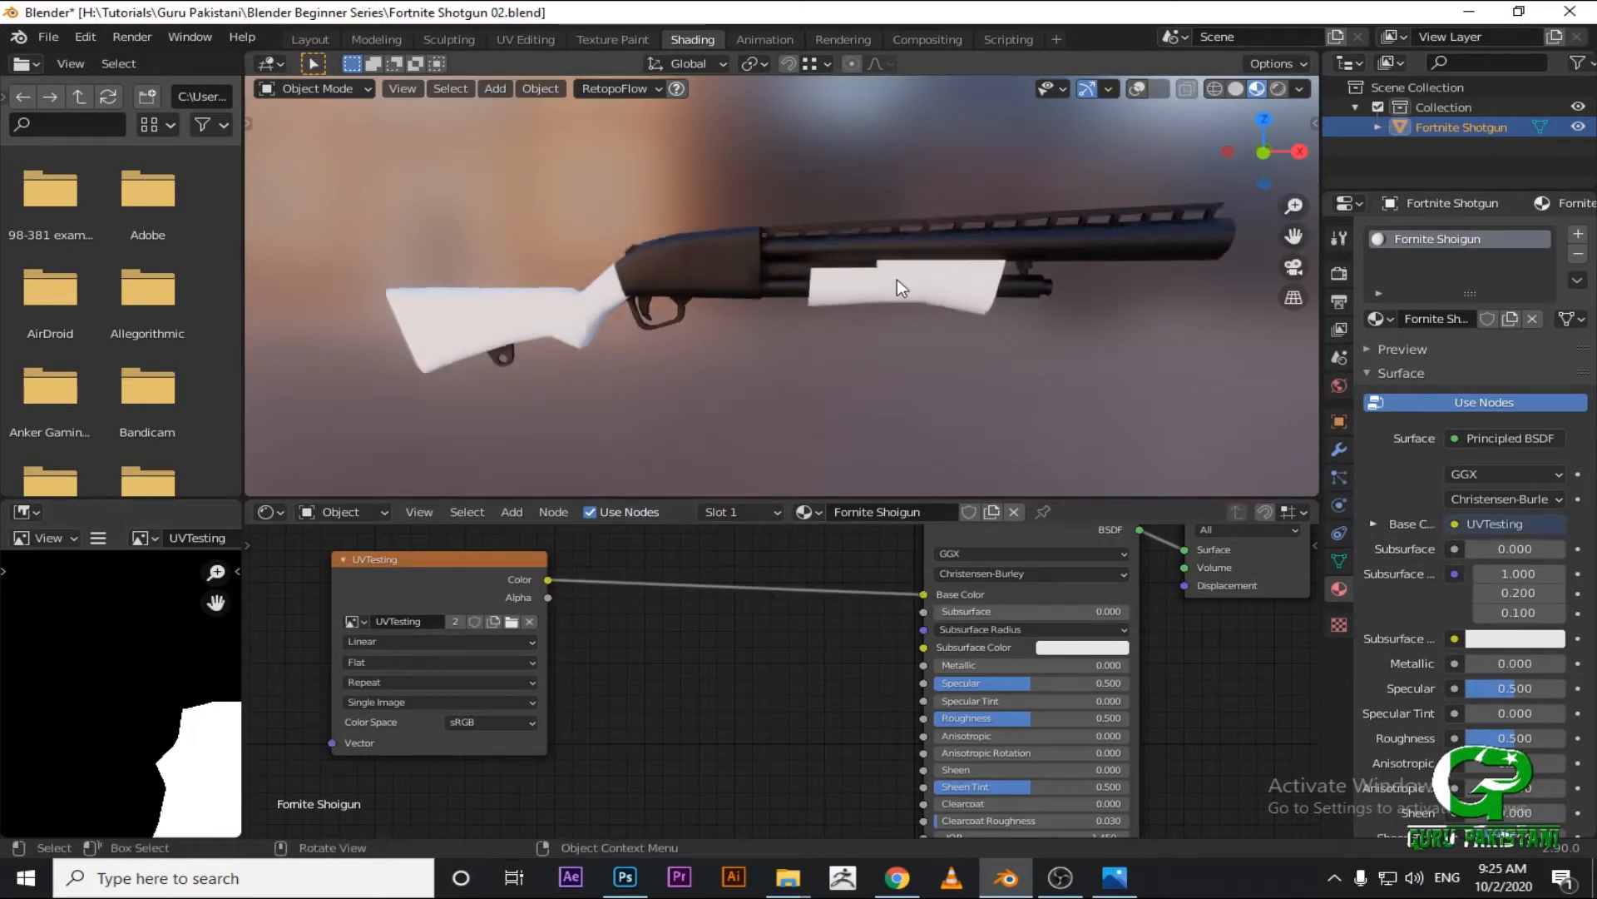
Move the Principled BSDF node closer to the UVTesting texture node and select the texture node.
middle_drag(832, 267, 821, 412)
scroll(821, 412, up, 4)
scroll(920, 443, down, 2)
middle_drag(921, 443, 769, 327)
scroll(805, 386, down, 3)
scroll(935, 309, up, 4)
middle_drag(821, 564, 599, 663)
scroll(747, 569, up, 1)
scroll(665, 645, down, 1)
drag(831, 565, 661, 562)
scroll(713, 574, up, 2)
middle_drag(721, 607, 804, 614)
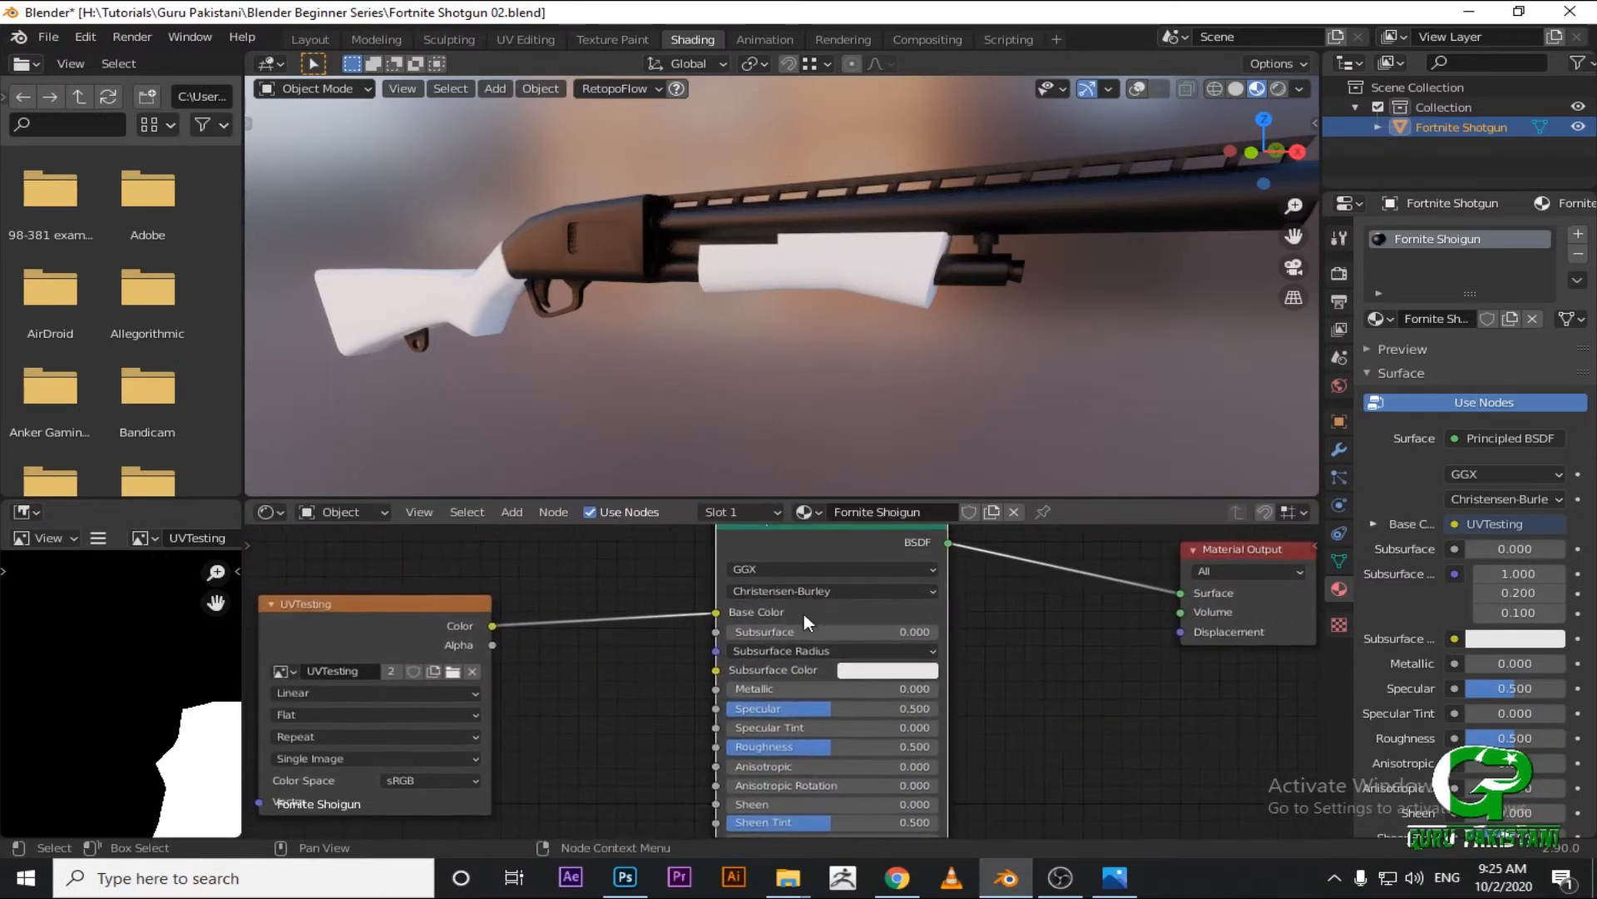
click(412, 621)
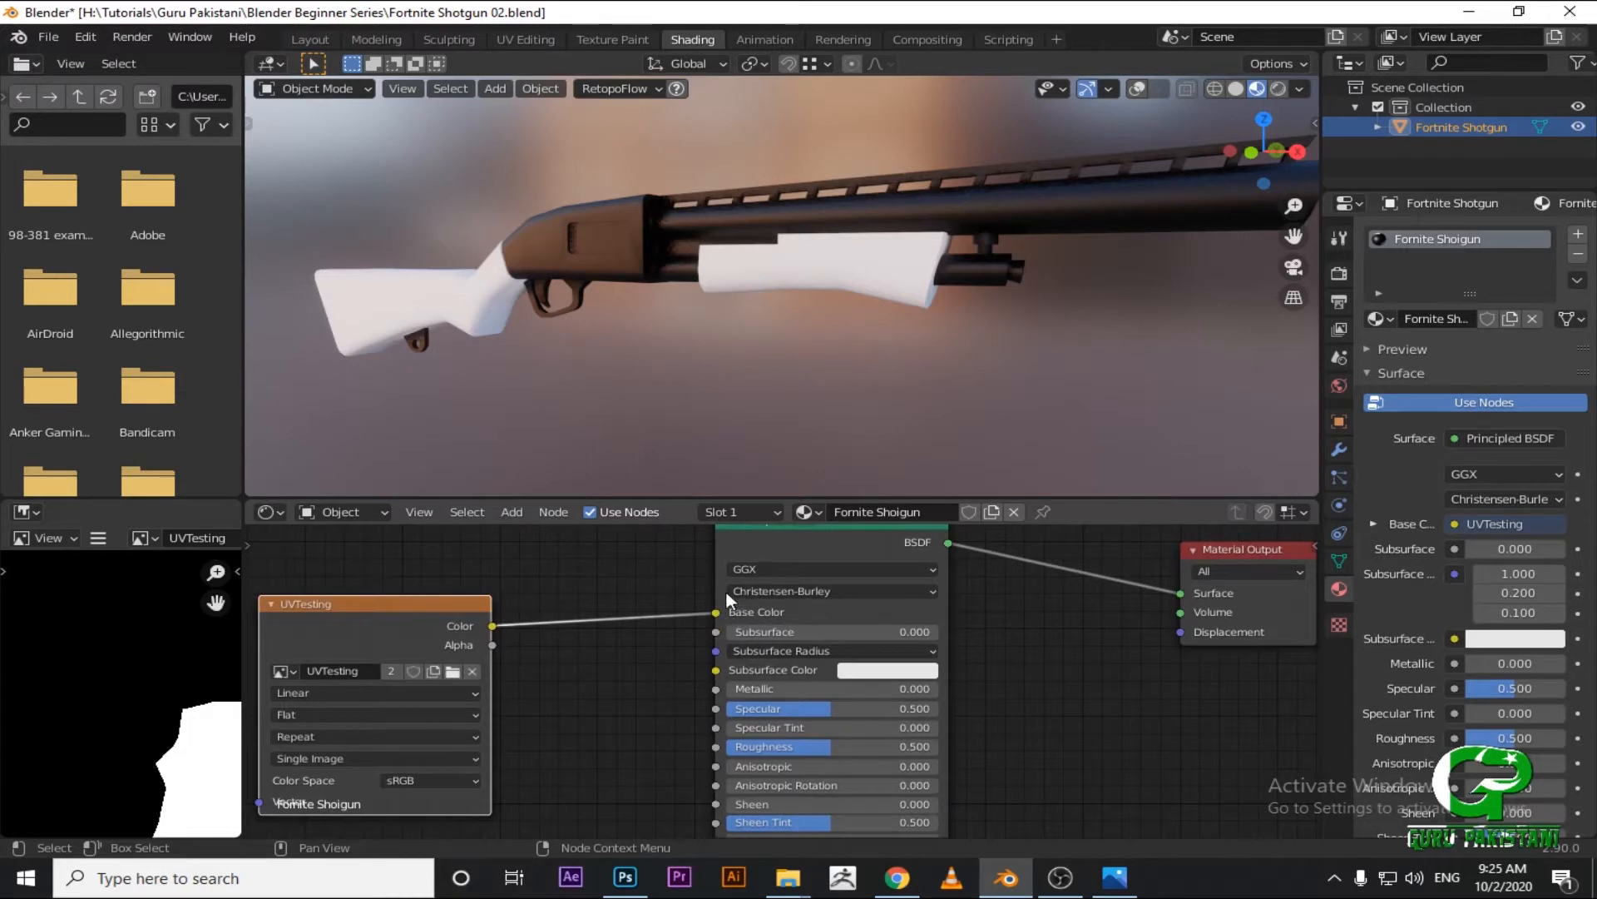
Set the Principled BSDF's Metallic to 1.000 and its Roughness to 0.000.
scroll(708, 592, up, 3)
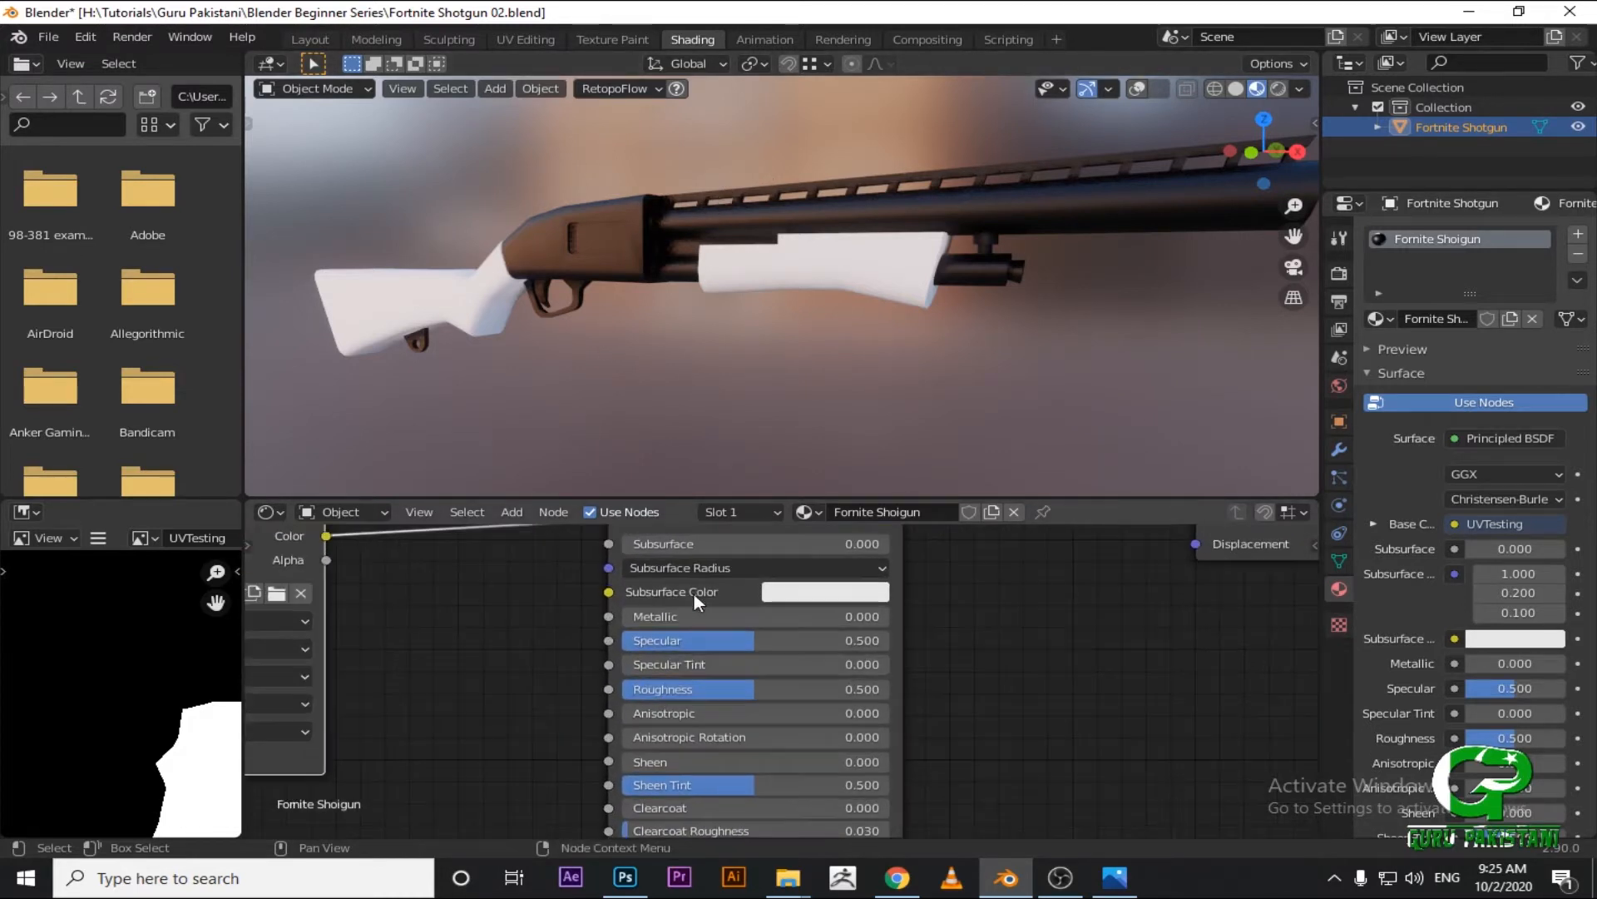
drag(642, 616, 889, 617)
middle_drag(685, 319, 749, 413)
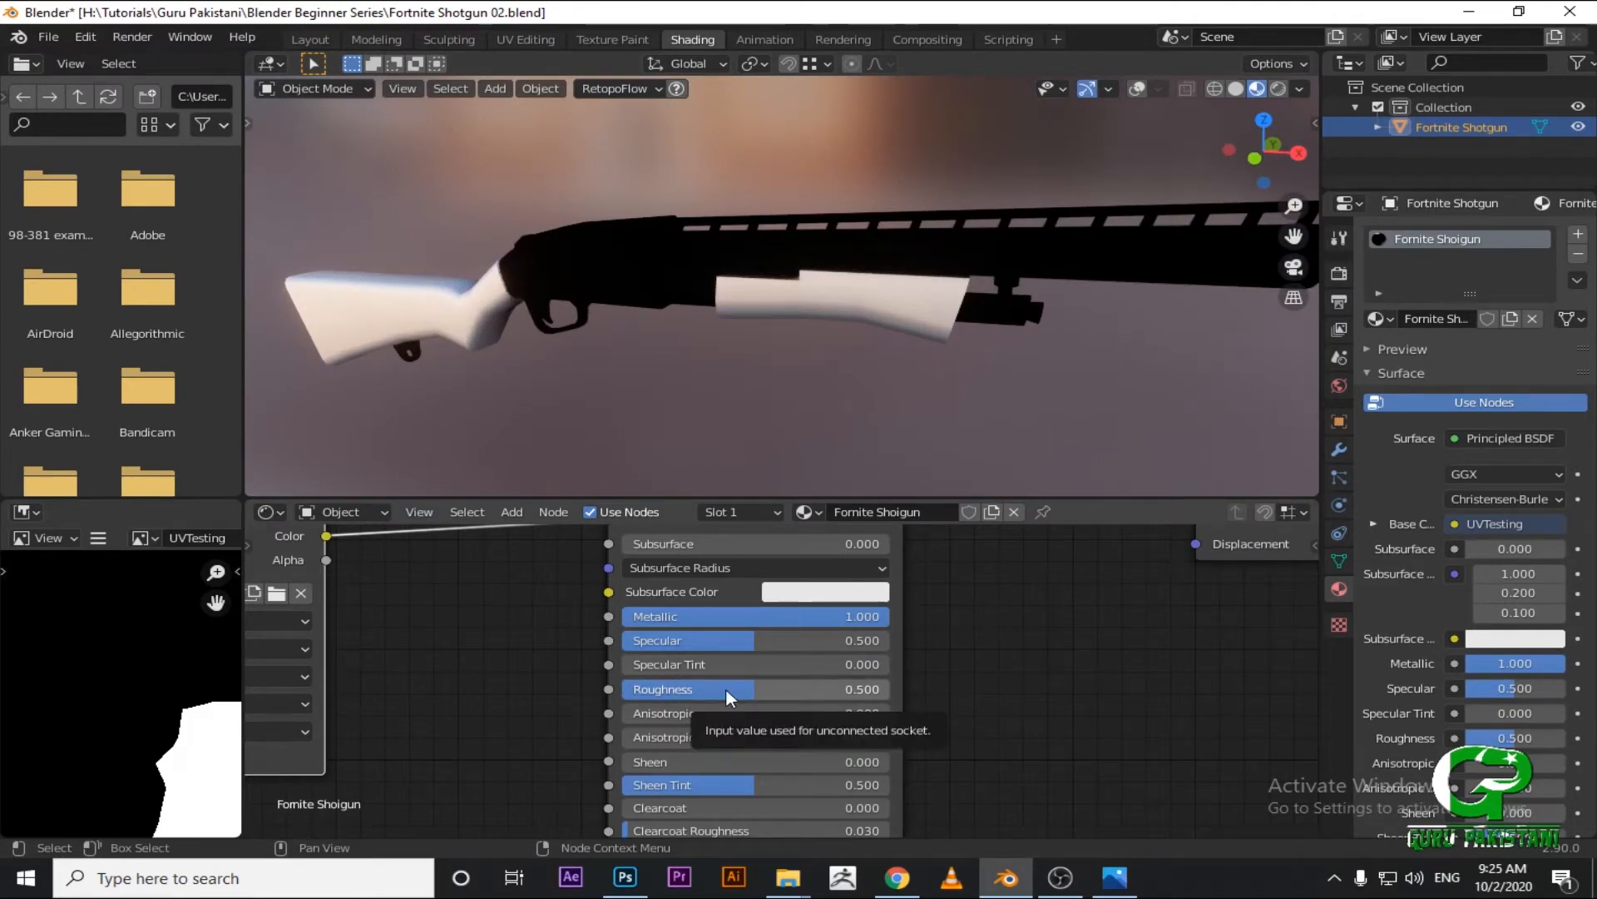
drag(725, 688, 608, 688)
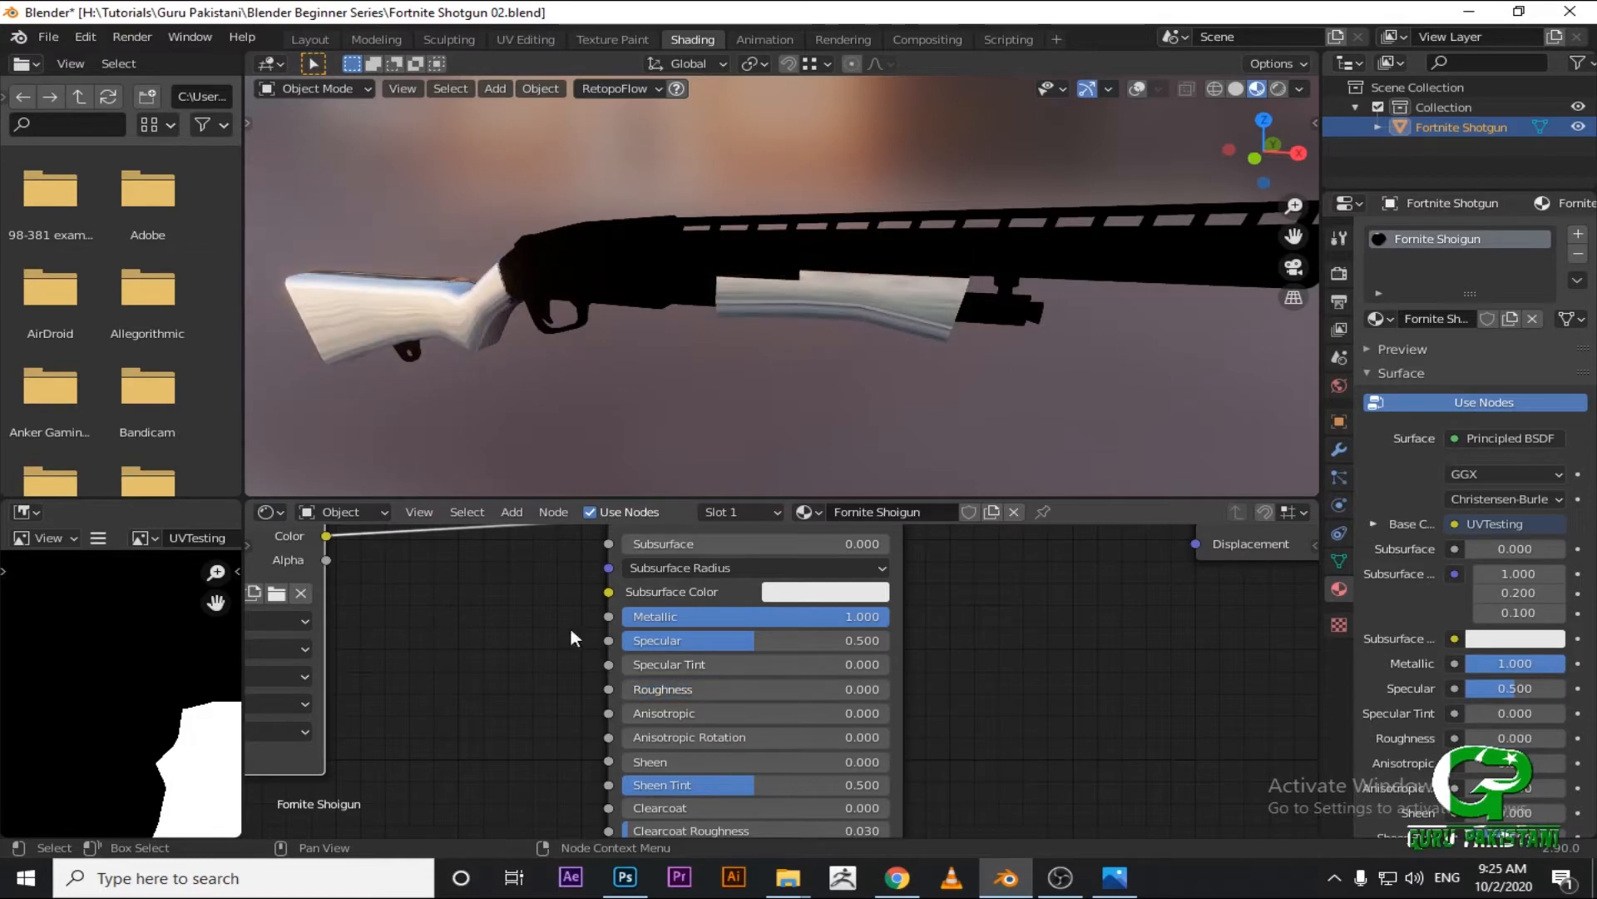
Examine the reflections on the shotgun's stock, receiver and fore-end from several angles.
scroll(394, 337, up, 5)
middle_drag(548, 273, 378, 366)
middle_drag(990, 356, 762, 323)
middle_drag(752, 384, 894, 337)
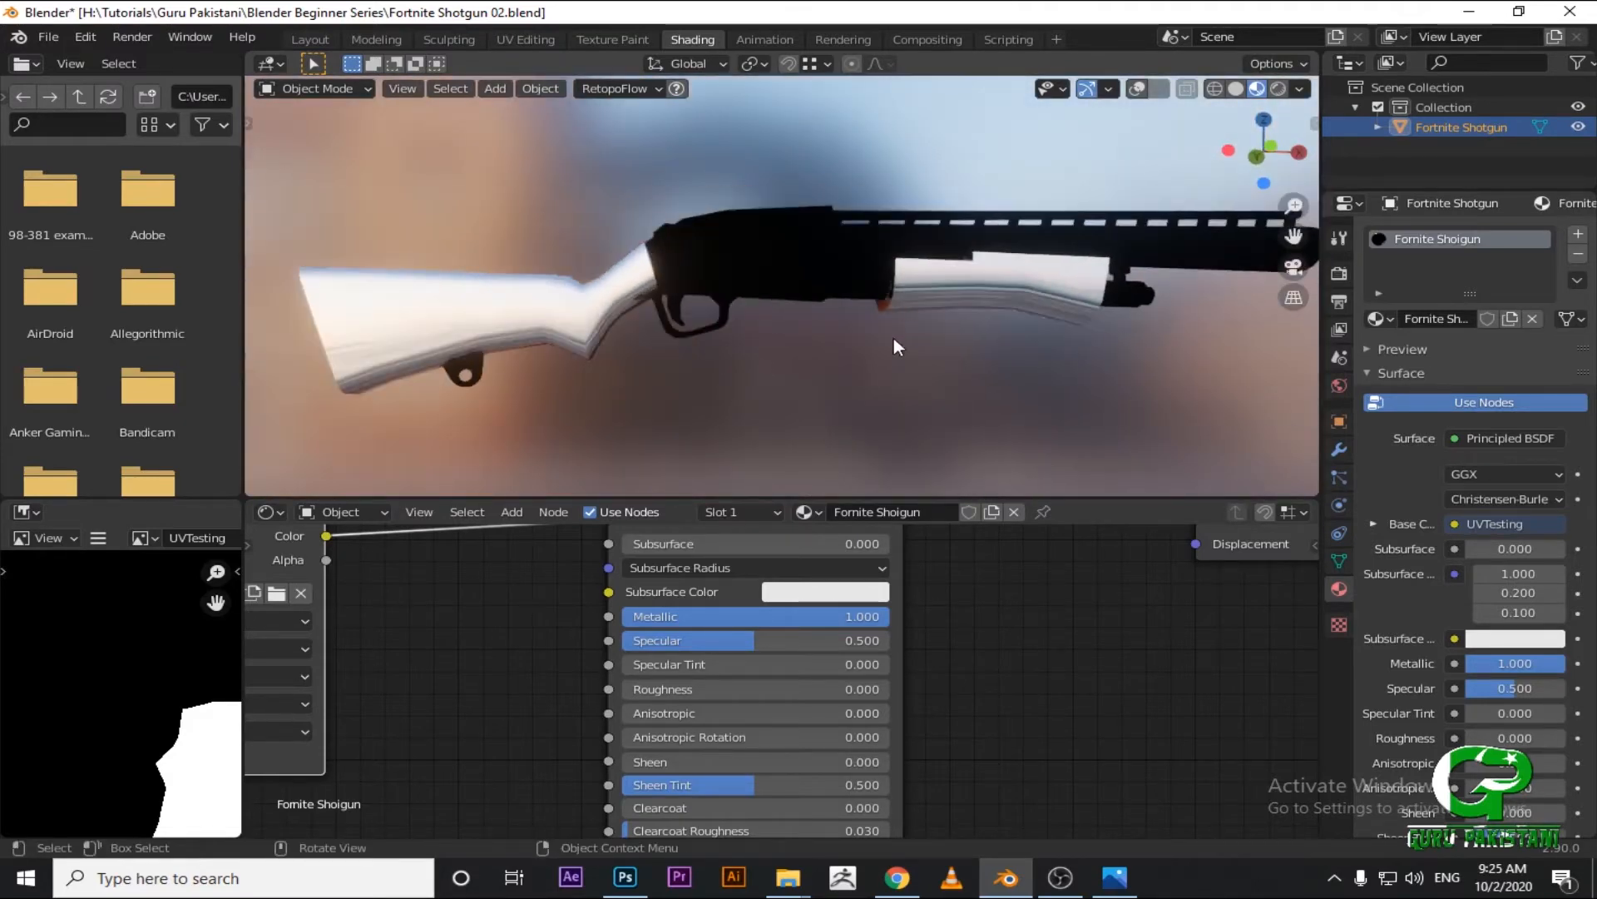
middle_drag(834, 346, 766, 318)
middle_drag(746, 384, 663, 294)
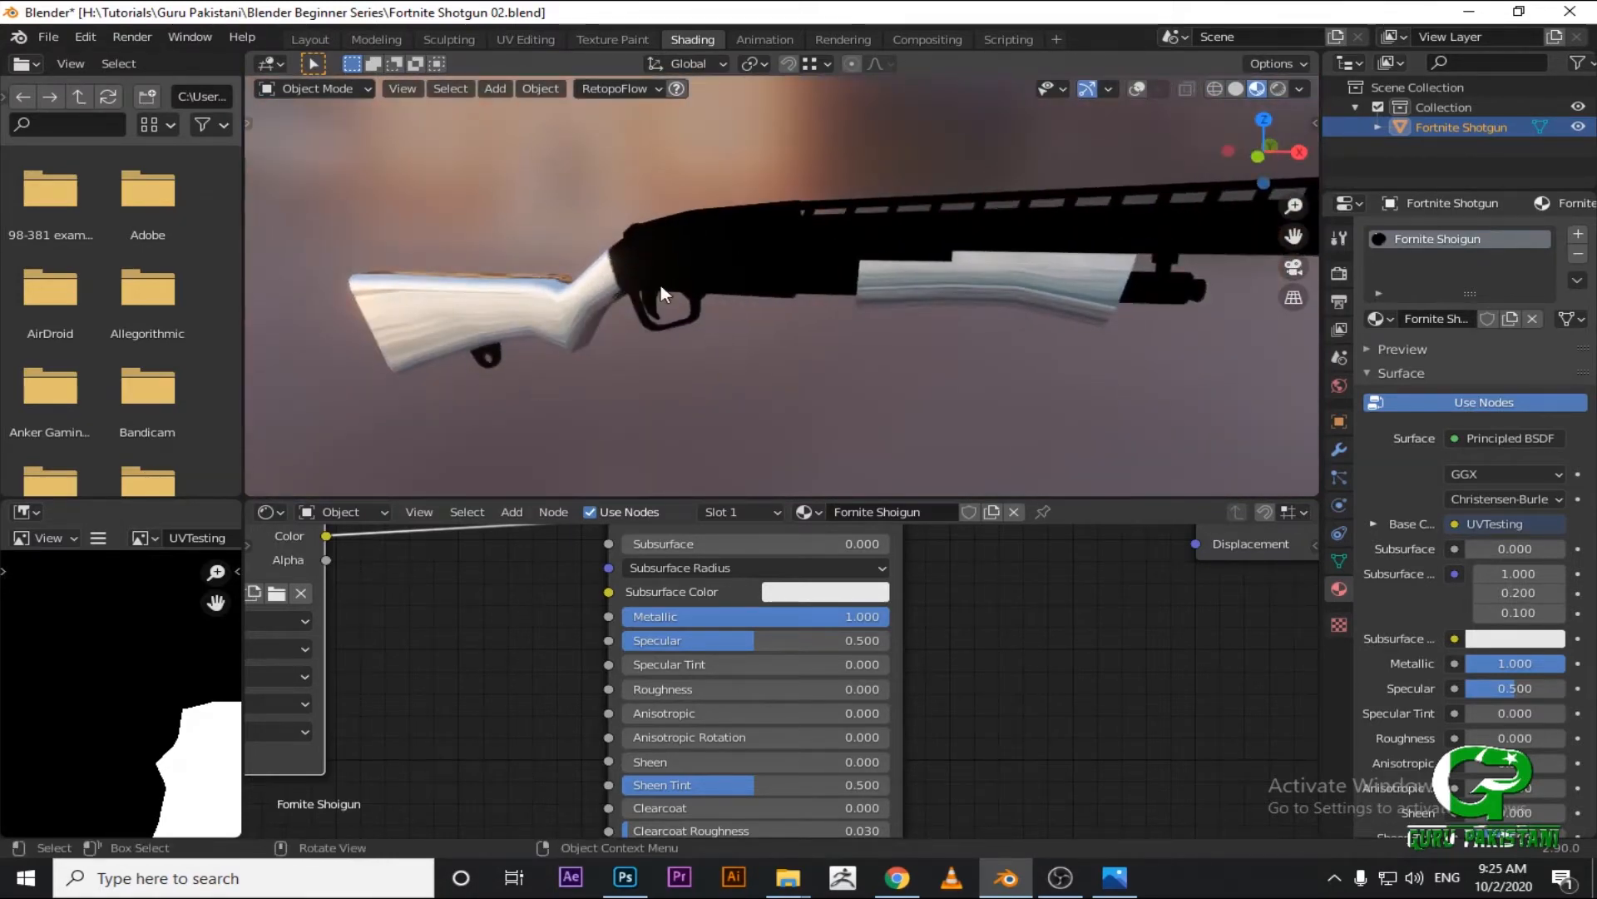
middle_drag(825, 226, 786, 357)
middle_drag(703, 416, 782, 337)
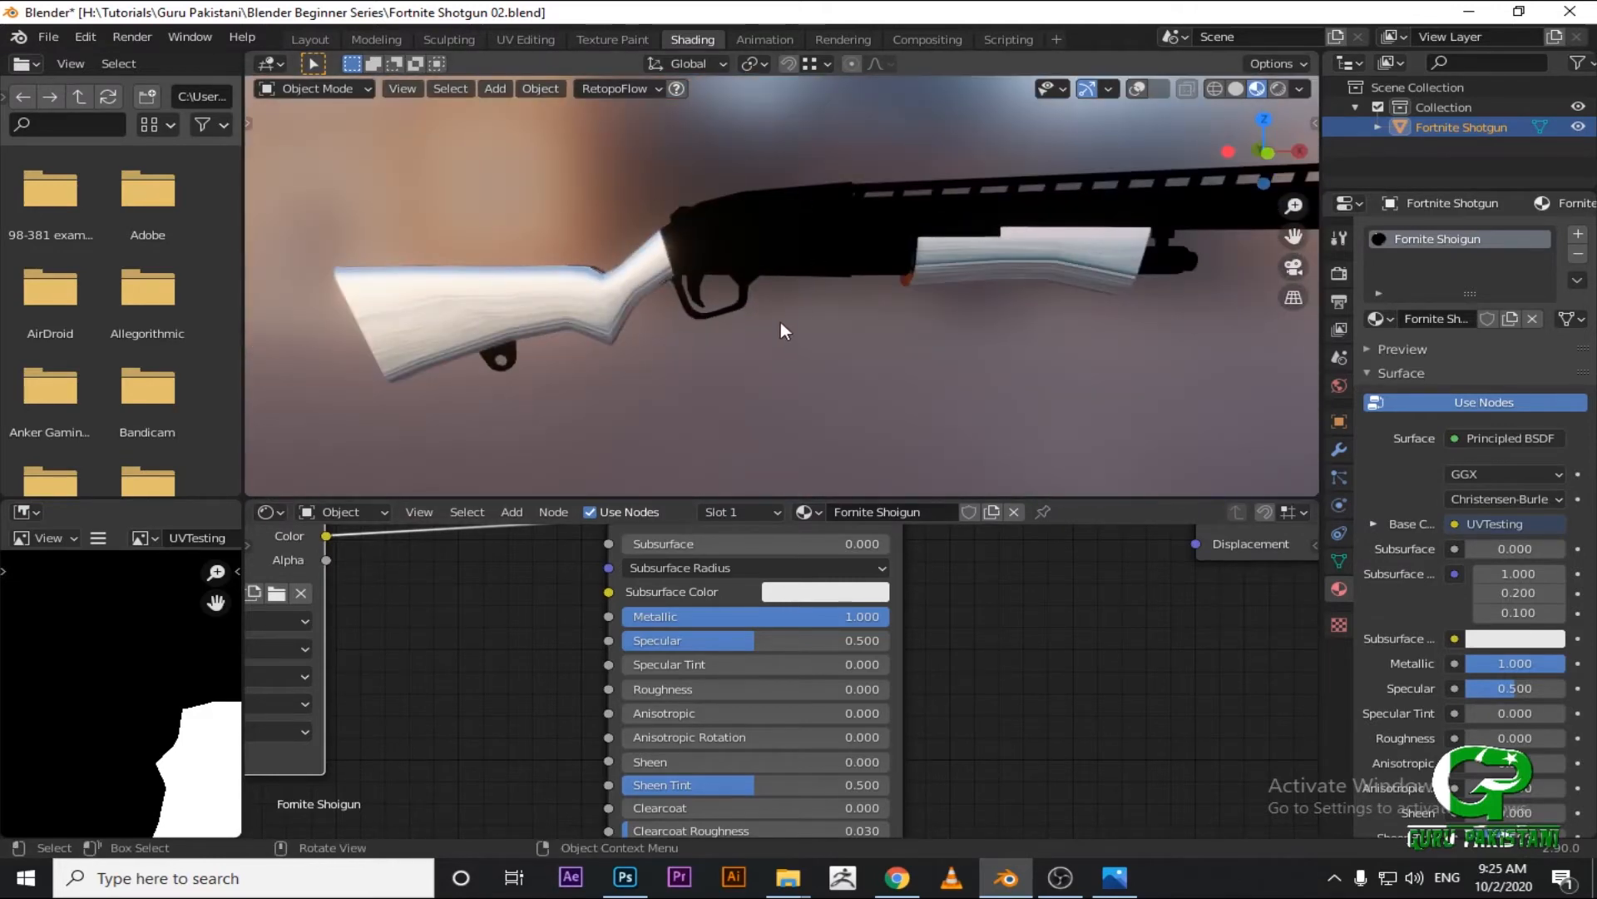
Set the Principled BSDF's Metallic to 0.000 and its Specular to 1.000.
drag(759, 617, 491, 618)
scroll(721, 338, down, 1)
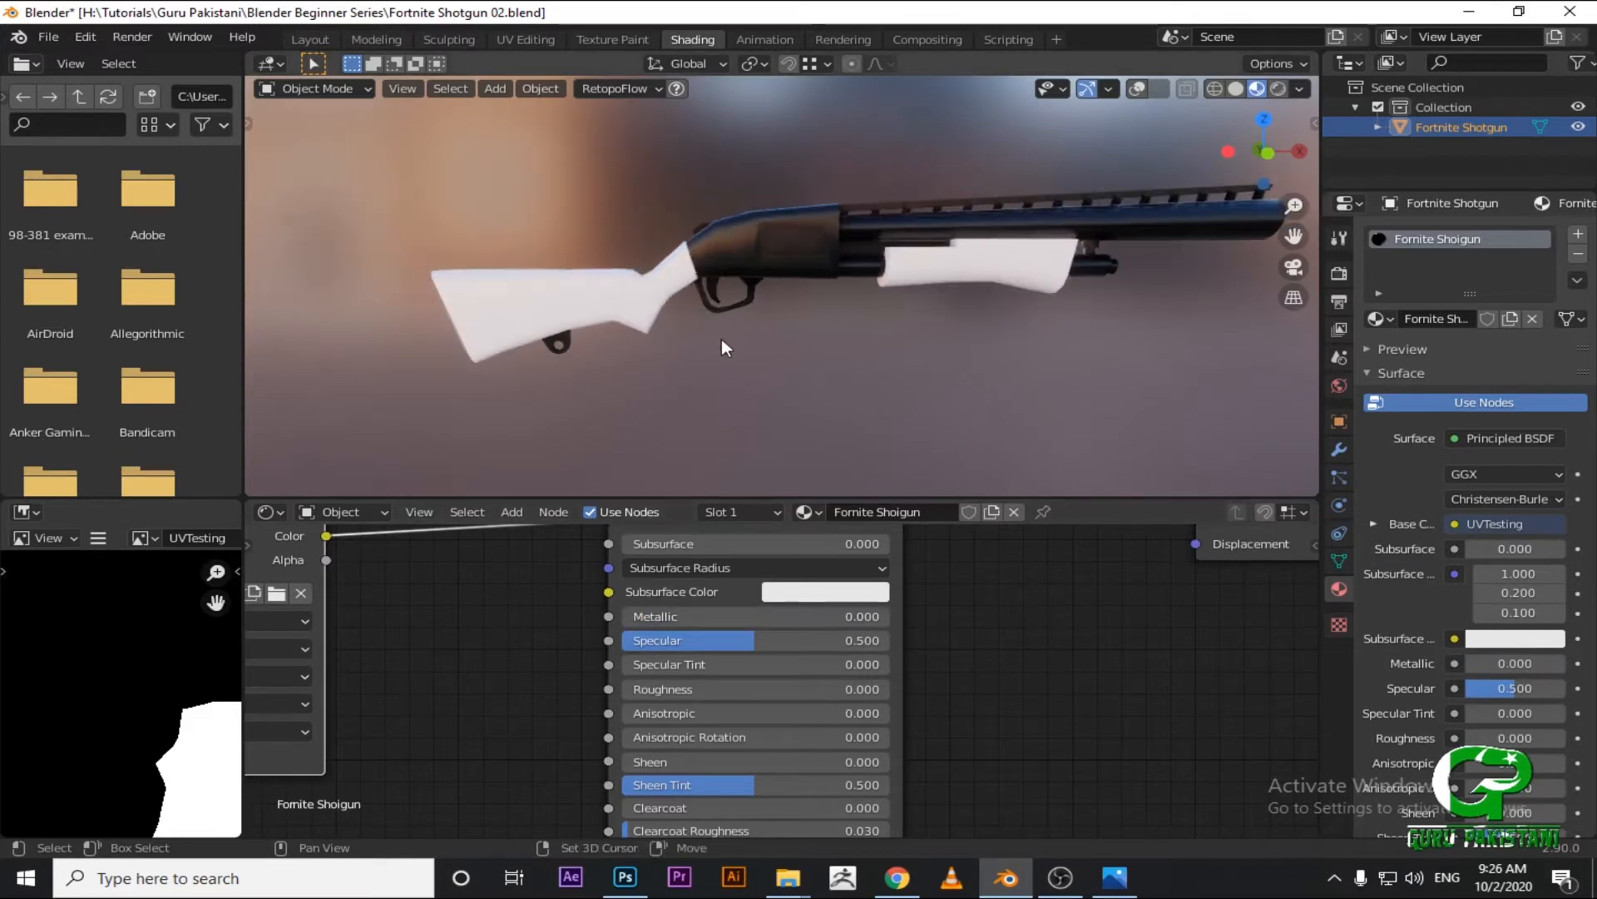
scroll(721, 338, up, 4)
drag(724, 640, 891, 639)
scroll(775, 371, down, 3)
mouse_move(776, 371)
middle_down()
mouse_move(1038, 300)
mouse_move(943, 256)
mouse_move(944, 228)
mouse_move(797, 376)
middle_up()
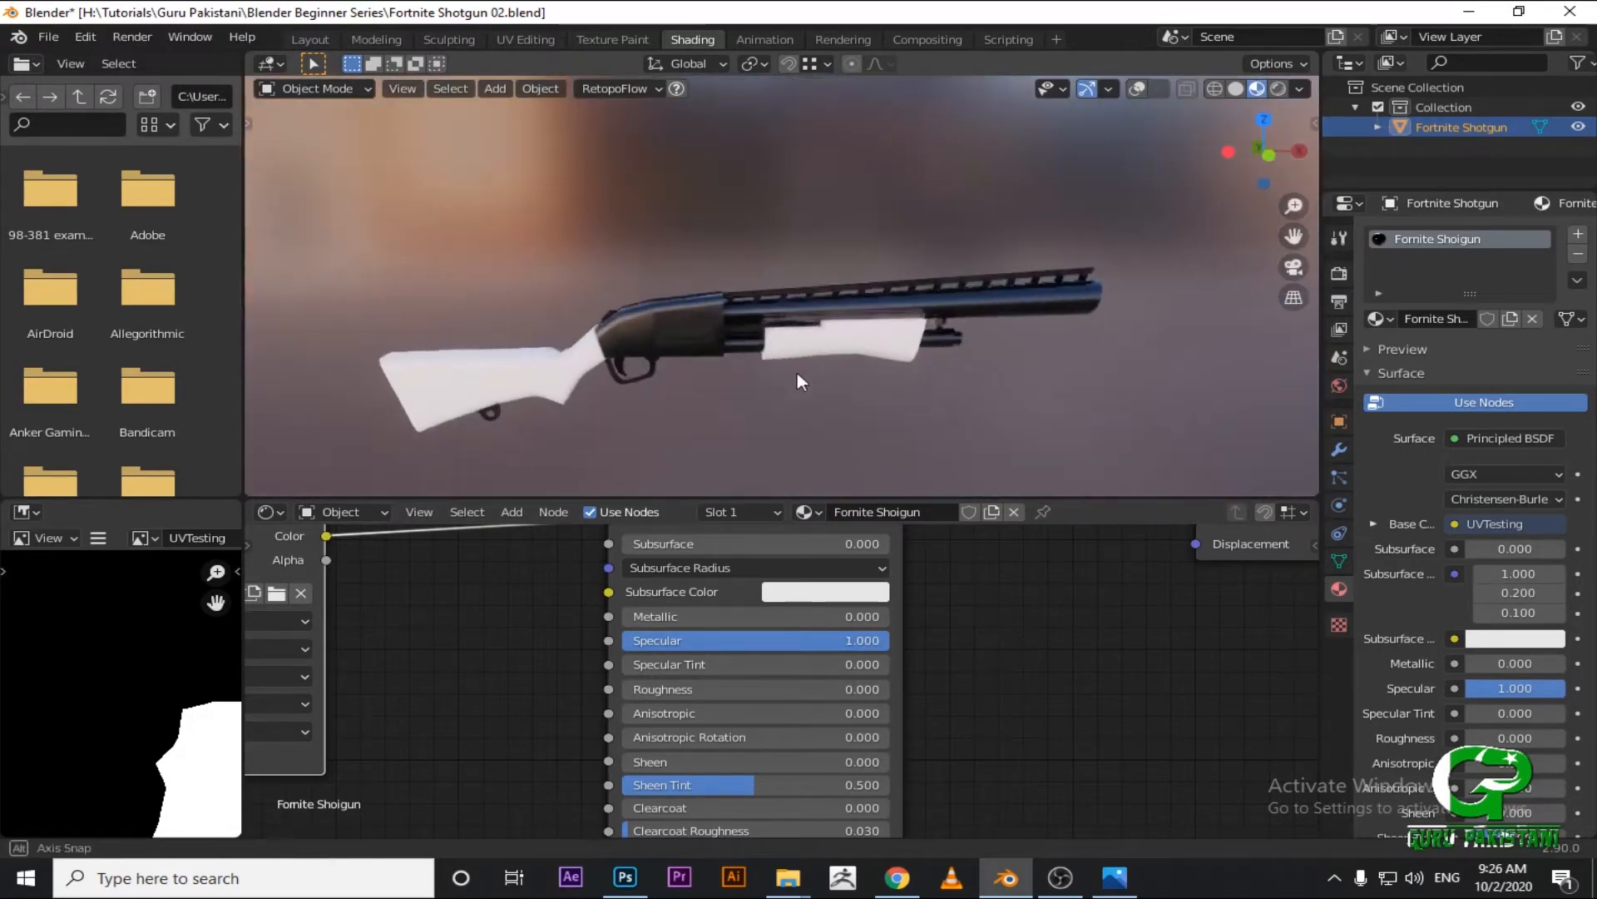
Try Metallic 1.000 with Specular 0.000, return to Metallic 0.000 and Specular 1.000, and inspect the receiver up close.
scroll(797, 375, up, 1)
mouse_move(710, 639)
mouse_down()
mouse_move(581, 638)
mouse_move(727, 616)
mouse_up()
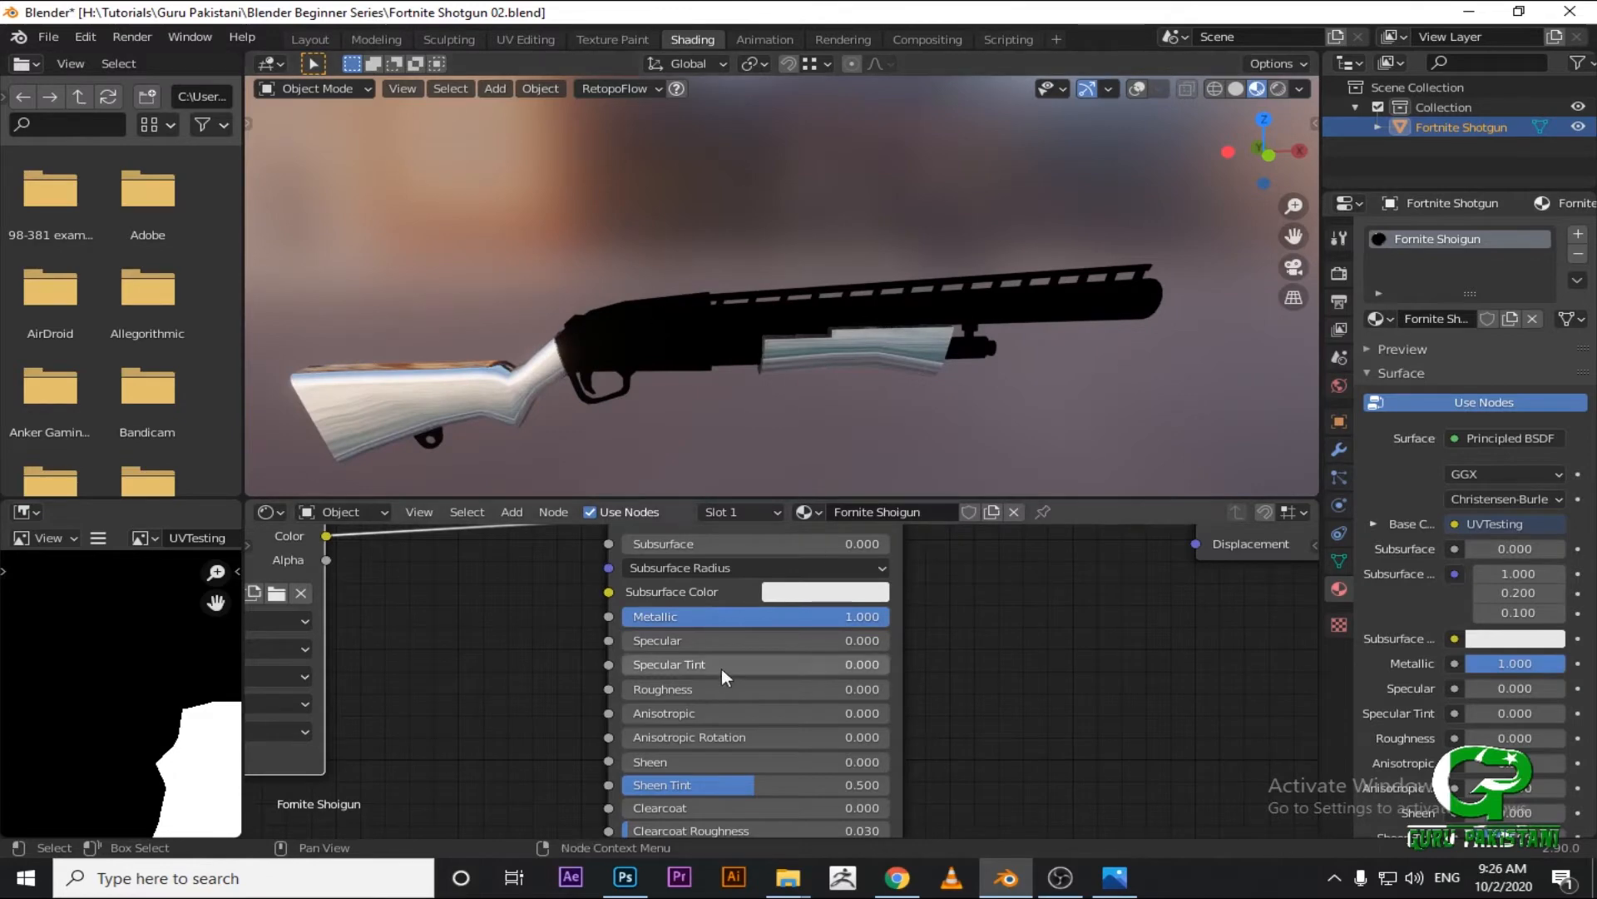
mouse_move(887, 616)
mouse_down()
mouse_move(622, 619)
mouse_move(637, 640)
mouse_move(887, 640)
mouse_up()
middle_drag(823, 345, 989, 358)
middle_drag(912, 237, 797, 347)
scroll(797, 347, up, 4)
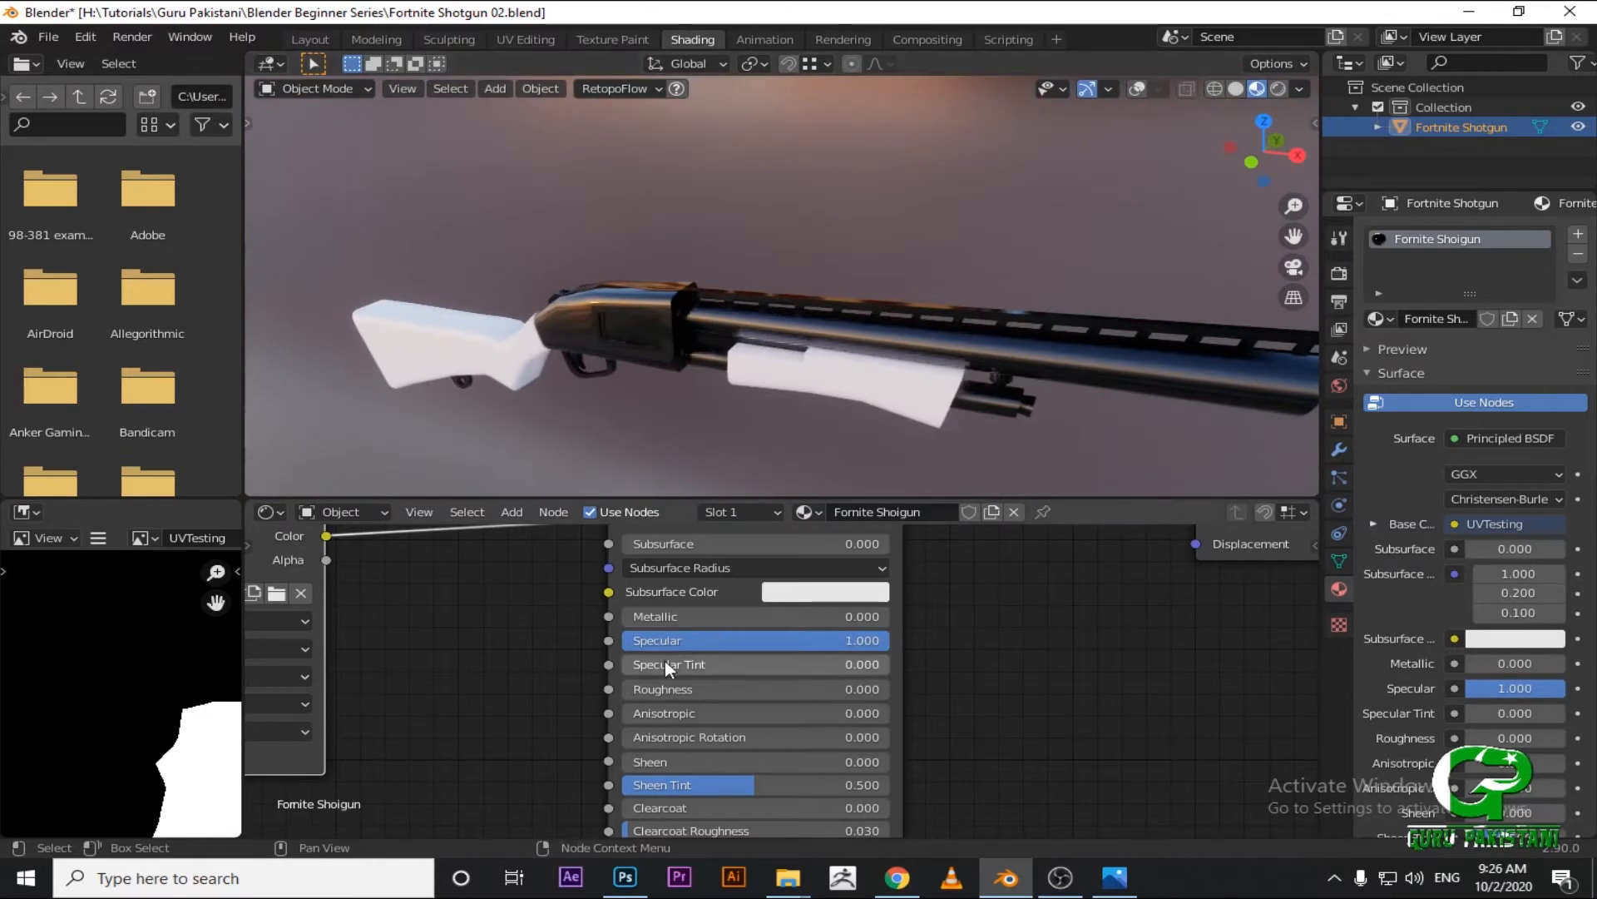
scroll(723, 450, up, 5)
middle_drag(800, 402, 738, 292)
scroll(810, 332, up, 4)
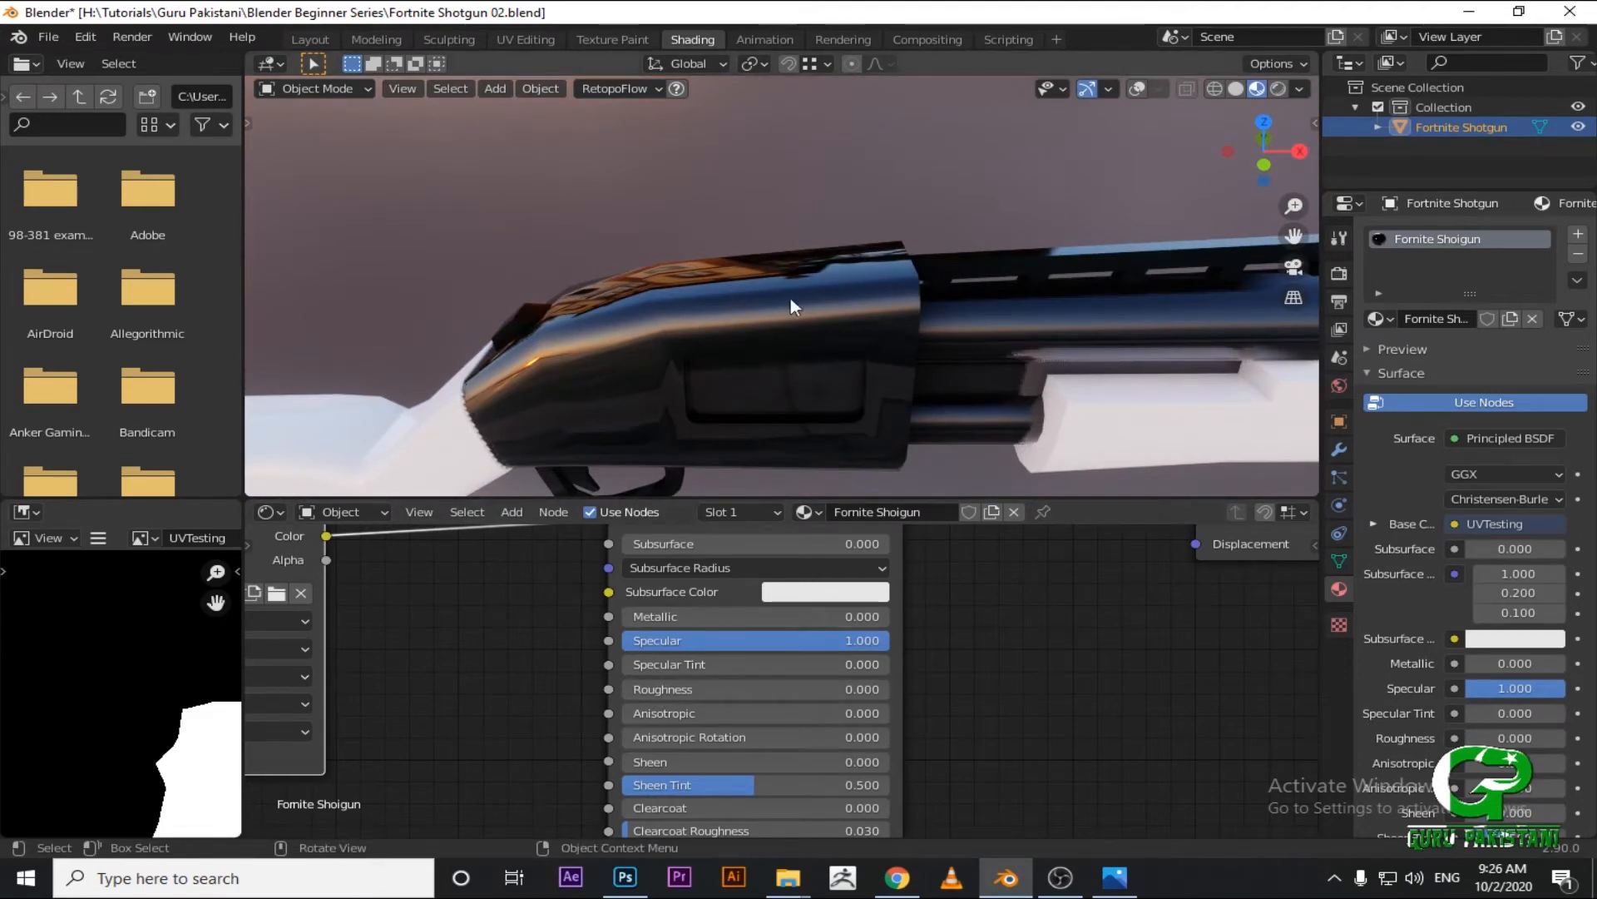
Try Specular Tint at 1.000, return it to 0.000, and leave Roughness at 0.000.
drag(657, 663, 889, 663)
shift+middle_drag(717, 449, 715, 312)
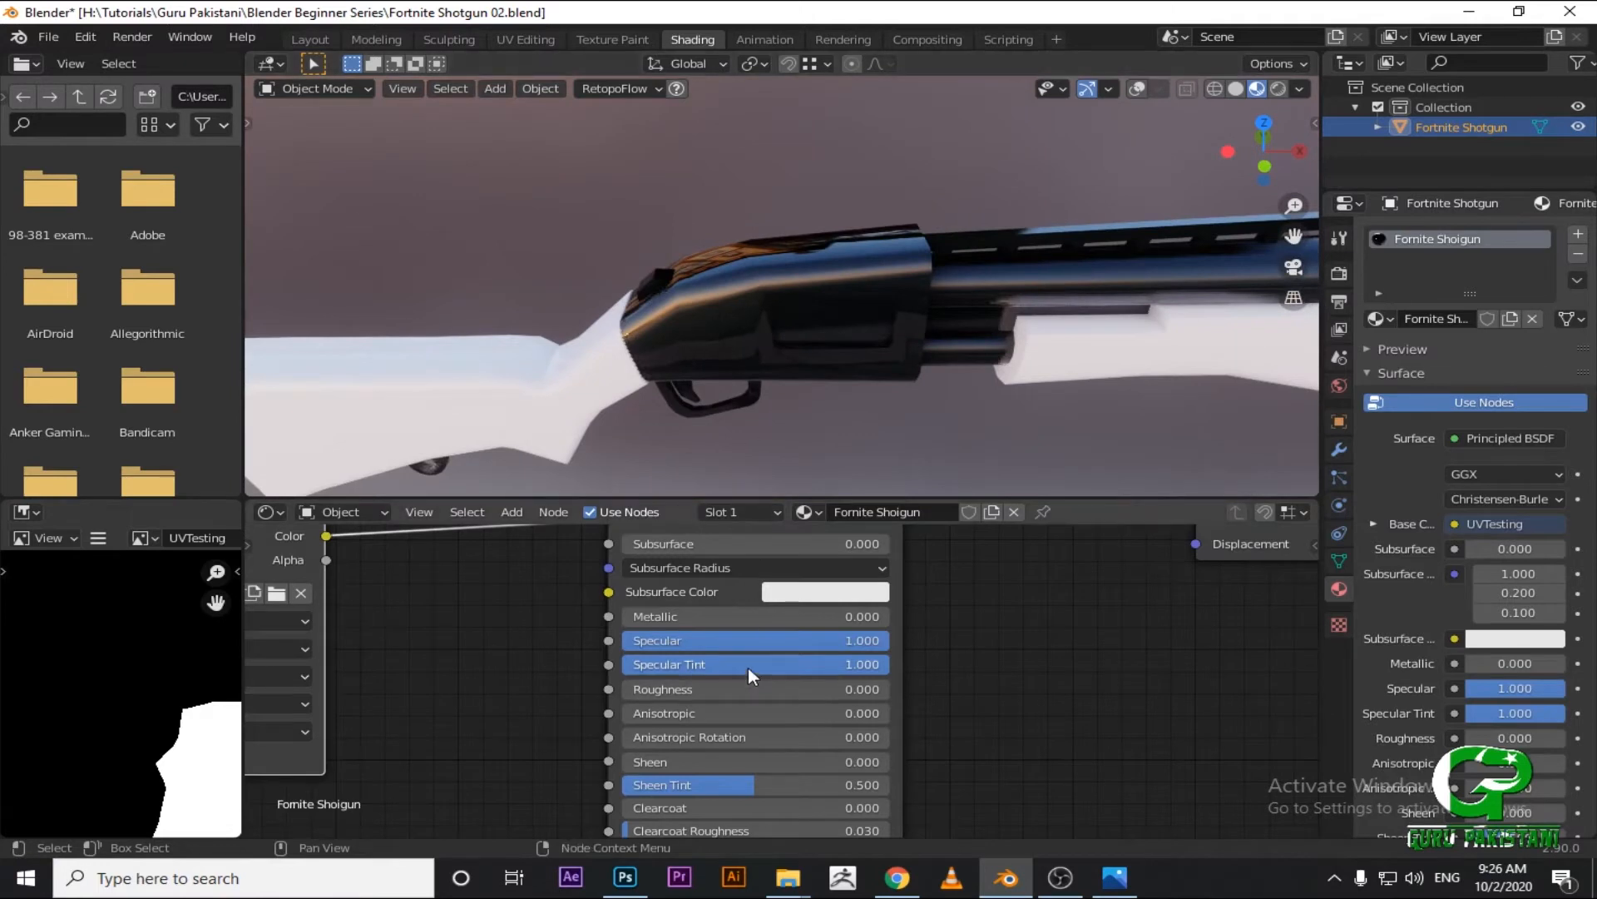
drag(747, 666, 476, 666)
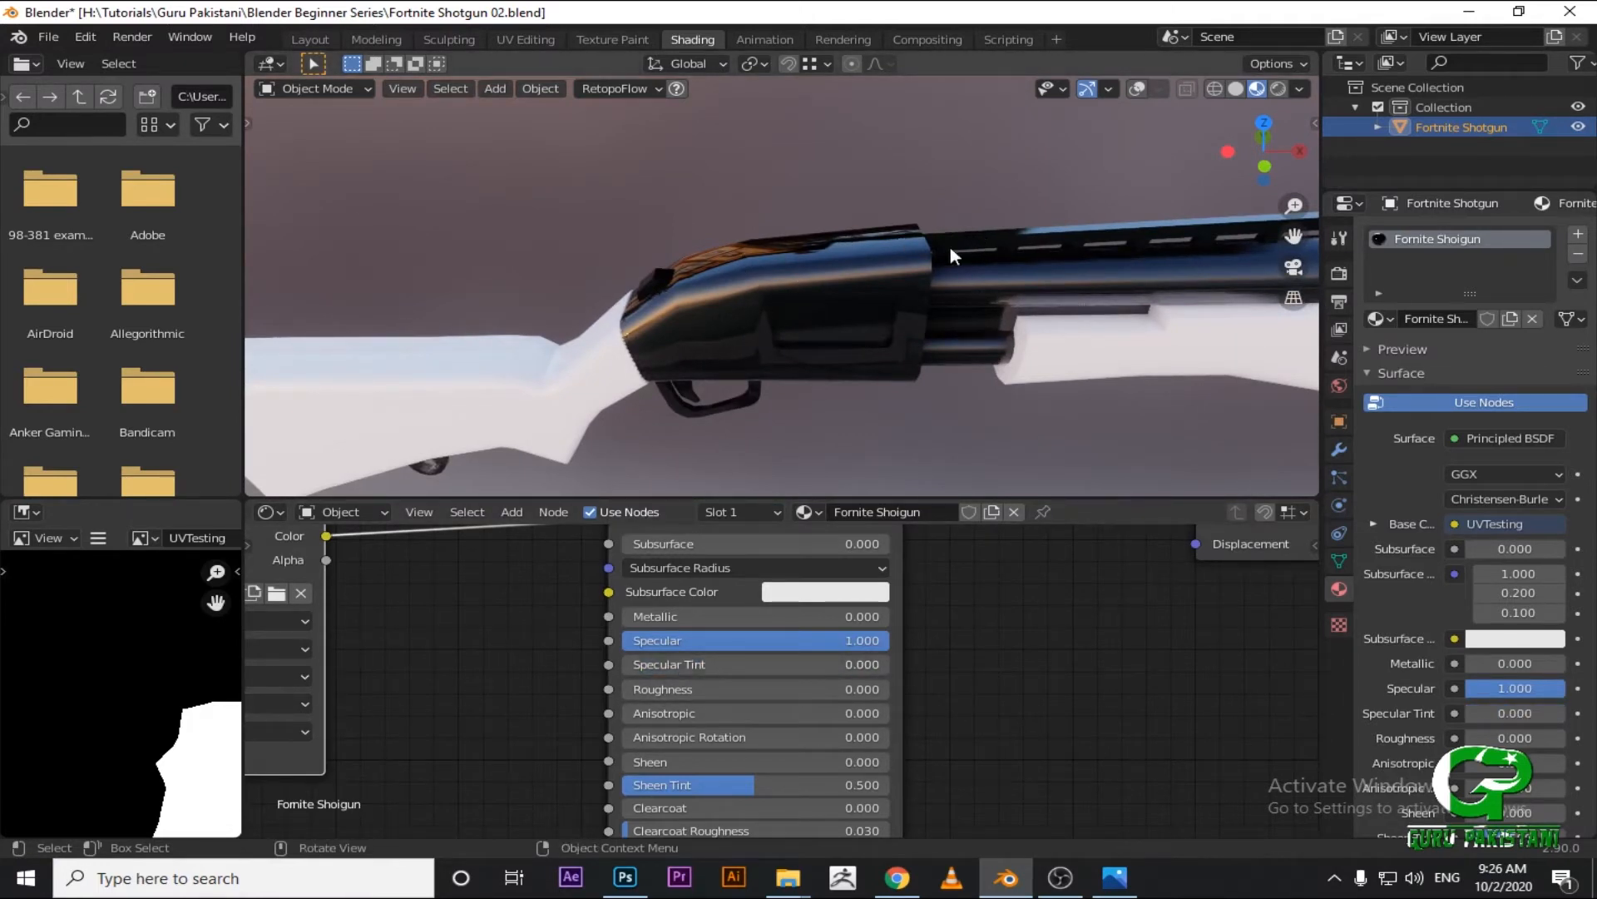
shift+middle_drag(1165, 219, 1095, 229)
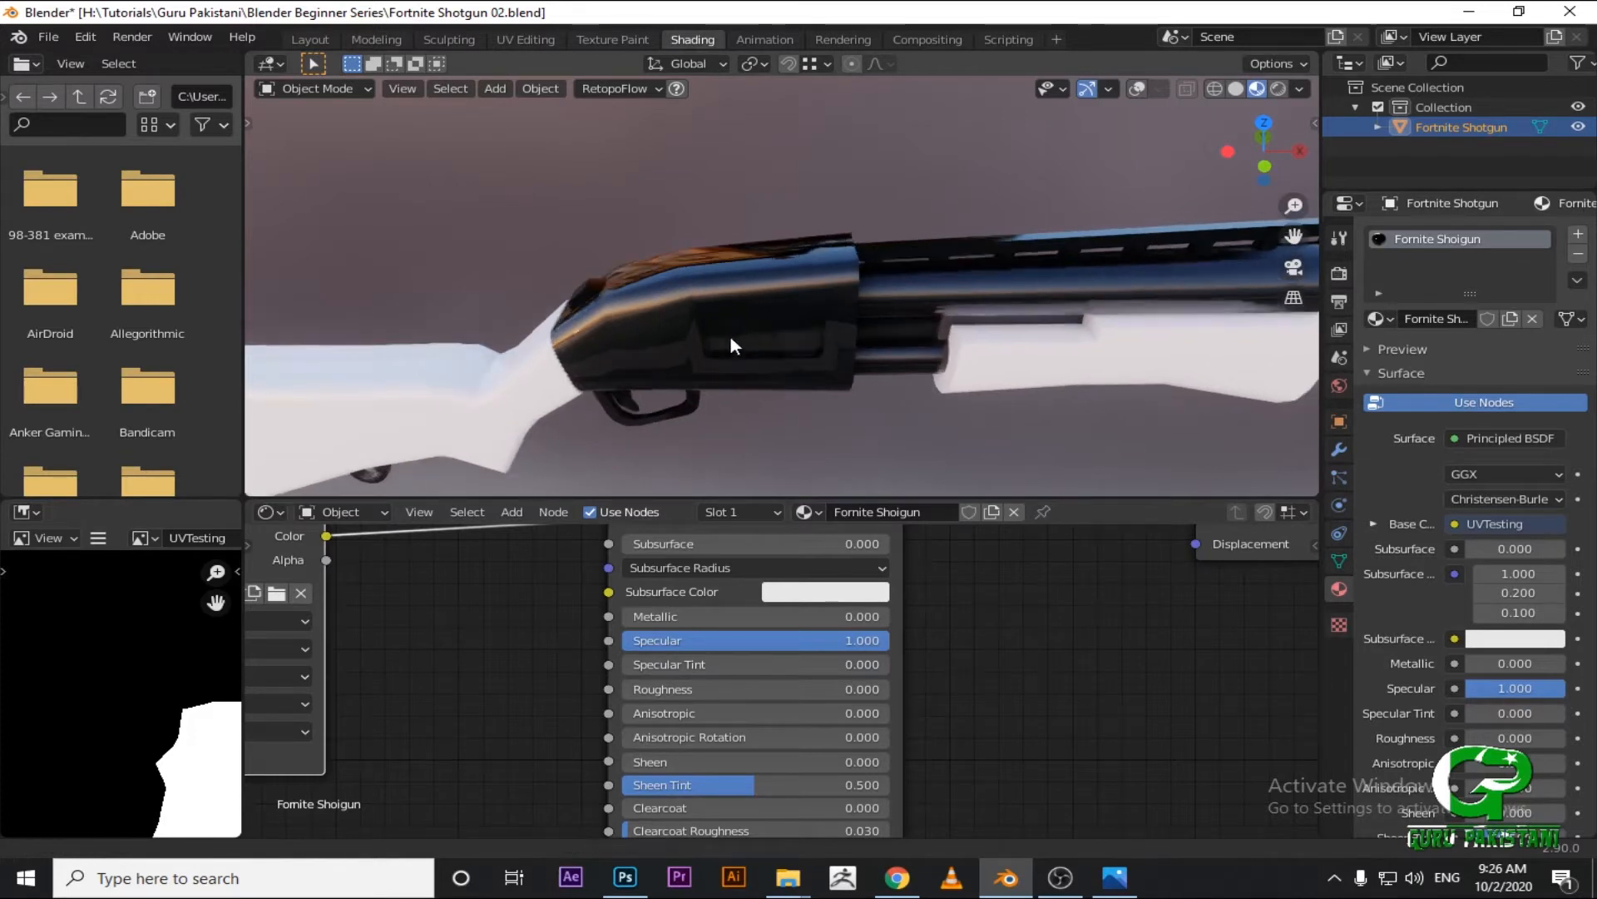
mouse_move(638, 689)
mouse_down()
mouse_move(889, 689)
mouse_move(632, 689)
mouse_up()
Disconnect the UVTesting Color output from Base Color and move the texture node farther from the Principled BSDF node.
middle_drag(678, 748, 662, 607)
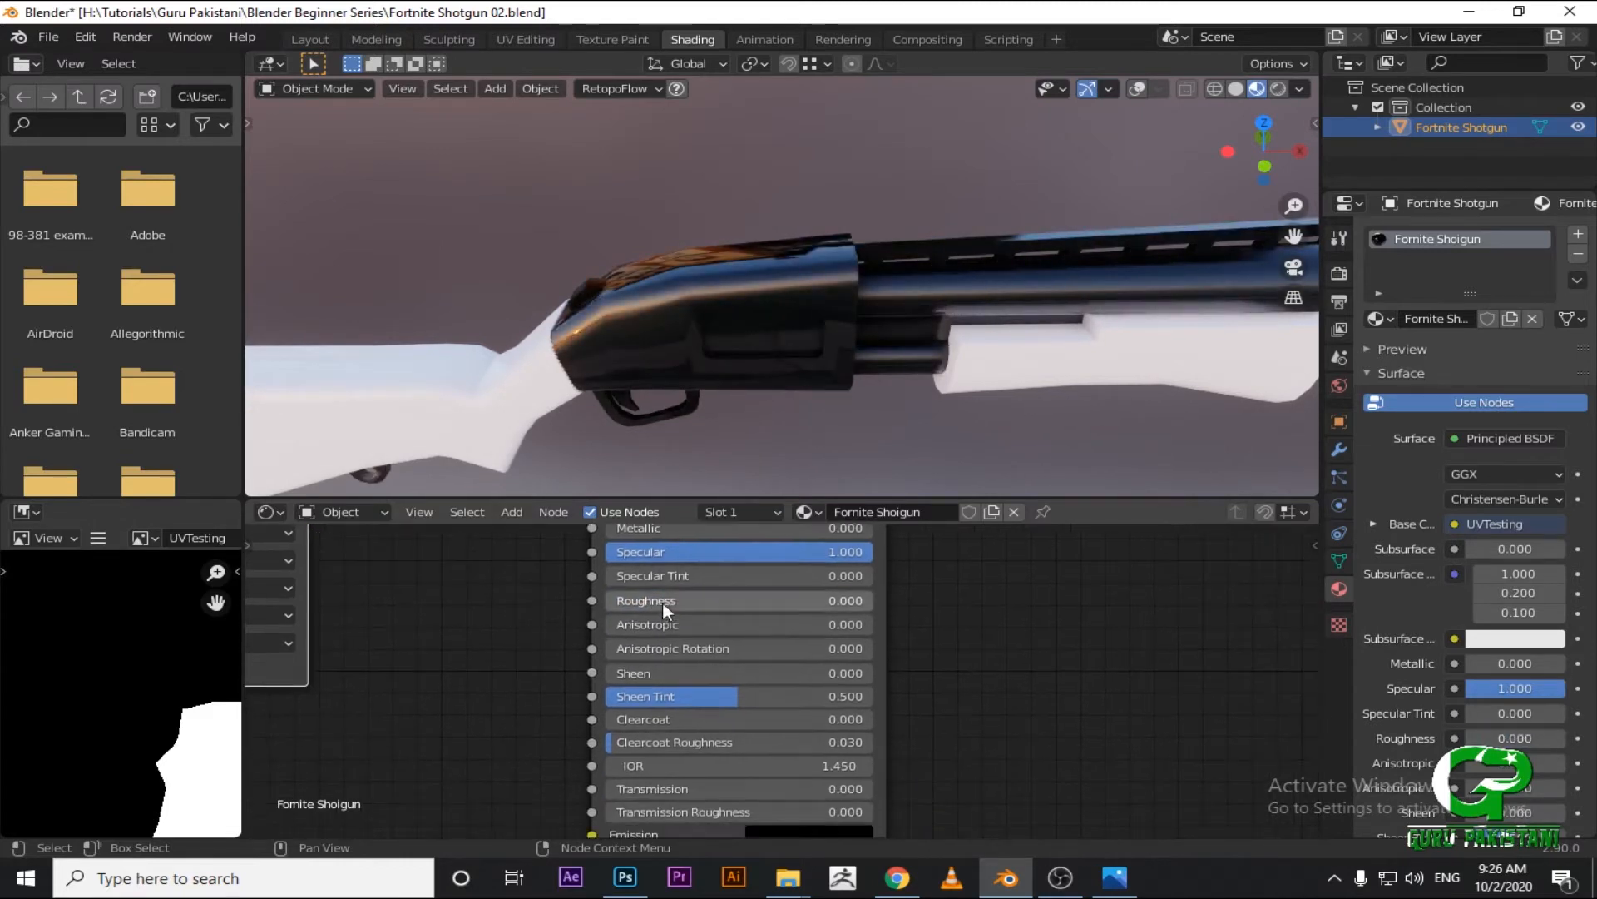
middle_drag(654, 792, 813, 780)
scroll(739, 687, down, 1)
scroll(784, 722, down, 2)
middle_drag(784, 723, 790, 830)
scroll(787, 657, down, 3)
scroll(1031, 715, up, 3)
middle_drag(732, 702, 1053, 693)
scroll(990, 680, down, 2)
drag(954, 589, 797, 644)
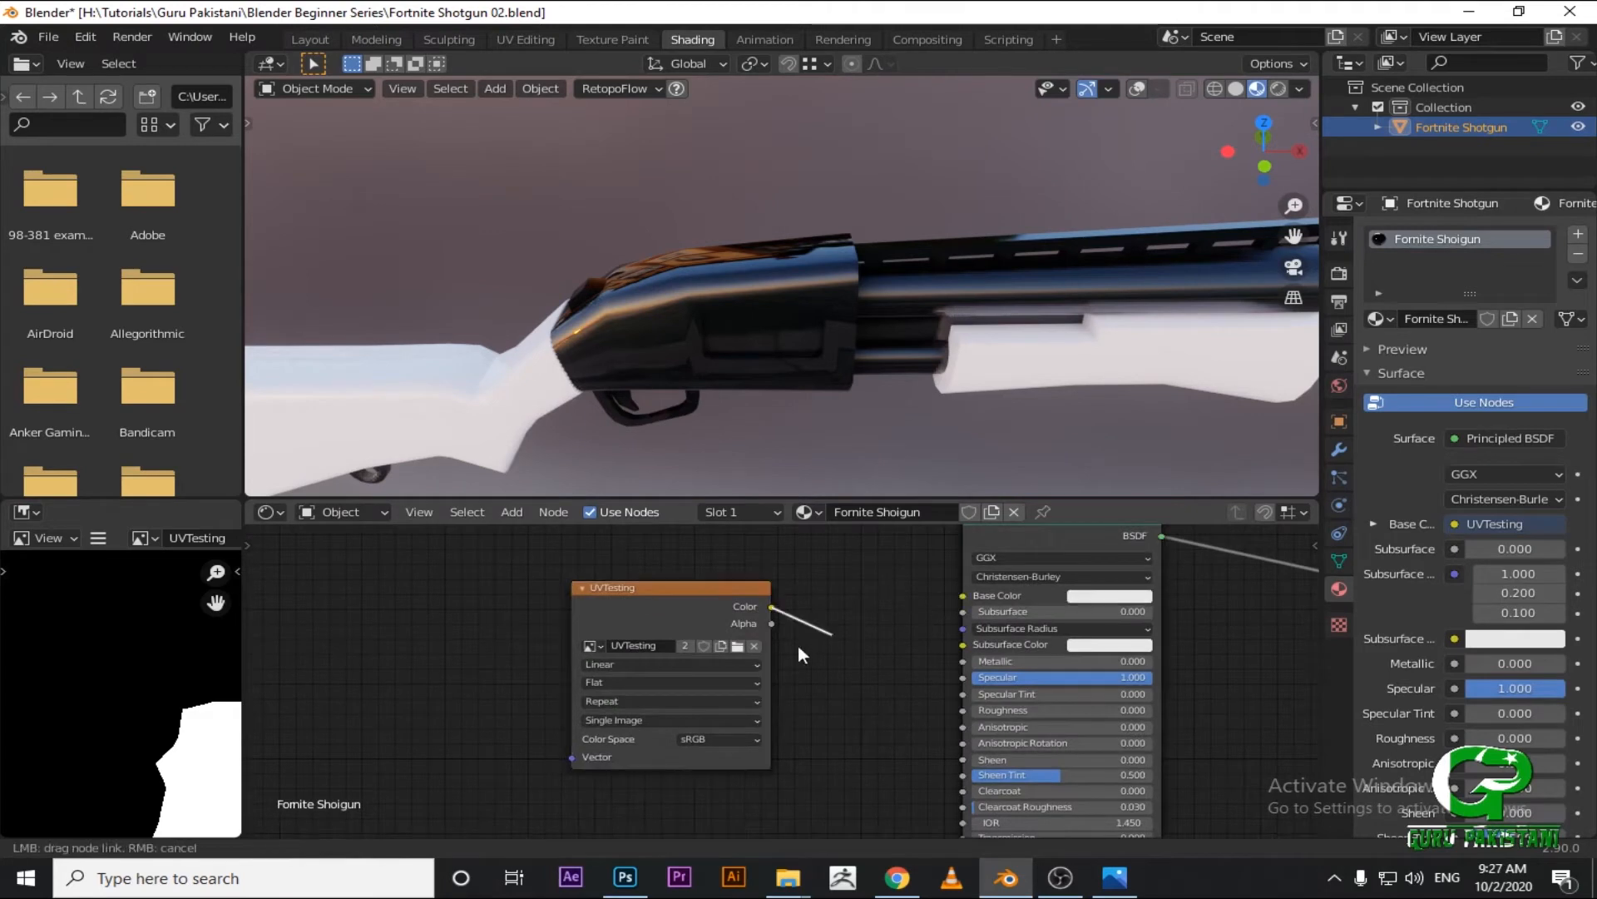
drag(705, 623, 439, 616)
middle_drag(439, 616, 626, 613)
scroll(665, 606, down, 2)
Add a second Image Texture node between the UVTesting and Principled BSDF nodes by searching for "image".
right_click(779, 584)
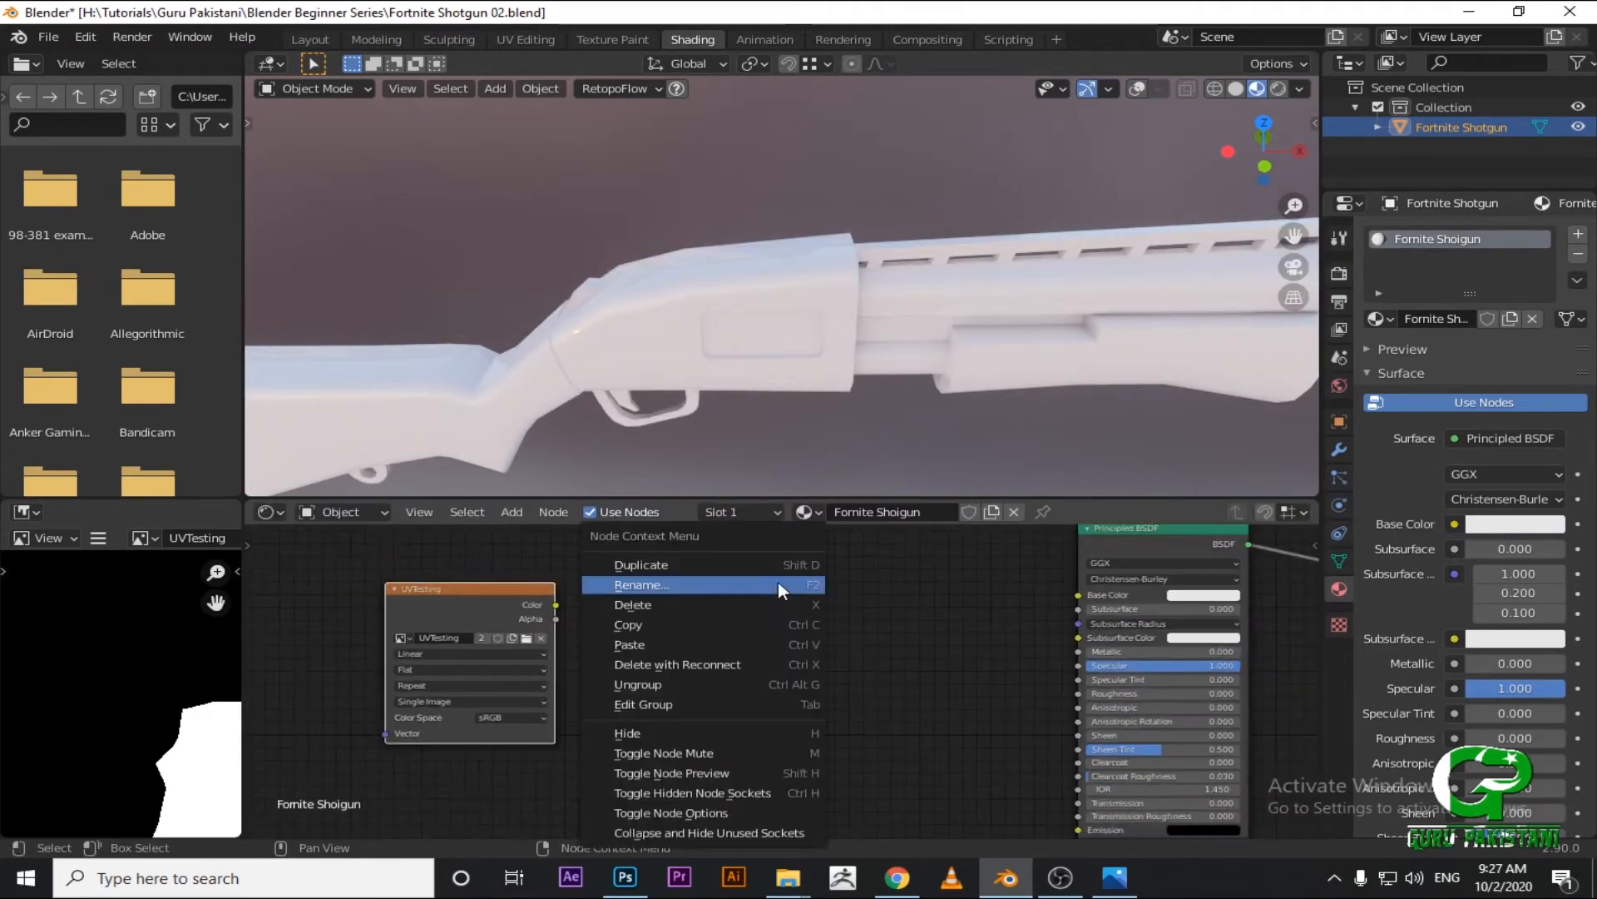
key(Escape)
key(shift+a)
click(675, 592)
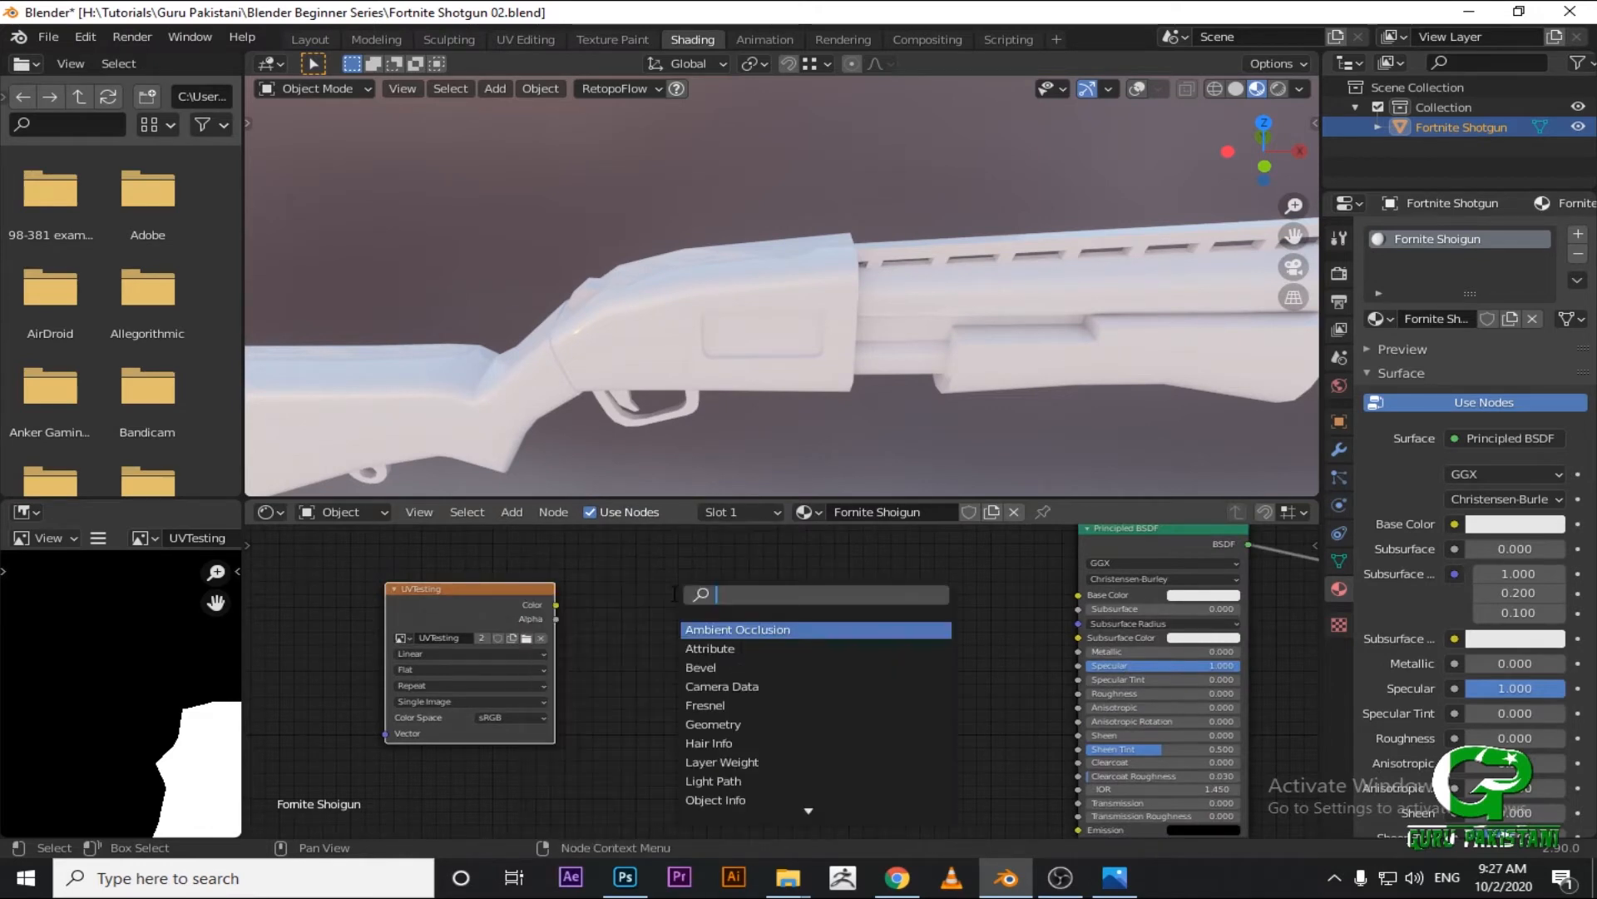
text(image)
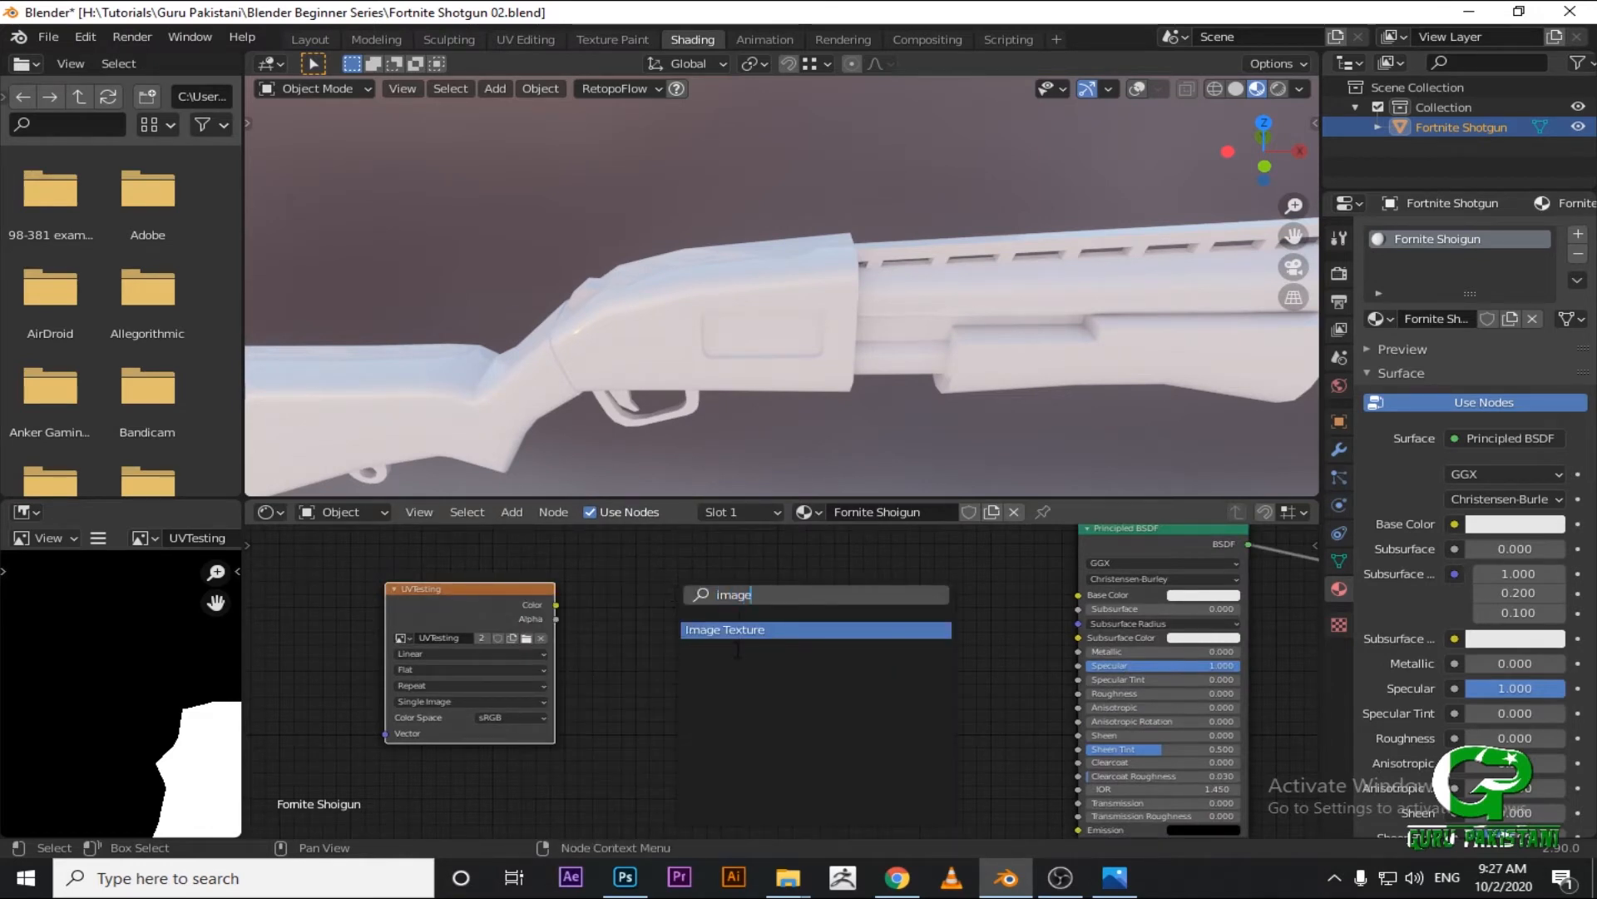
key(Return)
click(732, 582)
Switch to Chrome, search for "cc0textures" in a new tab, and open the CC0 Textures website.
click(897, 878)
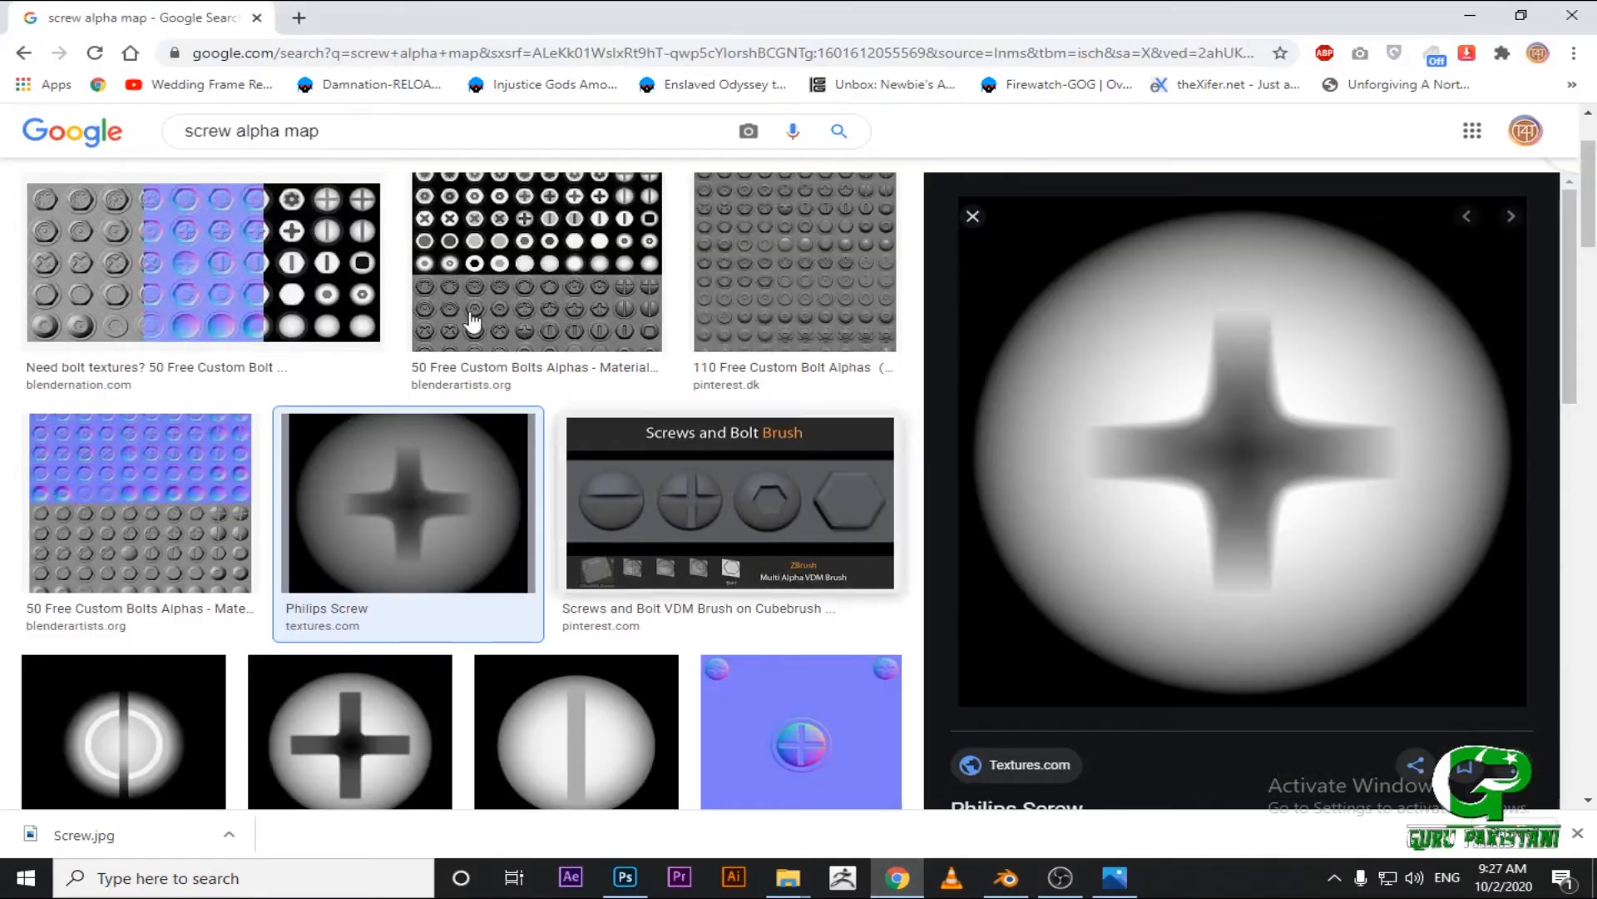
click(299, 17)
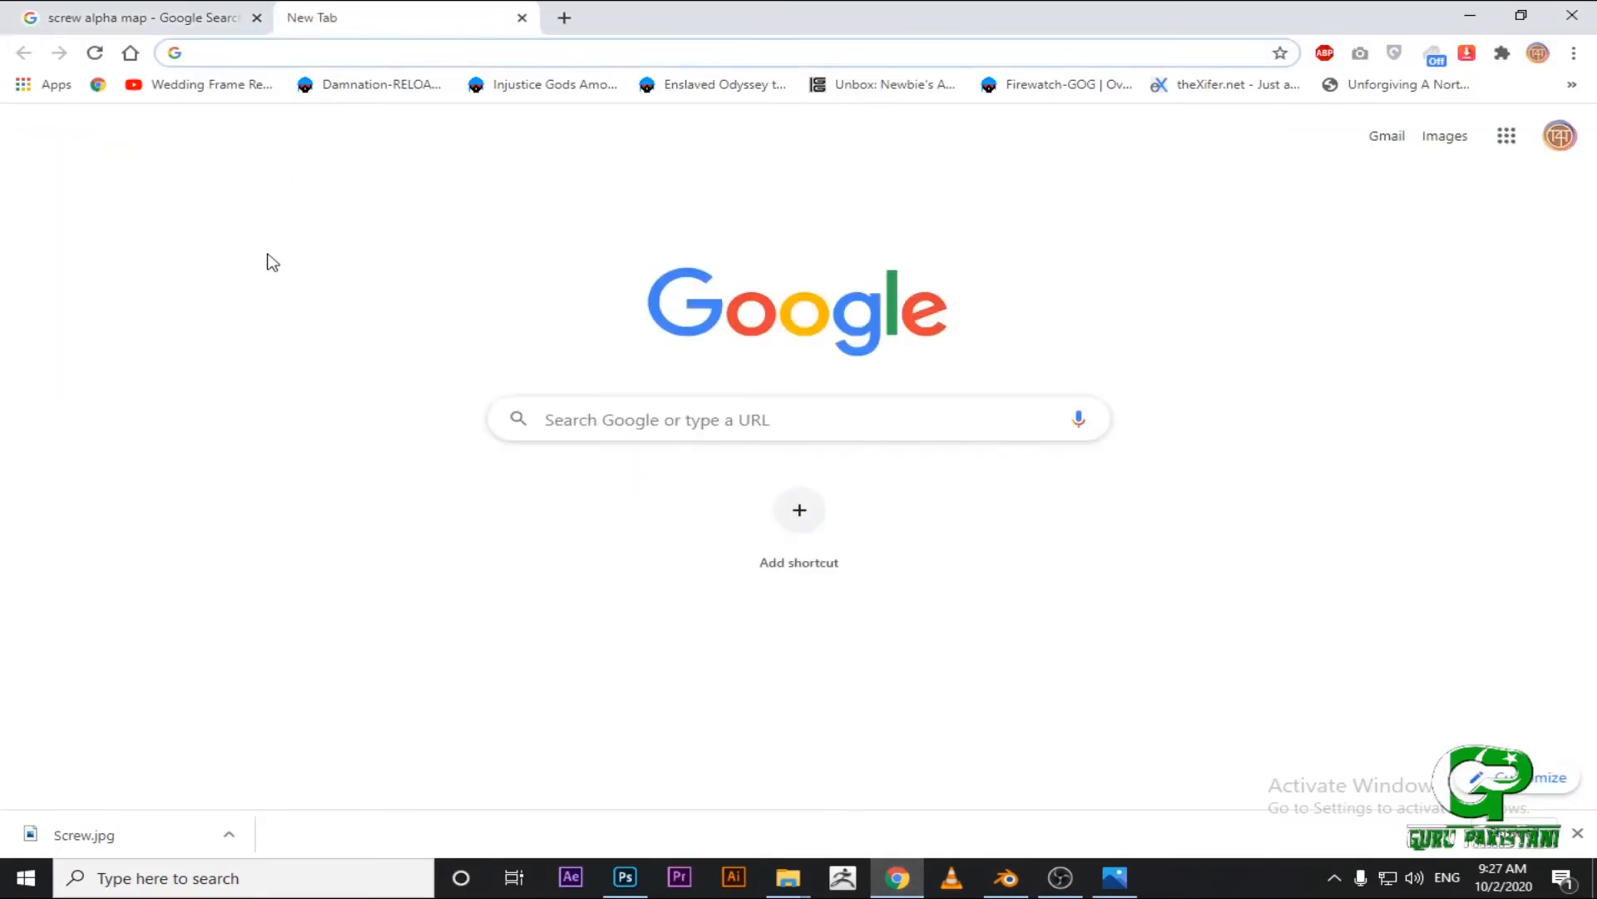
text(ccote)
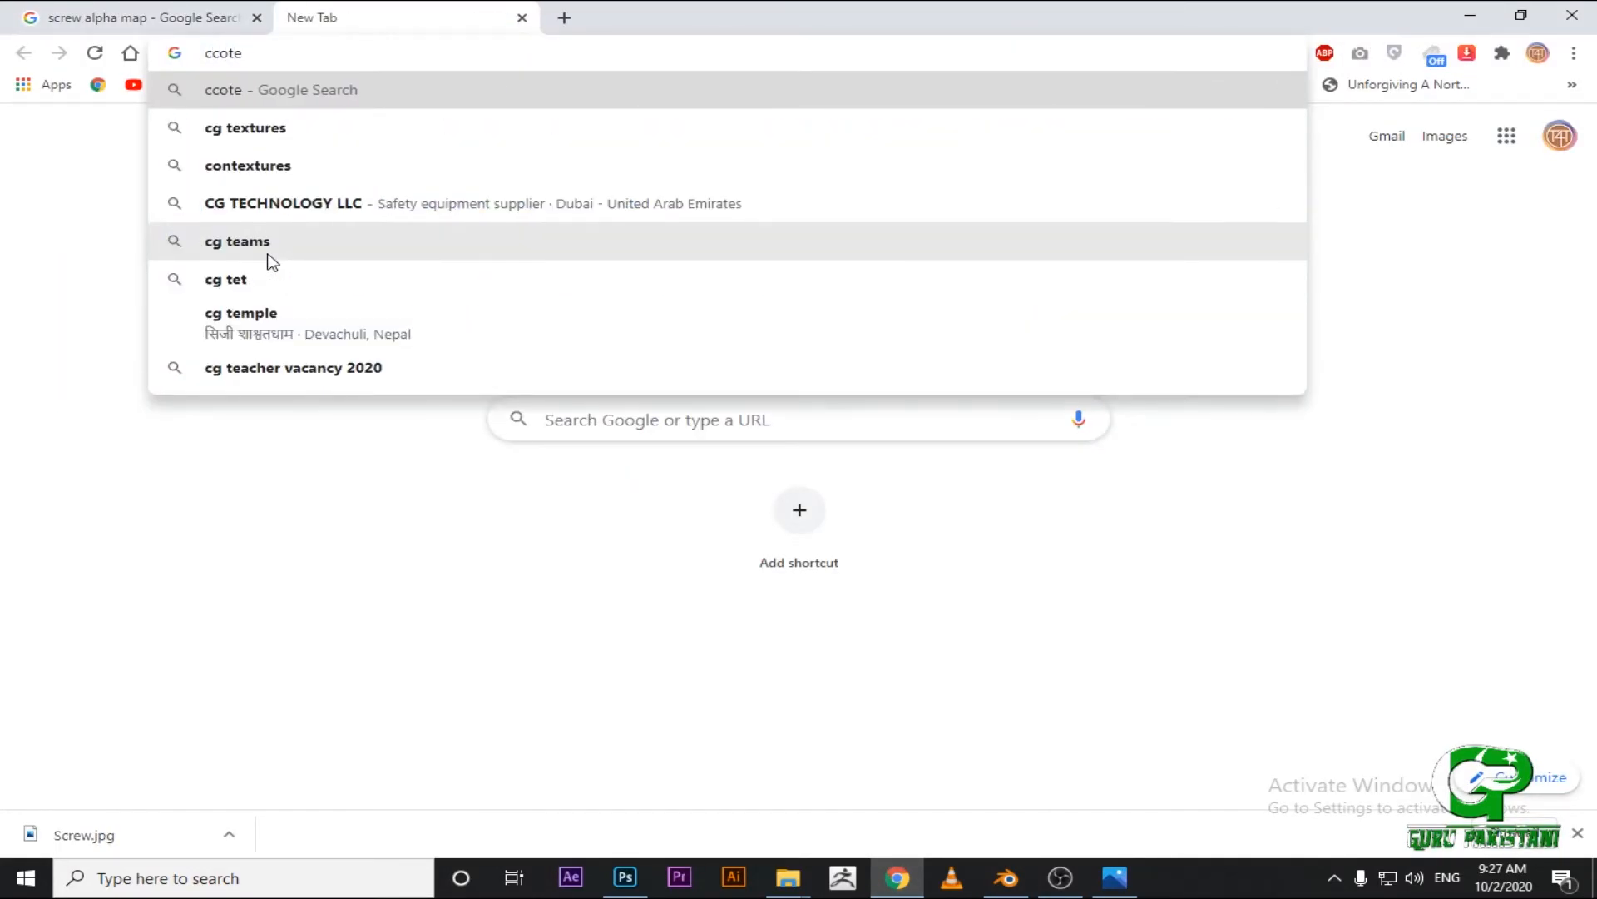
text(xt)
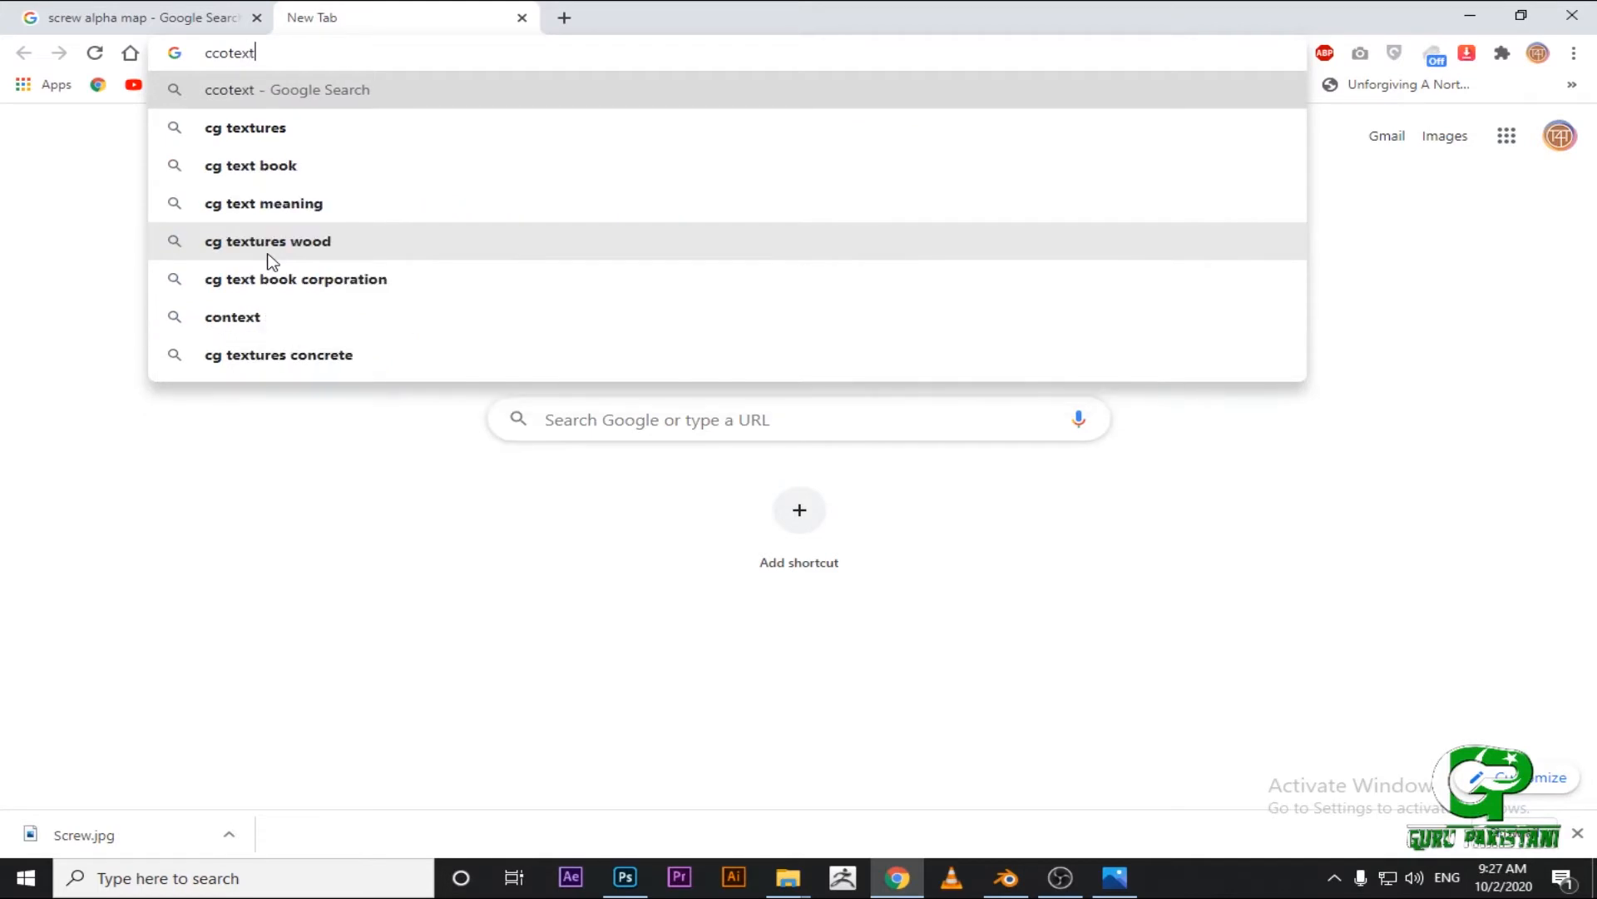
text(ures)
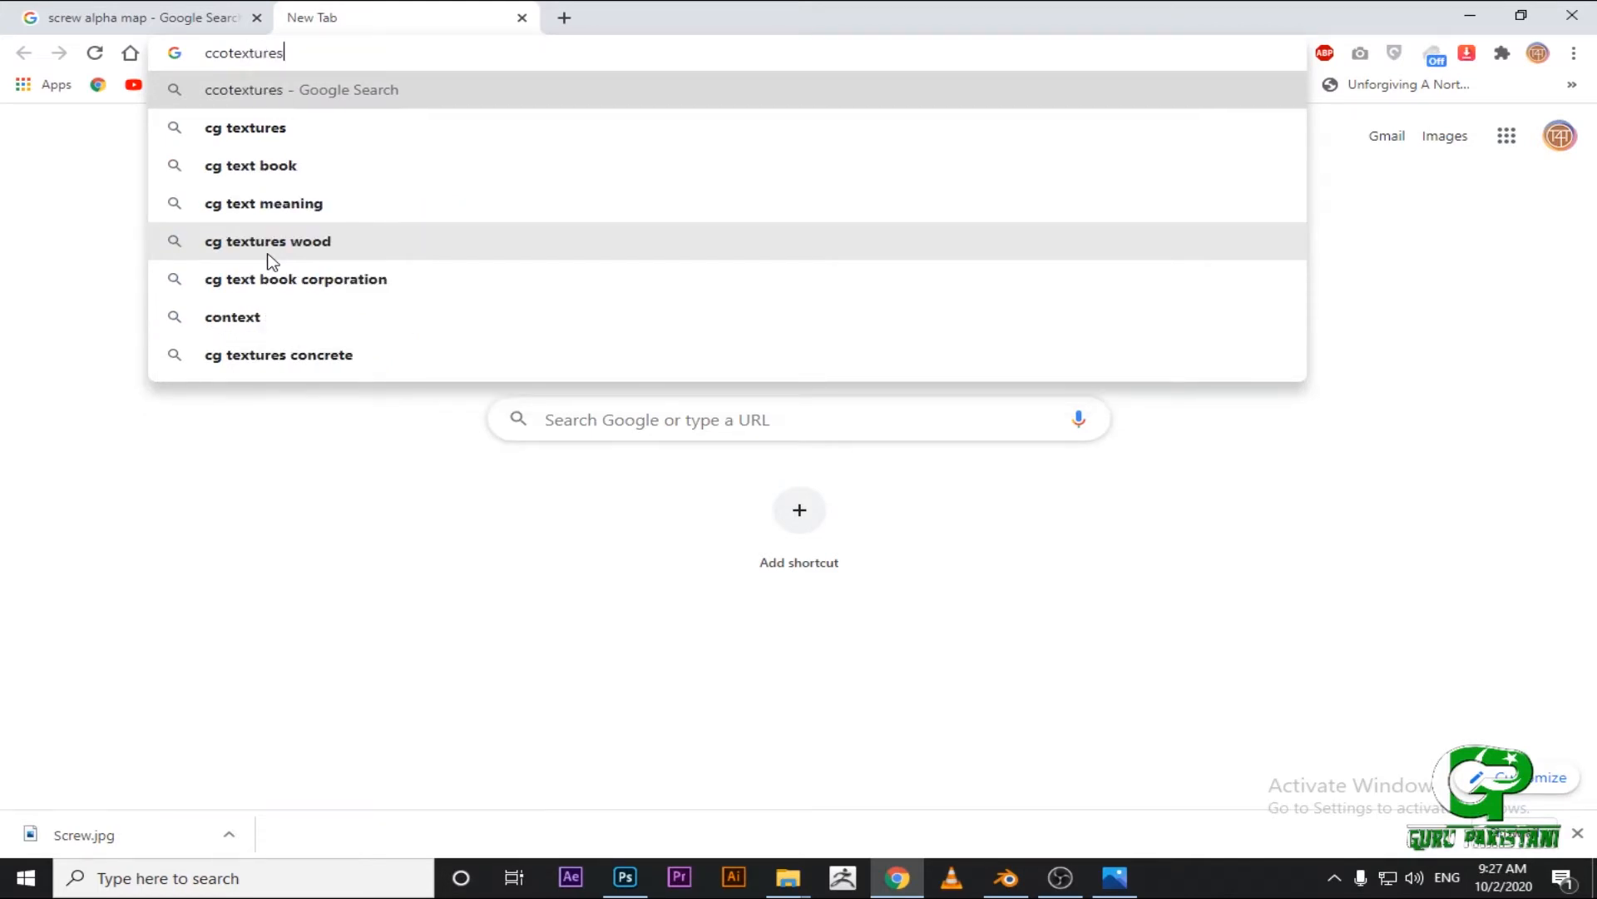
key(BackSpace)
text(0)
key(Return)
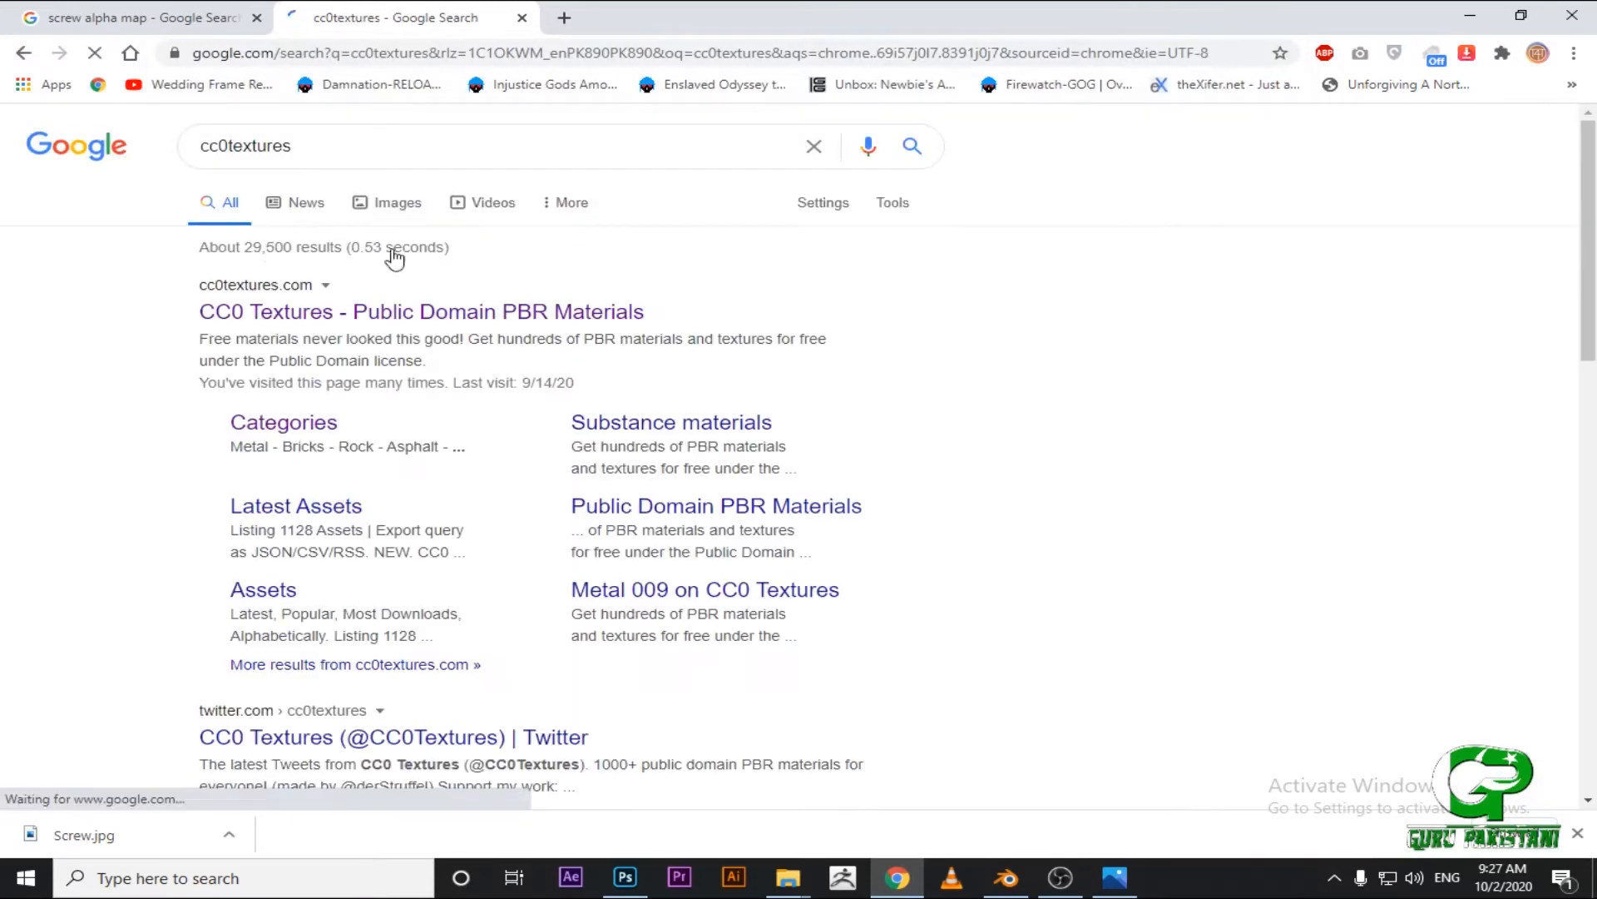
click(376, 311)
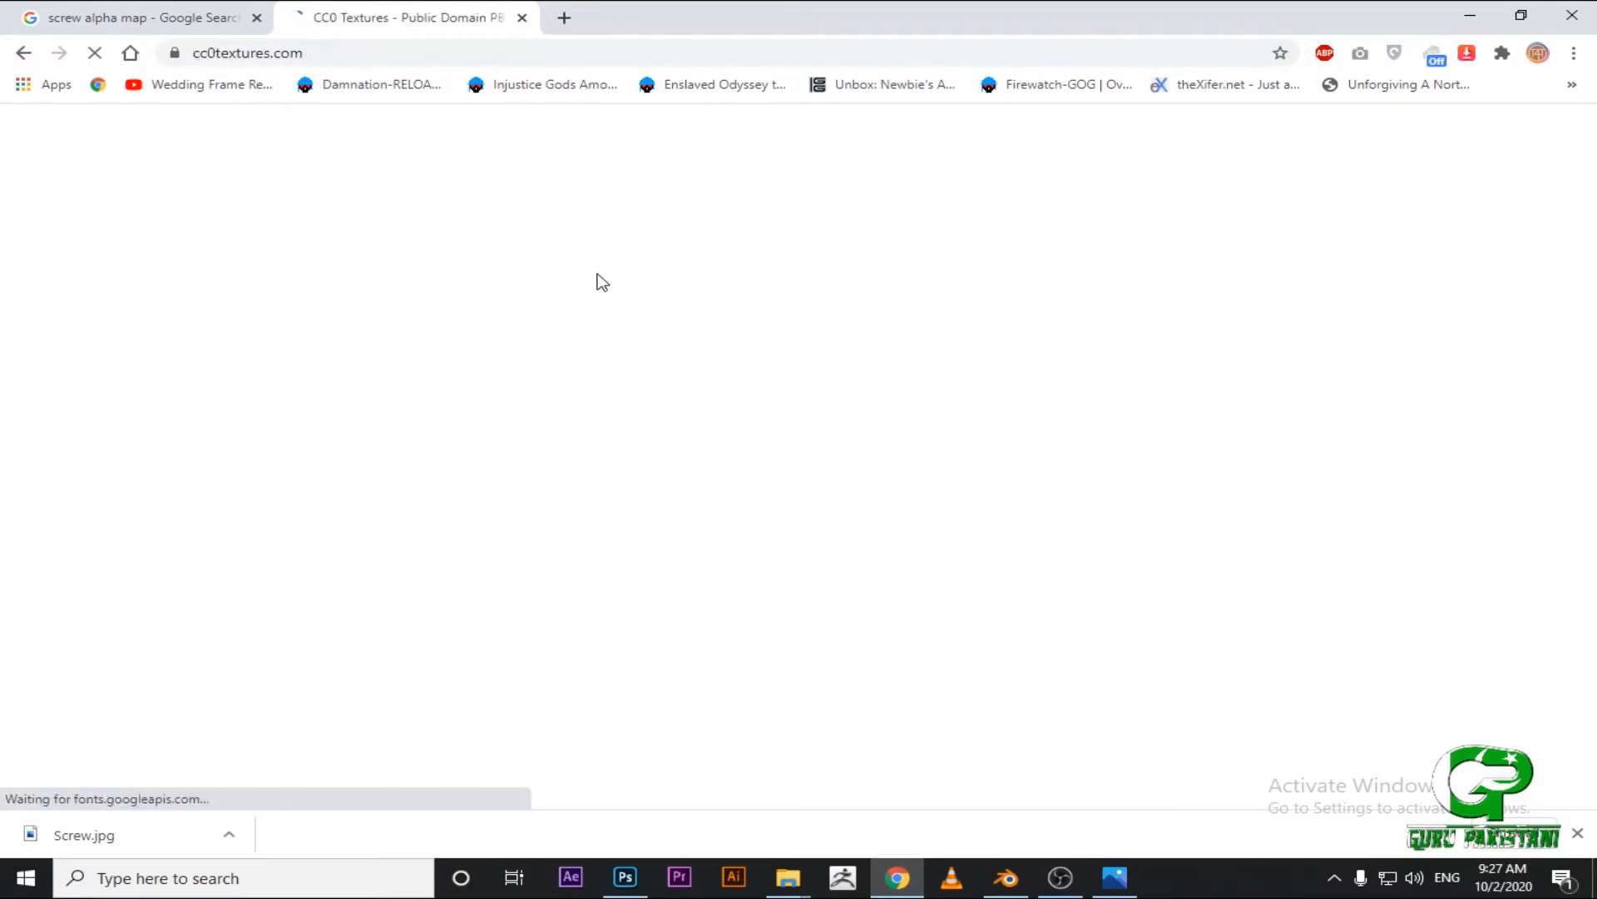
Look over the CC0 Textures home page and open its list of popular assets.
scroll(526, 511, down, 10)
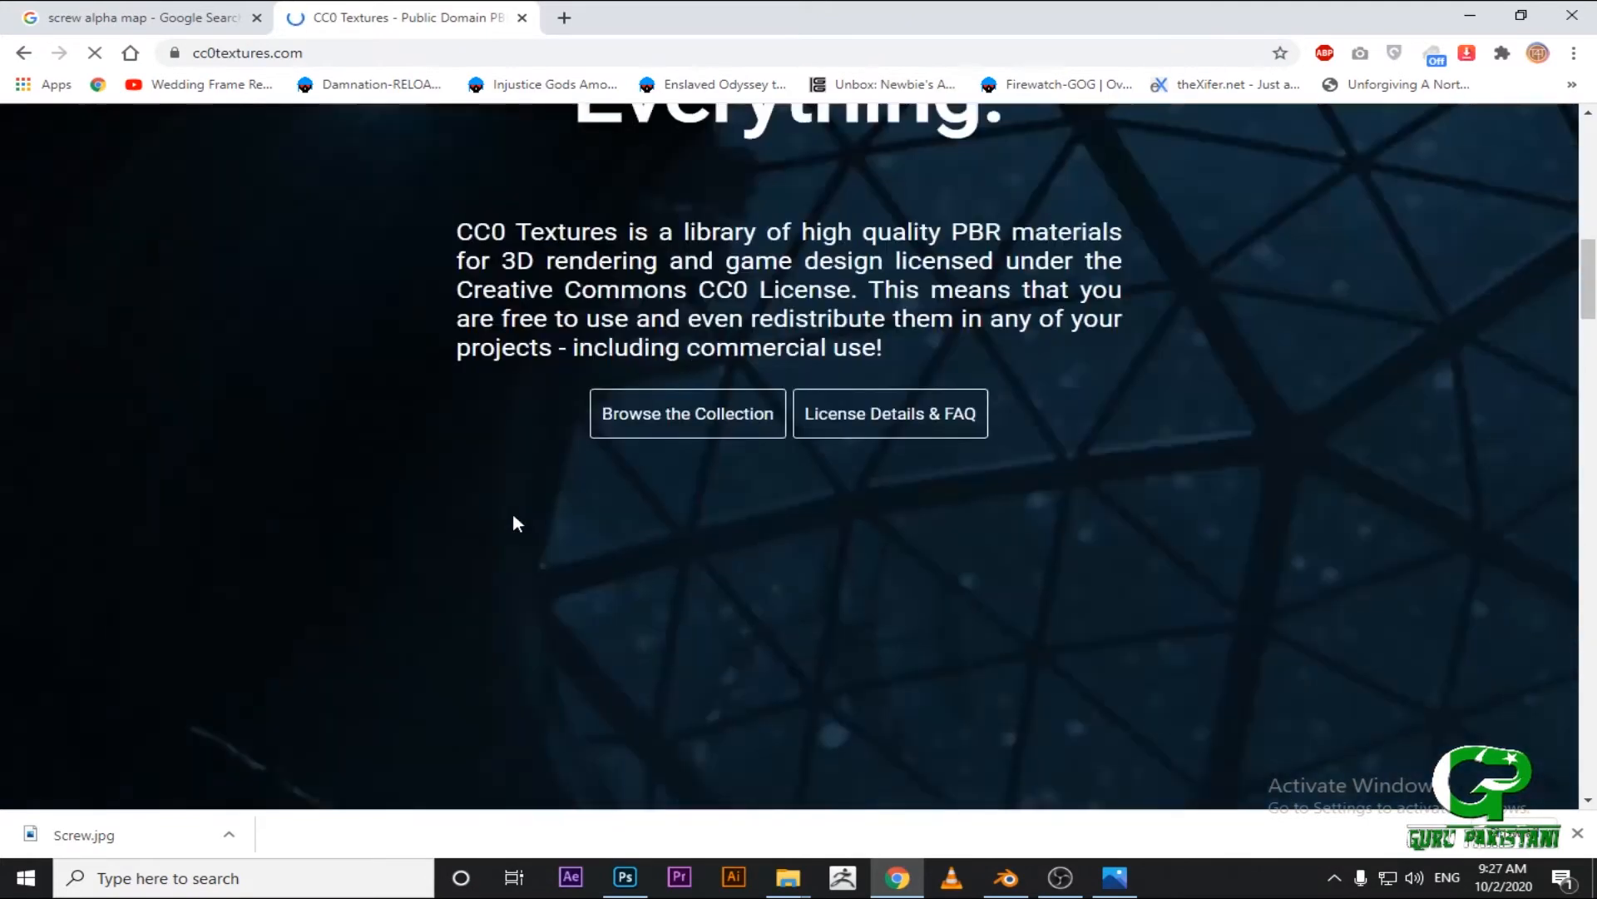
scroll(513, 514, down, 15)
scroll(513, 493, up, 20)
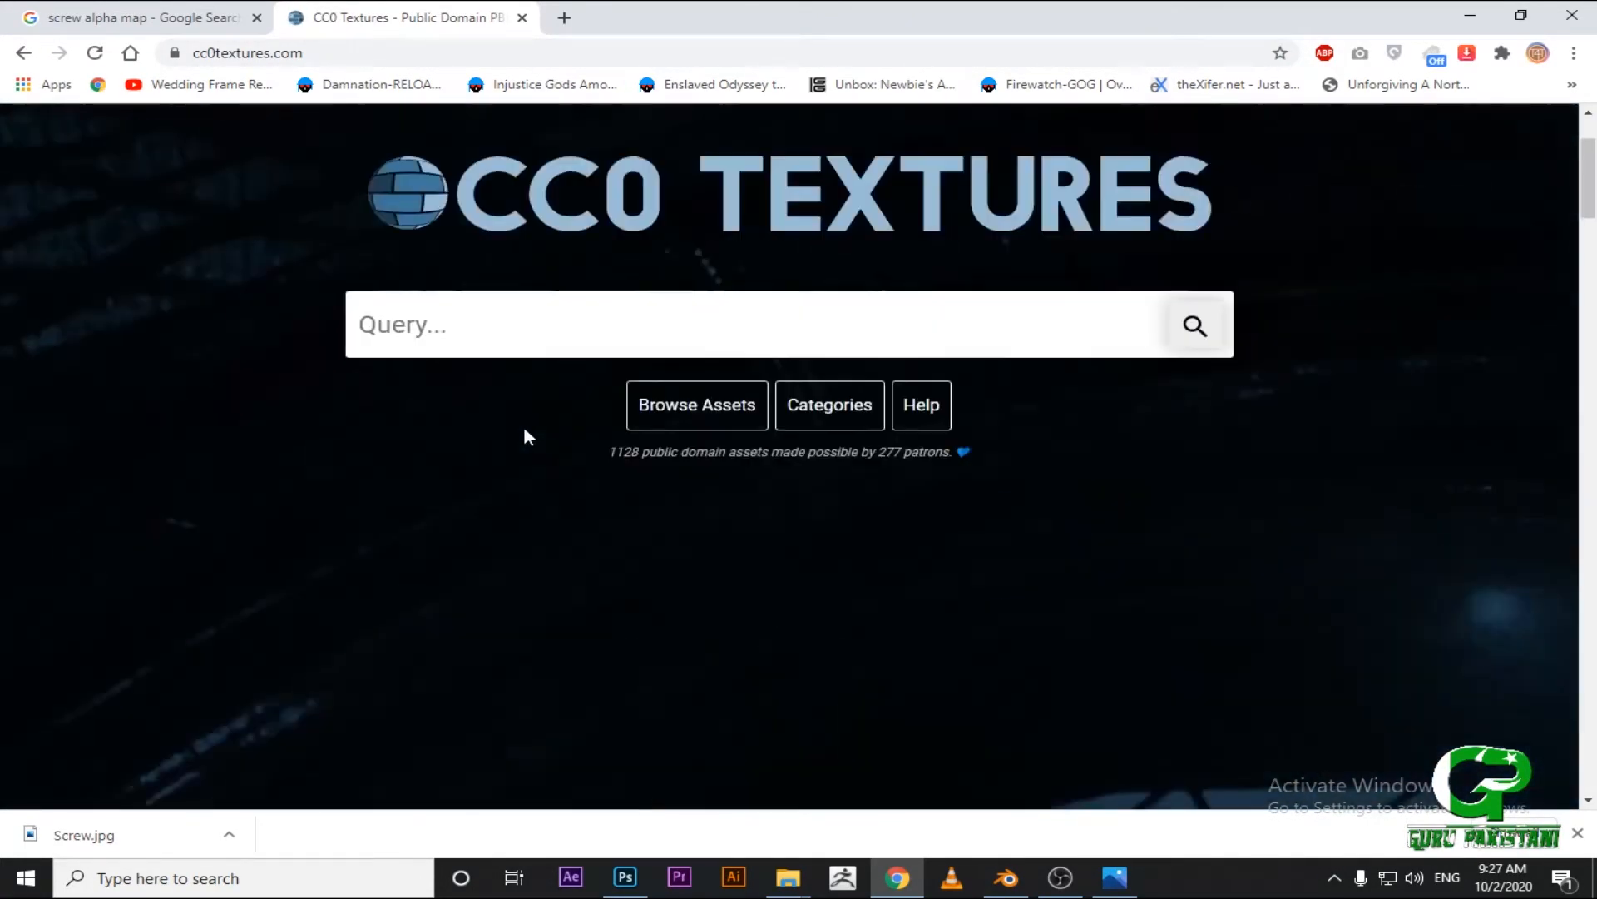
scroll(526, 434, up, 2)
click(684, 576)
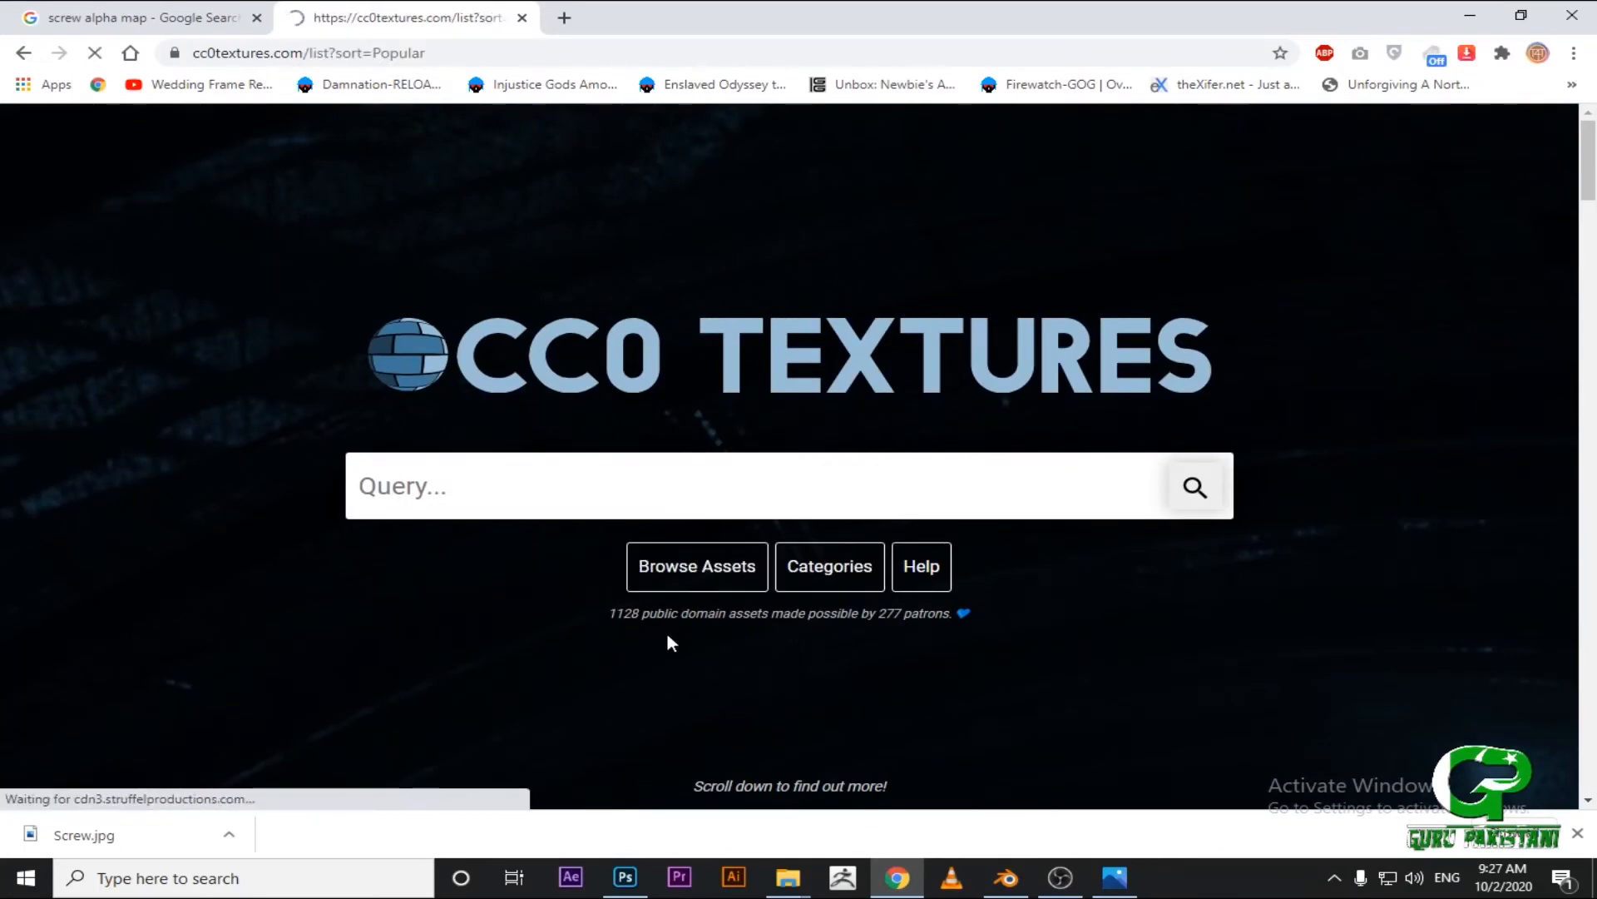
Look through the popular CC0 Textures assets for wood and metal materials.
scroll(918, 510, down, 5)
scroll(918, 510, down, 1)
scroll(918, 502, up, 5)
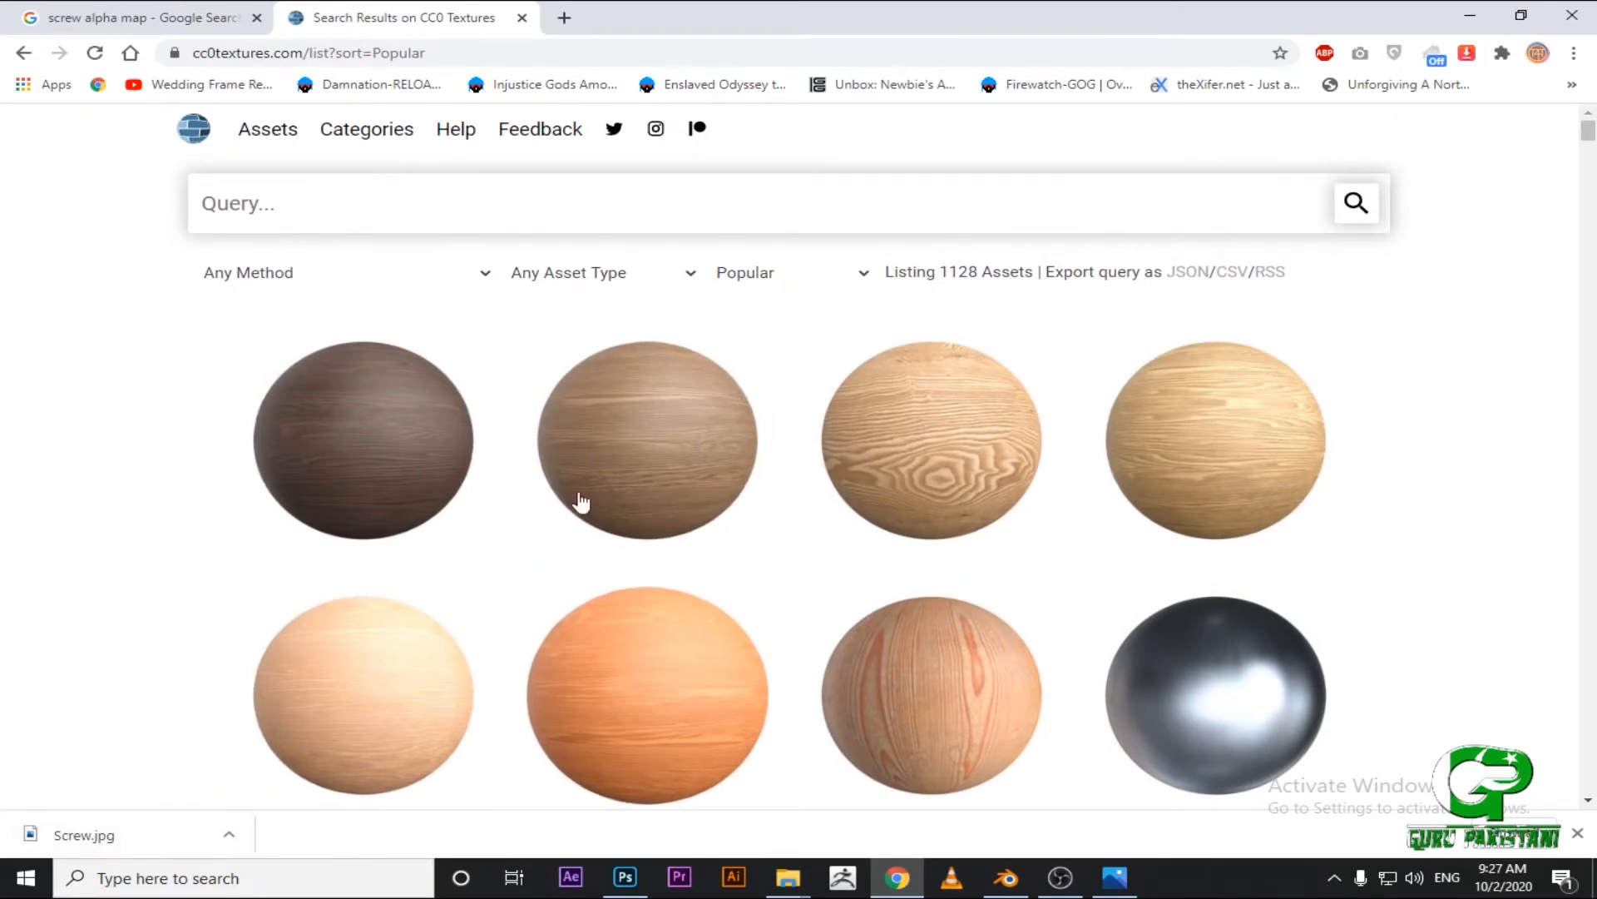
scroll(832, 549, down, 3)
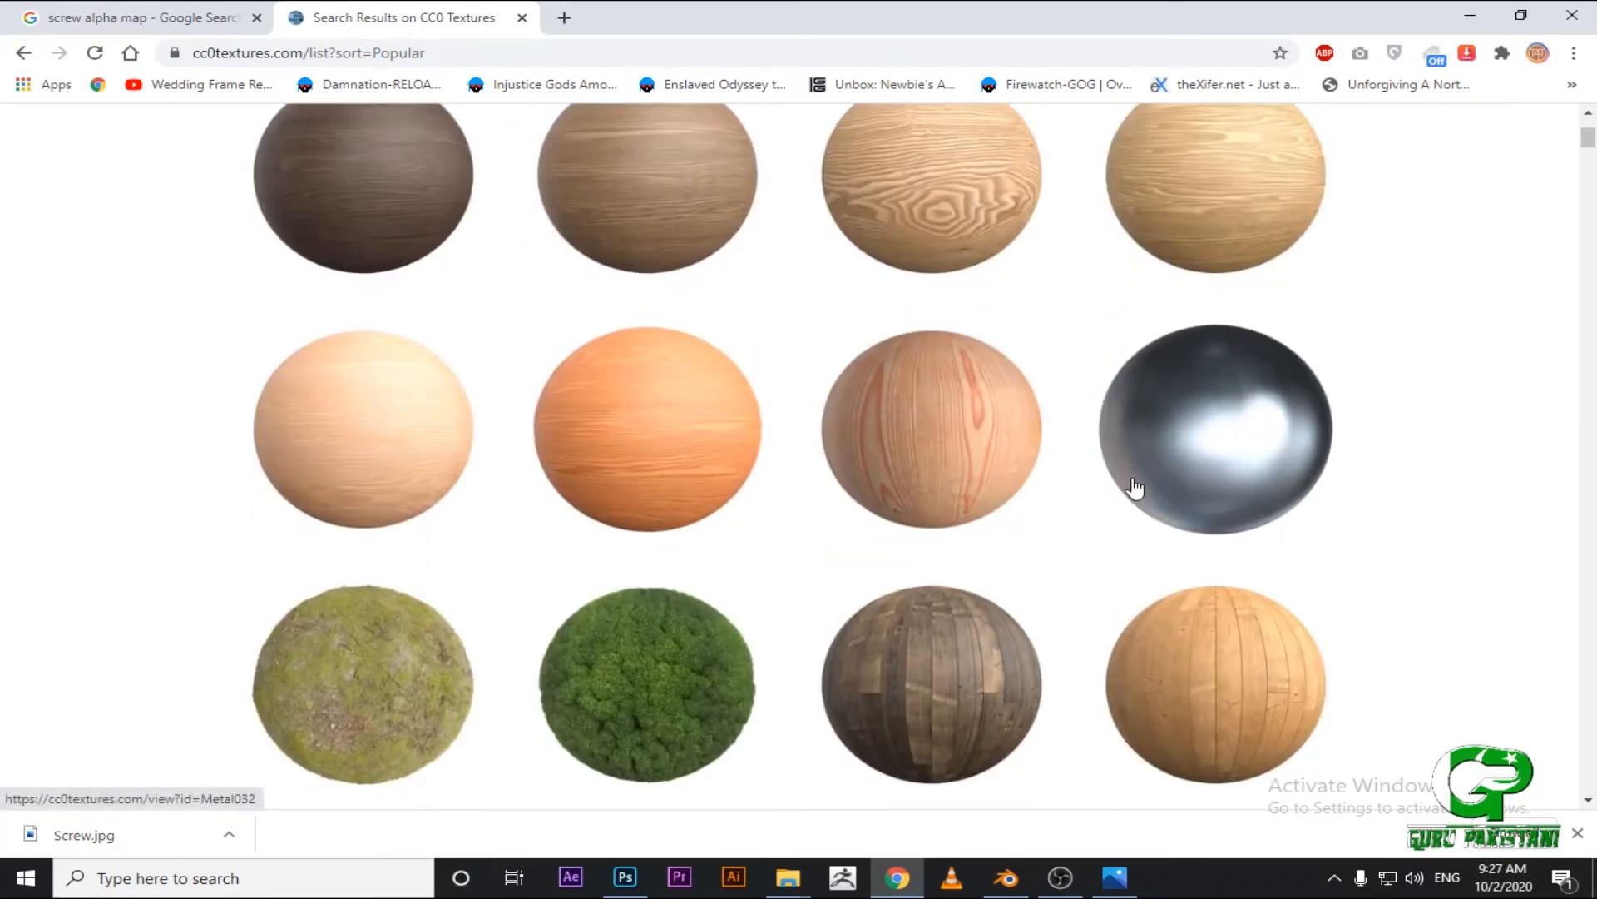
scroll(1260, 447, down, 6)
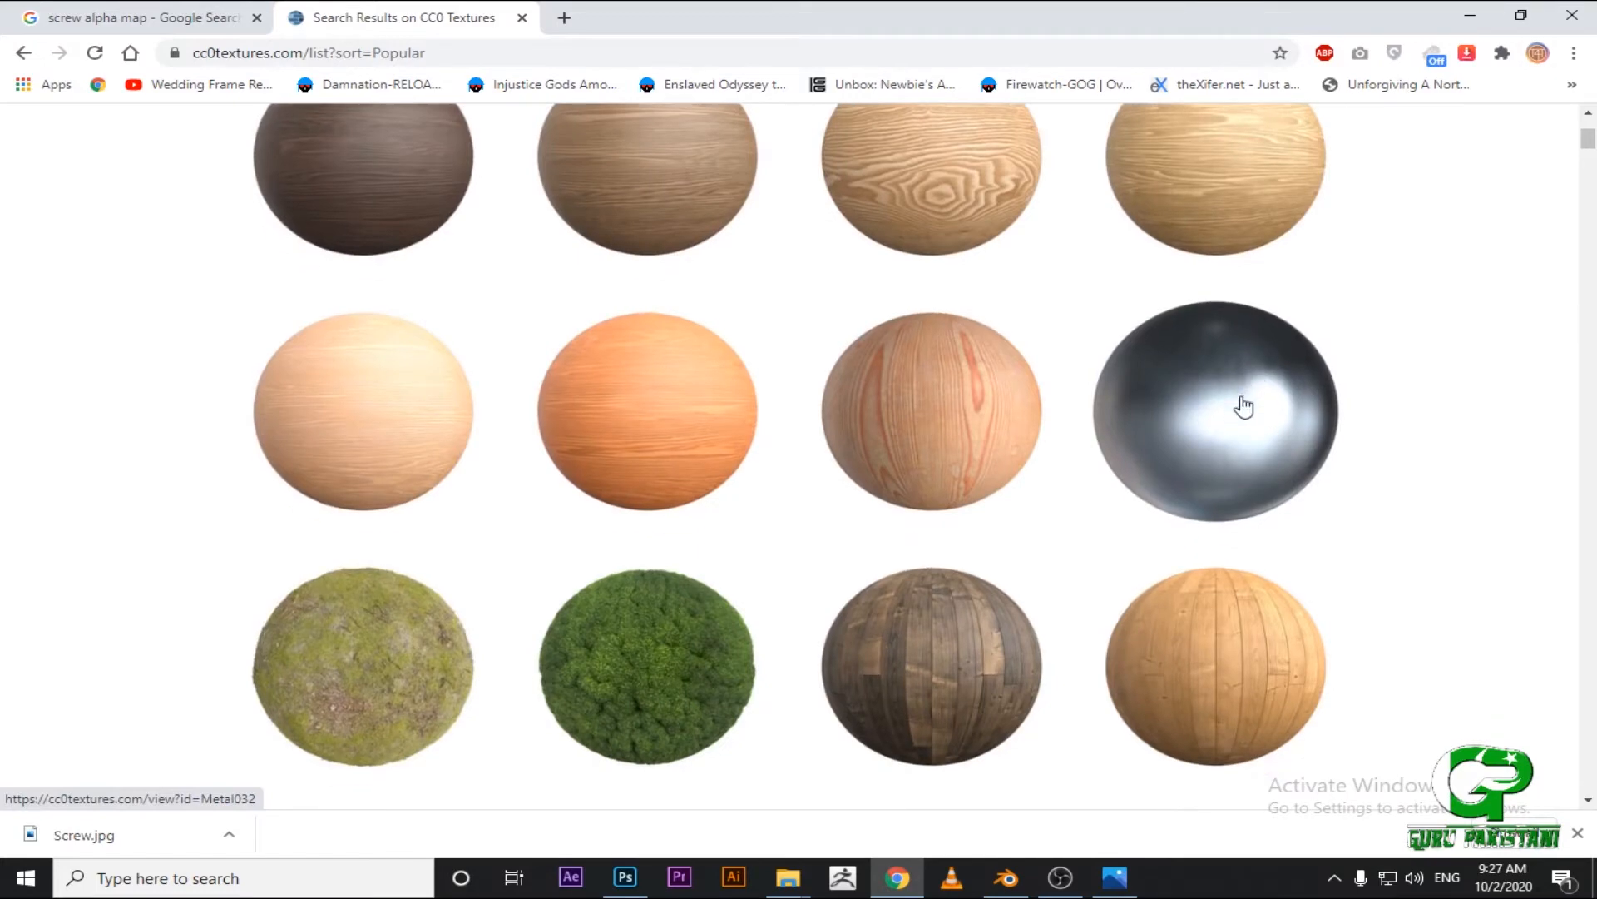
scroll(1102, 437, up, 6)
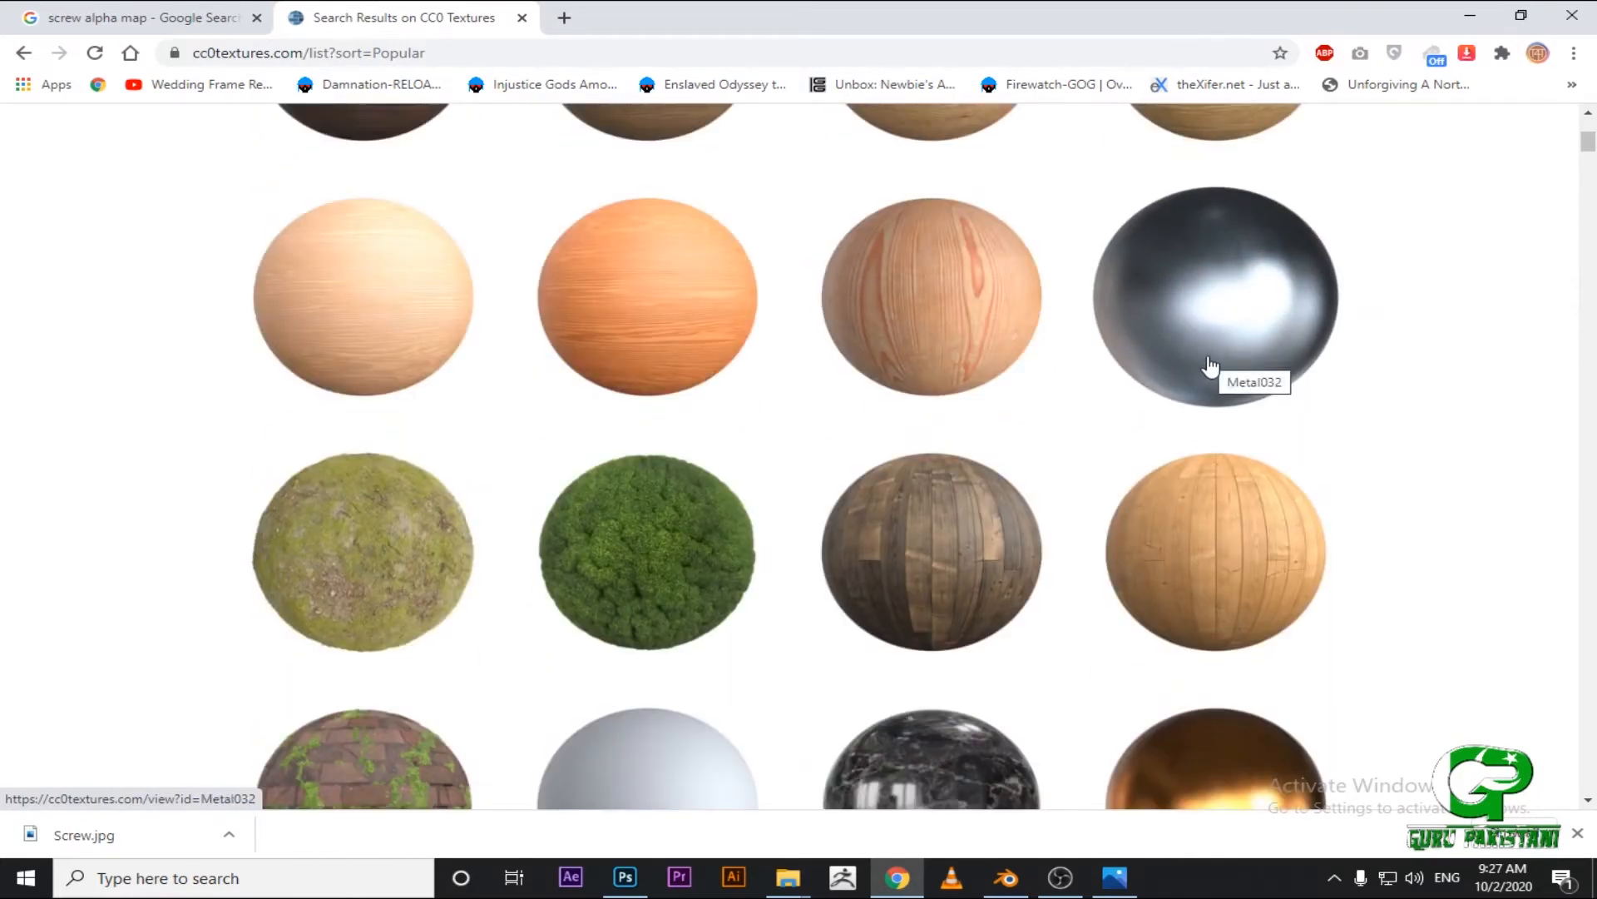
scroll(671, 457, down, 8)
scroll(935, 443, down, 5)
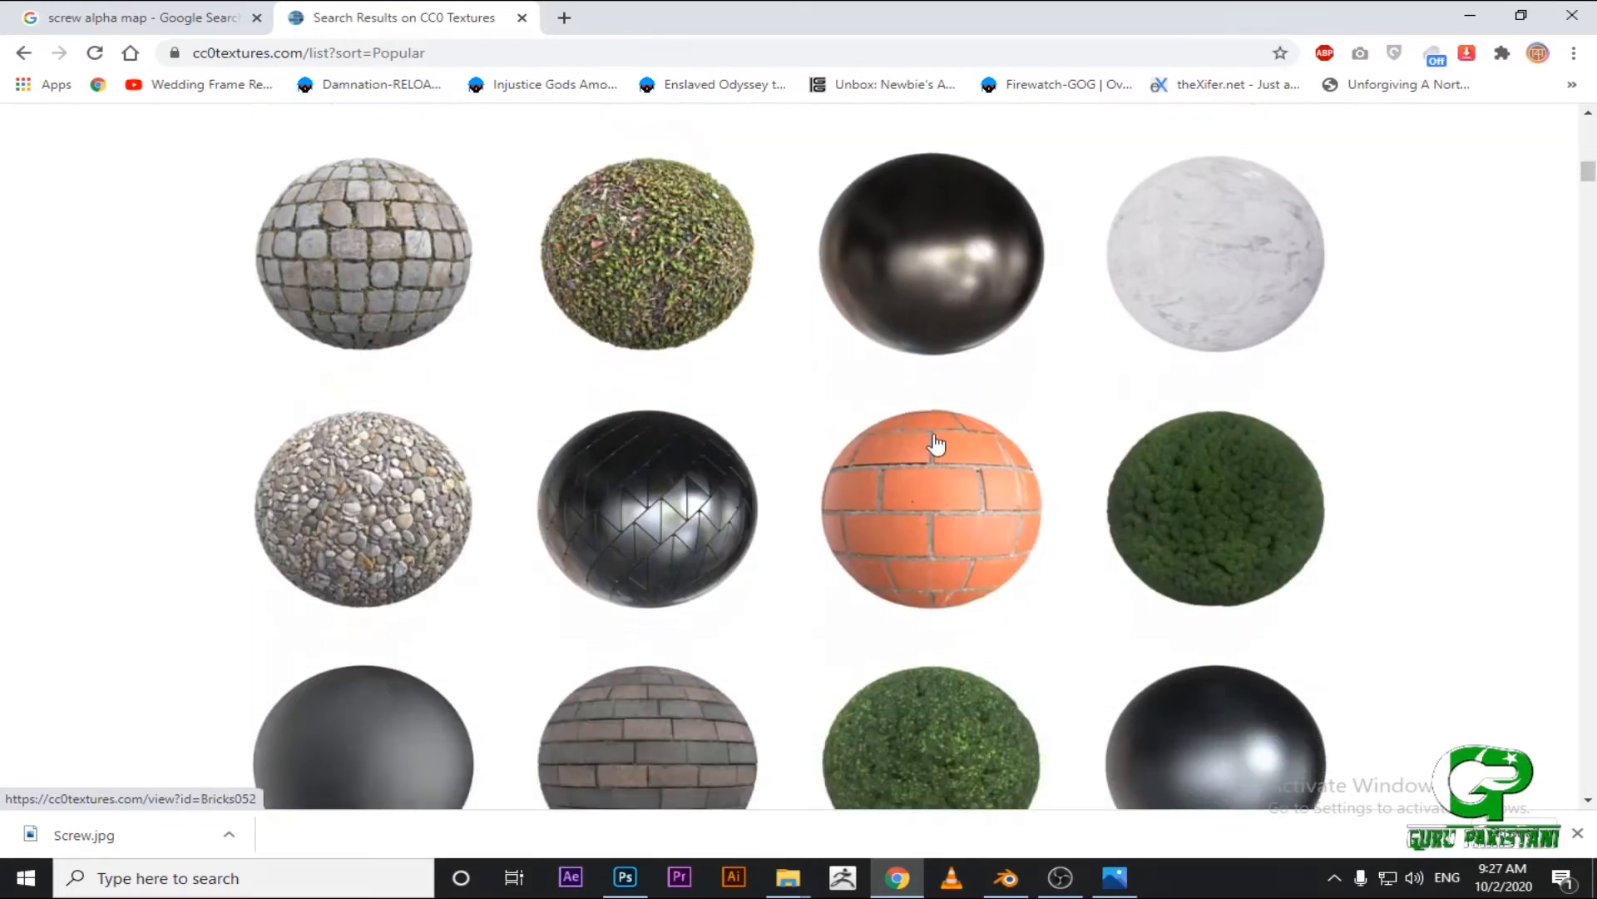
scroll(649, 463, down, 3)
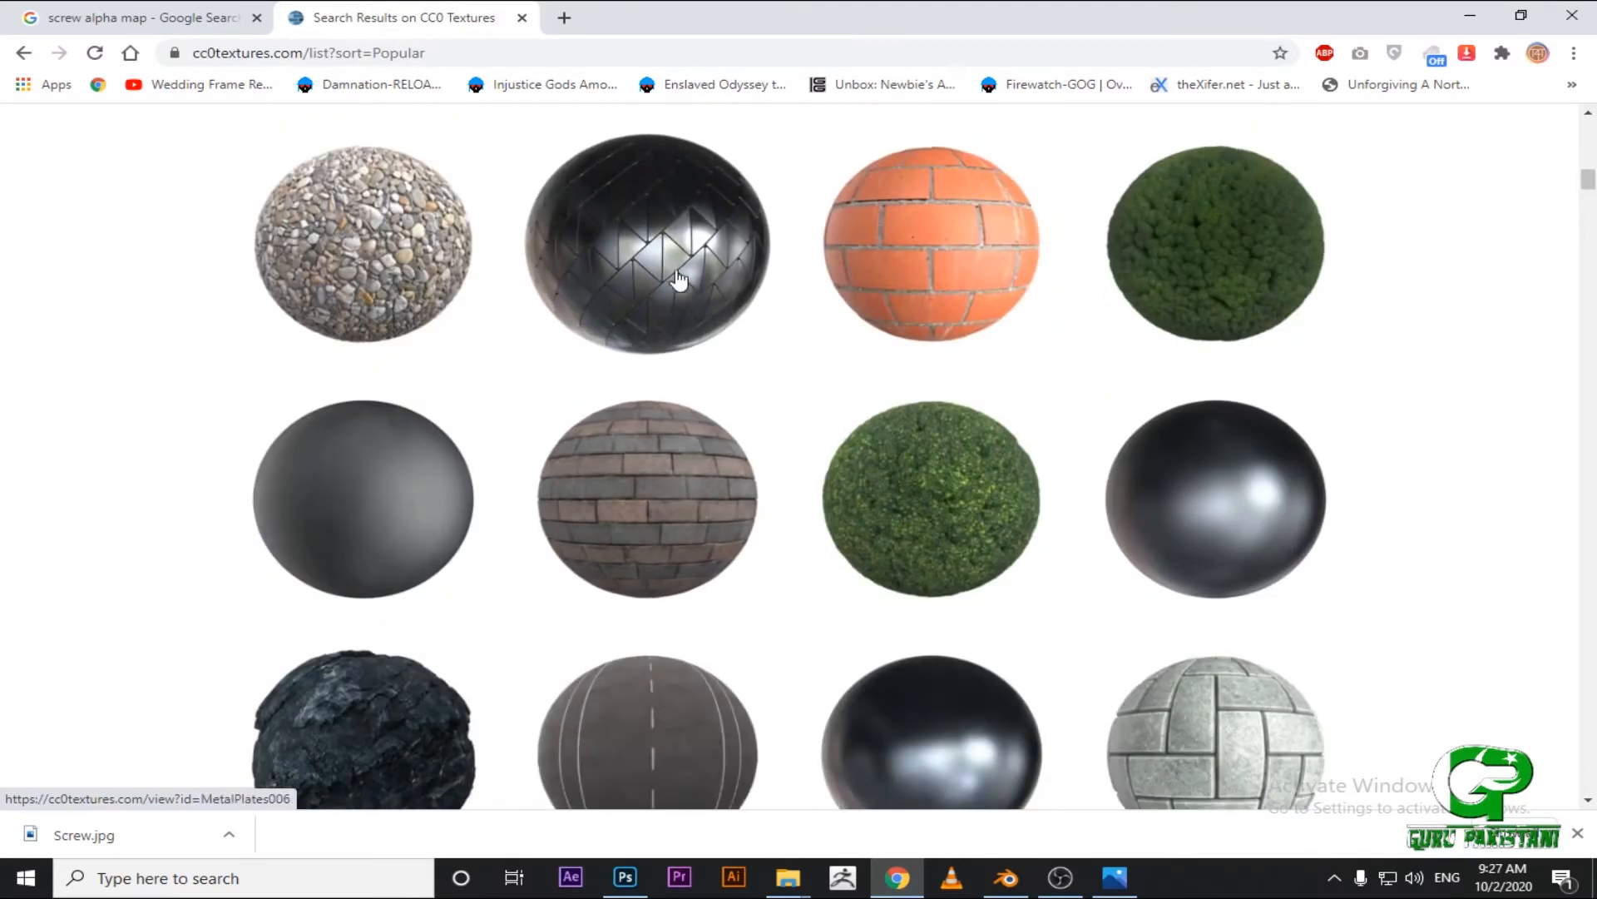
scroll(777, 271, down, 10)
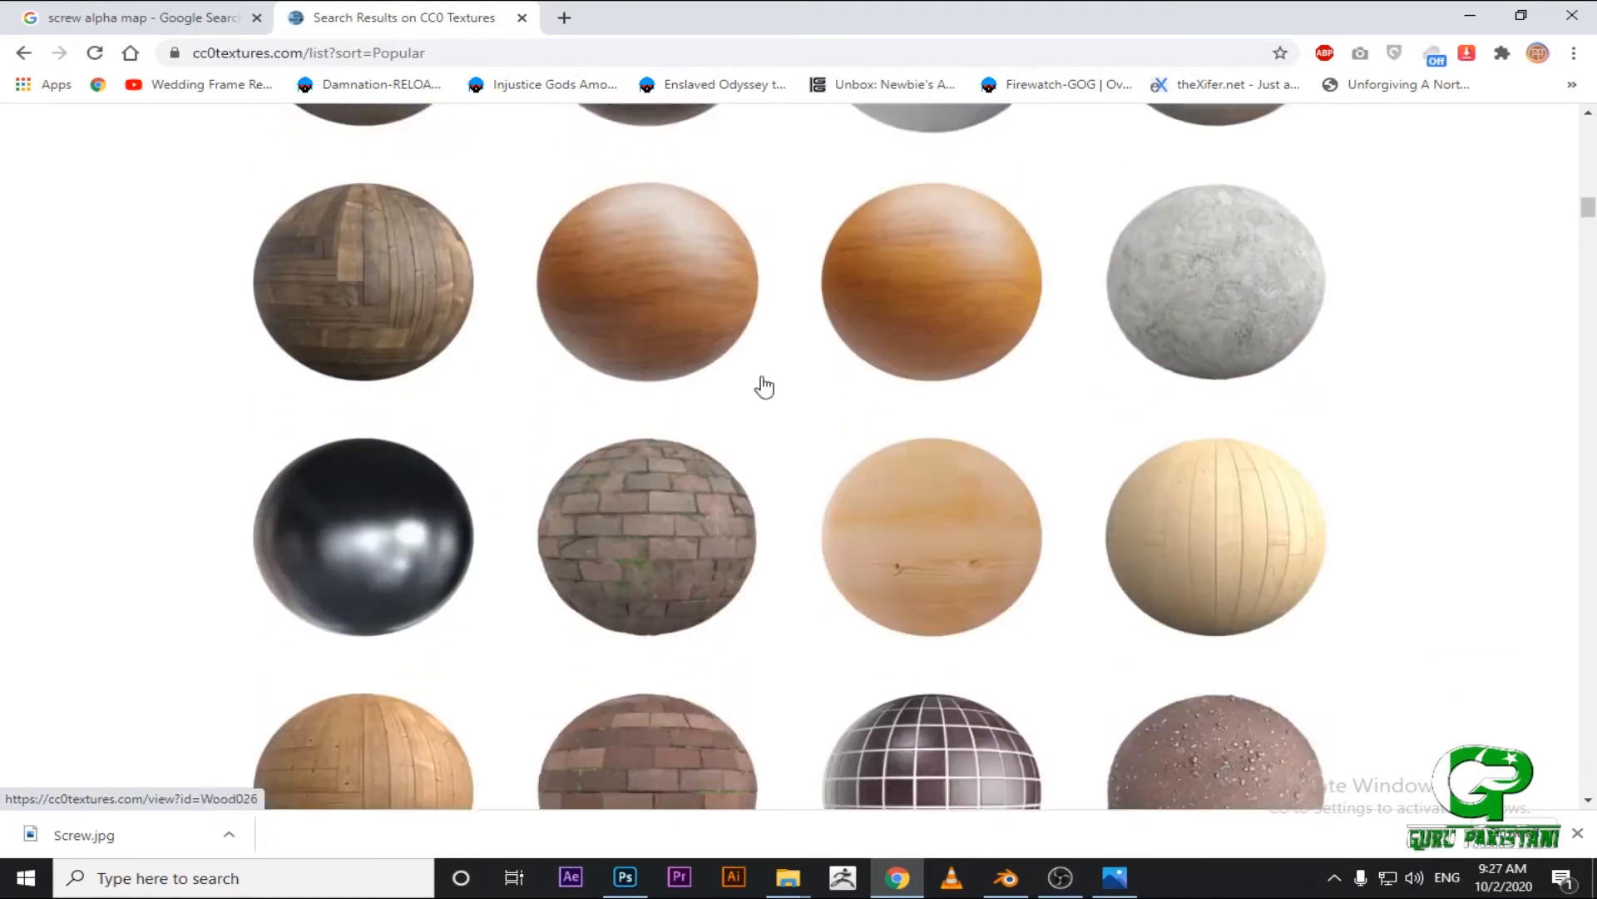
scroll(535, 596, up, 3)
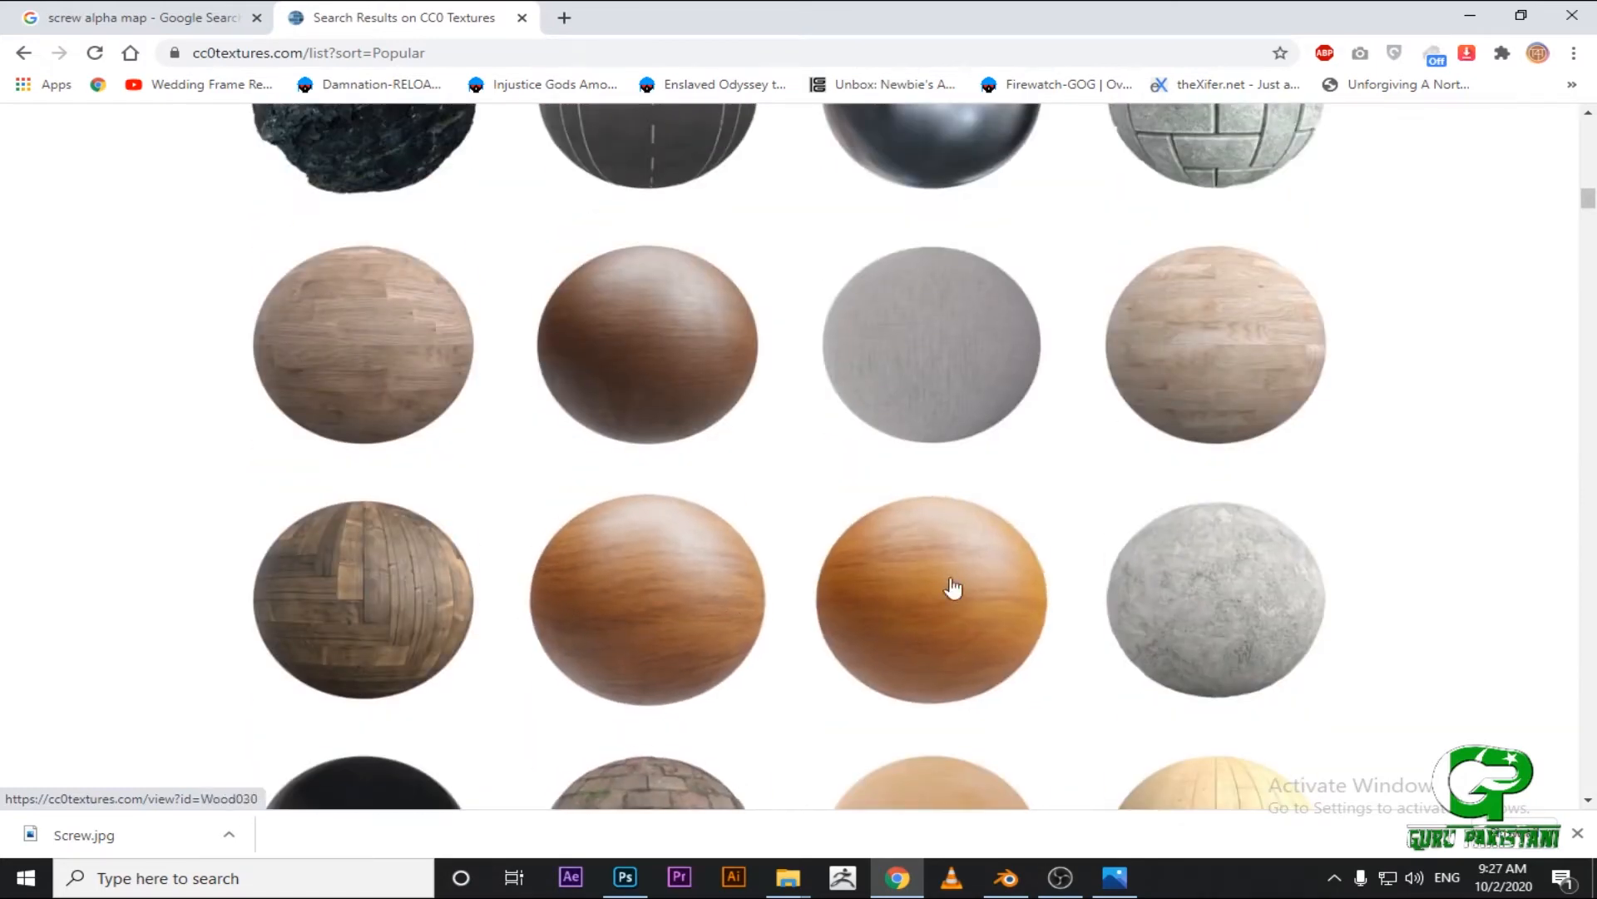
scroll(874, 535, down, 4)
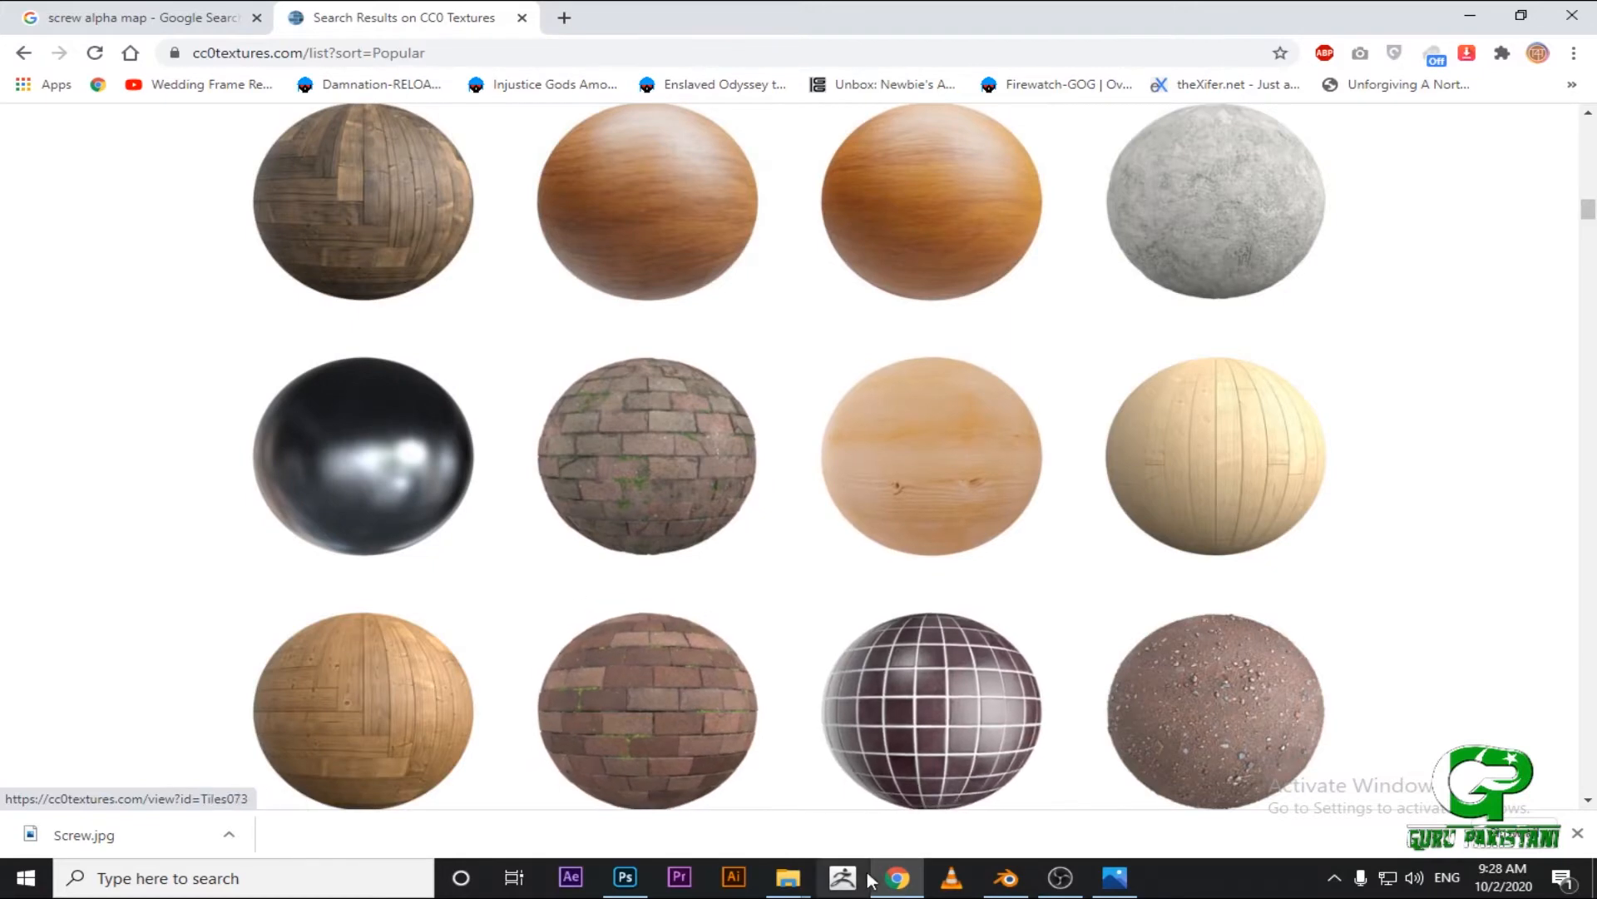
Switch to Blender and load Metal021_2K_Color.jpg from the PBR Textures\Metal\Metal021_2K-JPG folder into the empty Image Texture node.
mouse_move(977, 892)
click(1006, 878)
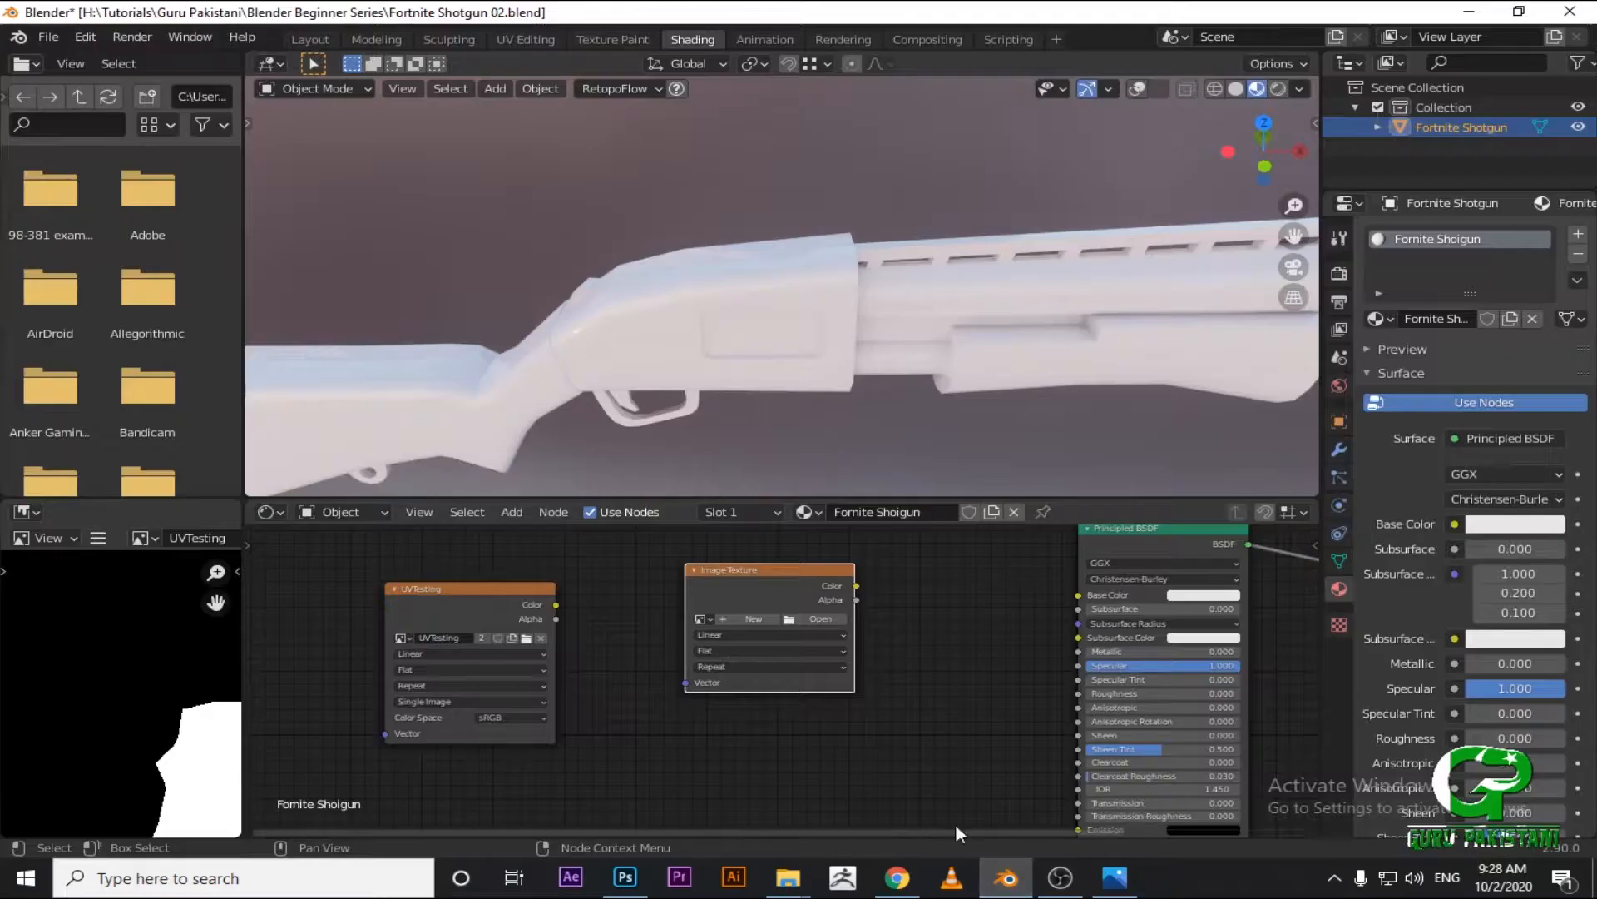
scroll(616, 681, up, 4)
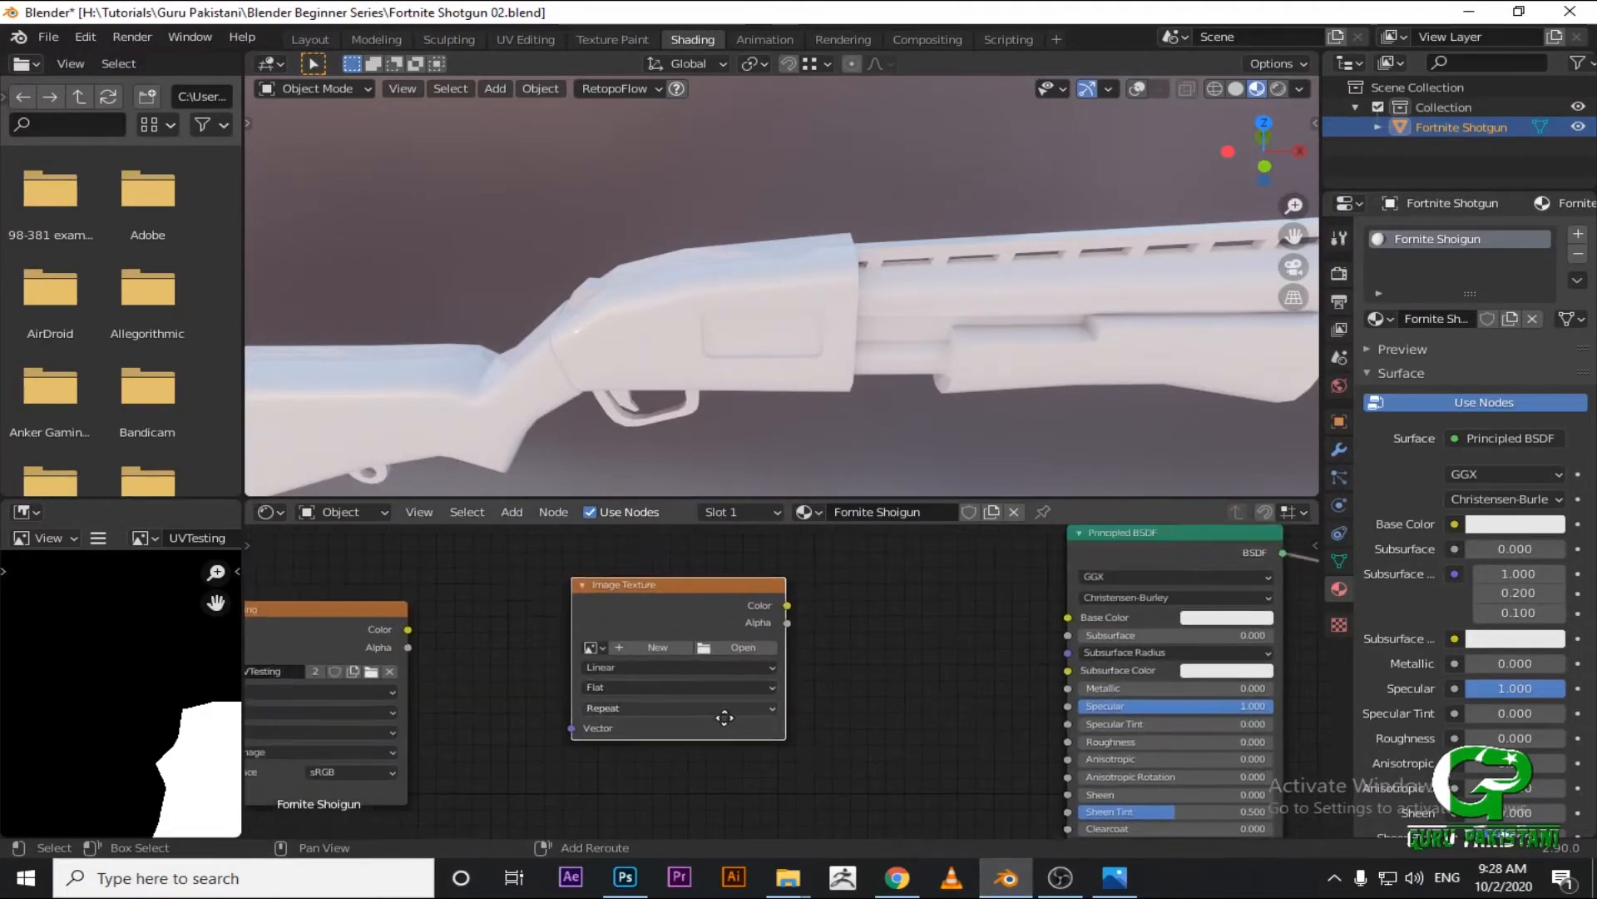
click(767, 657)
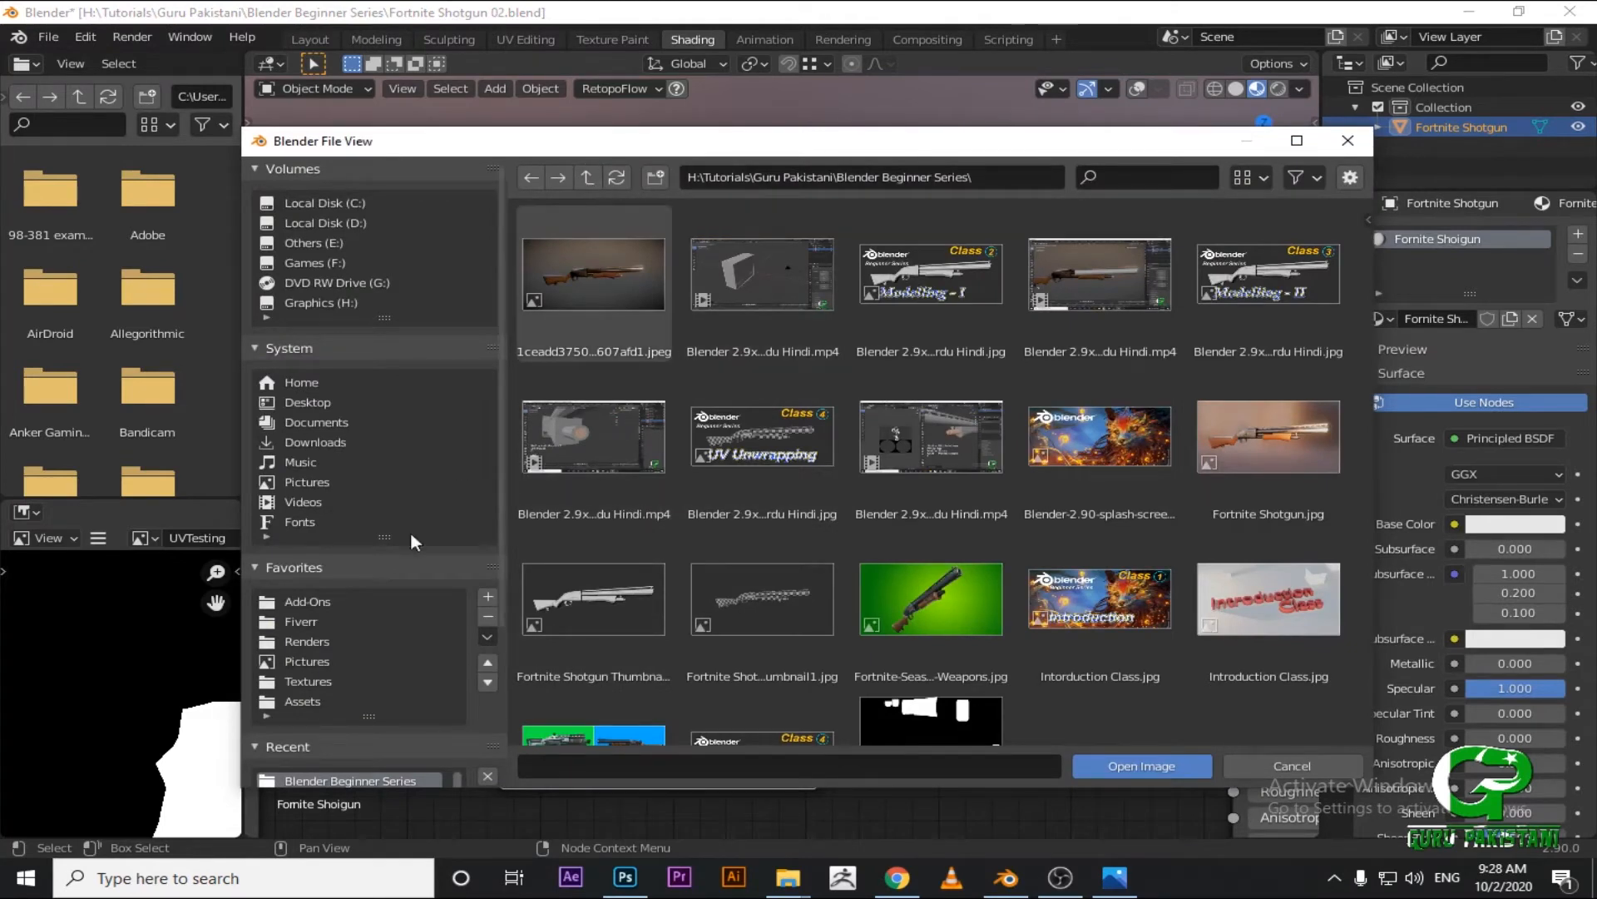
scroll(322, 693, down, 5)
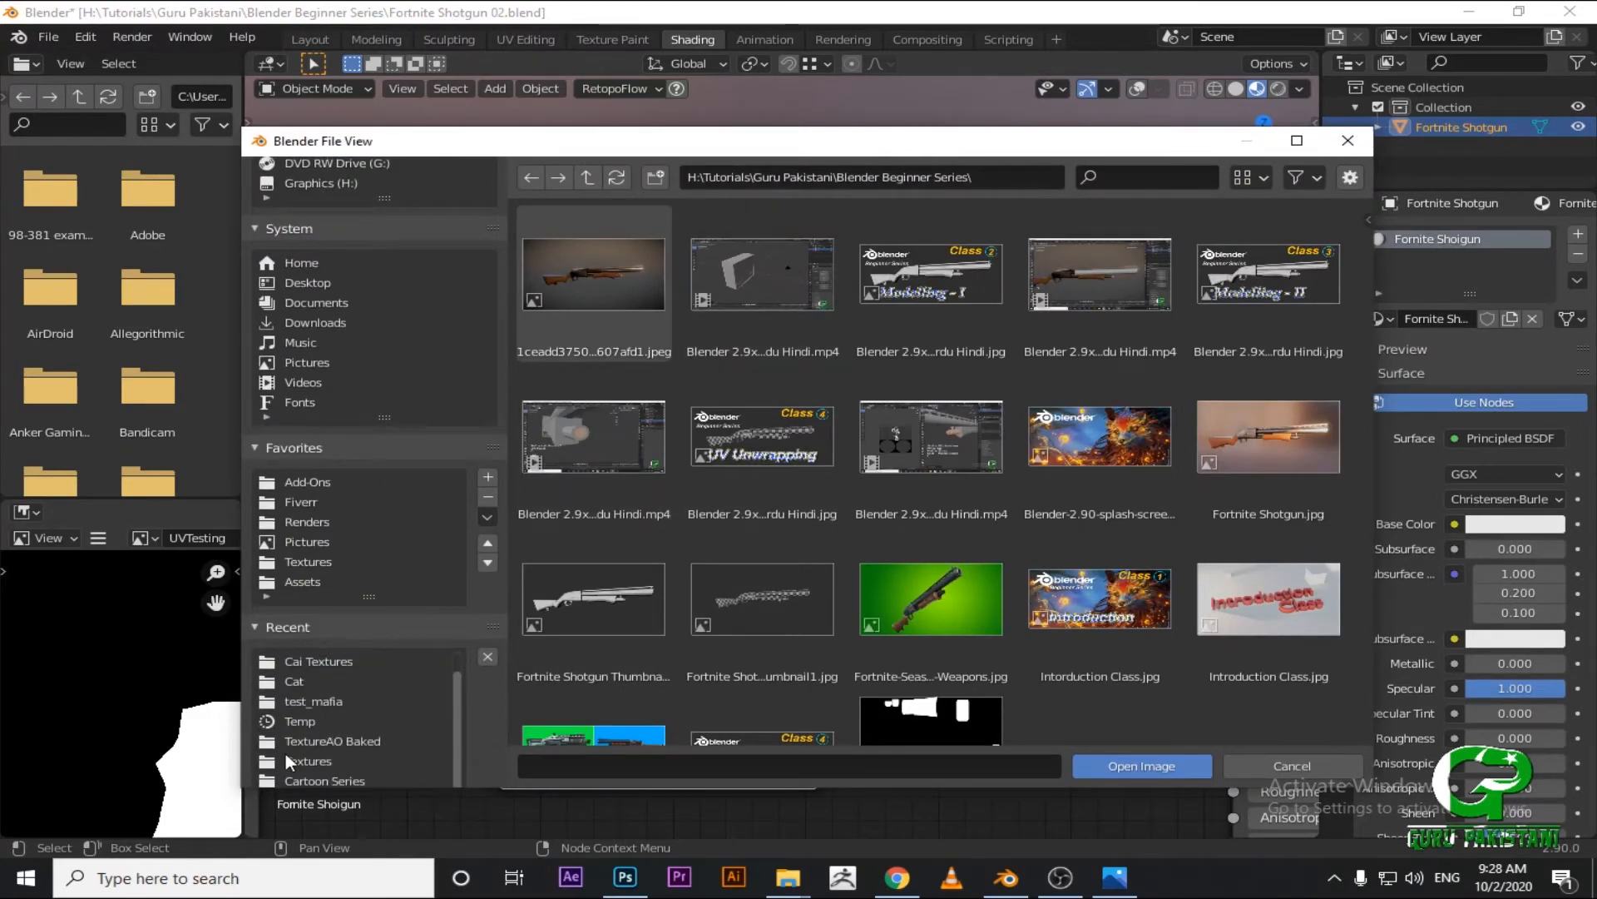
click(287, 755)
scroll(338, 589, up, 2)
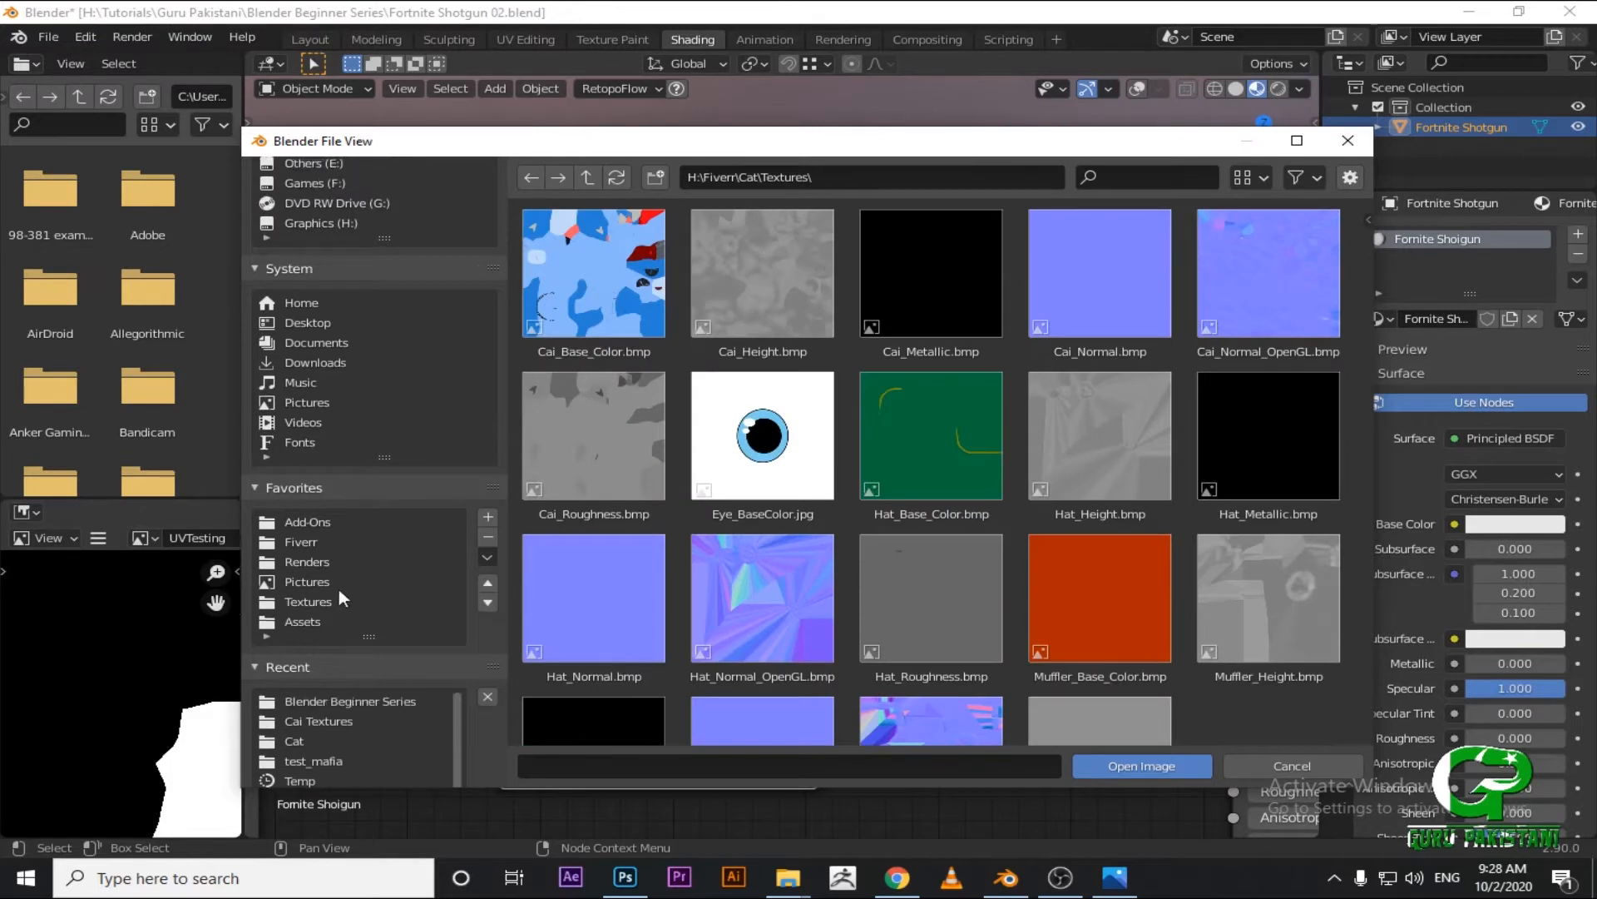
click(307, 601)
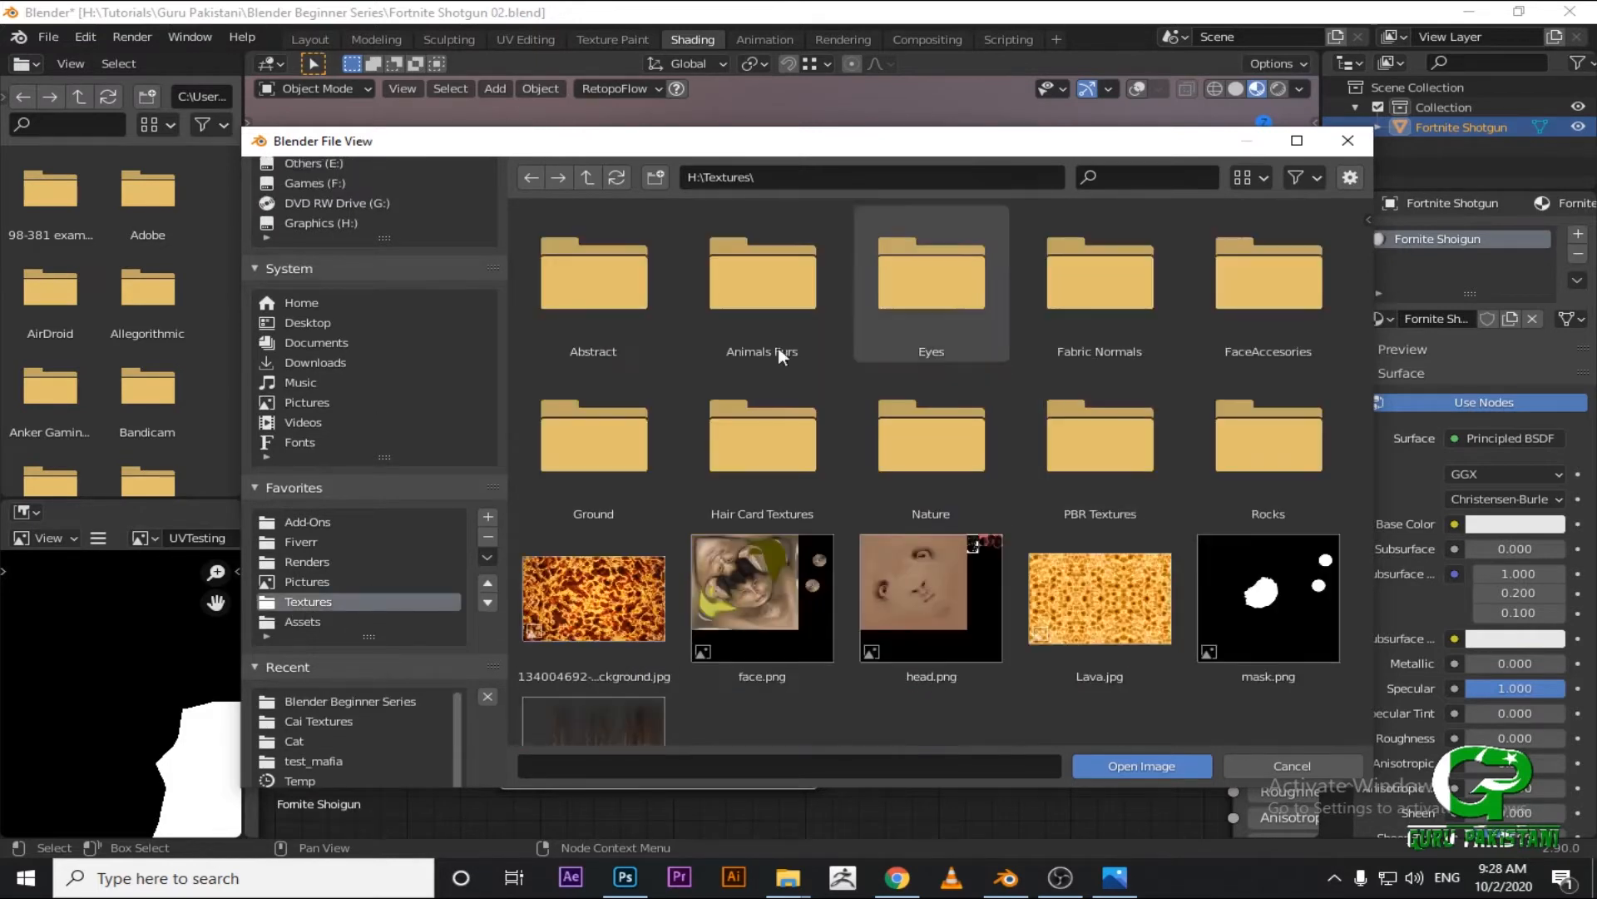
double_click(1090, 456)
double_click(798, 266)
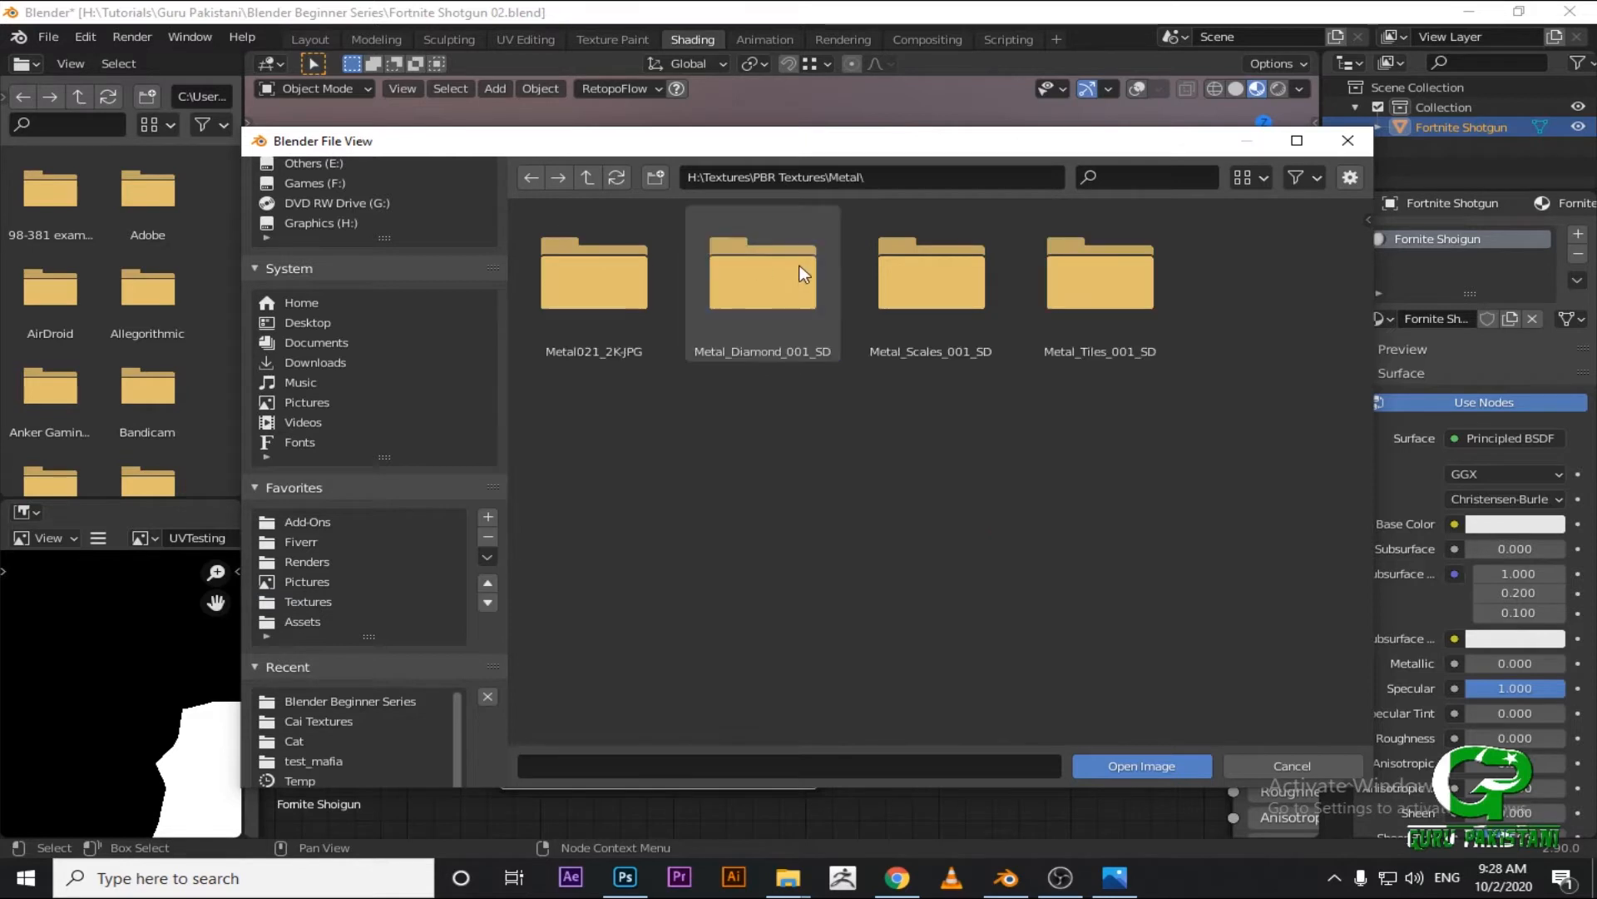
double_click(573, 299)
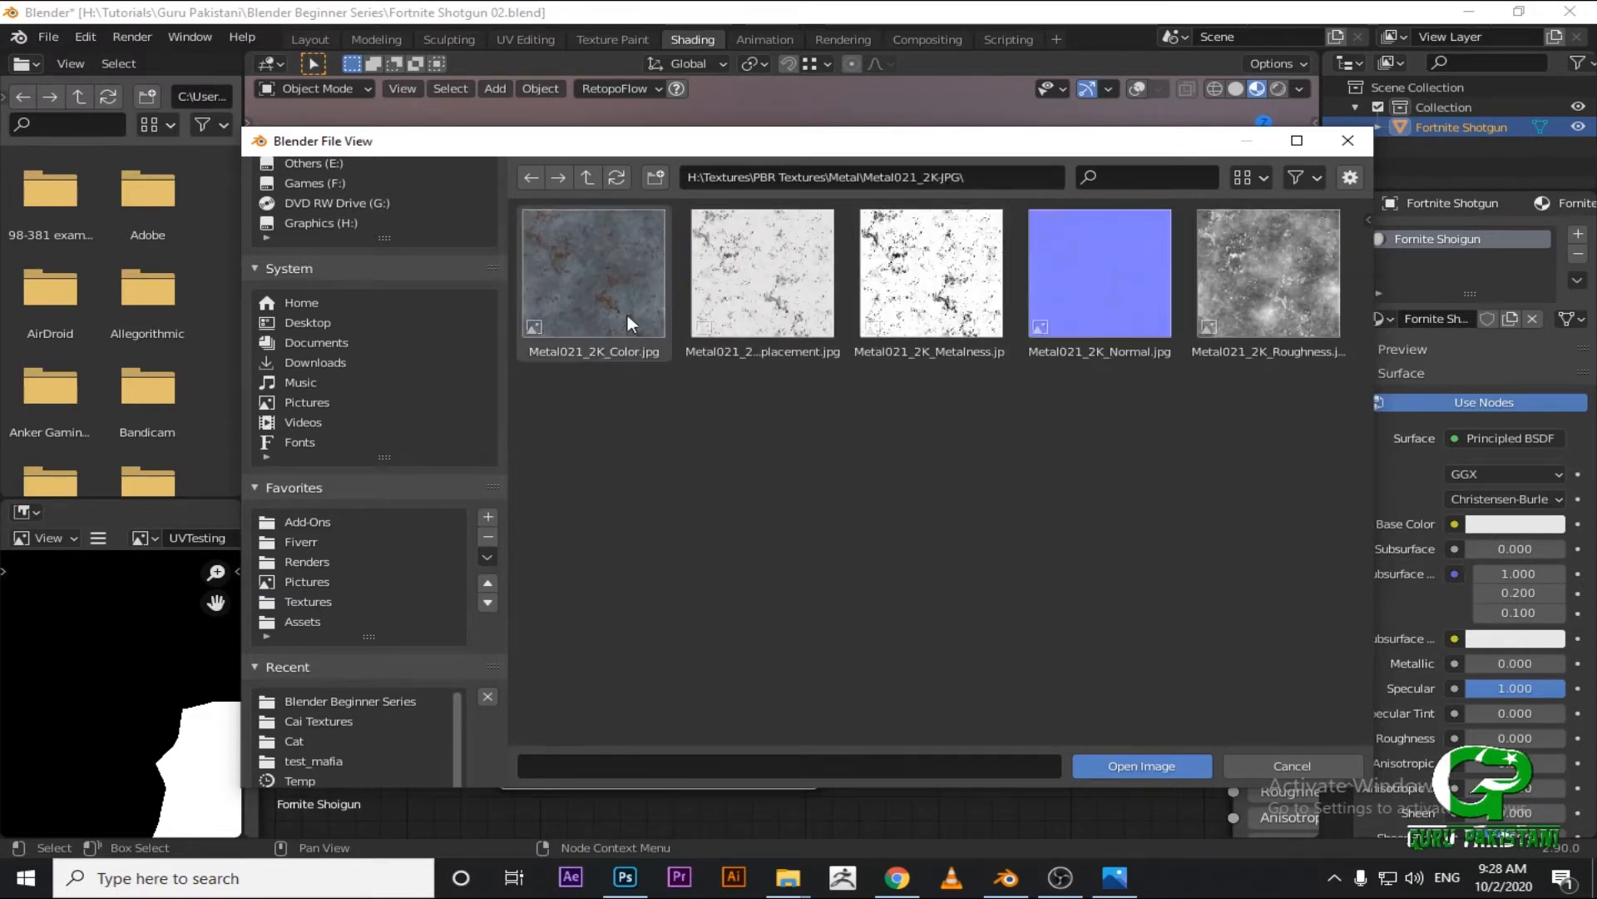
double_click(592, 291)
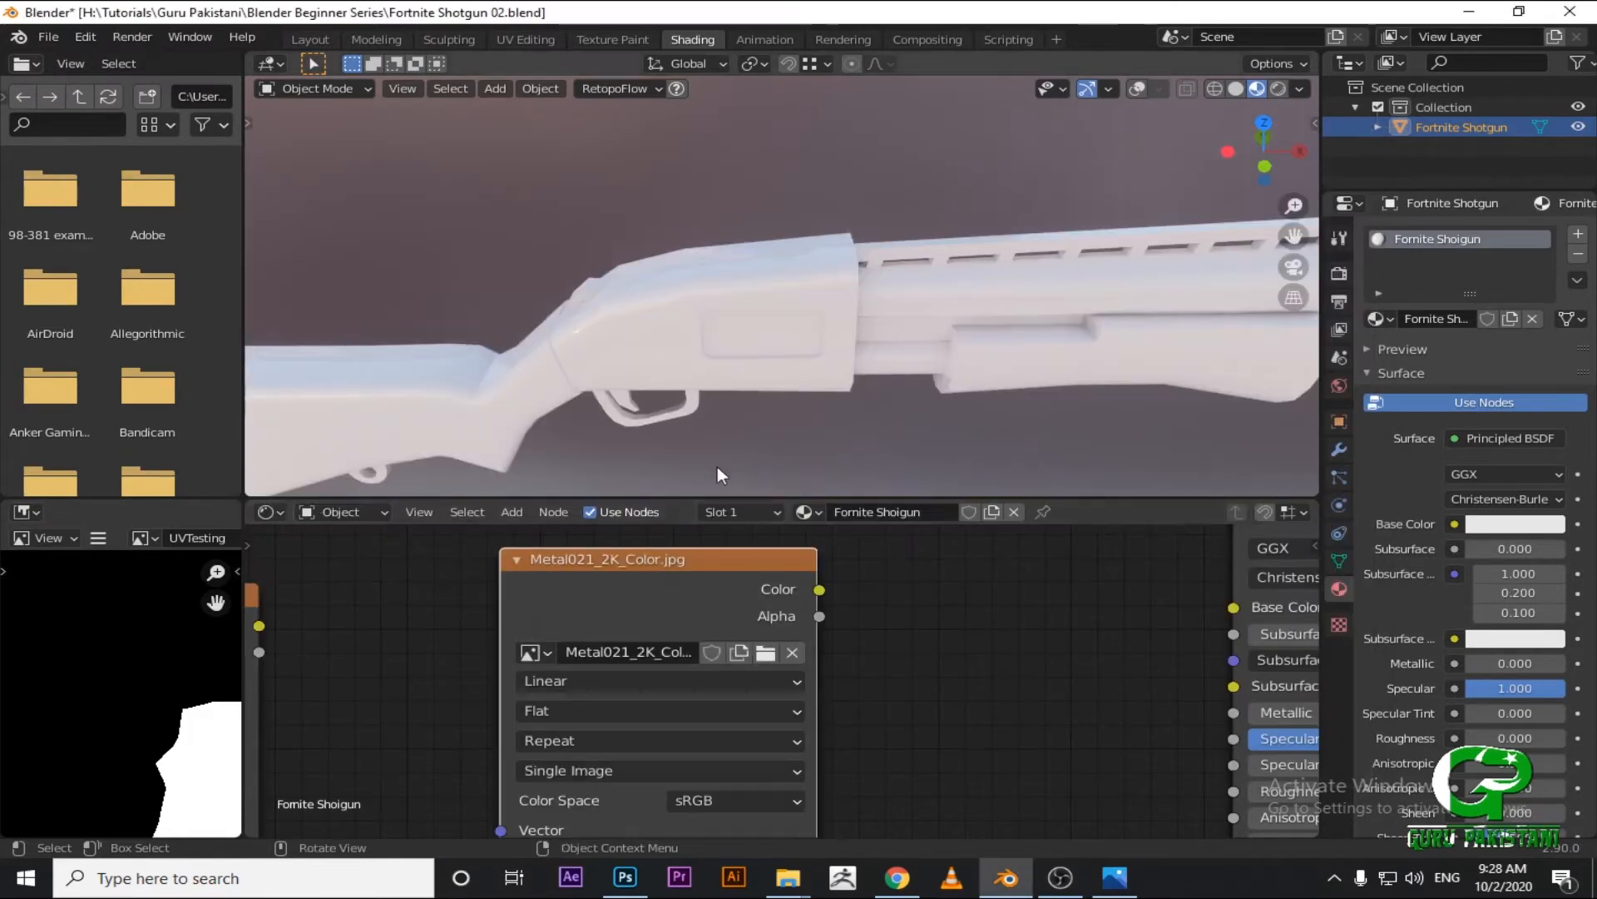
Review the Metal021 color, displacement, metalness, normal and roughness maps, and reopen Metal021_2K_Color.jpg in the same node.
click(766, 653)
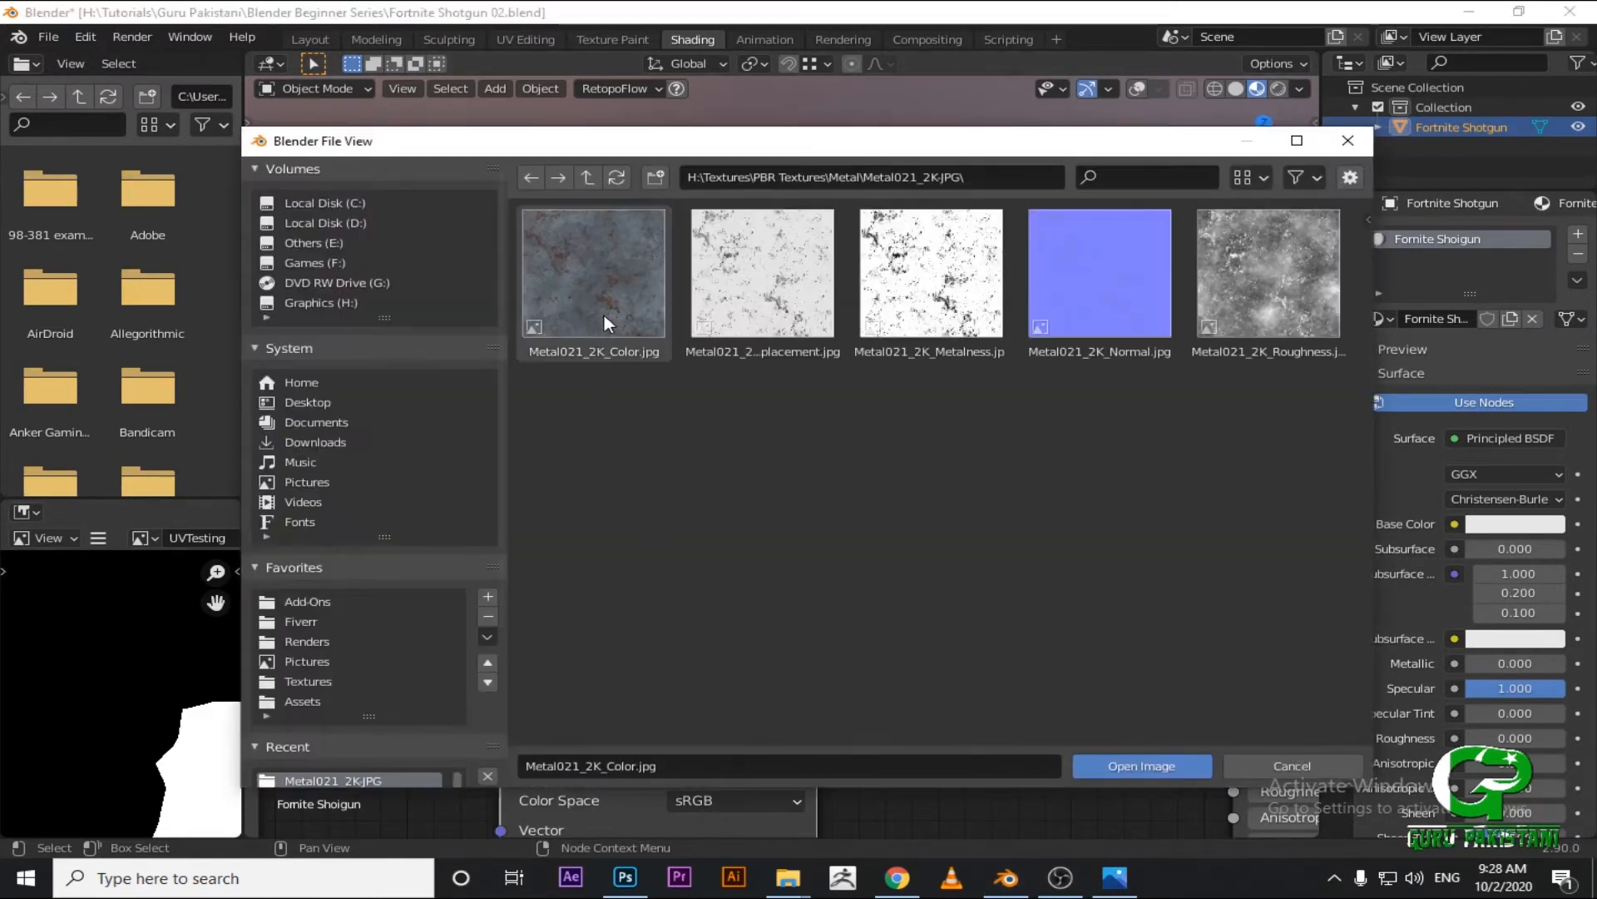
click(592, 307)
click(817, 289)
click(932, 283)
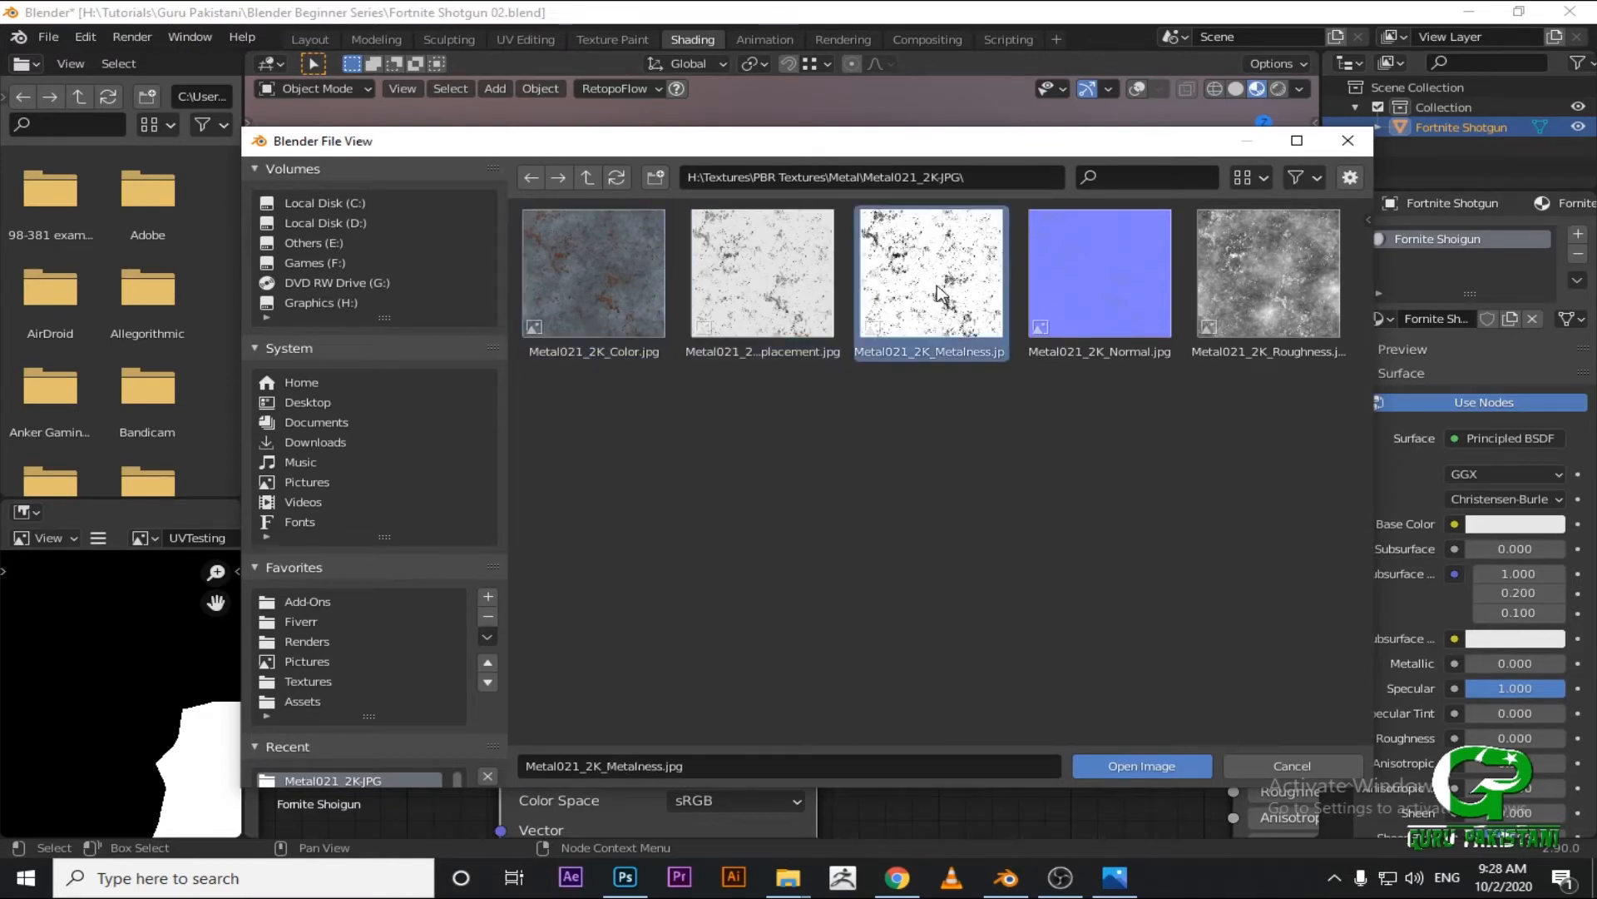
click(1150, 281)
click(1271, 278)
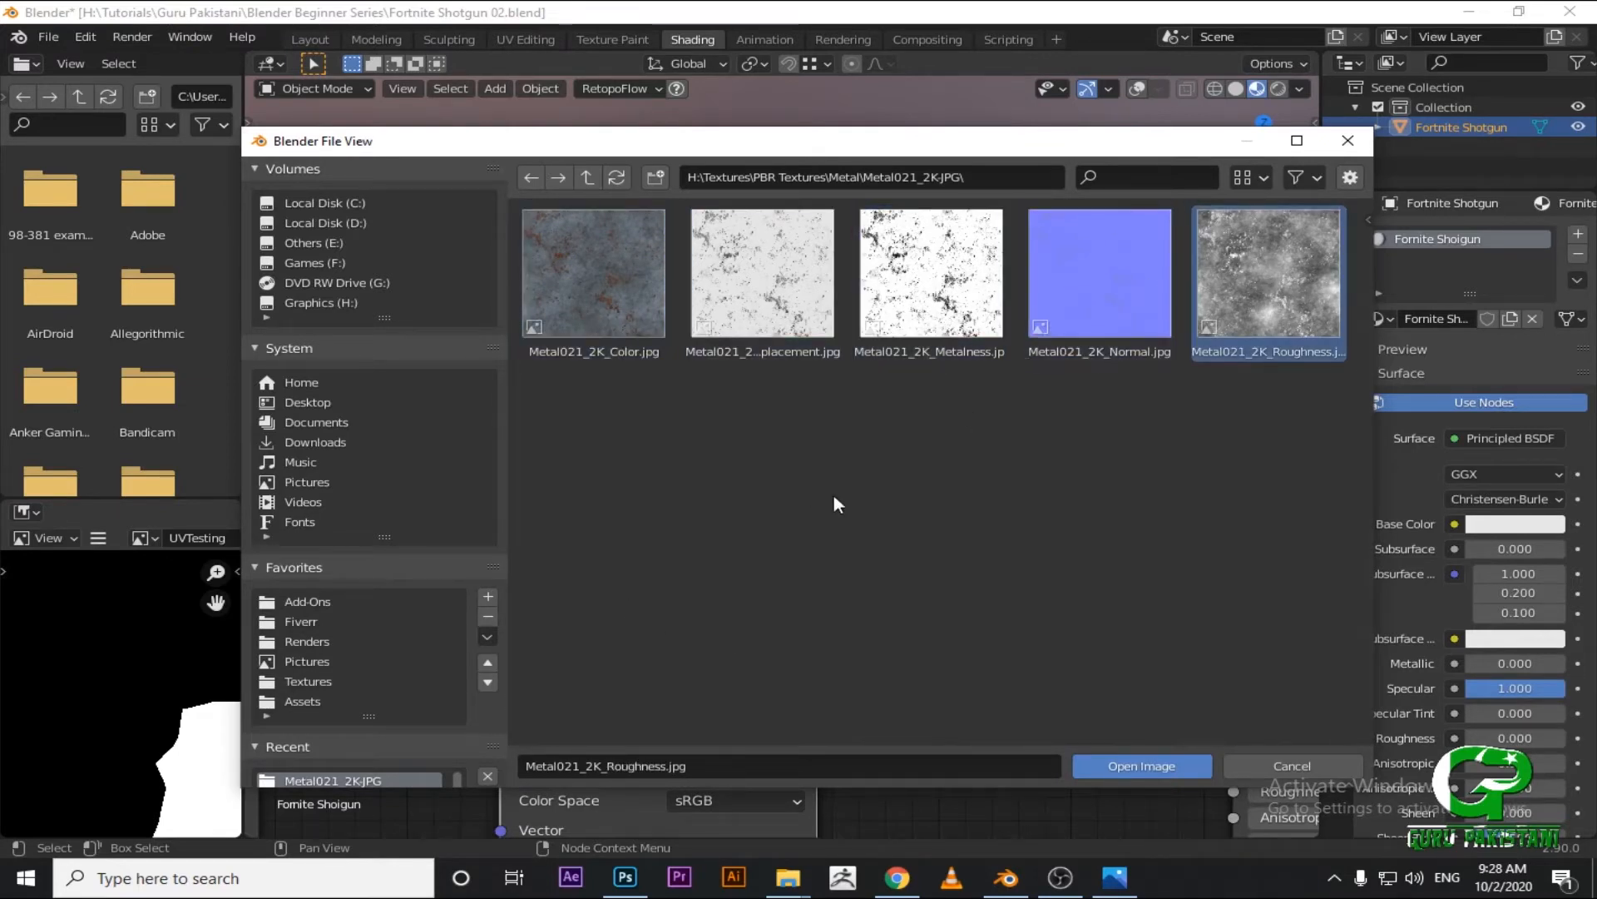
click(646, 262)
click(1180, 772)
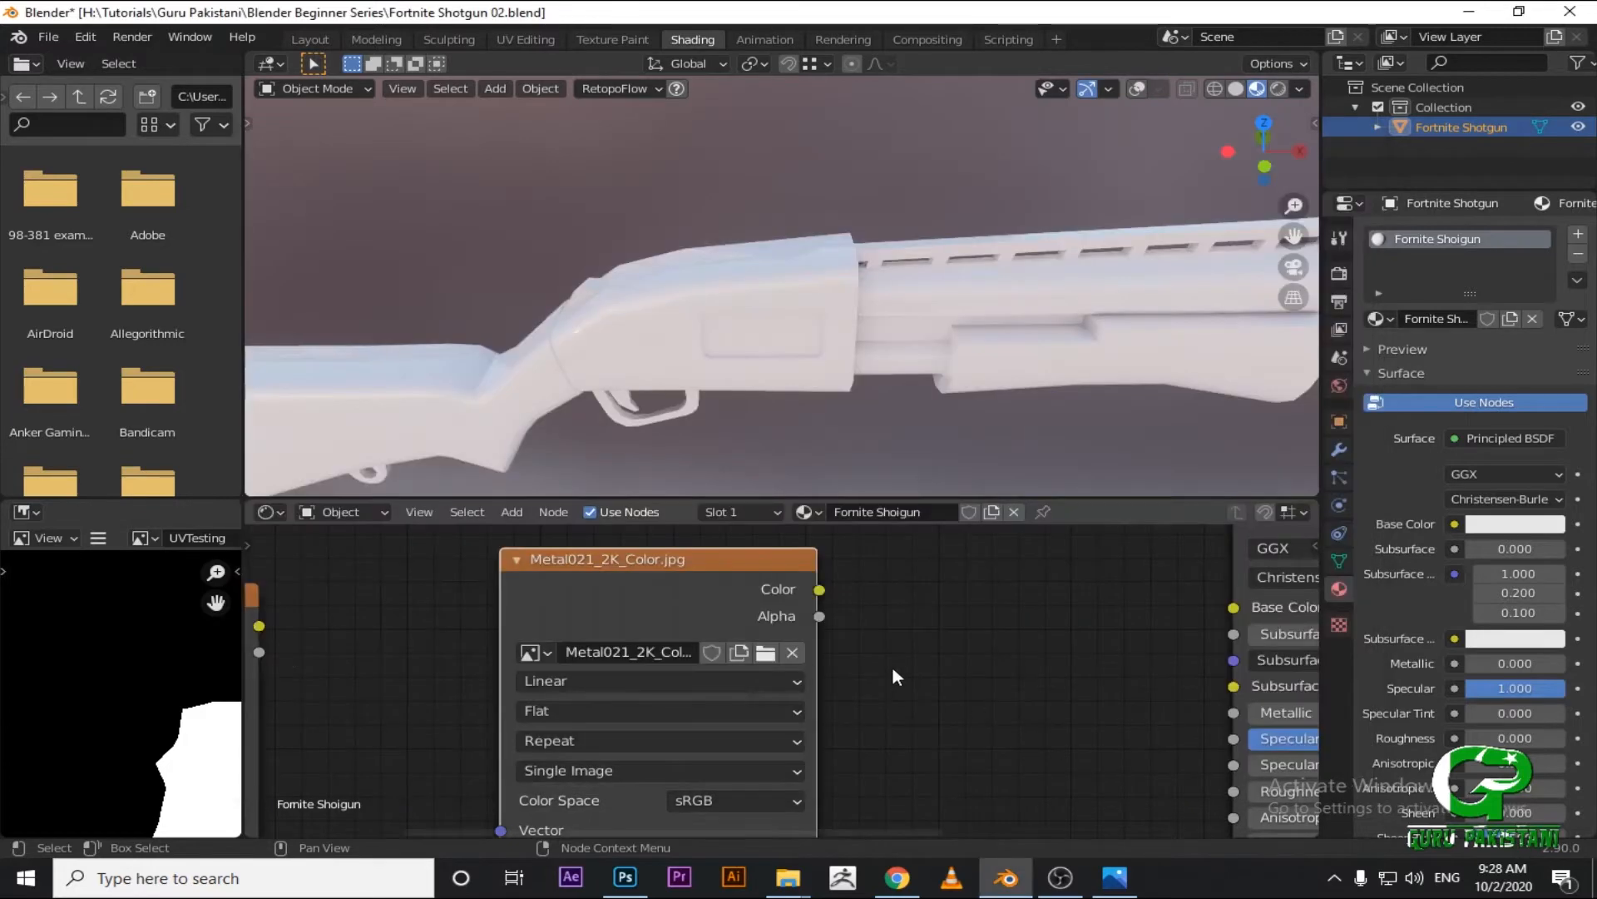
Connect the metal texture's Color output to the Principled BSDF's Base Color and inspect the shotgun from closer up.
drag(542, 621, 955, 638)
middle_drag(810, 393, 814, 351)
middle_drag(815, 352, 706, 469)
scroll(669, 397, up, 3)
shift+middle_drag(731, 382, 799, 370)
middle_drag(798, 370, 952, 327)
shift+middle_drag(632, 379, 960, 291)
middle_drag(374, 653, 675, 616)
scroll(675, 616, up, 1)
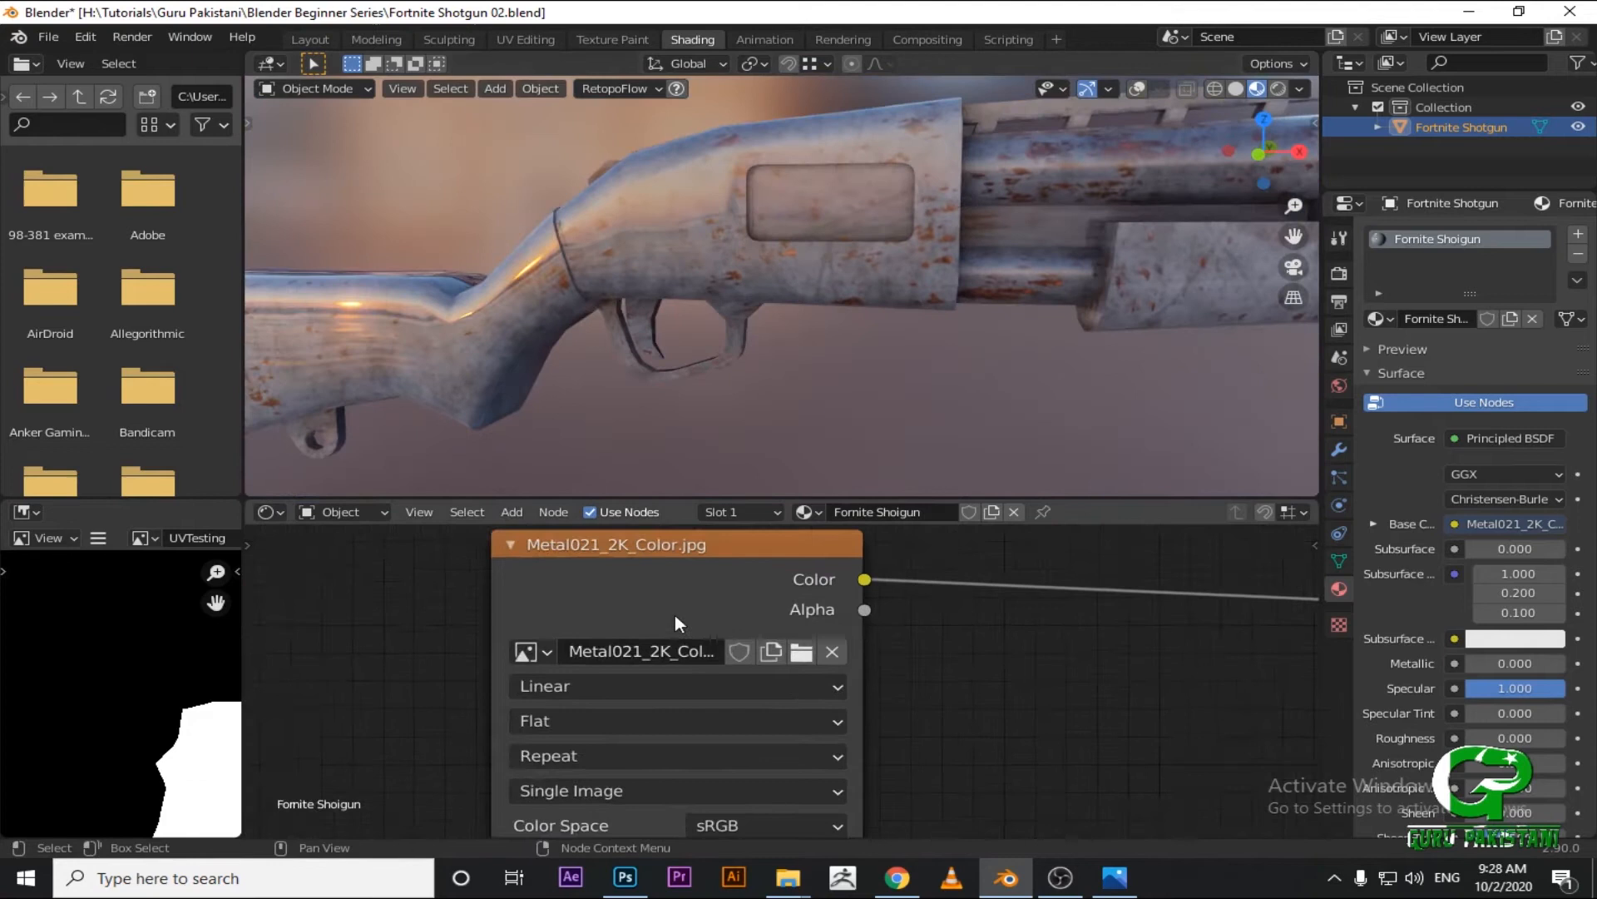
Collapse the Metal021_2K_Color.jpg node and expand it again.
click(510, 546)
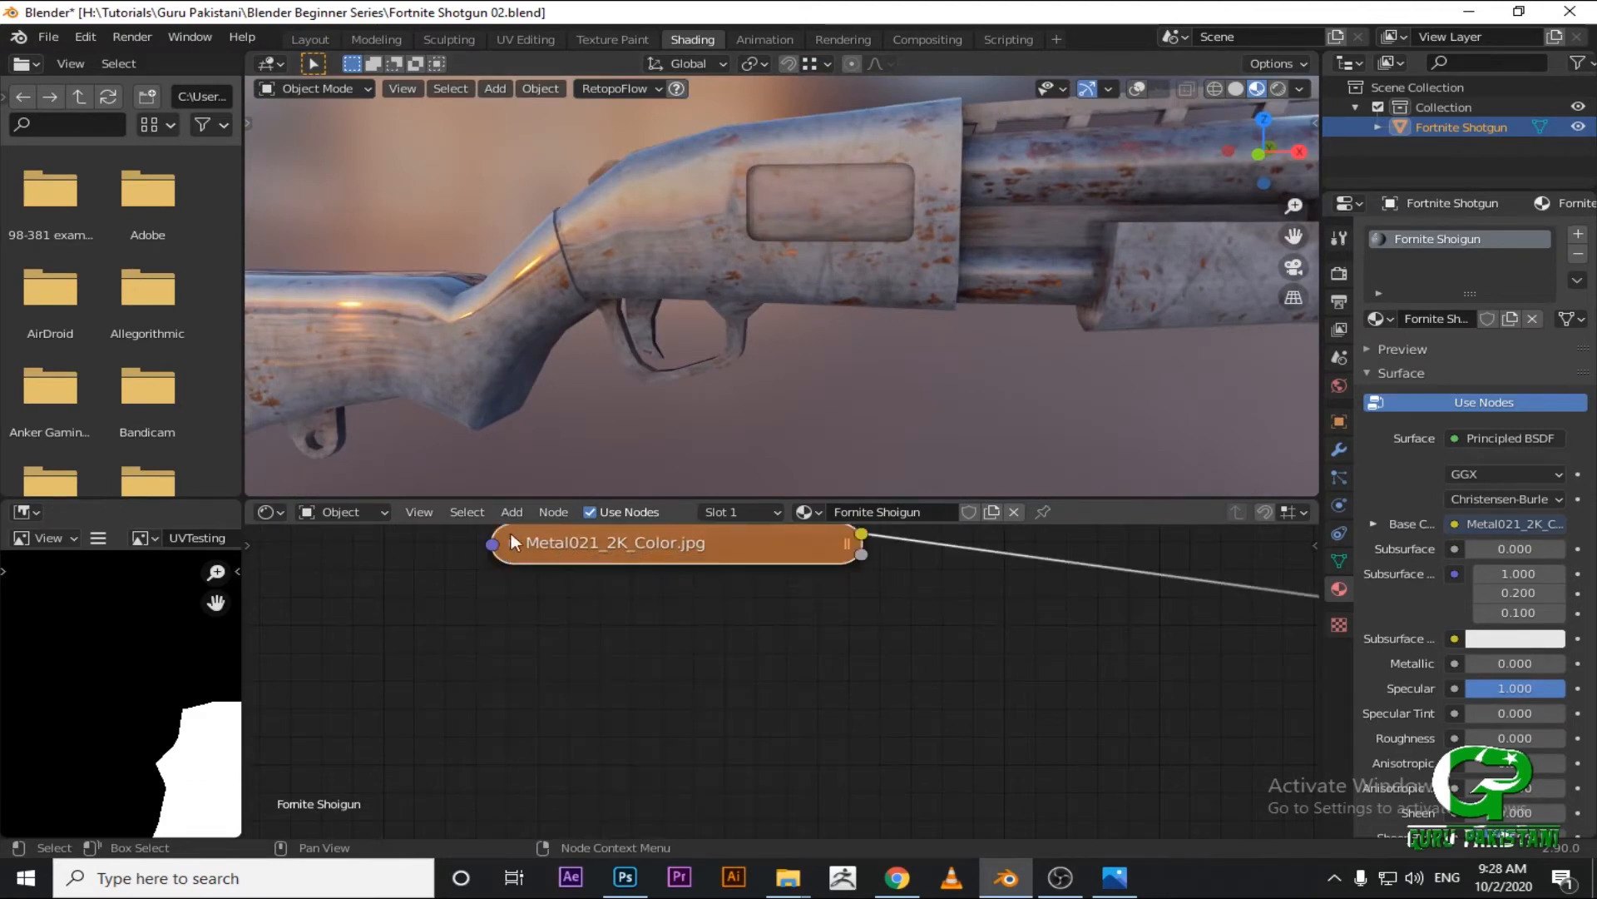
scroll(741, 601, down, 2)
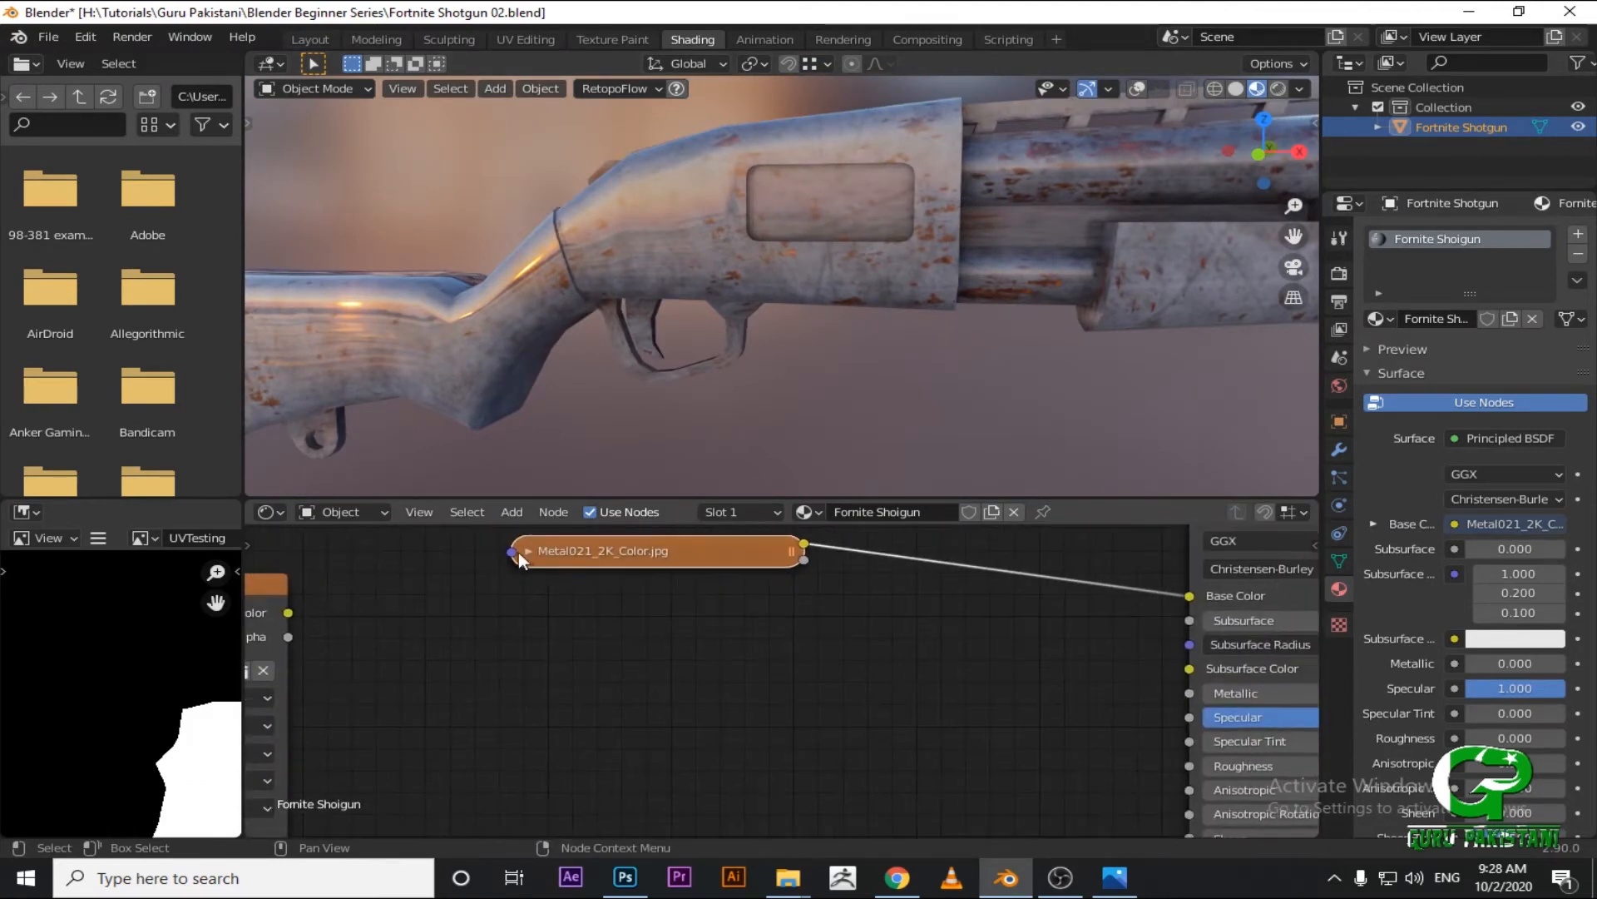
click(537, 556)
scroll(773, 639, down, 3)
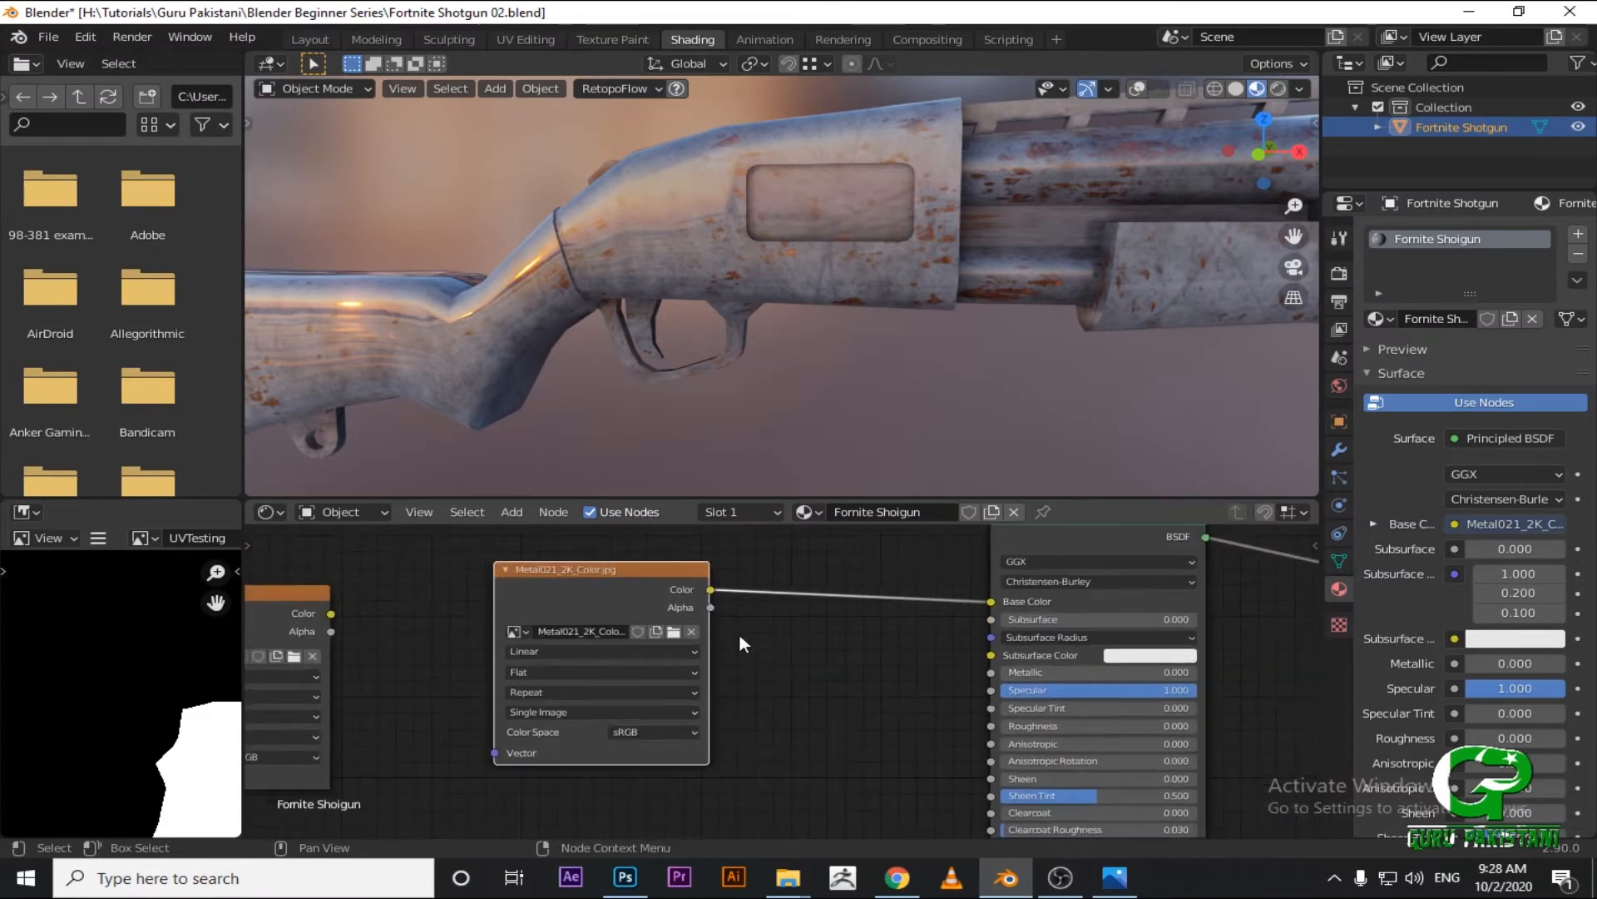
Move the metal color node up and add another Image Texture node beside it by searching for "im".
scroll(774, 674, down, 1)
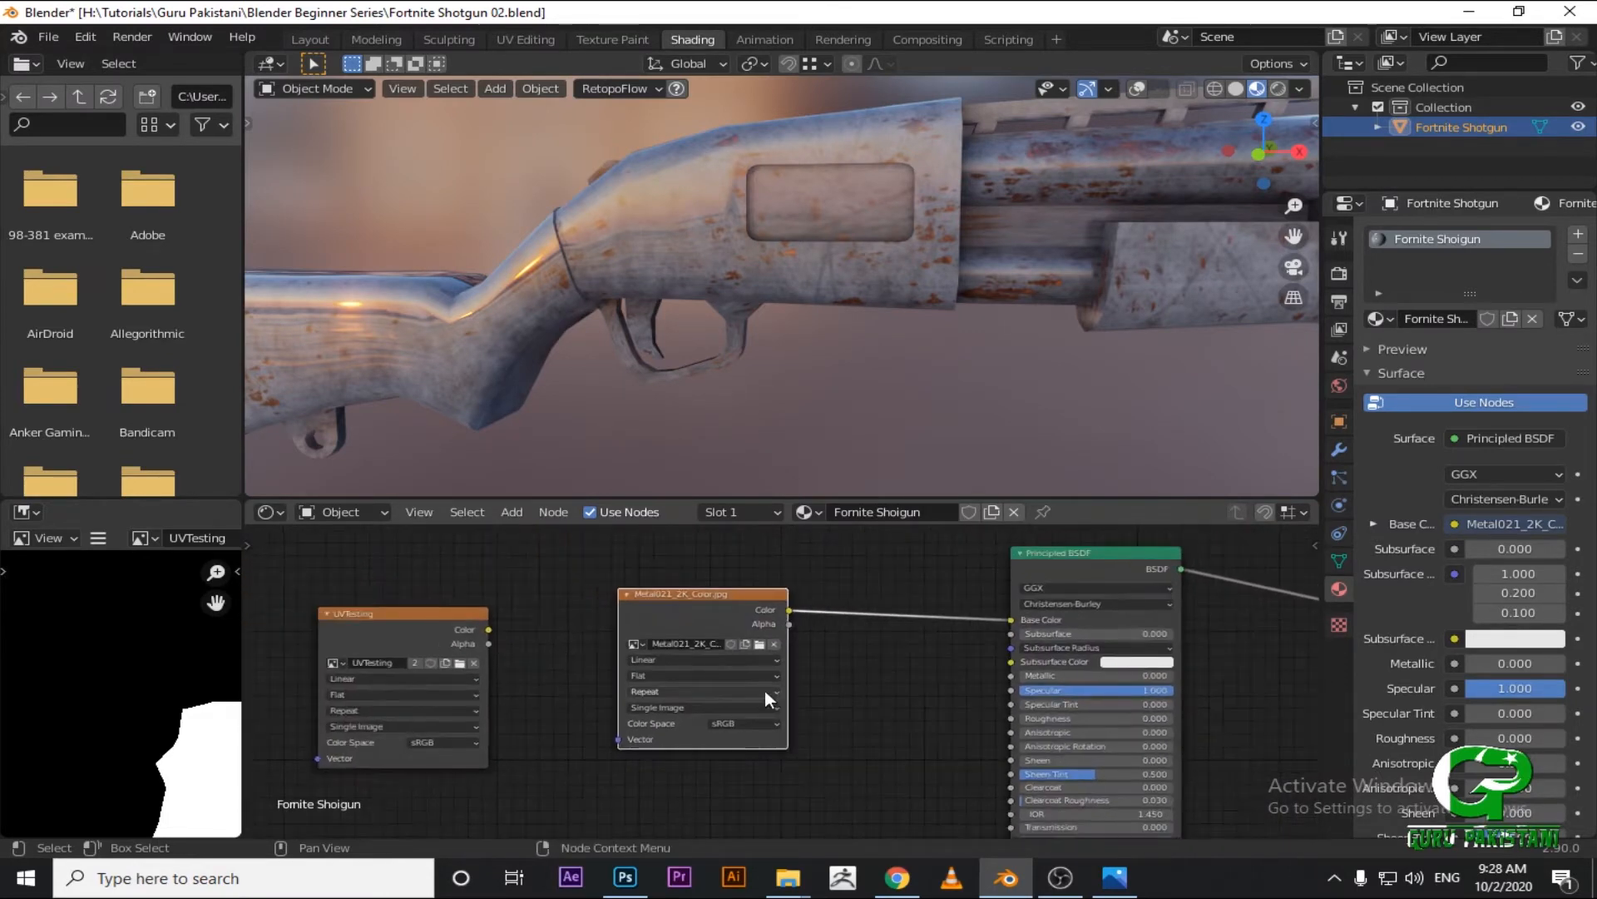
drag(741, 743, 675, 667)
middle_drag(746, 706, 797, 744)
key(shift+a)
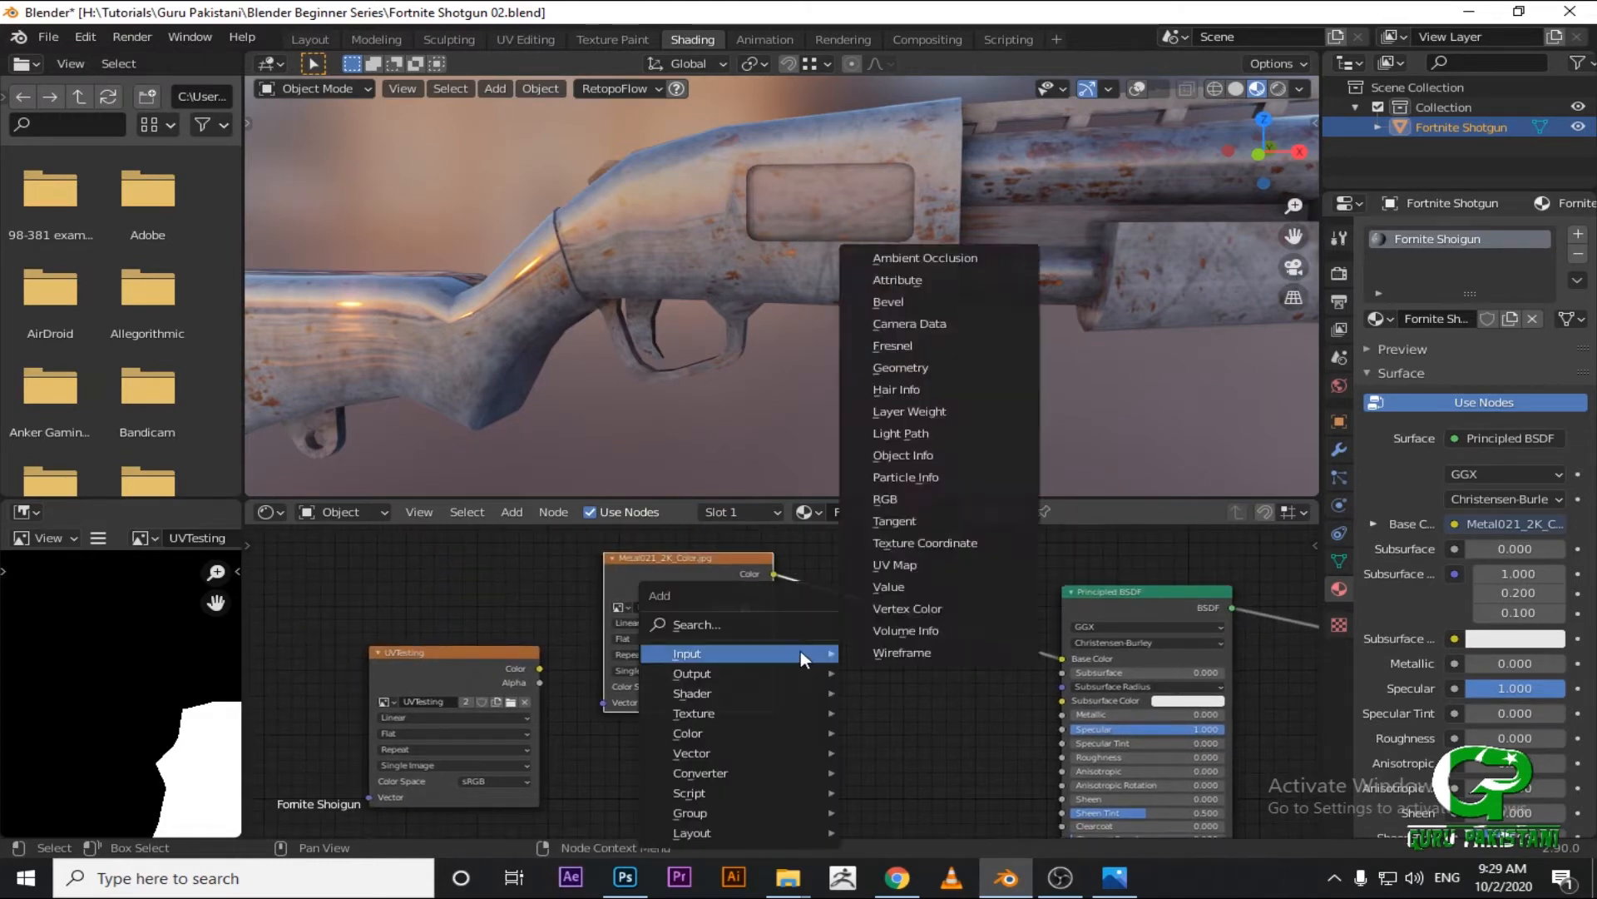
click(739, 623)
text(im)
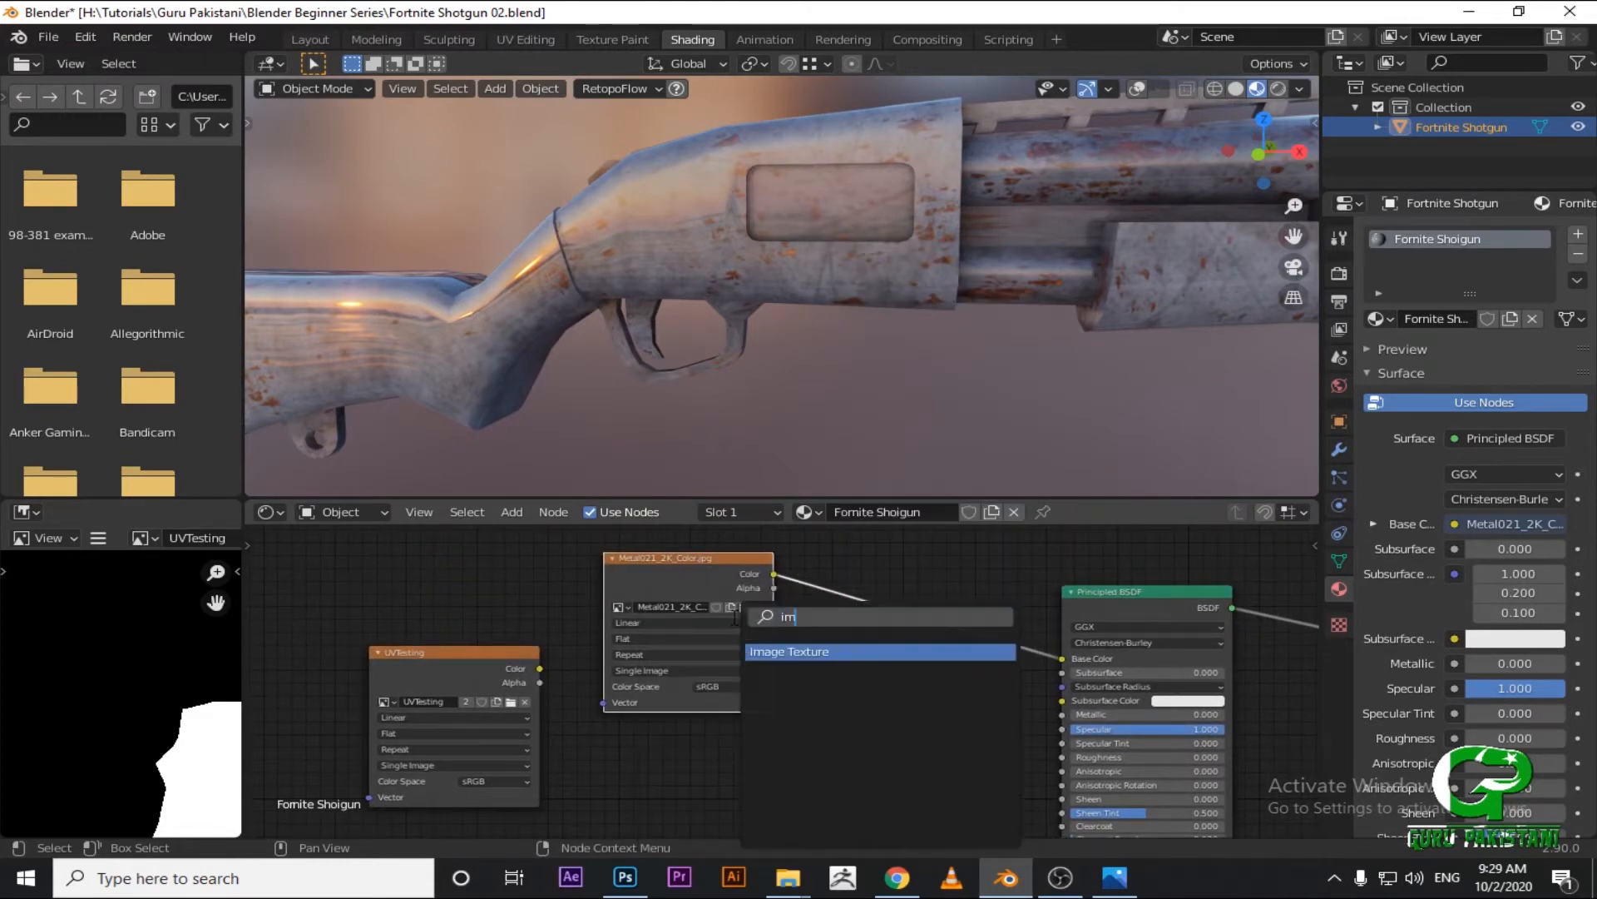
click(839, 653)
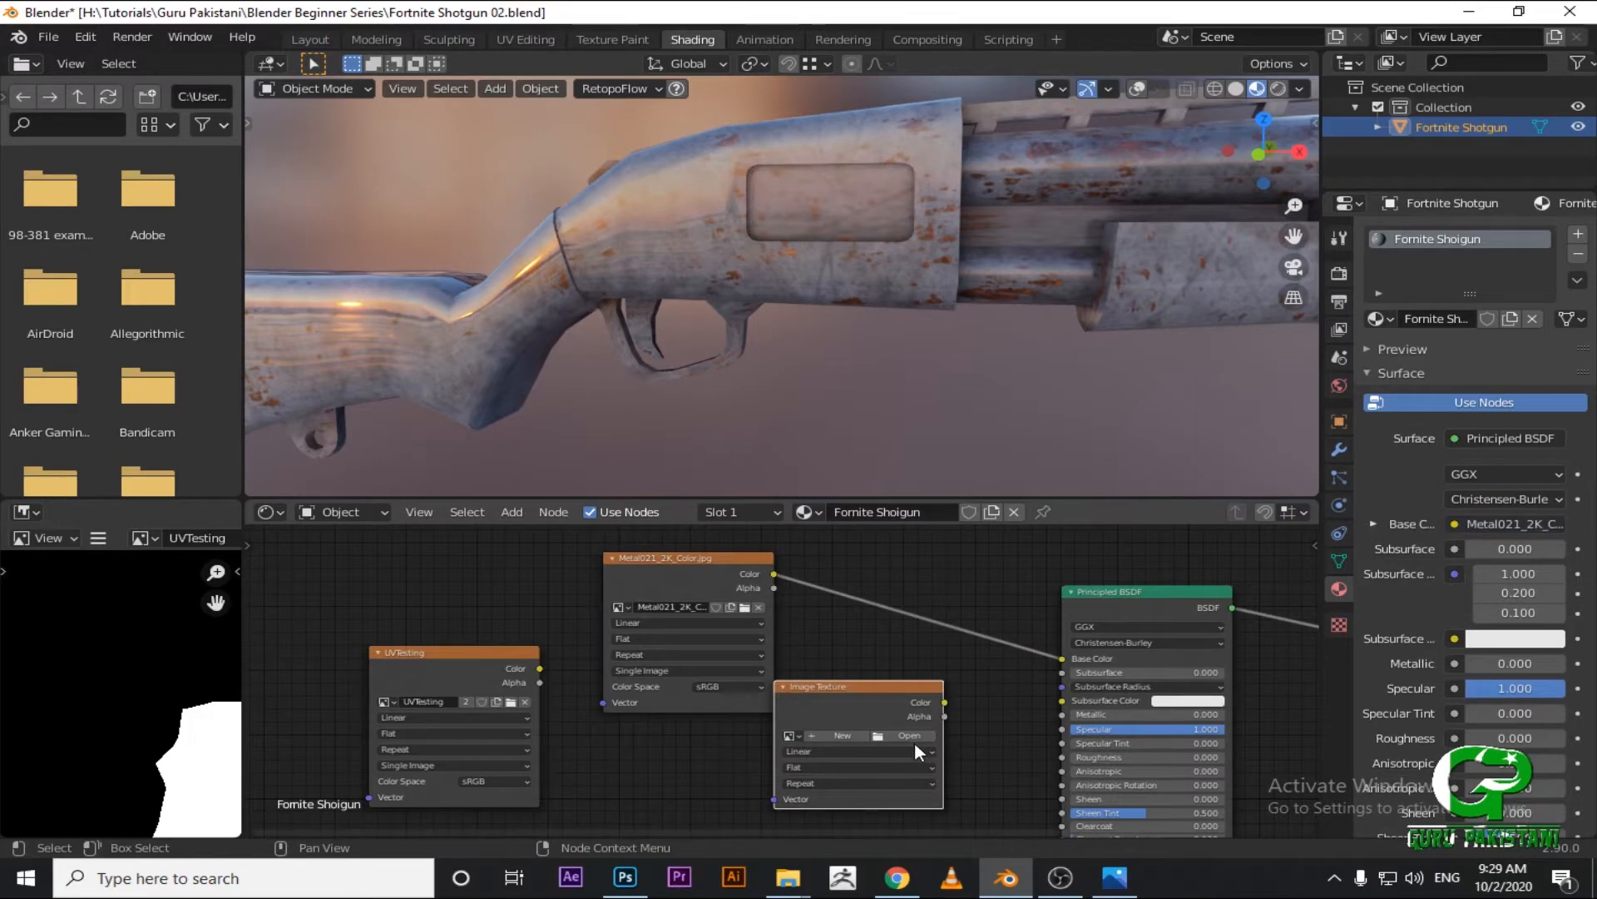
Start loading an image into the new Image Texture node and browse to the Textures folder.
click(909, 736)
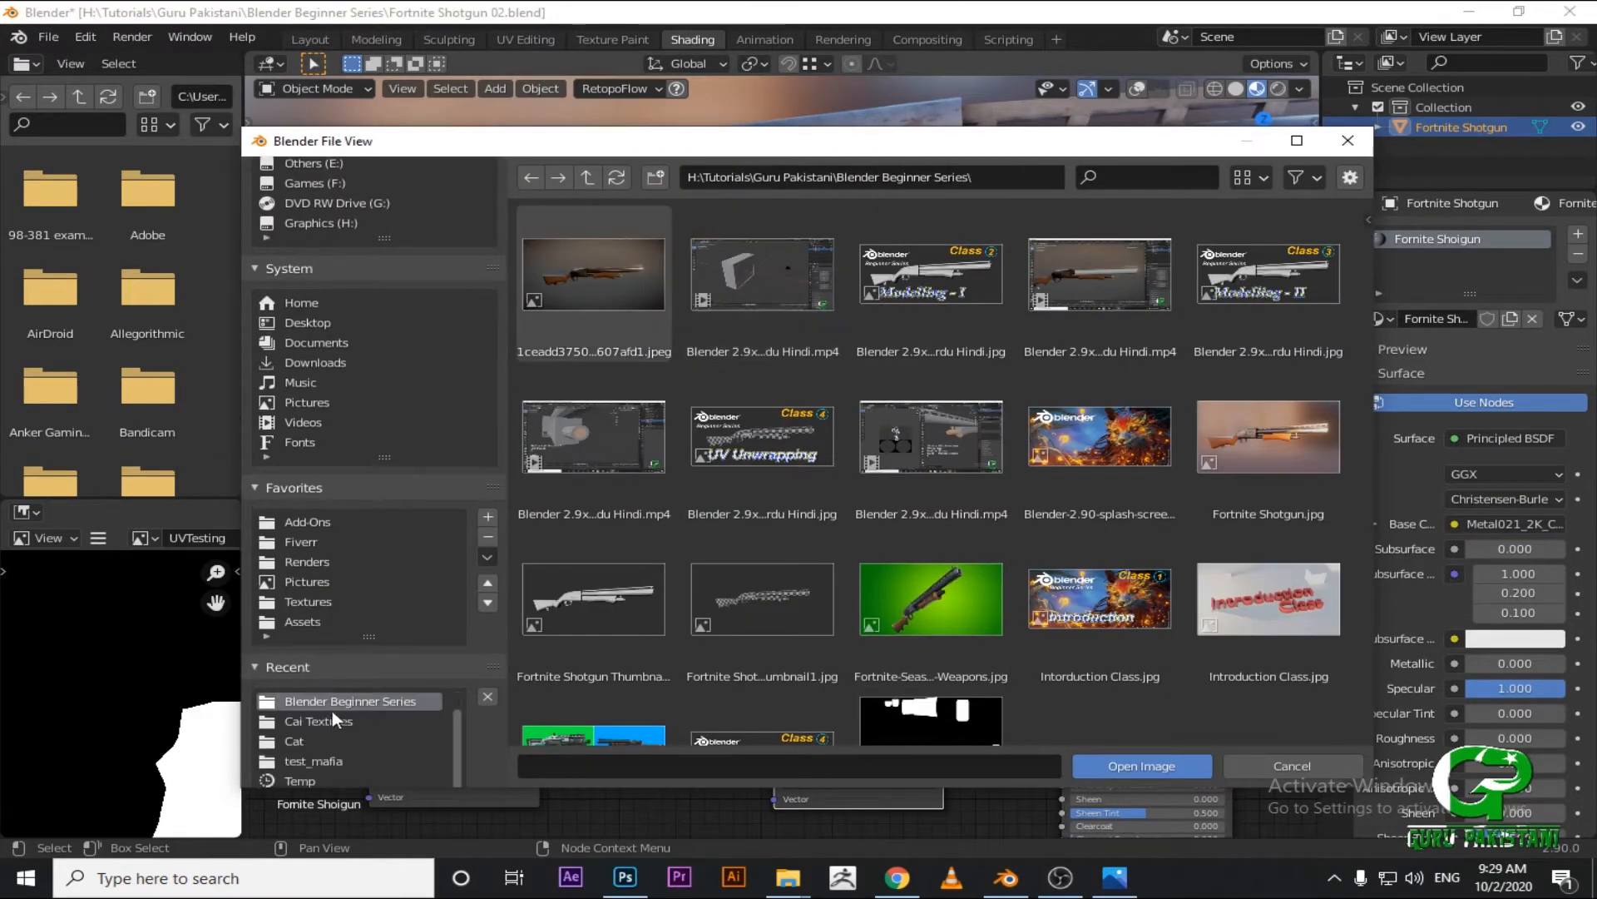
click(307, 600)
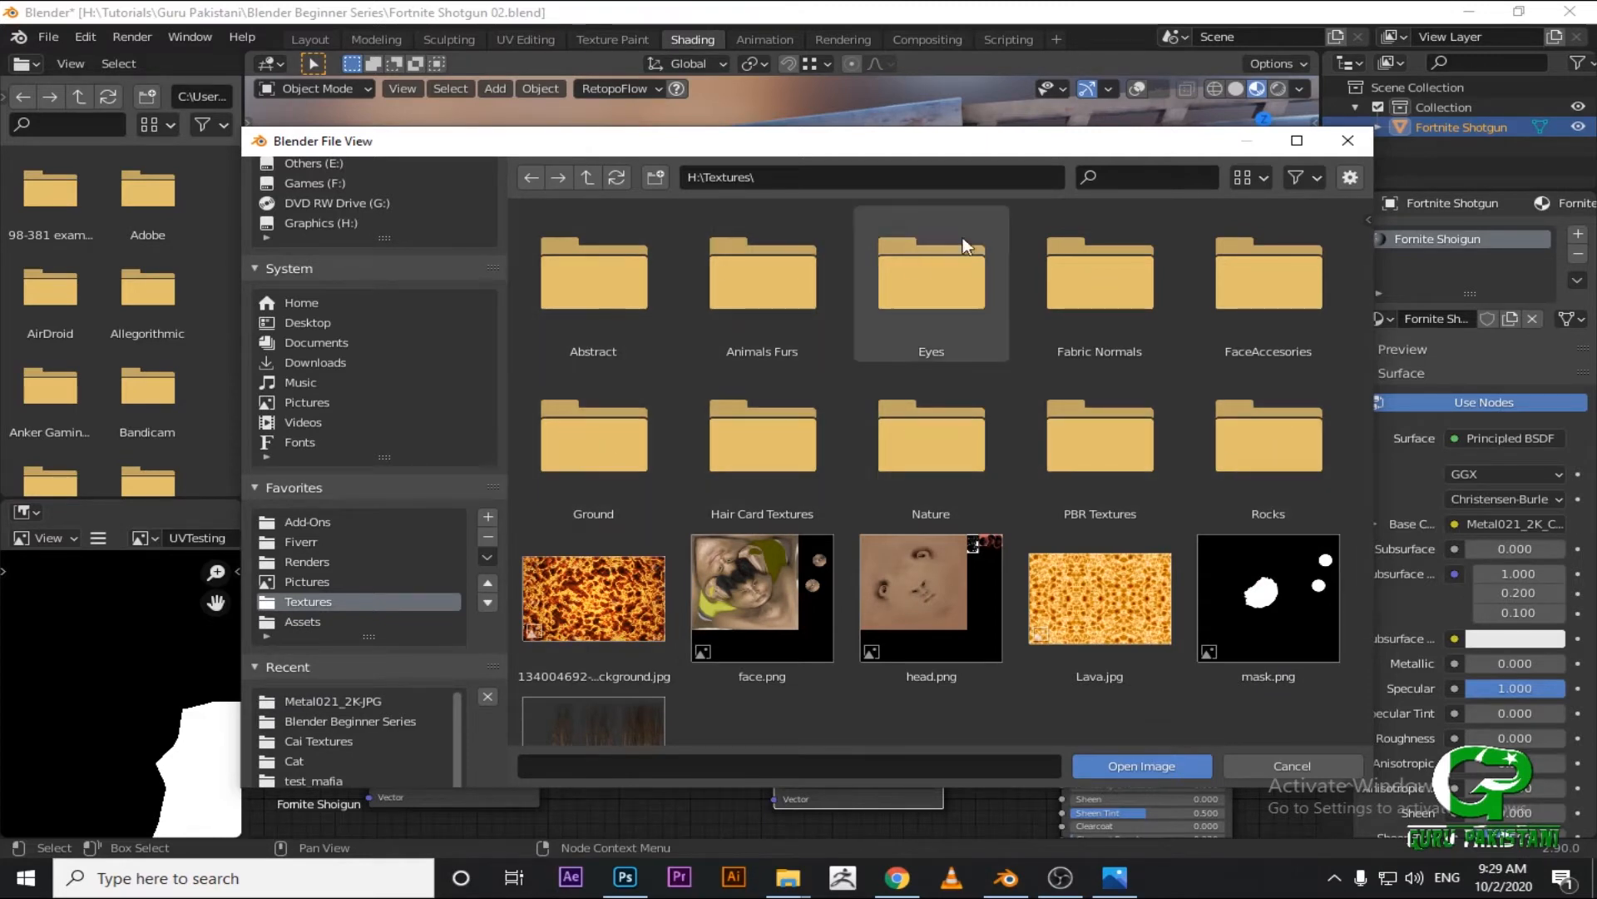
double_click(966, 436)
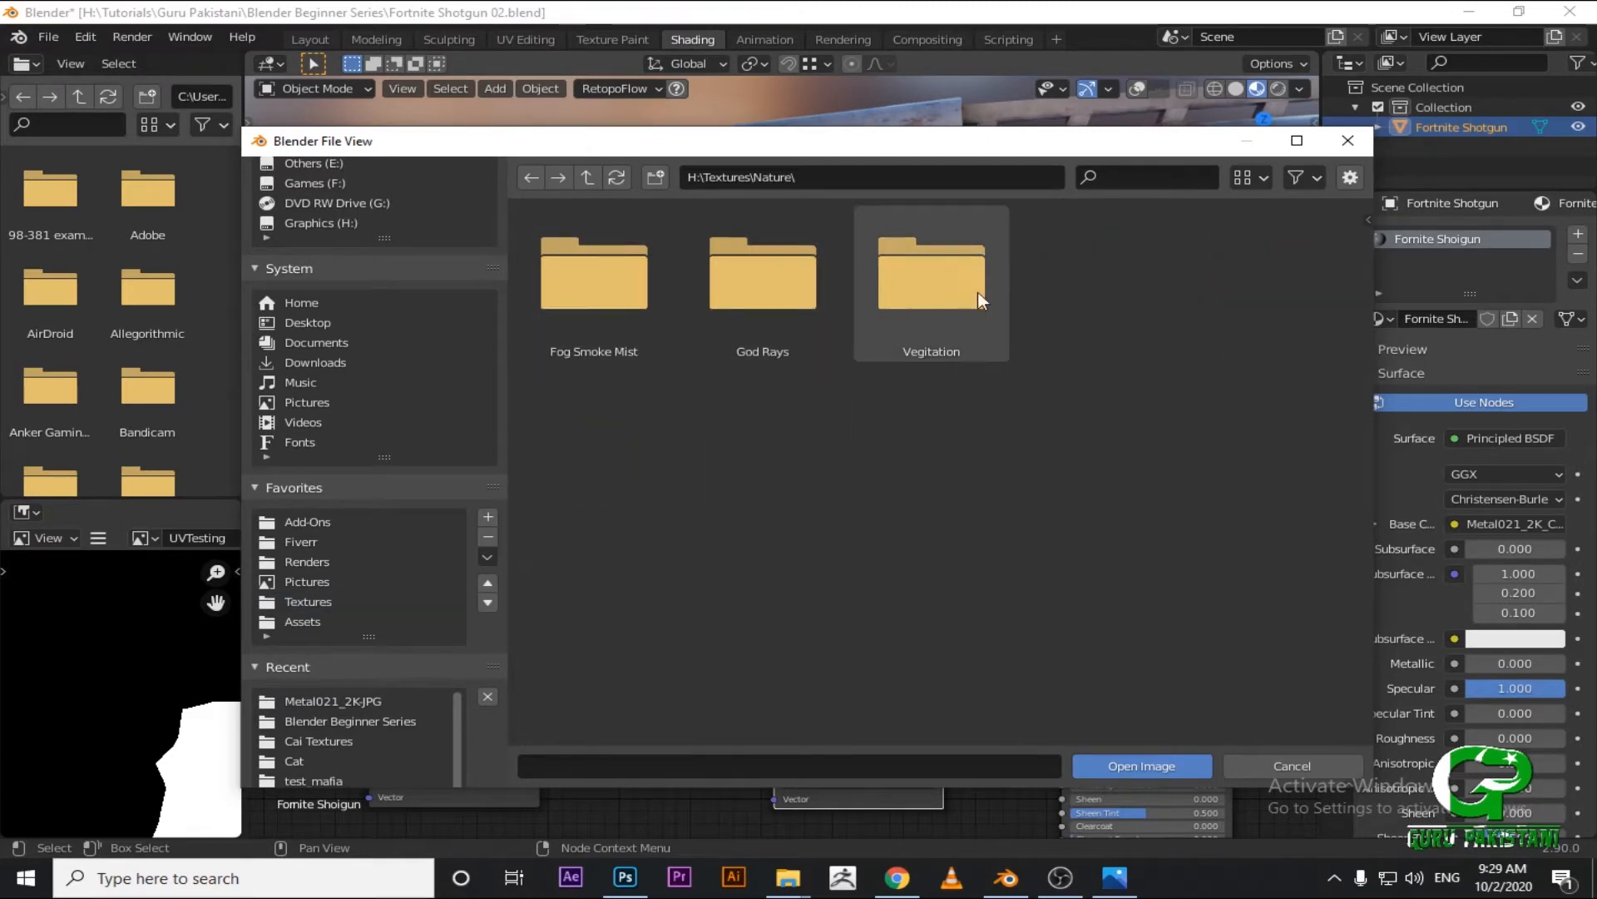
double_click(910, 308)
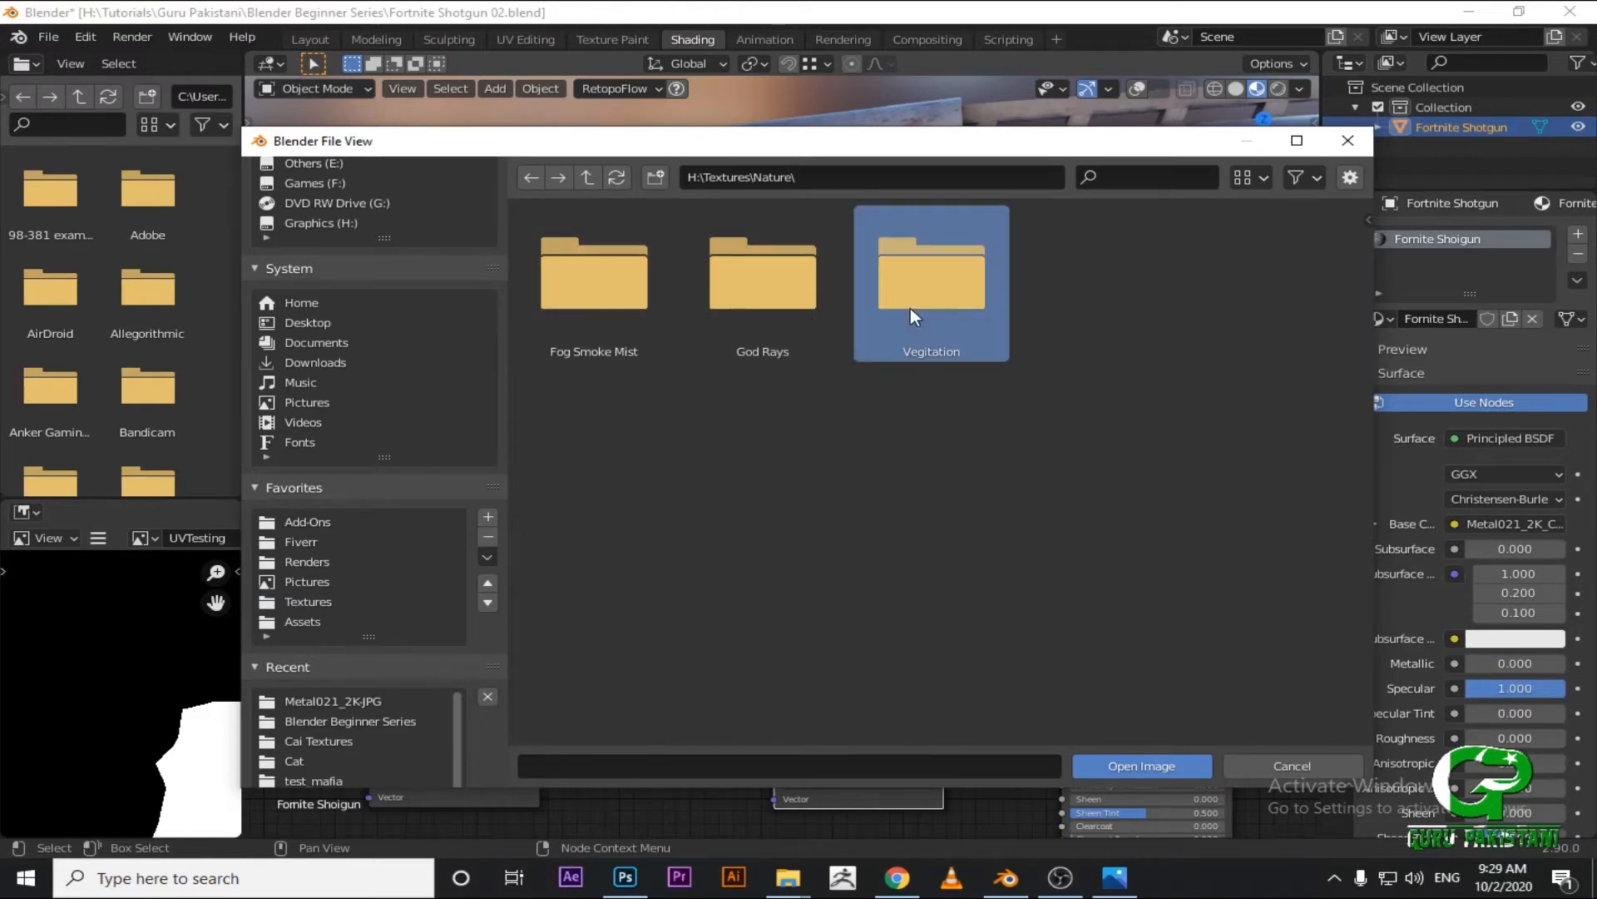
click(589, 177)
click(589, 178)
Load Wood027_2K_Color.jpg from the Wood folder inside PBR Textures into the new Image Texture node.
scroll(865, 506, down, 1)
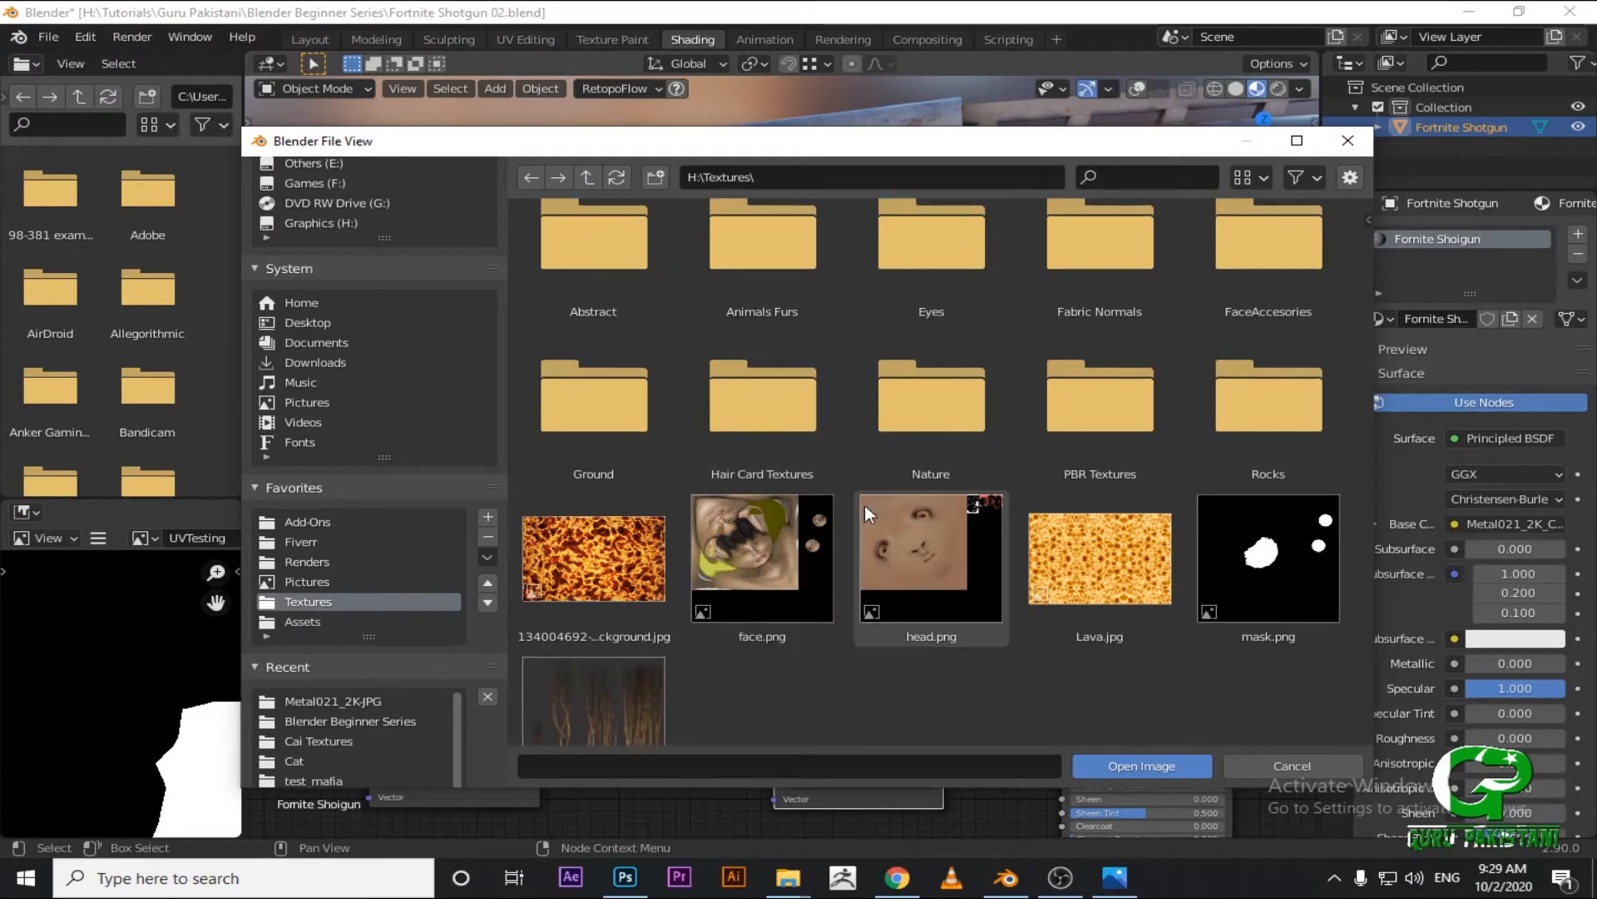
scroll(560, 614, down, 1)
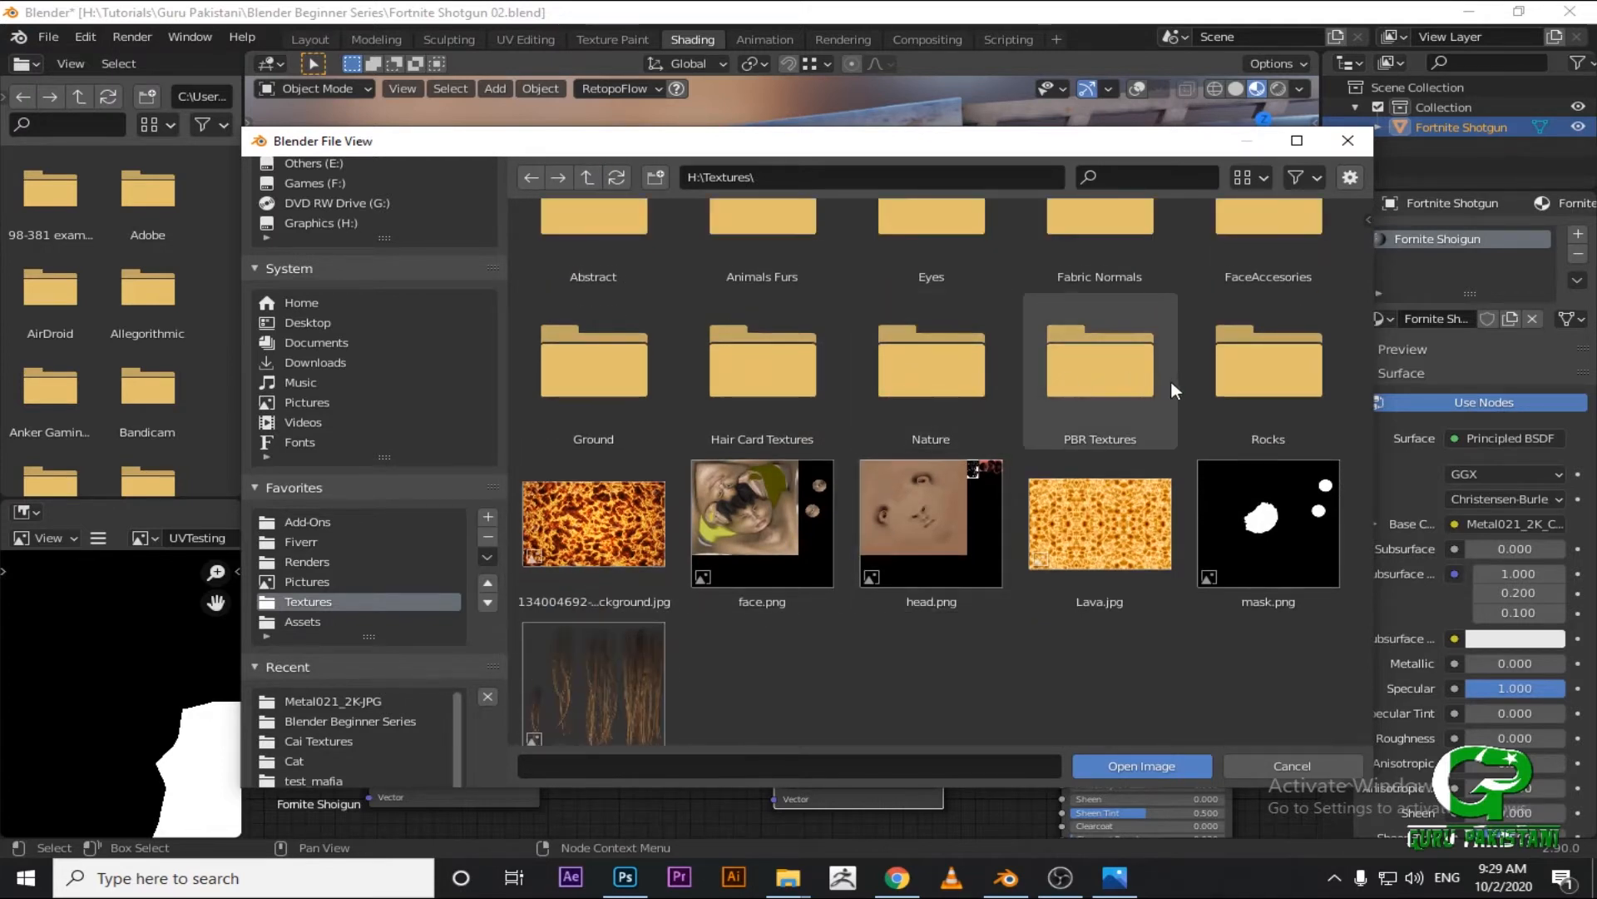
double_click(1155, 394)
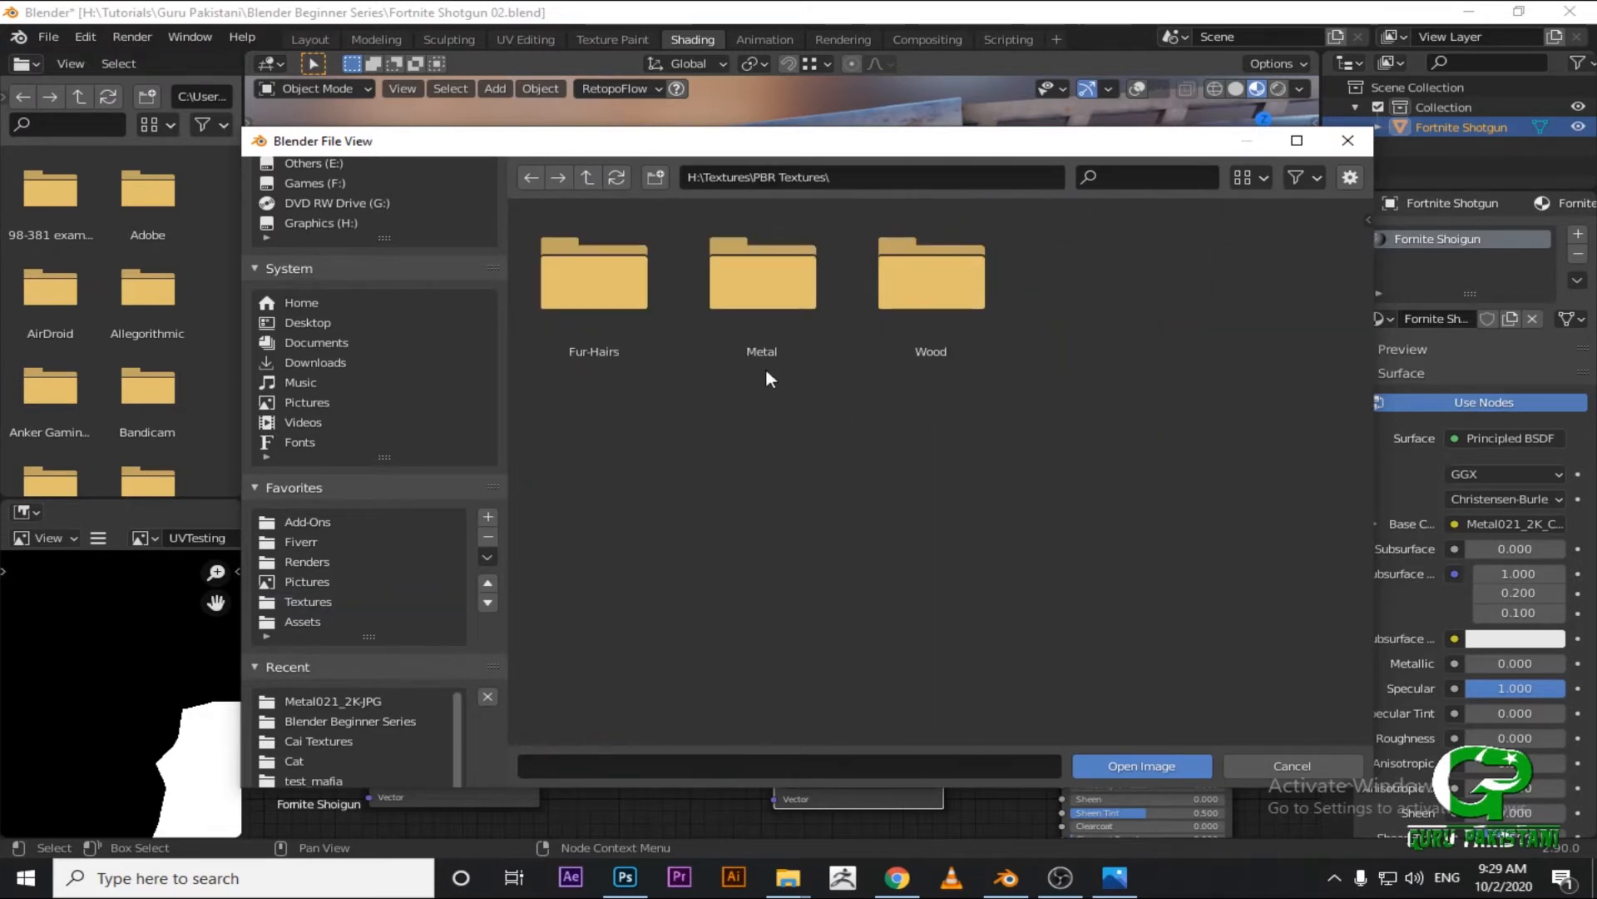
double_click(920, 300)
double_click(651, 307)
double_click(593, 273)
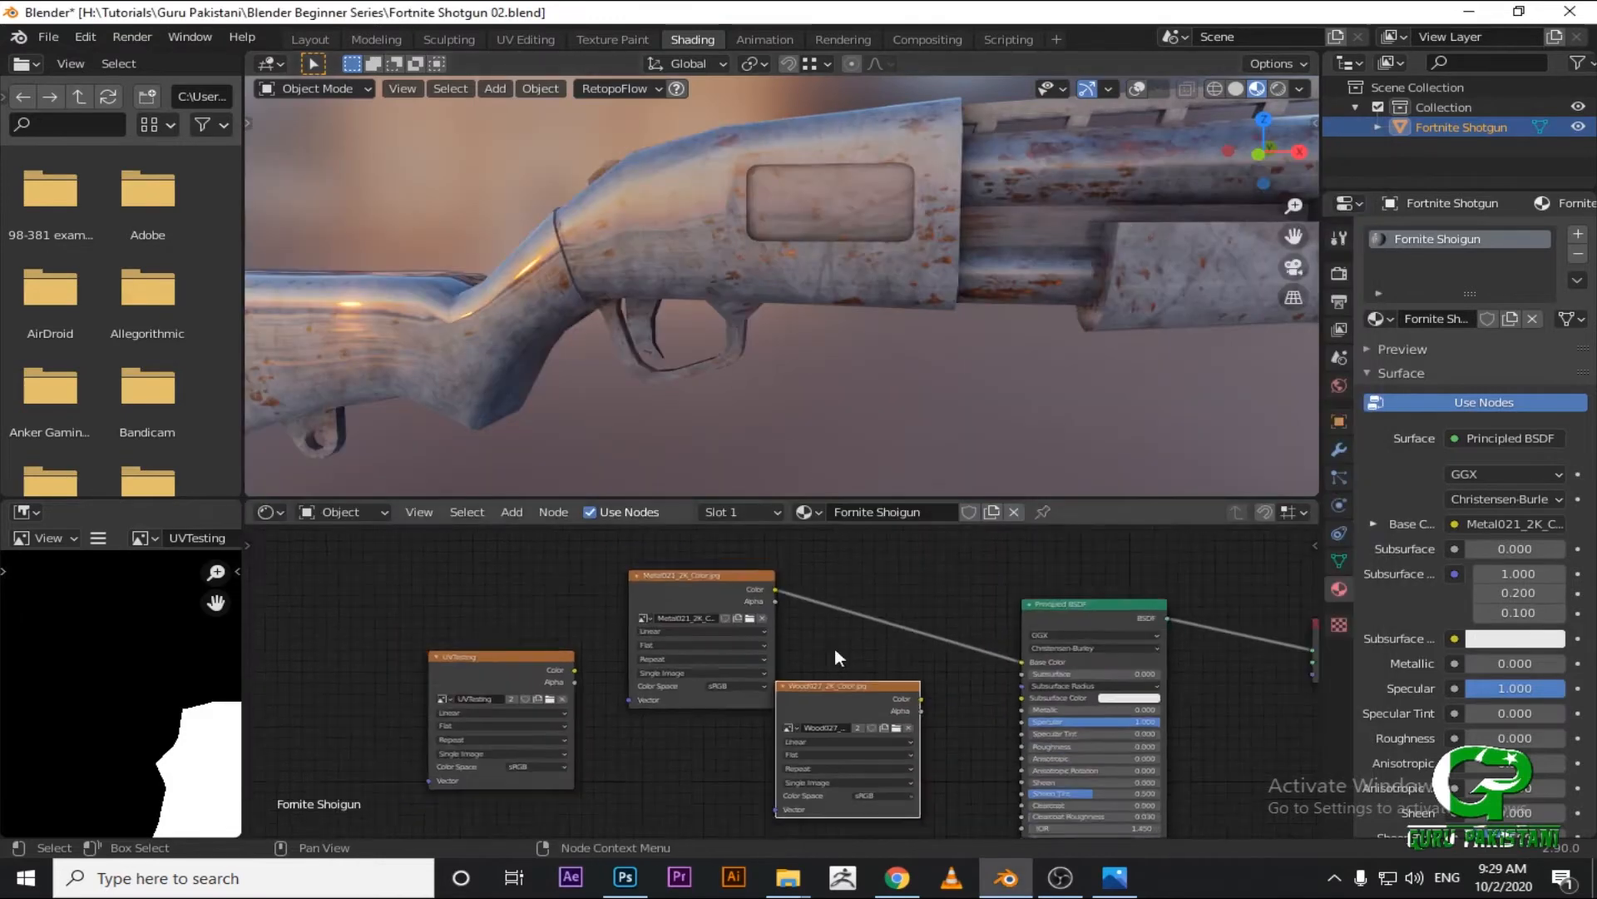
Place the wood color node directly beneath the Metal021_2K_Color.jpg node, aligned with it.
drag(725, 588, 594, 624)
middle_drag(708, 641, 739, 692)
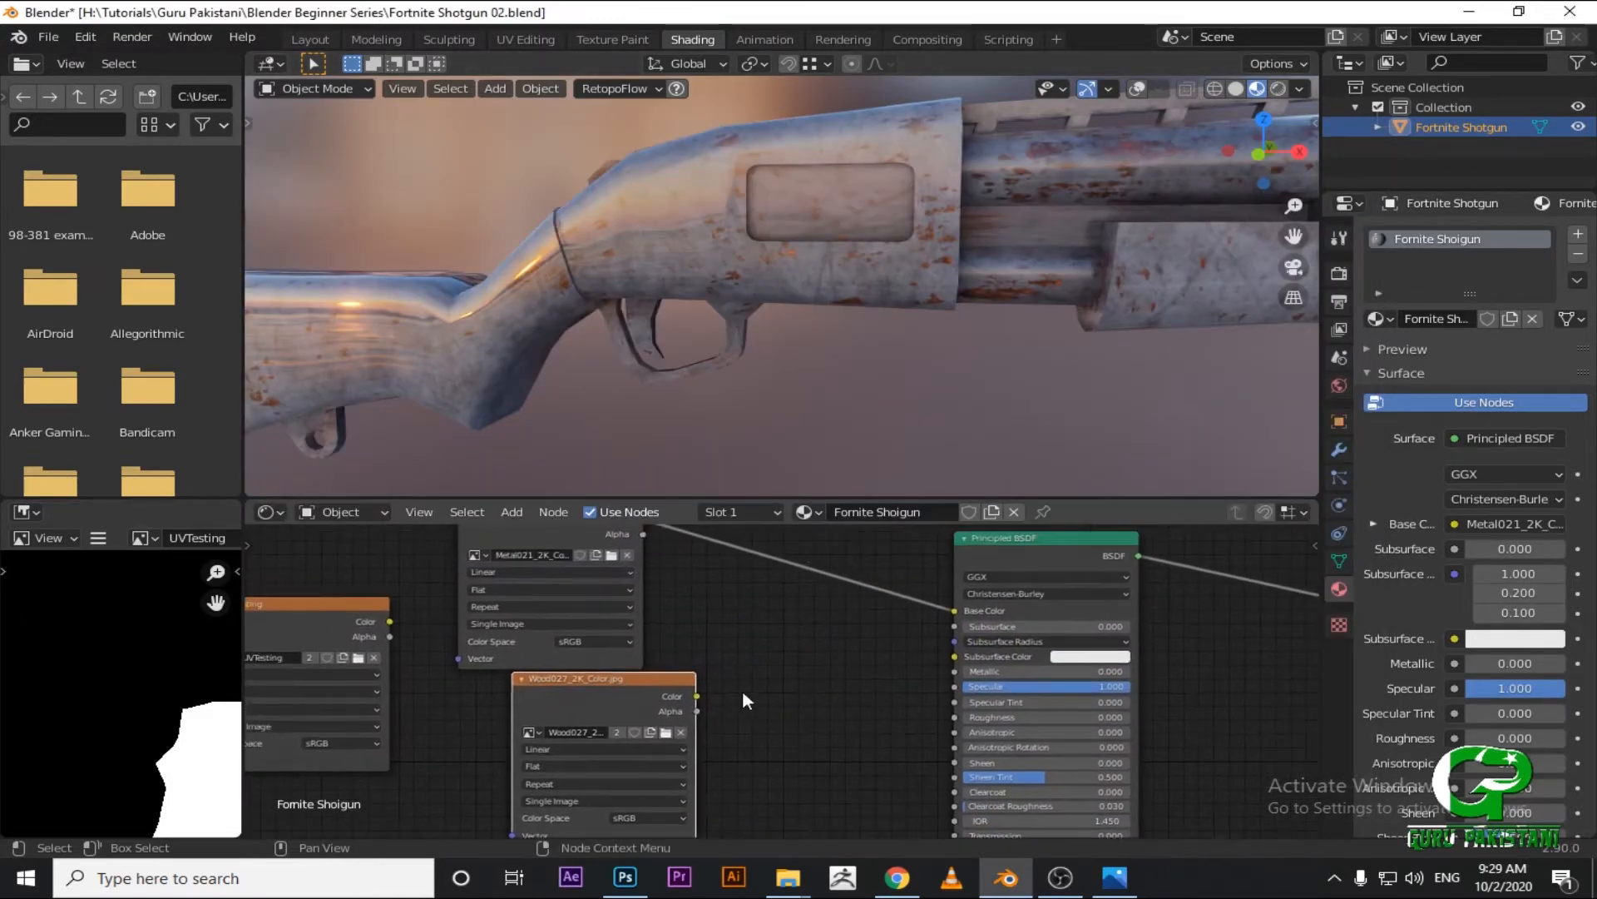
key(g)
click(687, 697)
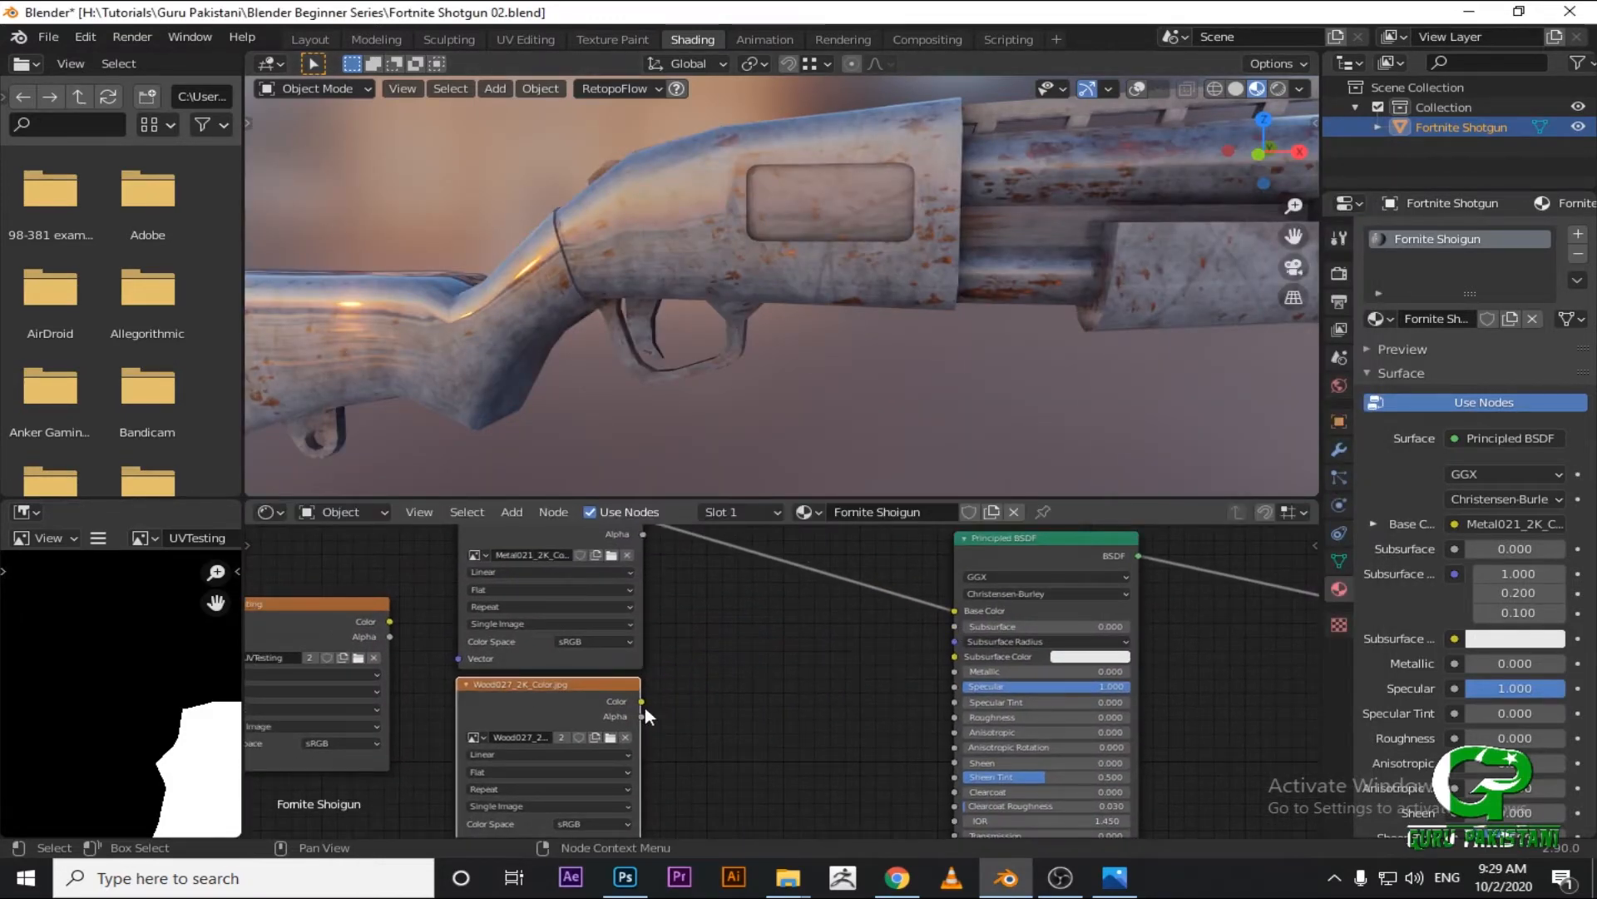
Connect the wood texture's Color output to the Principled BSDF's Base Color and inspect the shotgun.
drag(643, 702, 955, 611)
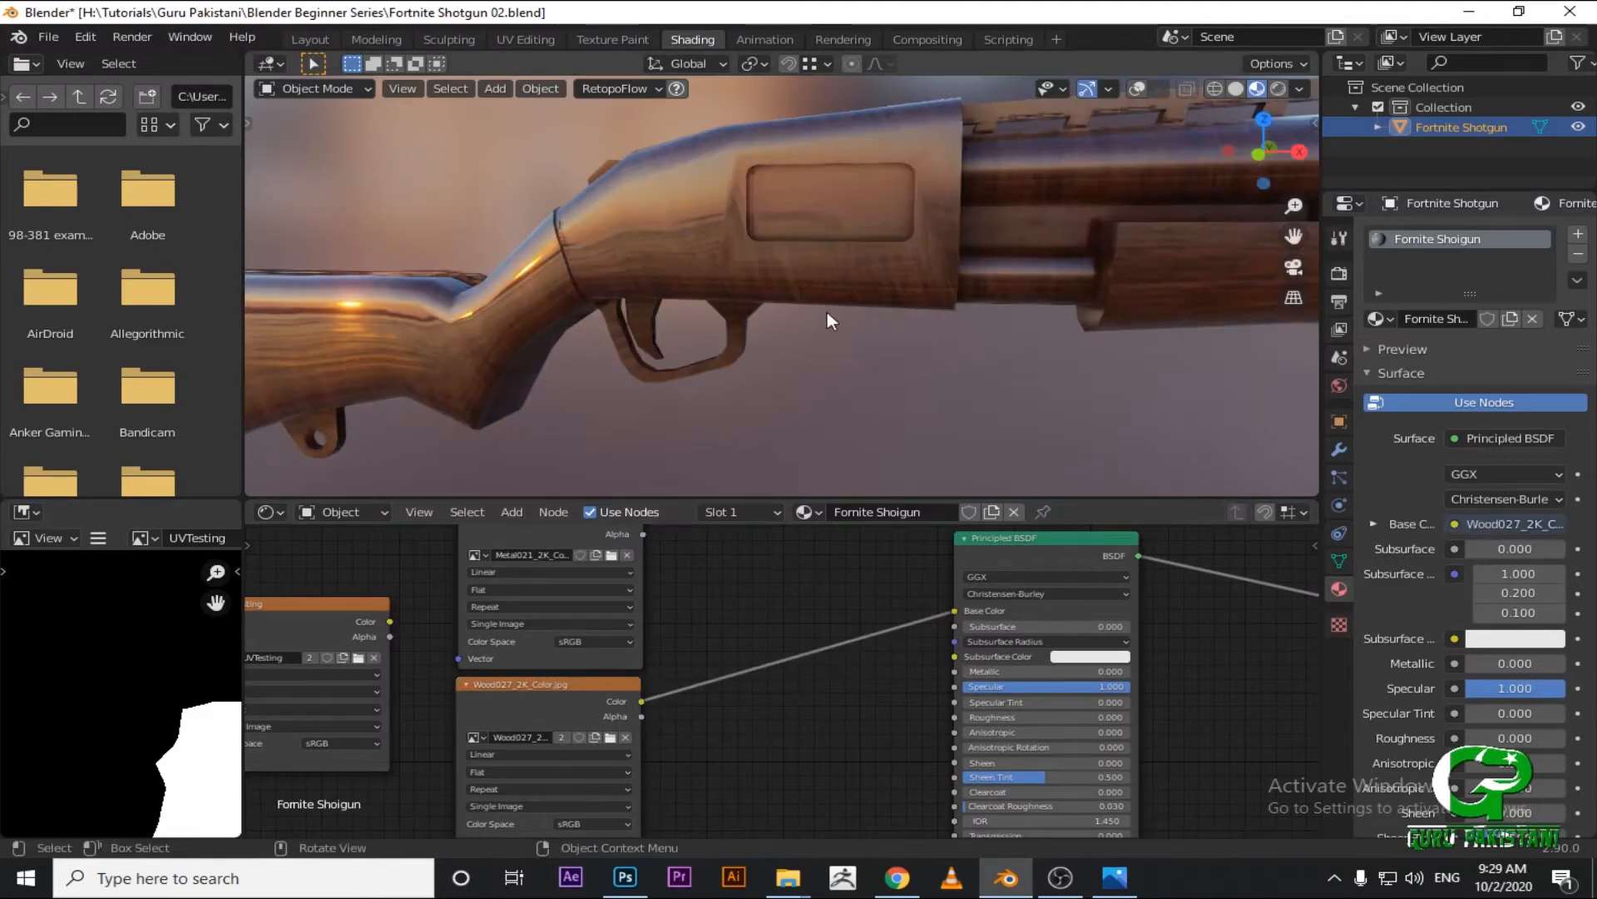
scroll(731, 233, down, 3)
middle_drag(667, 309, 749, 341)
scroll(755, 371, down, 2)
scroll(759, 301, up, 3)
scroll(745, 354, down, 1)
scroll(761, 607, down, 1)
Examine the UVTesting mask node, then switch to Photoshop to view the masked shotgun layer and return to Blender.
middle_drag(603, 630, 721, 664)
click(401, 674)
scroll(546, 645, up, 2)
middle_drag(401, 674, 546, 623)
scroll(519, 590, up, 1)
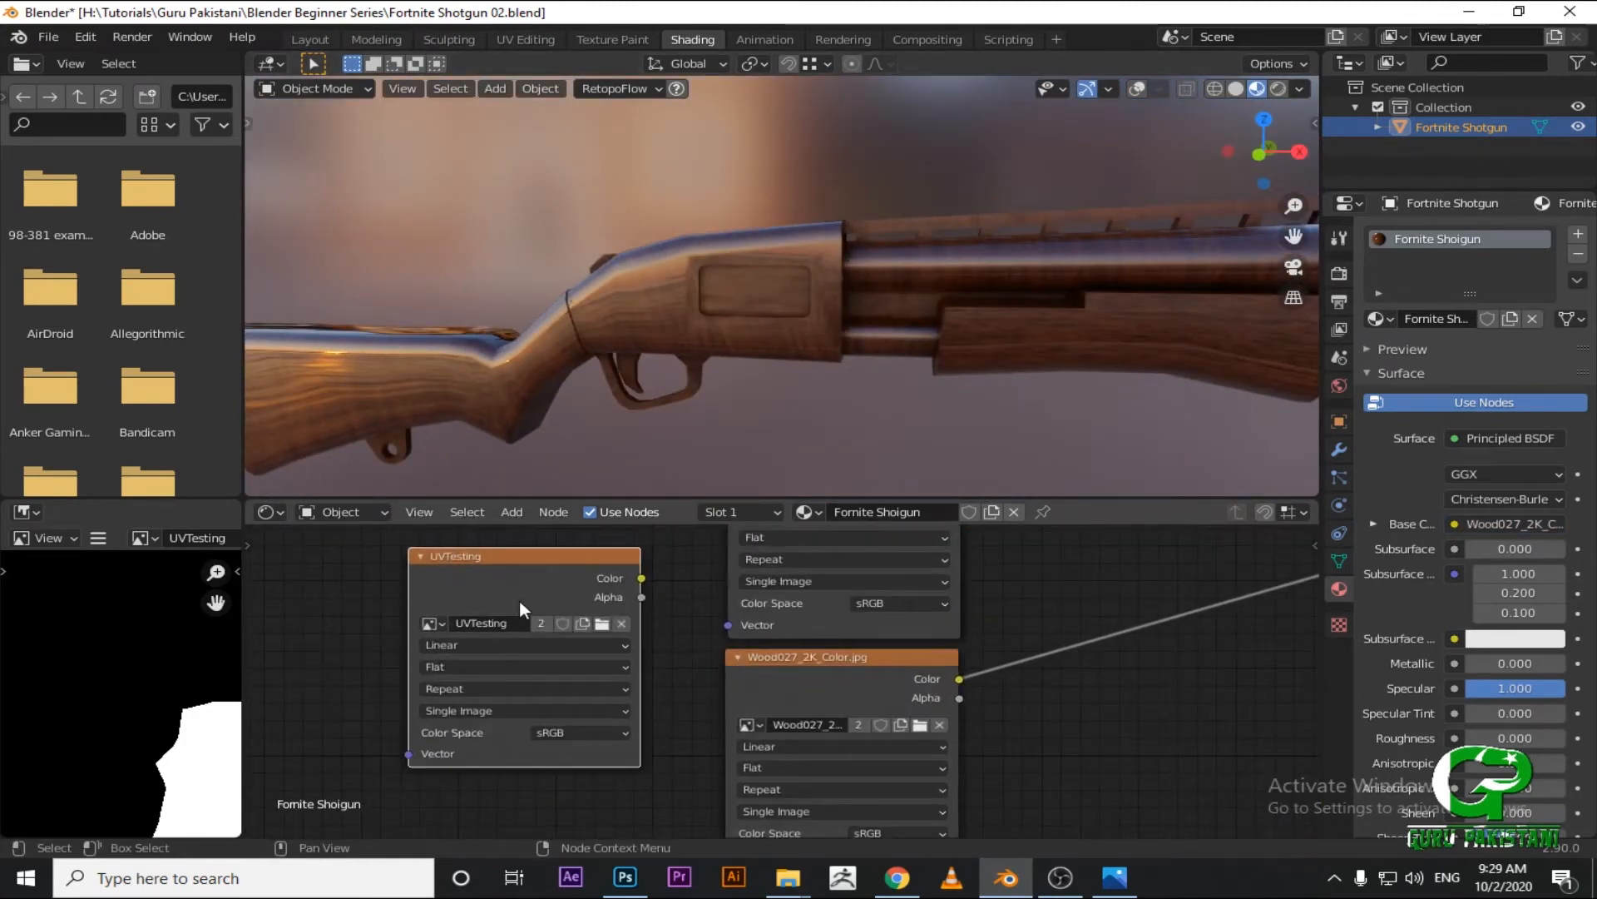
click(625, 877)
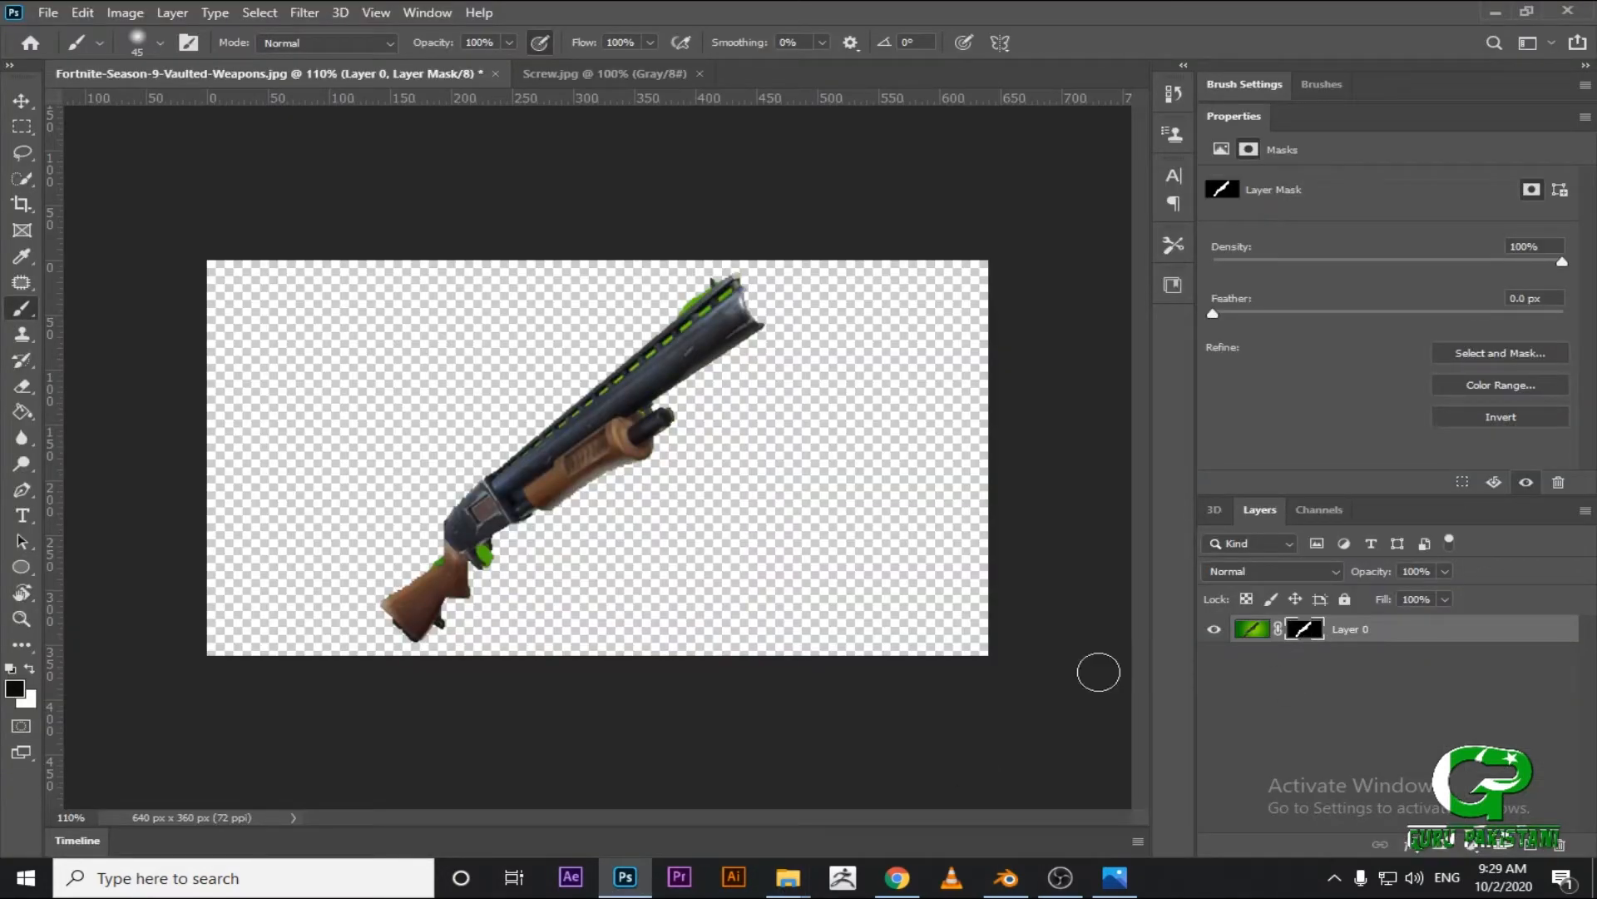
key(alt+Tab)
Add a MixRGB node by searching for "mix" and place it between the image textures and the Principled BSDF.
scroll(732, 684, down, 2)
middle_drag(1092, 669, 882, 745)
scroll(832, 698, down, 3)
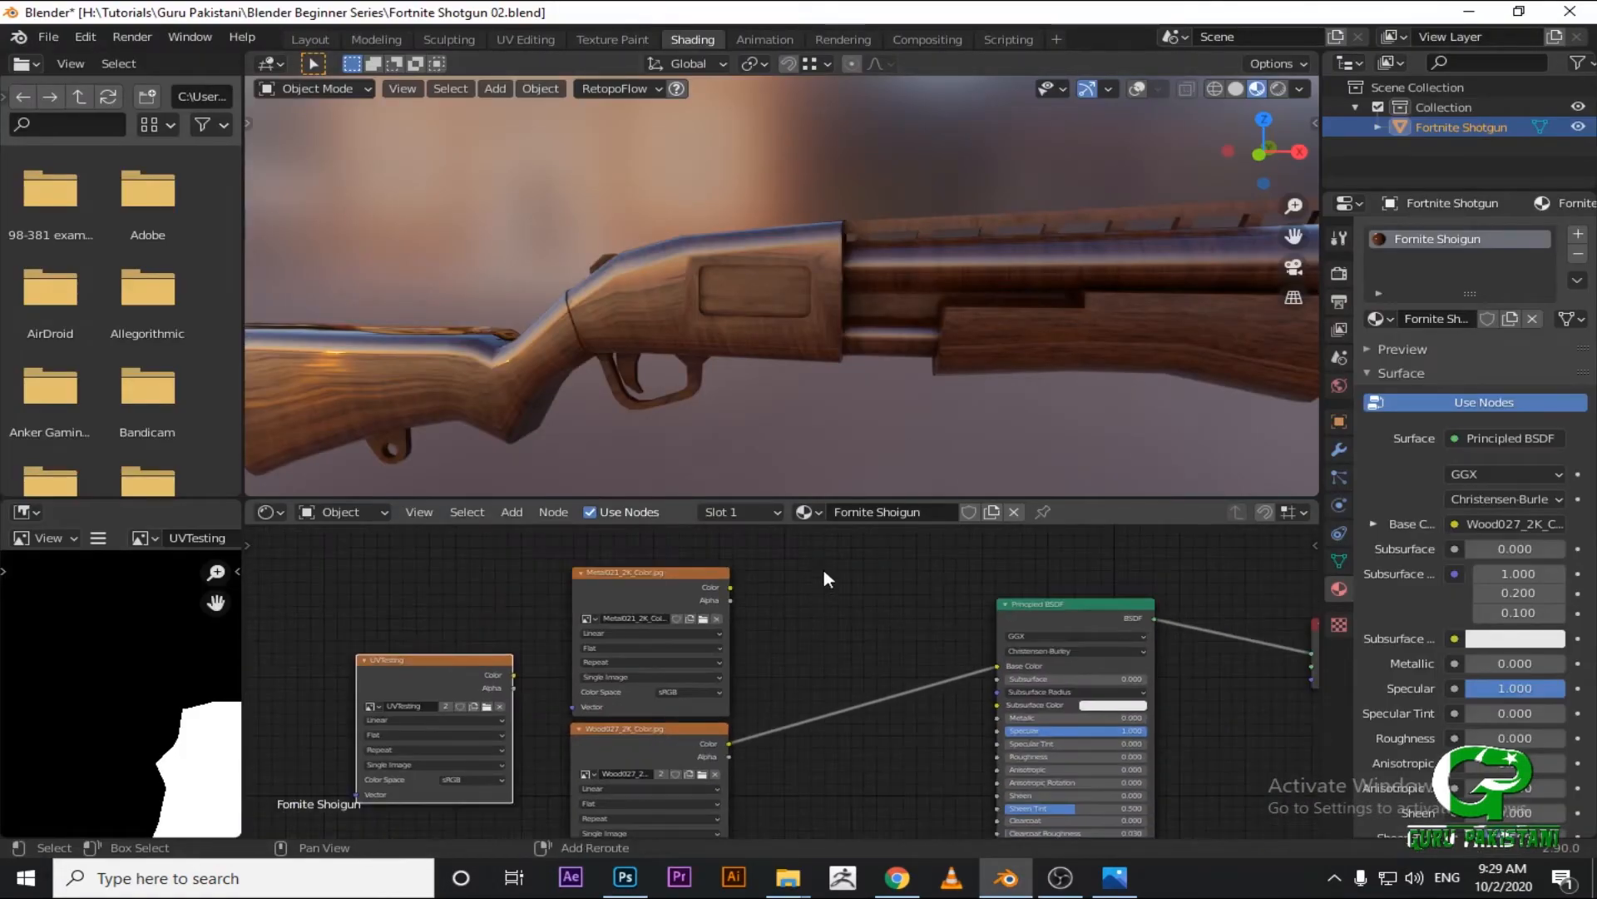
key(shift+a)
click(821, 575)
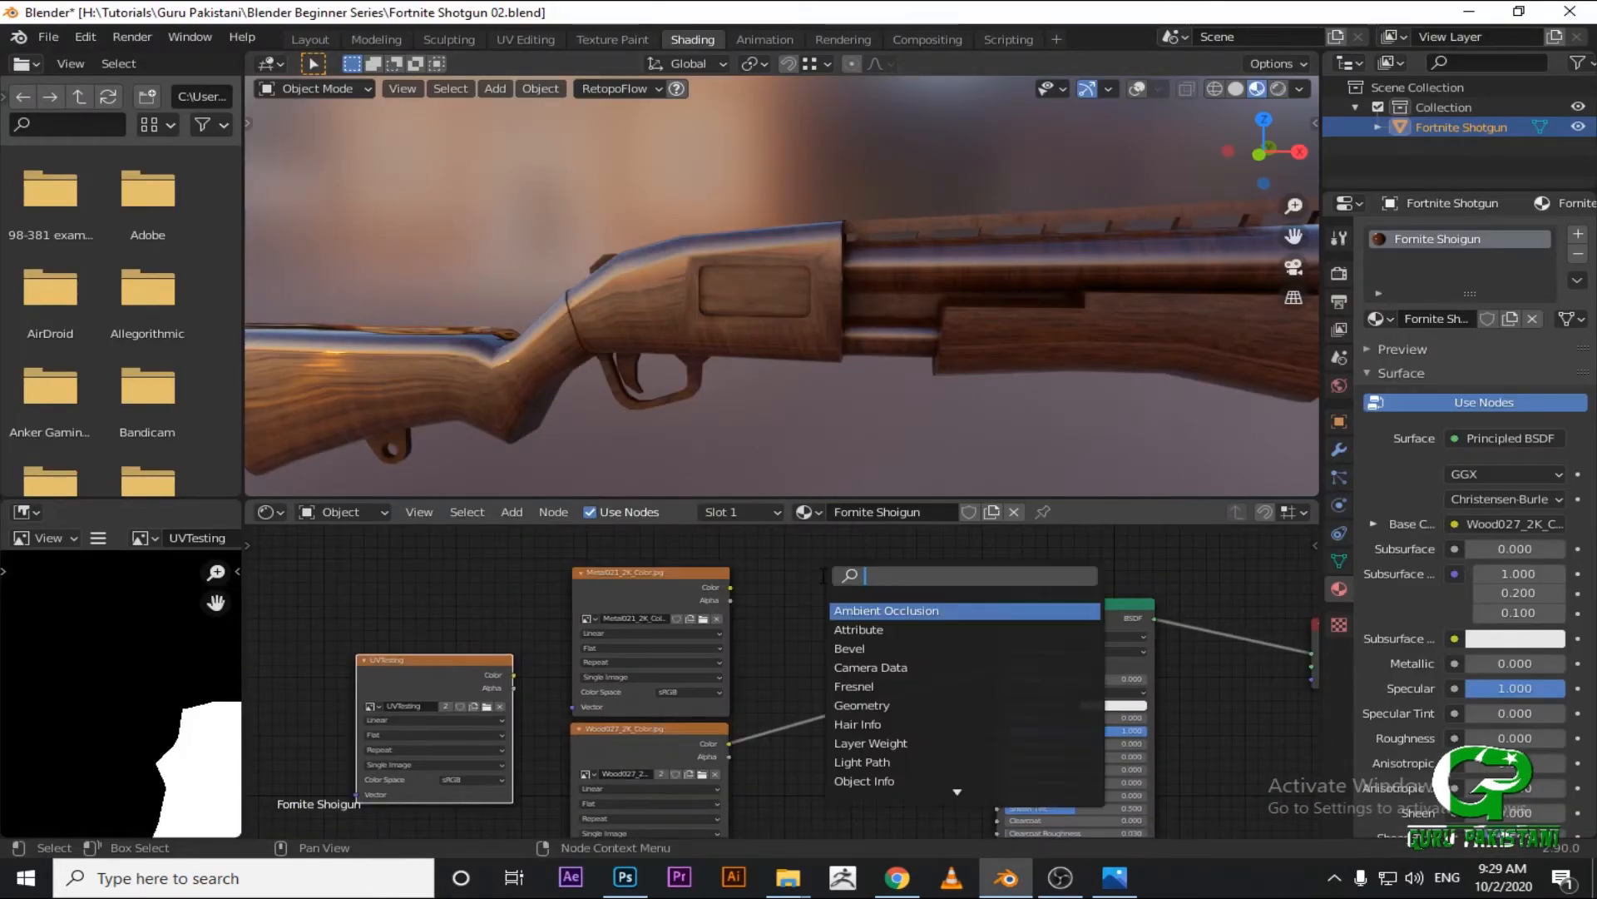
text(mix)
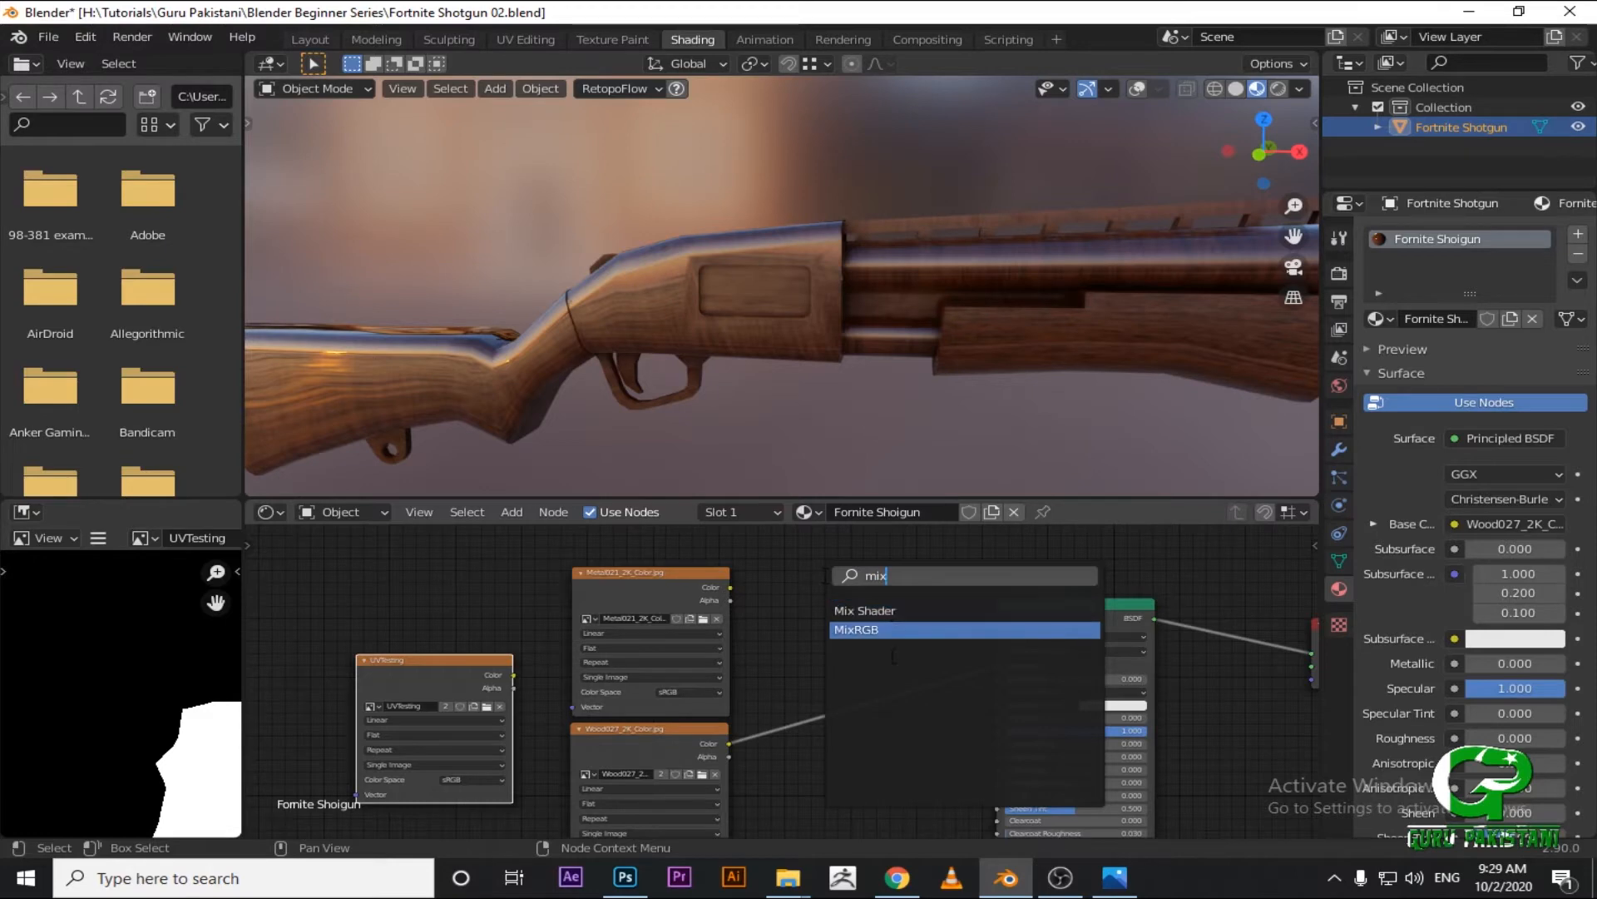
click(898, 632)
click(858, 613)
Connect the metal texture's Color to the Mix node's Color1 and reroute the wood texture's Color link to Color2.
scroll(832, 657, up, 3)
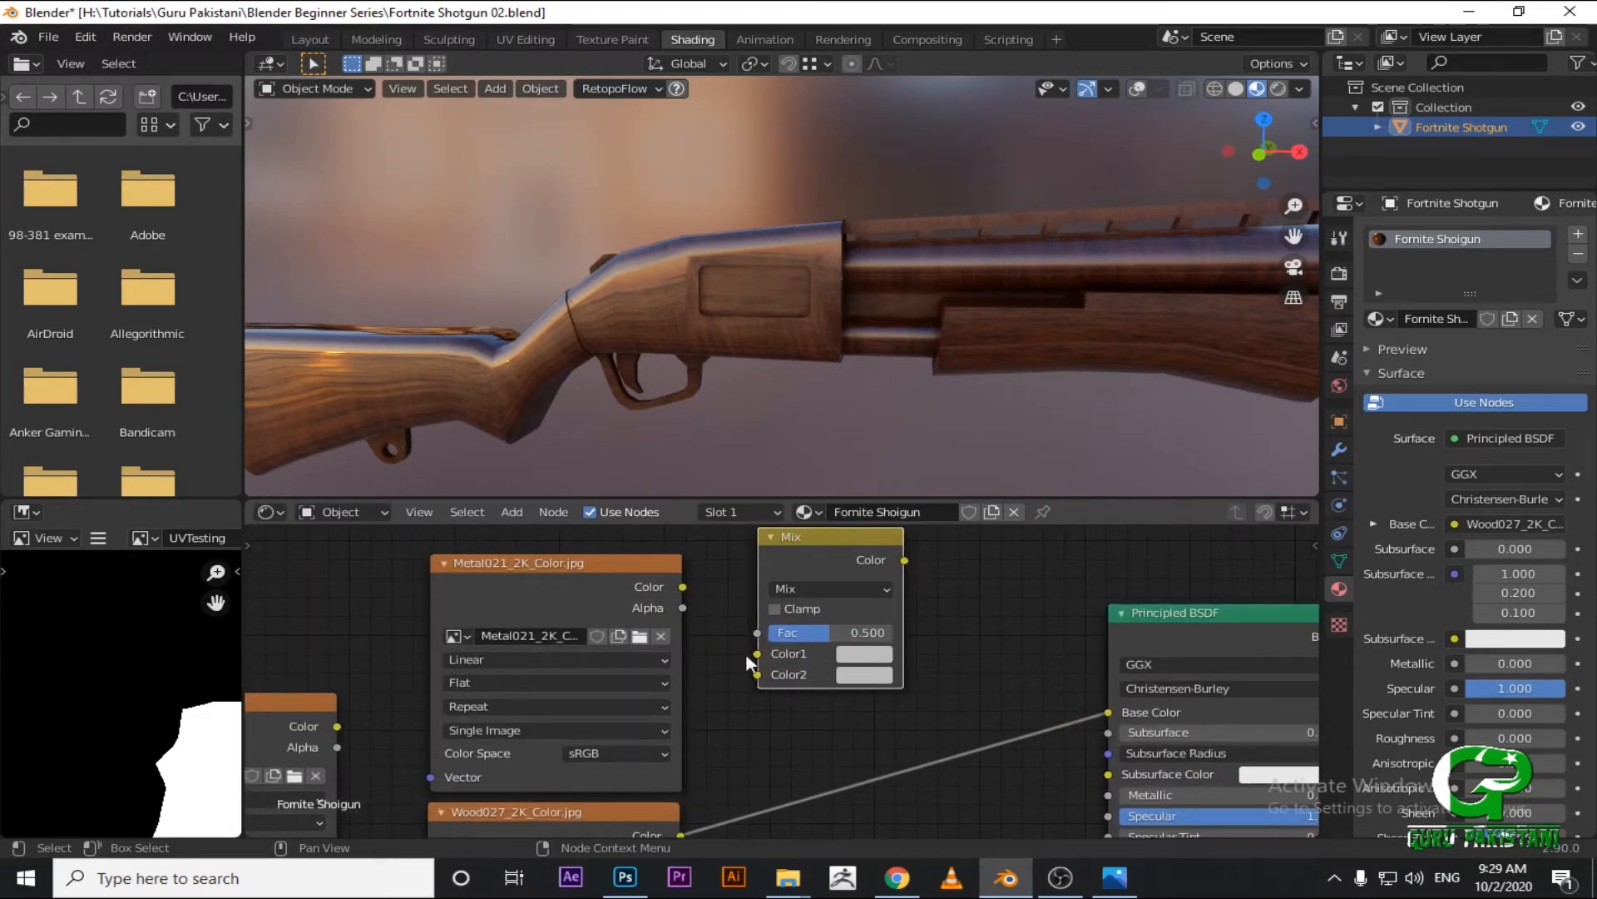
drag(684, 587, 758, 654)
middle_drag(722, 792, 745, 695)
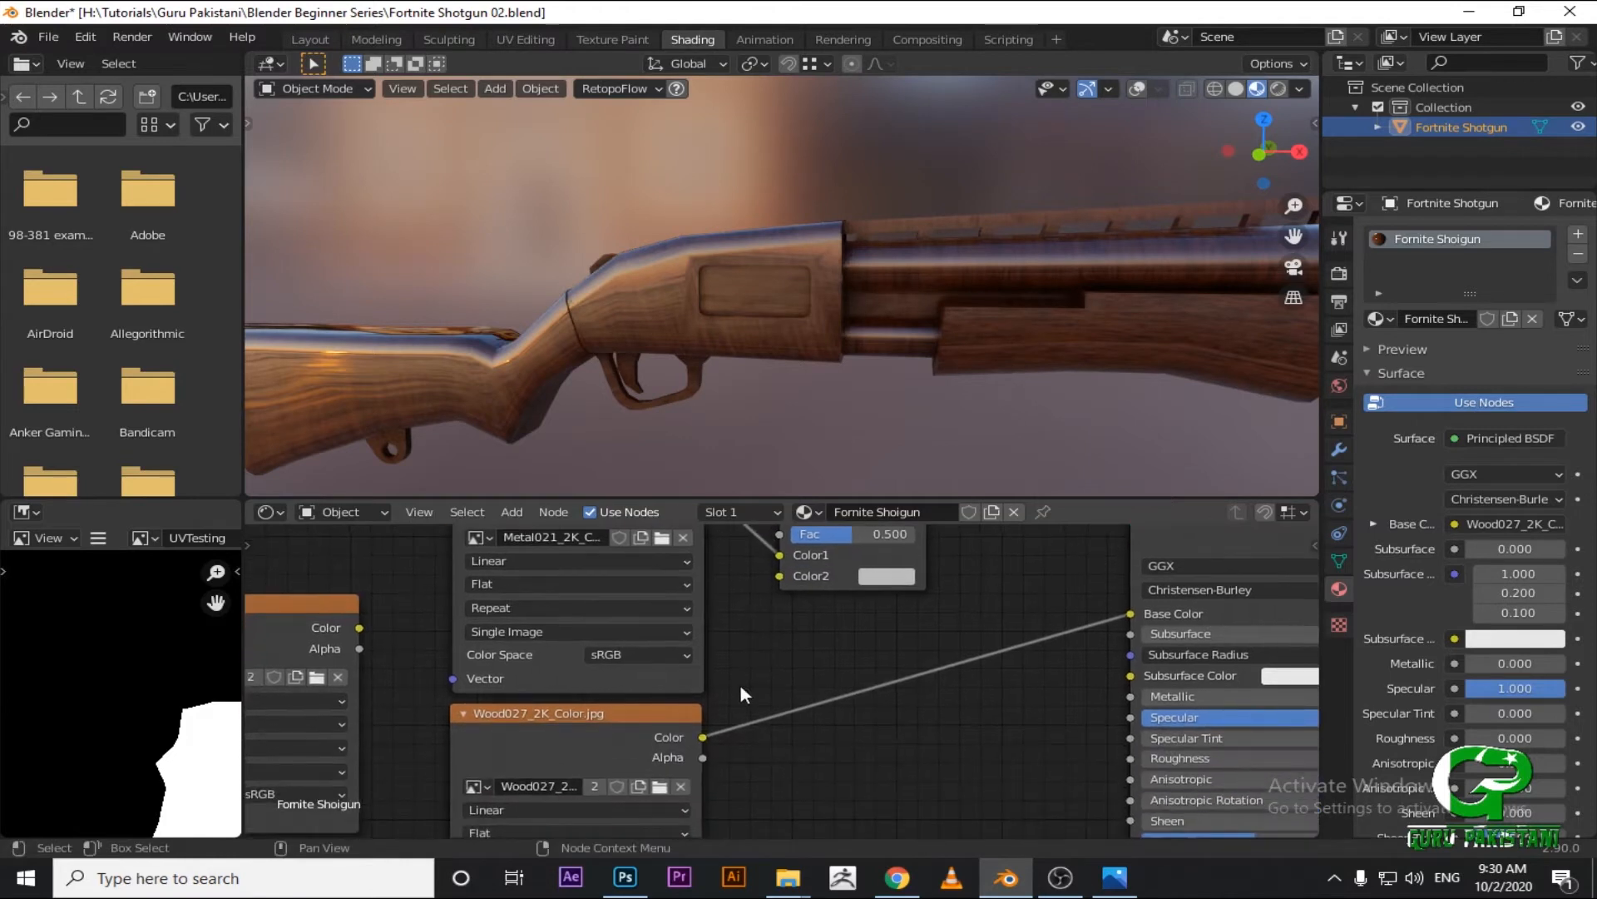
drag(1132, 617, 782, 576)
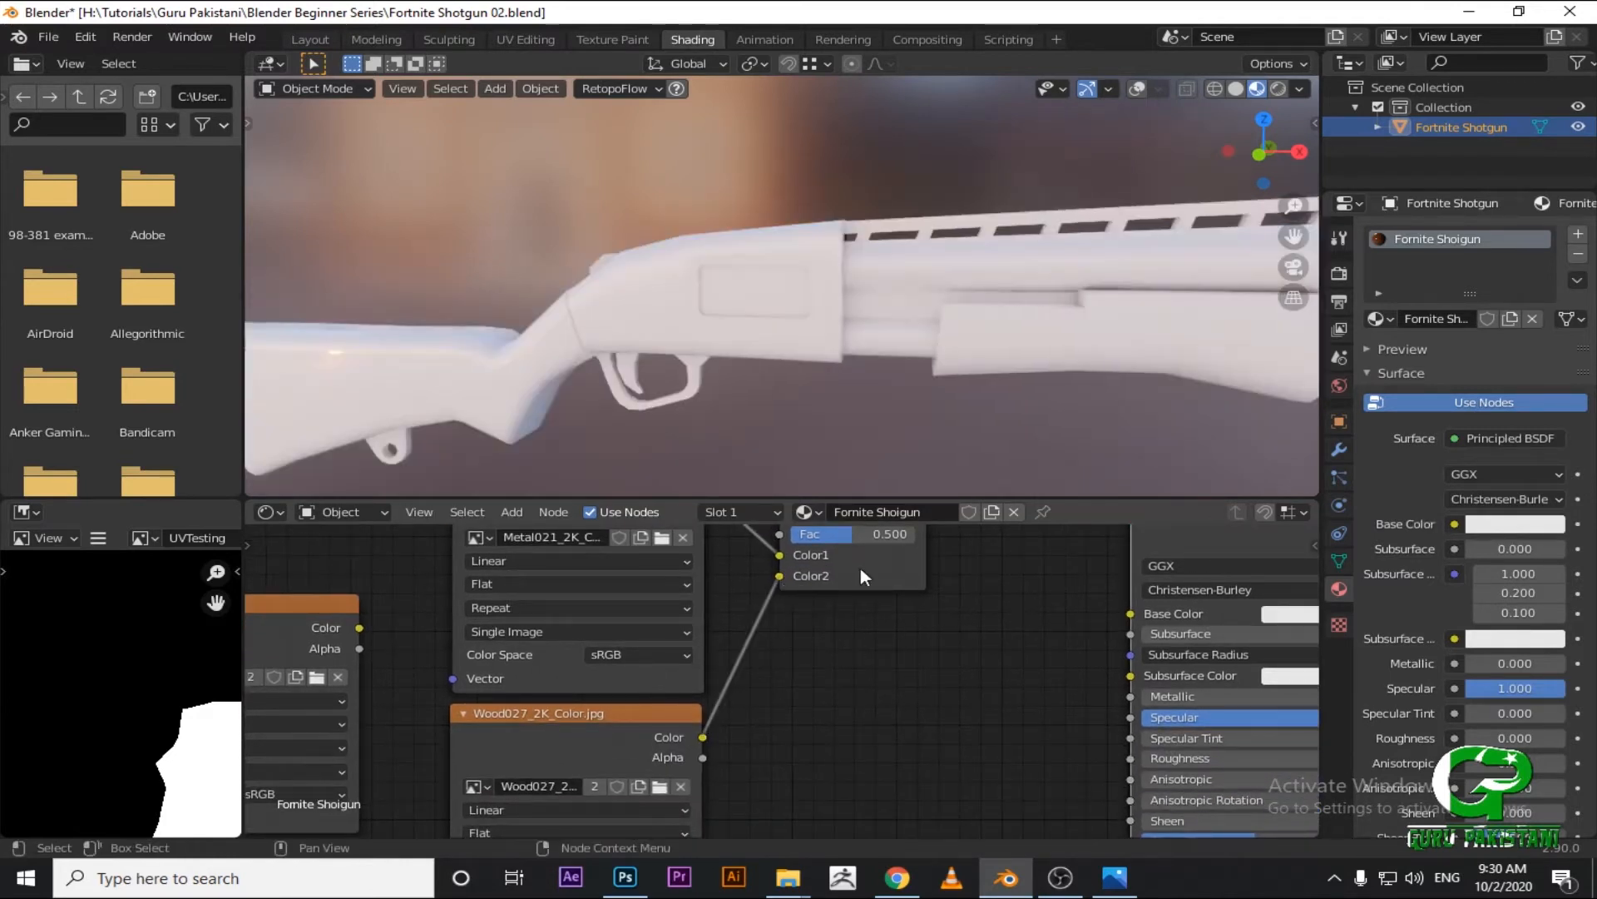
middle_drag(901, 547, 789, 672)
Connect the Mix node's Color output to the Principled BSDF's Base Color and inspect the blended textures up close.
drag(816, 588, 1000, 656)
drag(1020, 748, 1026, 742)
scroll(926, 378, down, 4)
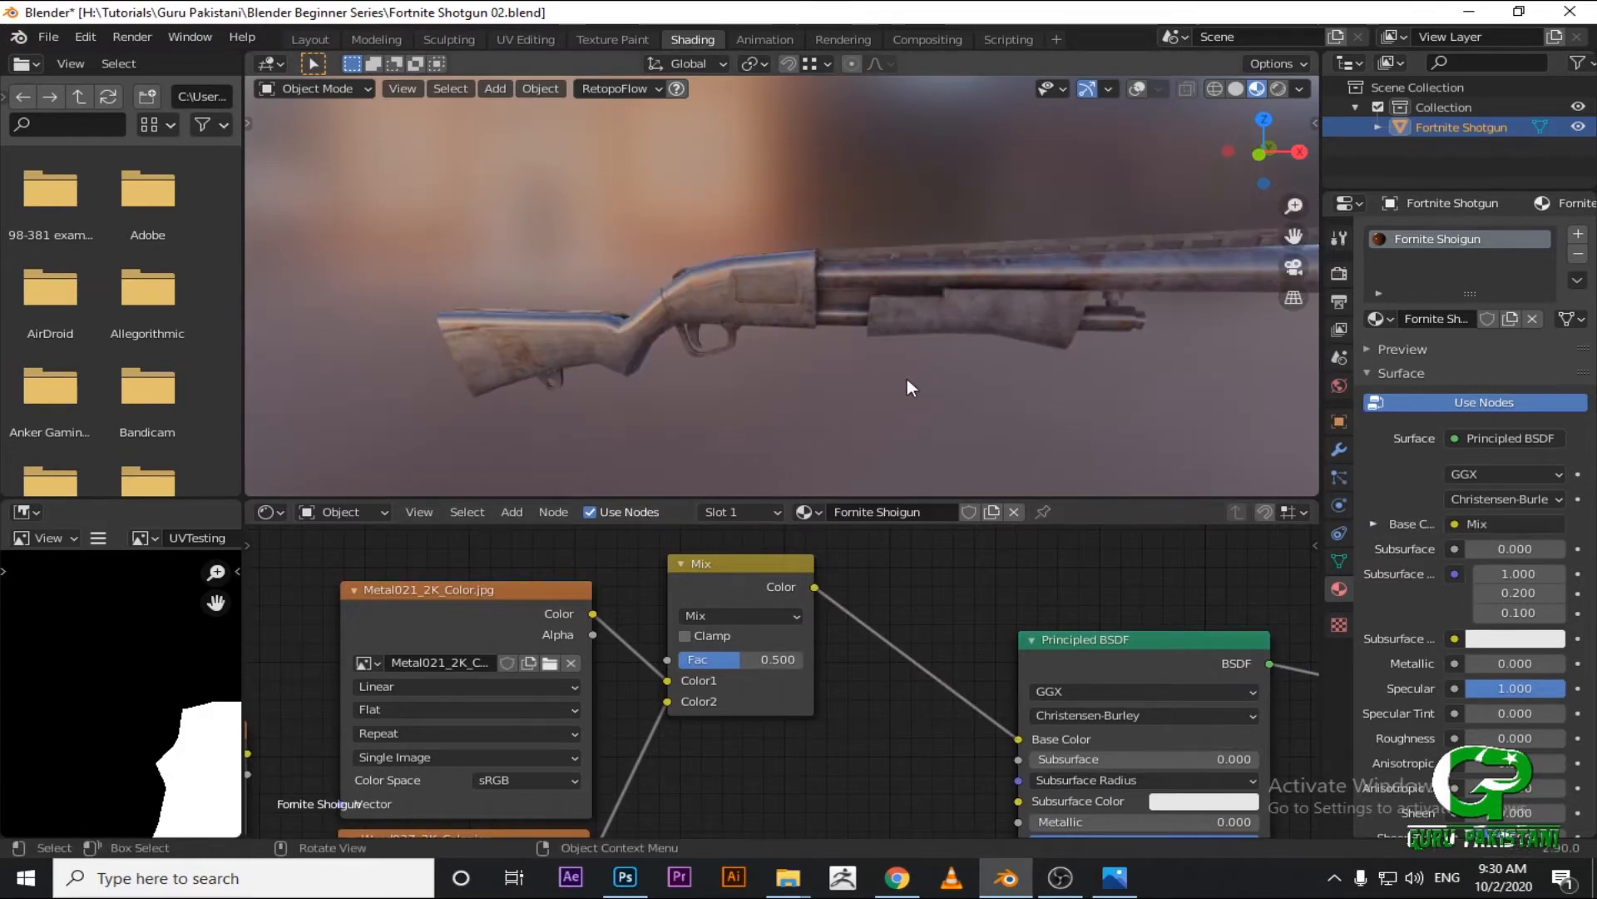
scroll(907, 380, up, 8)
scroll(847, 312, up, 1)
mouse_move(828, 336)
middle_down()
mouse_move(837, 353)
mouse_move(873, 330)
mouse_move(836, 337)
middle_up()
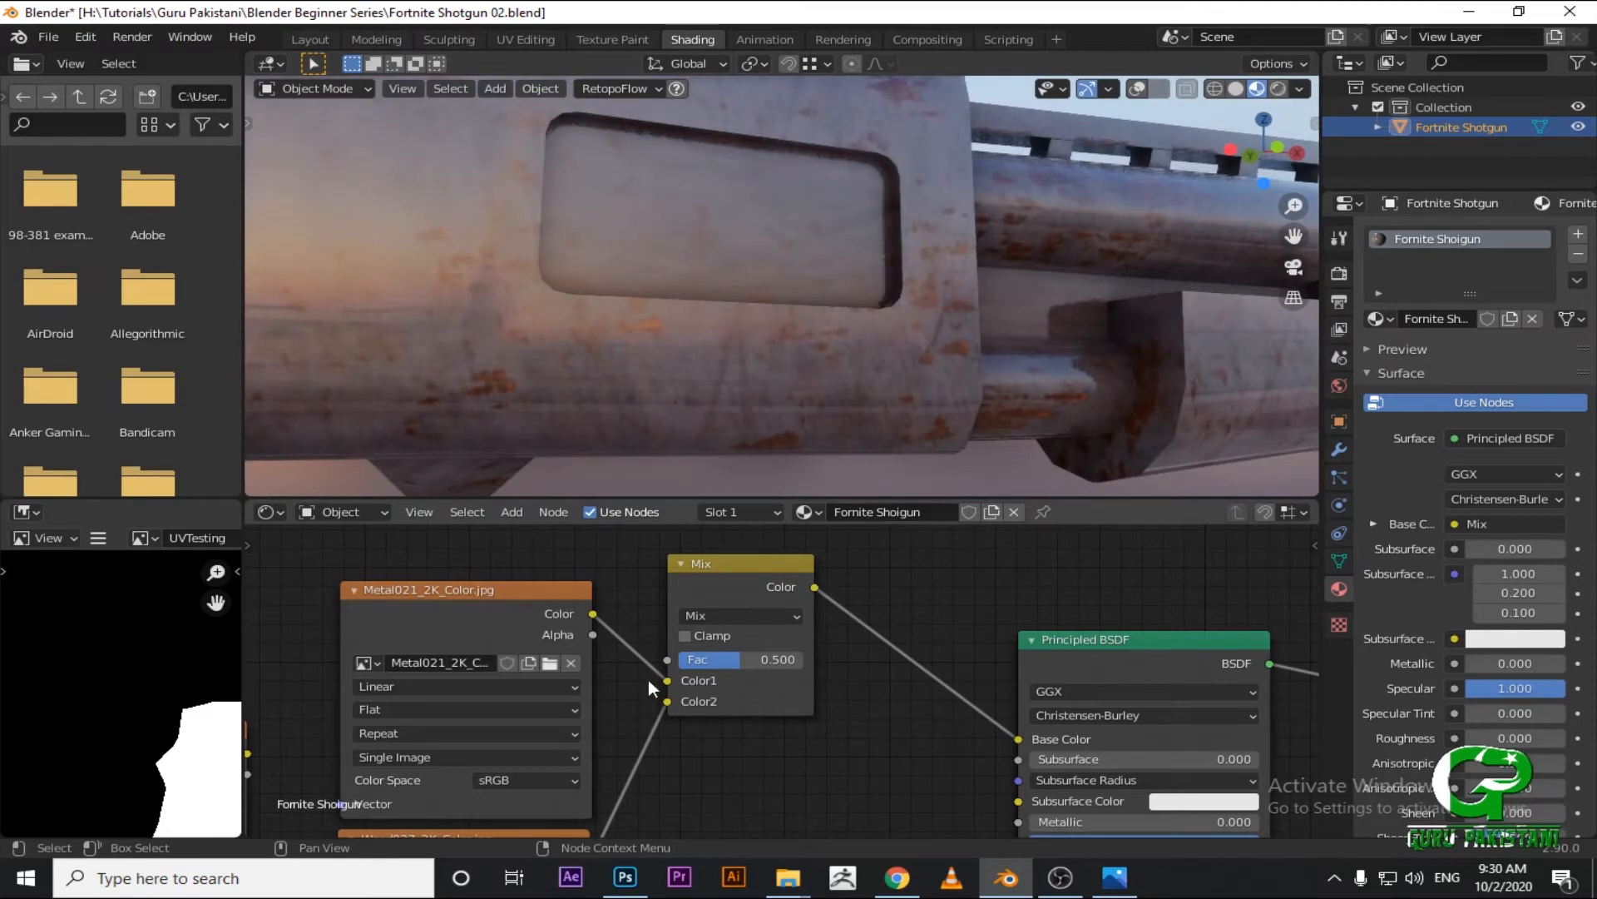
Raise the Mix node's Fac to 1.000 and inspect the effect on the shotgun.
middle_drag(626, 688, 491, 643)
scroll(491, 643, up, 1)
drag(597, 616, 661, 617)
middle_drag(915, 341, 756, 392)
scroll(756, 391, up, 2)
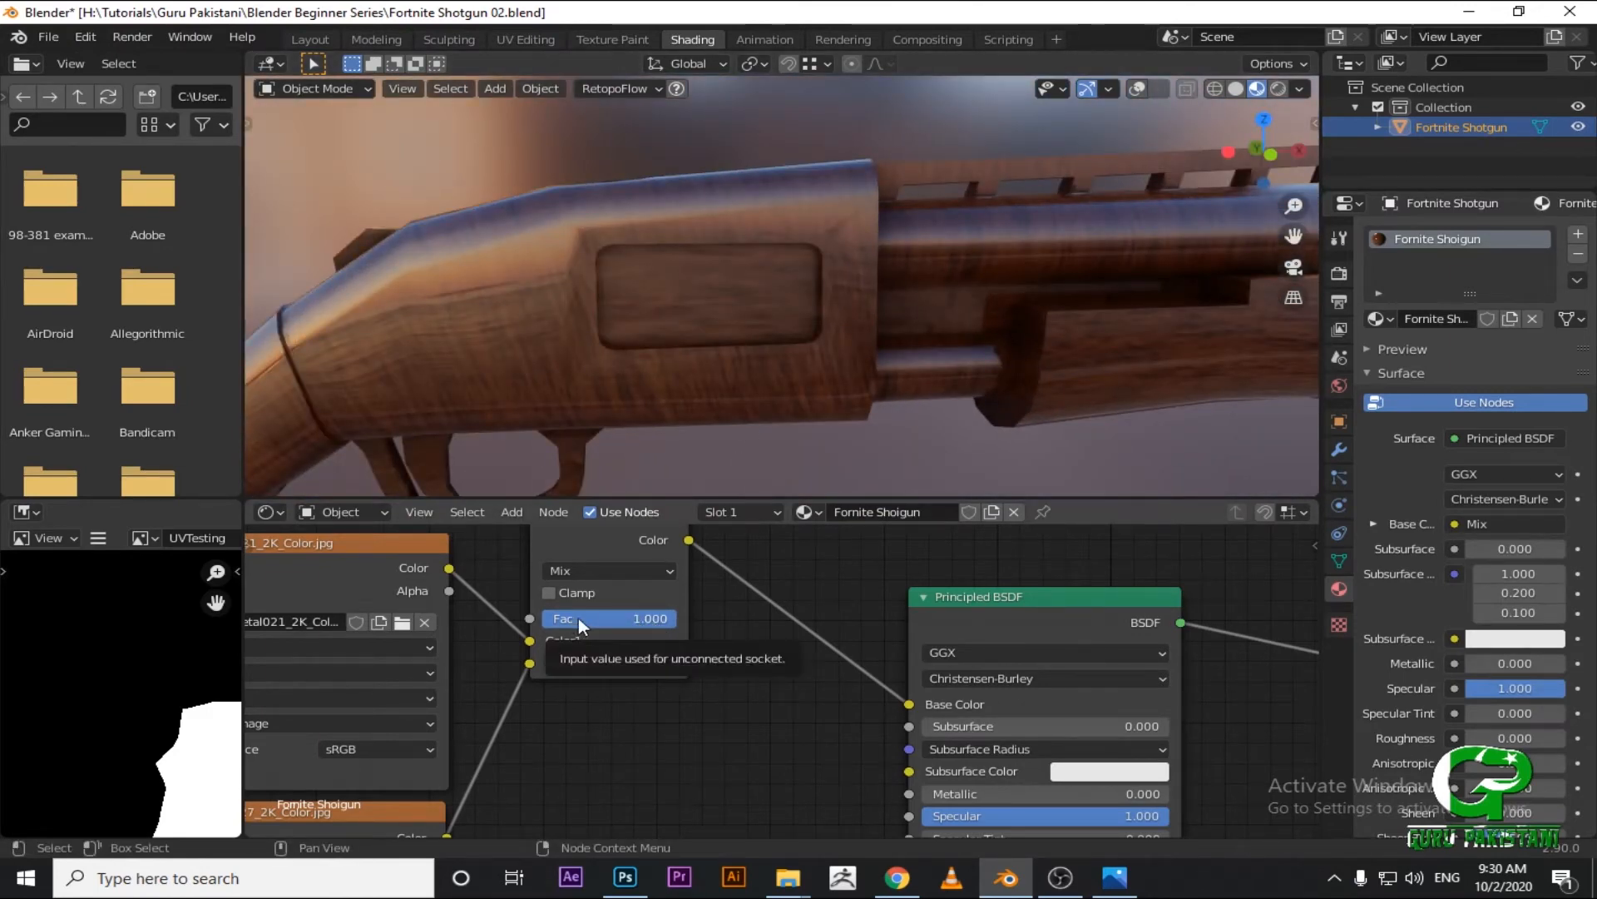
scroll(774, 427, down, 2)
middle_drag(774, 427, 743, 401)
scroll(743, 401, up, 1)
Lower the Mix node's Fac to compare the blend and select the Metal021_2K_Color.jpg node.
drag(657, 625, 466, 641)
click(309, 545)
middle_drag(462, 608, 556, 619)
scroll(520, 623, down, 1)
Set the Mix node's Fac to 1.000 and review the metal and wood nodes feeding it.
drag(670, 626, 798, 626)
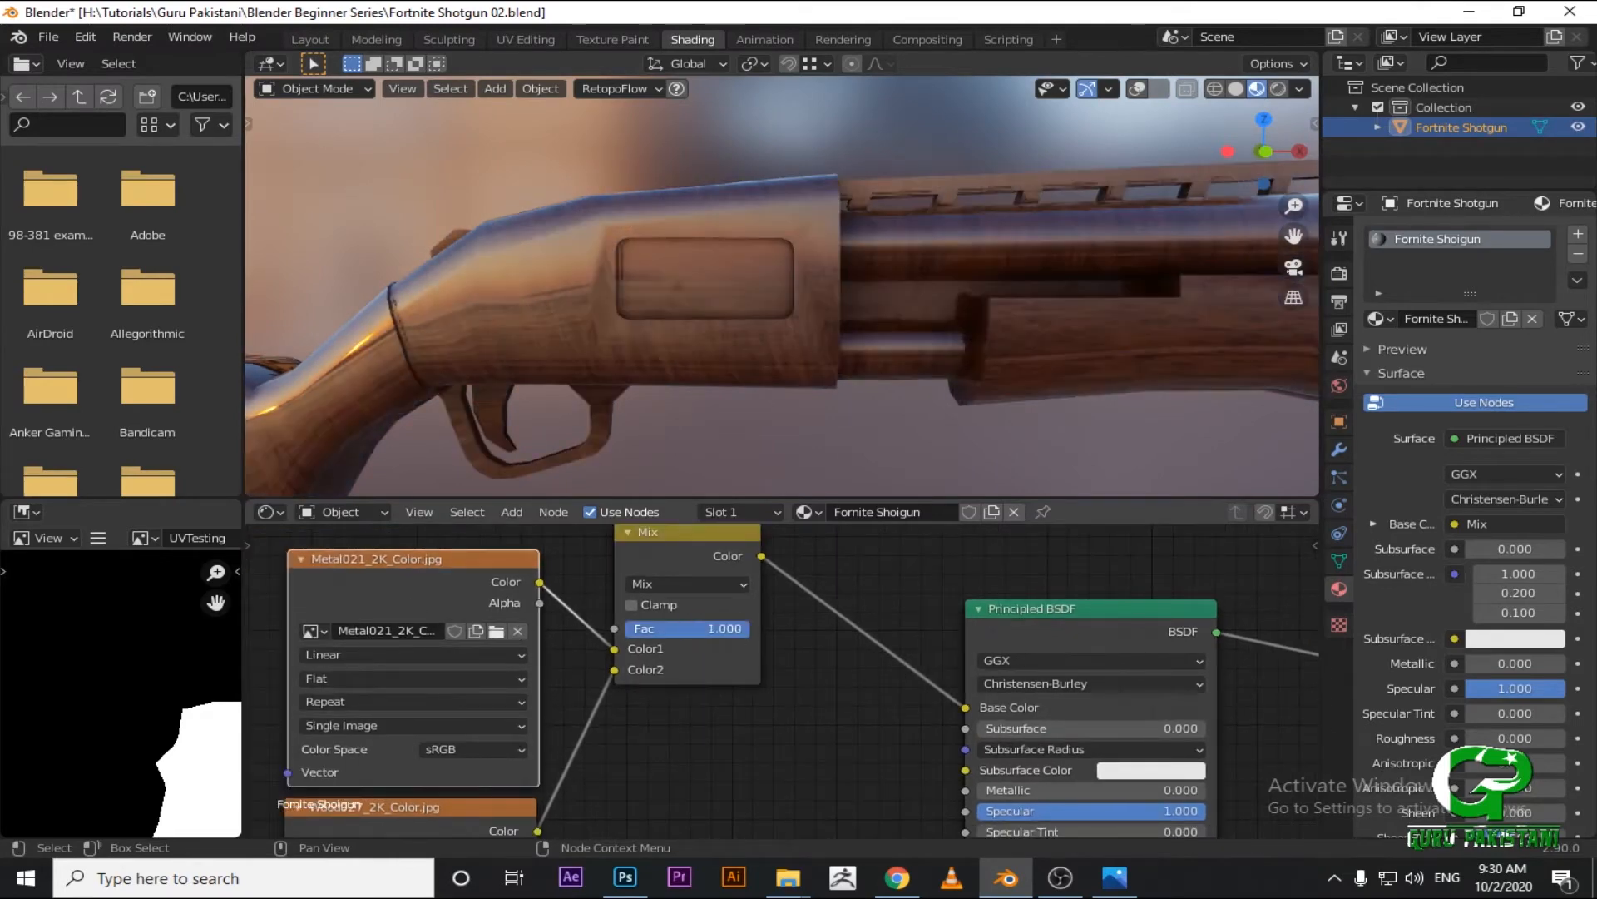
middle_drag(480, 702, 514, 623)
scroll(499, 699, down, 1)
scroll(488, 772, down, 2)
middle_drag(489, 773, 631, 762)
scroll(869, 608, up, 4)
middle_drag(851, 592, 729, 668)
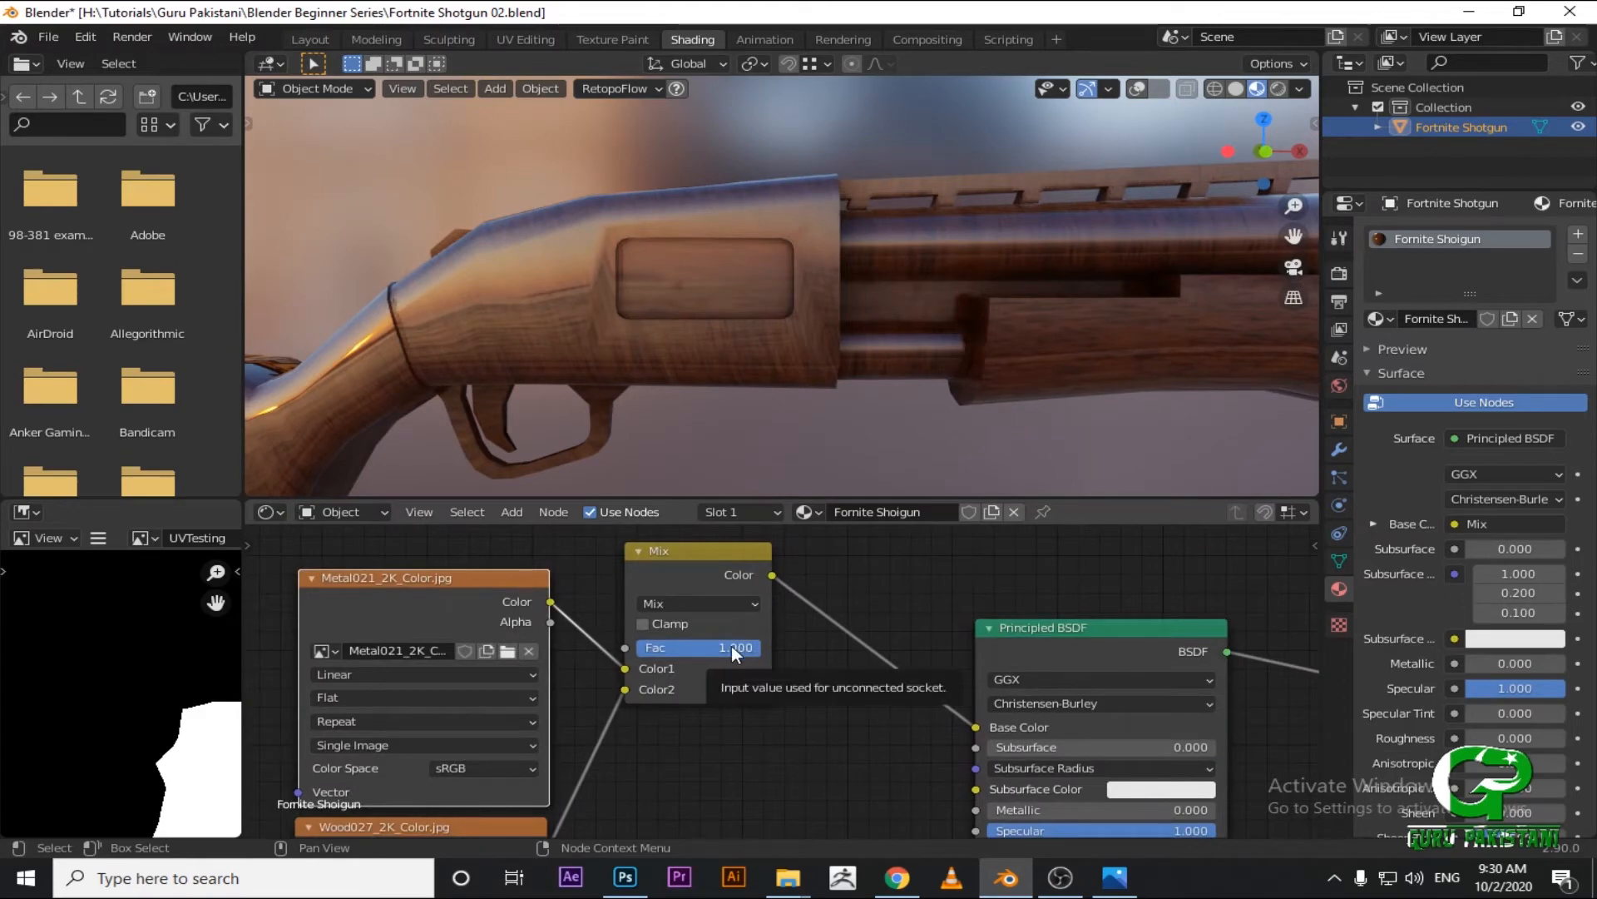
mouse_move(731, 646)
mouse_down()
mouse_move(644, 646)
mouse_move(732, 648)
mouse_up()
Connect the UVTesting mask's Color output to the Mix node's Fac and inspect the shotgun from several angles.
scroll(527, 692, down, 1)
middle_drag(527, 693, 923, 594)
scroll(924, 594, down, 2)
click(555, 636)
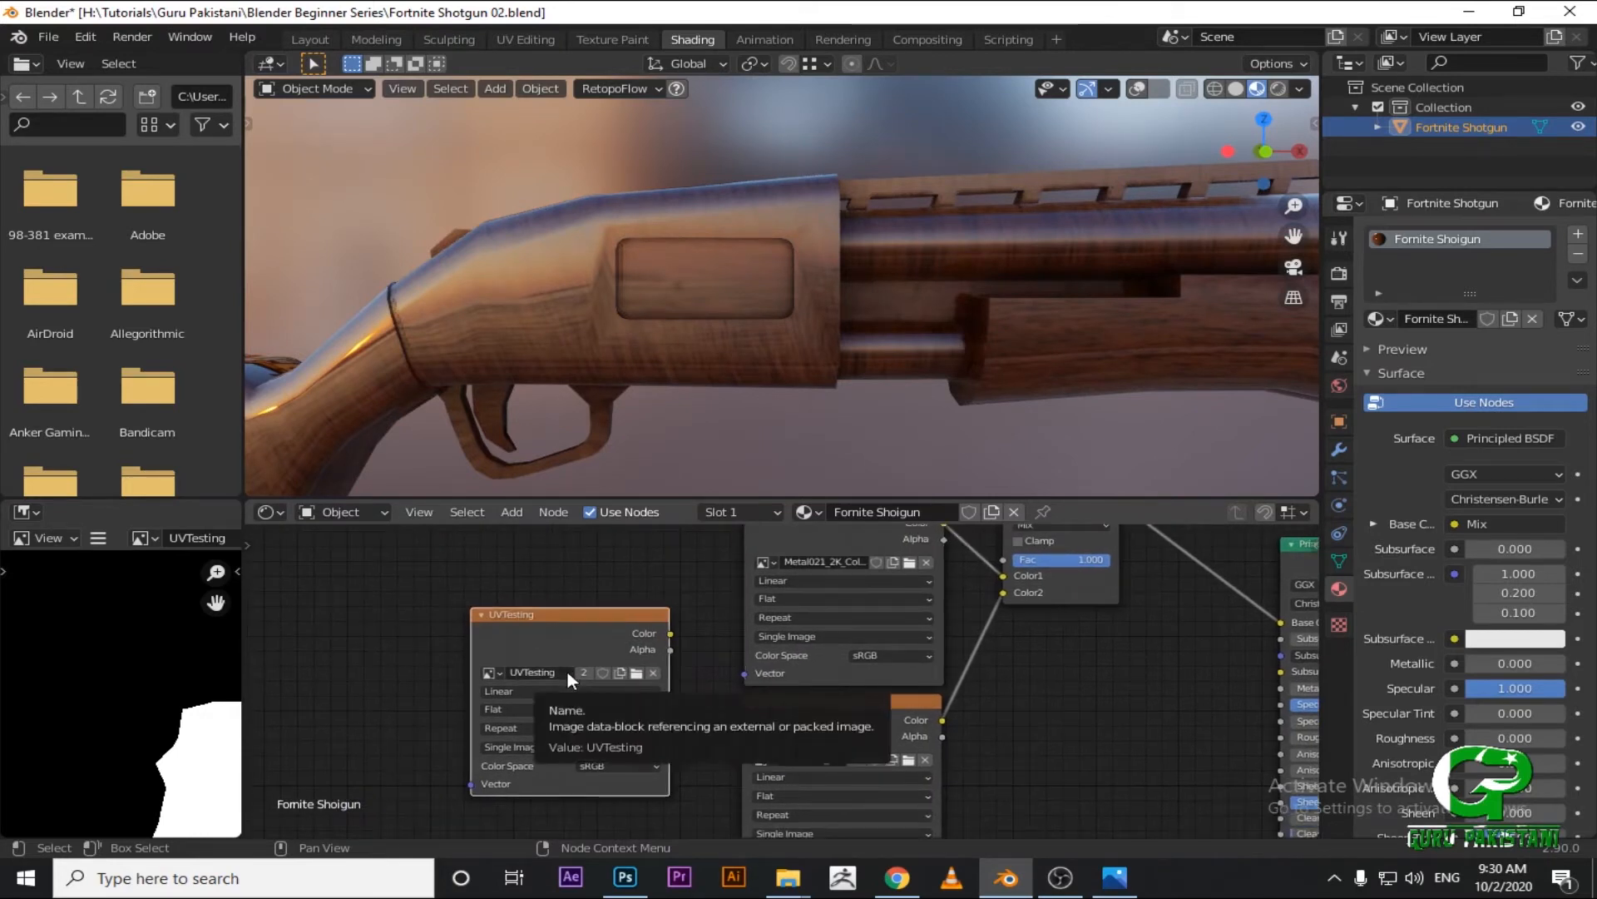
middle_drag(703, 640, 615, 701)
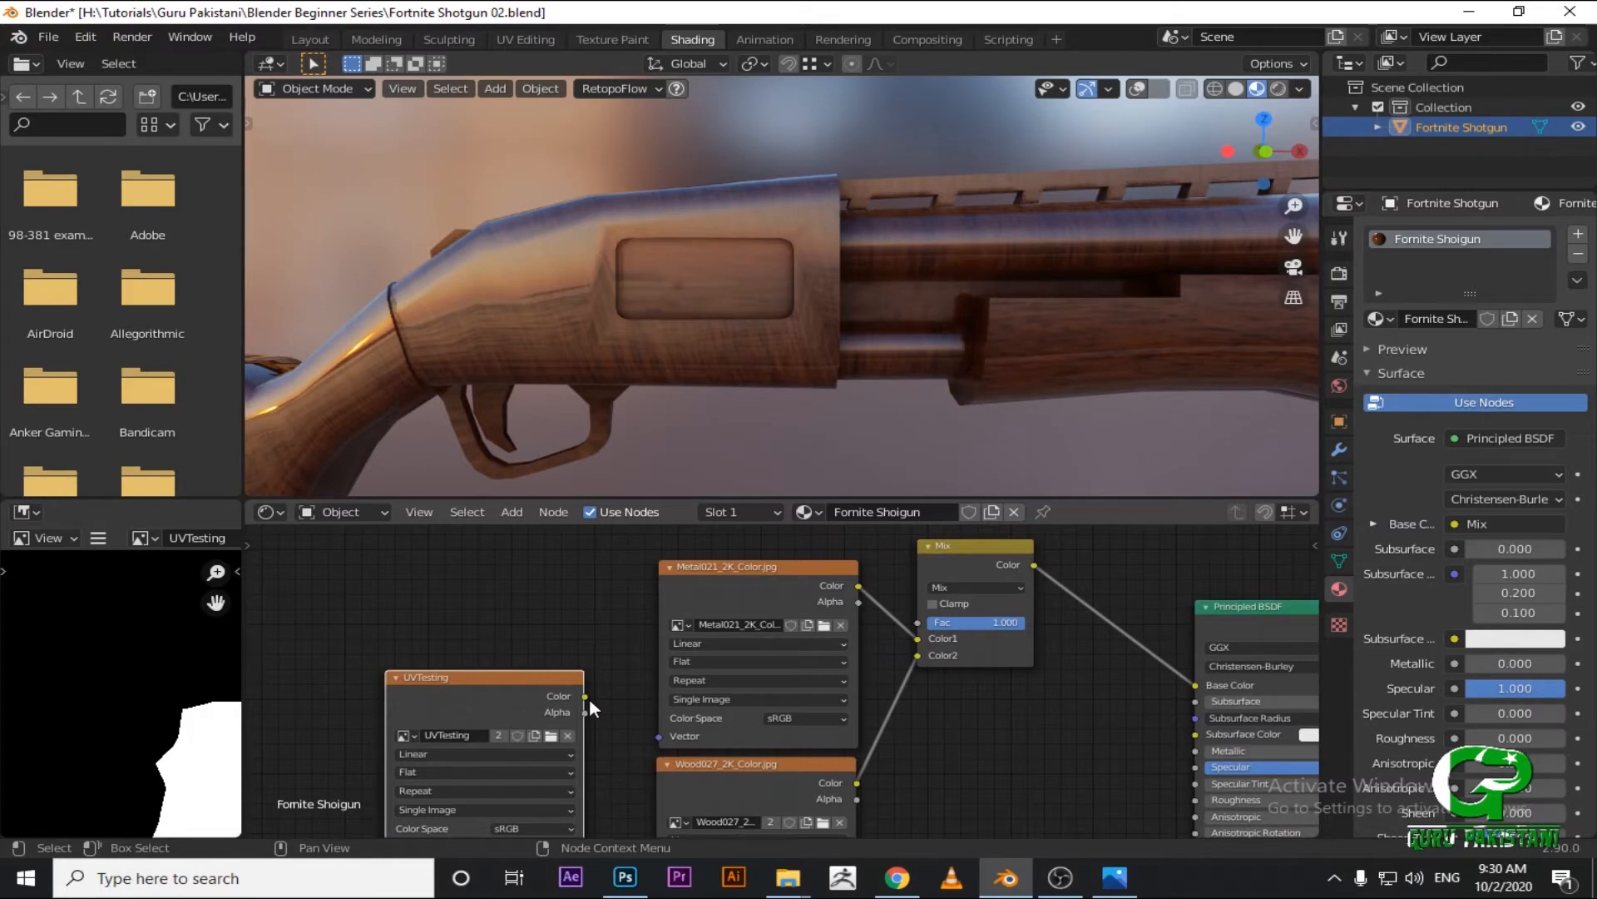
drag(589, 695, 919, 622)
middle_drag(787, 352, 772, 397)
scroll(766, 386, up, 2)
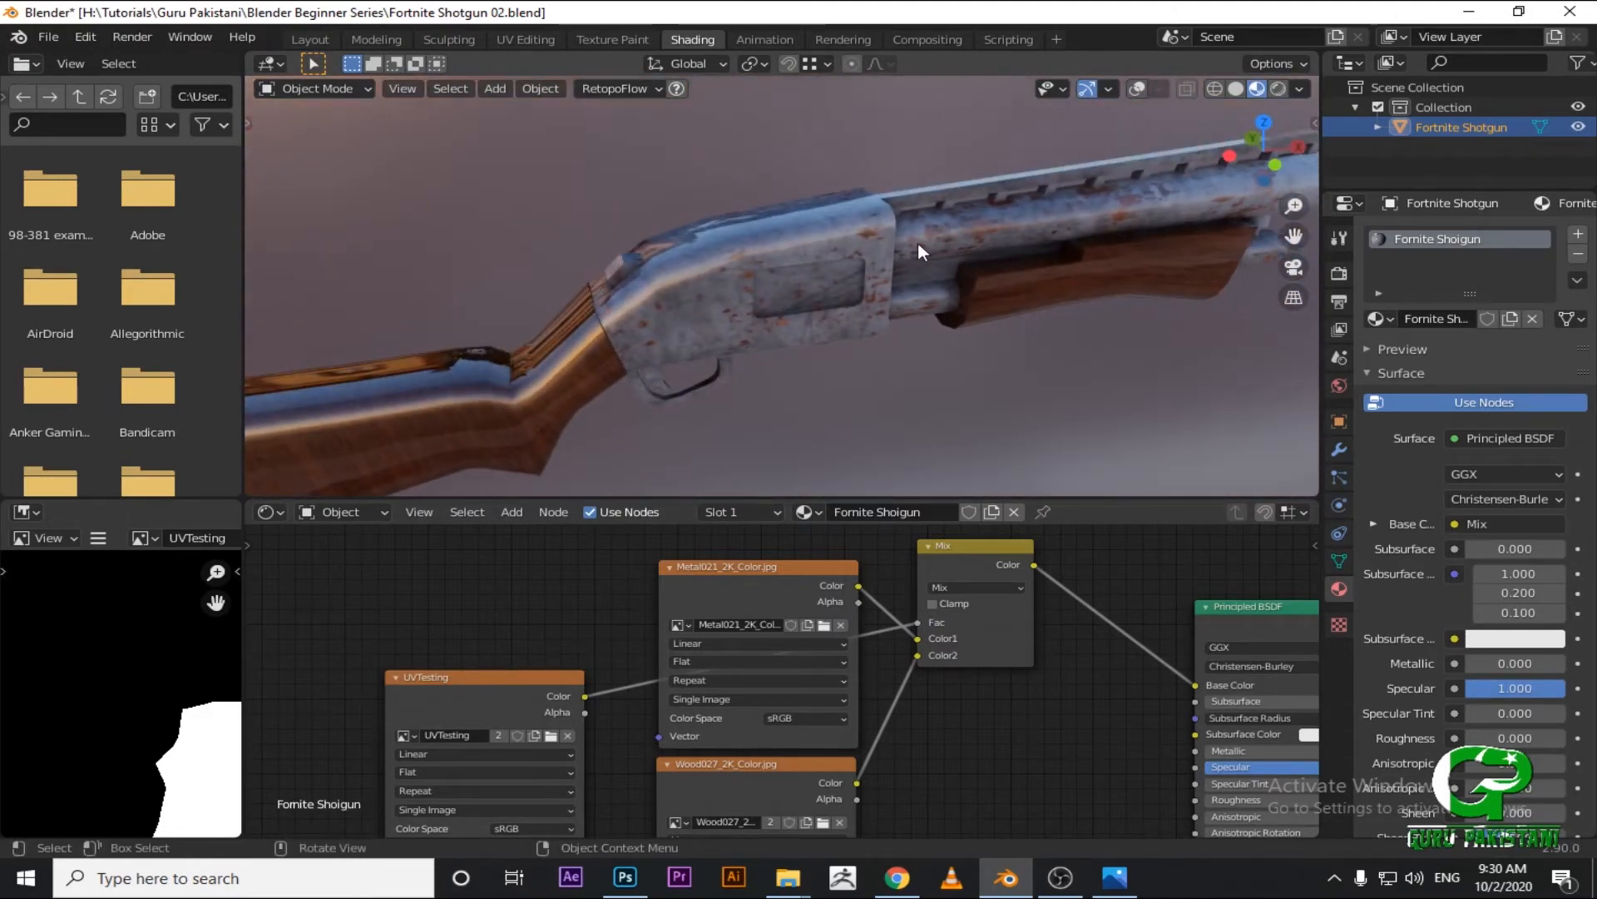
middle_drag(990, 247, 712, 257)
scroll(990, 273, up, 3)
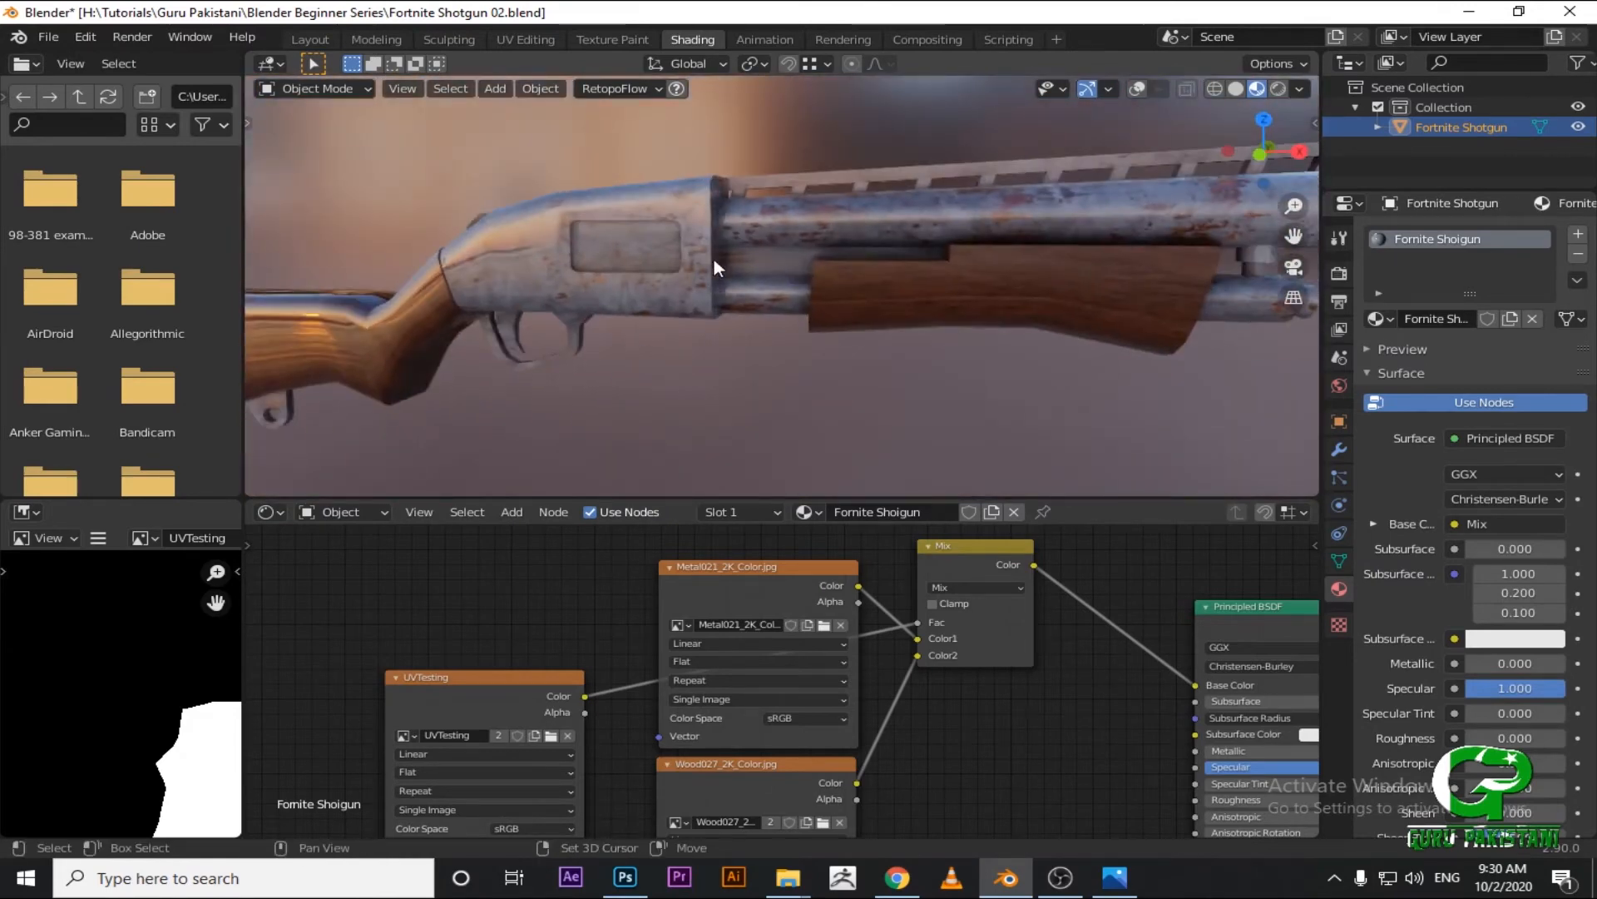
middle_drag(670, 371, 682, 362)
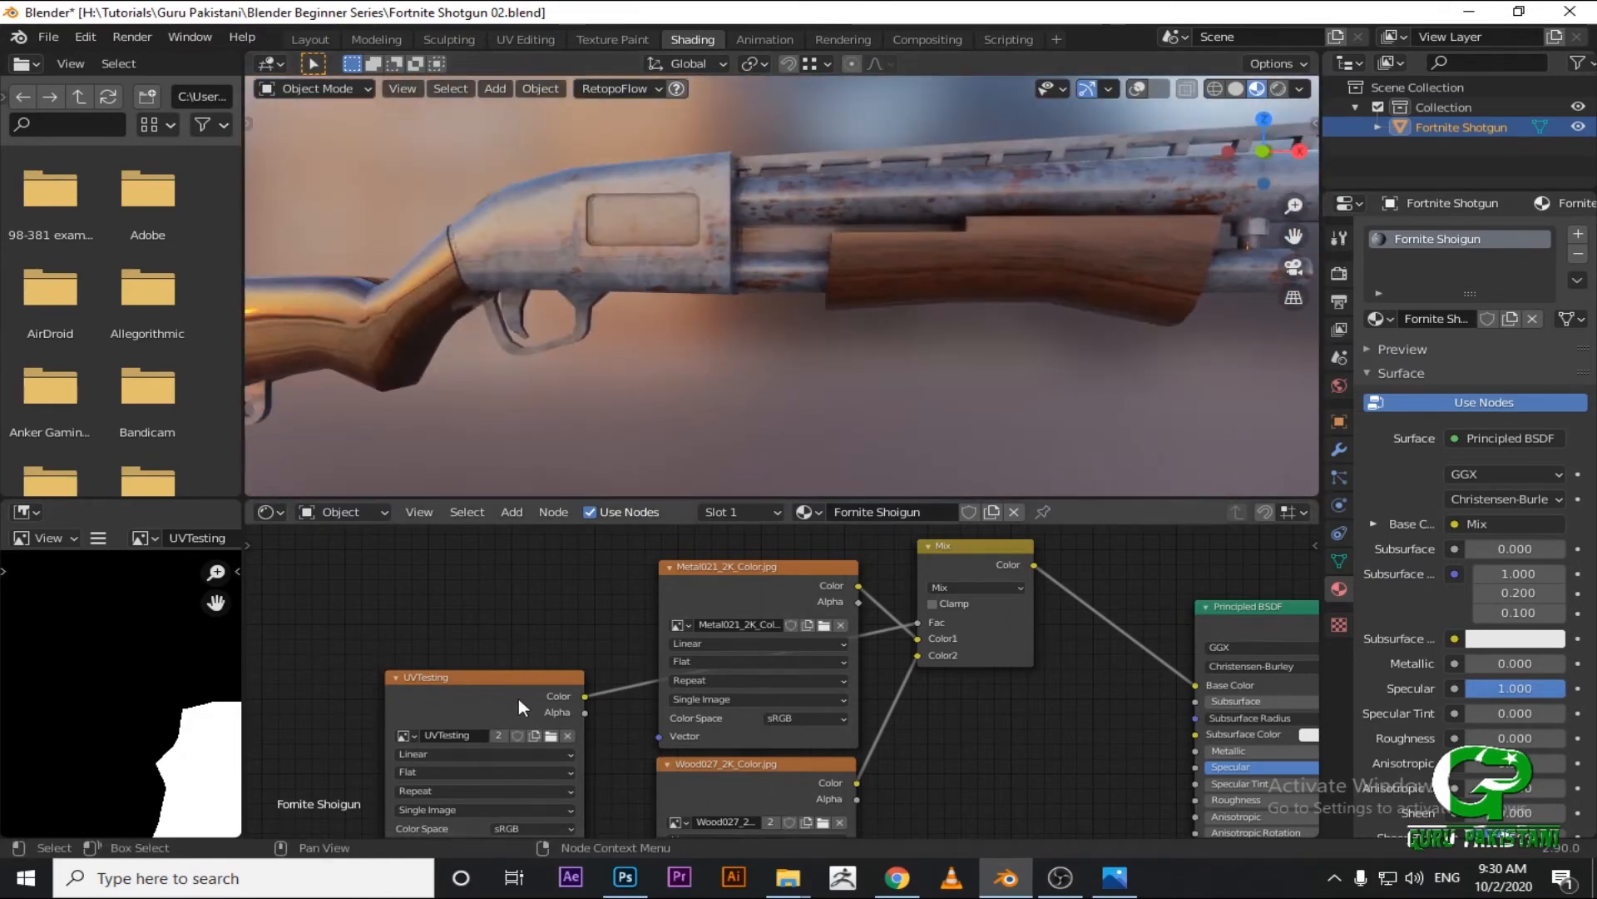
Rename the UVTesting image to Mask.
scroll(517, 698, up, 1)
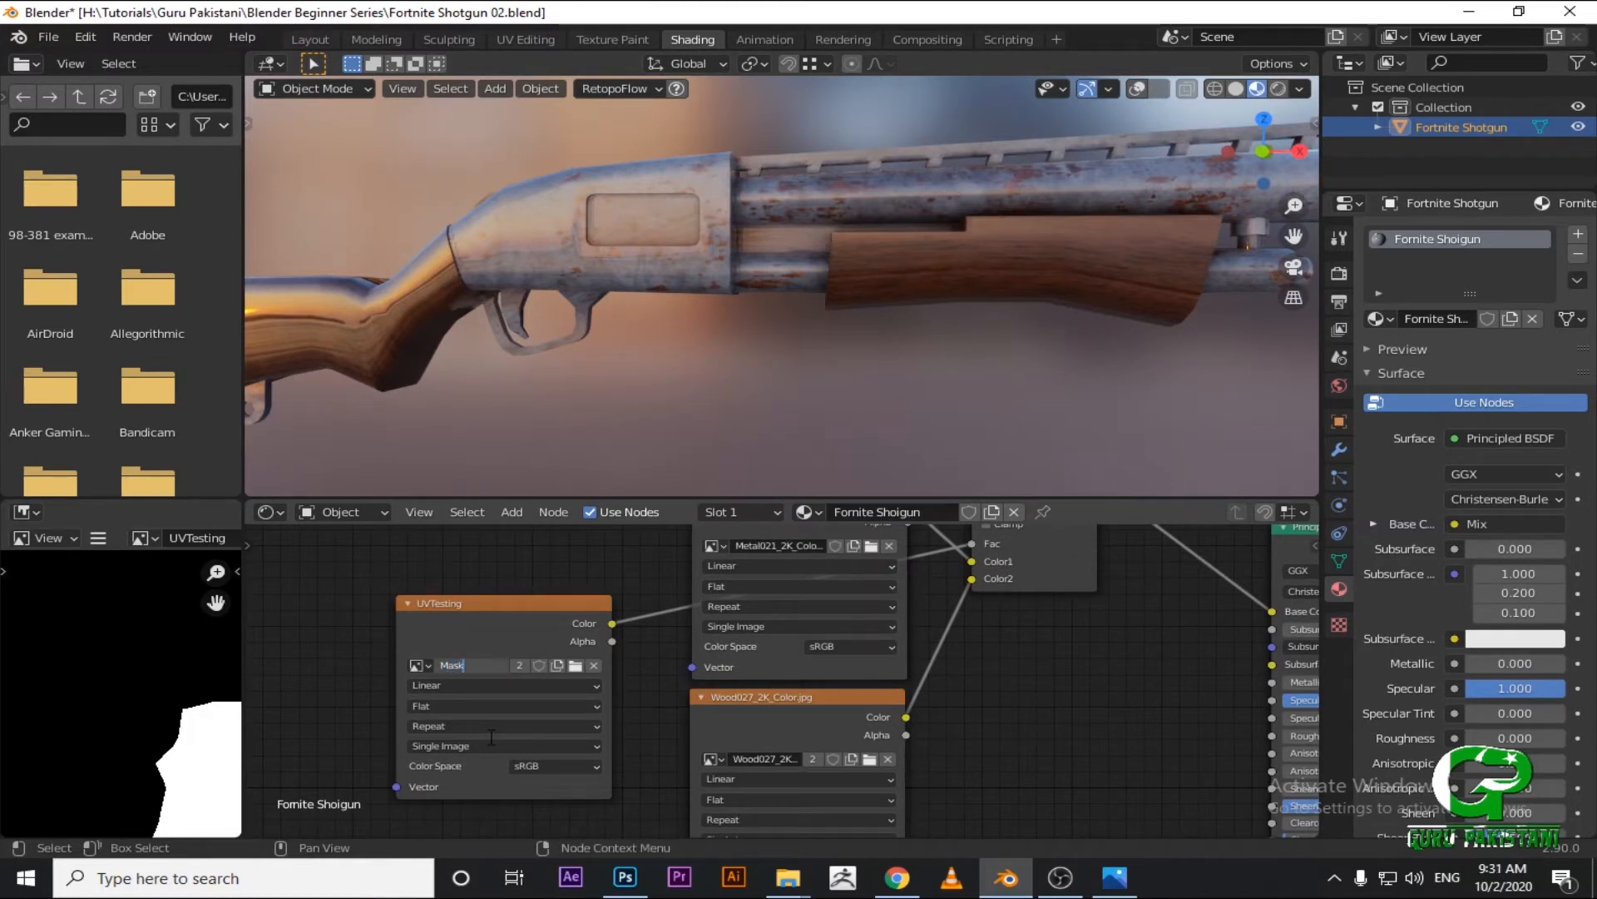
scroll(669, 681, down, 3)
middle_drag(910, 656, 768, 697)
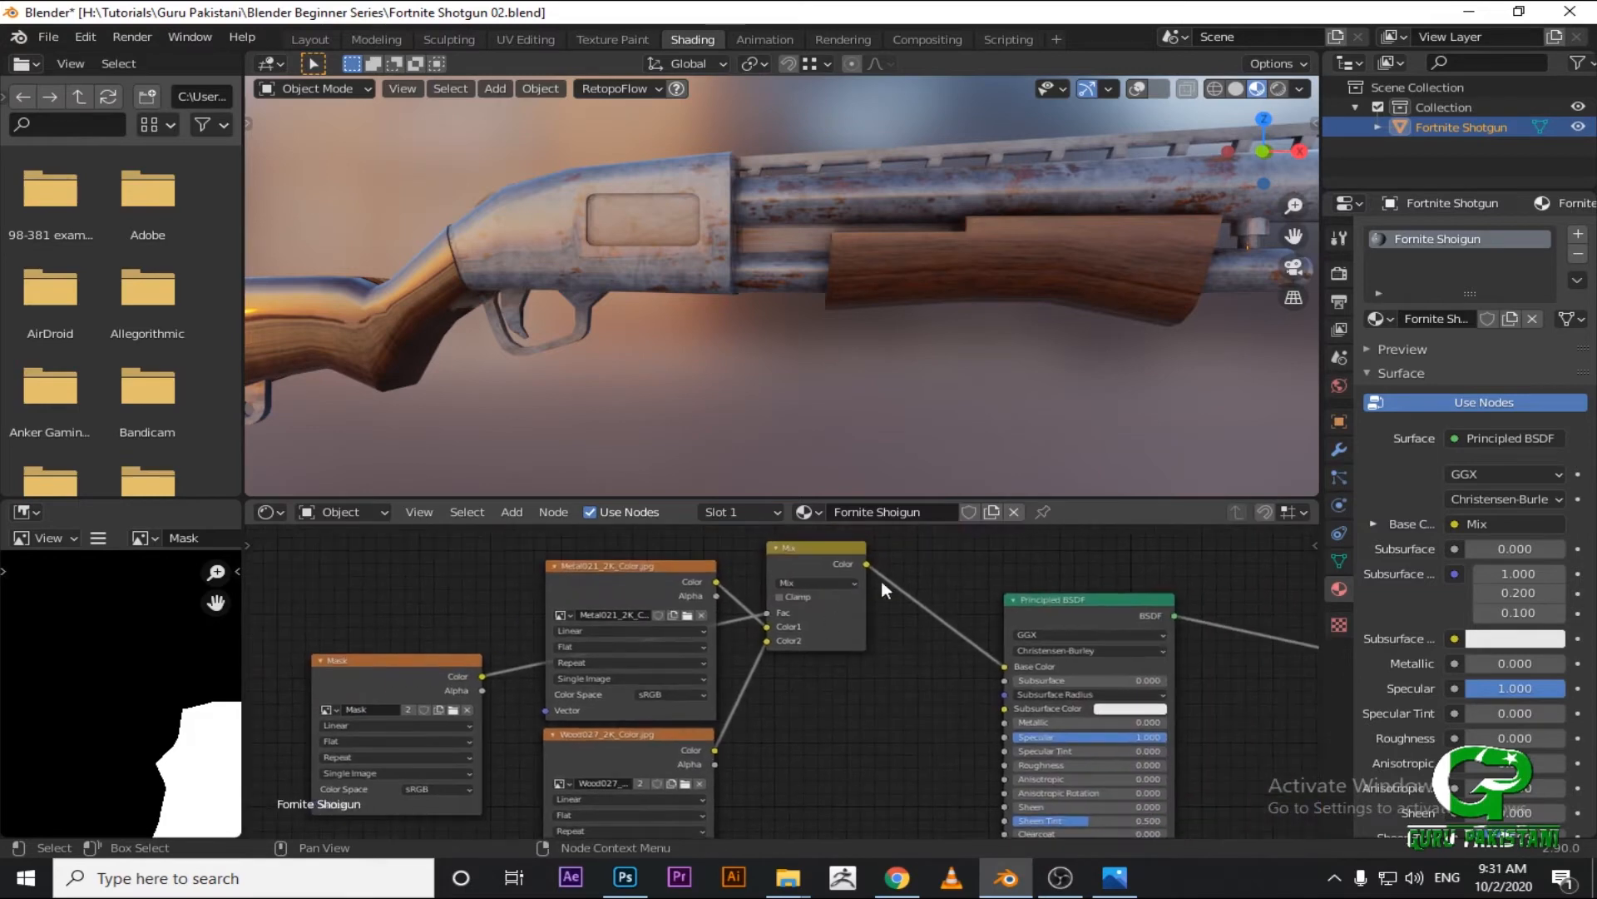
Examine the masked wood and metal areas on the shotgun alongside the Mask node and its connections.
shift+middle_drag(647, 661, 655, 641)
scroll(804, 622, up, 2)
mouse_move(820, 367)
middle_down()
mouse_move(881, 349)
mouse_move(707, 388)
mouse_move(845, 372)
middle_up()
click(337, 673)
mouse_move(381, 638)
shift+middle_down()
mouse_move(422, 611)
mouse_move(377, 631)
shift+middle_up()
scroll(437, 611, down, 2)
scroll(743, 622, down, 2)
shift+middle_drag(745, 623, 727, 661)
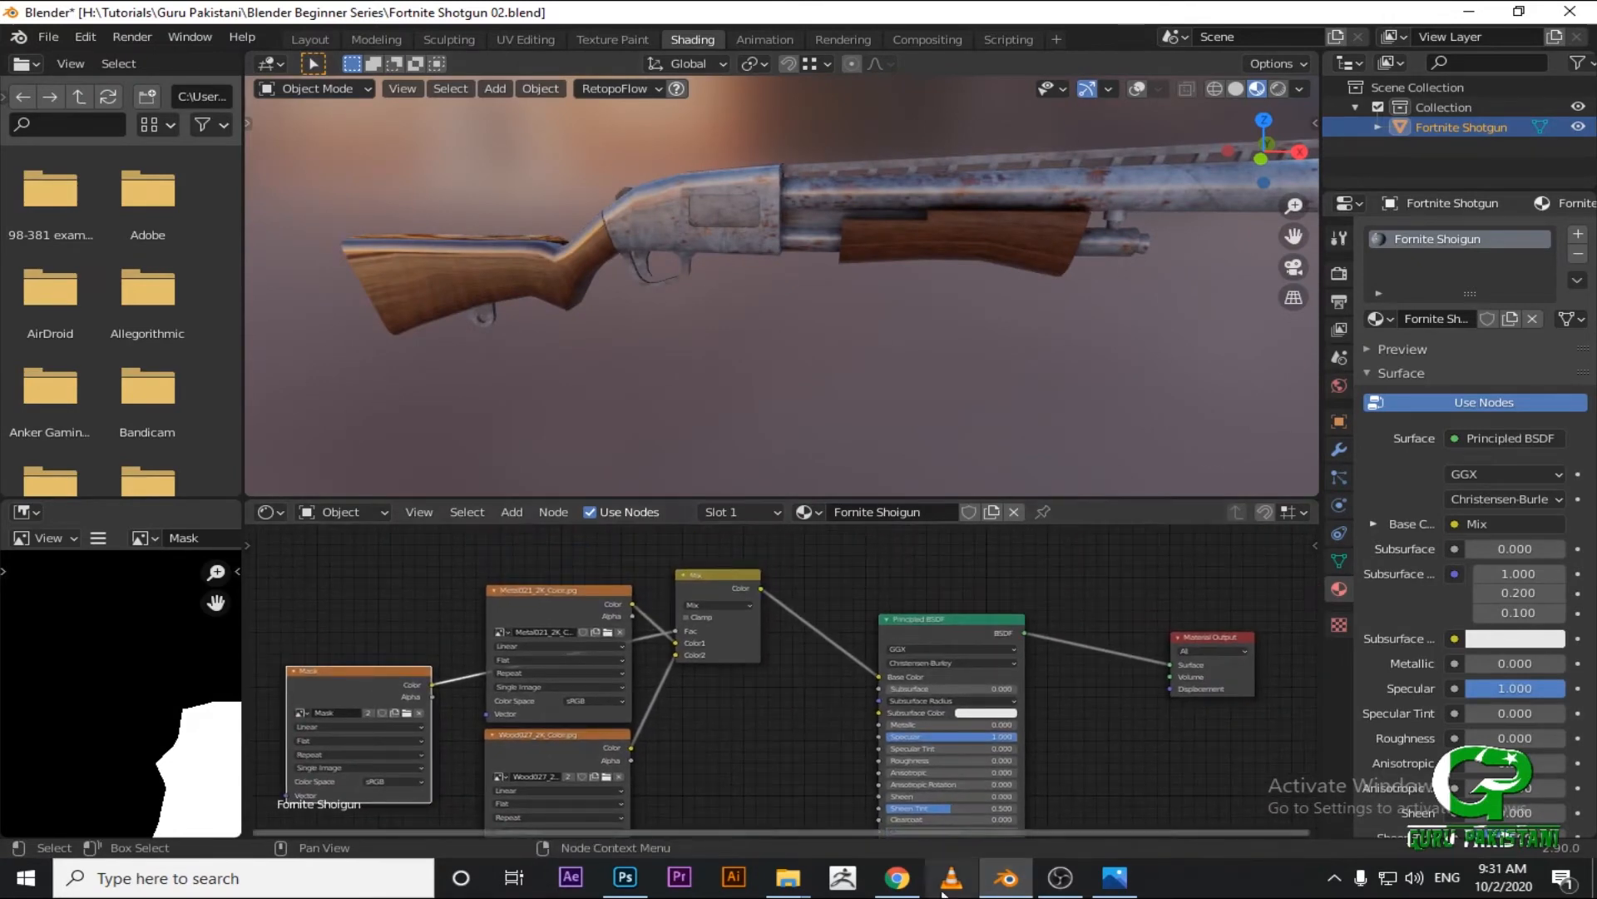
Duplicate the Mix node and place the copy below the original, beside the Principled BSDF.
shift+middle_drag(899, 696, 799, 631)
scroll(749, 656, down, 3)
middle_drag(611, 625, 758, 624)
scroll(890, 585, up, 1)
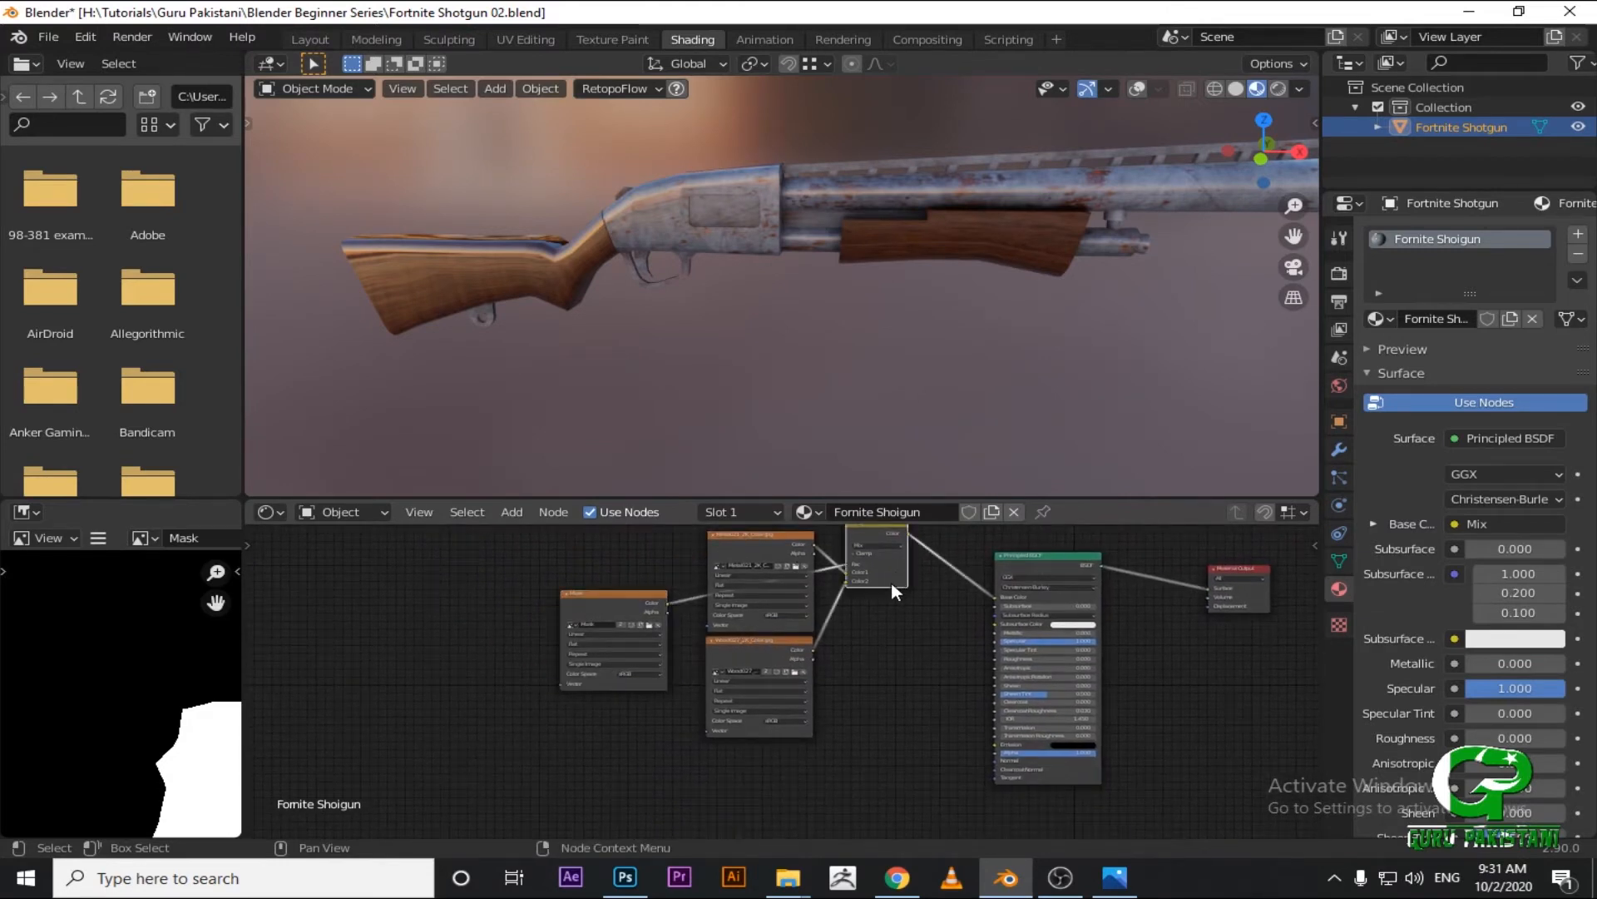
click(899, 564)
key(shift+d)
click(832, 713)
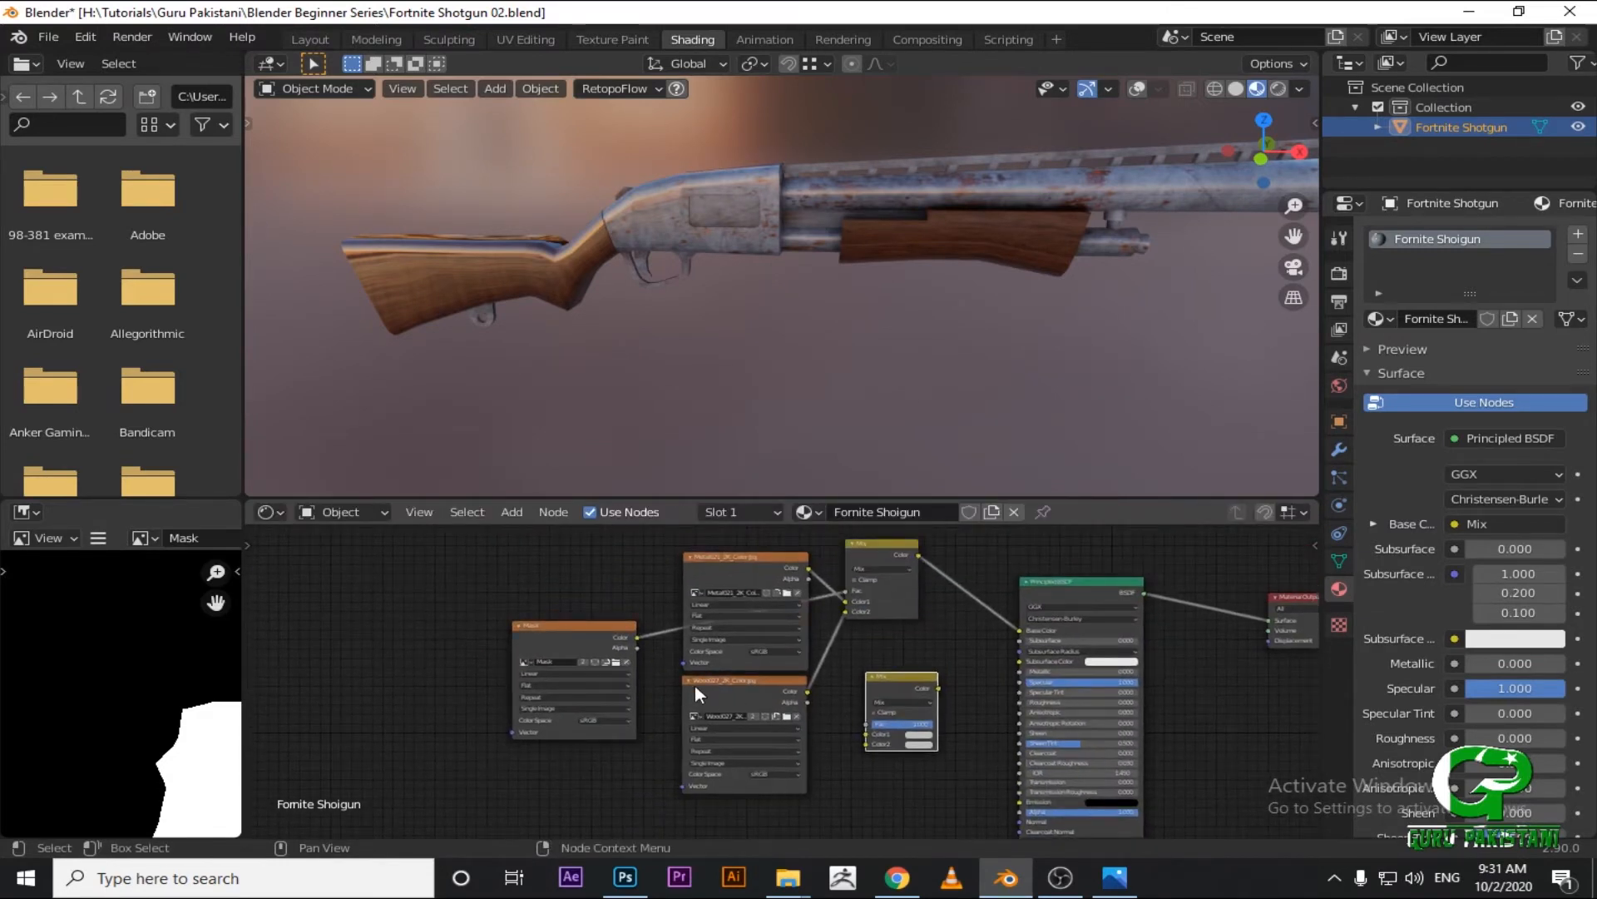
Collapse the wood and metal color nodes, tuck the wood node up beneath the metal node, and move the Mask node up.
click(689, 680)
click(690, 555)
drag(724, 681, 752, 574)
drag(594, 636, 559, 563)
scroll(745, 656, up, 1)
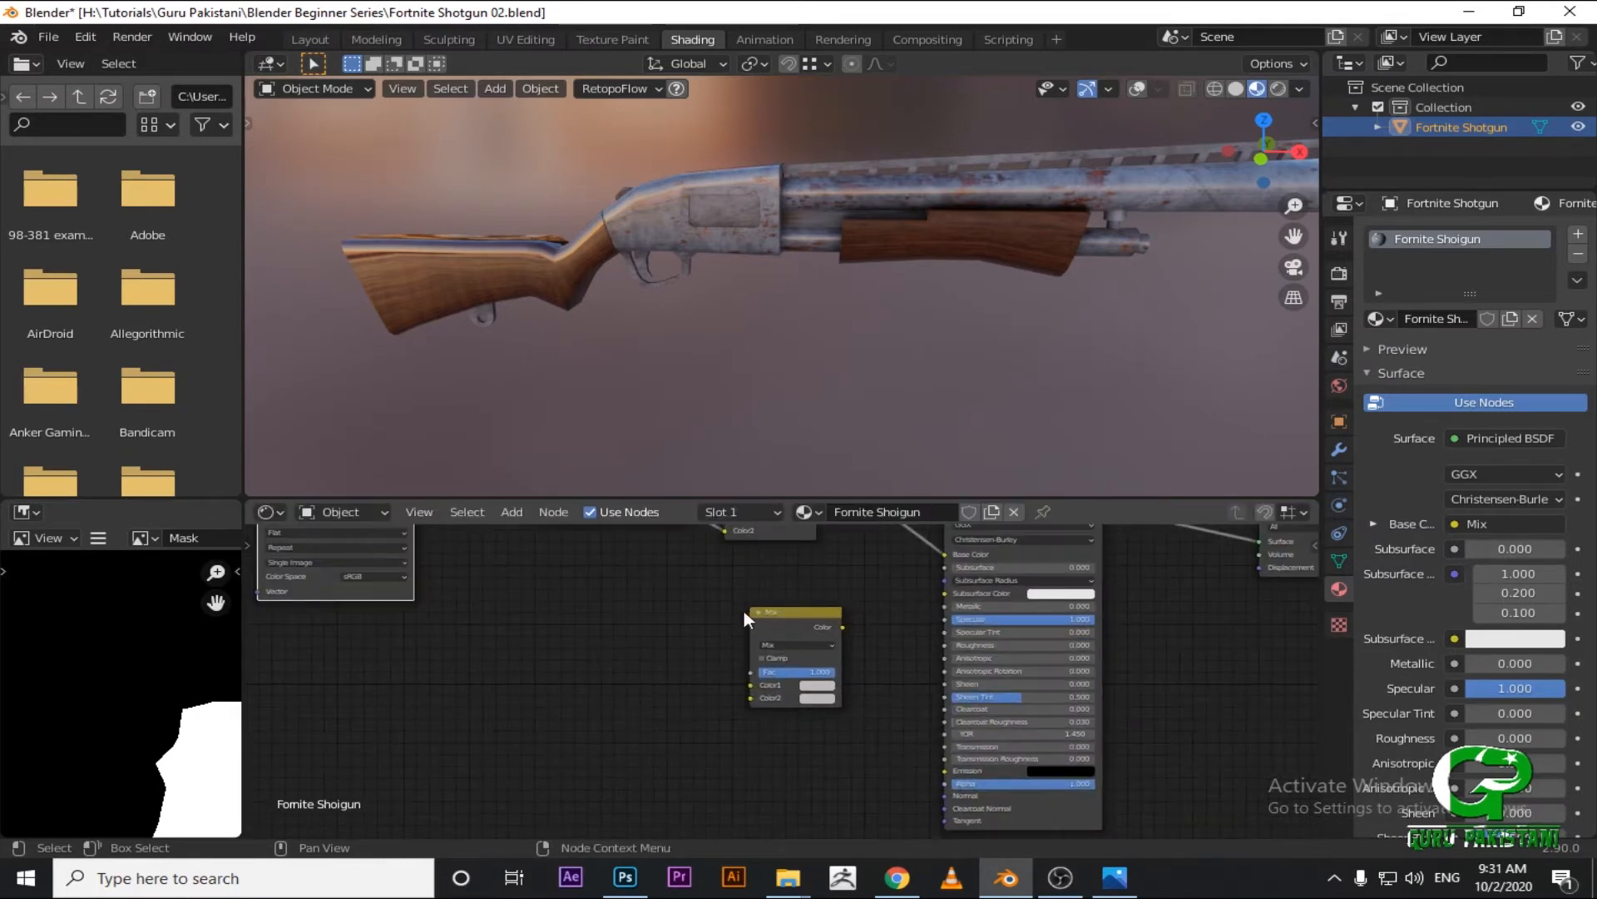
Add an Image Texture node loaded with Metal021_2K_Roughness.jpg from the Metal021_2K-JPG folder, using the Non-Color color space.
scroll(747, 611, down, 1)
key(shift+a)
click(671, 622)
text(ima)
key(Return)
click(736, 716)
click(735, 715)
scroll(437, 616, down, 3)
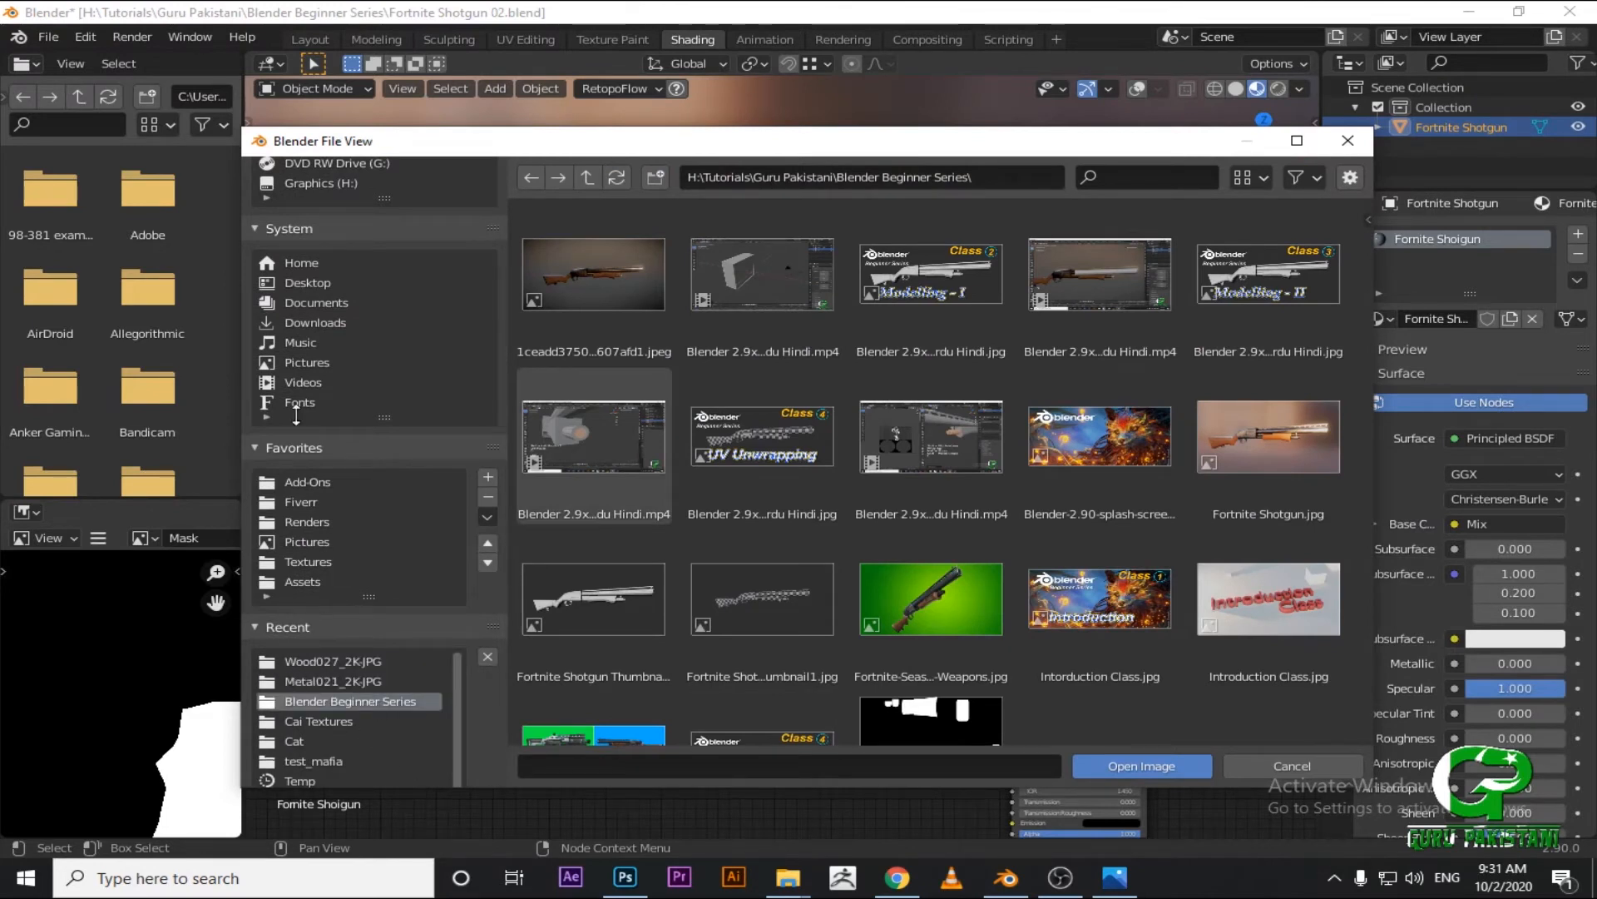
click(350, 680)
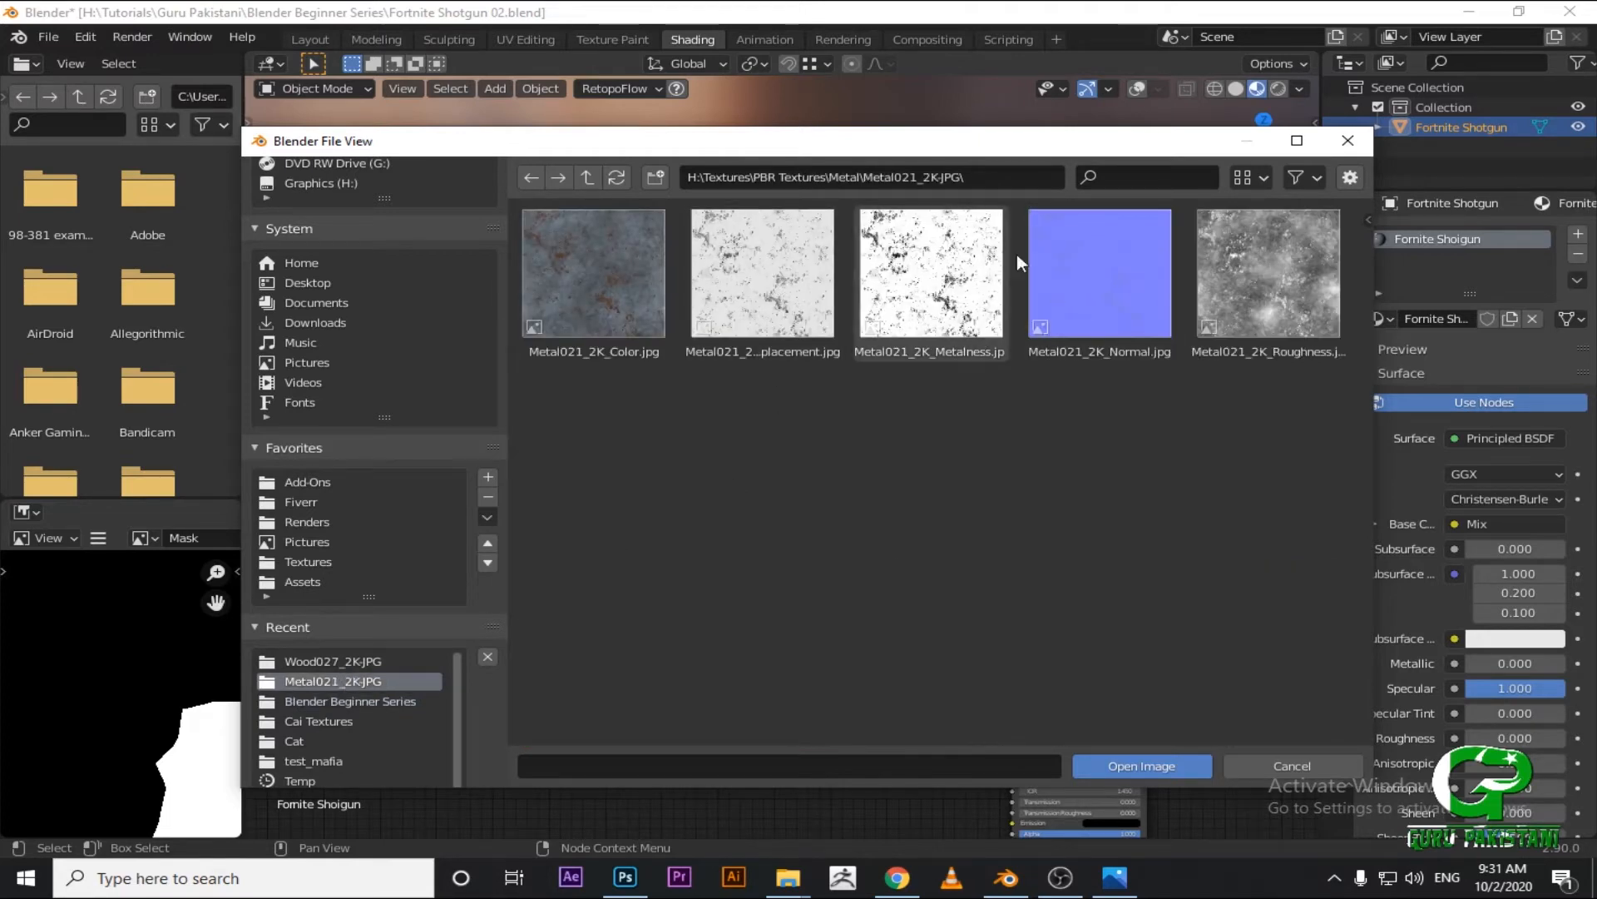
double_click(1253, 322)
click(684, 749)
Connect the metal roughness texture's Color output to Color1 of the lower Mix node and collapse the texture node.
scroll(786, 701, up, 3)
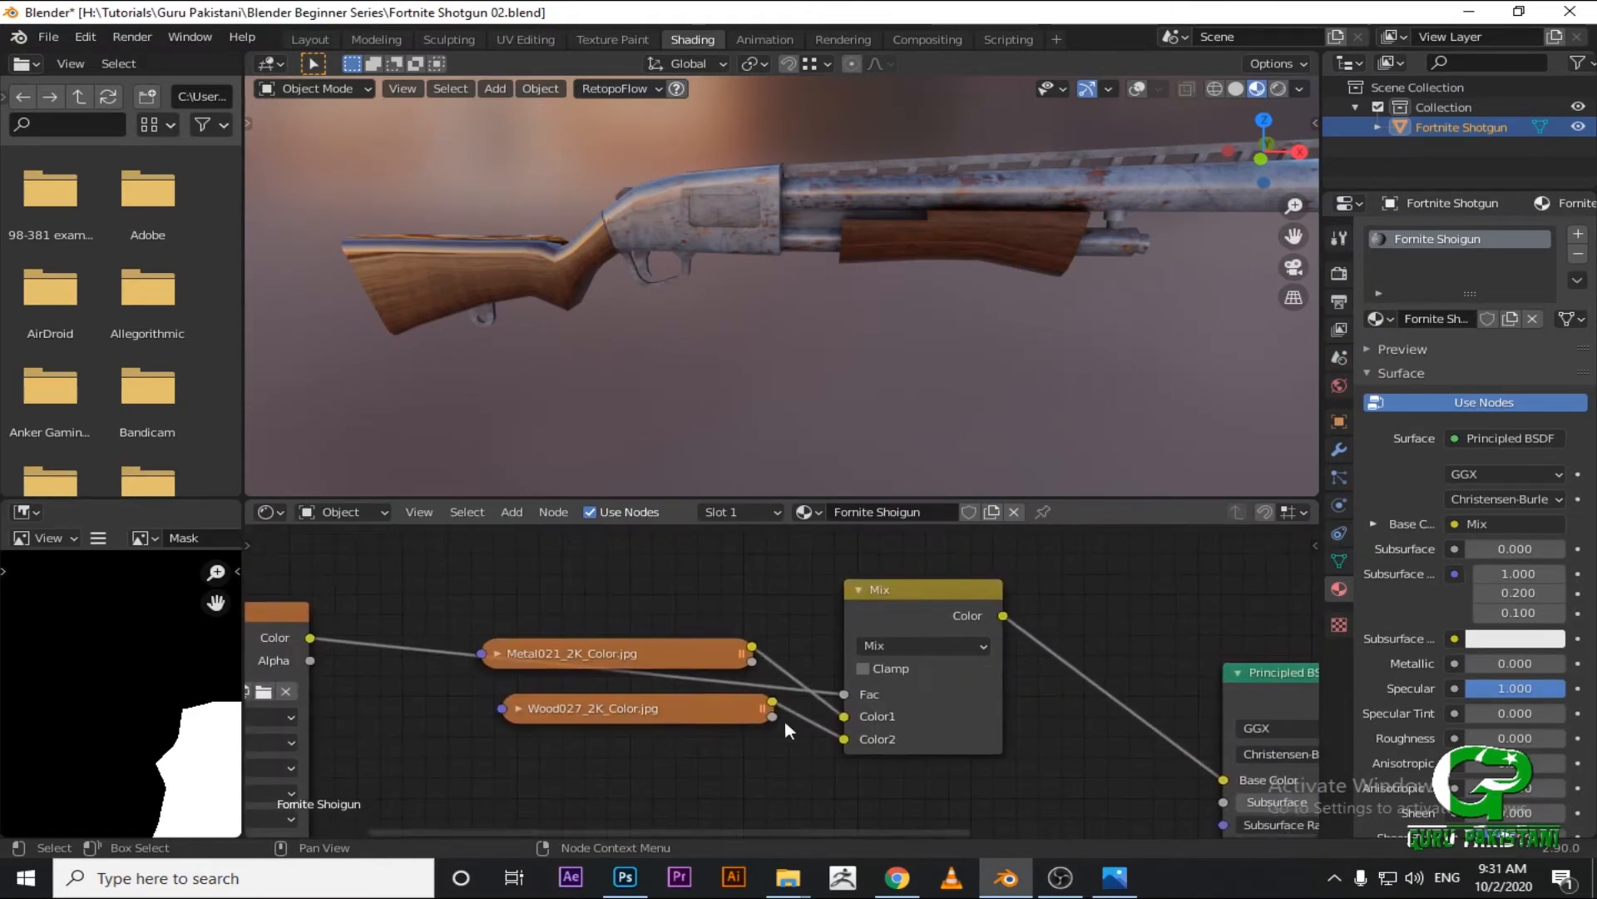
middle_drag(772, 750, 719, 624)
drag(686, 685, 832, 800)
click(428, 660)
Duplicate the collapsed metal roughness node and place the copy below the original.
scroll(665, 706, down, 4)
middle_drag(666, 706, 757, 624)
scroll(699, 609, down, 2)
scroll(700, 590, up, 3)
middle_drag(636, 620, 667, 569)
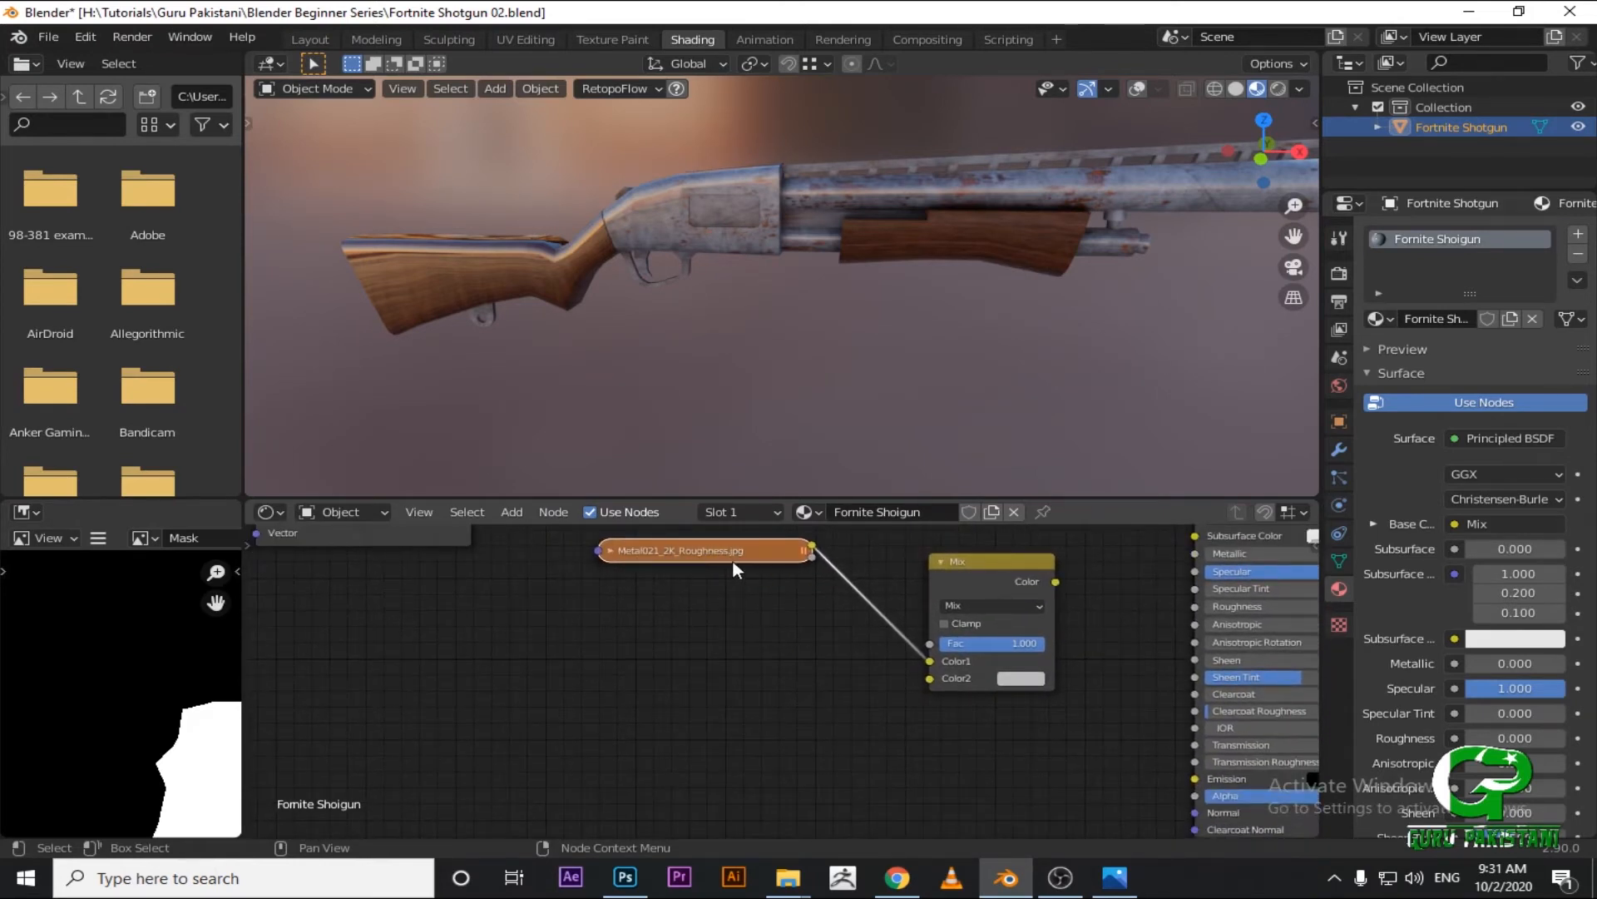
key(shift+d)
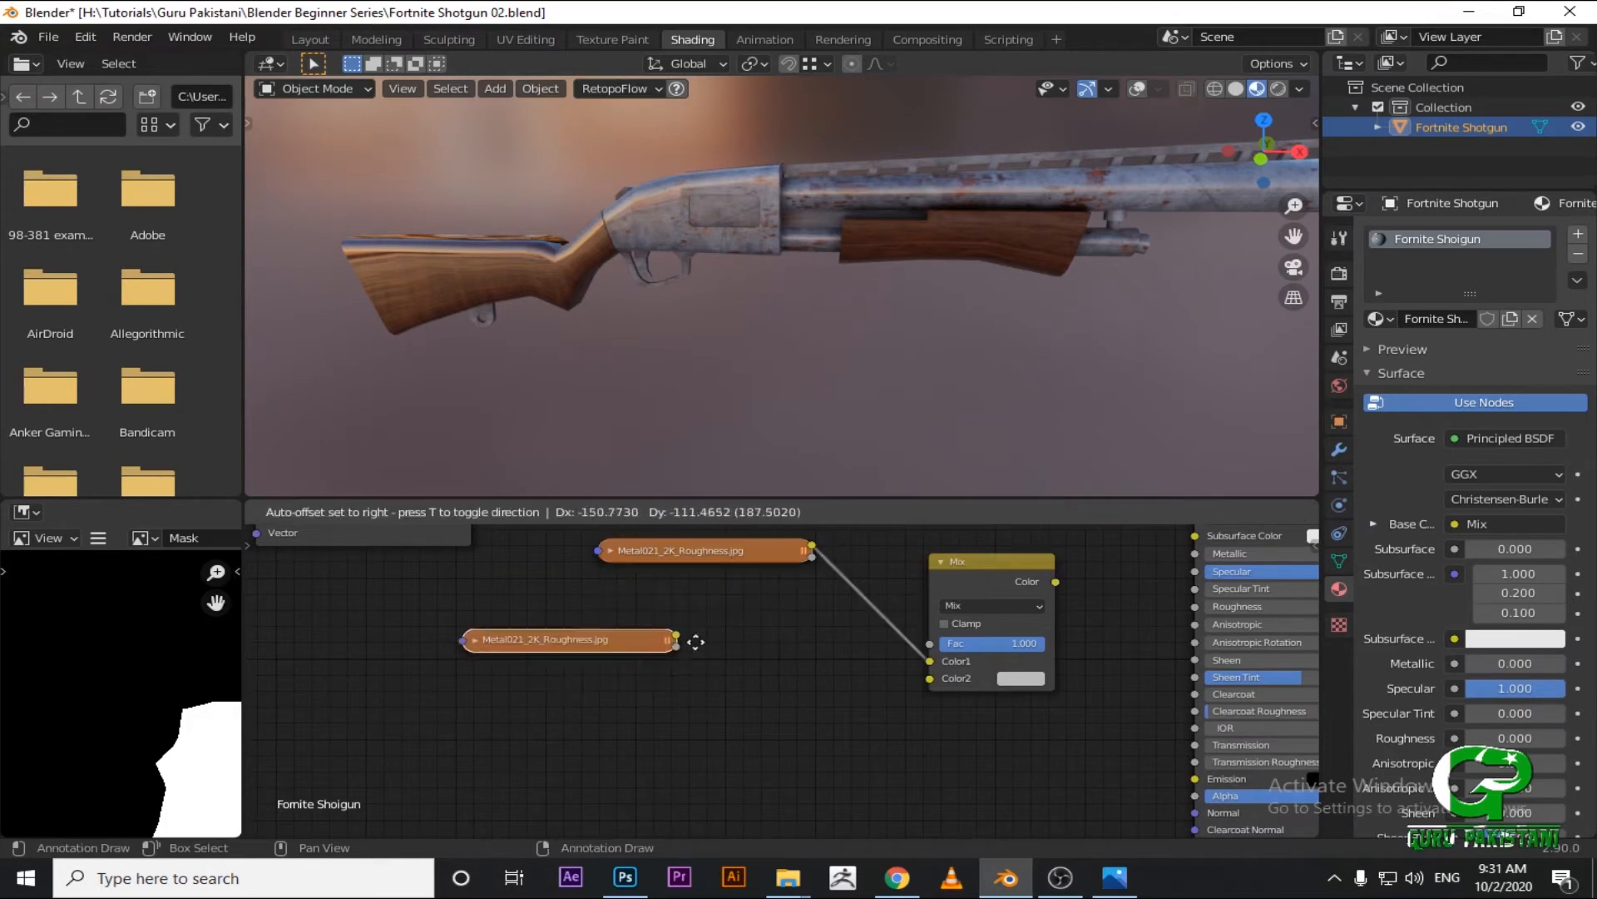
click(794, 674)
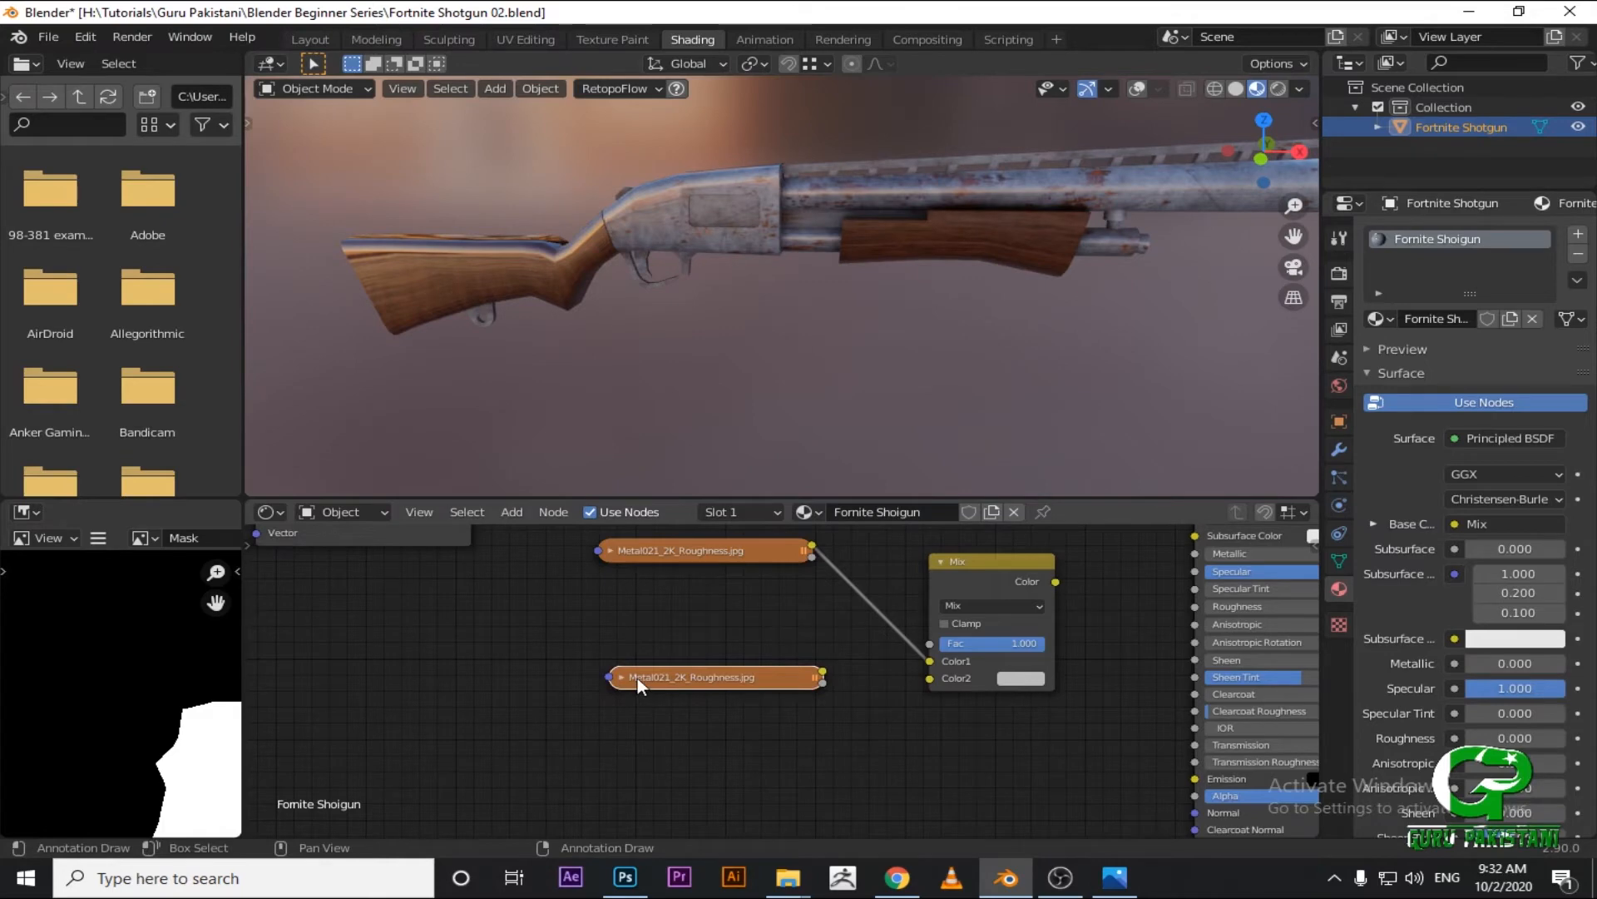
Expand the duplicated texture node and replace its image with Wood027_2K_Roughness.jpg from the Wood027_2K-JPG folder.
key(h)
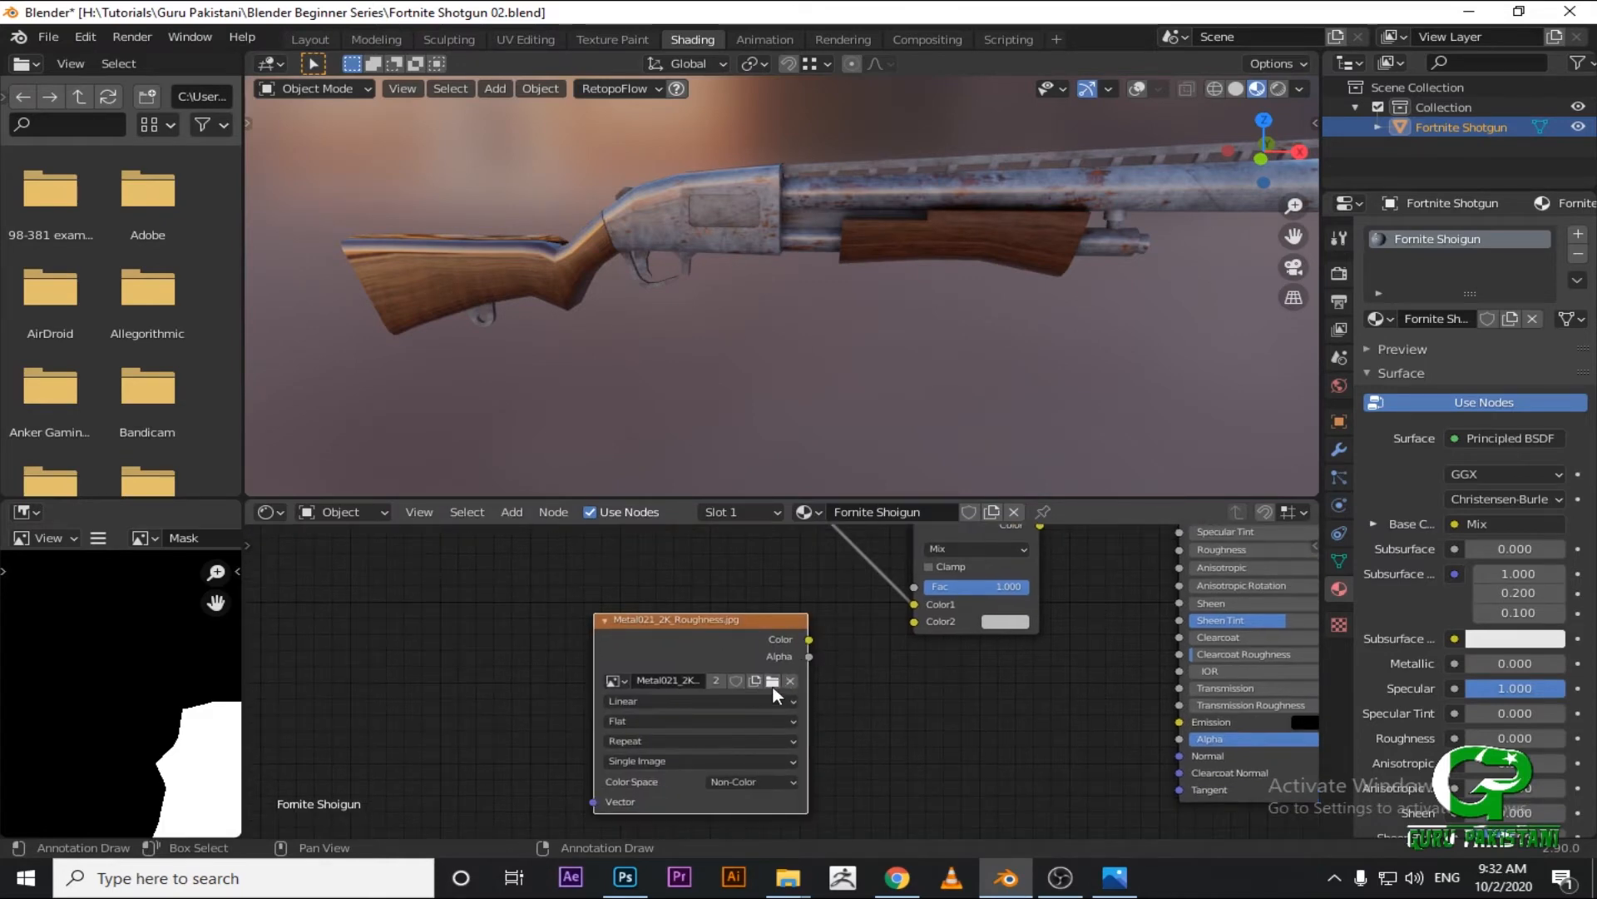
click(773, 682)
scroll(354, 757, up, 2)
click(325, 761)
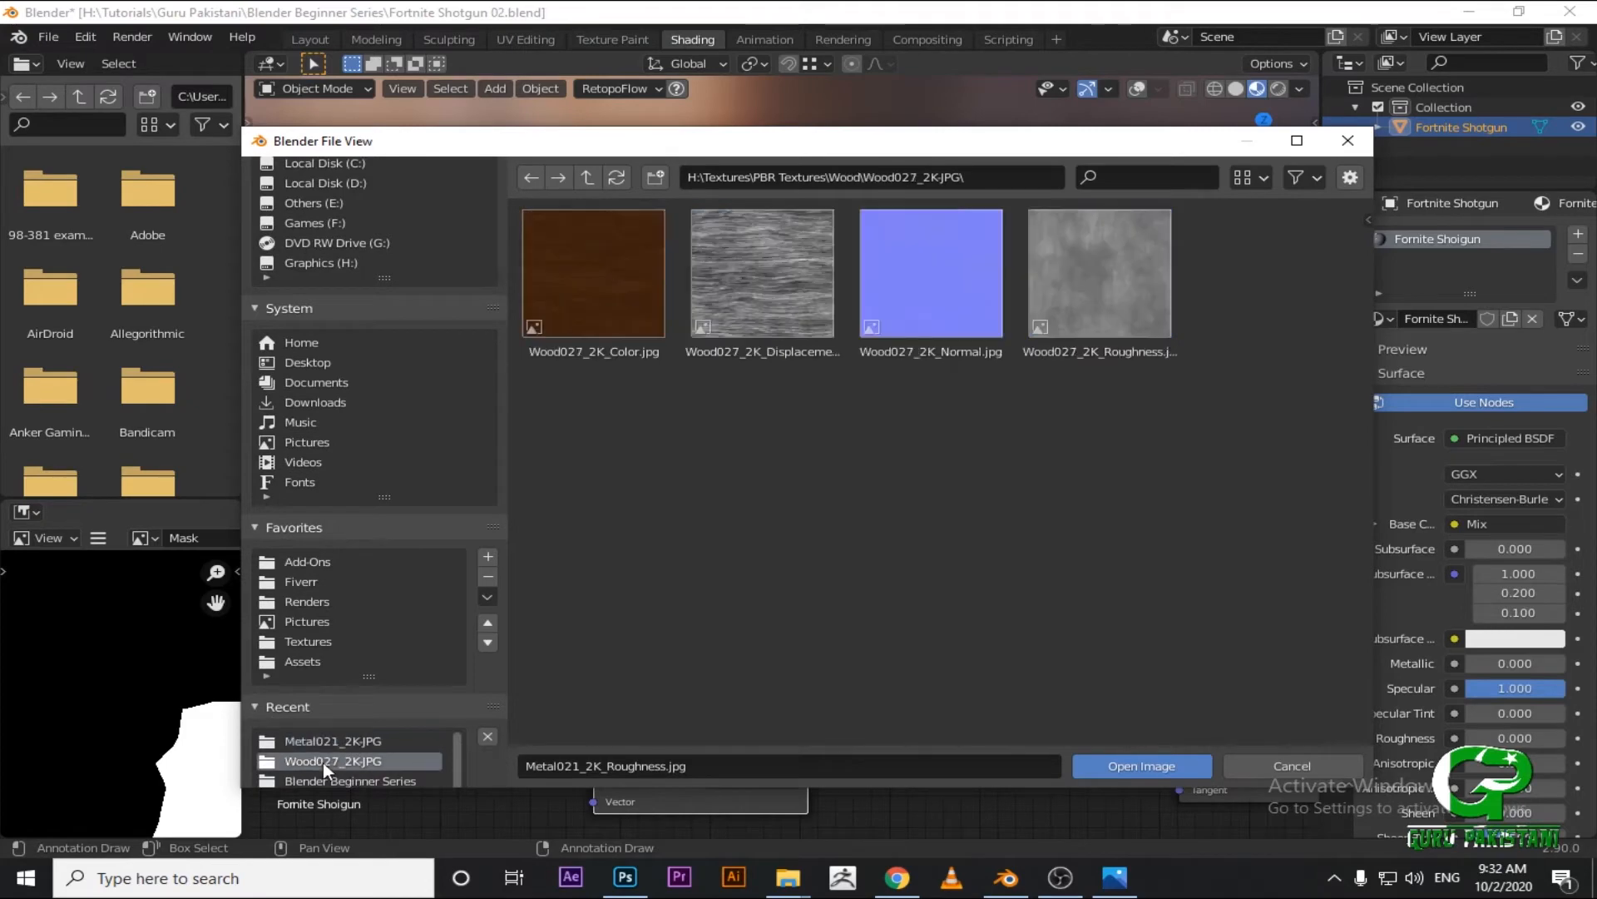
double_click(1111, 262)
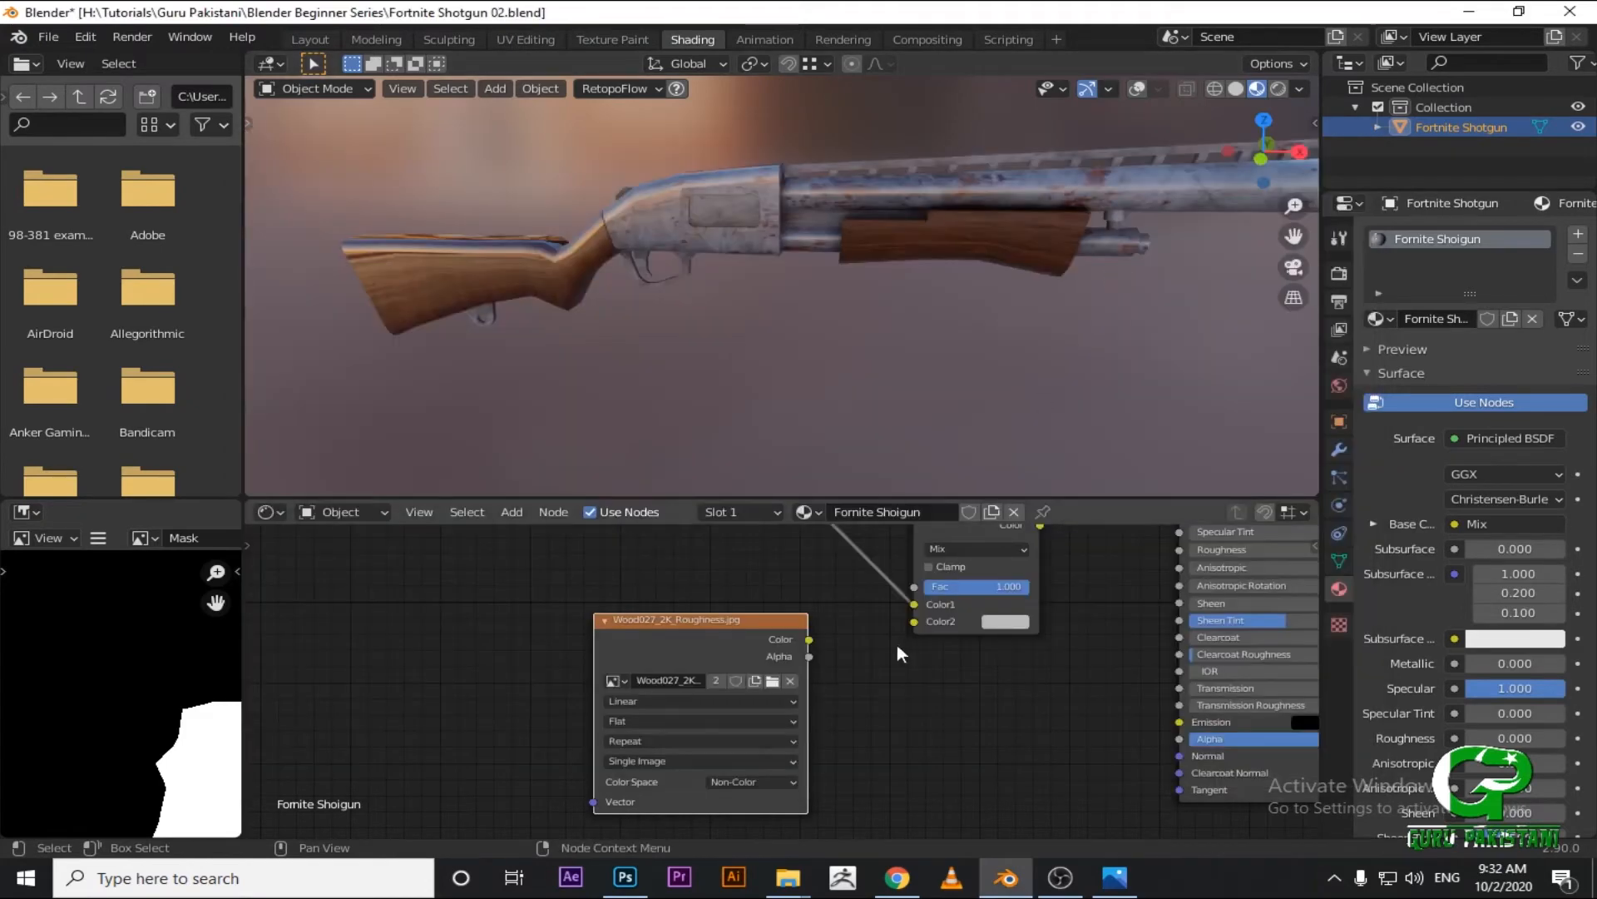
Connect the wood roughness texture's Color output to Color2 of the lower Mix node and collapse the texture node.
scroll(899, 648, up, 1)
drag(723, 604, 856, 580)
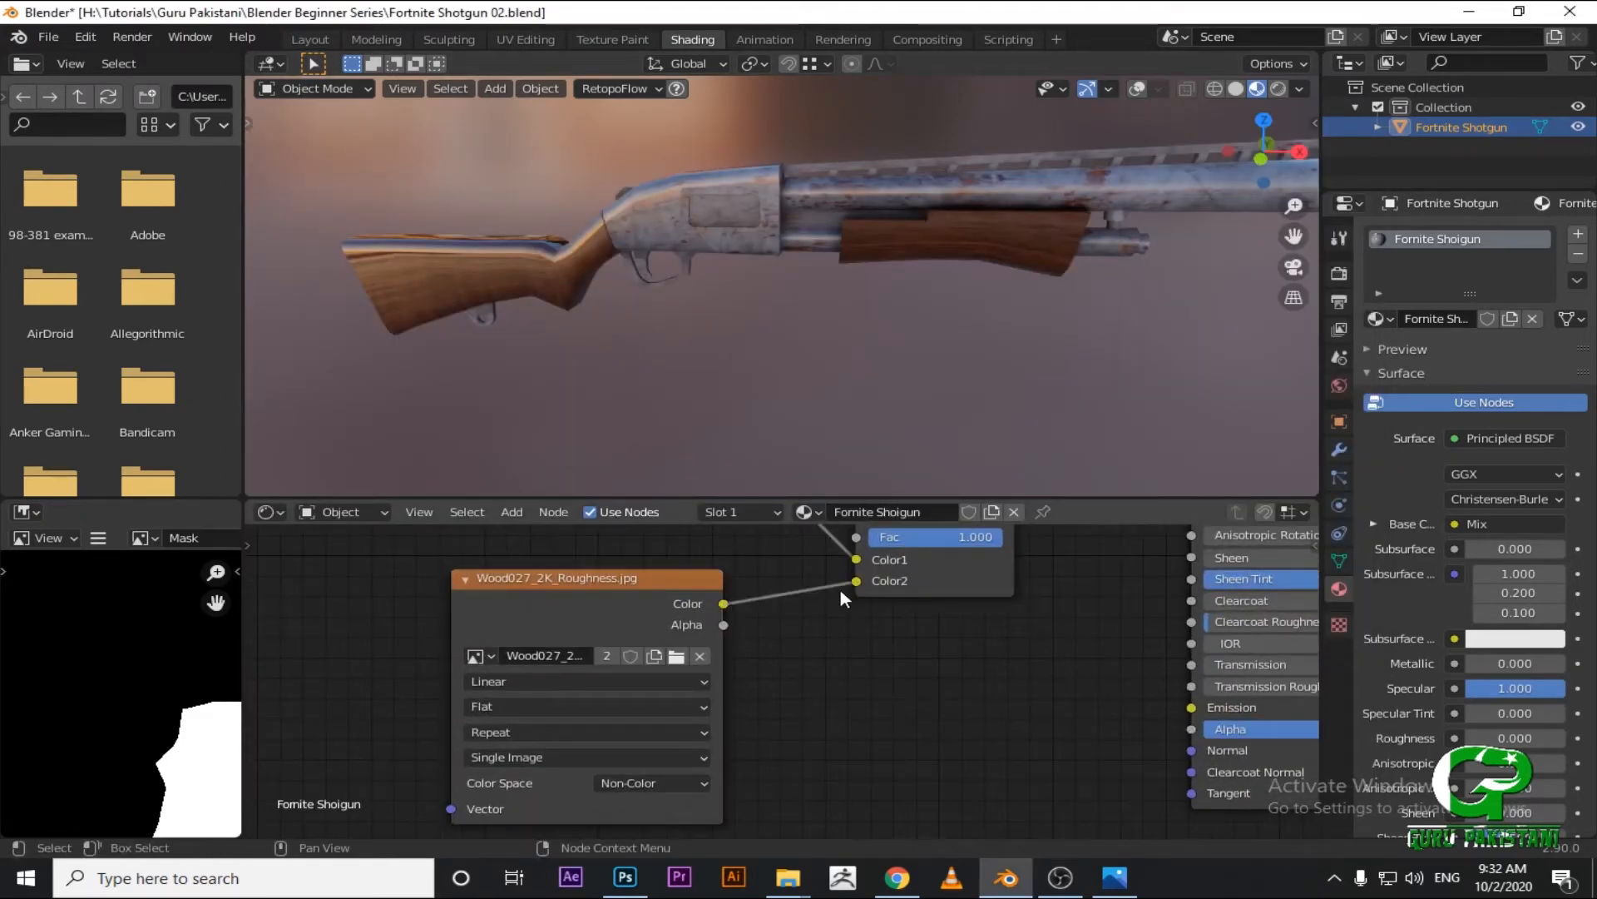
scroll(840, 591, down, 3)
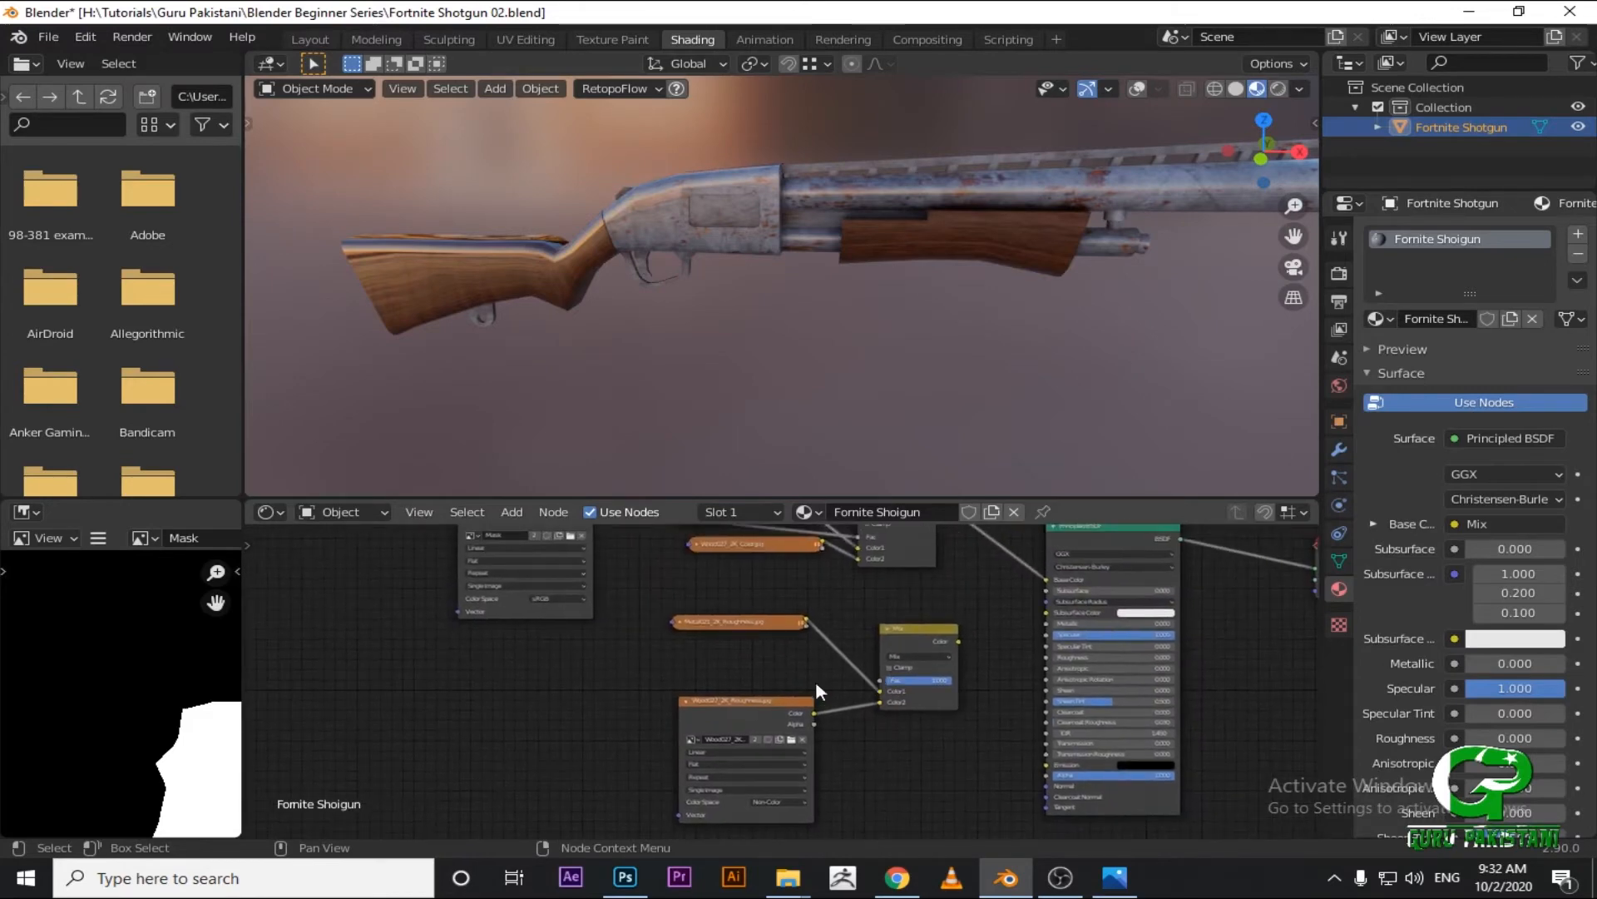
click(689, 701)
scroll(669, 646, down, 2)
scroll(652, 720, up, 4)
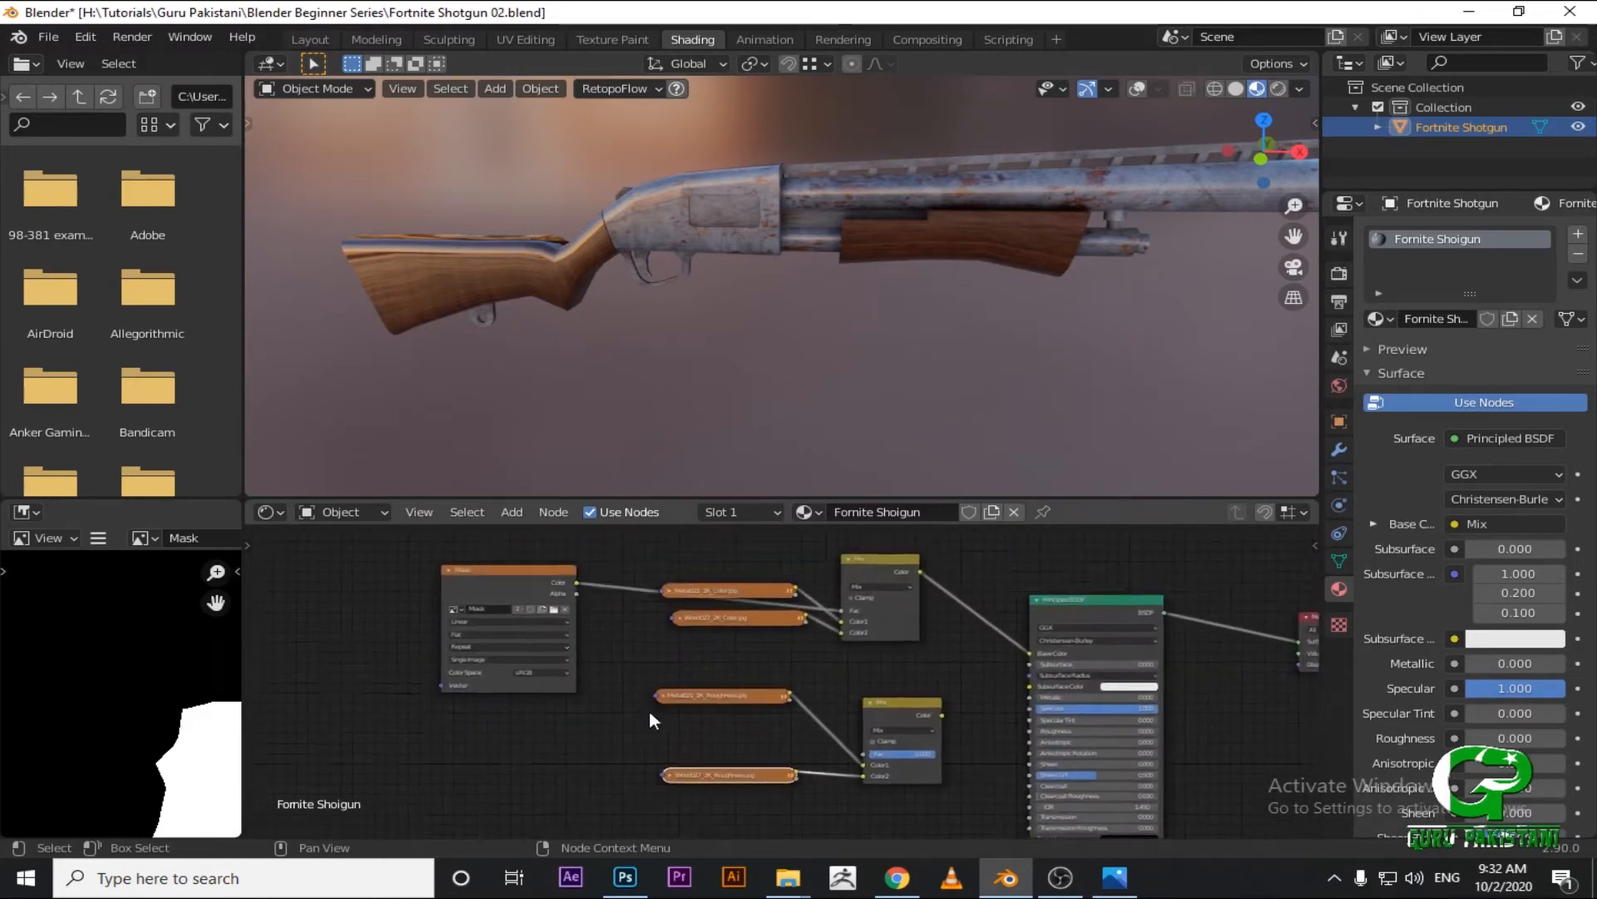
Connect the Mask node's Color output to the Fac input of the roughness Mix node.
scroll(471, 633, up, 1)
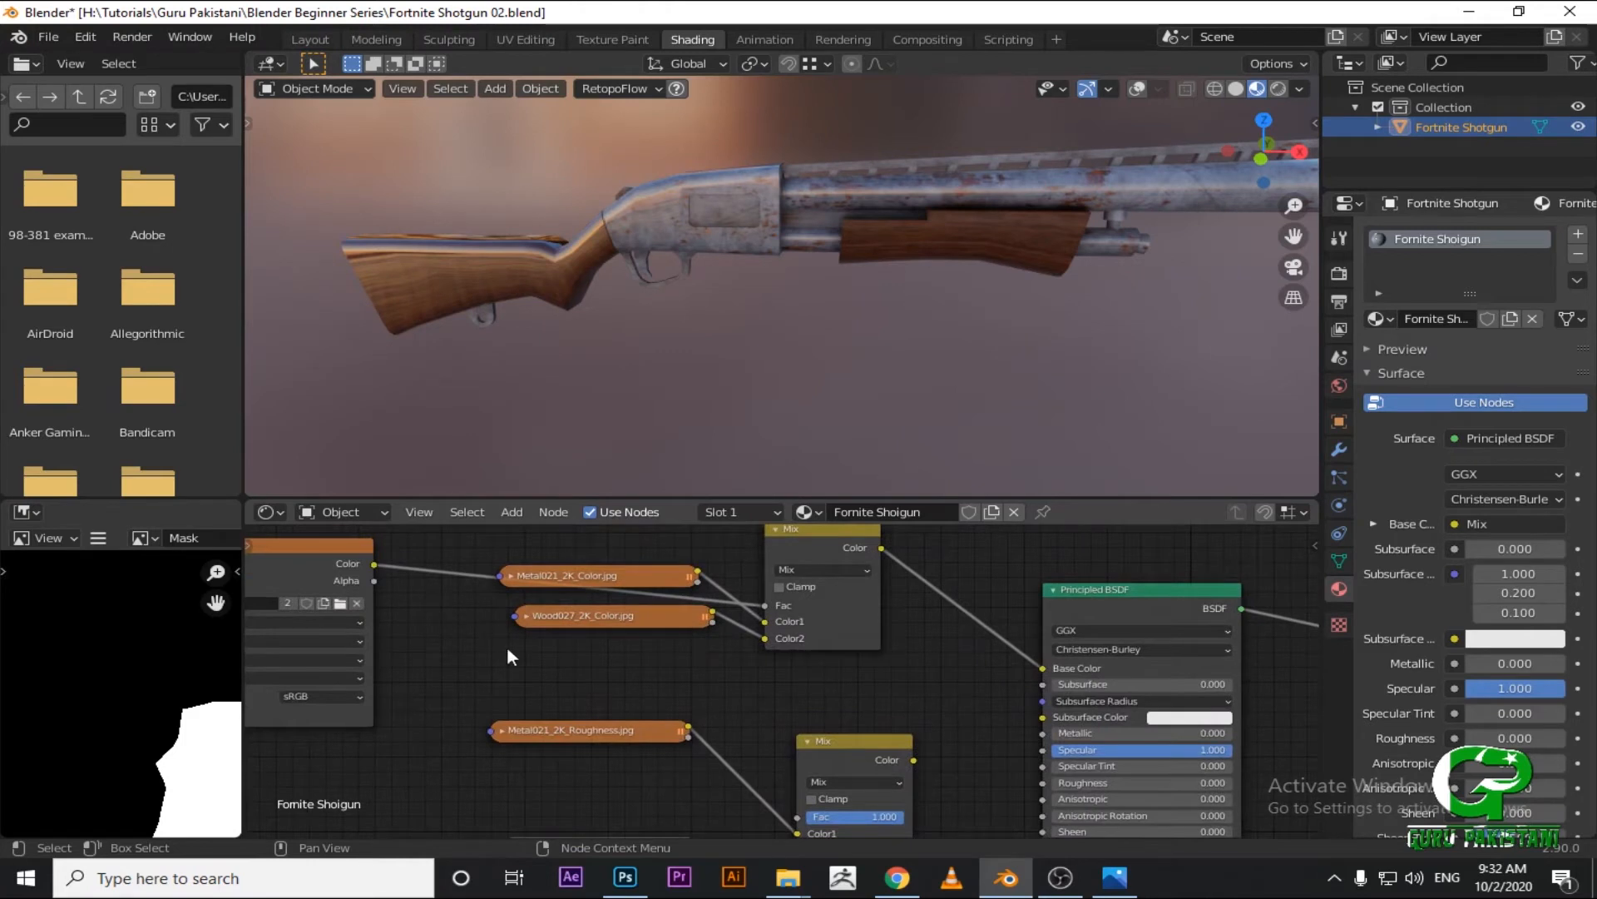
middle_drag(490, 637, 506, 600)
scroll(500, 599, down, 2)
drag(449, 551, 811, 765)
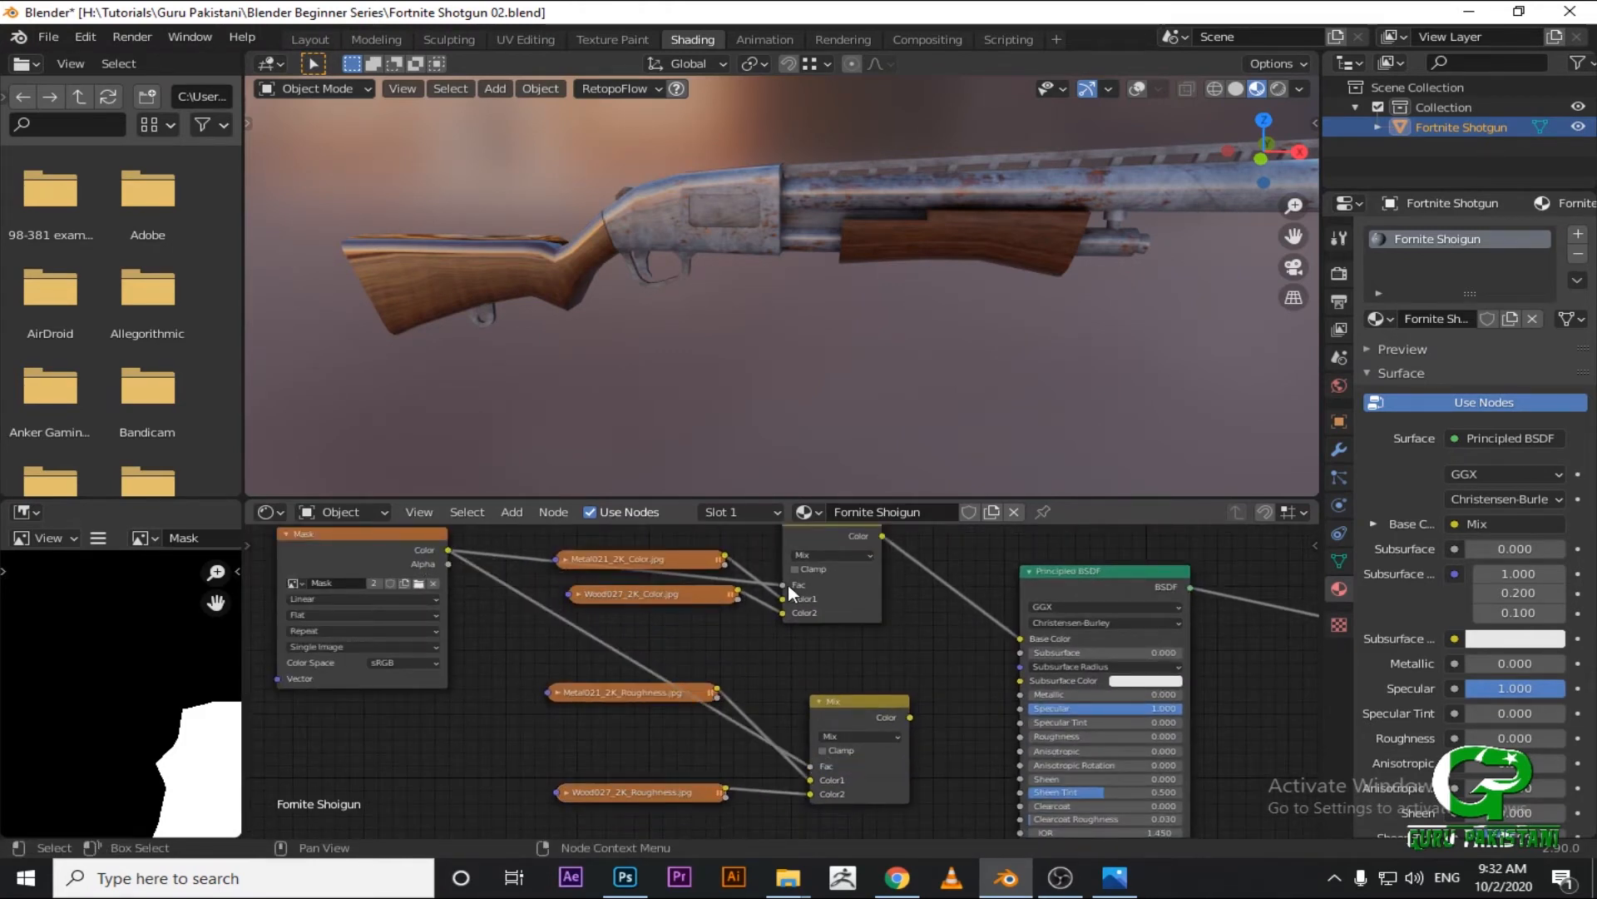
Connect the roughness Mix node's Color output to the Roughness input of the Principled BSDF.
middle_drag(982, 762, 780, 696)
scroll(780, 697, up, 6)
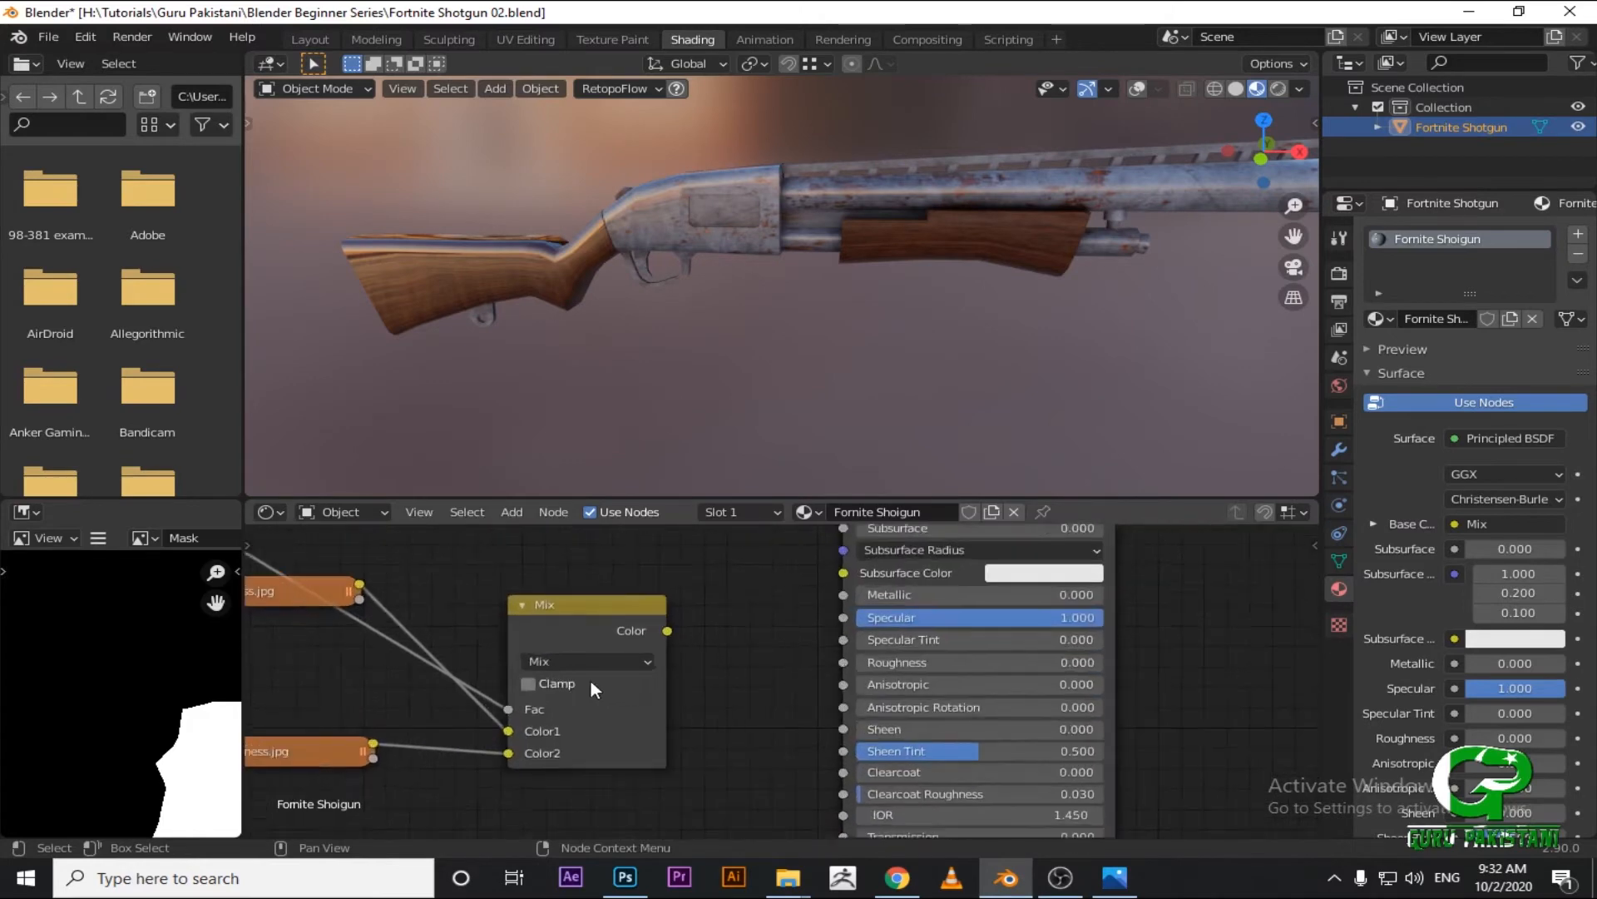
middle_drag(449, 670, 716, 647)
middle_drag(830, 627, 510, 654)
middle_drag(785, 691, 737, 670)
drag(614, 607, 822, 645)
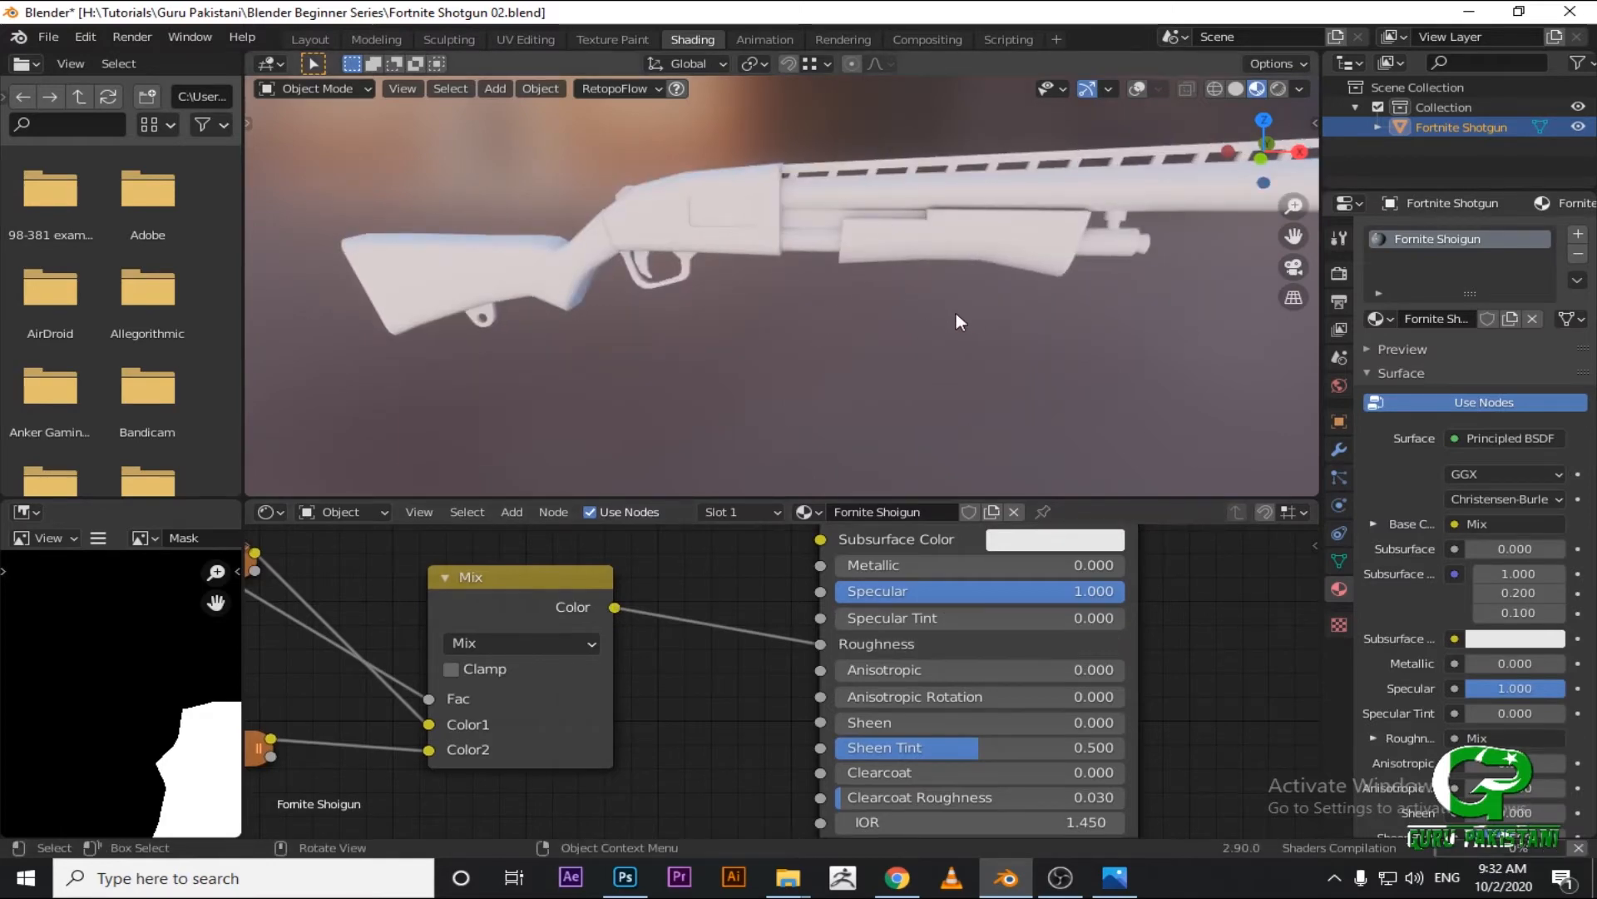
Set the Principled BSDF's Metallic to 1.000 and inspect the shotgun's receiver, barrel and stock.
scroll(749, 256, up, 2)
middle_drag(749, 256, 778, 379)
scroll(851, 591, up, 2)
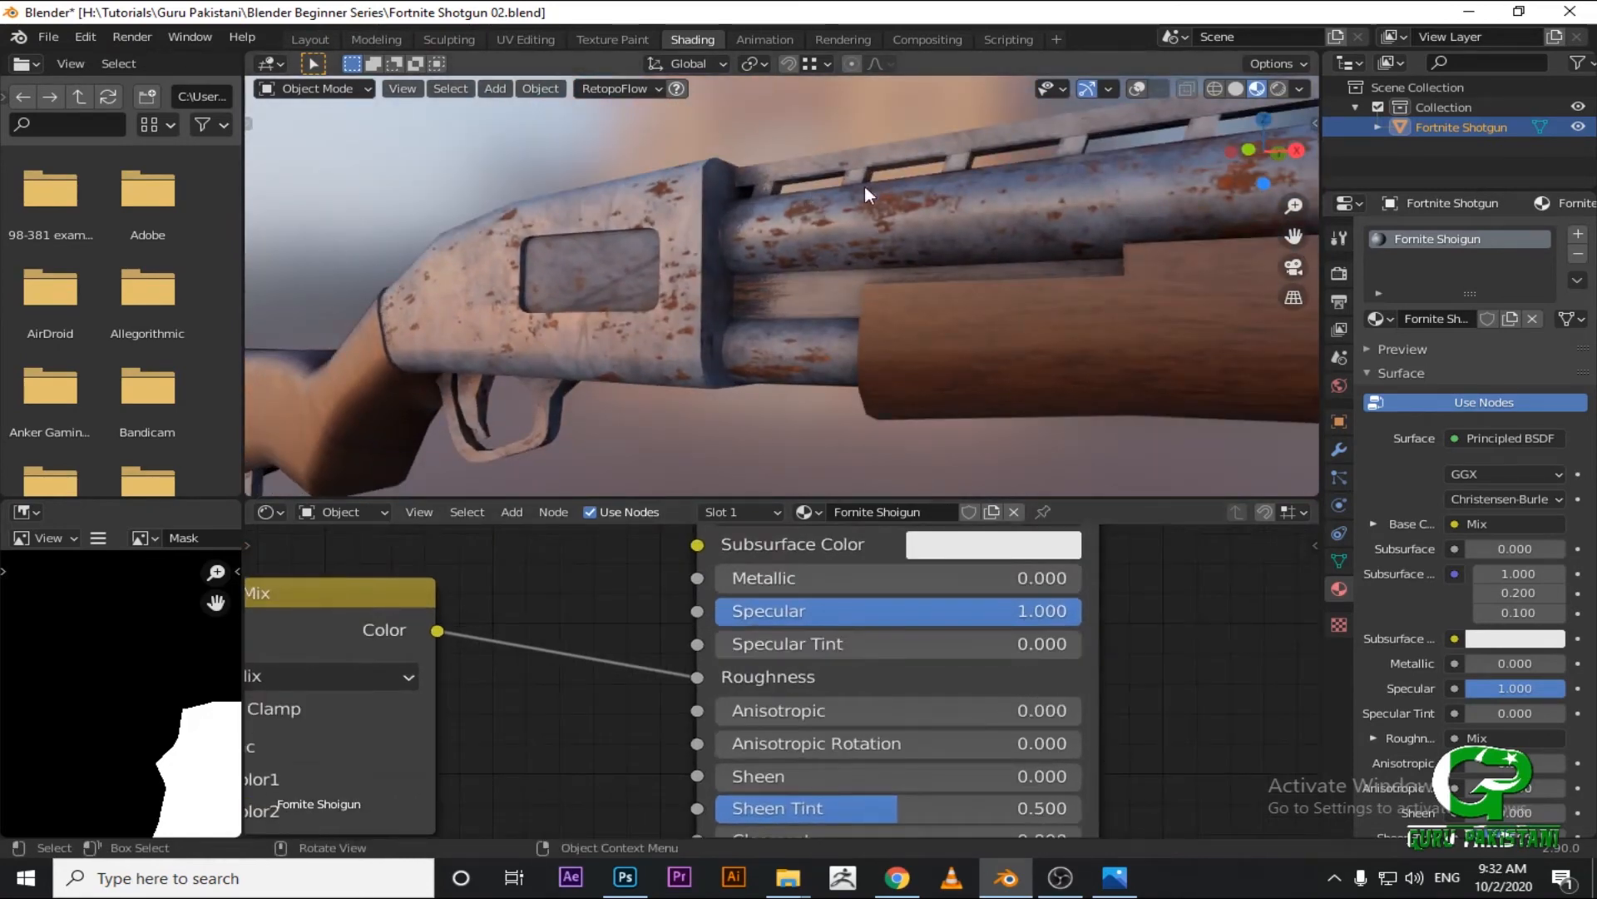
middle_drag(781, 266, 791, 278)
drag(797, 581, 1056, 582)
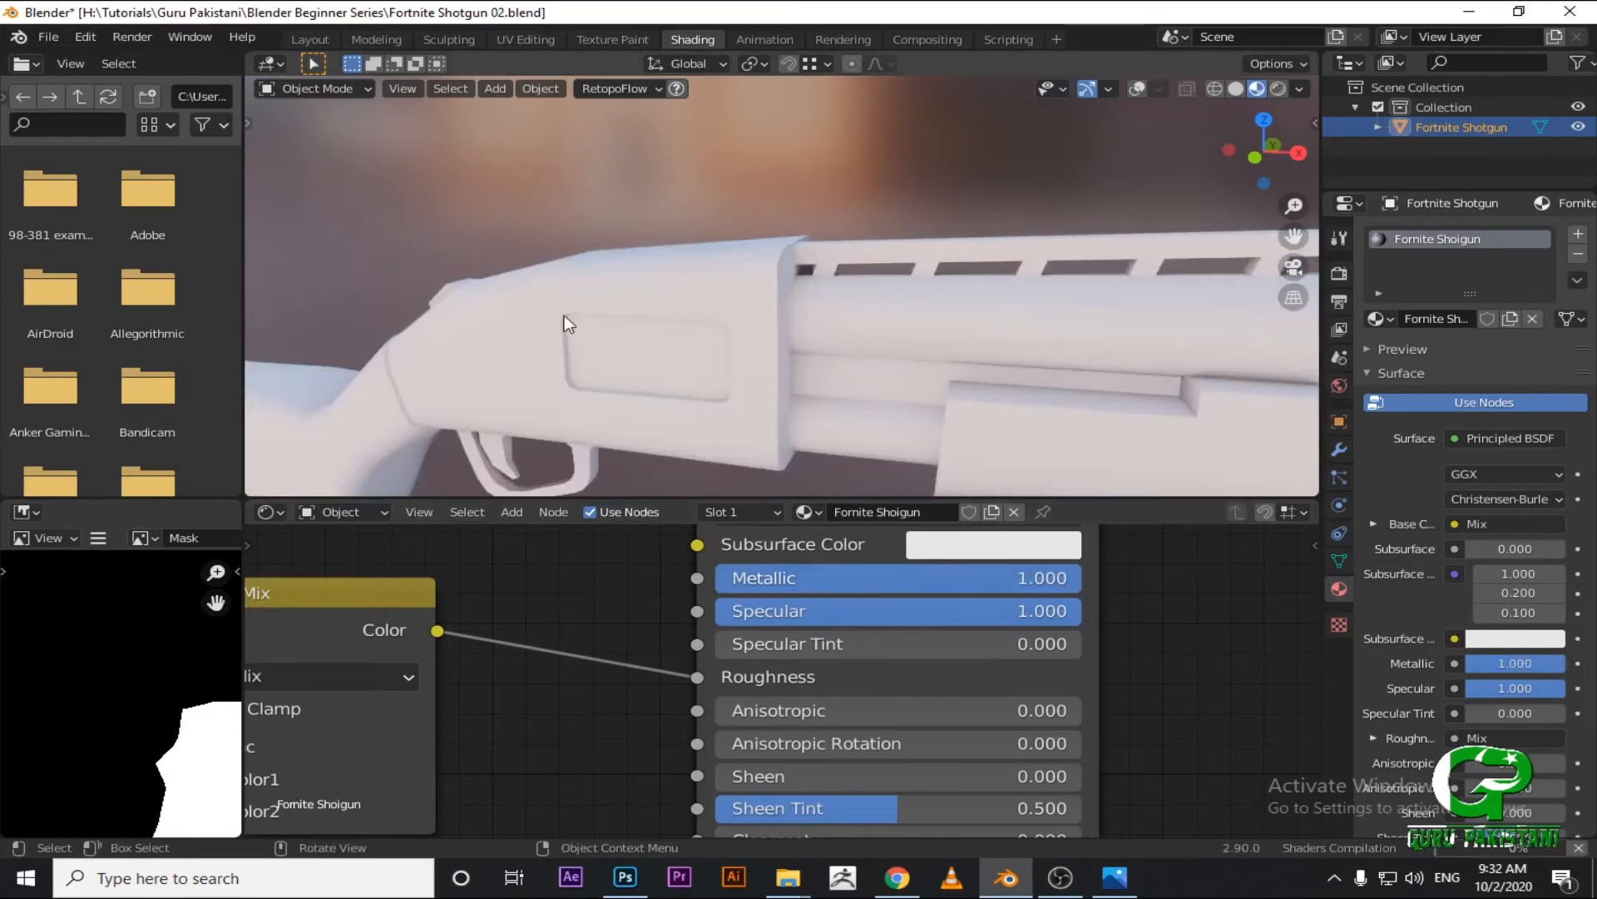
mouse_move(563, 312)
middle_down()
mouse_move(631, 302)
mouse_move(774, 324)
mouse_move(634, 341)
mouse_move(604, 304)
mouse_move(666, 258)
mouse_move(663, 321)
mouse_move(539, 349)
mouse_move(530, 298)
mouse_move(624, 325)
mouse_move(579, 375)
mouse_move(553, 312)
mouse_move(598, 303)
mouse_move(720, 332)
mouse_move(616, 289)
middle_up()
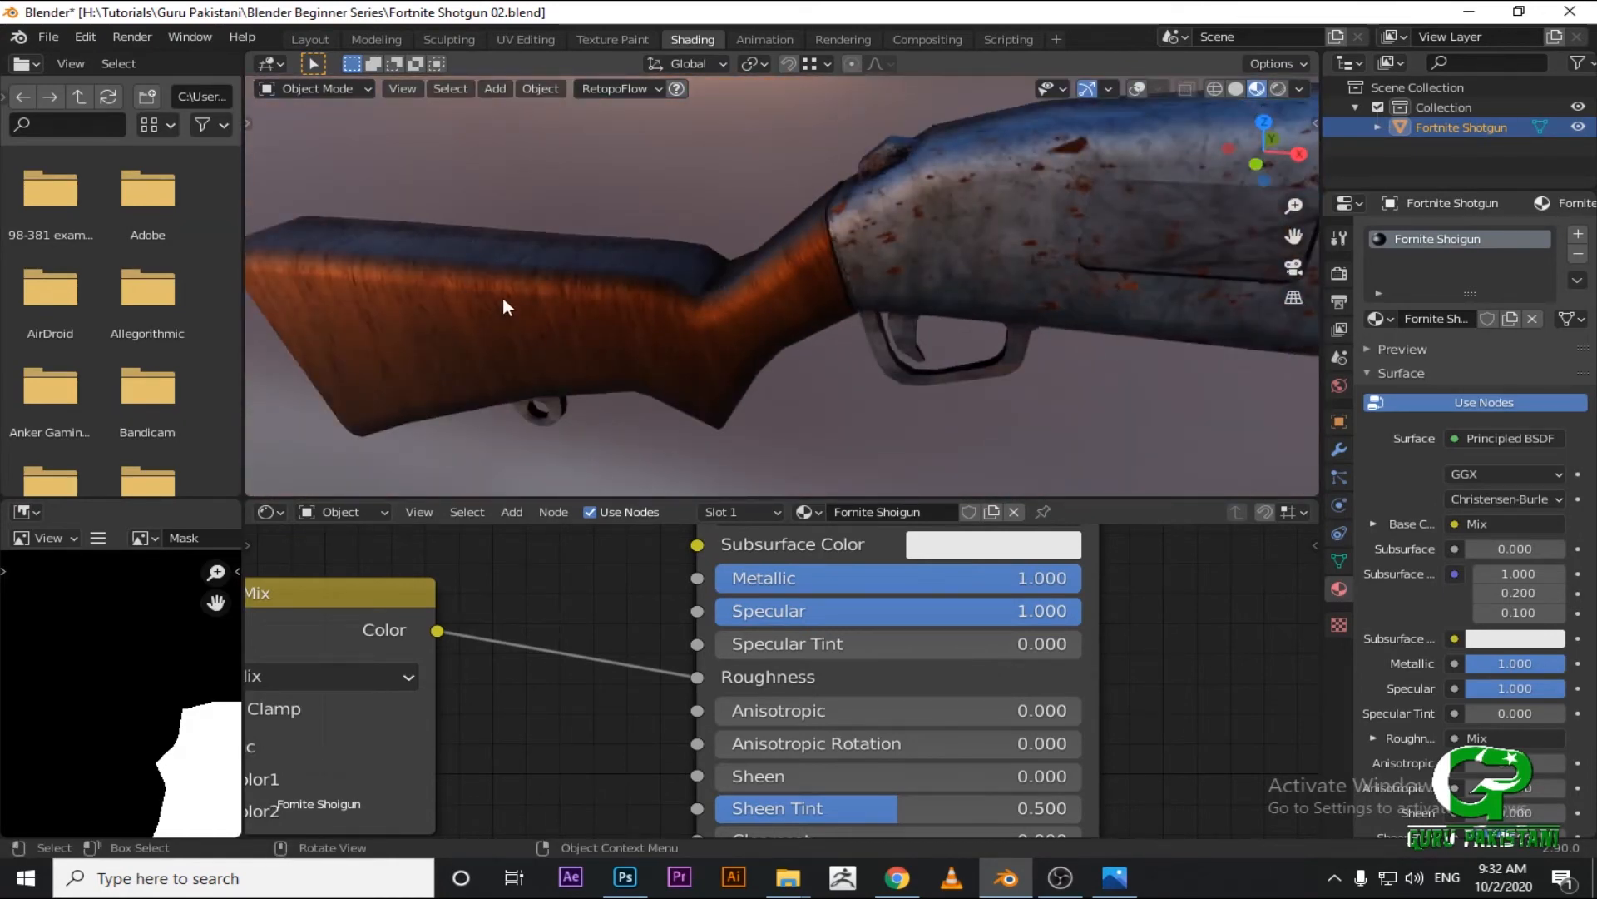
middle_drag(503, 301, 754, 396)
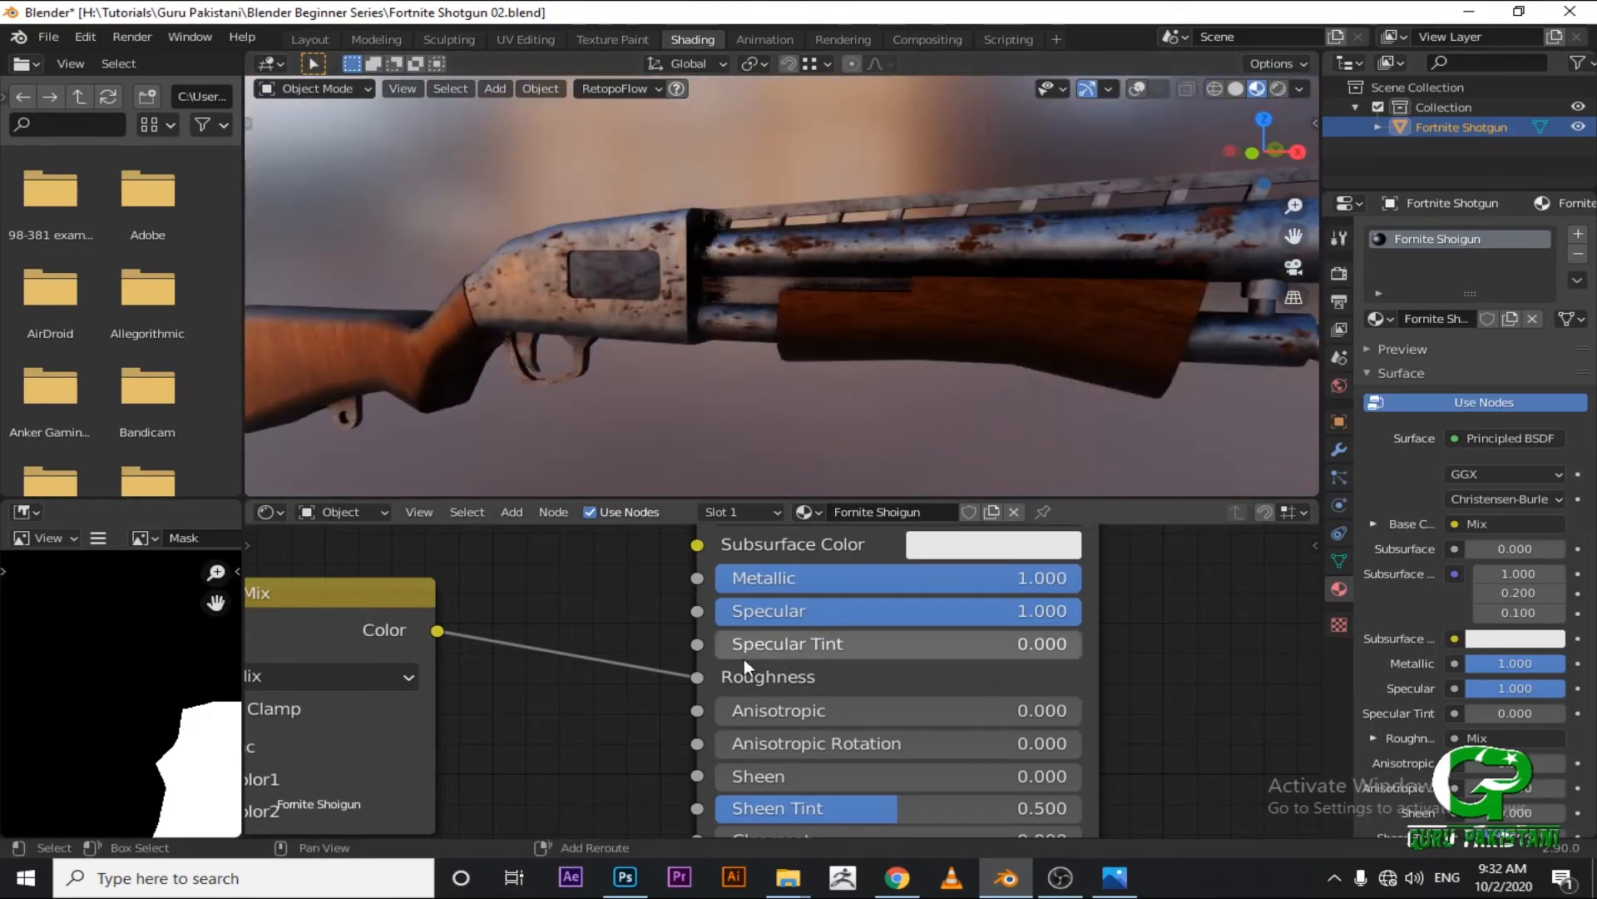
Expand the wood and metal roughness texture nodes to examine their settings.
middle_drag(767, 657, 583, 678)
scroll(449, 682, down, 1)
middle_drag(422, 673, 862, 636)
scroll(862, 635, down, 1)
middle_drag(727, 639, 962, 572)
middle_drag(632, 636, 843, 563)
scroll(843, 564, up, 1)
click(653, 609)
middle_drag(804, 668, 793, 823)
scroll(717, 656, up, 1)
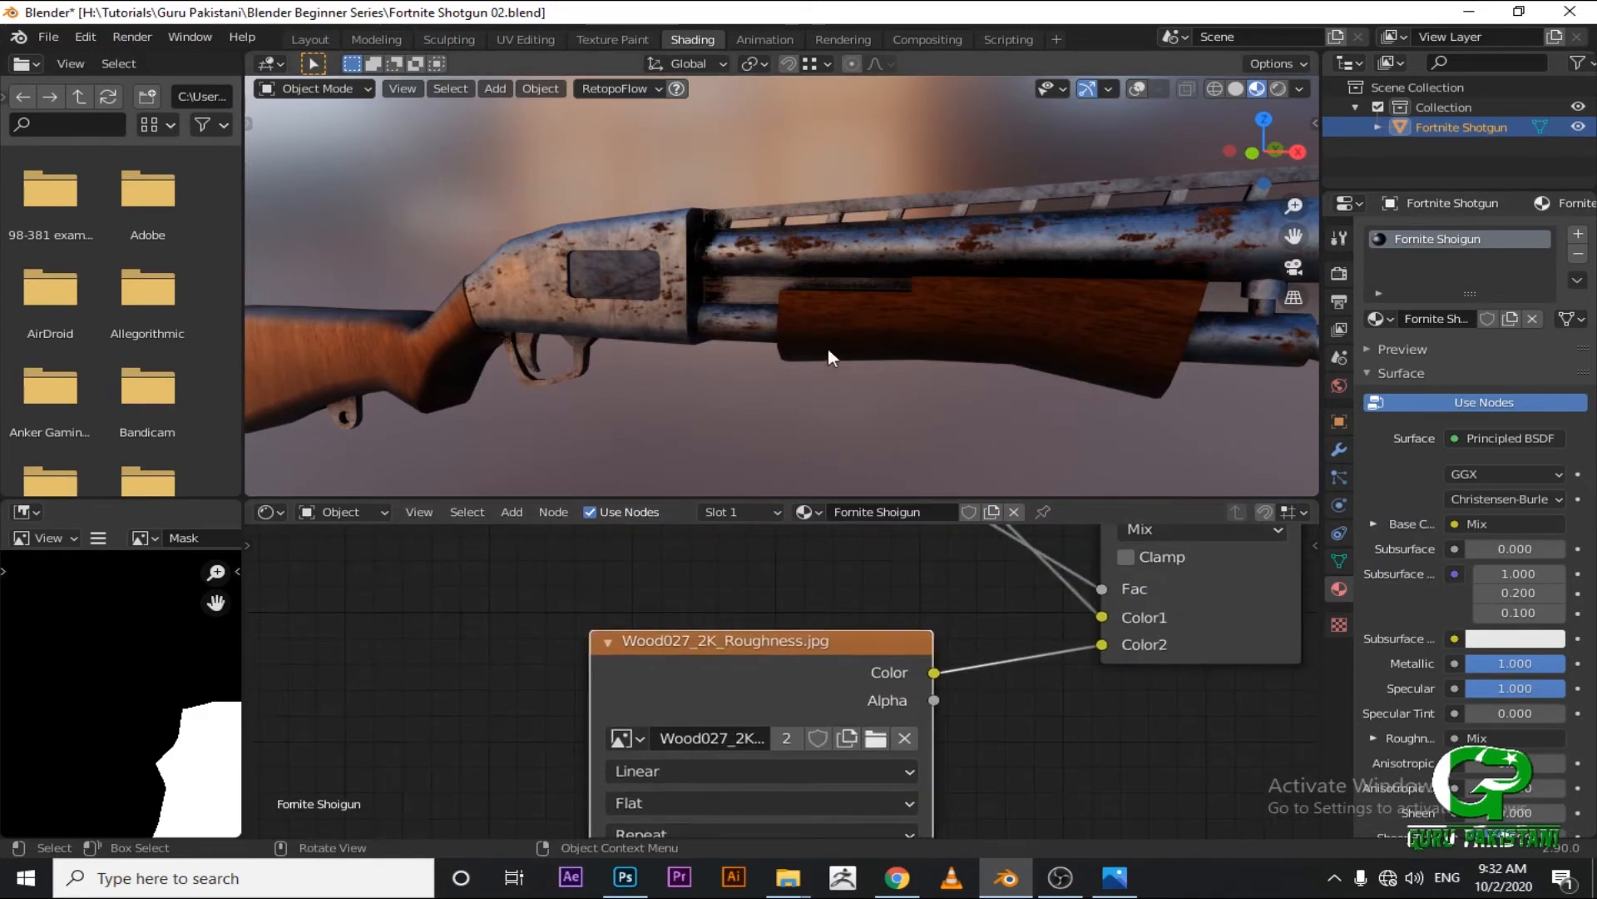
middle_drag(753, 571, 793, 609)
click(658, 671)
scroll(655, 606, down, 3)
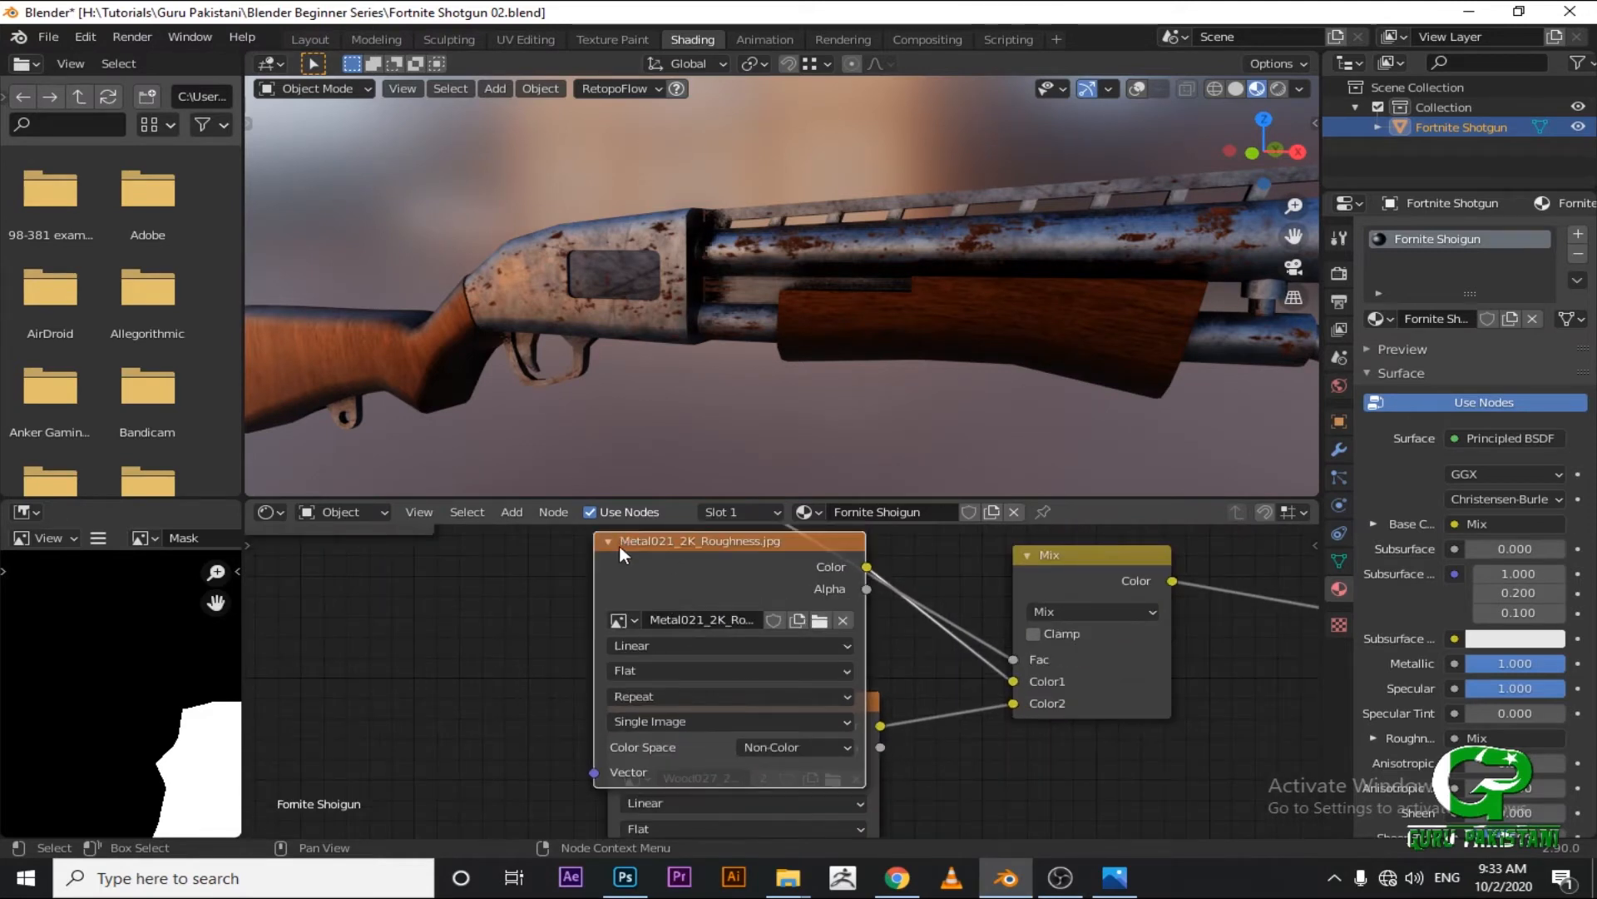
click(614, 542)
click(614, 542)
Try the sRGB color space on the metal roughness texture and switch it back to Non-Color.
middle_drag(792, 675, 706, 561)
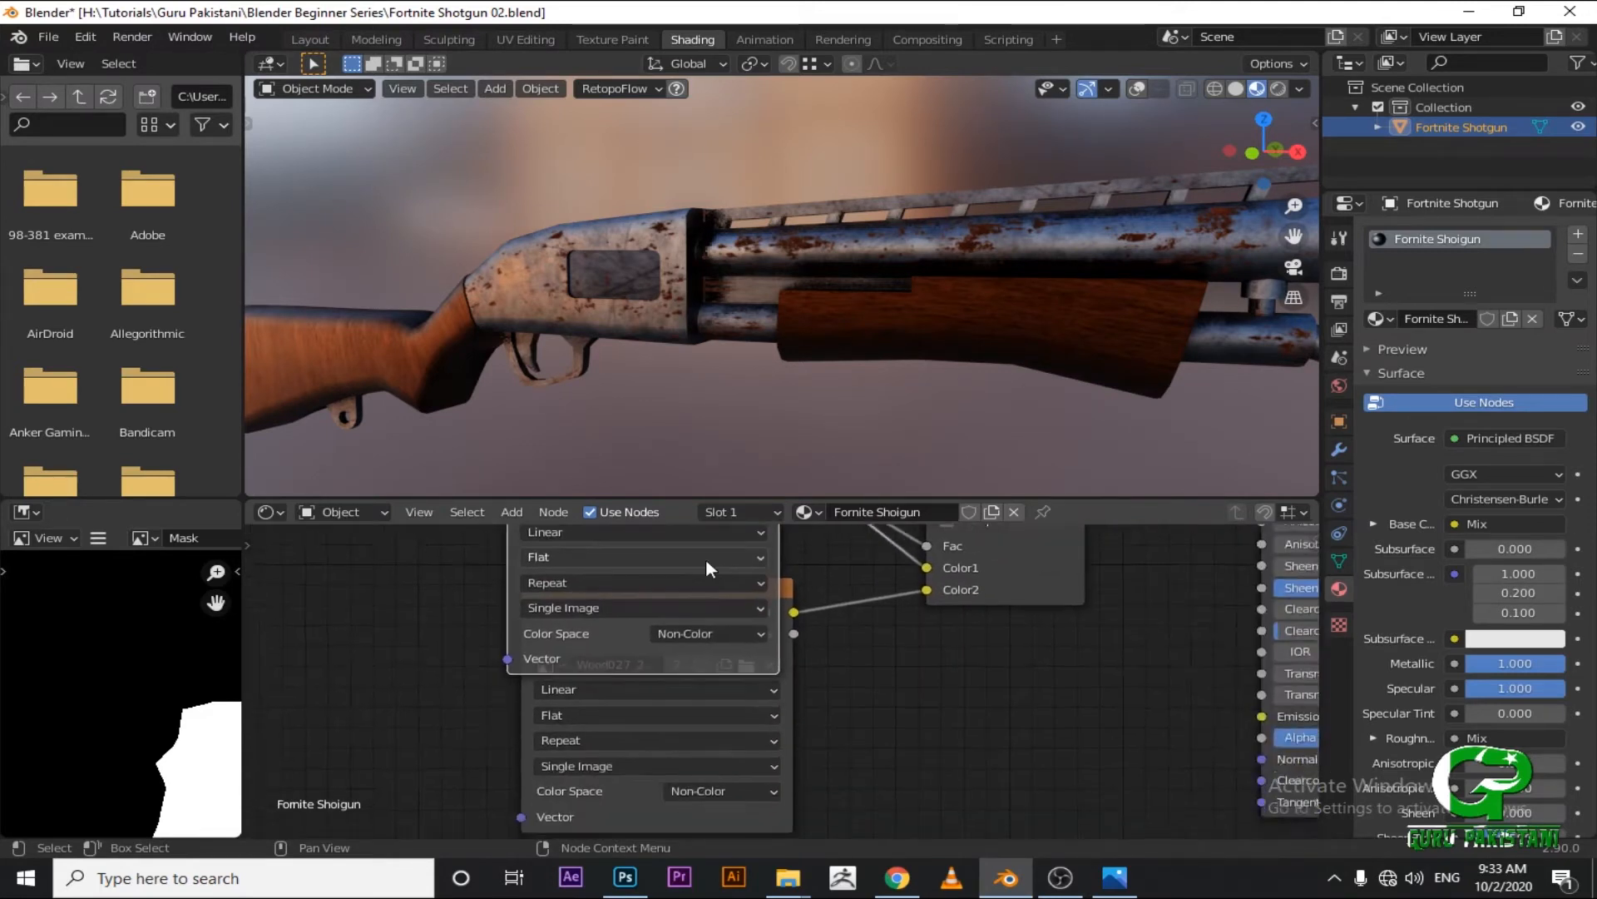
scroll(695, 632, up, 2)
click(732, 649)
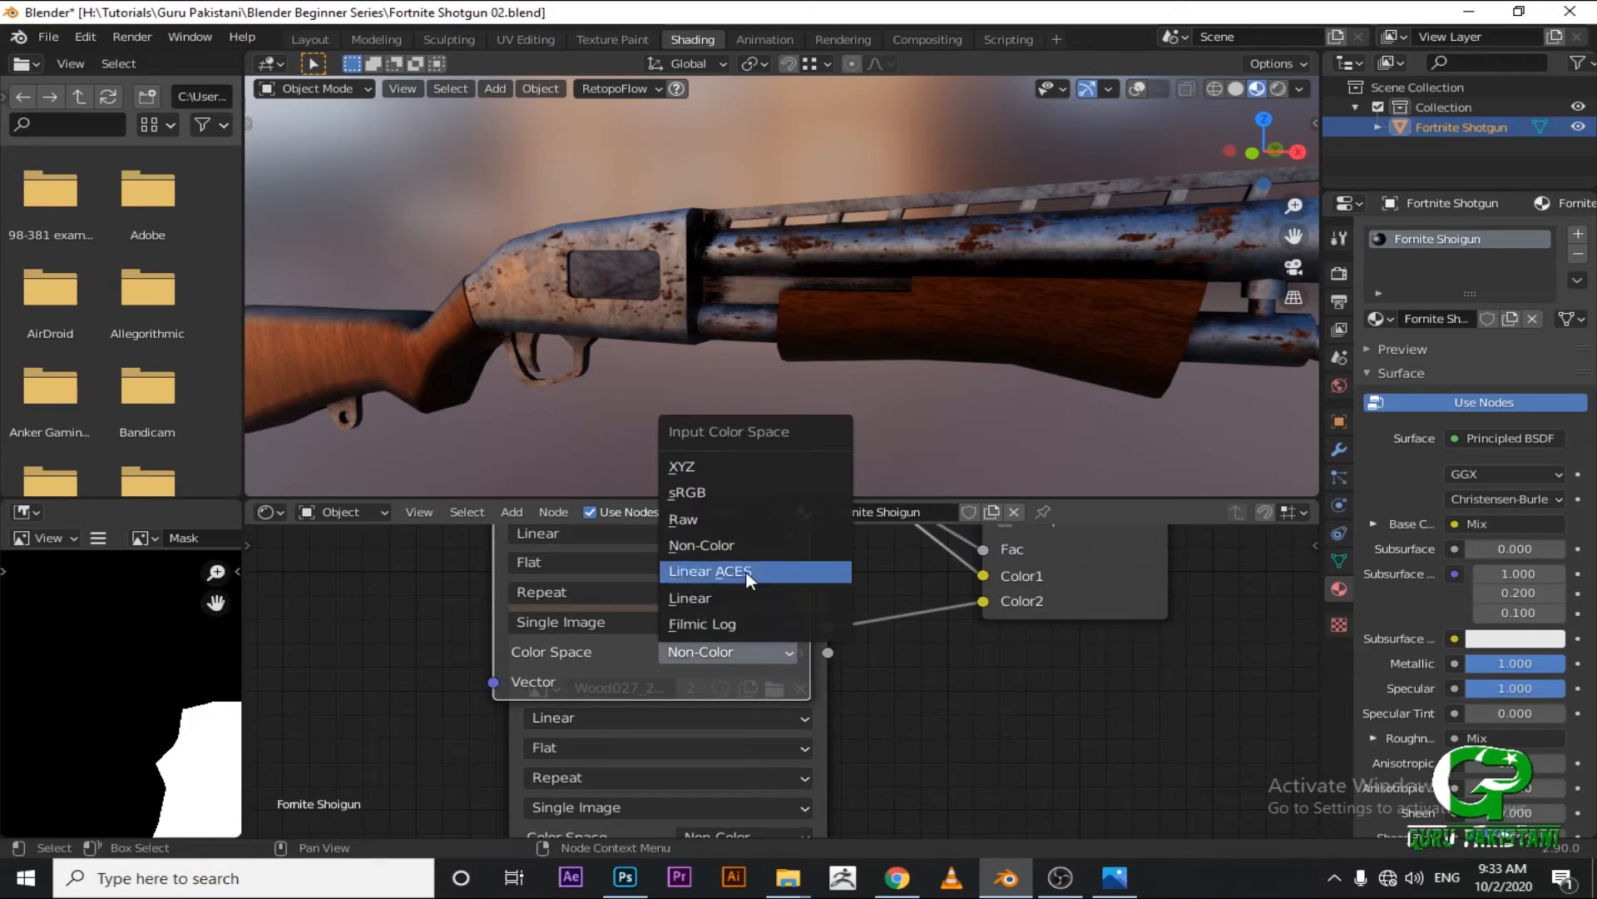
click(687, 492)
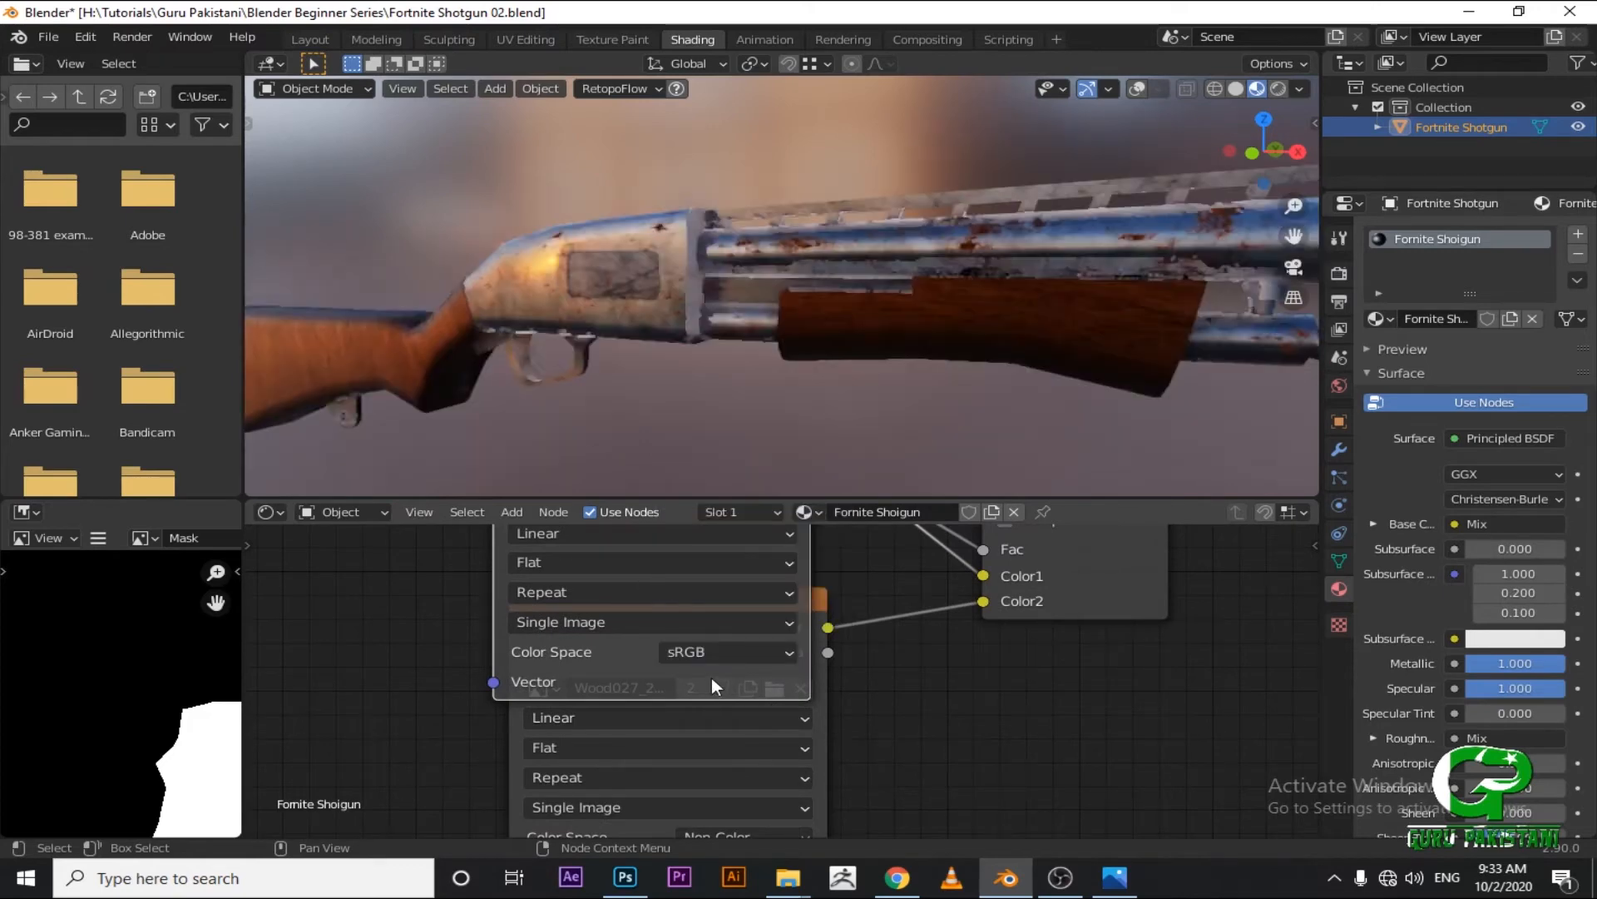
scroll(711, 678, down, 2)
scroll(742, 616, up, 1)
click(722, 696)
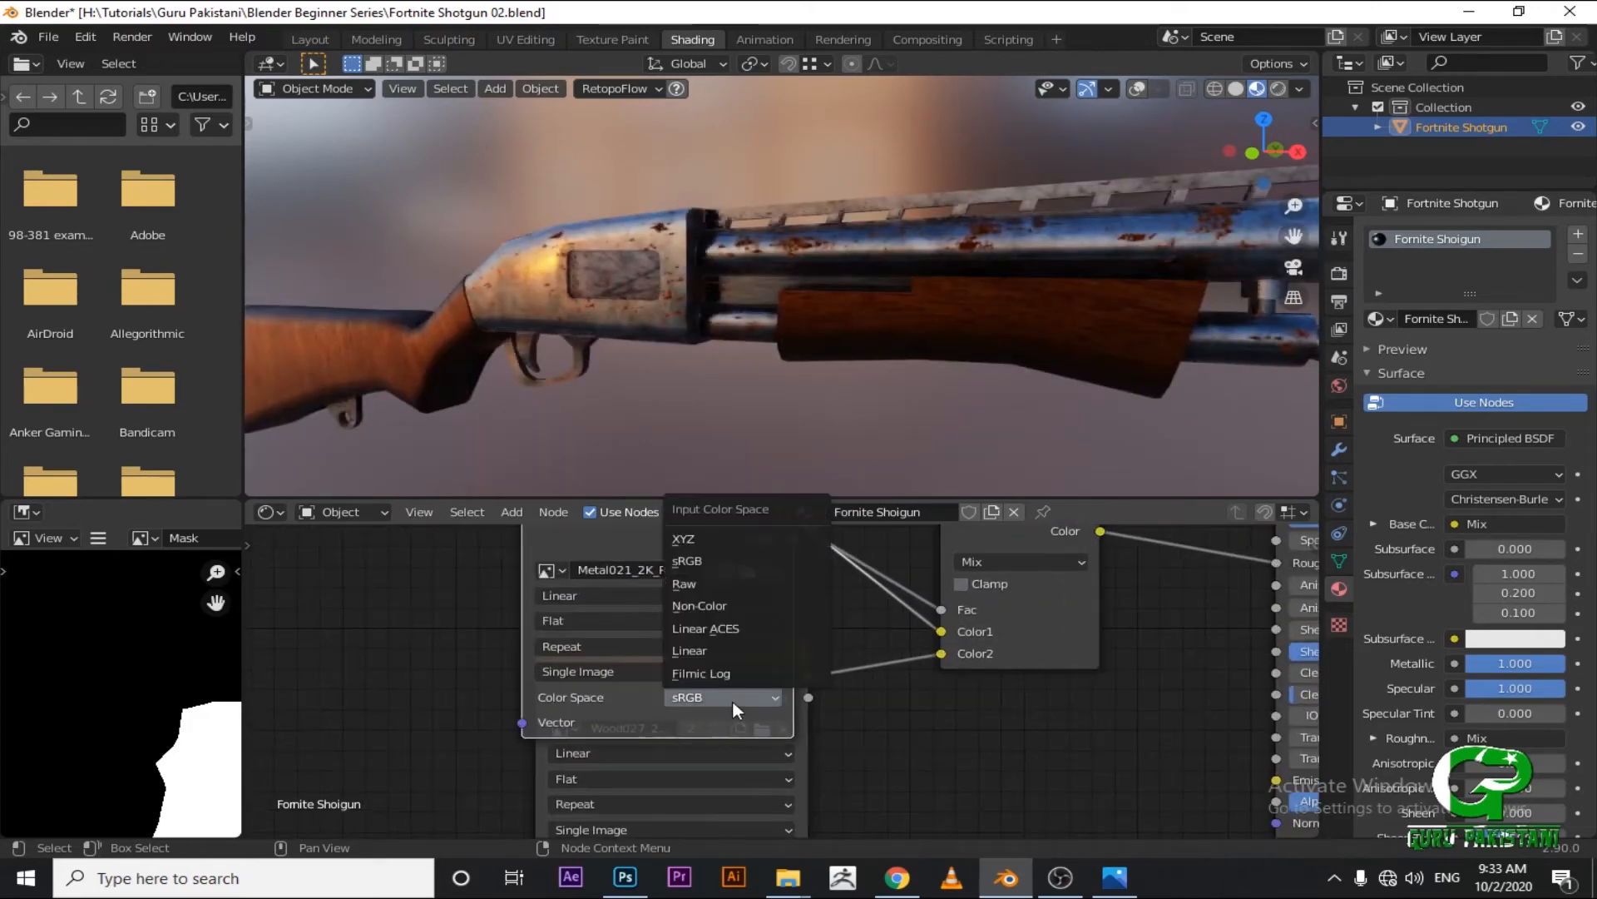
click(718, 608)
Expand the metal color texture node to examine its color space alongside the Mask node, and collapse it again.
middle_drag(671, 625, 767, 745)
scroll(749, 707, down, 3)
middle_drag(693, 581, 846, 695)
scroll(671, 639, up, 1)
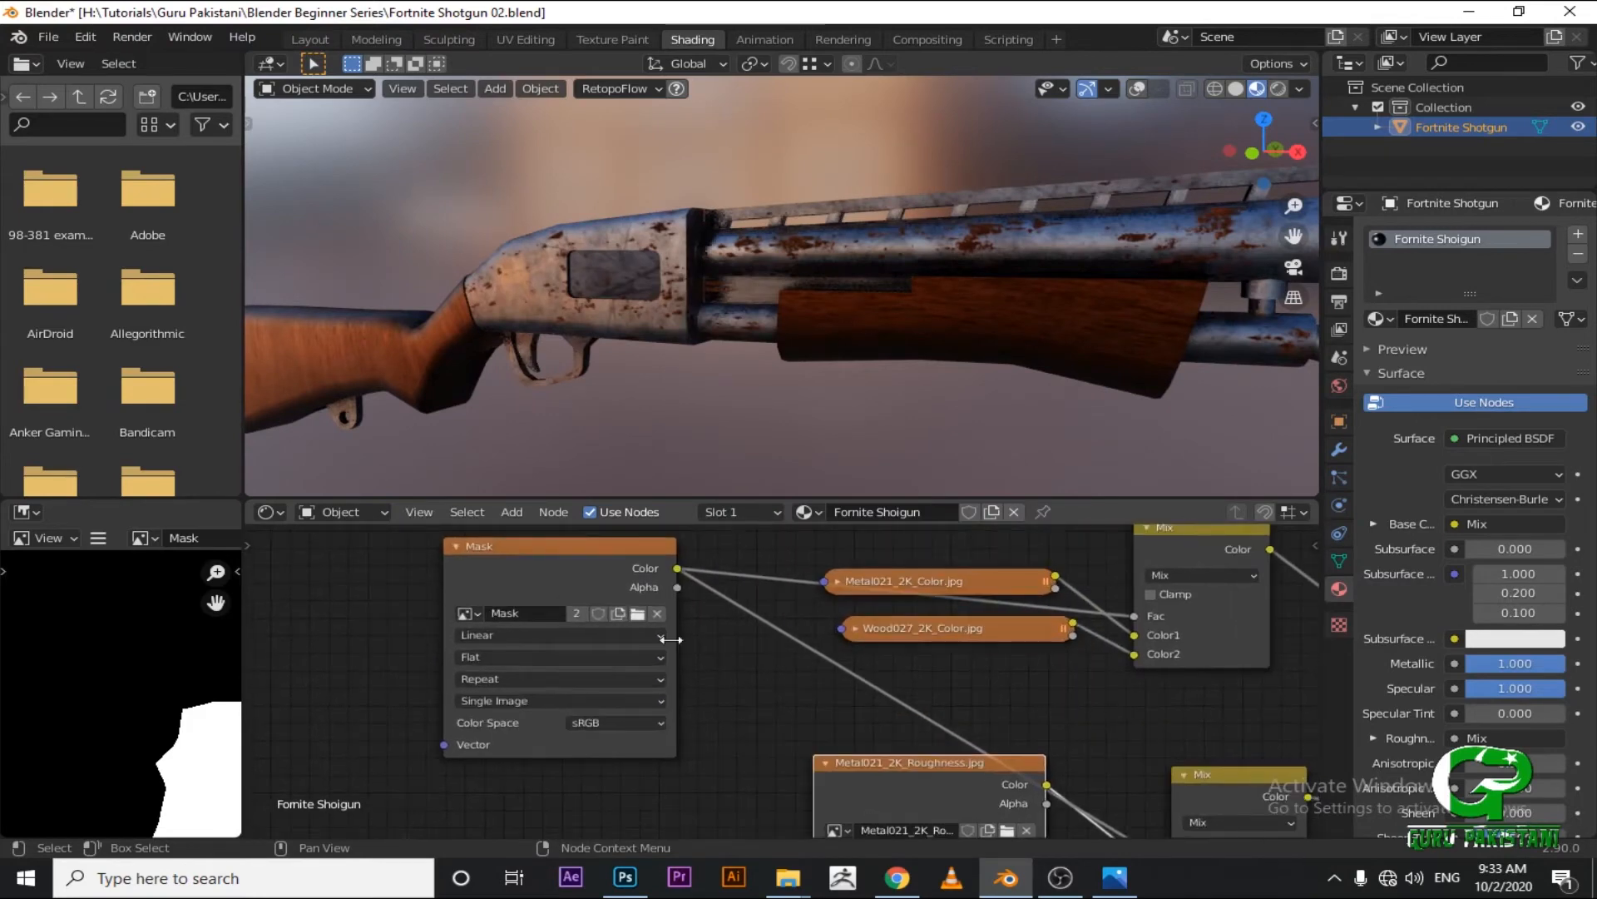
click(836, 581)
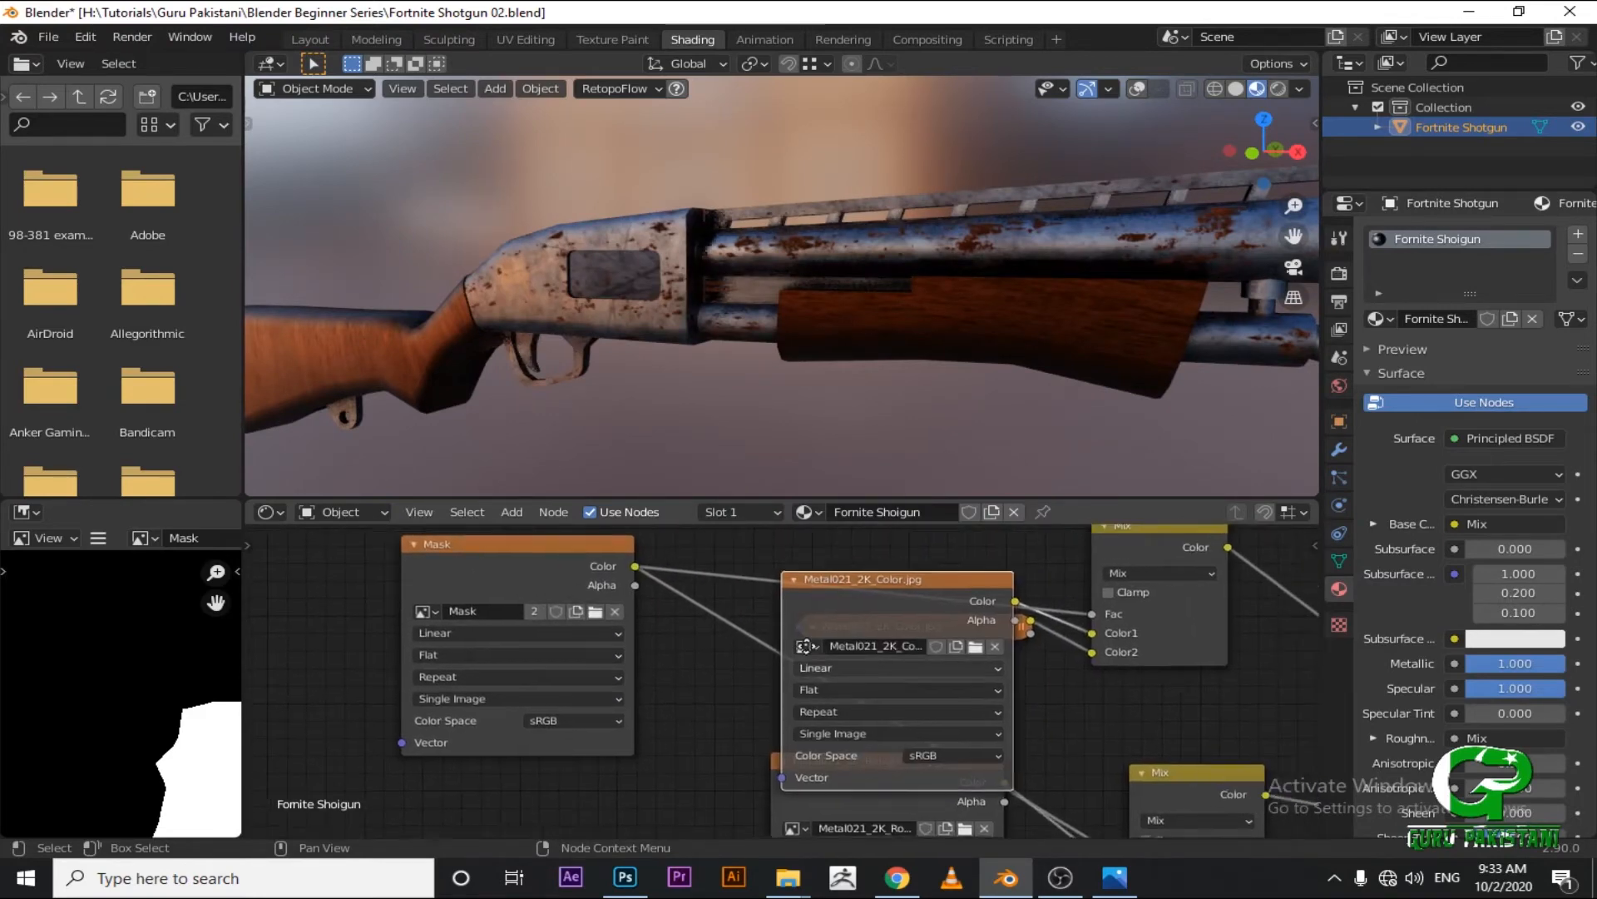
scroll(839, 717, up, 1)
middle_drag(866, 759, 804, 659)
middle_drag(782, 822, 747, 720)
middle_drag(738, 626, 844, 791)
middle_drag(801, 632, 778, 722)
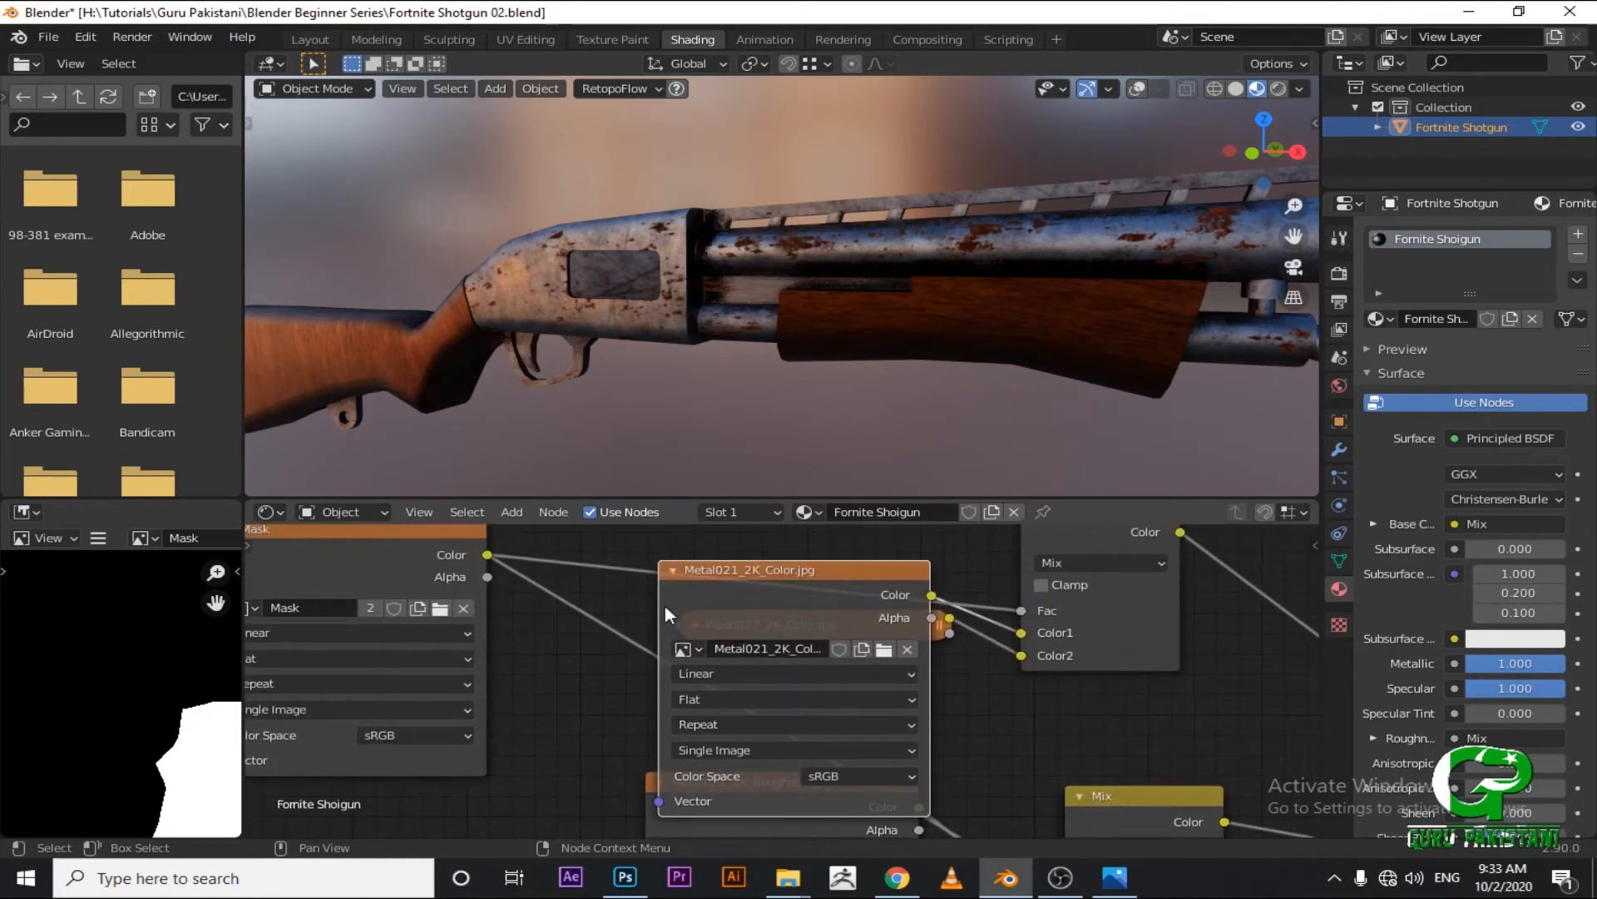
click(672, 570)
Collapse both roughness texture nodes and stack the metal one directly above the wood one.
middle_drag(671, 775, 689, 650)
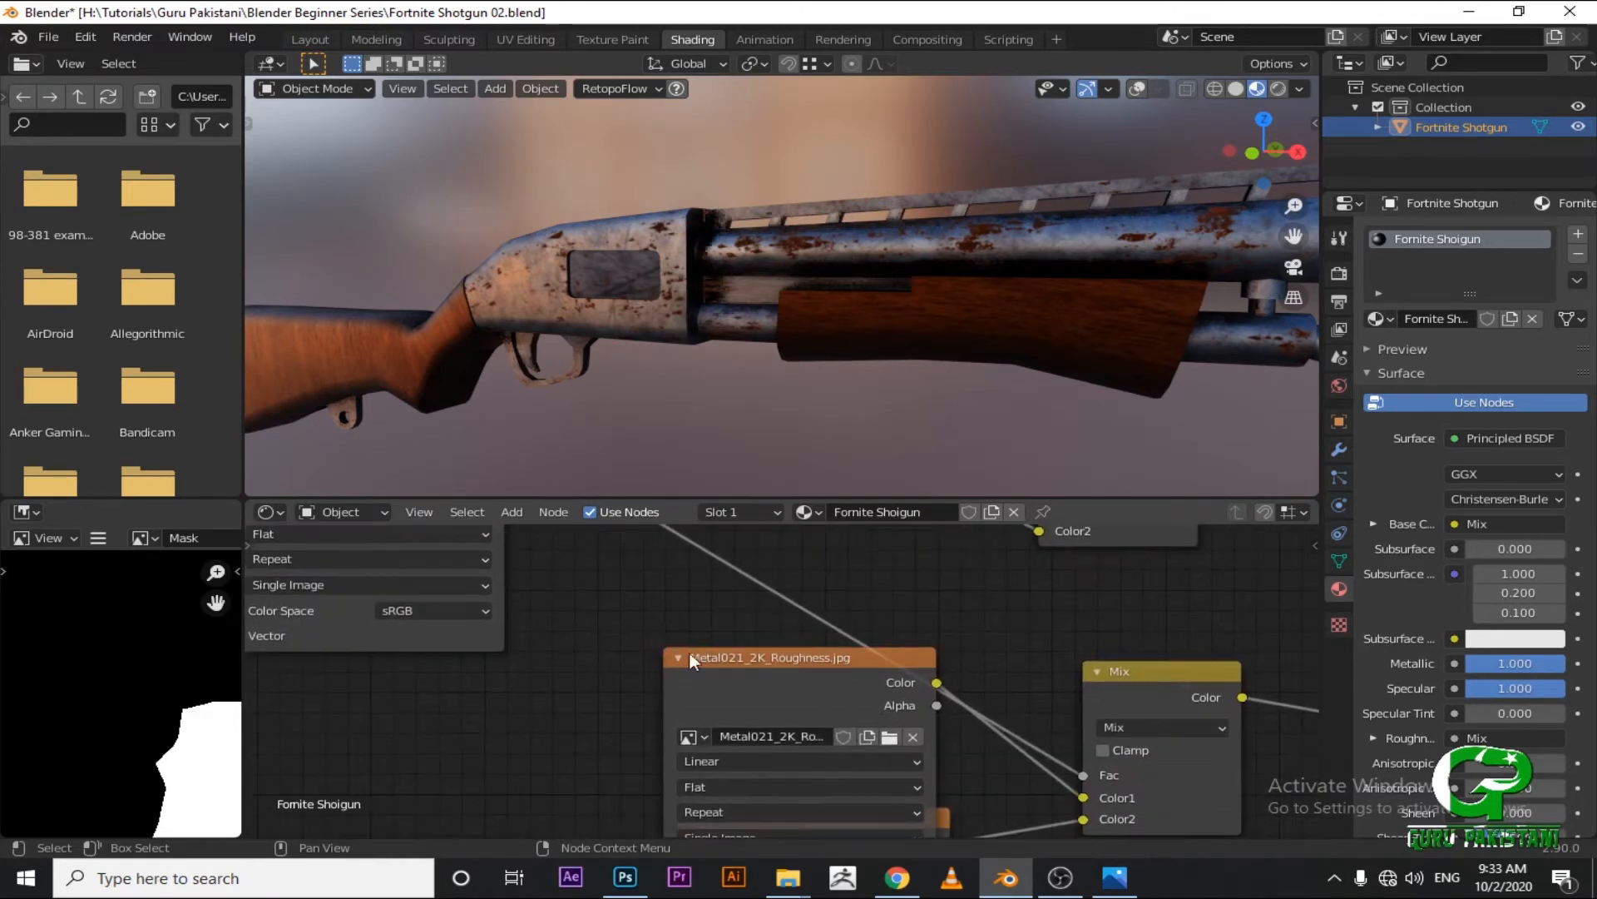
click(674, 655)
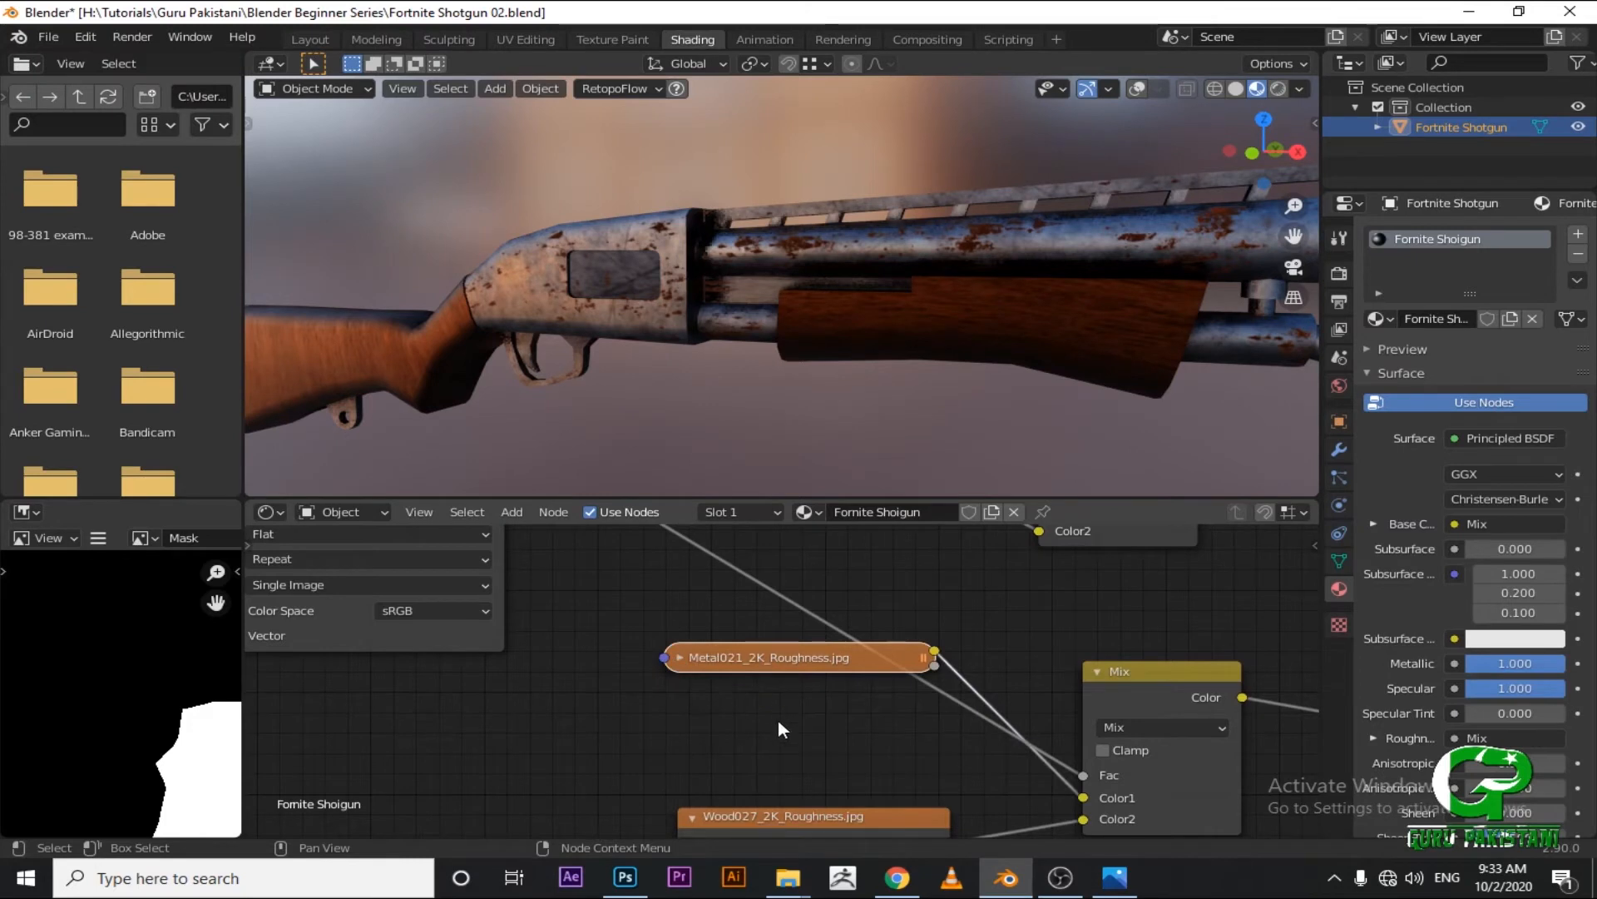
middle_drag(724, 789, 711, 731)
click(681, 754)
drag(823, 751, 793, 678)
drag(789, 594, 772, 649)
Examine the whole shotgun's metal and wood finish together with the roughness Mix node's connections.
middle_drag(847, 703, 787, 677)
scroll(787, 677, down, 1)
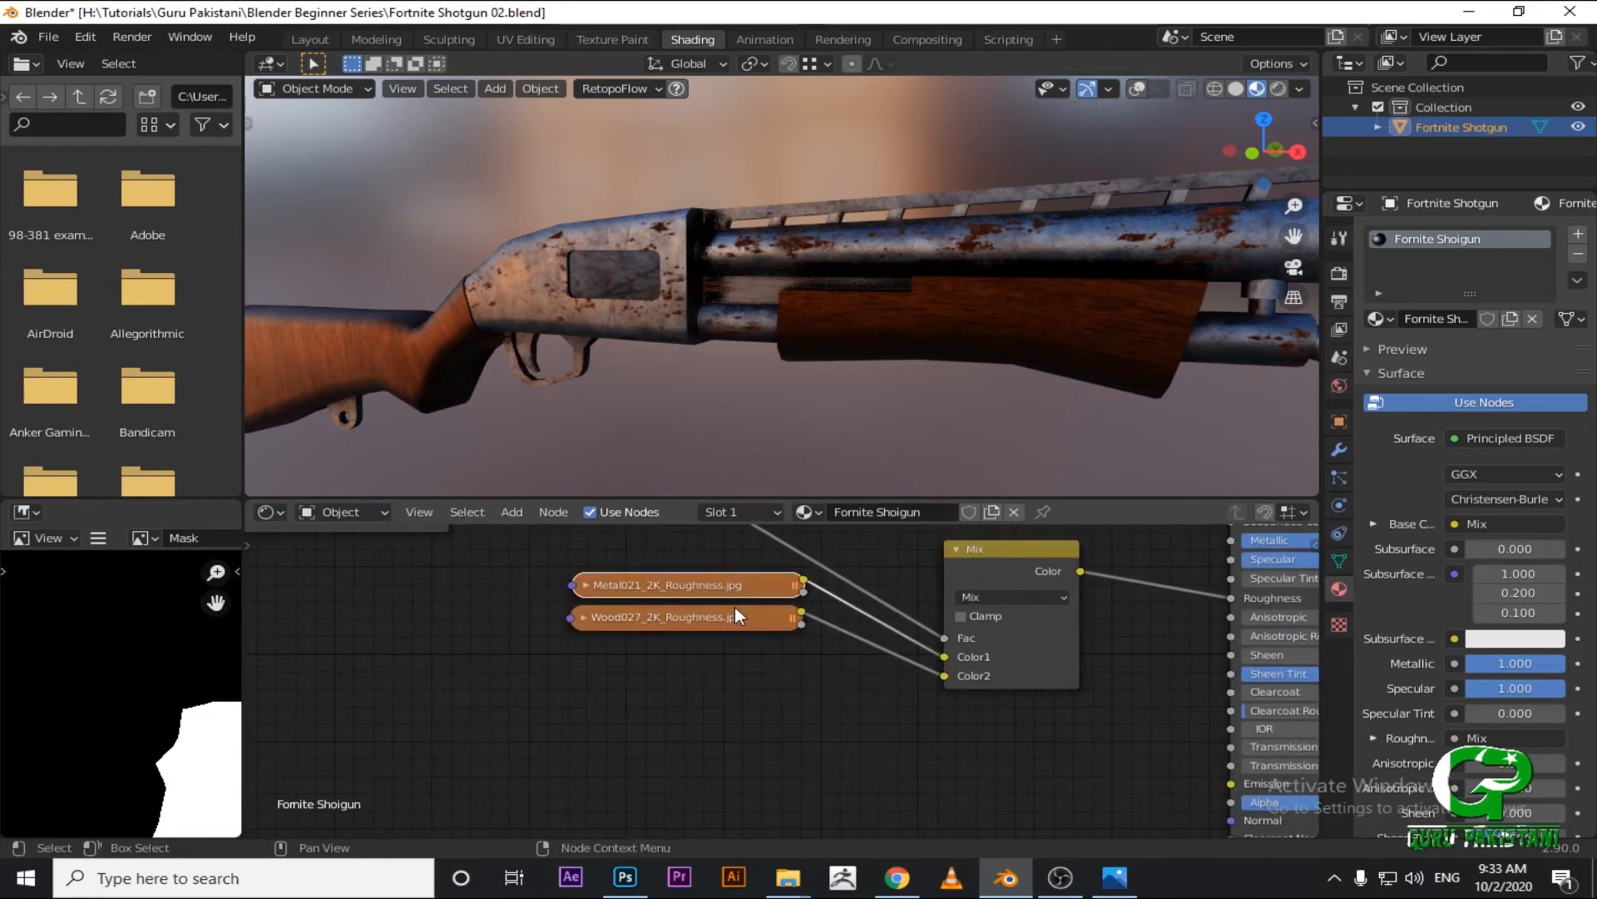
scroll(736, 607, down, 1)
scroll(734, 376, down, 4)
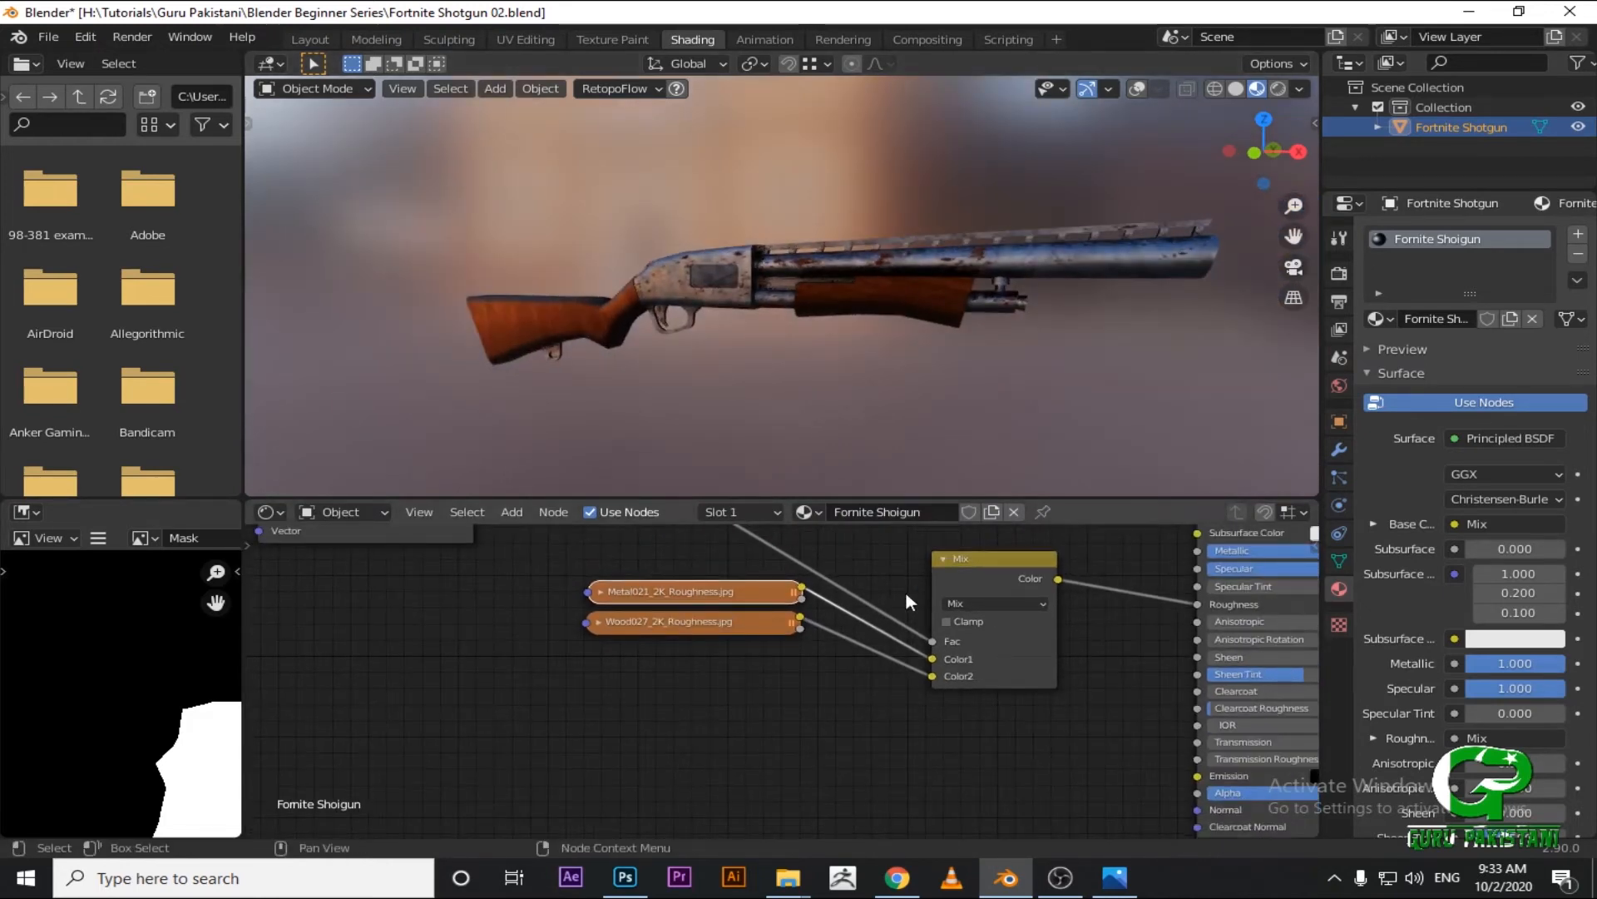
scroll(914, 426, up, 6)
scroll(794, 262, down, 3)
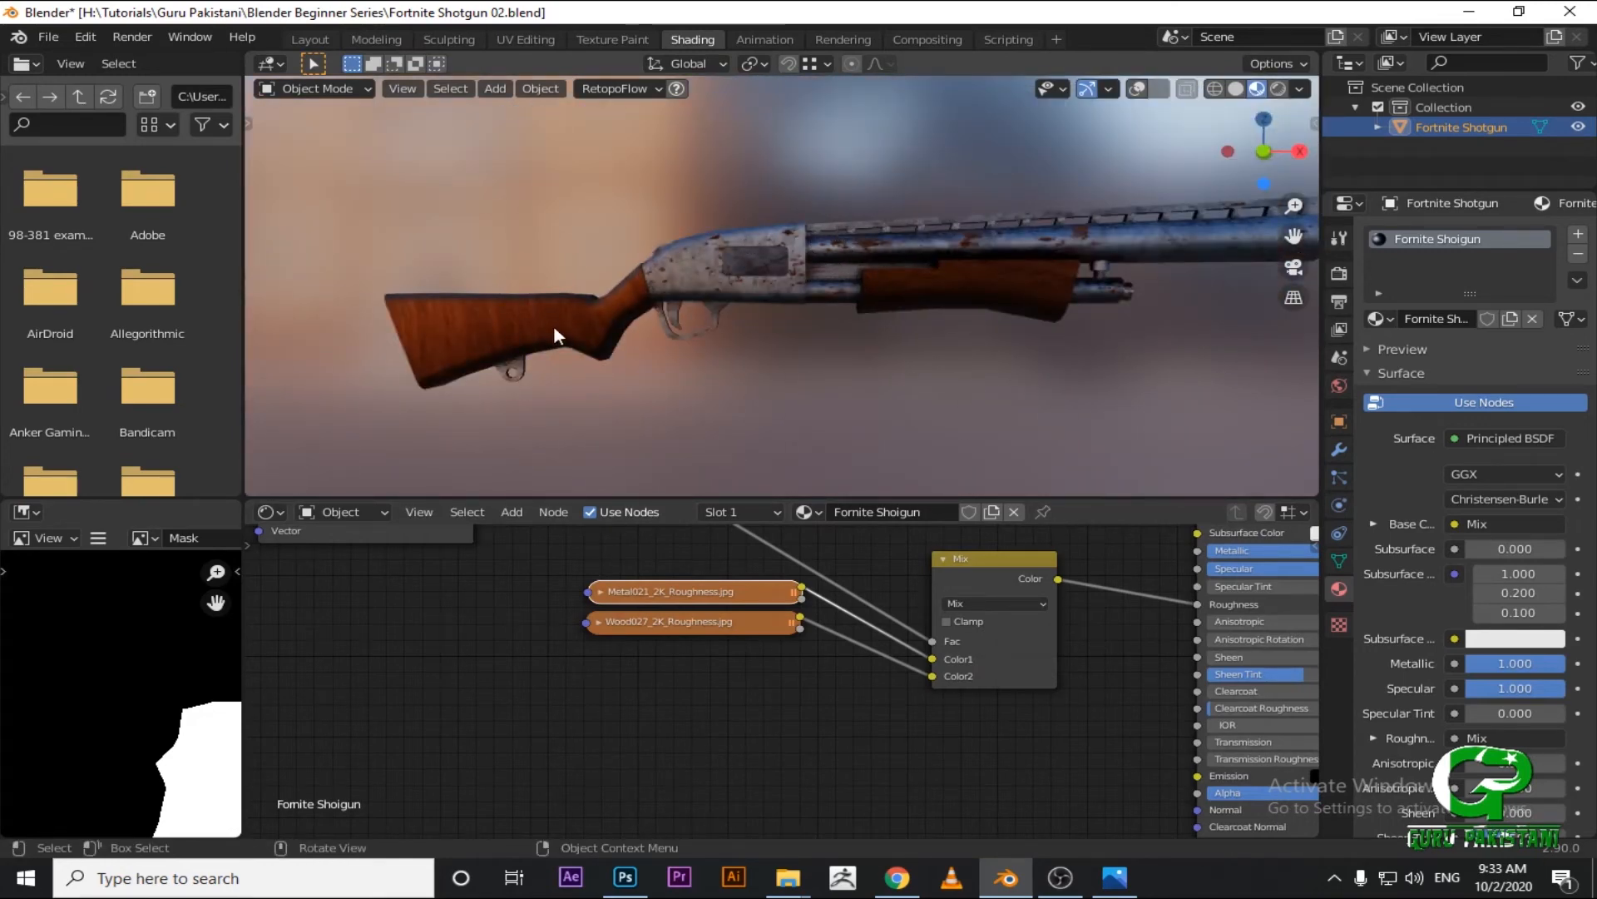
scroll(601, 379, down, 3)
scroll(698, 685, down, 5)
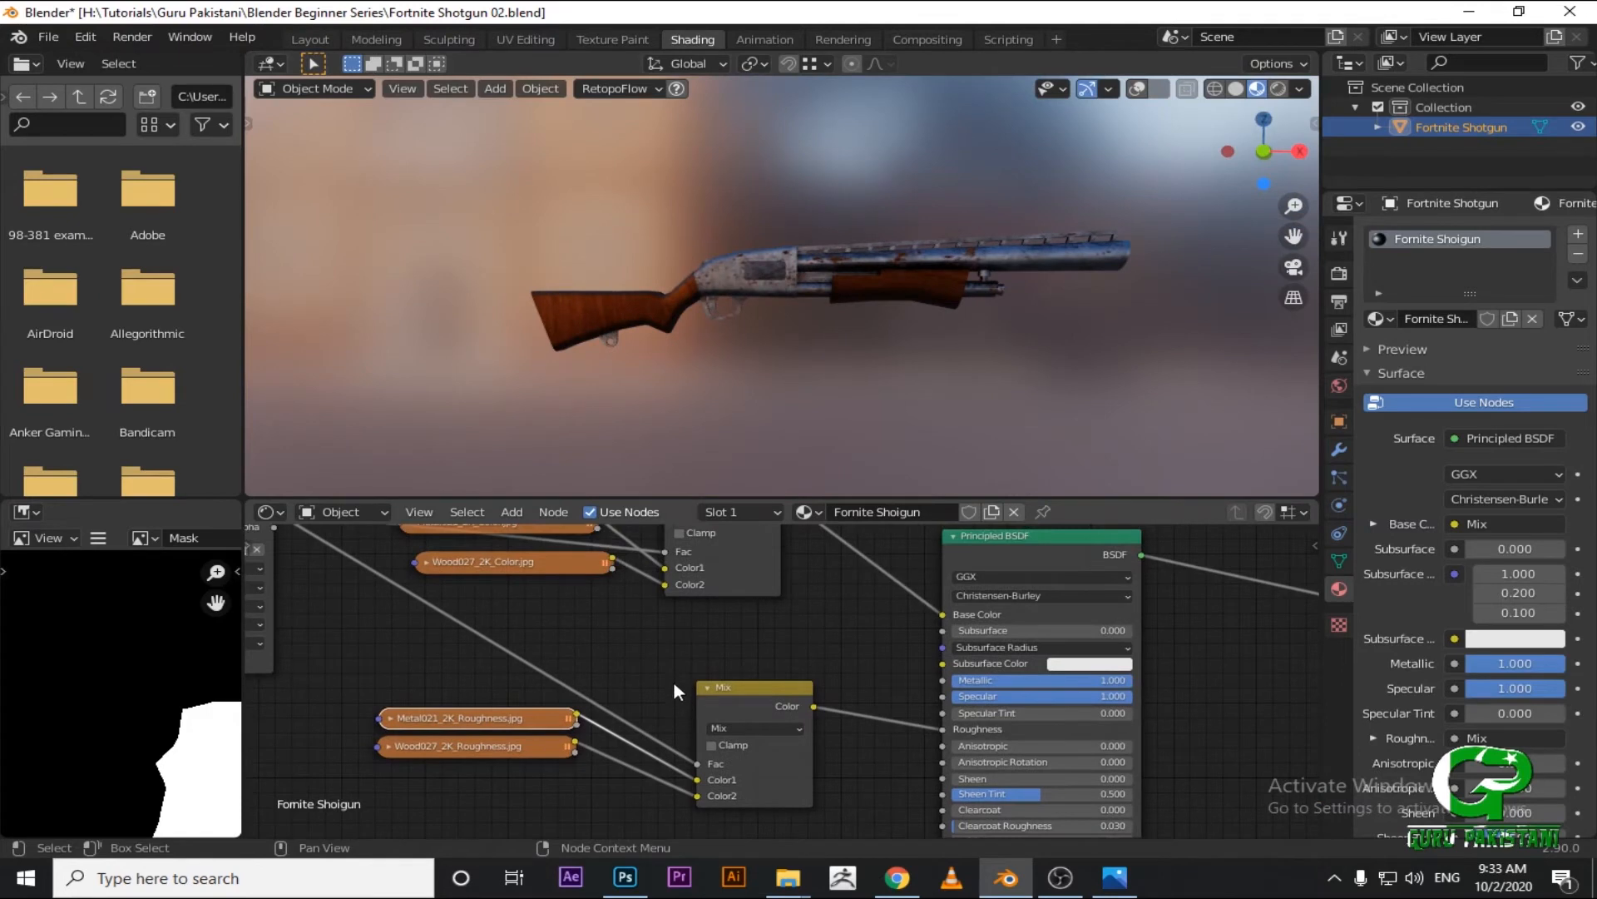
middle_drag(732, 752, 835, 665)
click(897, 647)
key(g)
right_click(811, 661)
Connect the Mask texture's Color output to the Principled BSDF's Metallic input and check the effect on the receiver and stock.
scroll(811, 661, down, 2)
middle_drag(608, 729, 691, 668)
mouse_move(786, 880)
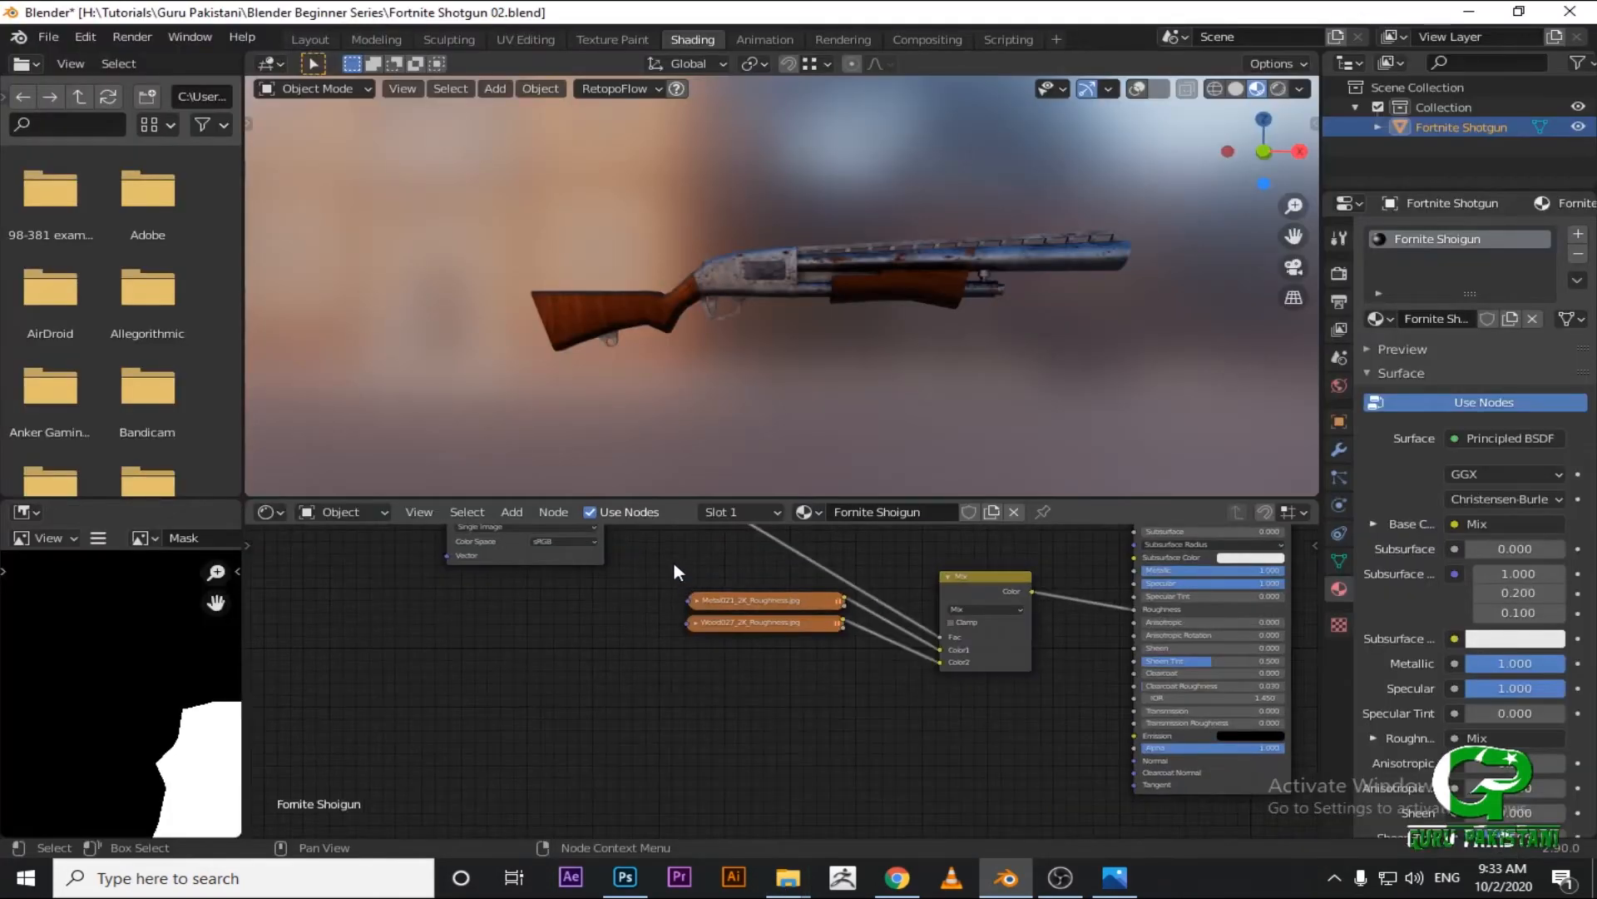
middle_drag(657, 608, 647, 706)
scroll(648, 706, down, 1)
scroll(667, 641, up, 4)
middle_drag(705, 613, 495, 626)
drag(353, 541, 984, 702)
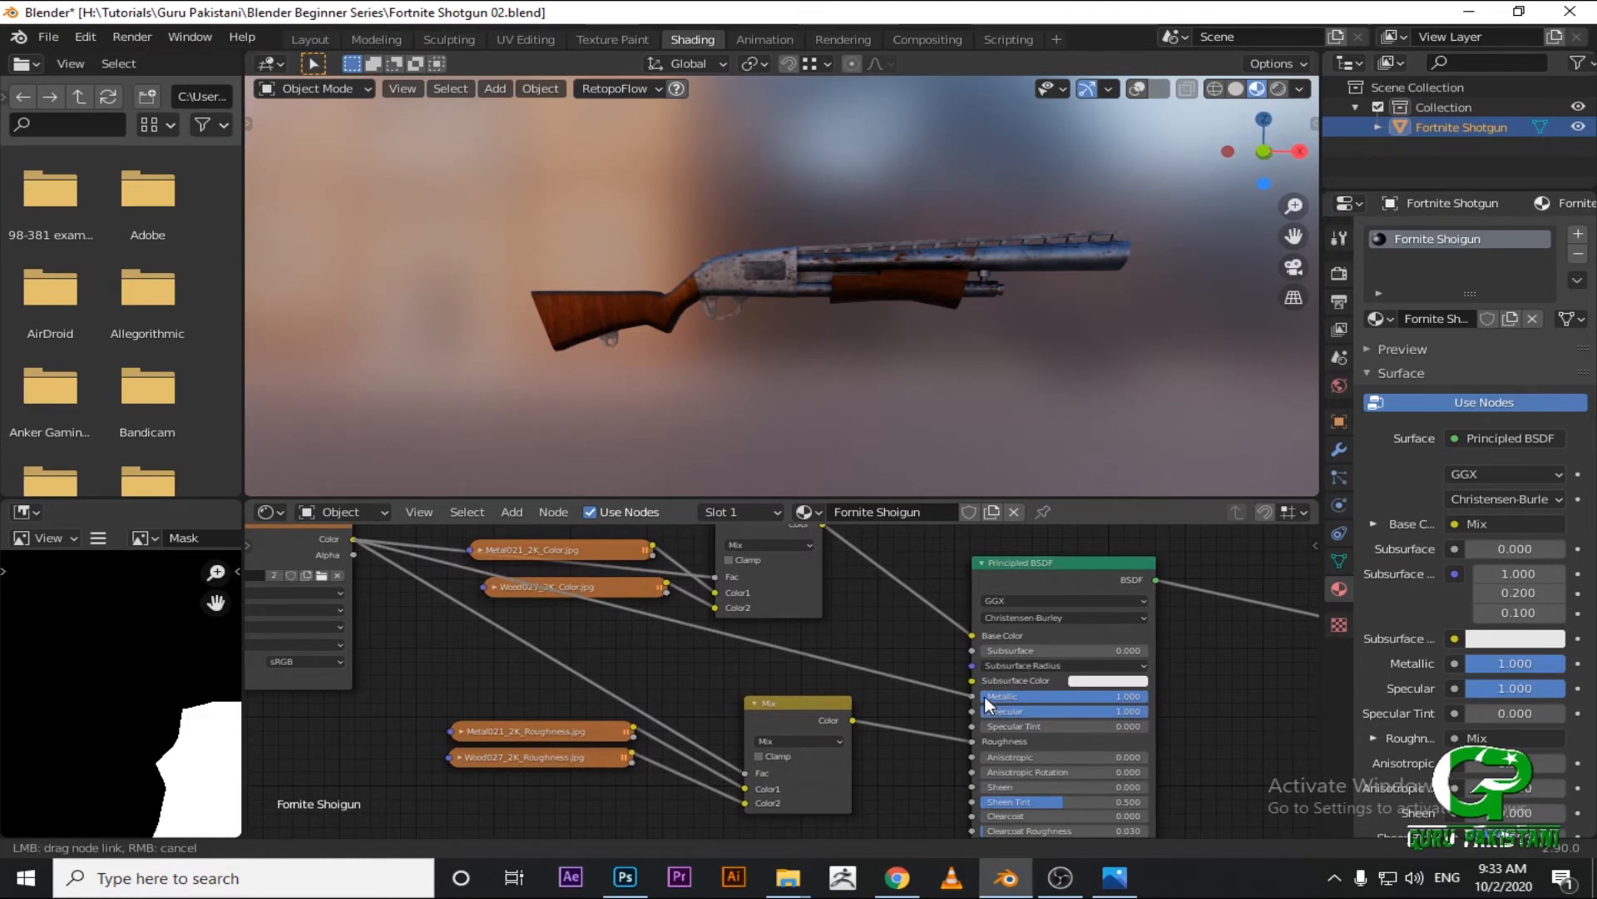
scroll(930, 382, up, 7)
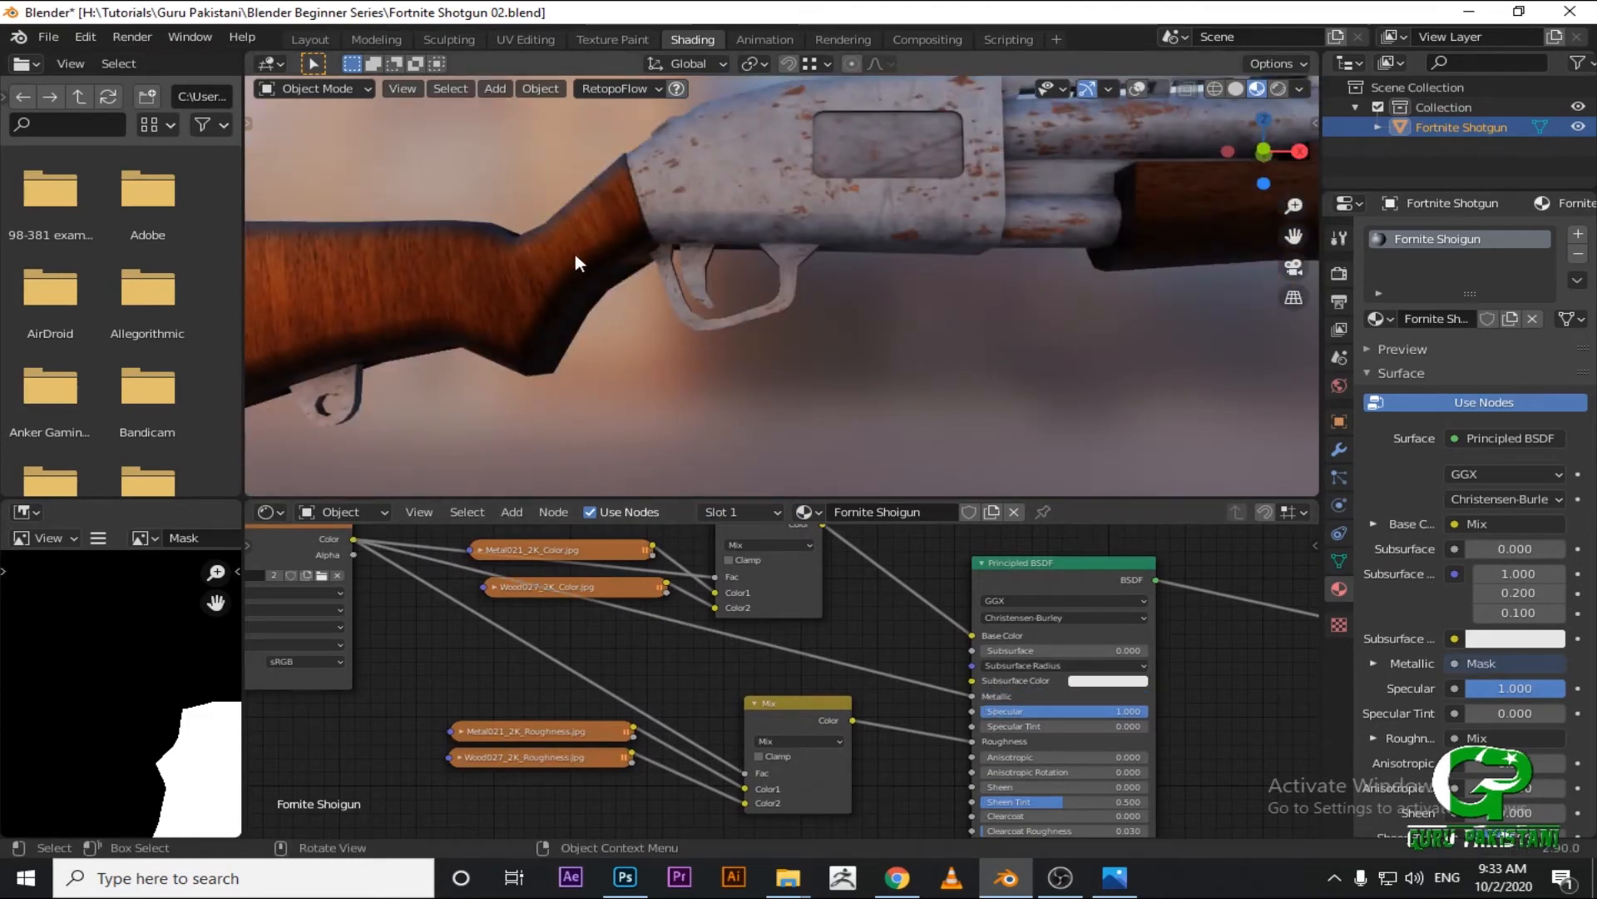
shift+middle_drag(932, 221, 587, 423)
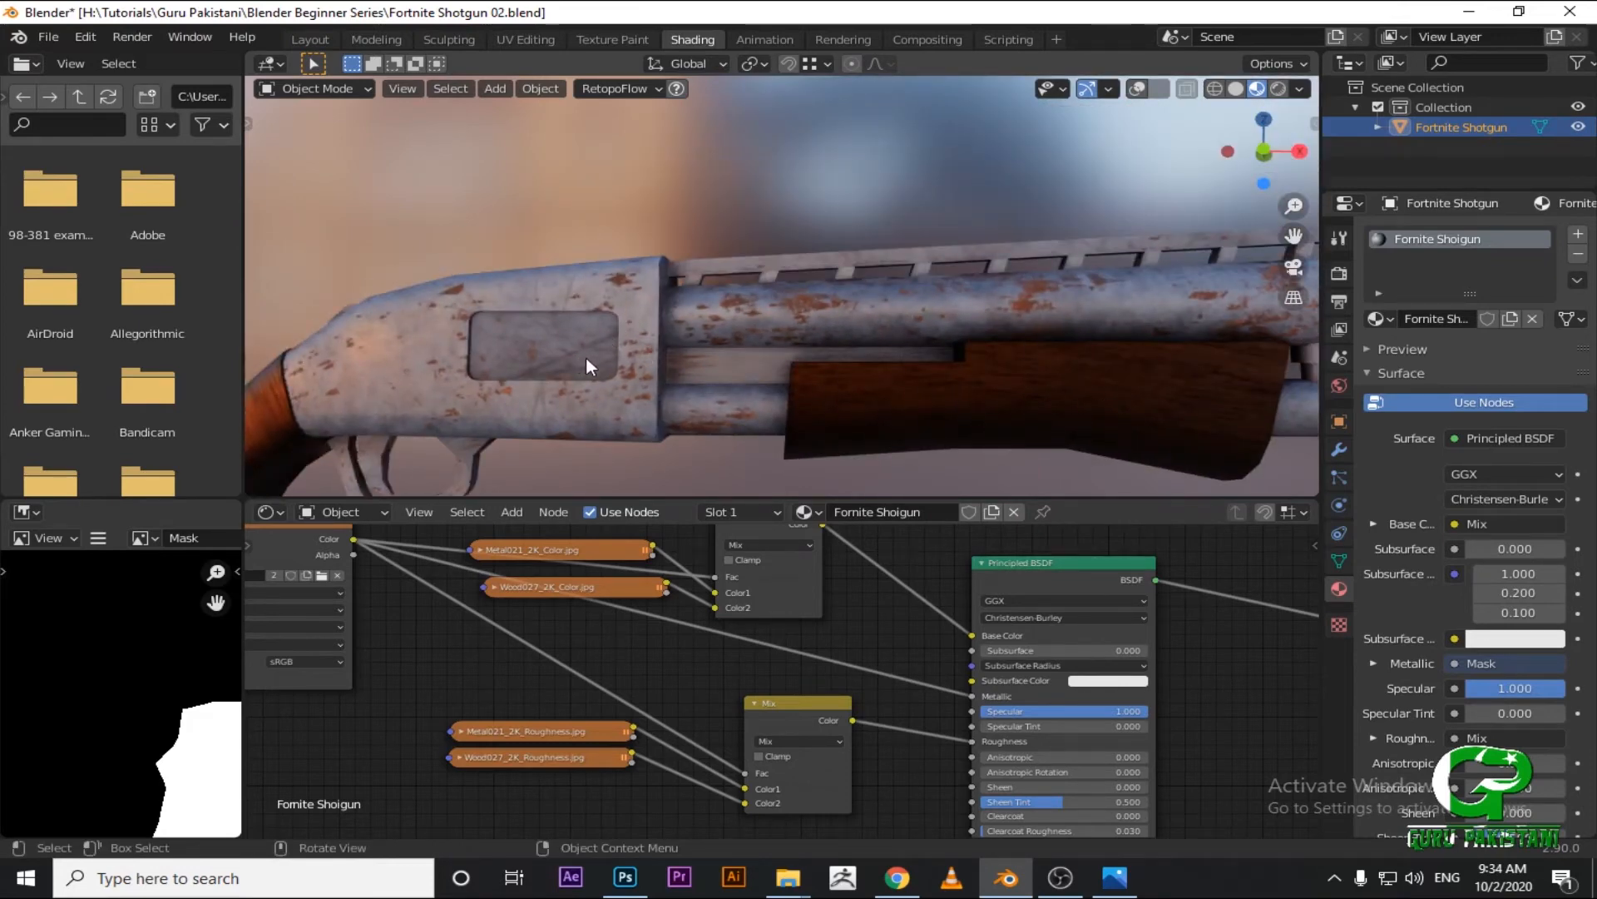
shift+middle_drag(586, 366, 622, 297)
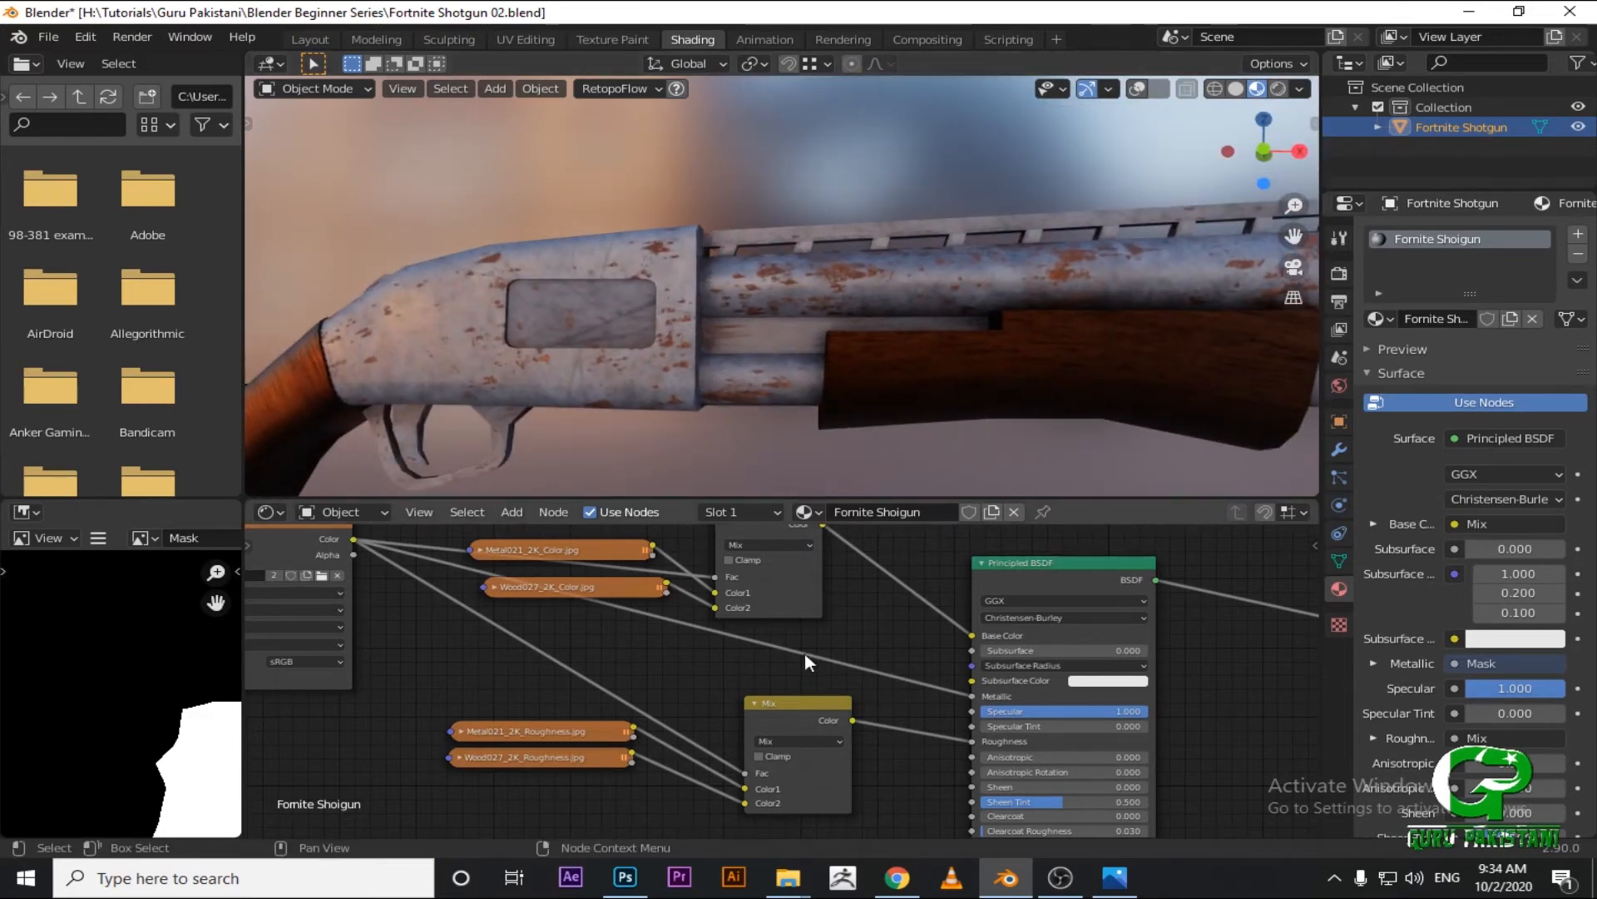
Add an Invert node onto the link between the Mask texture and the Metallic input.
scroll(805, 651, down, 2)
right_click(633, 664)
key(shift+a)
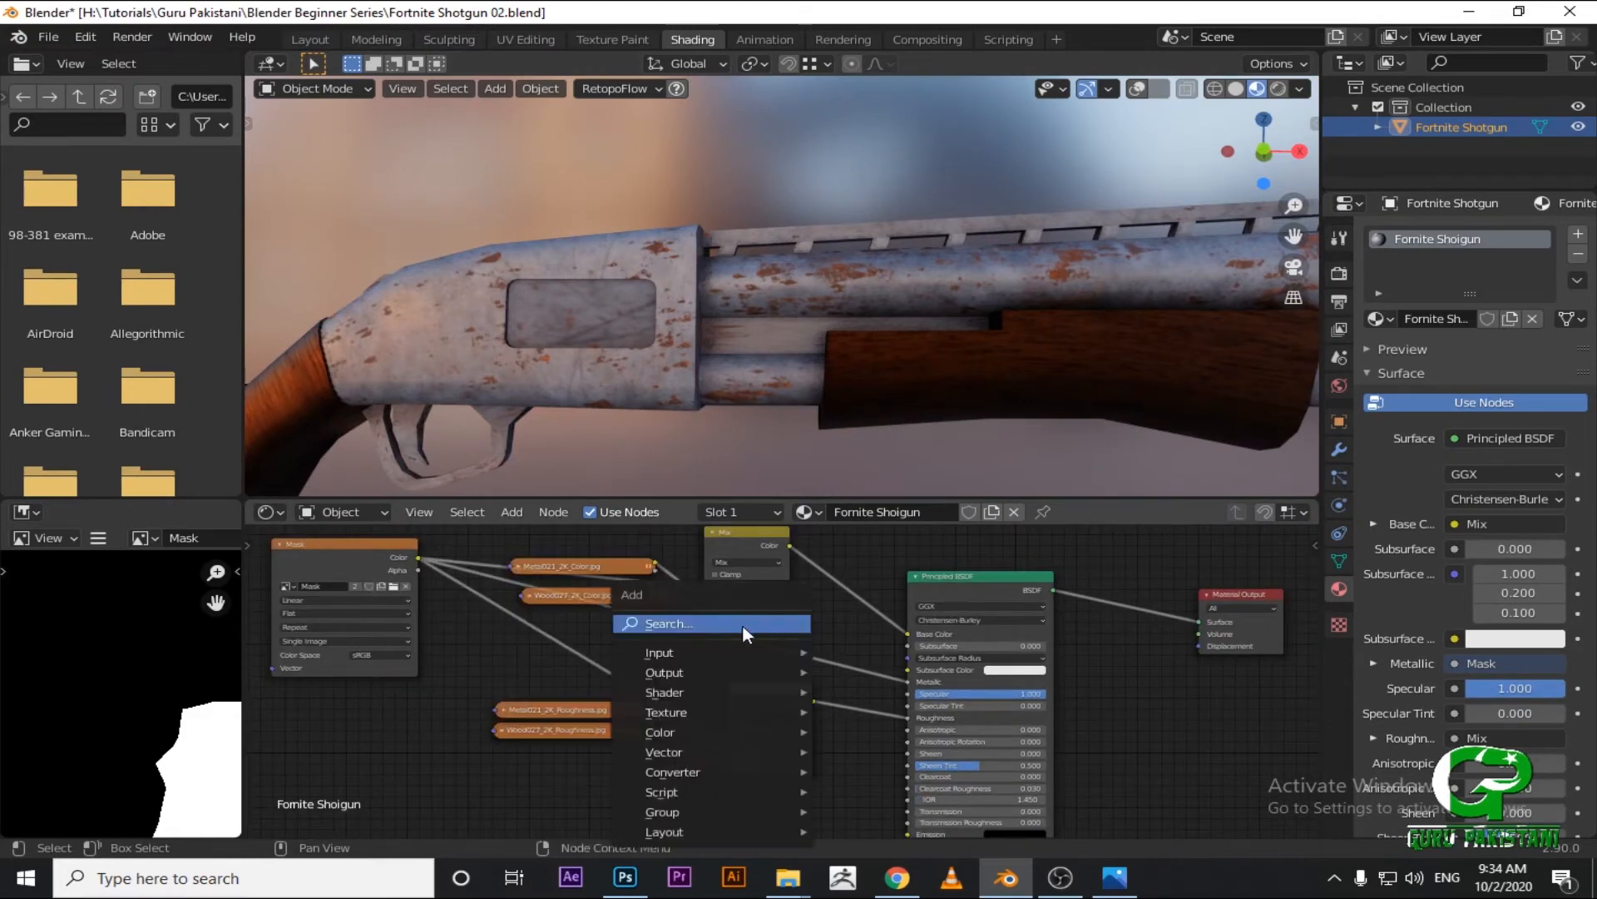
click(743, 621)
text(invert)
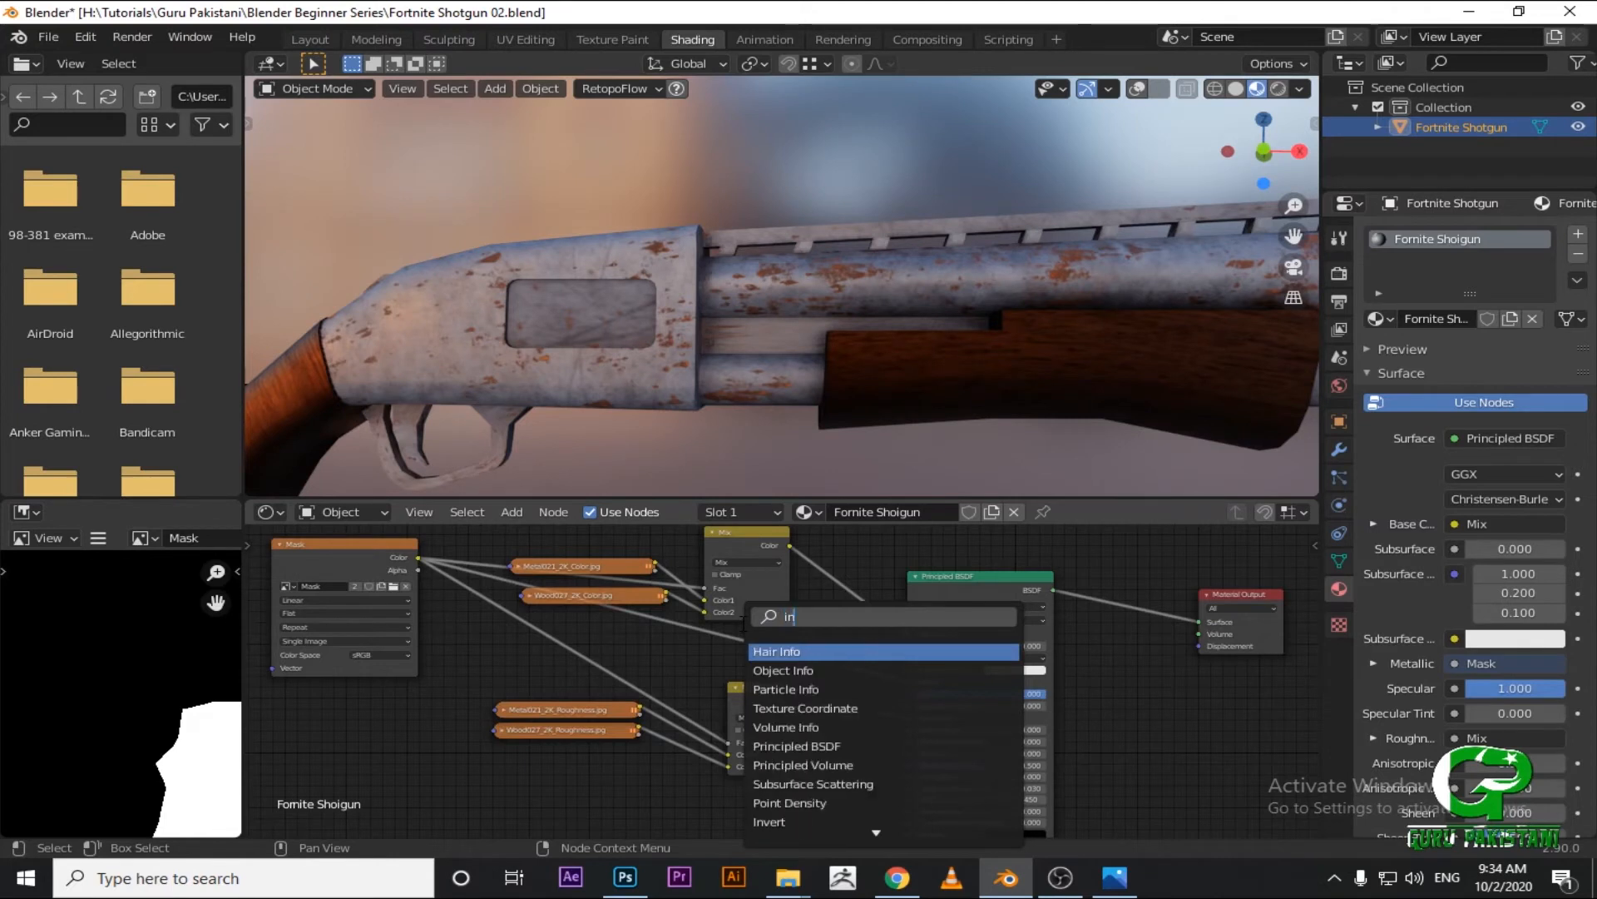
key(Return)
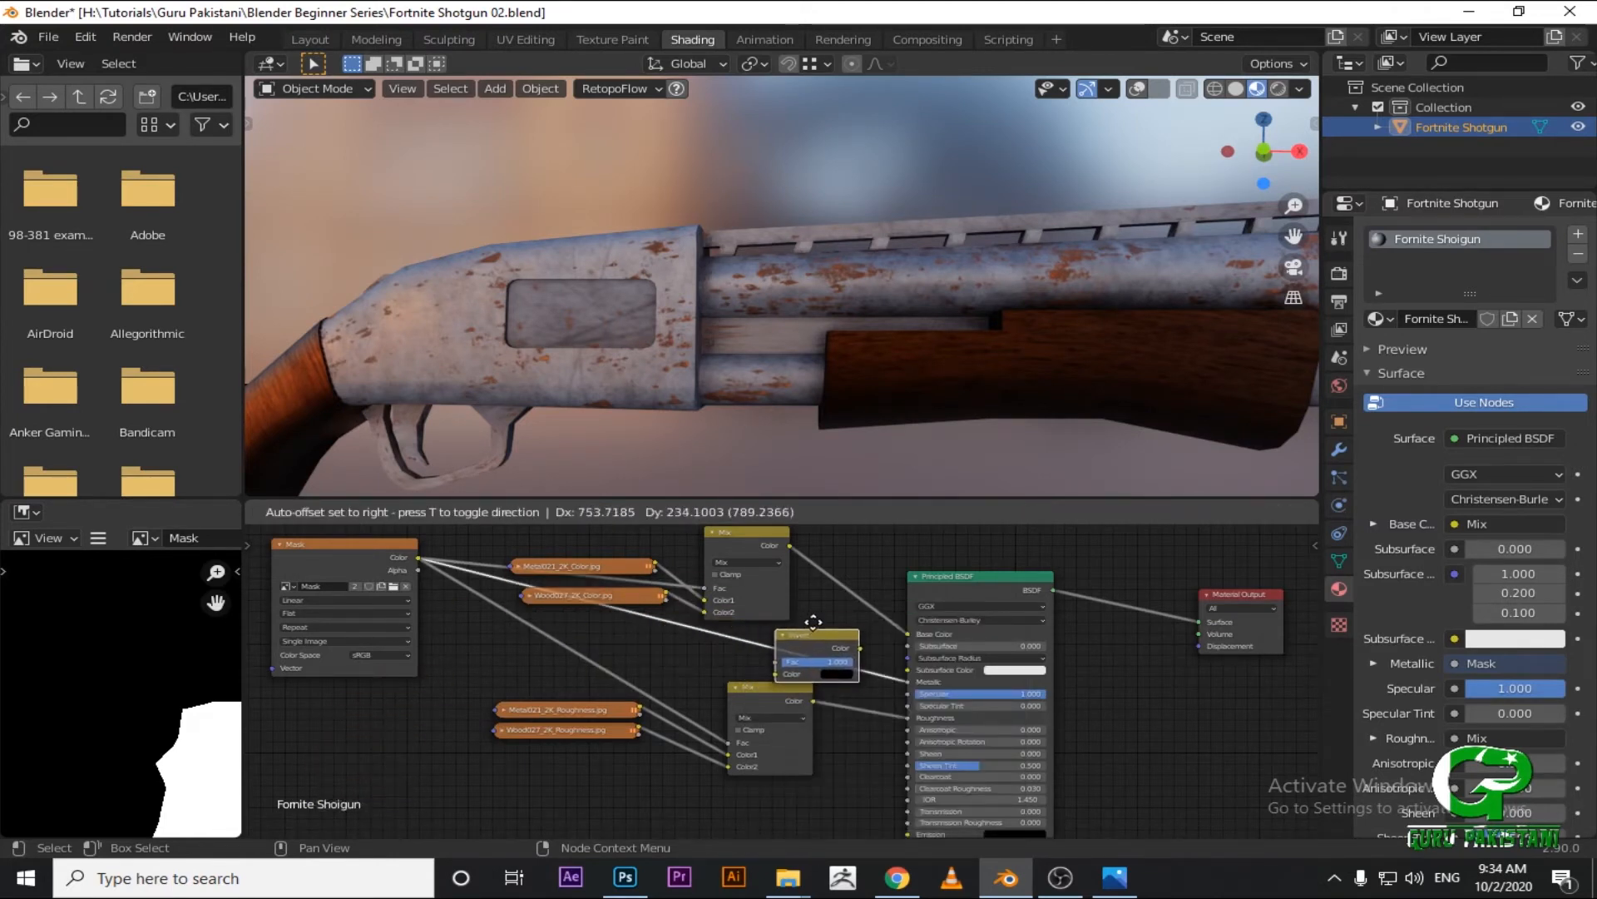
click(809, 631)
Examine the shotgun's metal and wood surfaces from several angles, including the stock, receiver and barrel.
scroll(922, 394, down, 3)
middle_drag(812, 329, 874, 331)
scroll(612, 315, up, 3)
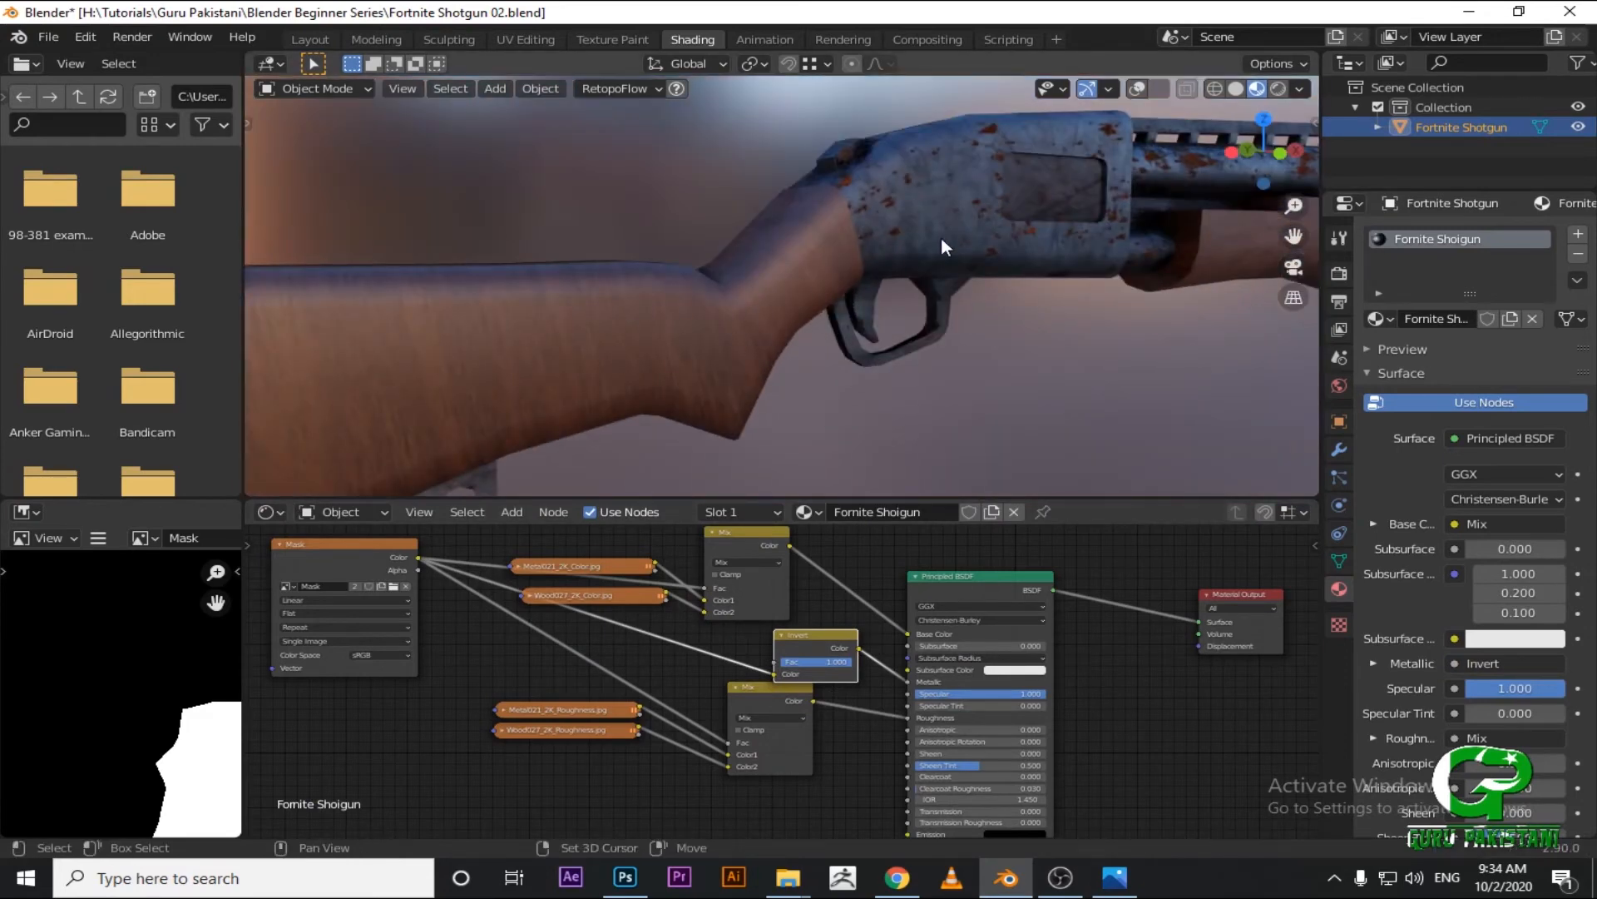
shift+middle_drag(941, 236, 574, 316)
middle_drag(681, 244, 827, 297)
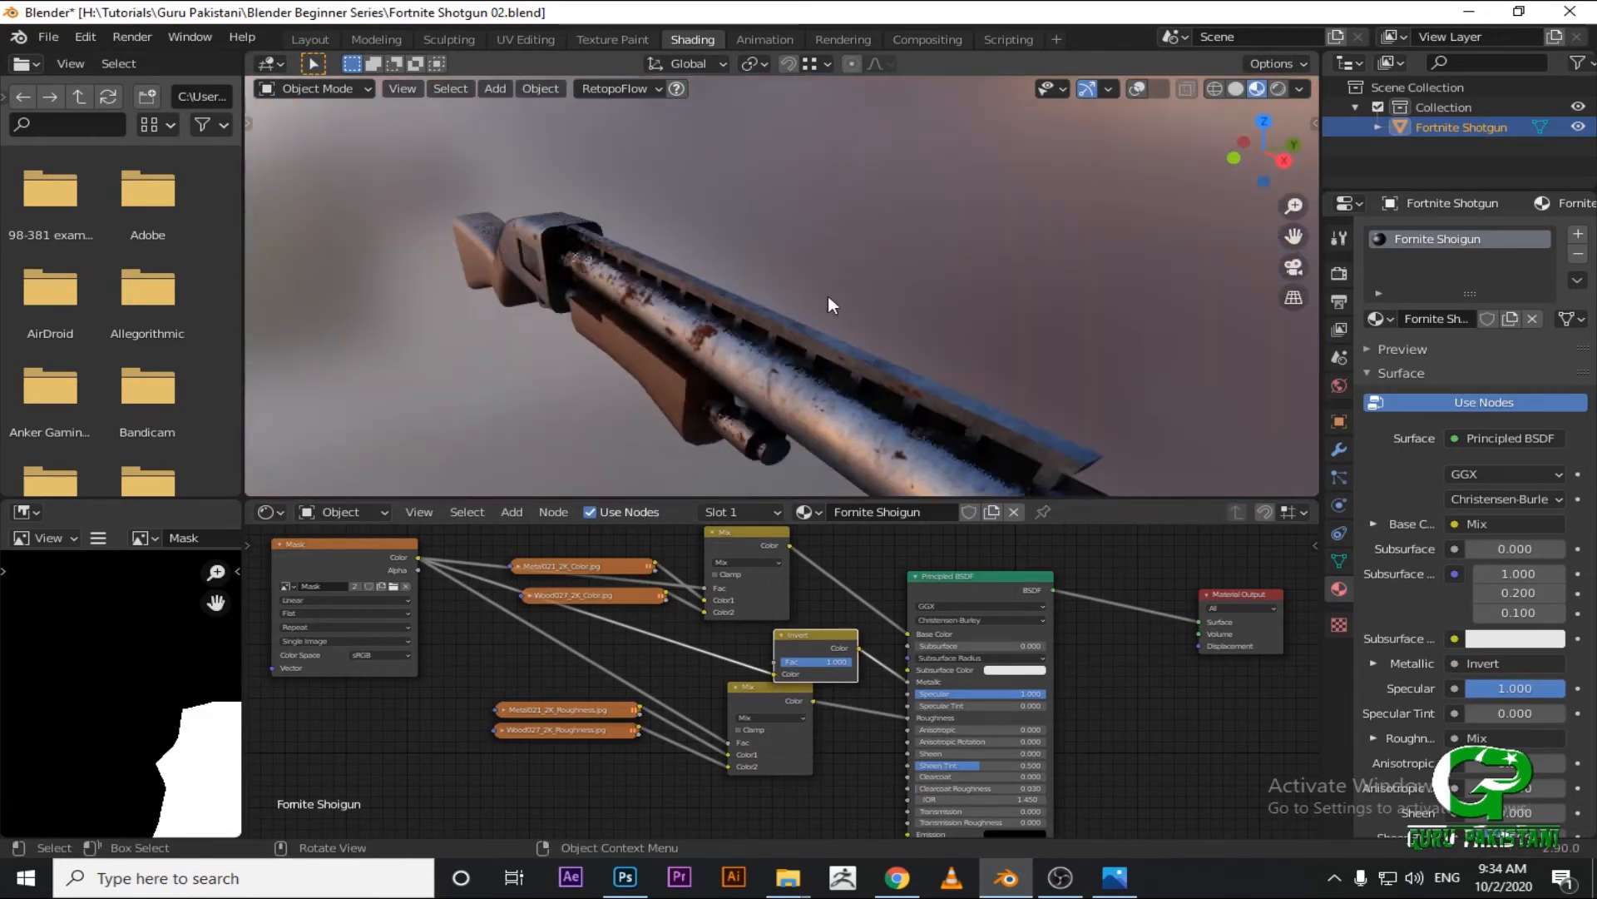
middle_drag(677, 293, 1024, 356)
middle_drag(725, 281, 829, 313)
middle_drag(804, 422, 837, 353)
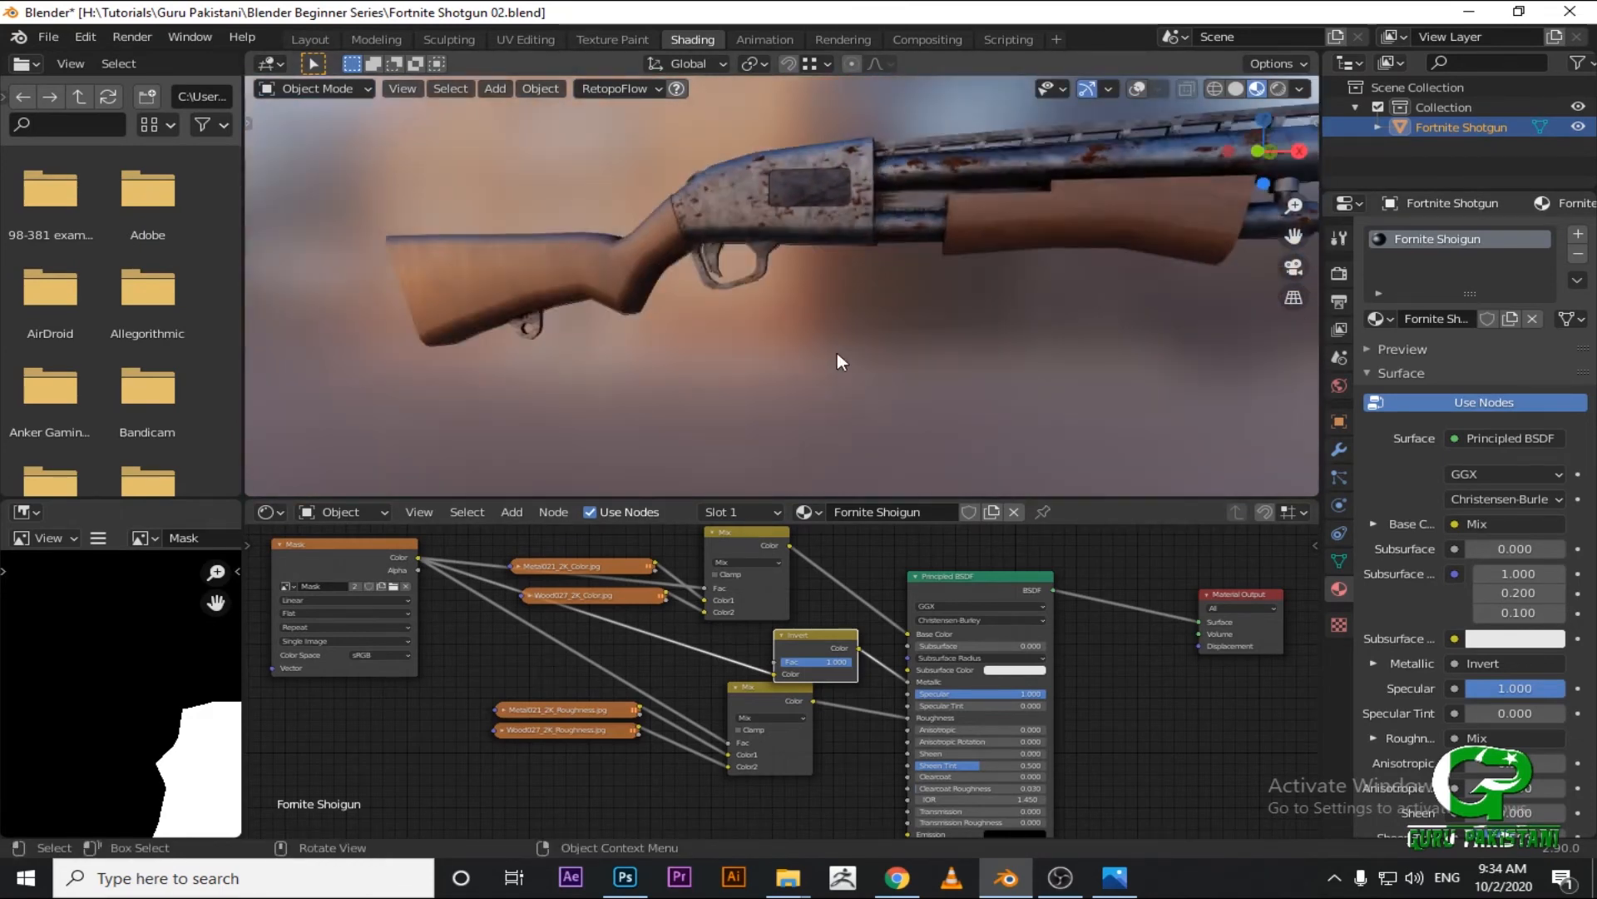
scroll(976, 273, down, 1)
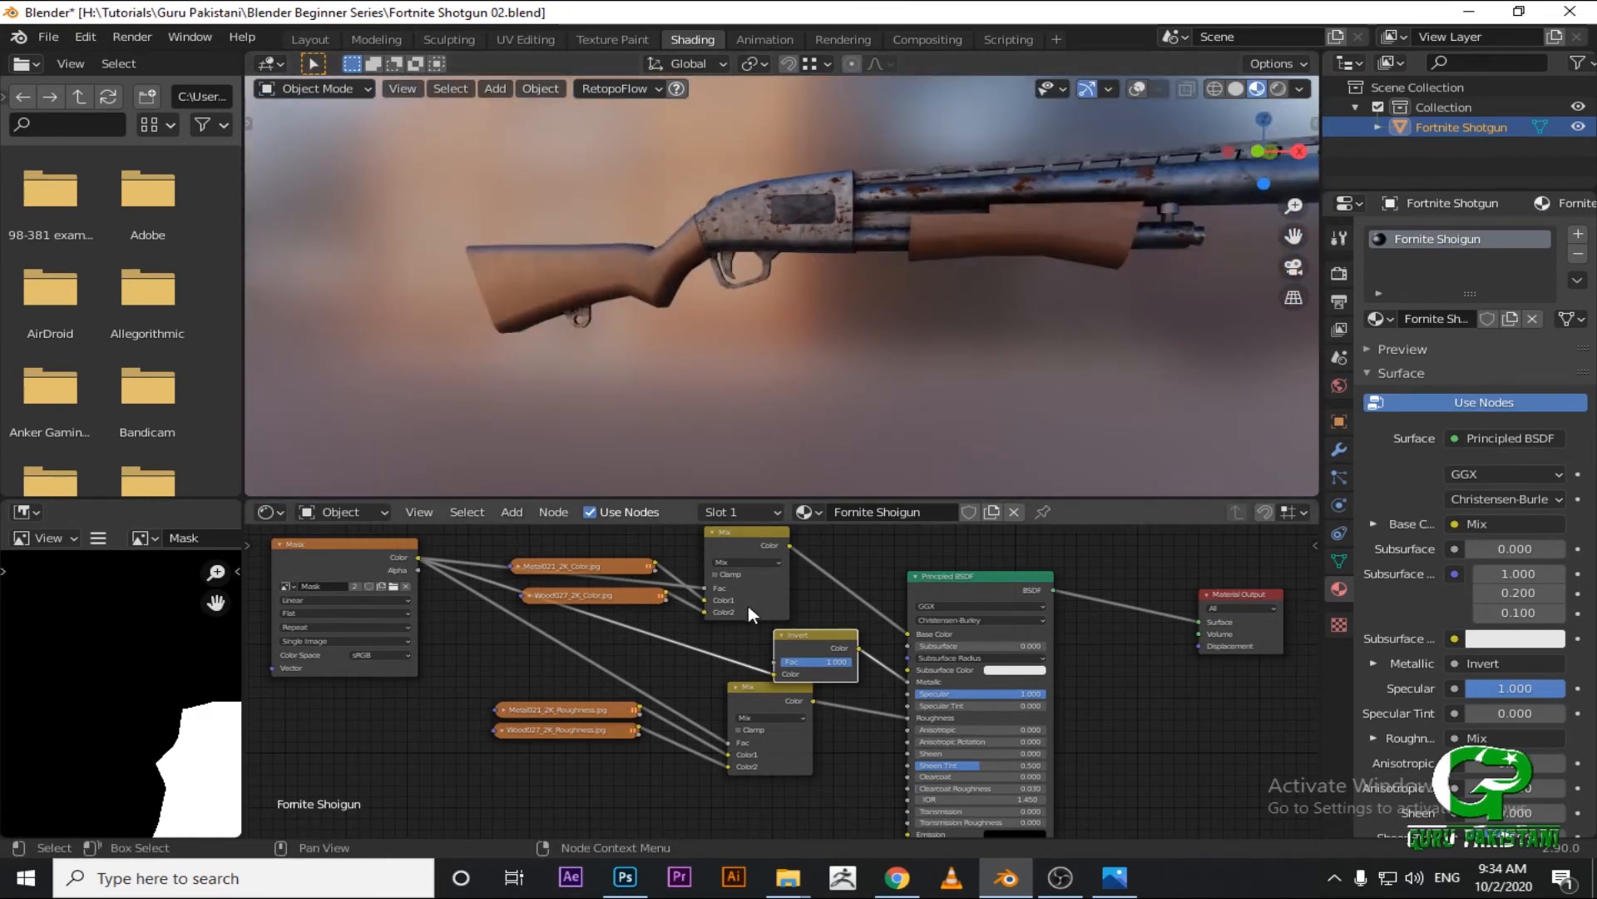
Review the Invert and roughness Mix node connections together with a closer look at the stock and receiver.
scroll(741, 609, up, 3)
middle_drag(717, 620, 762, 683)
scroll(763, 684, down, 3)
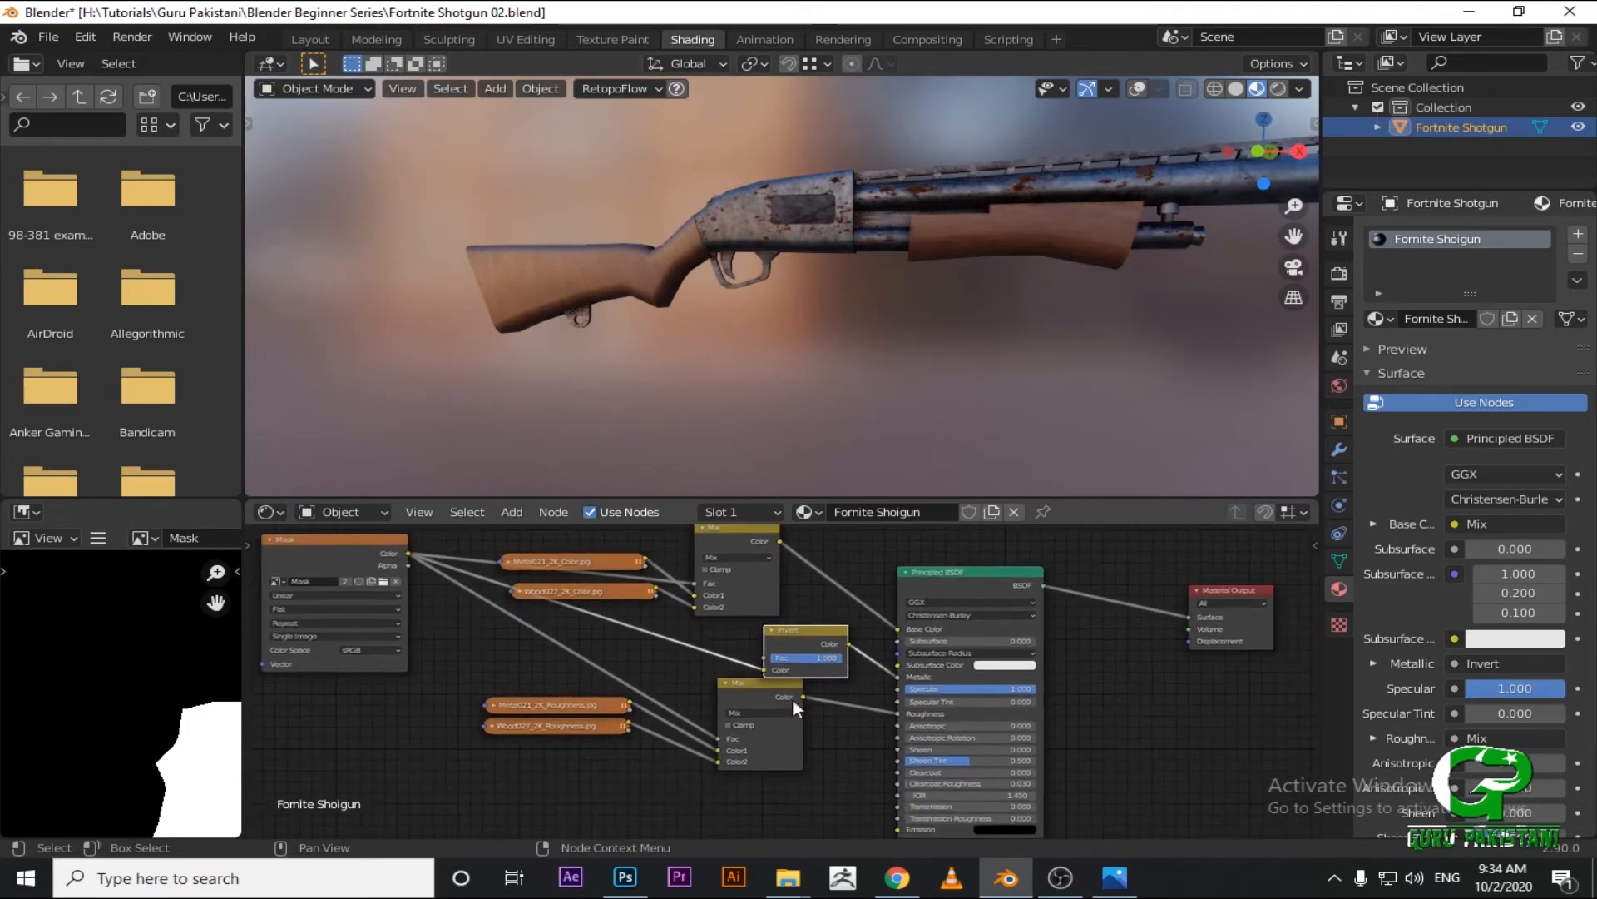
shift+middle_drag(622, 682, 666, 621)
scroll(667, 621, down, 2)
shift+middle_drag(699, 689, 704, 630)
scroll(751, 703, up, 2)
scroll(773, 619, up, 2)
scroll(824, 615, down, 1)
scroll(828, 340, up, 3)
middle_drag(827, 340, 701, 329)
Duplicate both roughness texture nodes together with their Mix node and place the copies below the originals.
middle_drag(594, 605, 755, 681)
scroll(760, 641, down, 1)
click(593, 716)
click(578, 696)
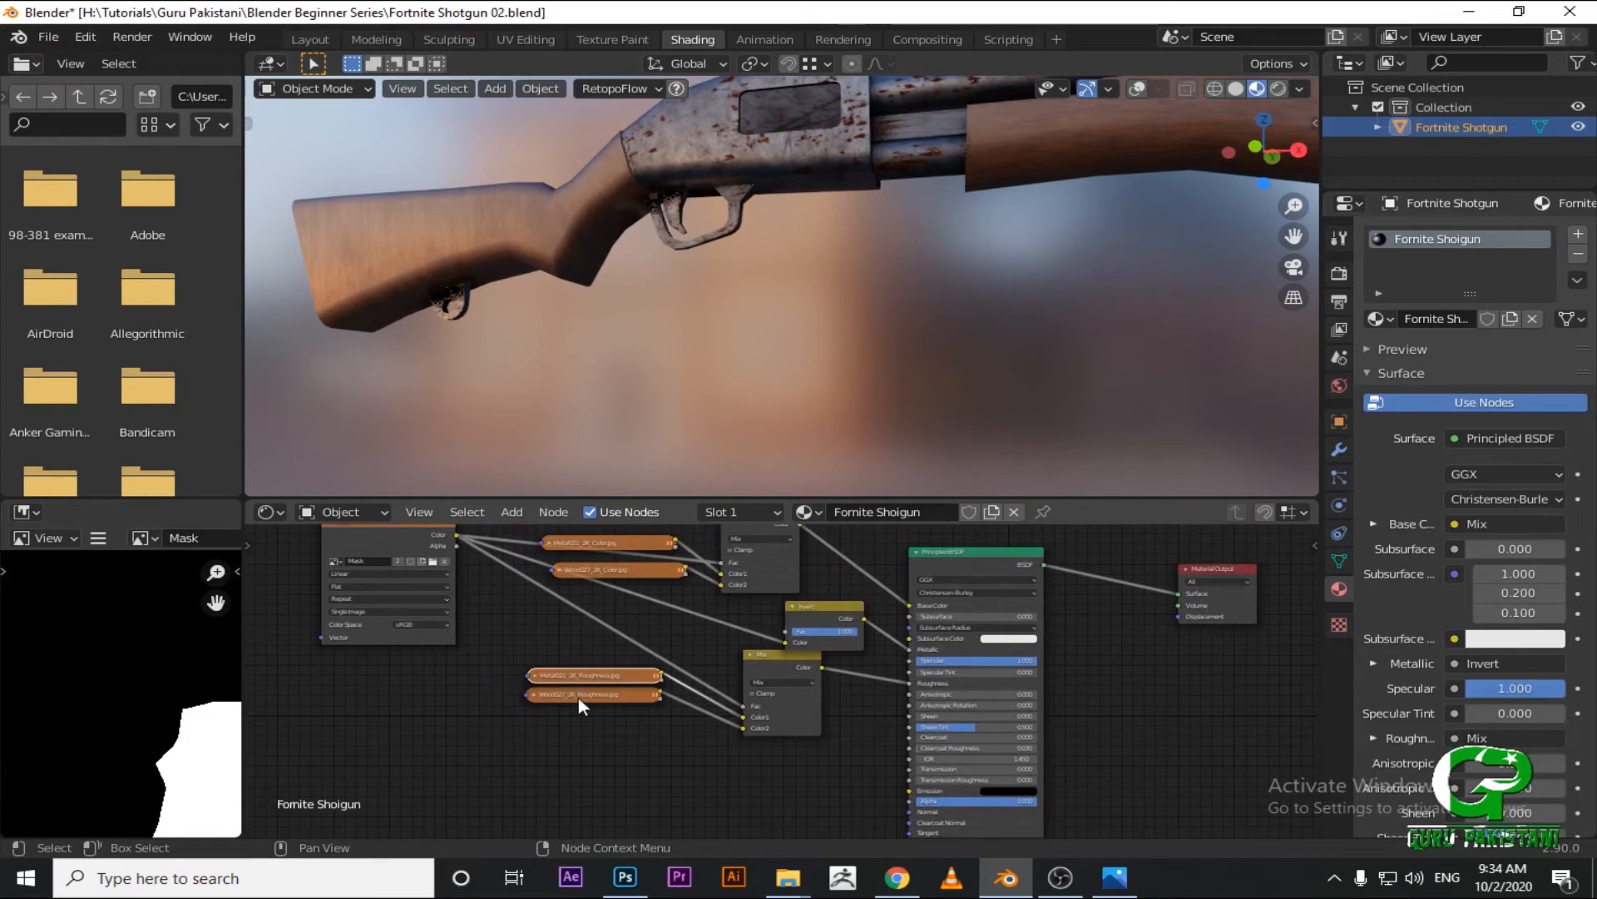
click(802, 711)
middle_drag(802, 710, 846, 576)
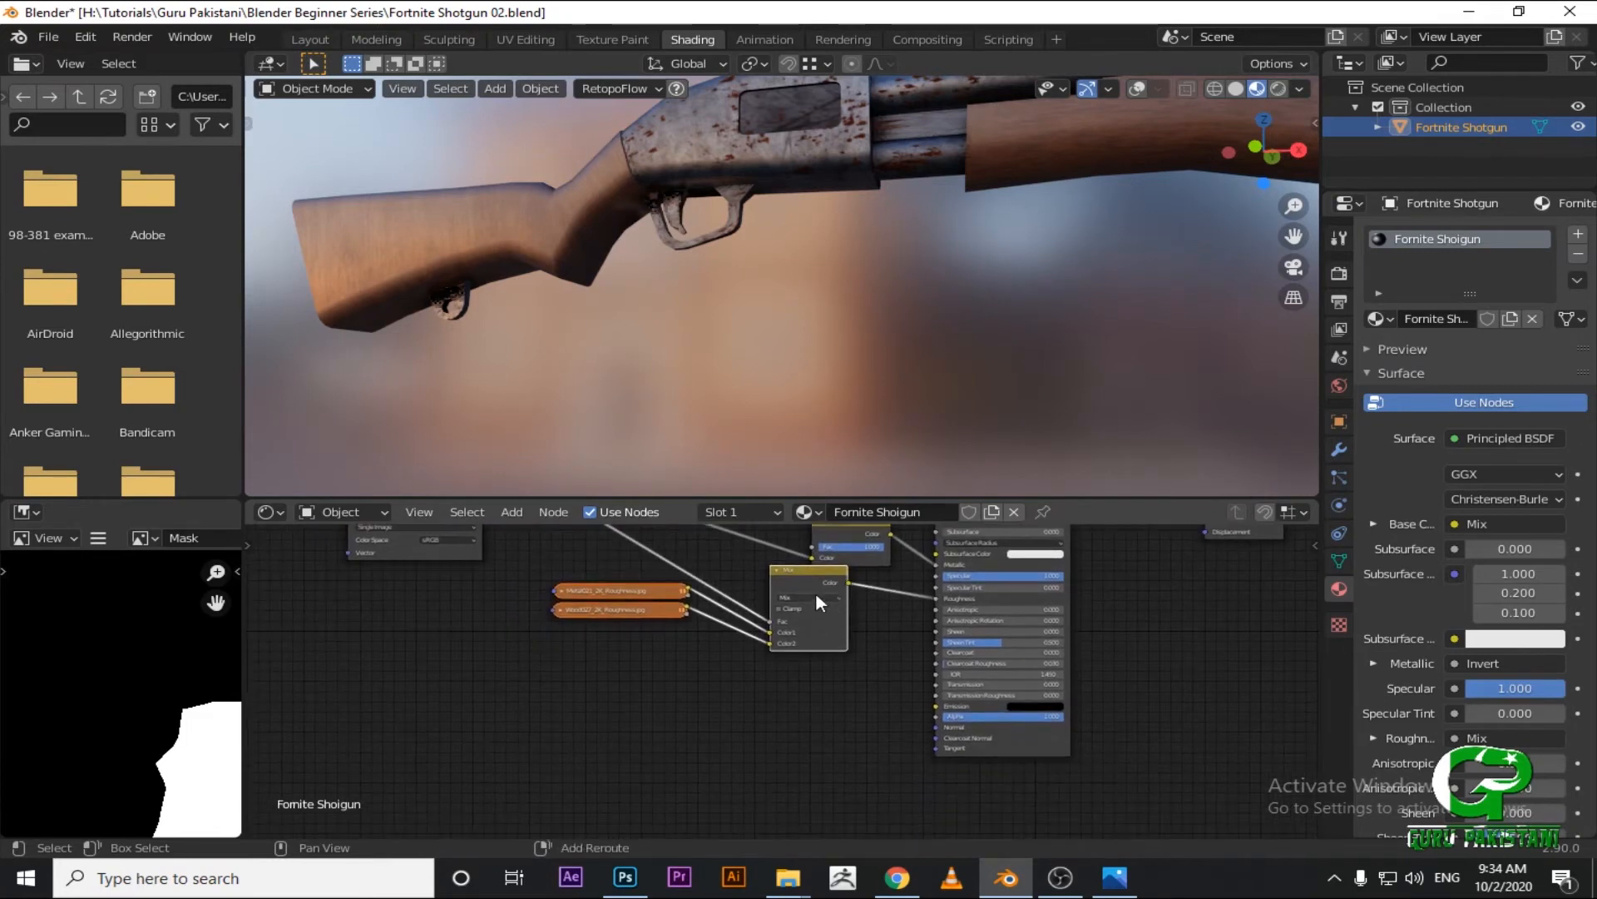
key(shift+d)
shift+middle_drag(820, 691, 869, 589)
scroll(745, 617, up, 3)
shift+middle_drag(746, 617, 756, 596)
Separate the duplicated wood texture node from the metal one, expand it and load Wood027_2K_Normal.jpg into it.
click(582, 655)
drag(598, 652, 555, 713)
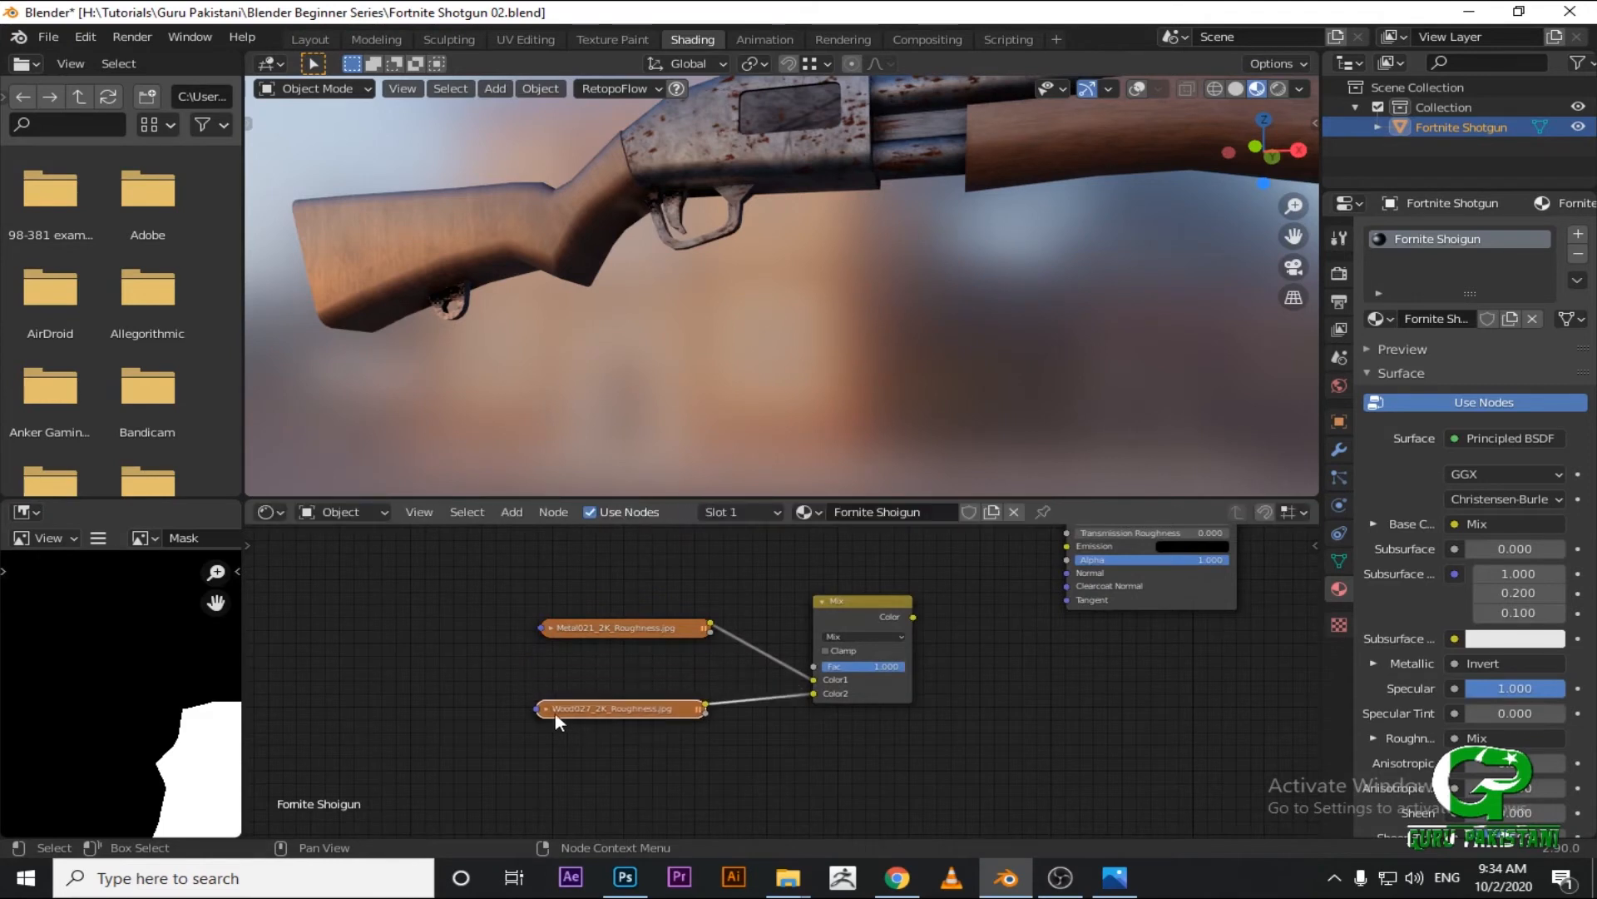
click(546, 708)
scroll(583, 712, up, 1)
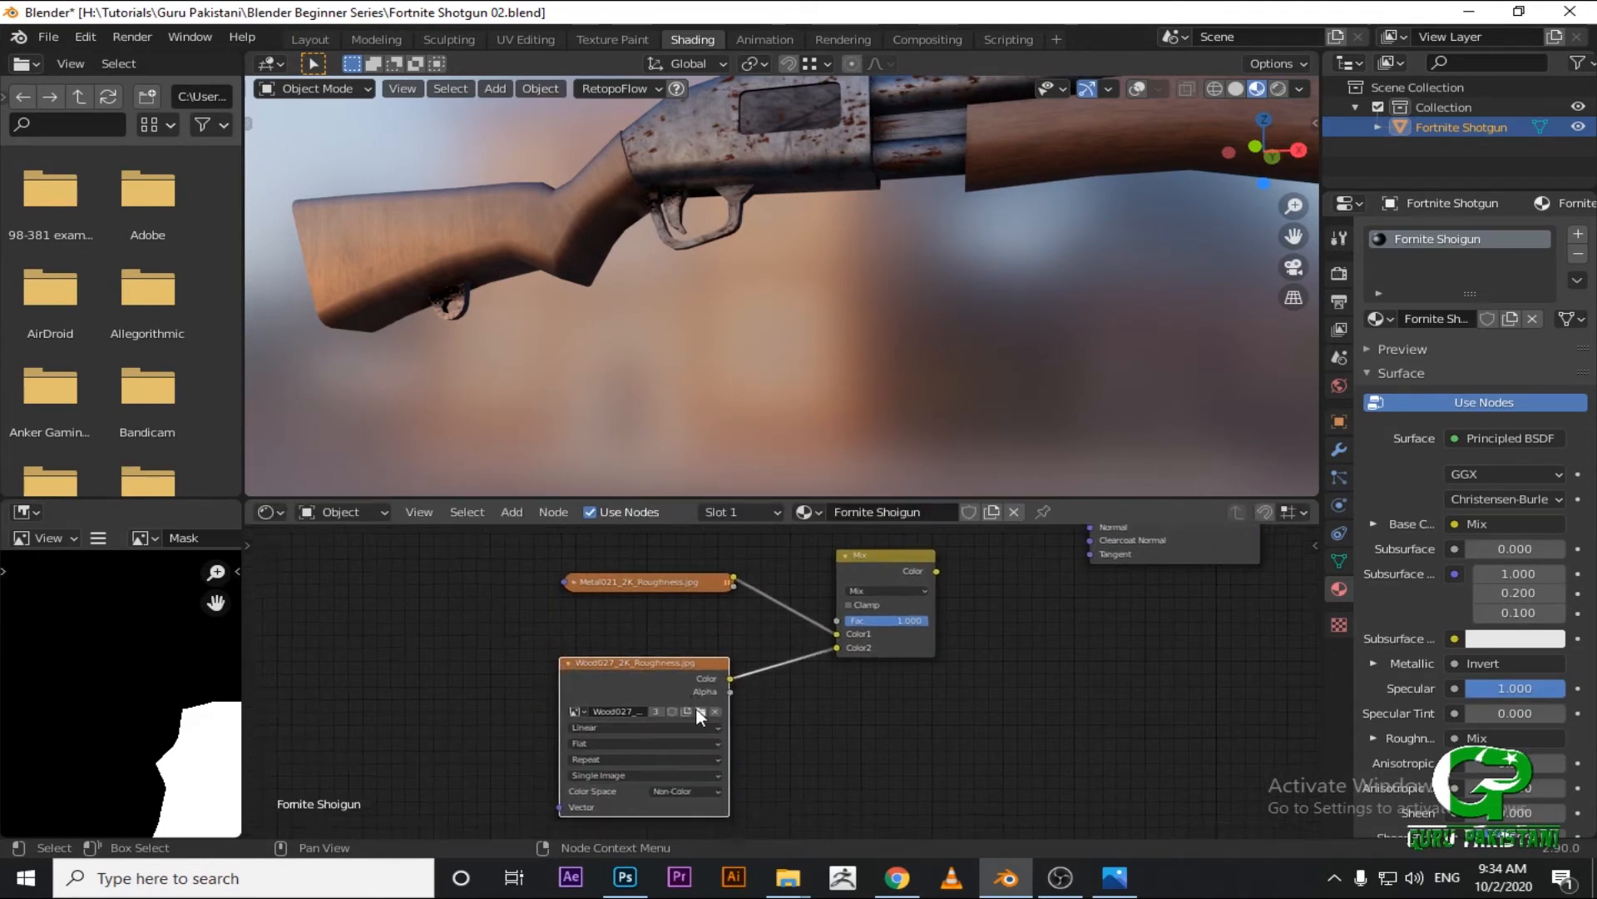
click(694, 714)
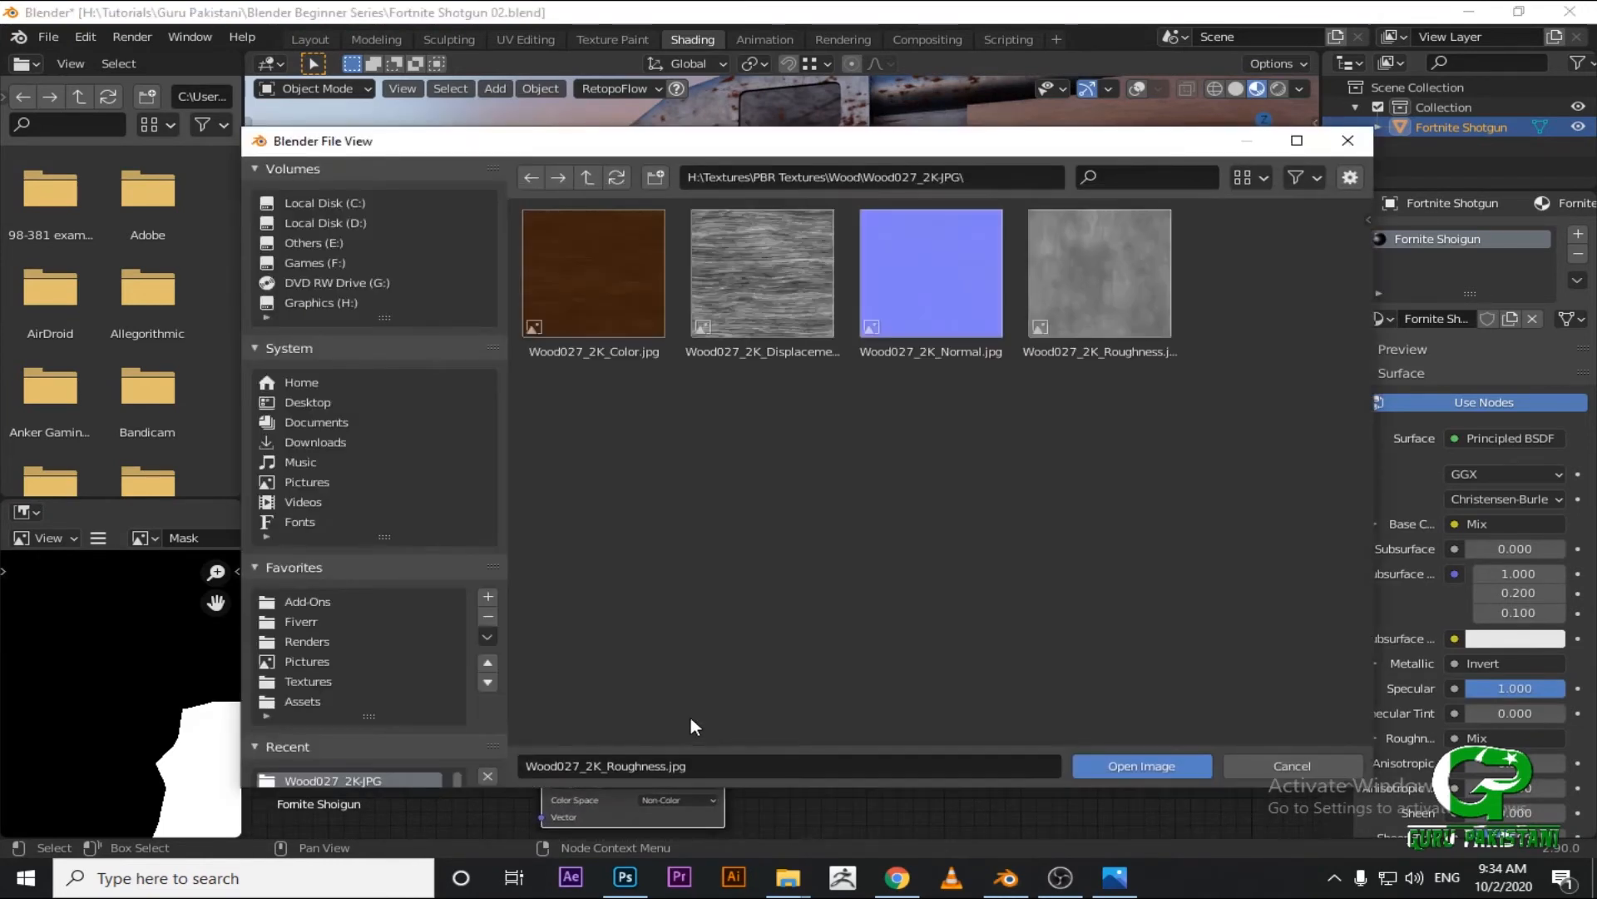
double_click(922, 322)
Expand the duplicated metal texture node and load Metal021_2K_Normal.jpg into it.
click(558, 575)
click(702, 626)
double_click(1044, 267)
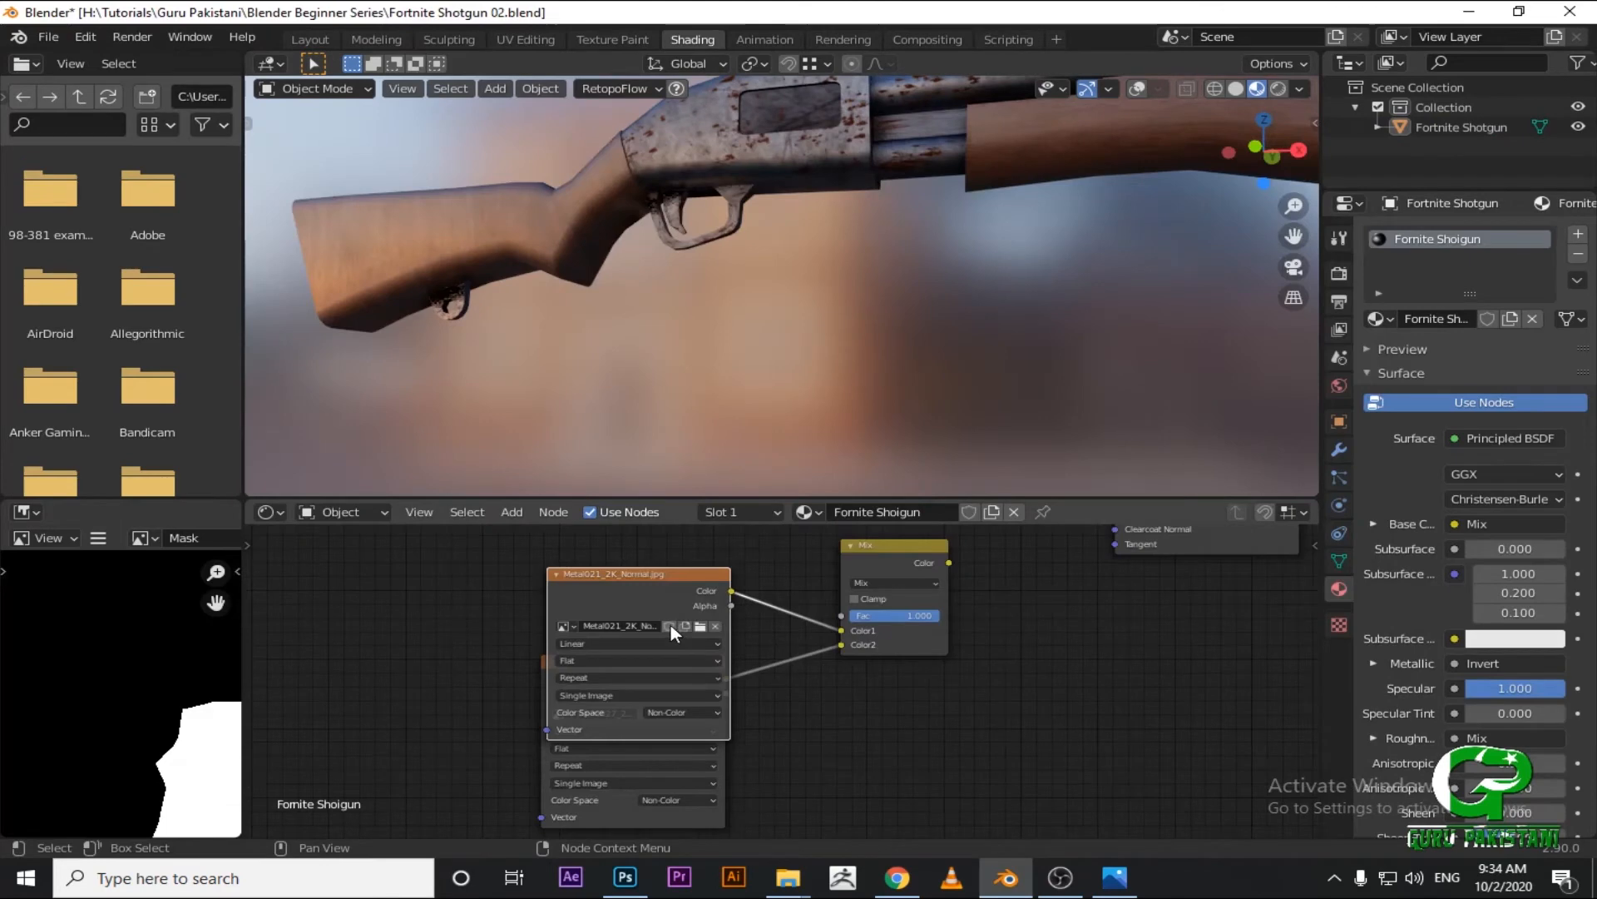
drag(725, 614, 722, 602)
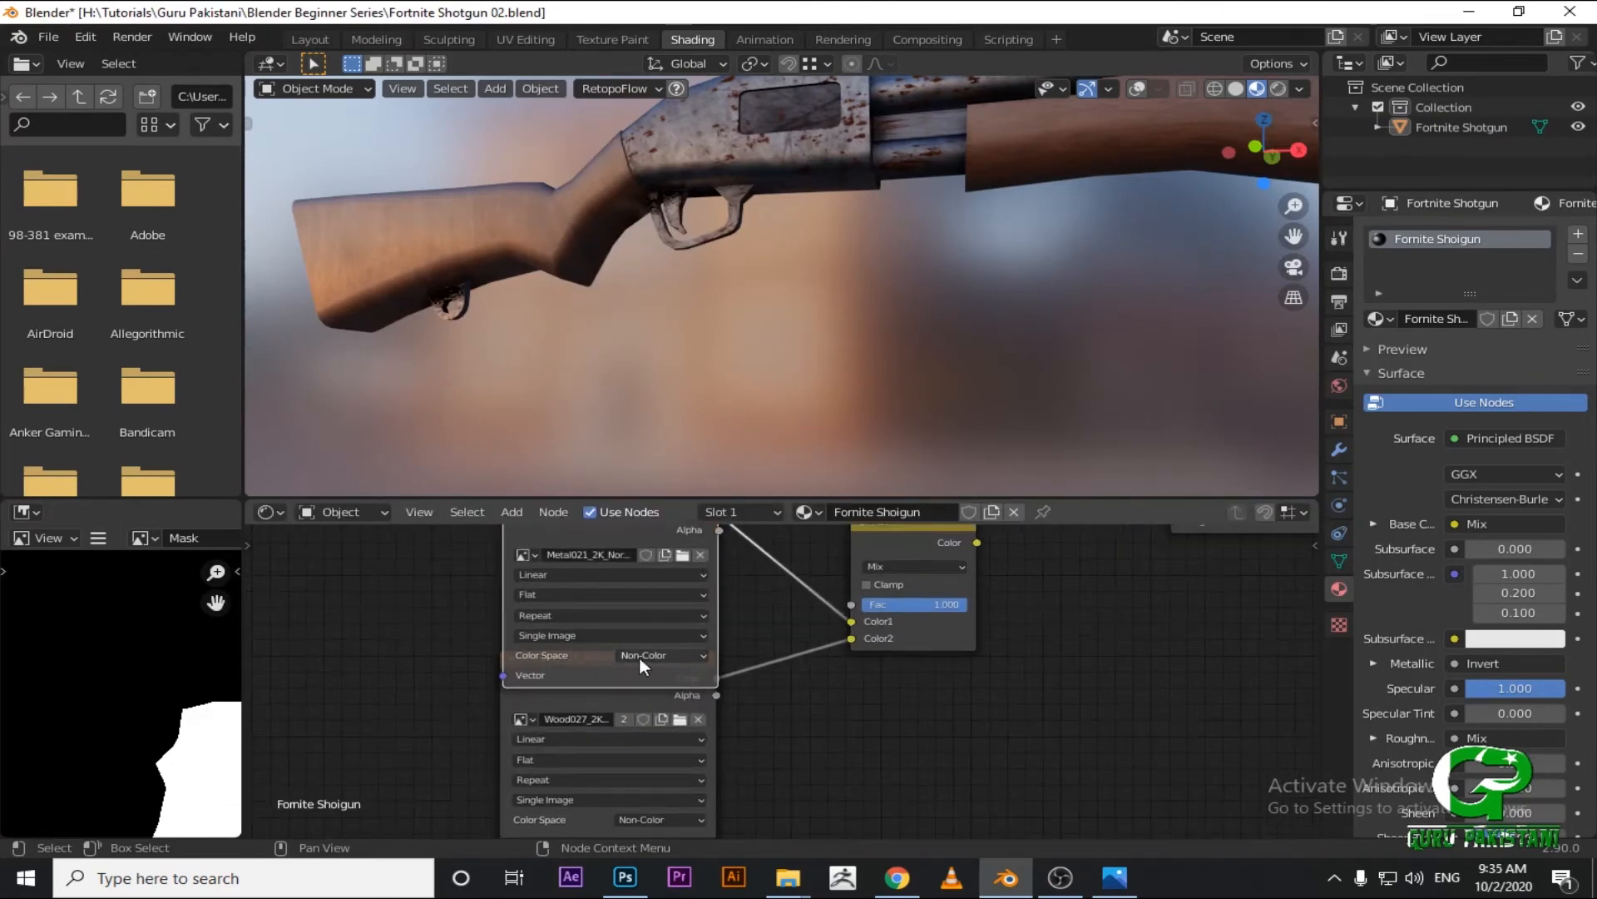
Expand the Wood027_2K_Color.jpg node to check its color space and collapse it again.
scroll(863, 601, down, 4)
scroll(844, 646, up, 5)
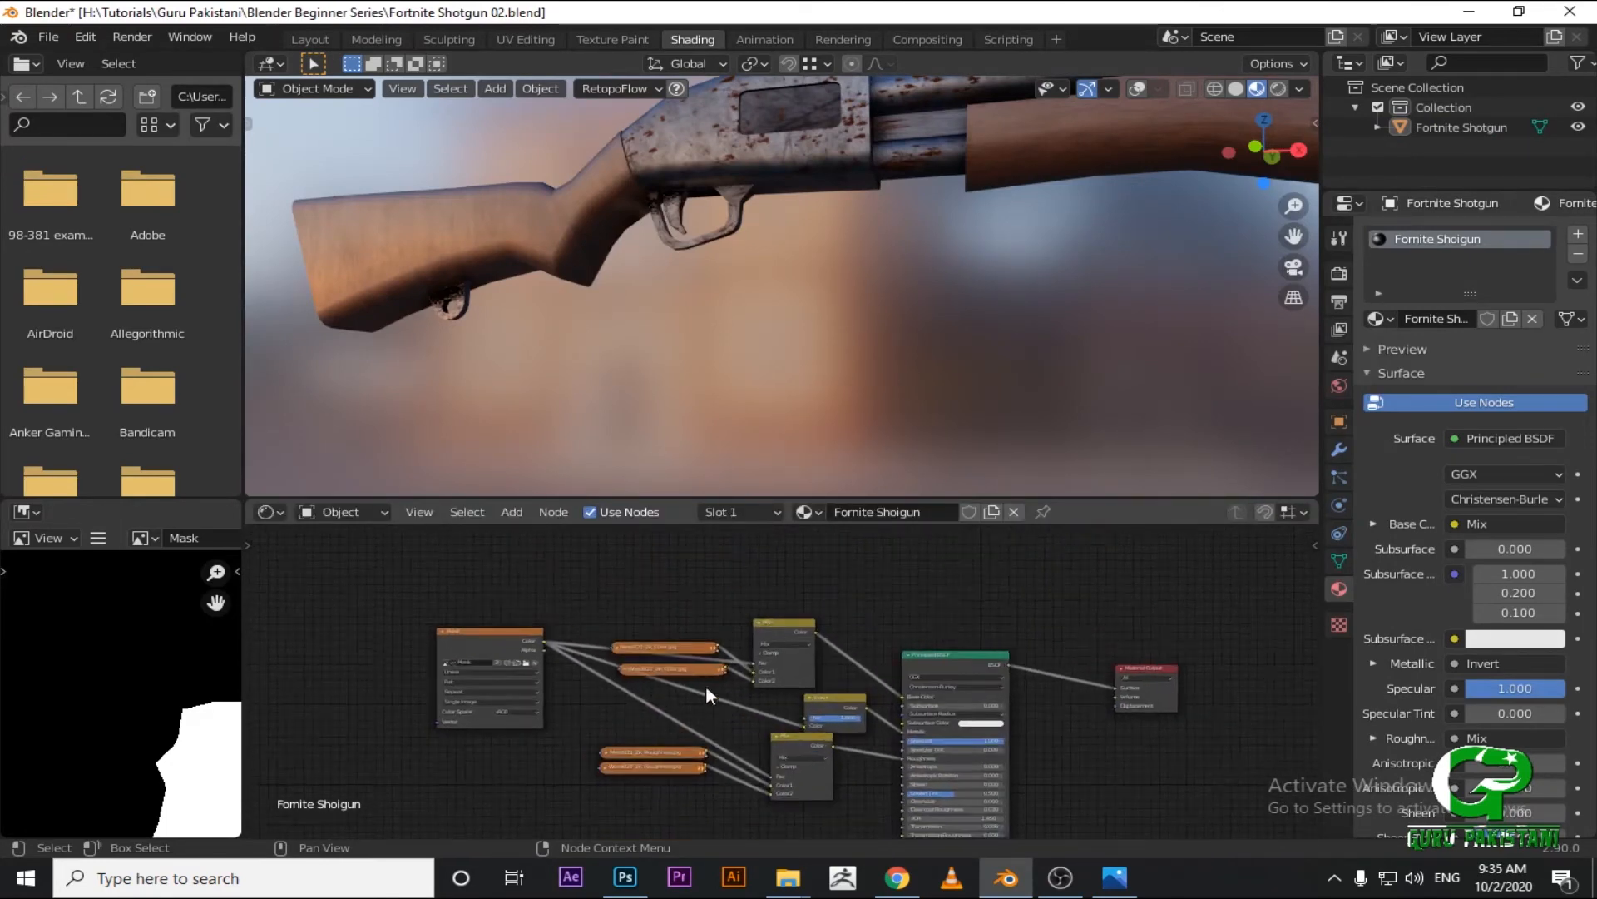
click(413, 652)
middle_drag(499, 798, 544, 674)
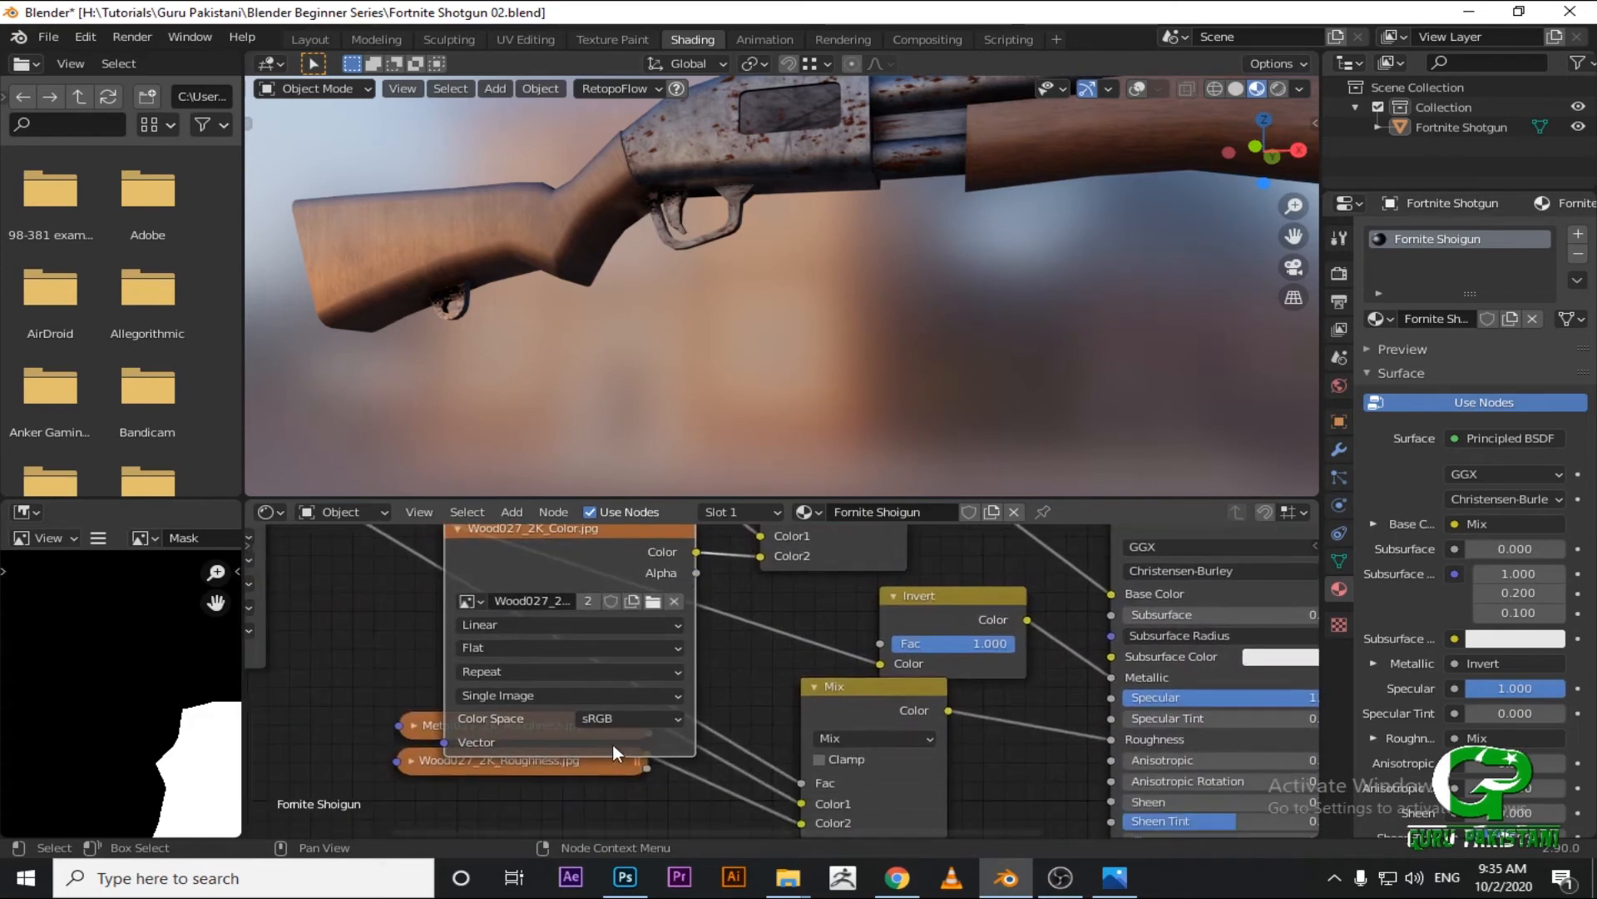
click(457, 531)
Set the Mask texture's color space to Non-Color.
middle_drag(589, 785, 699, 820)
scroll(646, 606, down, 4)
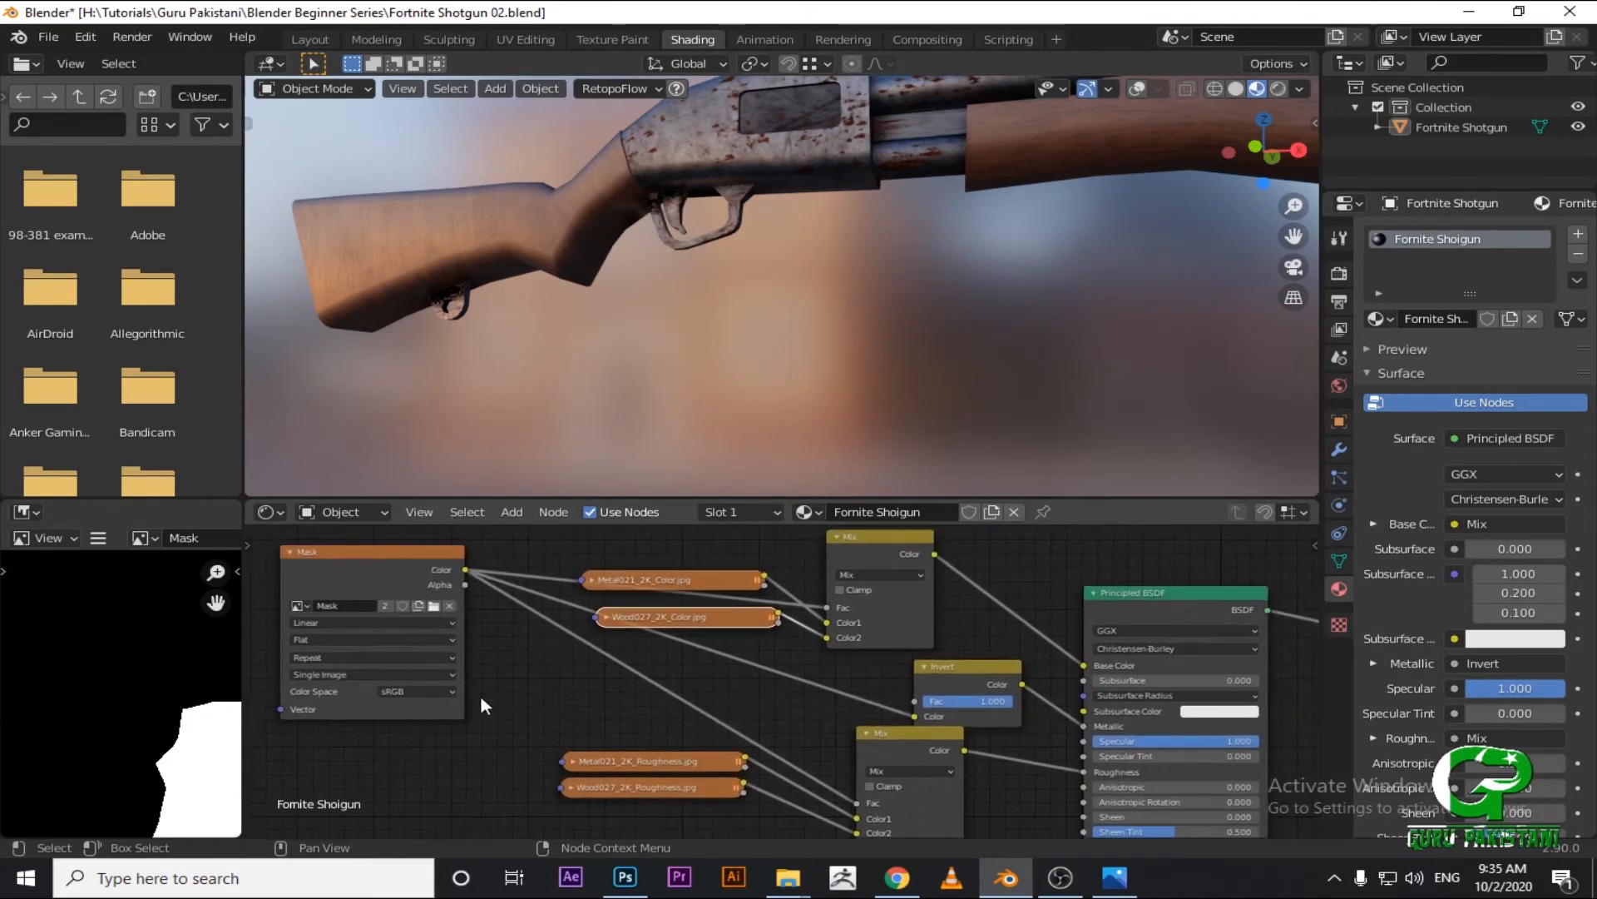
click(392, 691)
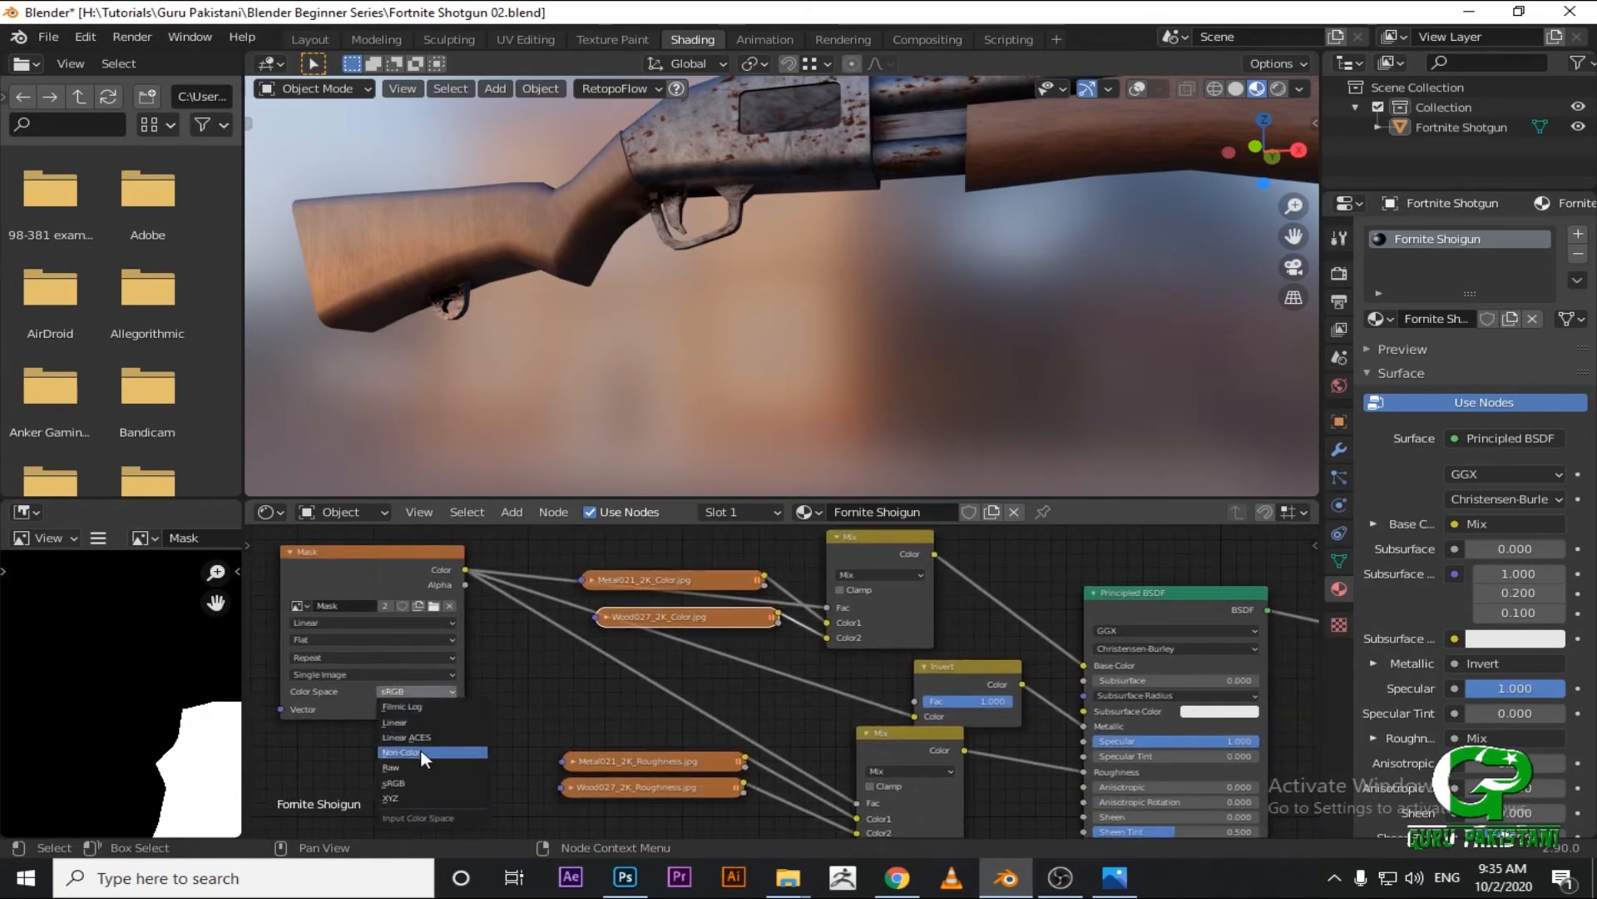
mouse_move(628, 711)
middle_down()
mouse_move(670, 736)
mouse_move(648, 752)
mouse_move(522, 752)
mouse_move(602, 649)
middle_up()
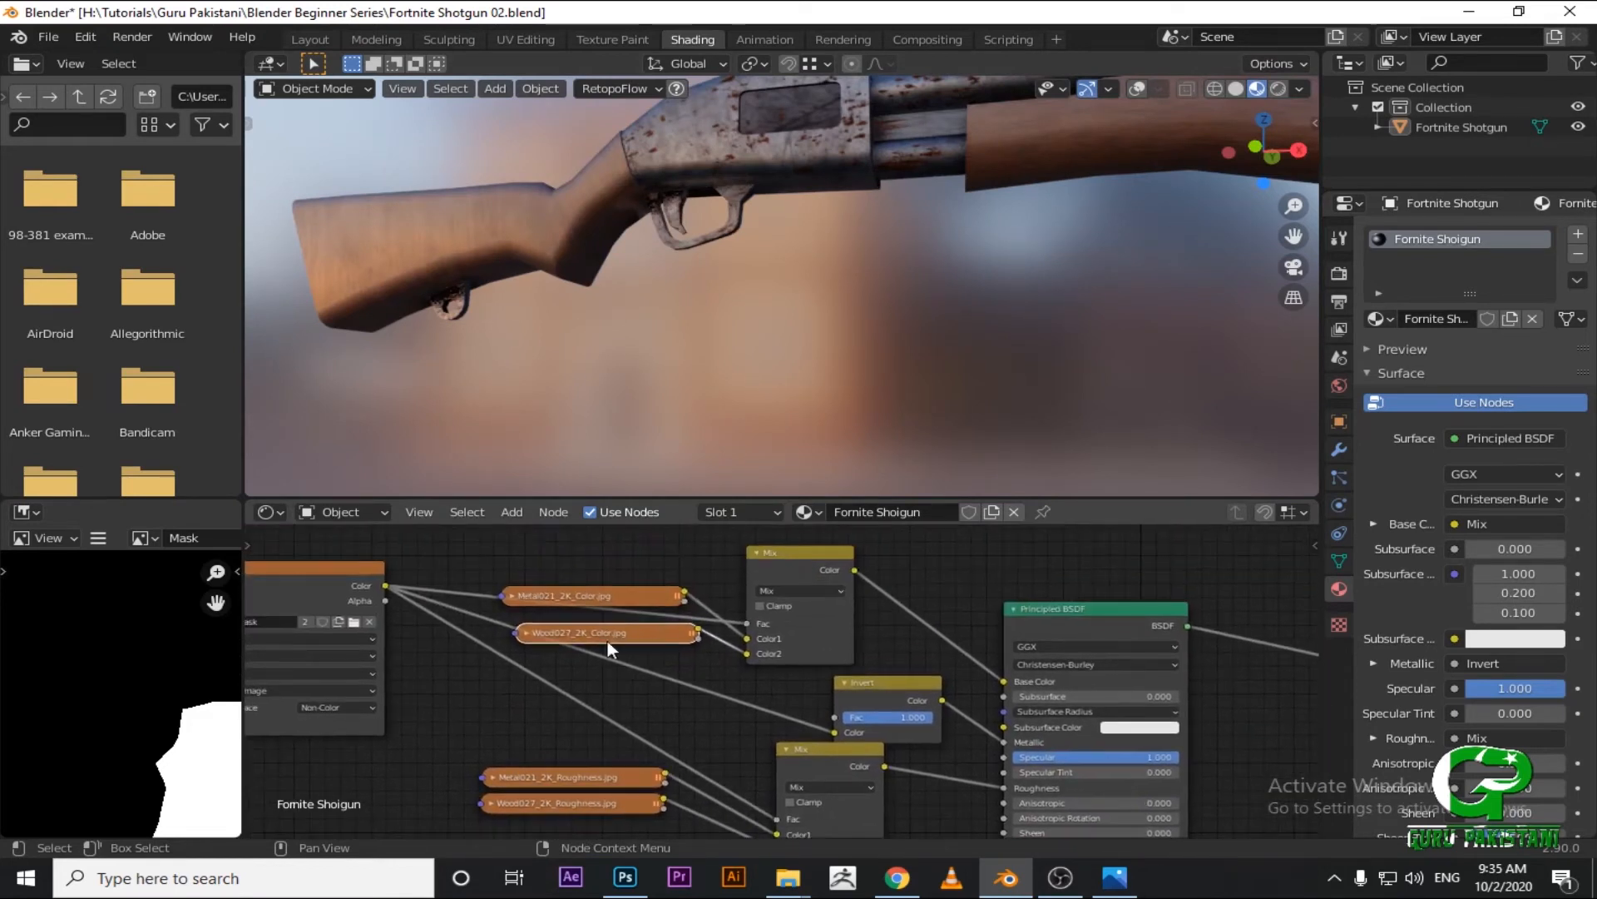
Reposition the duplicated Mix node and connect the Mask texture's Color output to its Fac input.
middle_drag(555, 777, 578, 648)
middle_drag(567, 732, 631, 577)
middle_drag(649, 724, 677, 571)
middle_drag(724, 663, 655, 734)
scroll(507, 720, up, 1)
click(536, 726)
scroll(777, 702, down, 9)
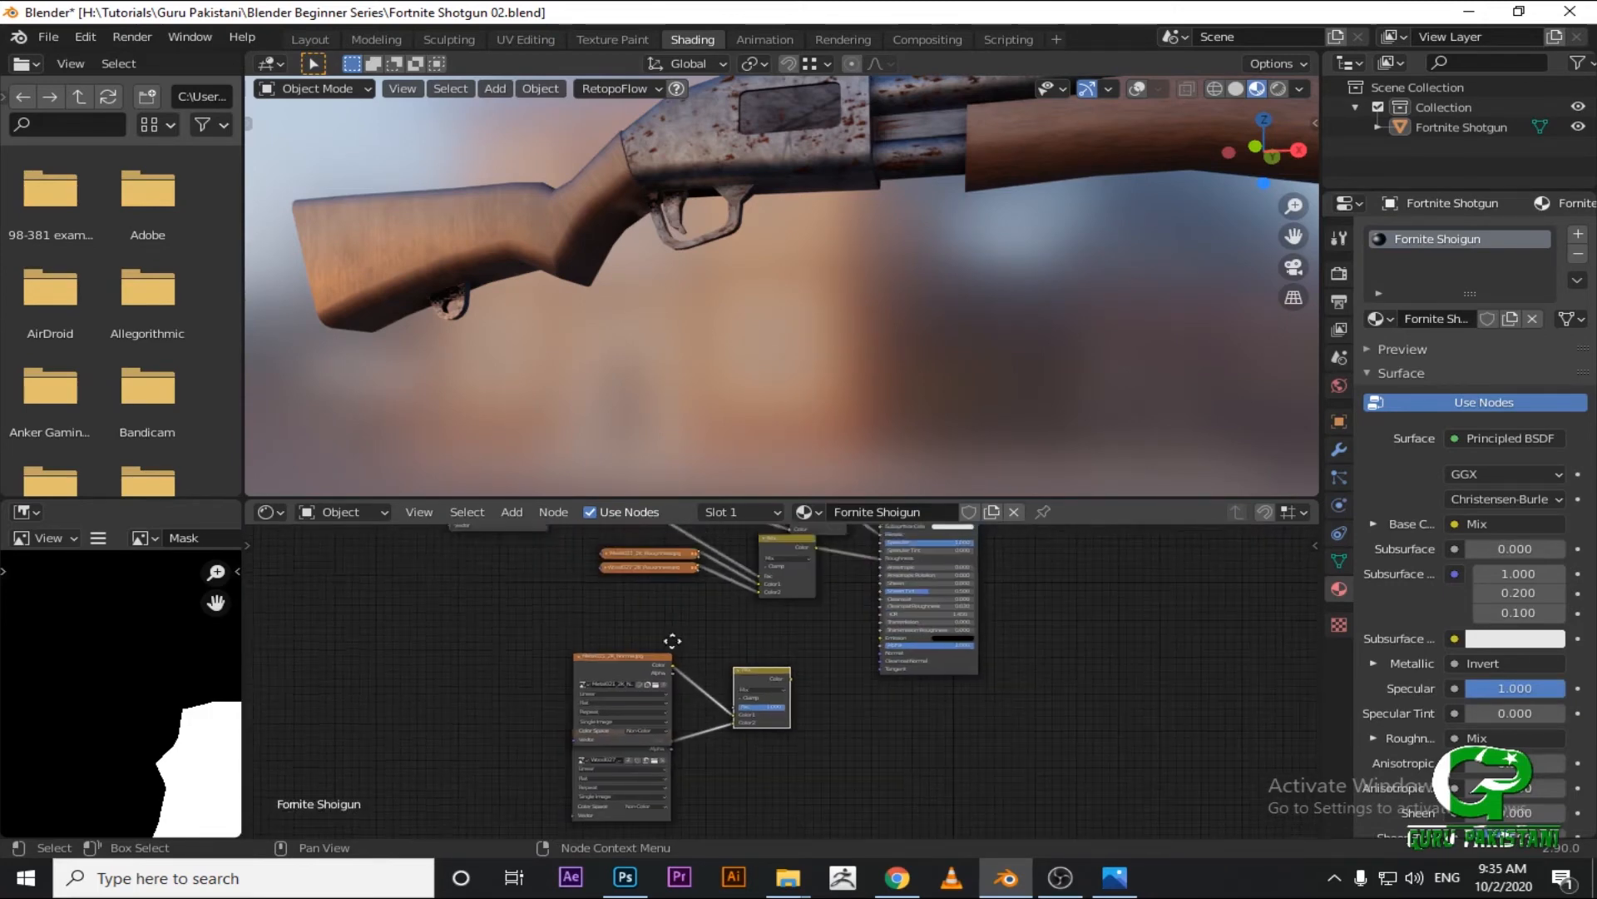
middle_drag(671, 642, 718, 735)
scroll(718, 735, down, 1)
drag(602, 554, 777, 795)
scroll(840, 724, up, 4)
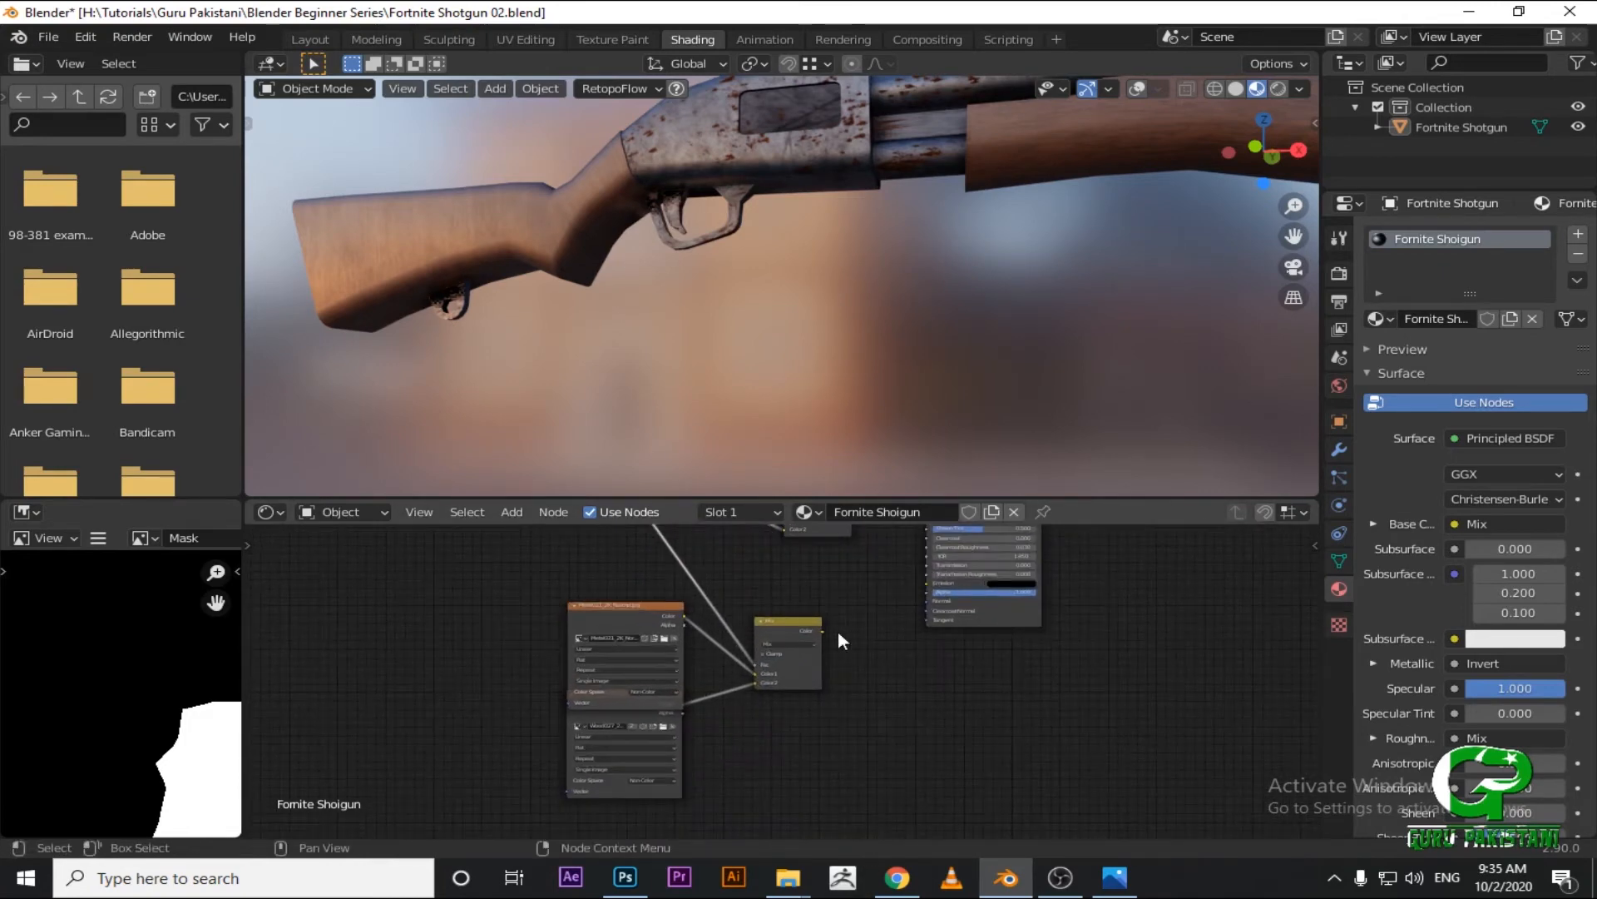
Move the duplicated Mix node closer to the normal textures and add a Normal Map node between it and the Principled BSDF.
drag(689, 660, 615, 638)
scroll(726, 628, down, 2)
scroll(726, 632, up, 1)
key(shift+a)
click(741, 592)
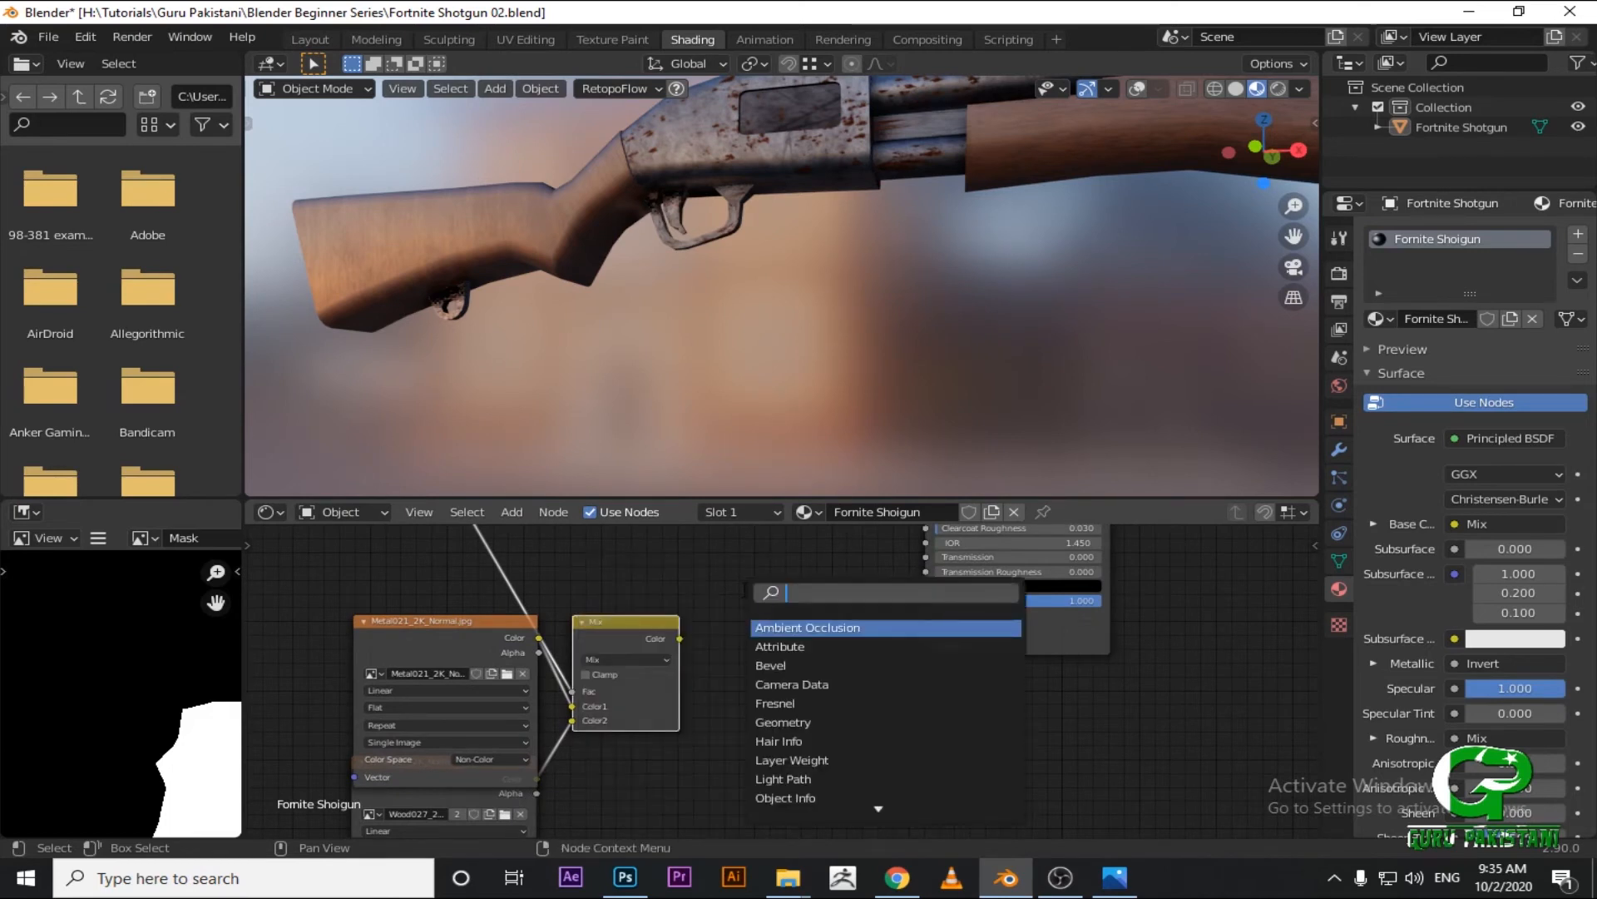
text(norm)
click(789, 647)
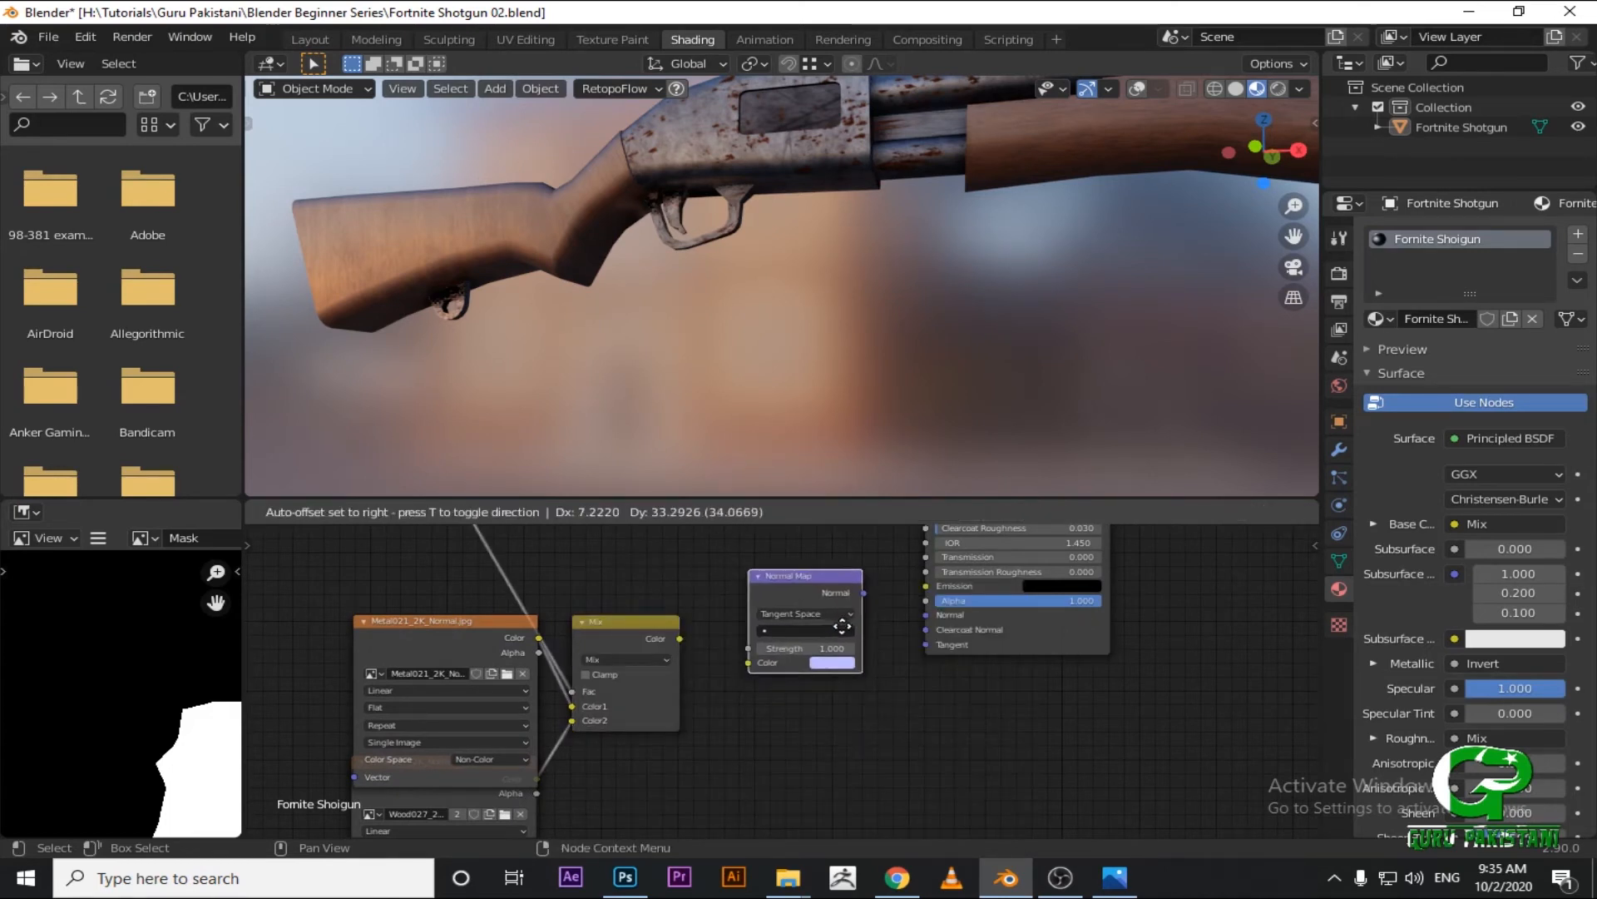
click(830, 652)
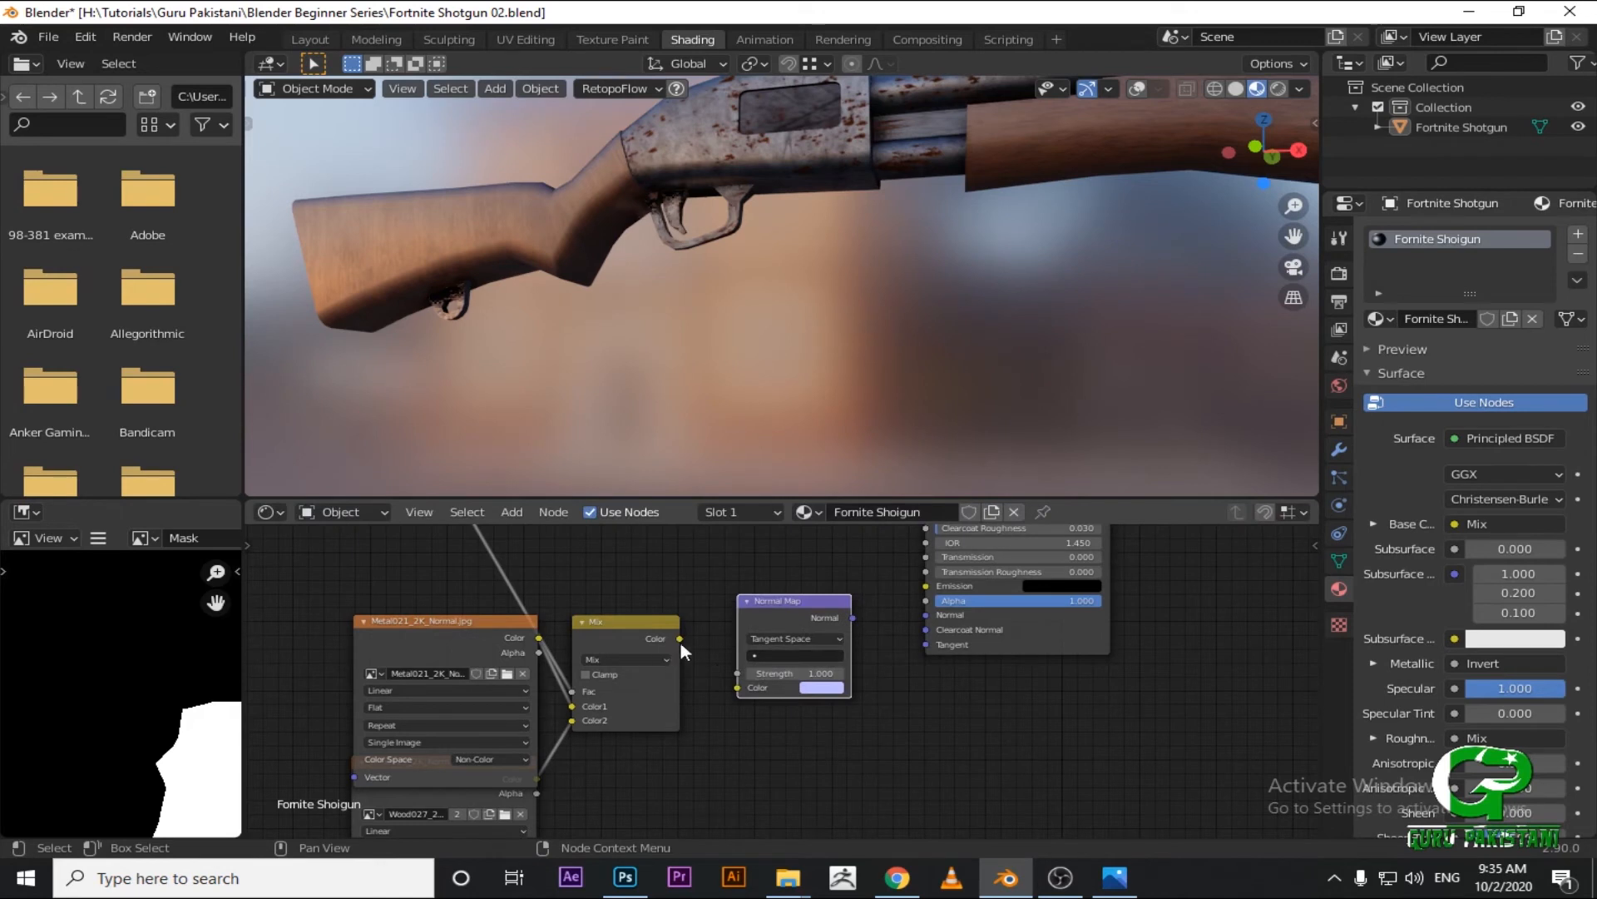
Connect the Mix node's Color to the Normal Map's Color input and the Normal Map's output to the Principled BSDF's Normal input.
drag(679, 638, 739, 687)
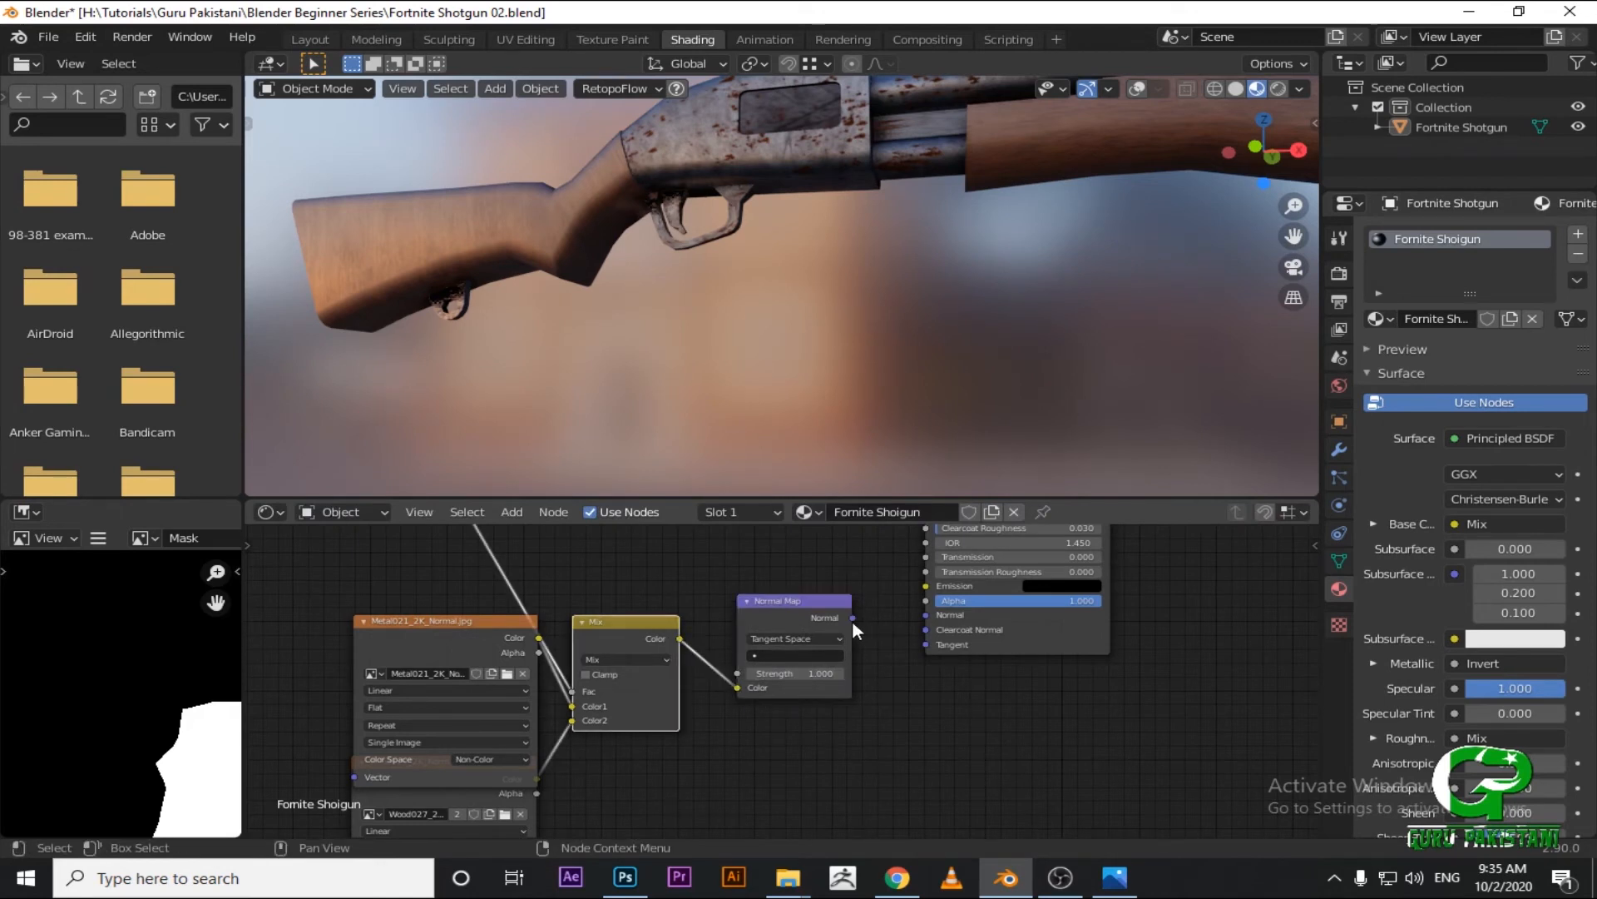
drag(854, 617, 926, 614)
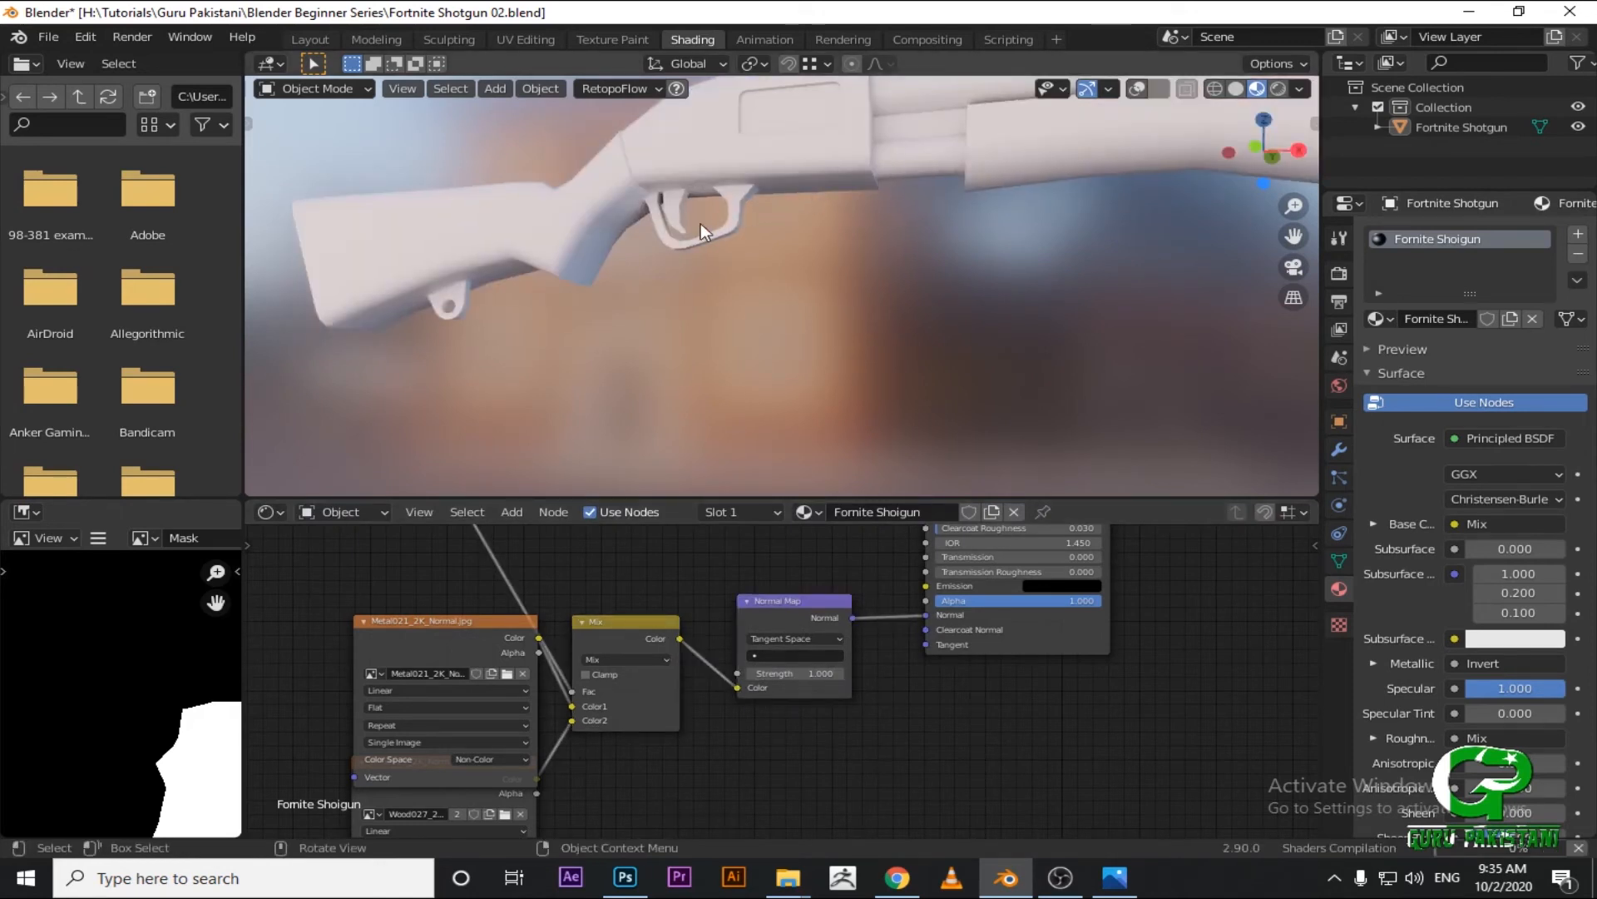
middle_drag(816, 180, 798, 551)
scroll(921, 268, up, 4)
scroll(836, 303, up, 4)
scroll(776, 403, up, 2)
scroll(835, 306, up, 3)
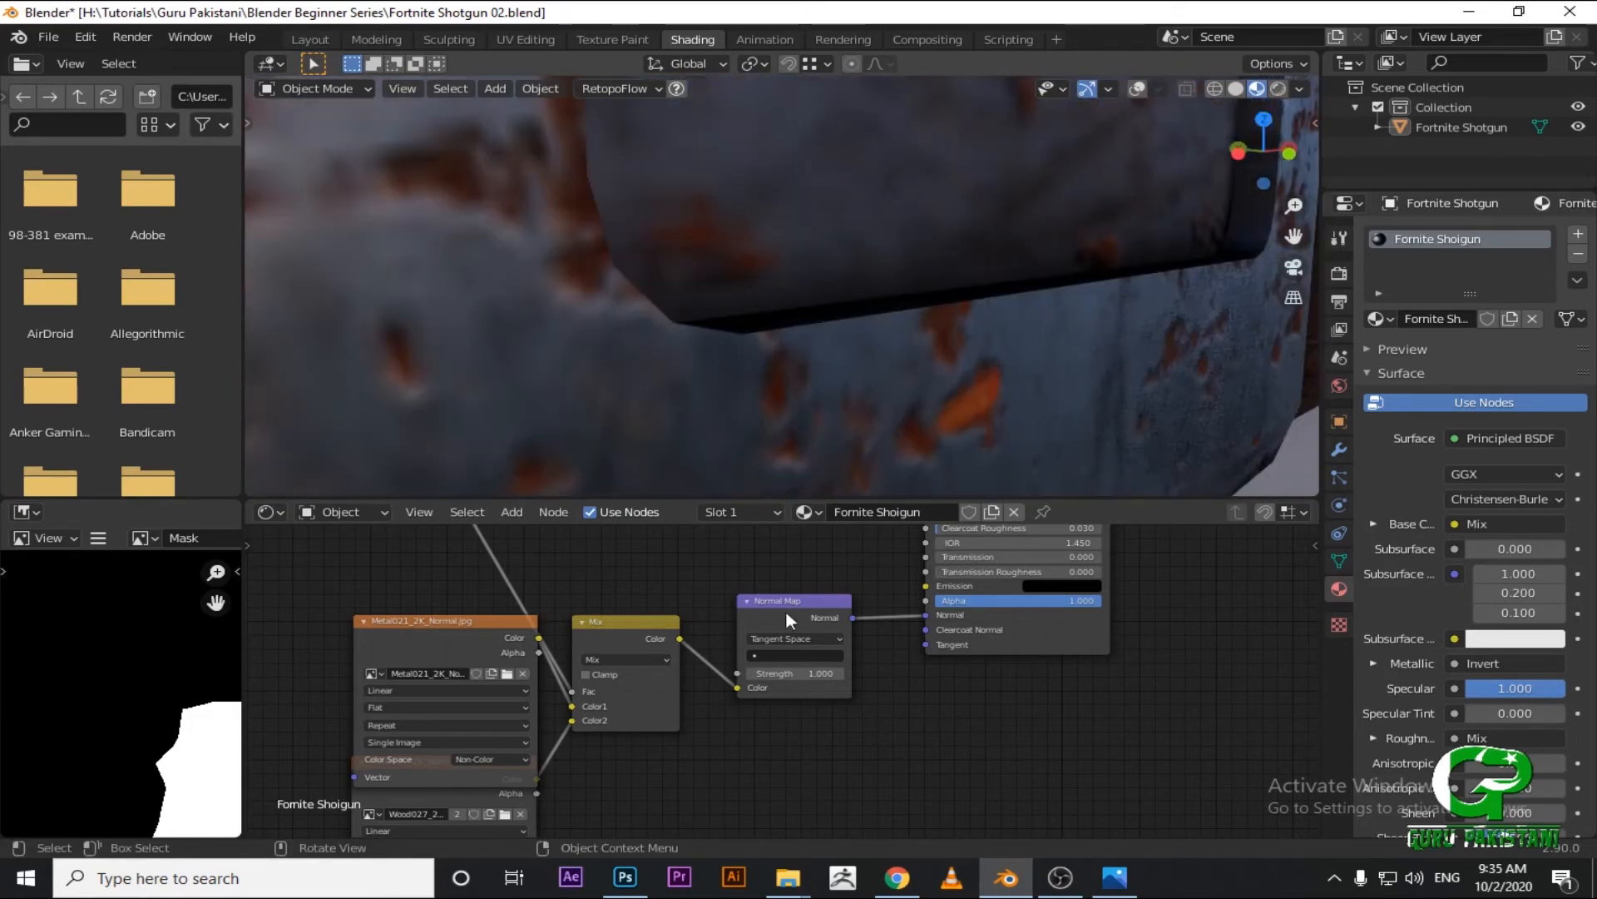
Set the Normal Map node's strength to 5 and check the surface relief on the receiver.
click(791, 674)
text(5)
key(Return)
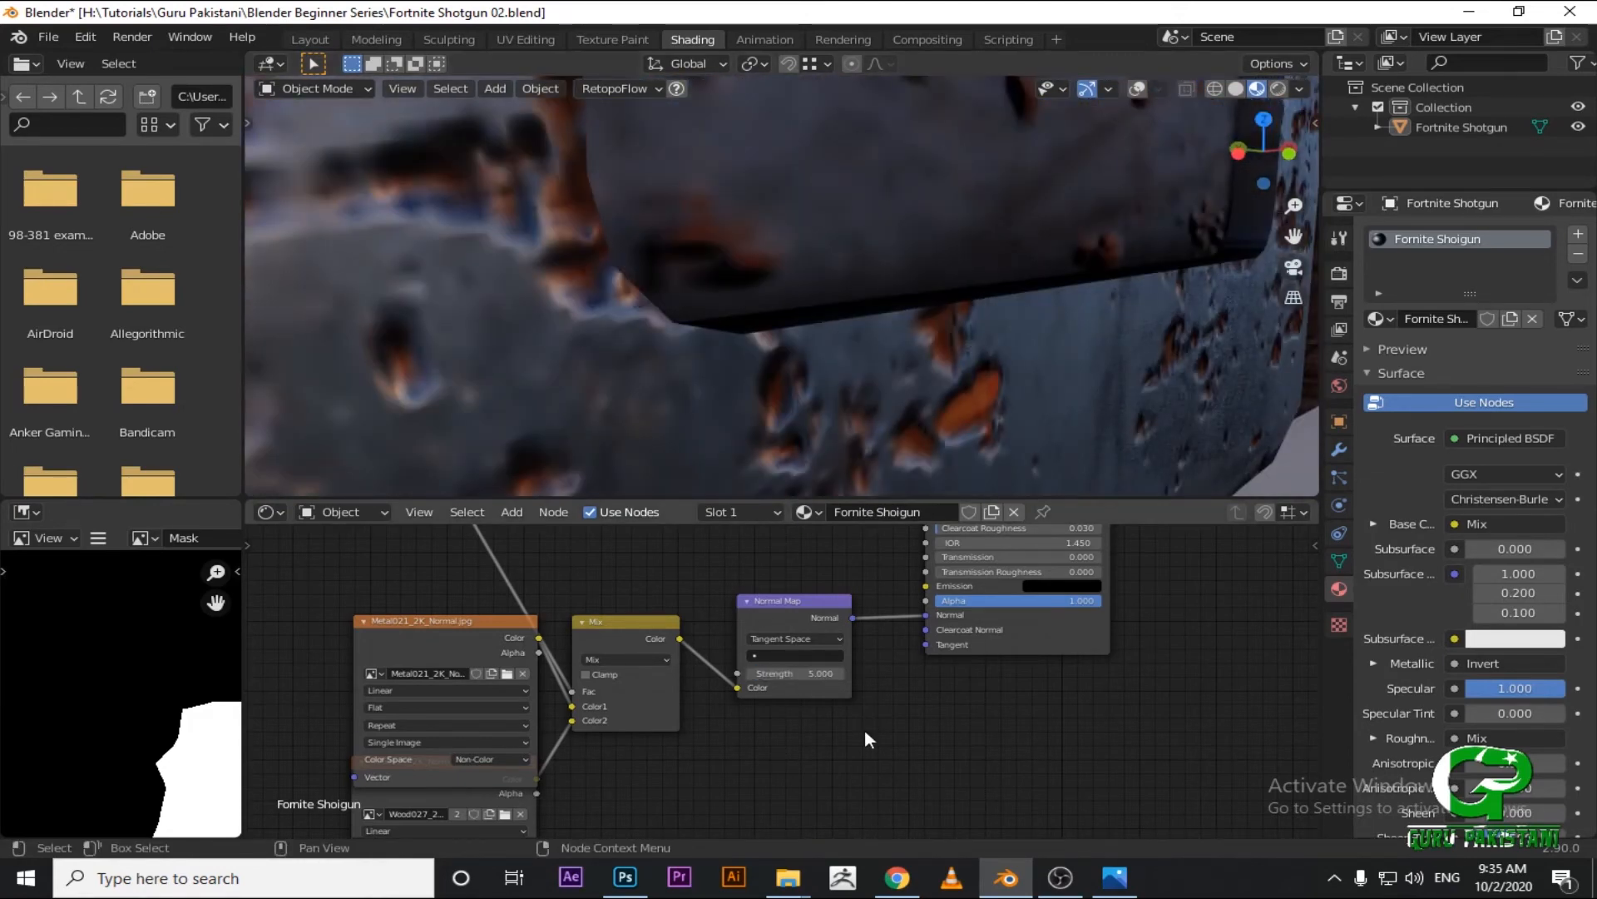
scroll(937, 403, down, 6)
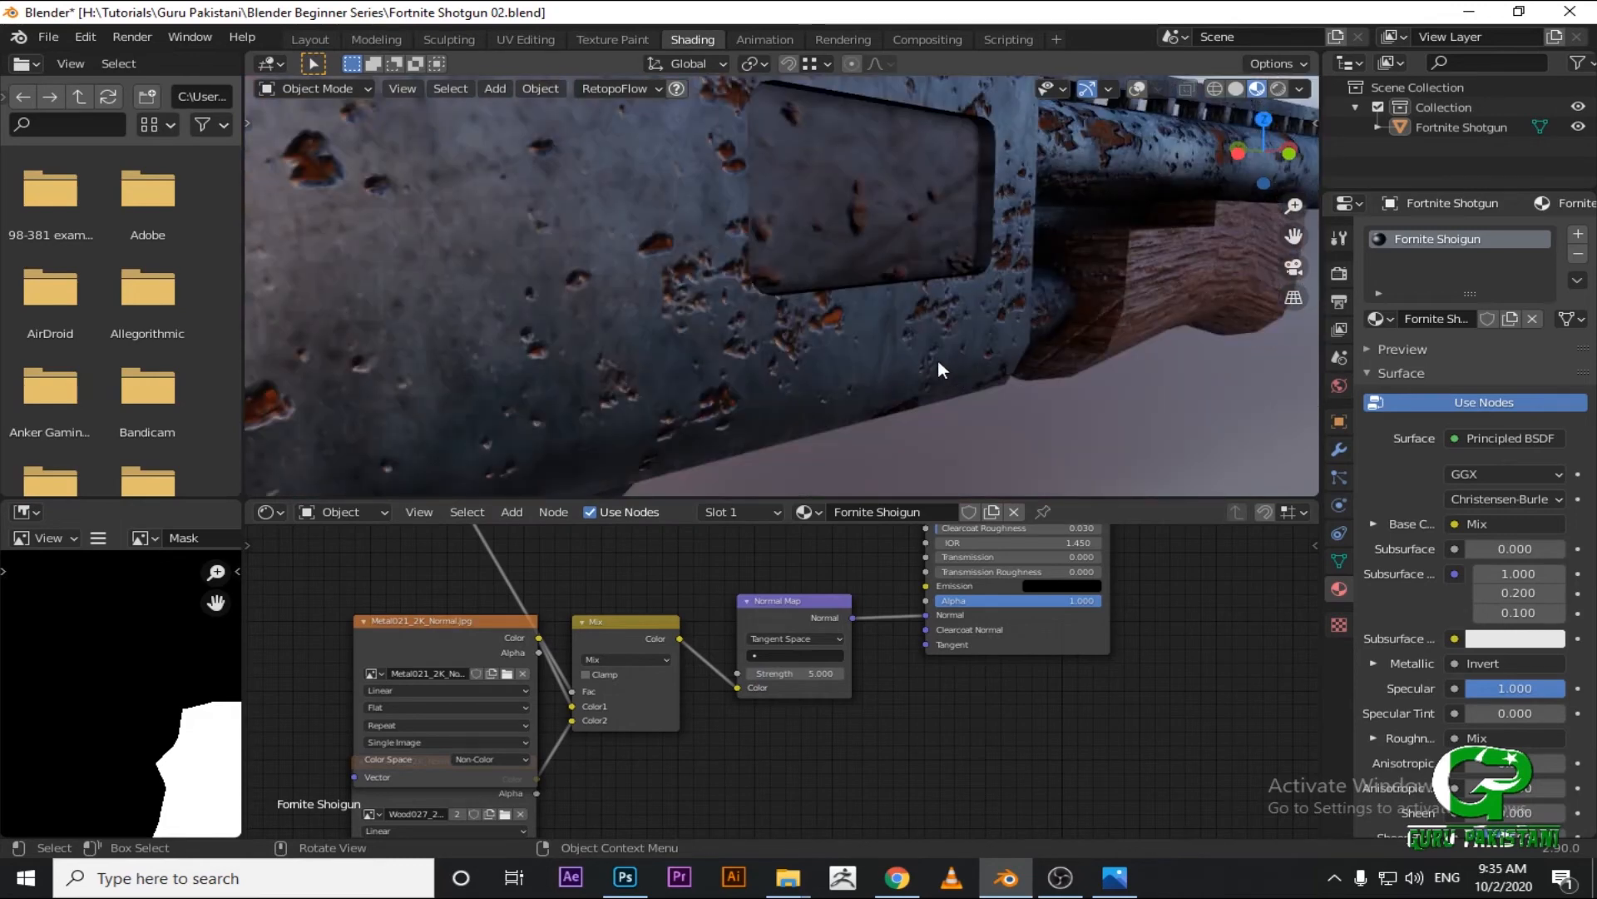
Set the Normal Map node's strength to 1 and check the relief on the receiver and stock.
middle_drag(737, 427, 881, 451)
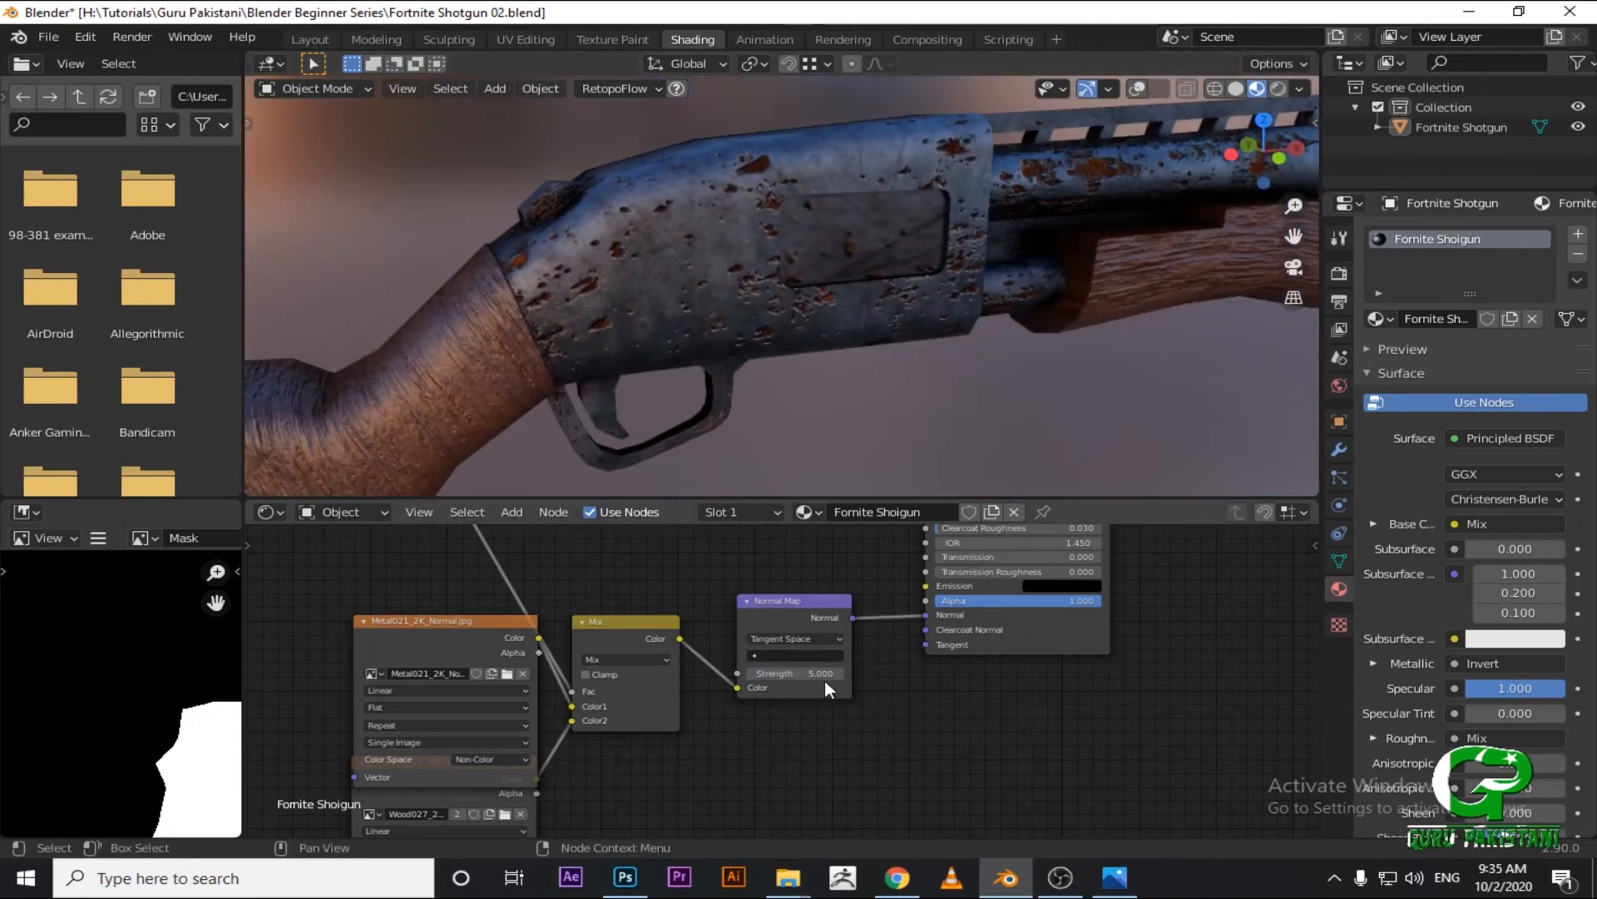
middle_drag(749, 466, 870, 416)
click(795, 673)
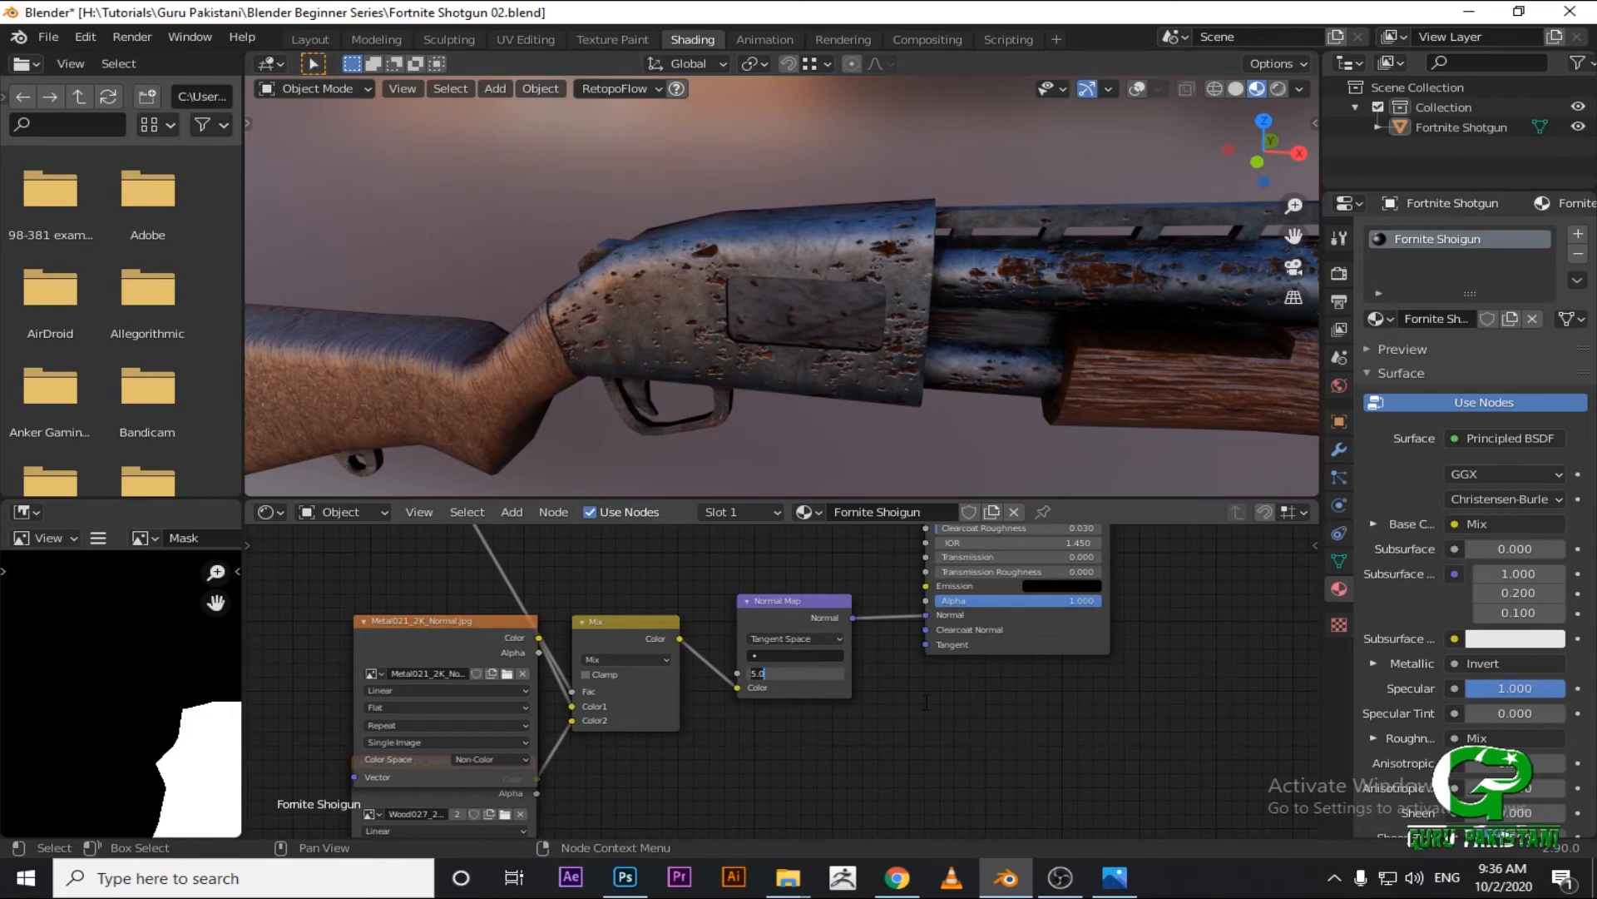
text(1)
key(Return)
middle_drag(819, 373, 769, 388)
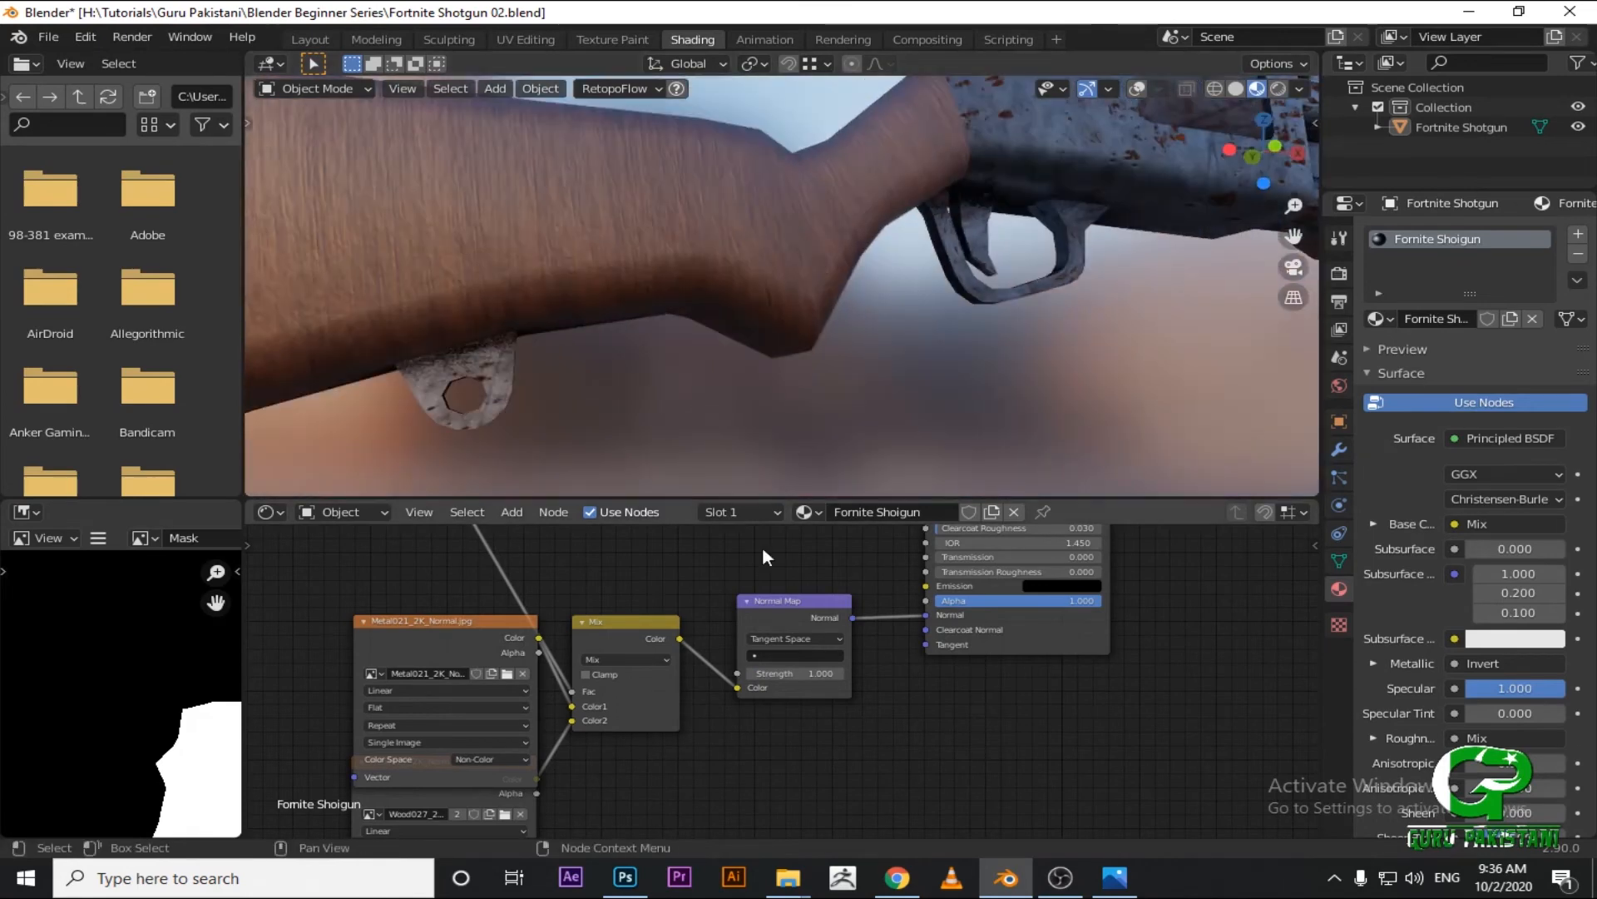
Lower the Principled BSDF's Specular to 0.609 and check the shine on the shotgun.
middle_drag(957, 537, 787, 713)
scroll(801, 677, up, 2)
scroll(787, 712, up, 2)
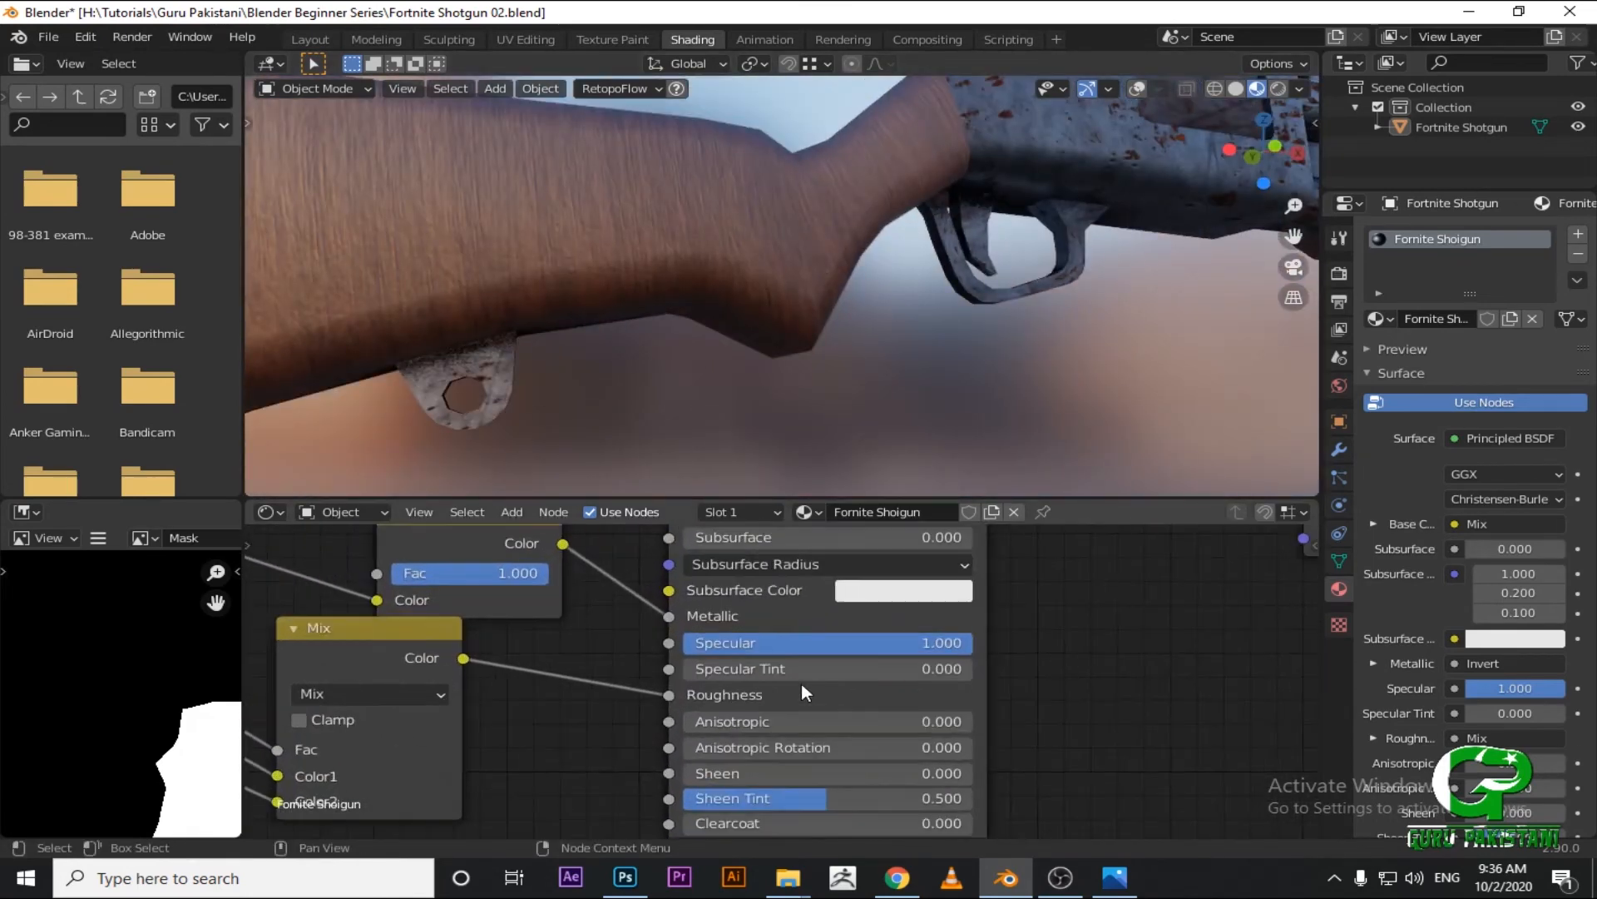
drag(904, 635, 791, 636)
middle_drag(911, 341, 957, 289)
scroll(904, 360, down, 2)
scroll(924, 304, up, 2)
scroll(962, 309, up, 2)
scroll(962, 321, down, 3)
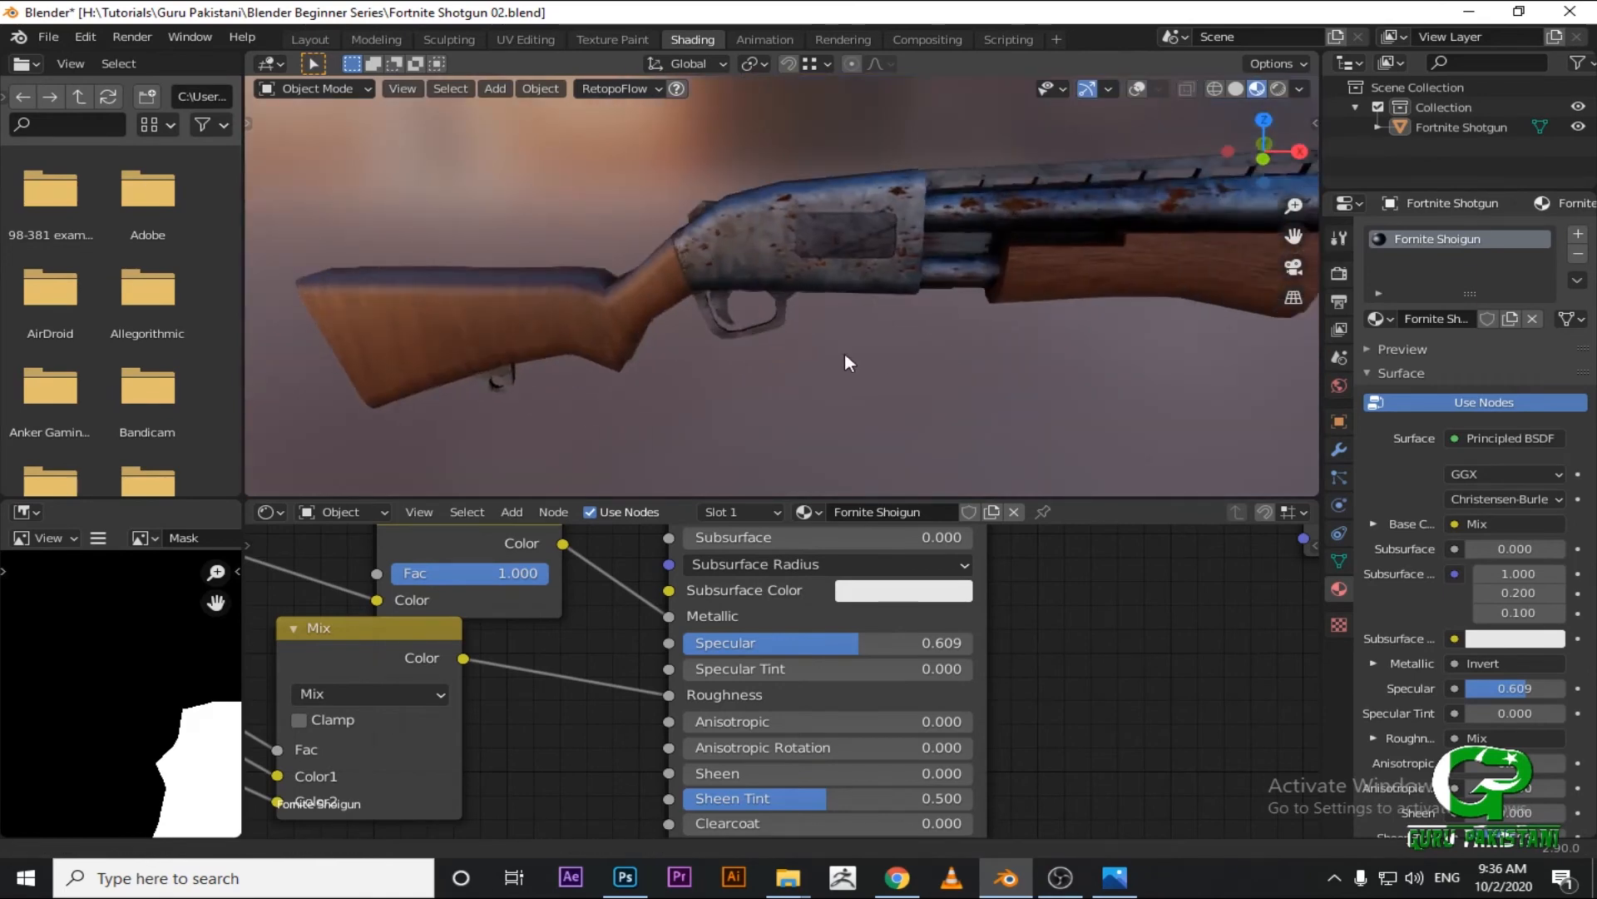
click(1060, 878)
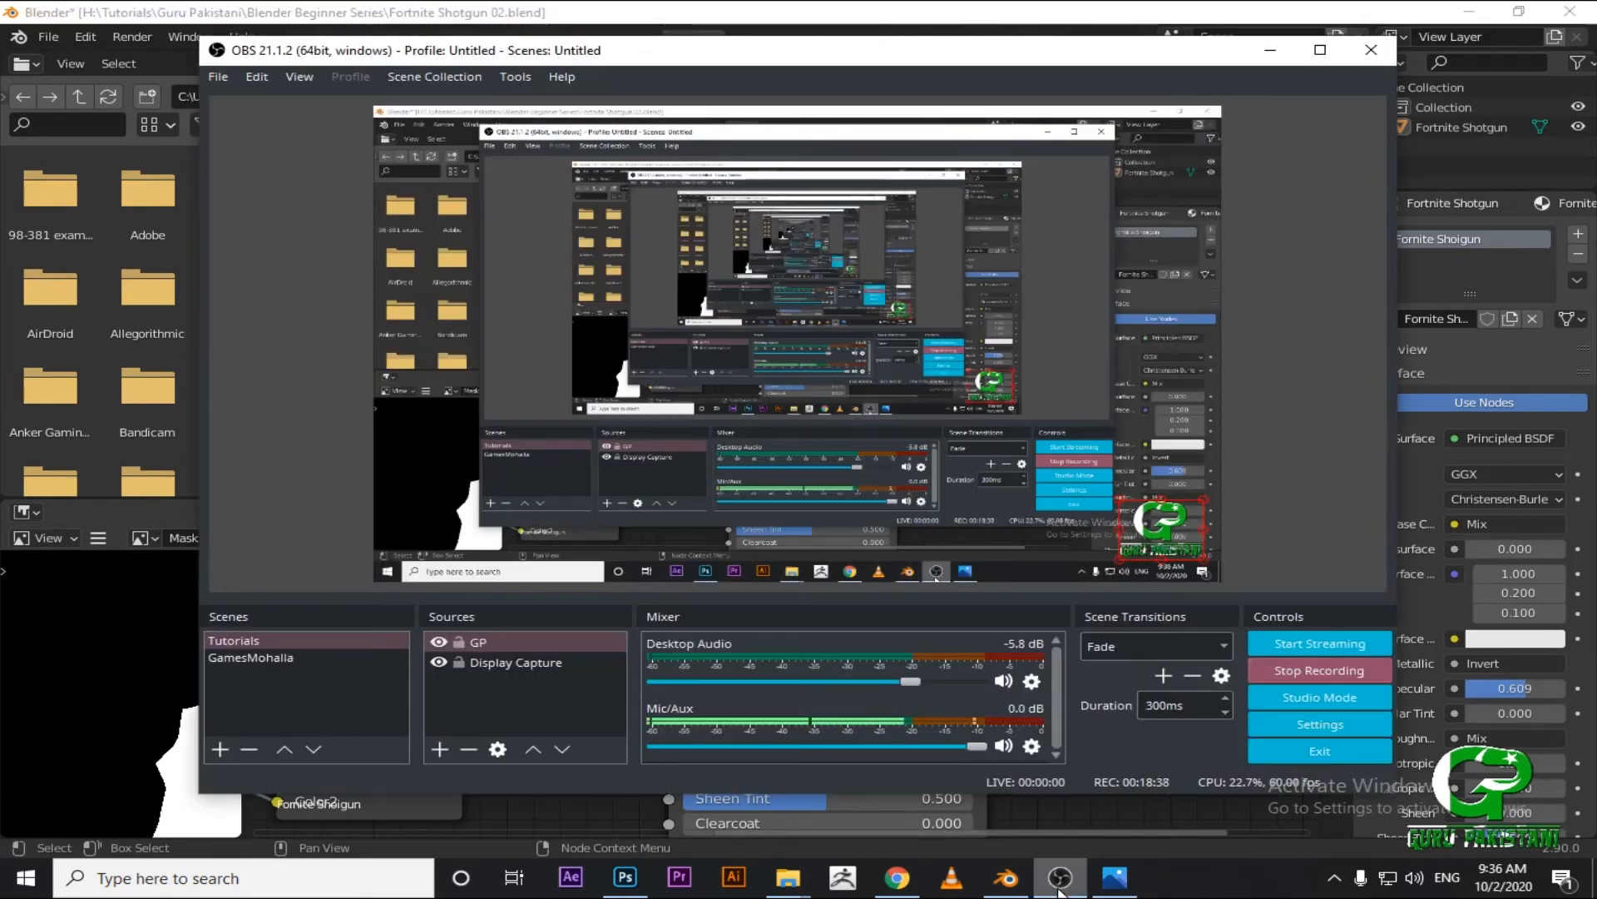
click(1060, 878)
scroll(891, 368, up, 4)
shift+middle_drag(891, 368, 904, 342)
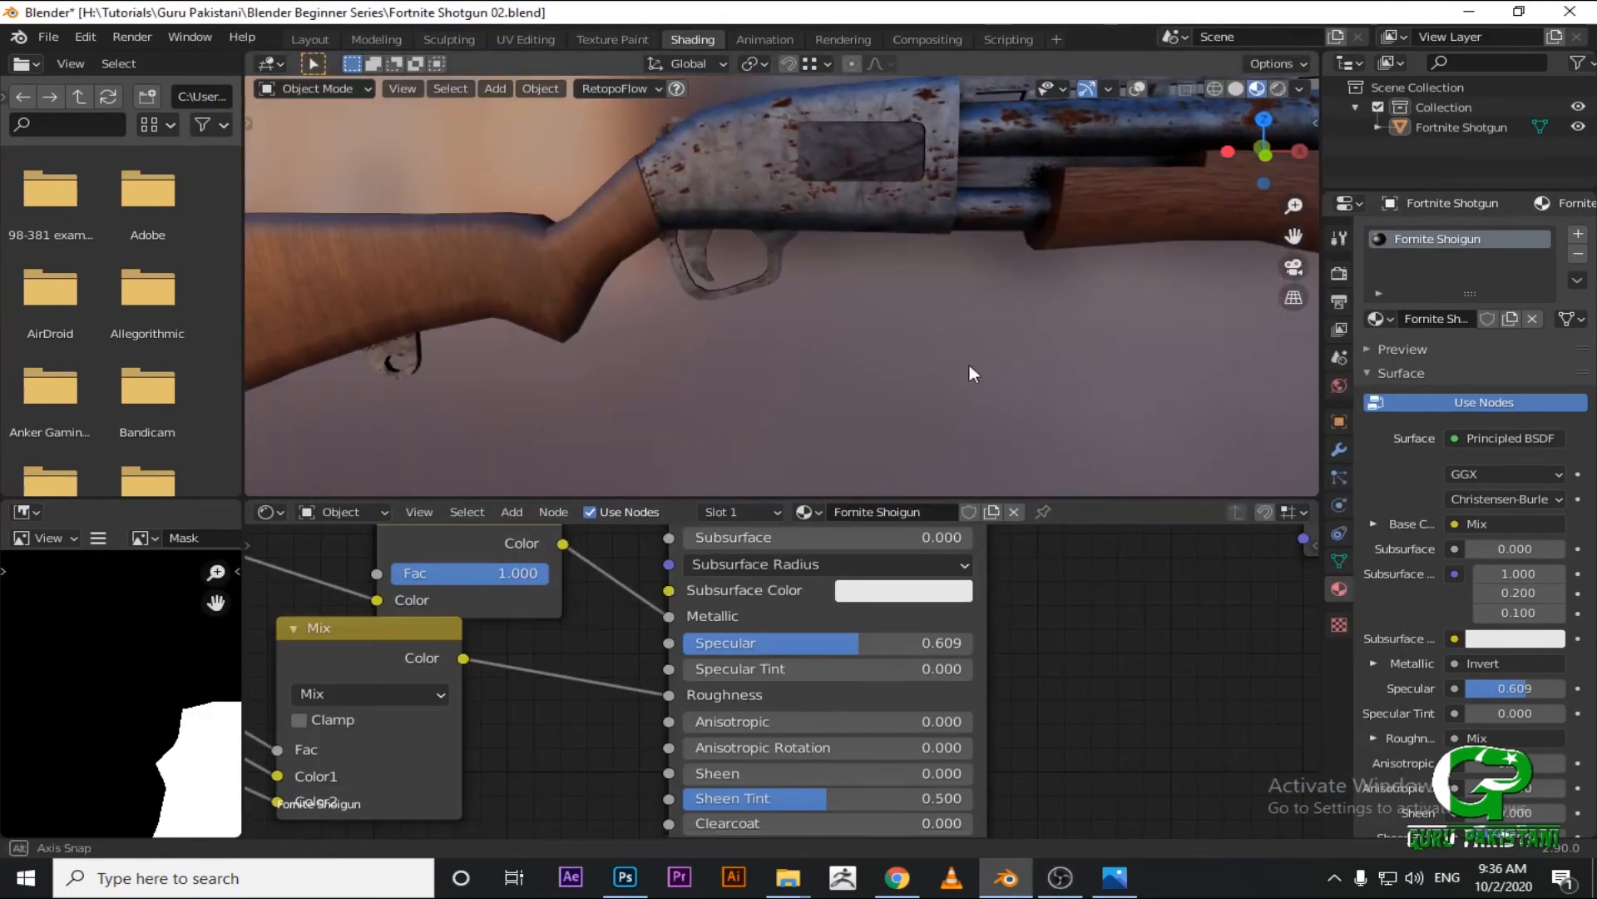
Review the node network from the Principled BSDF down to the normal map branch and back up to the Mask texture.
scroll(508, 745, down, 3)
middle_drag(532, 732, 796, 582)
scroll(845, 672, down, 3)
scroll(845, 674, down, 2)
scroll(807, 742, up, 2)
scroll(783, 653, down, 3)
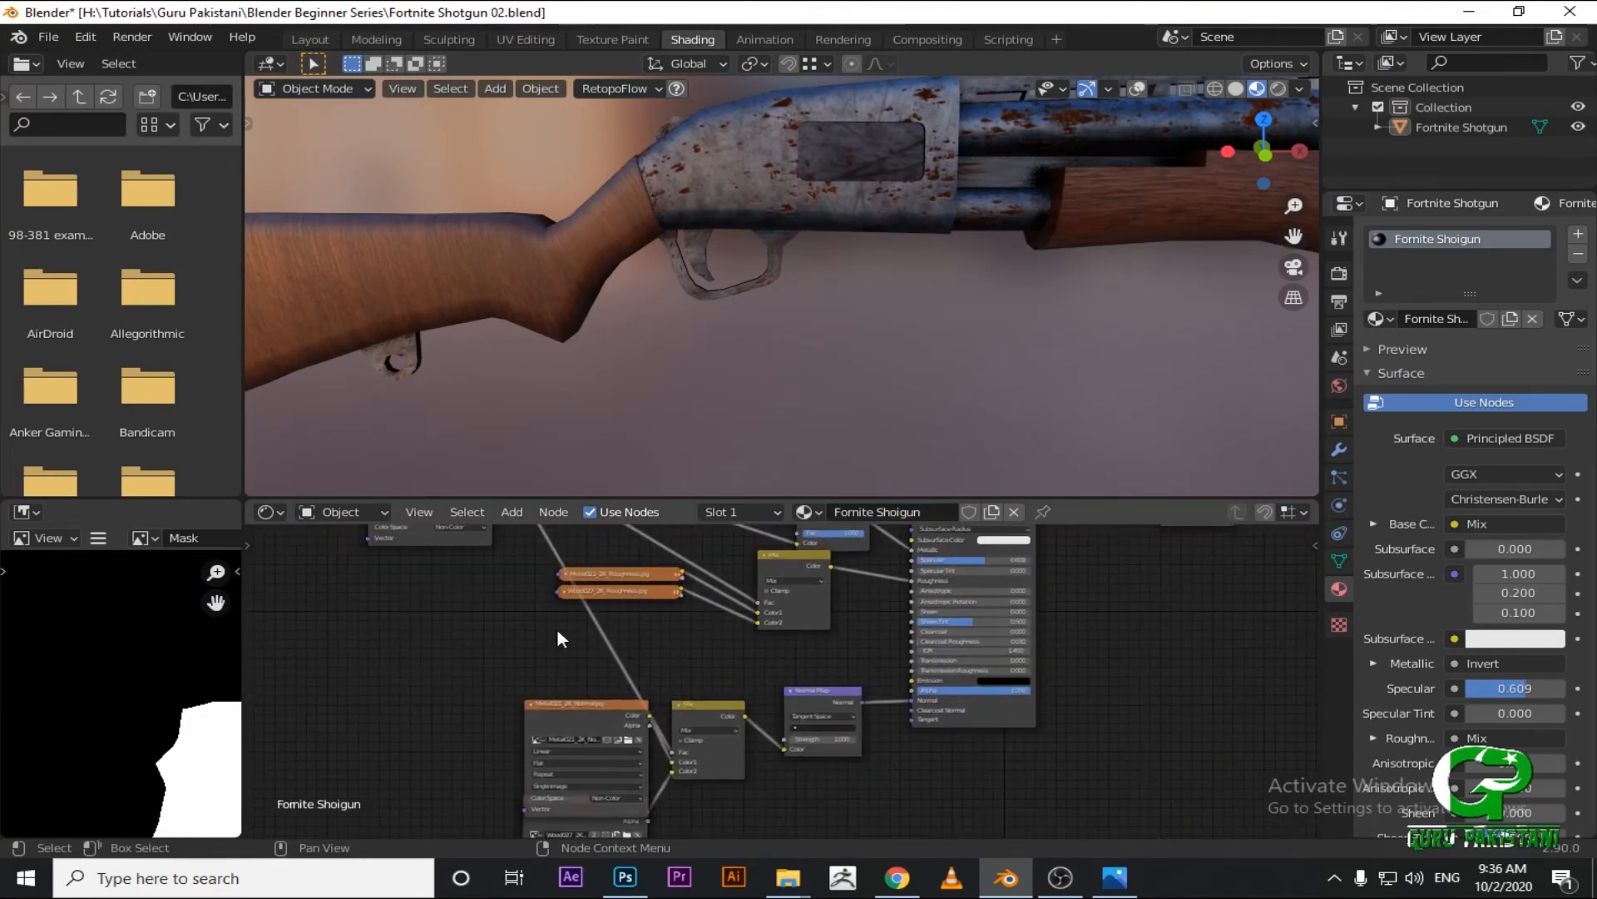
middle_drag(588, 729, 645, 688)
middle_drag(622, 781, 678, 706)
scroll(678, 705, down, 2)
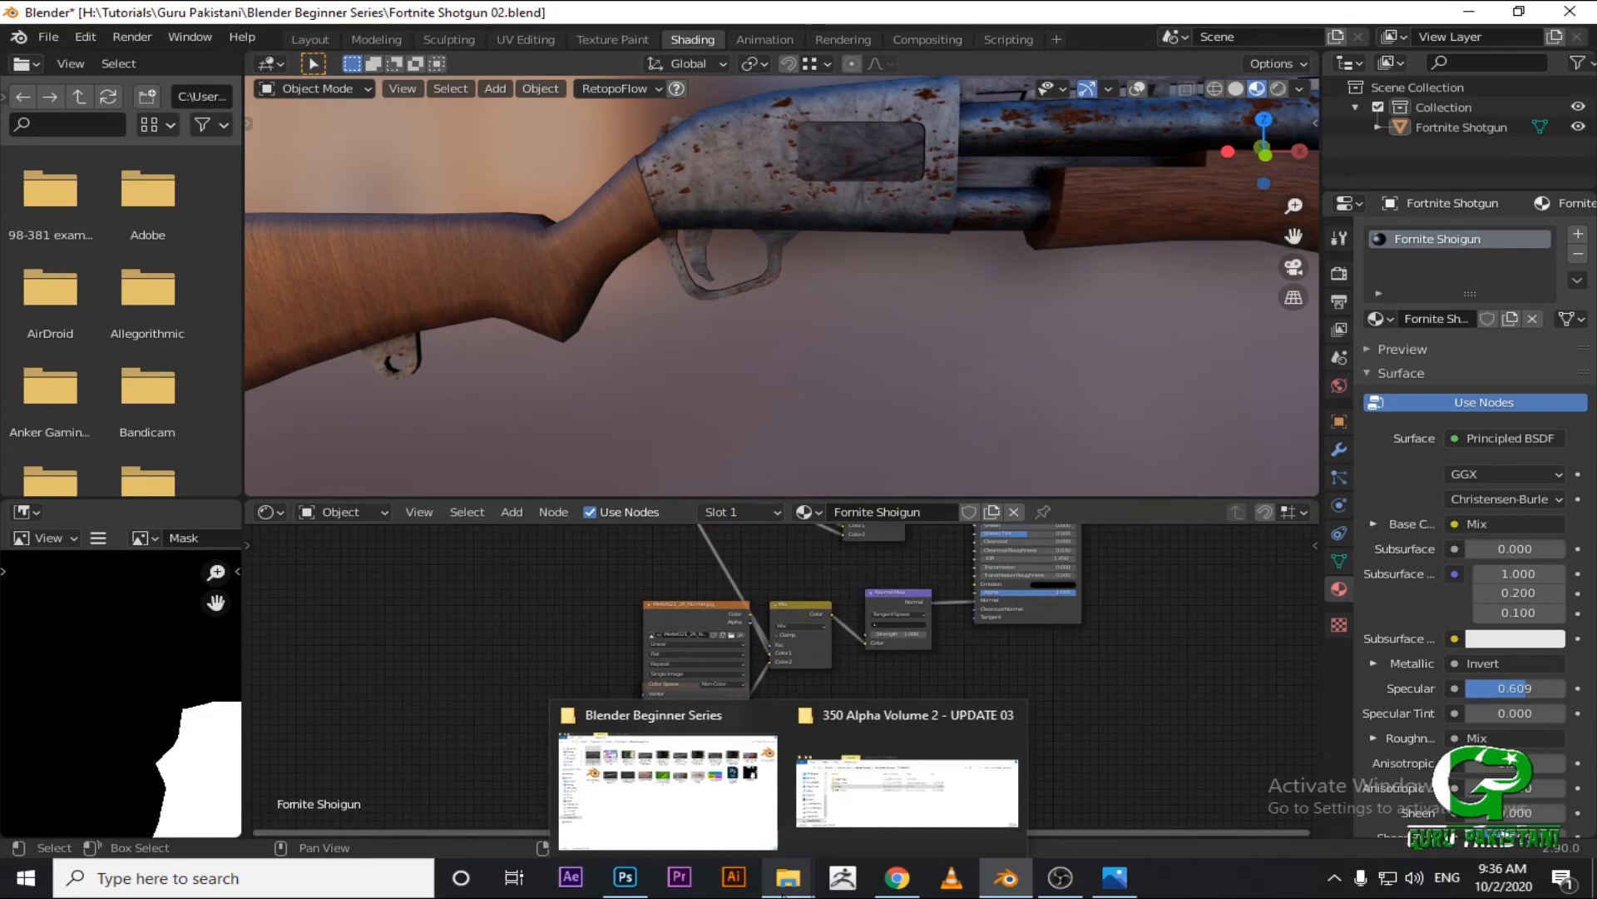
middle_drag(742, 560, 721, 730)
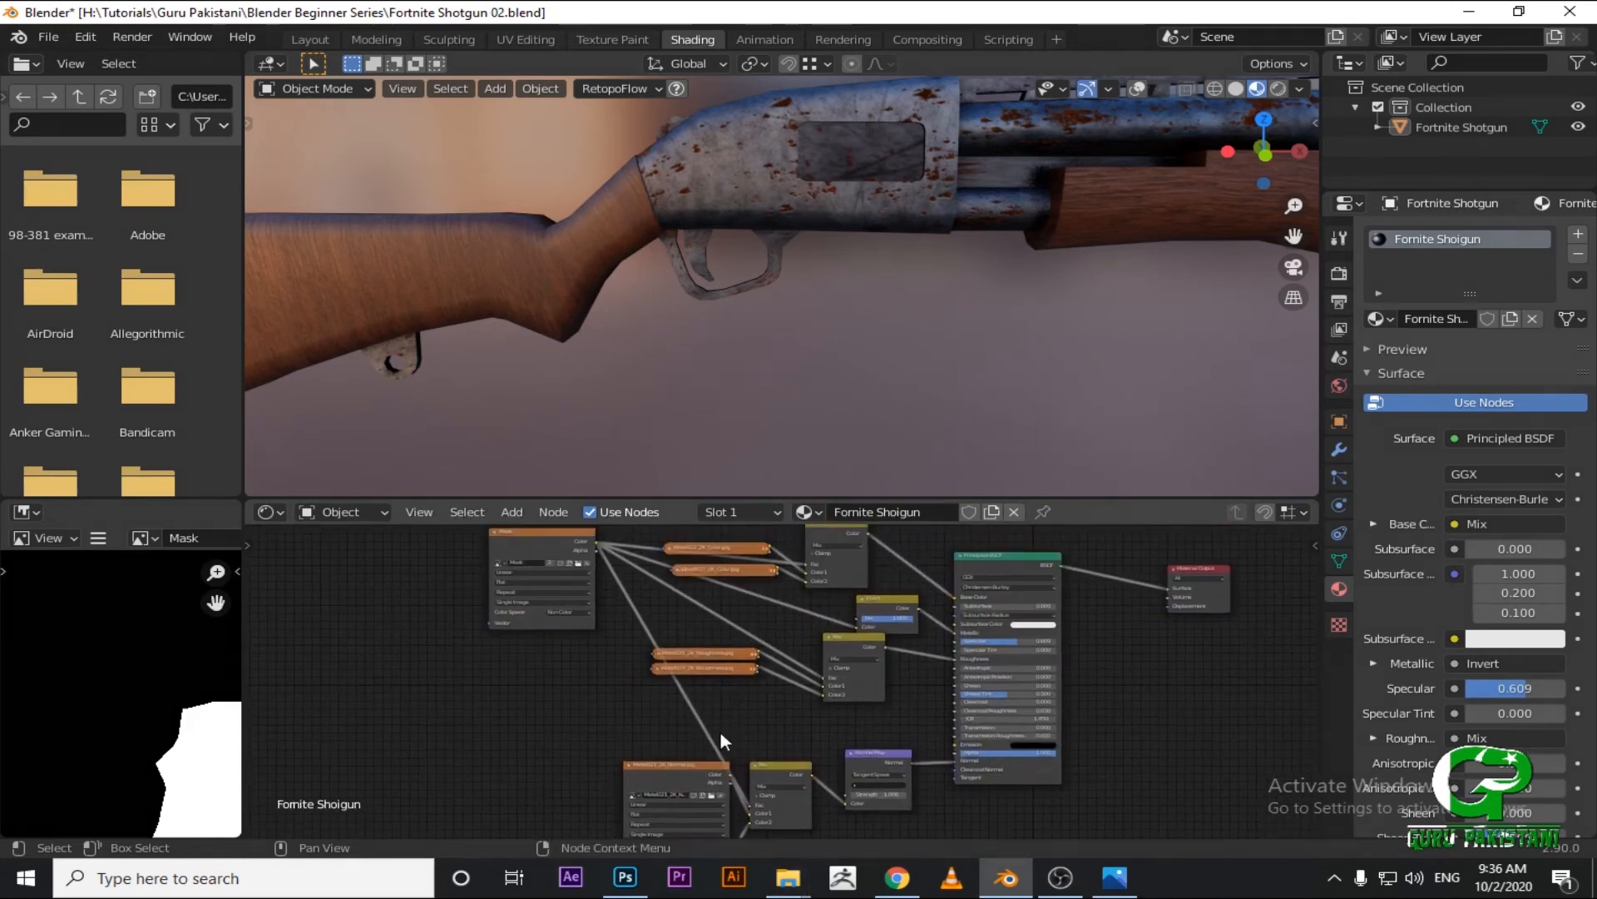
middle_drag(763, 652, 737, 767)
Examine the Mask texture node and how it and the two color textures link to the color Mix node.
scroll(772, 703, up, 4)
middle_drag(772, 703, 934, 653)
scroll(787, 657, up, 2)
scroll(787, 657, up, 1)
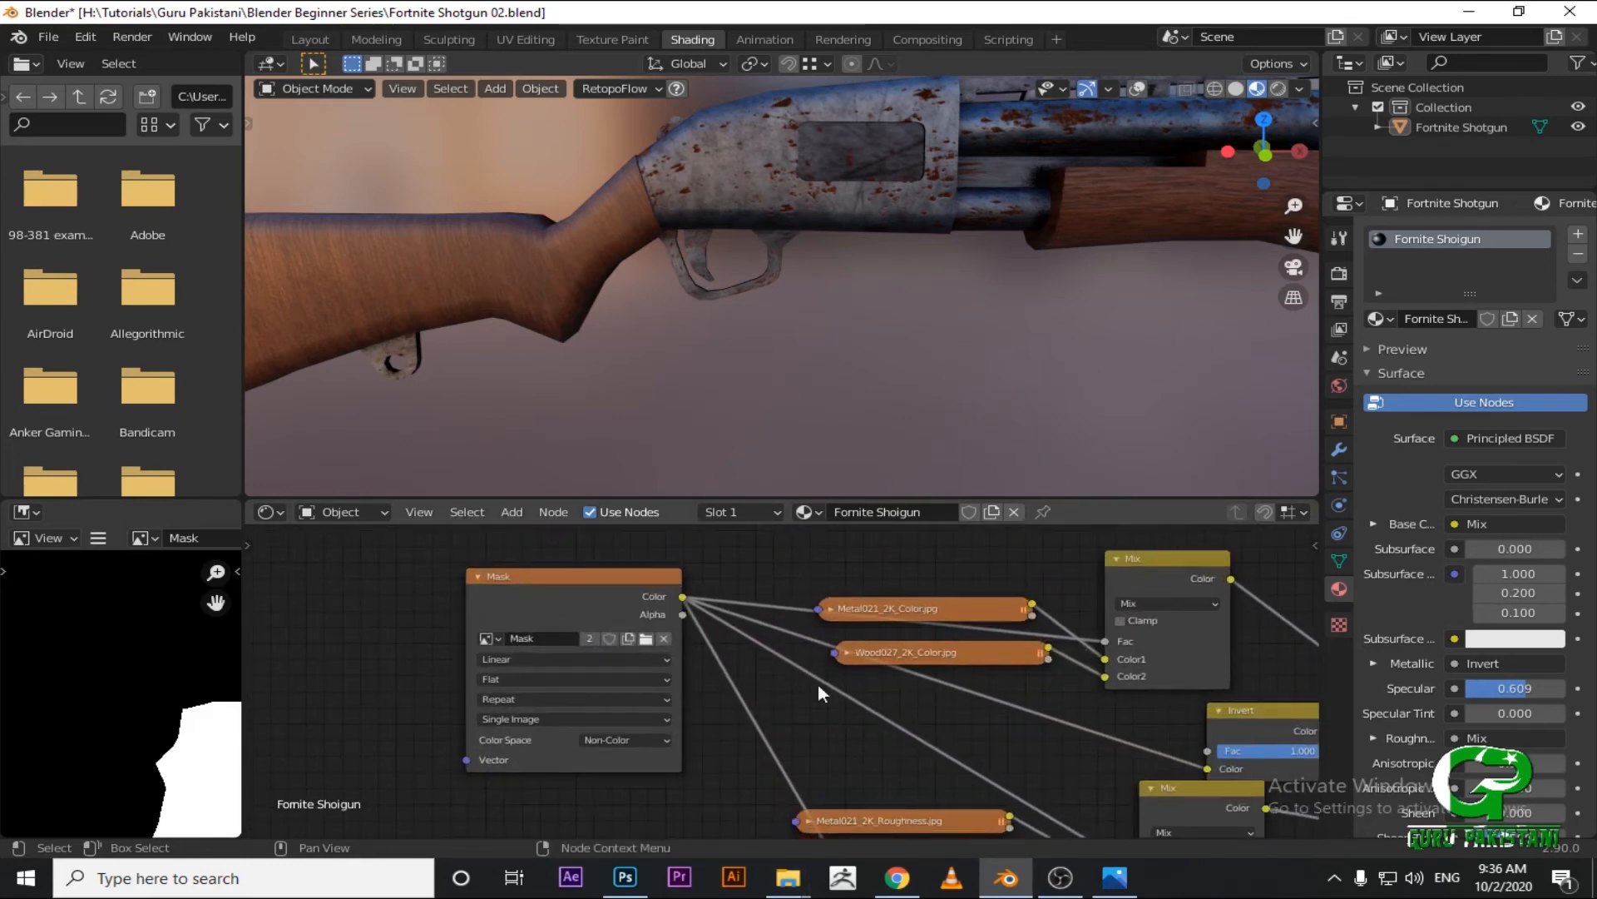
scroll(691, 321, down, 4)
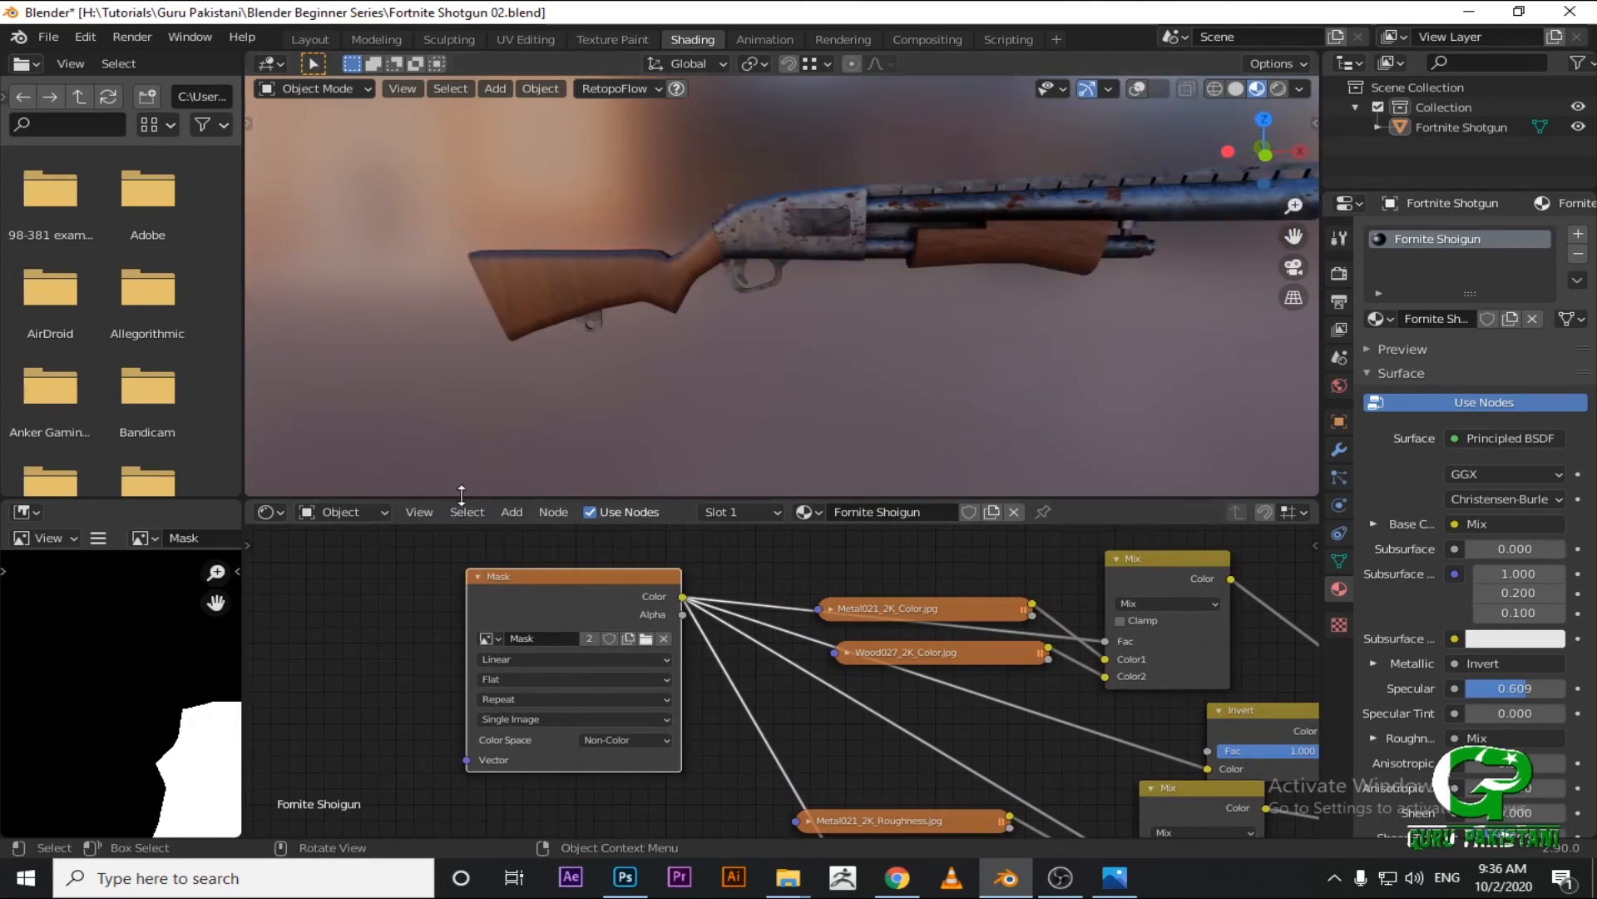
scroll(555, 712, up, 2)
middle_drag(556, 713, 475, 726)
scroll(992, 620, up, 1)
middle_drag(992, 620, 777, 631)
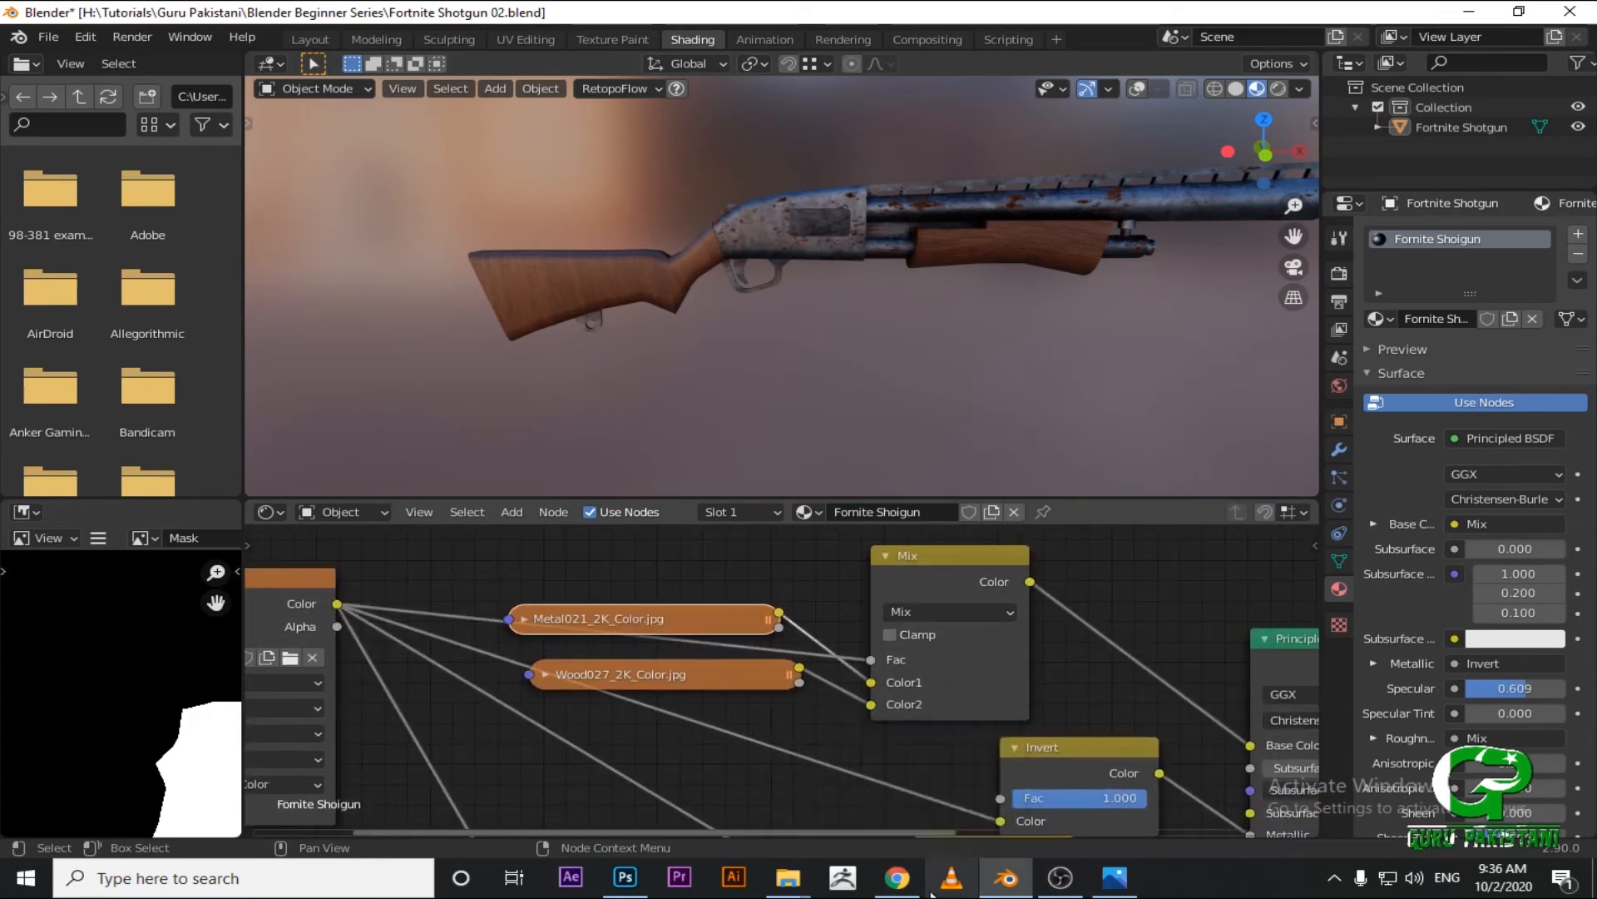
click(856, 836)
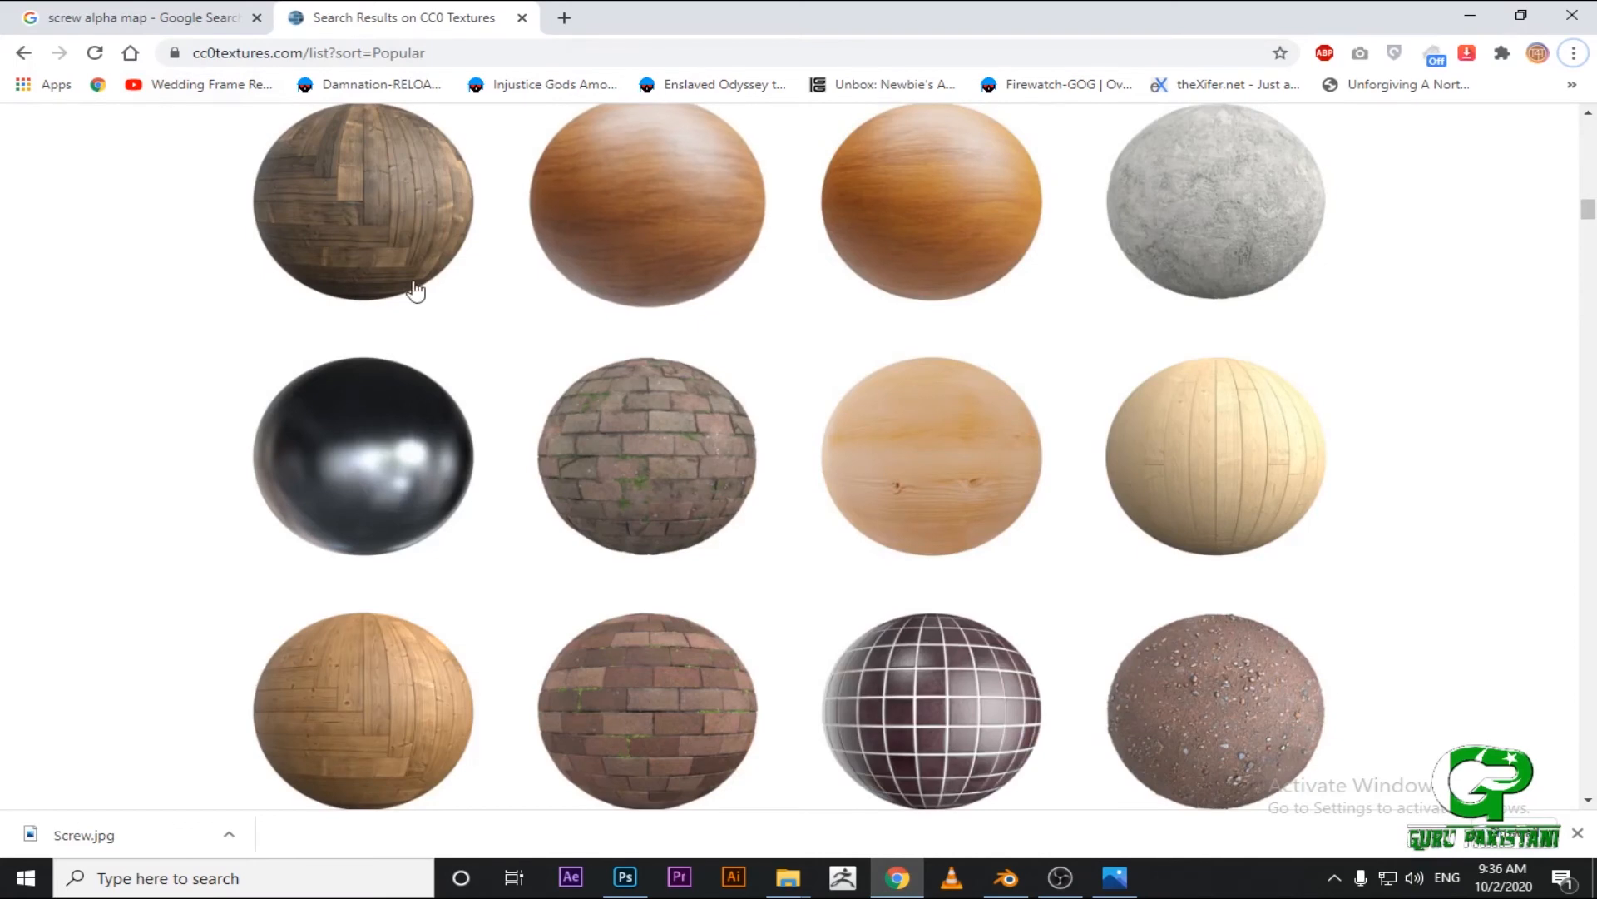
key(alt+Tab)
scroll(579, 600, up, 1)
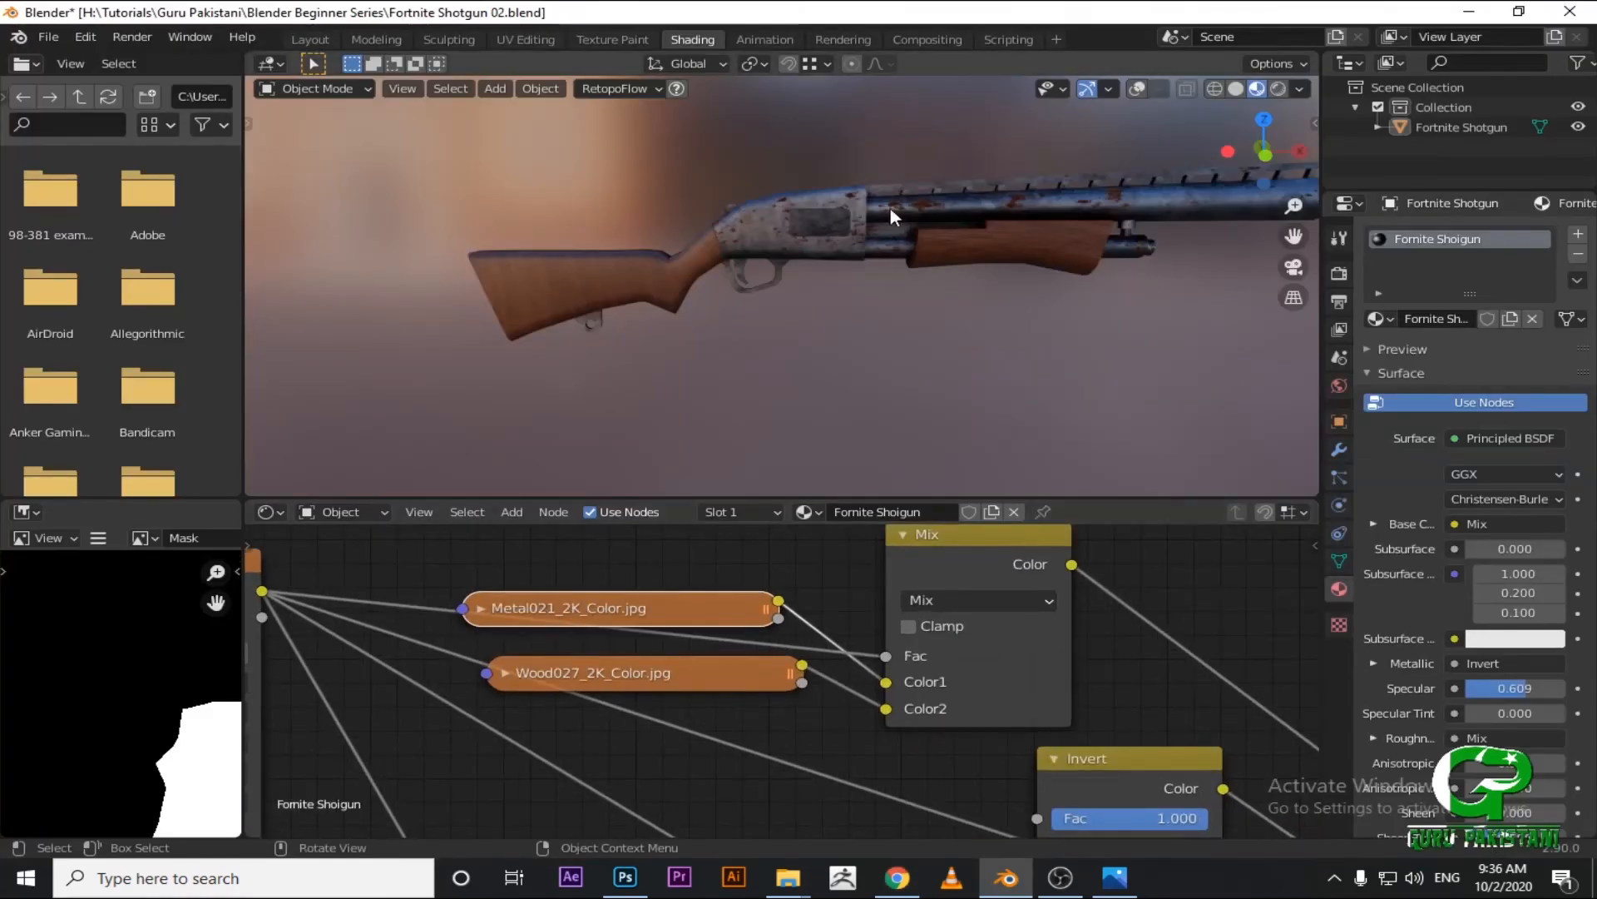
click(668, 666)
mouse_move(784, 883)
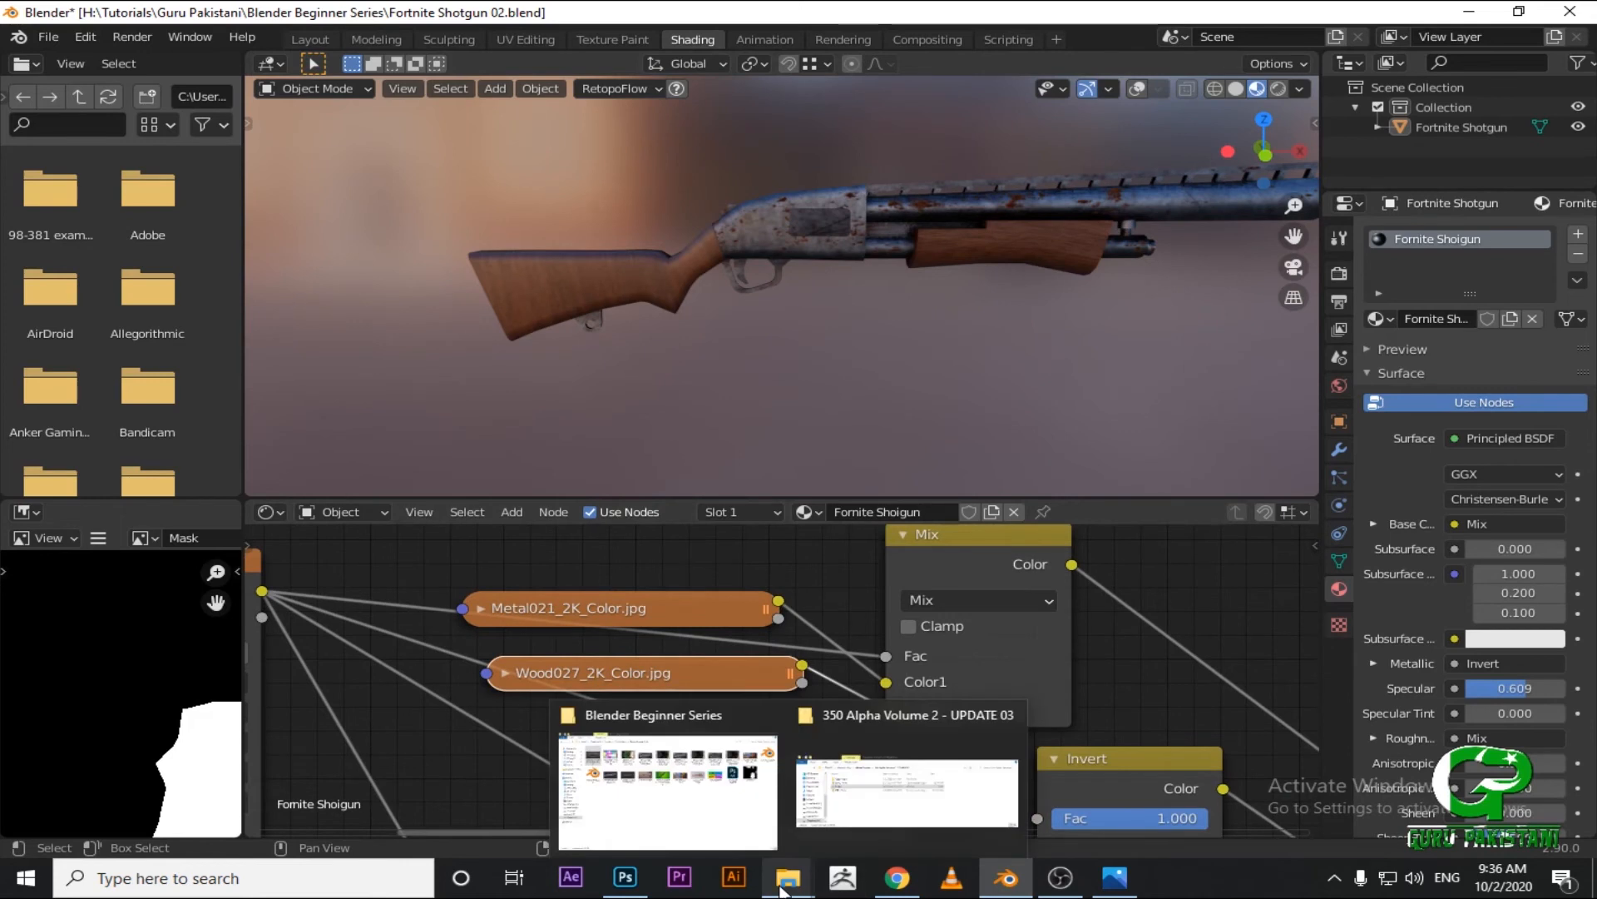
right_click(785, 883)
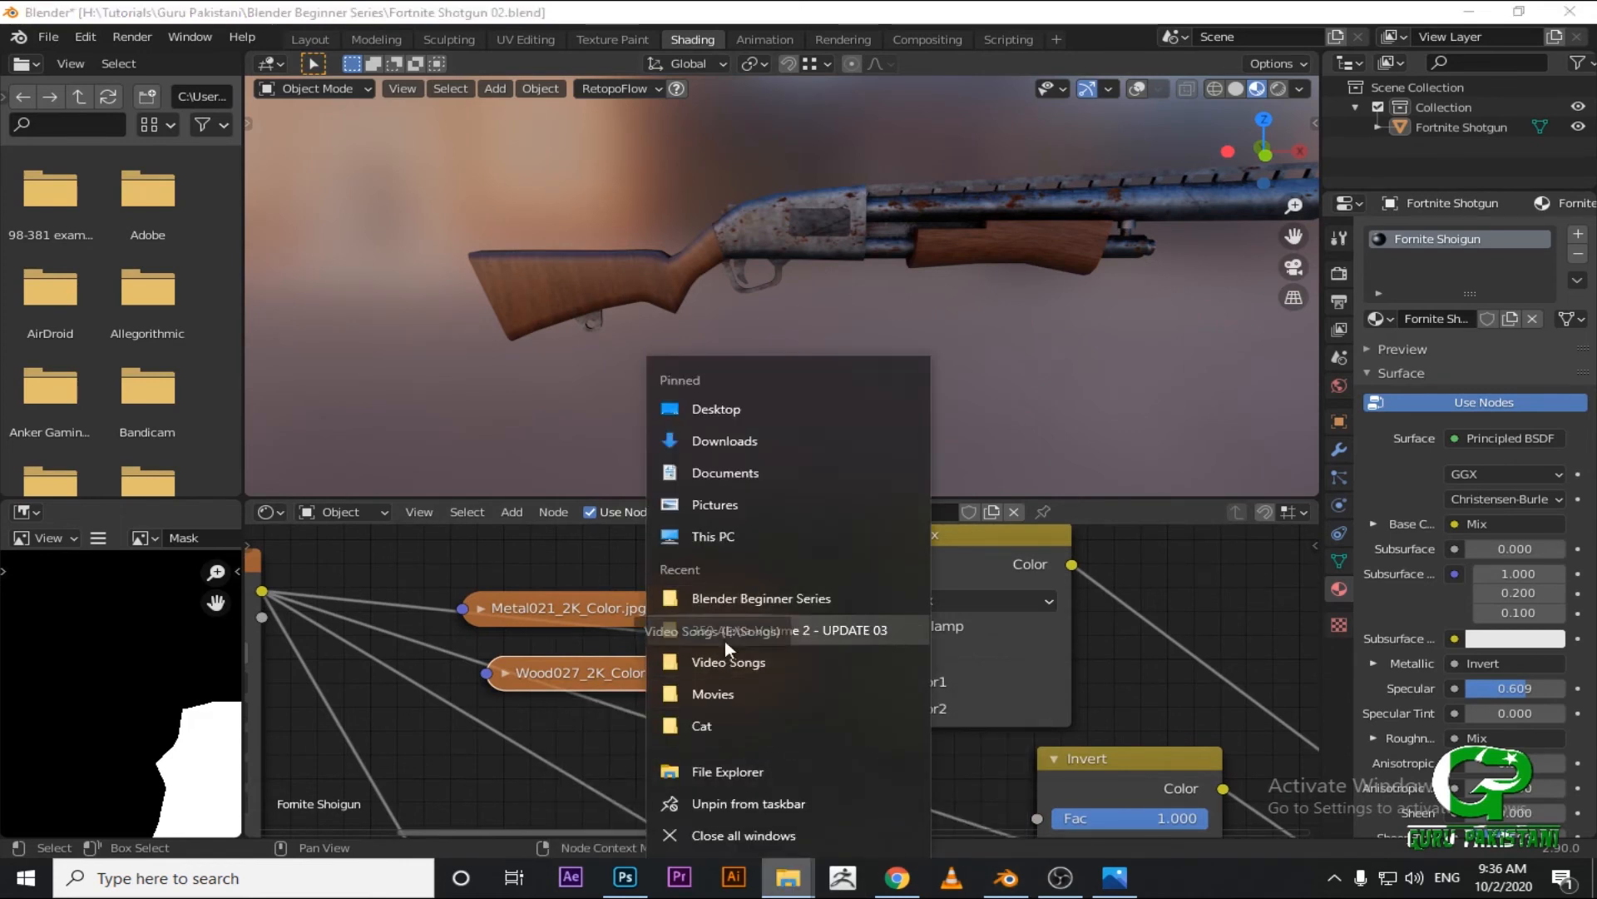
click(531, 621)
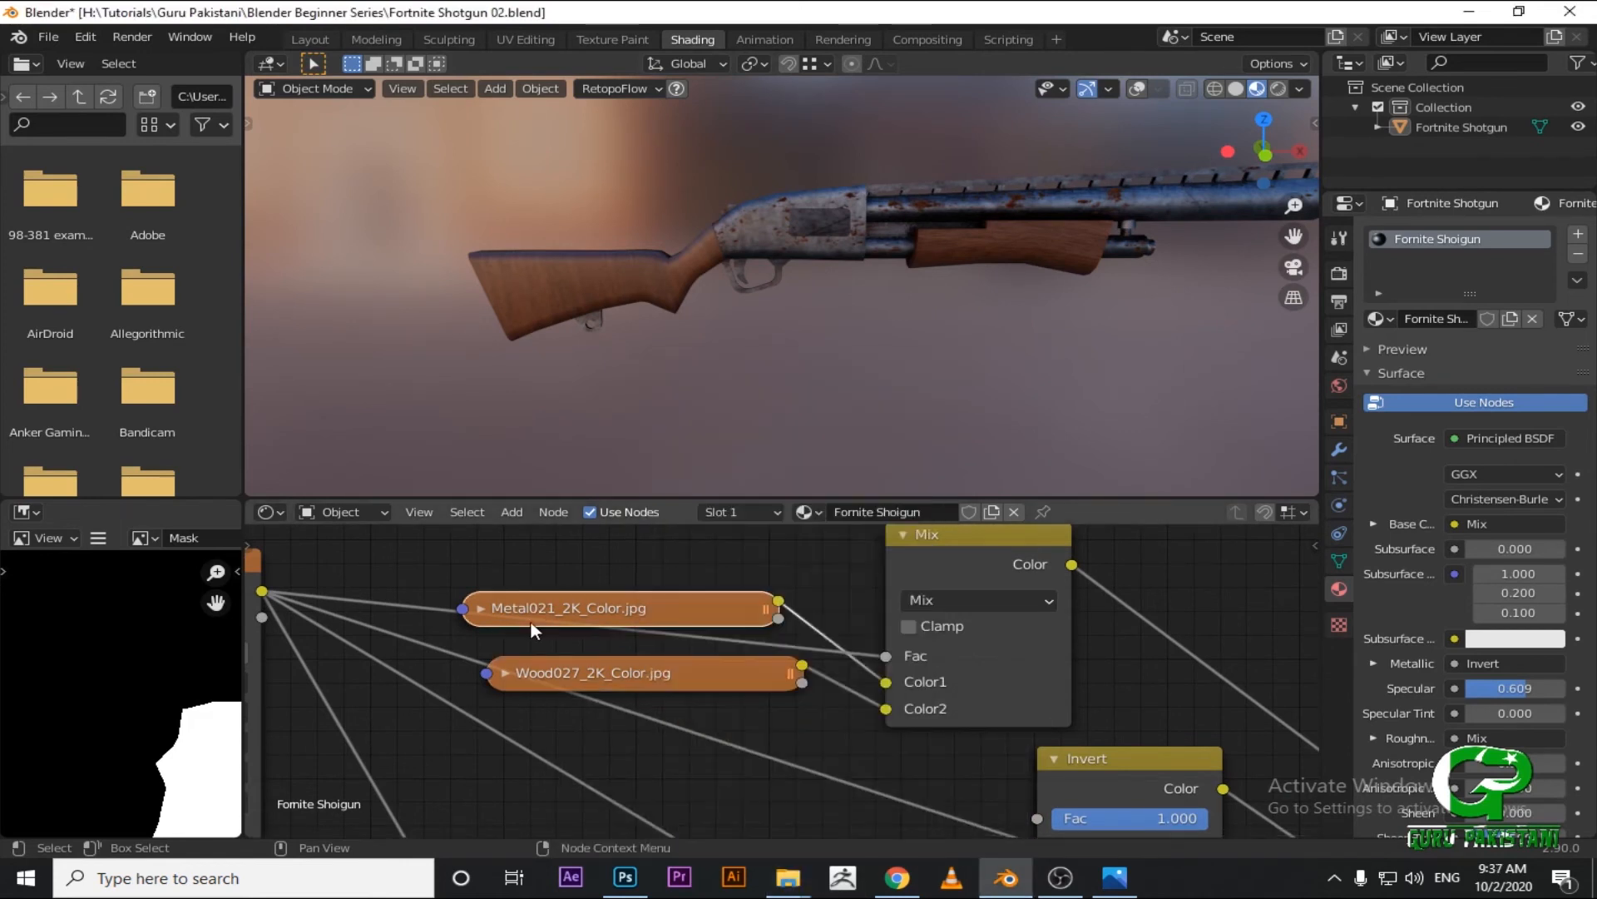
Expand the Metal021_2K_Color.jpg node and browse the texture maps in its Metal021_2K-JPG image folder.
click(486, 607)
click(727, 707)
click(600, 292)
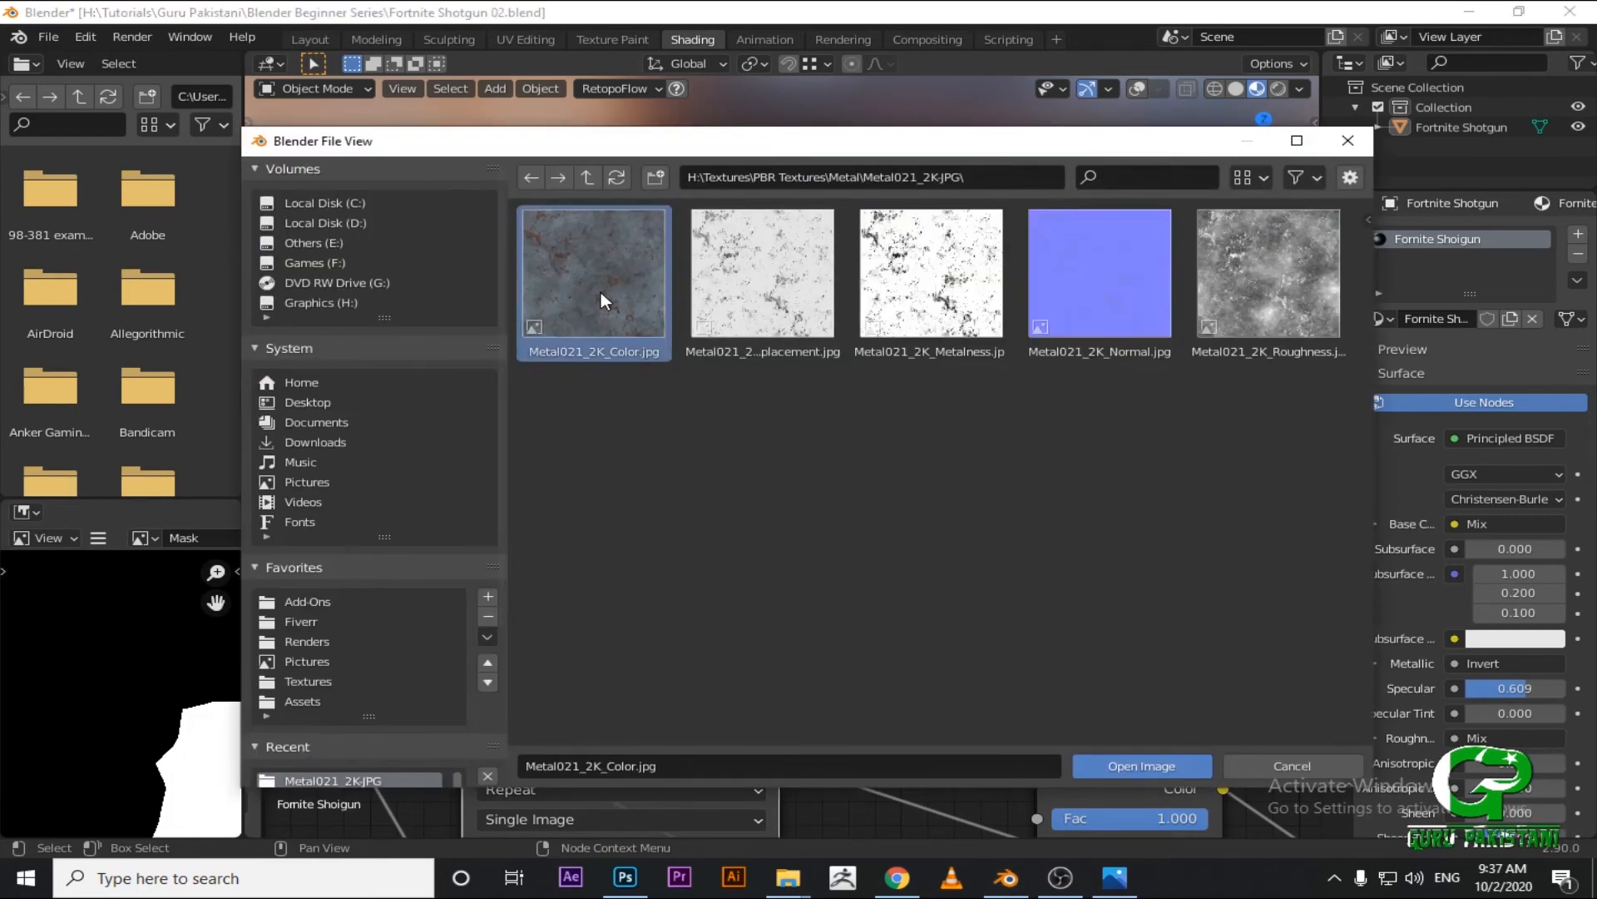
click(898, 879)
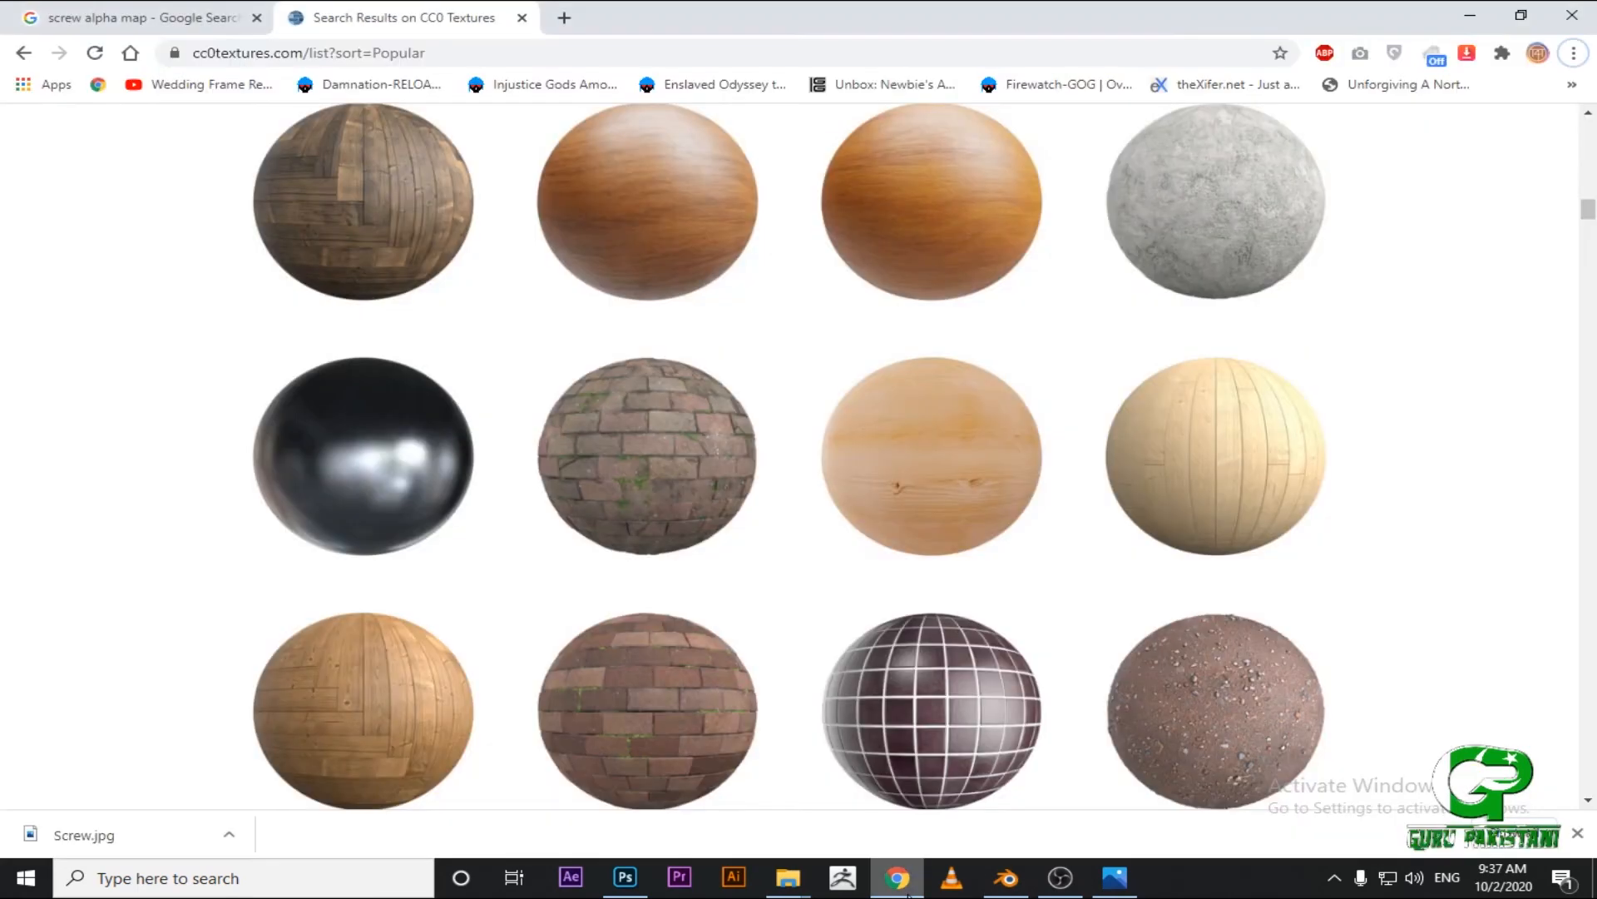
key(alt+Tab)
click(734, 297)
click(932, 274)
click(1211, 256)
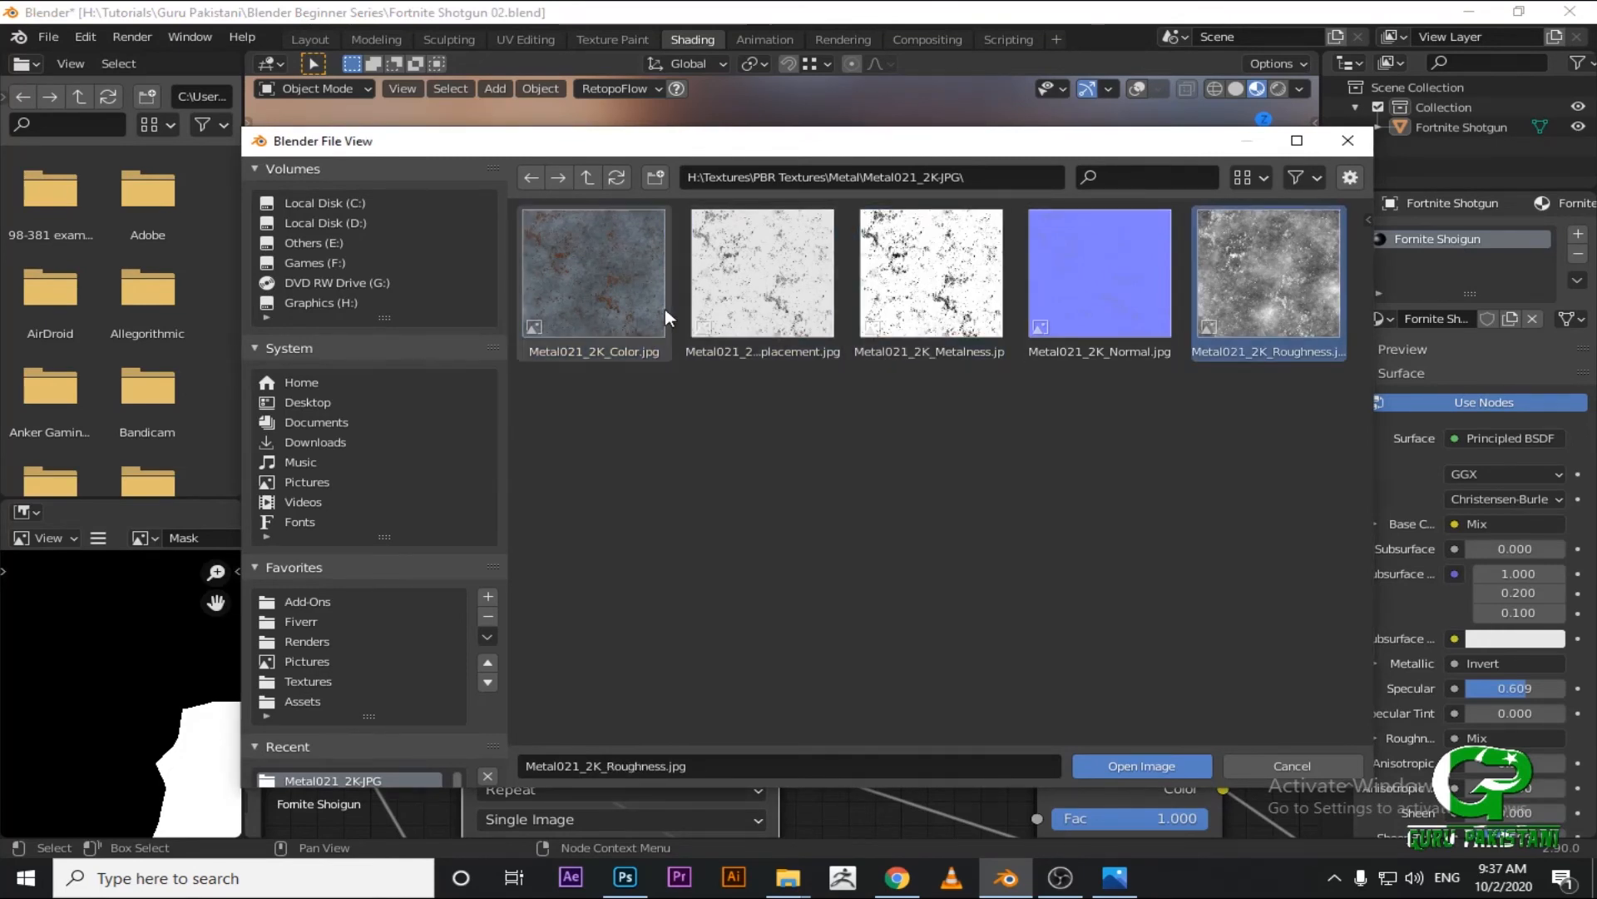
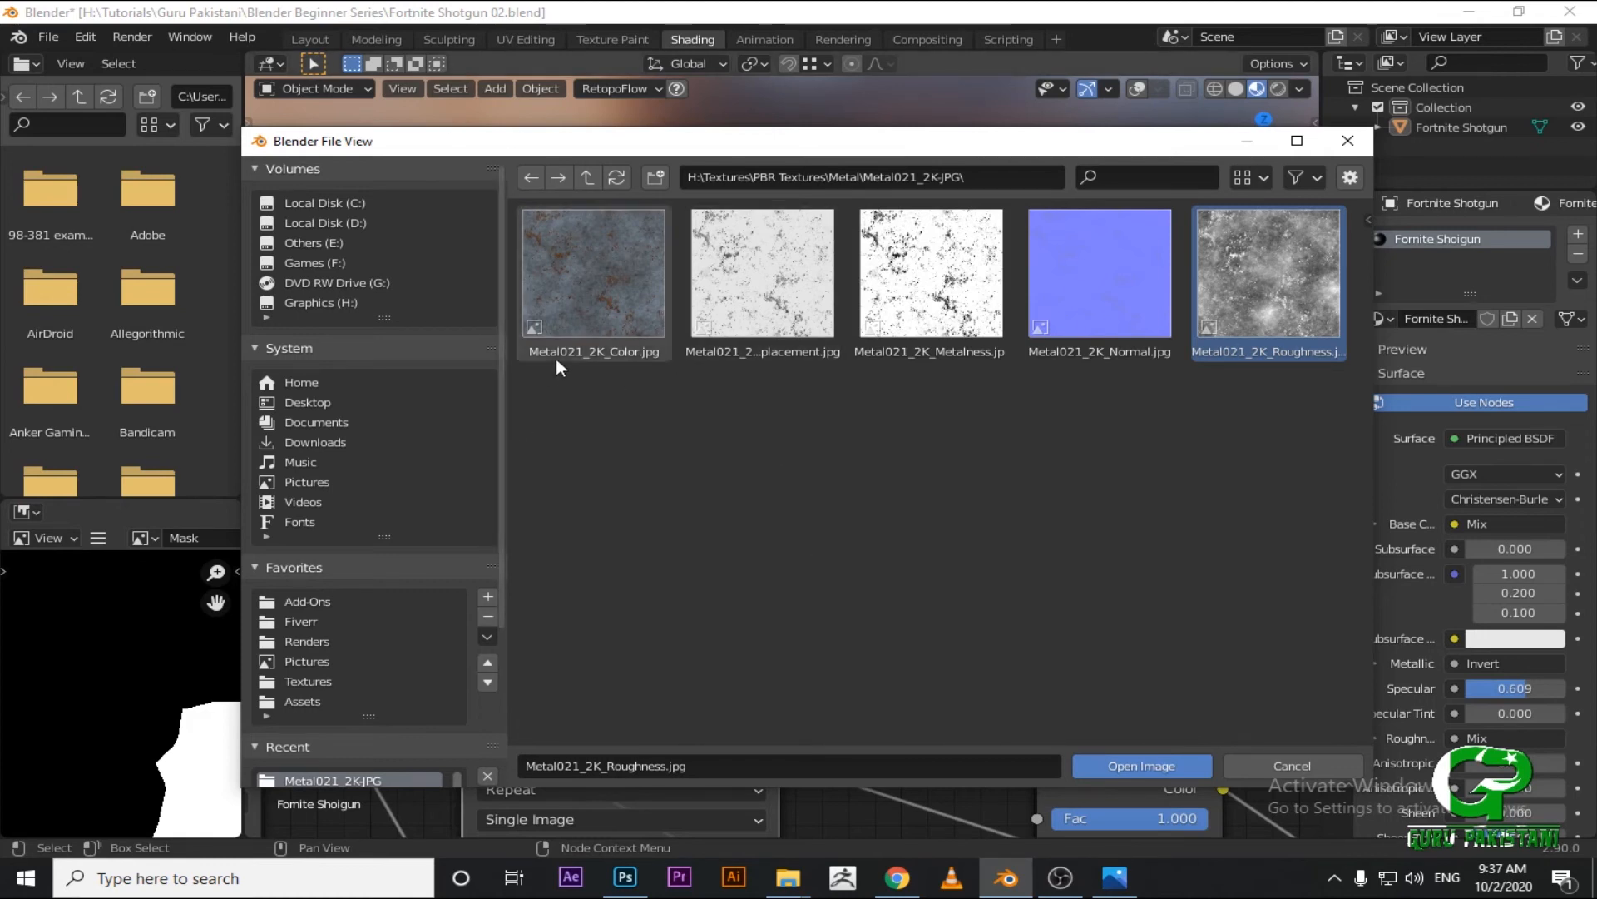
Compare the metal set's displacement, metalness, color, normal and roughness maps in the image browser.
click(750, 338)
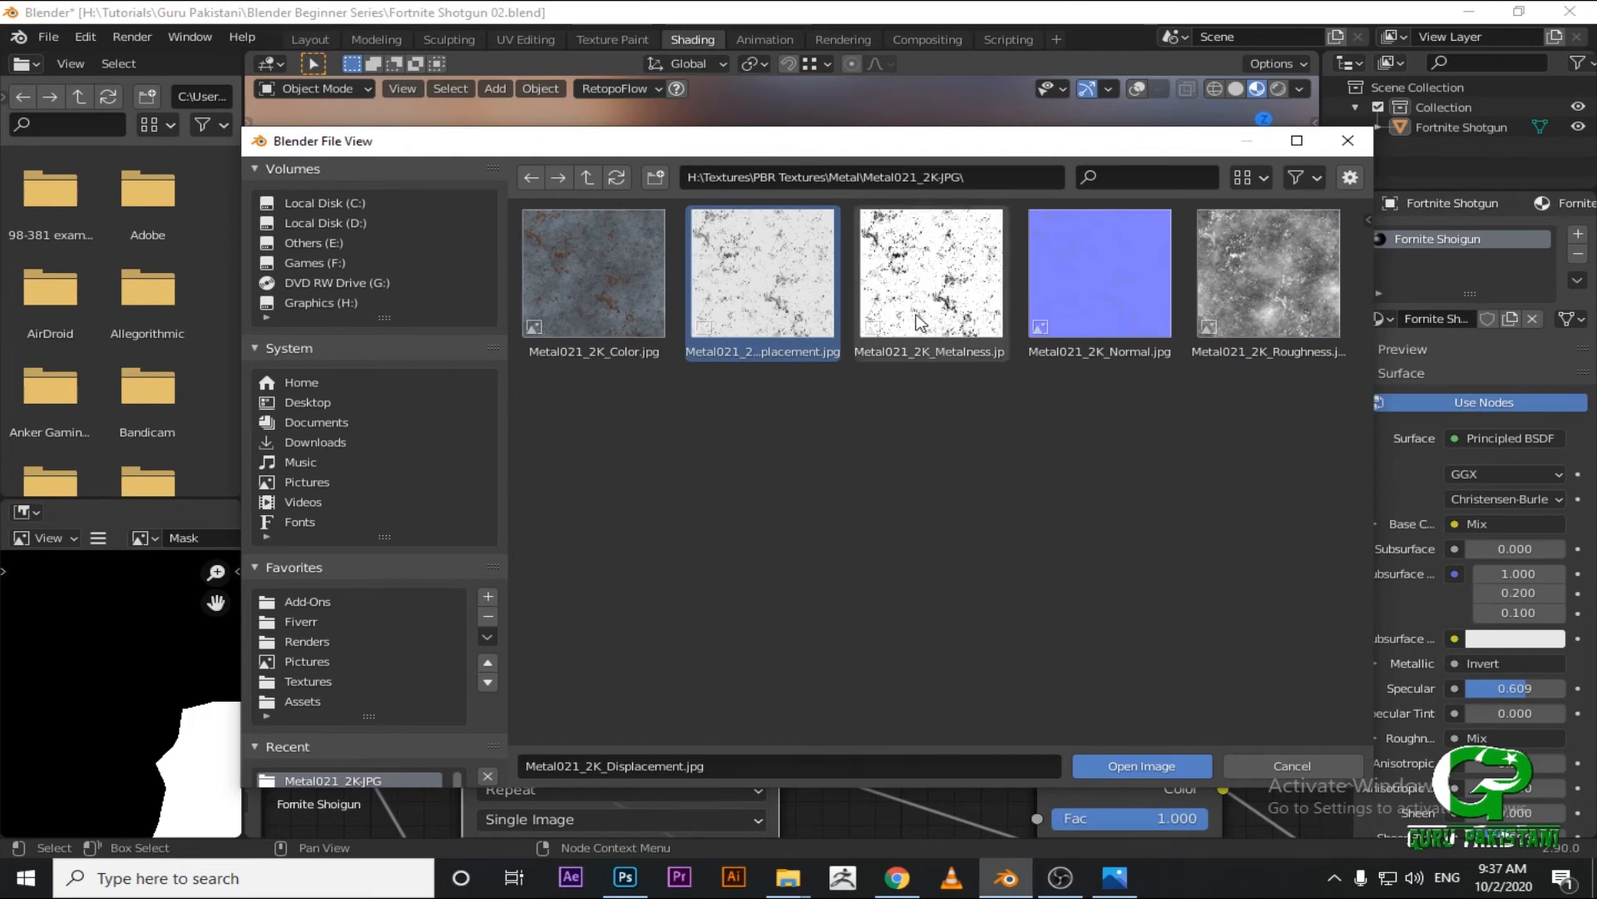
click(946, 271)
click(628, 276)
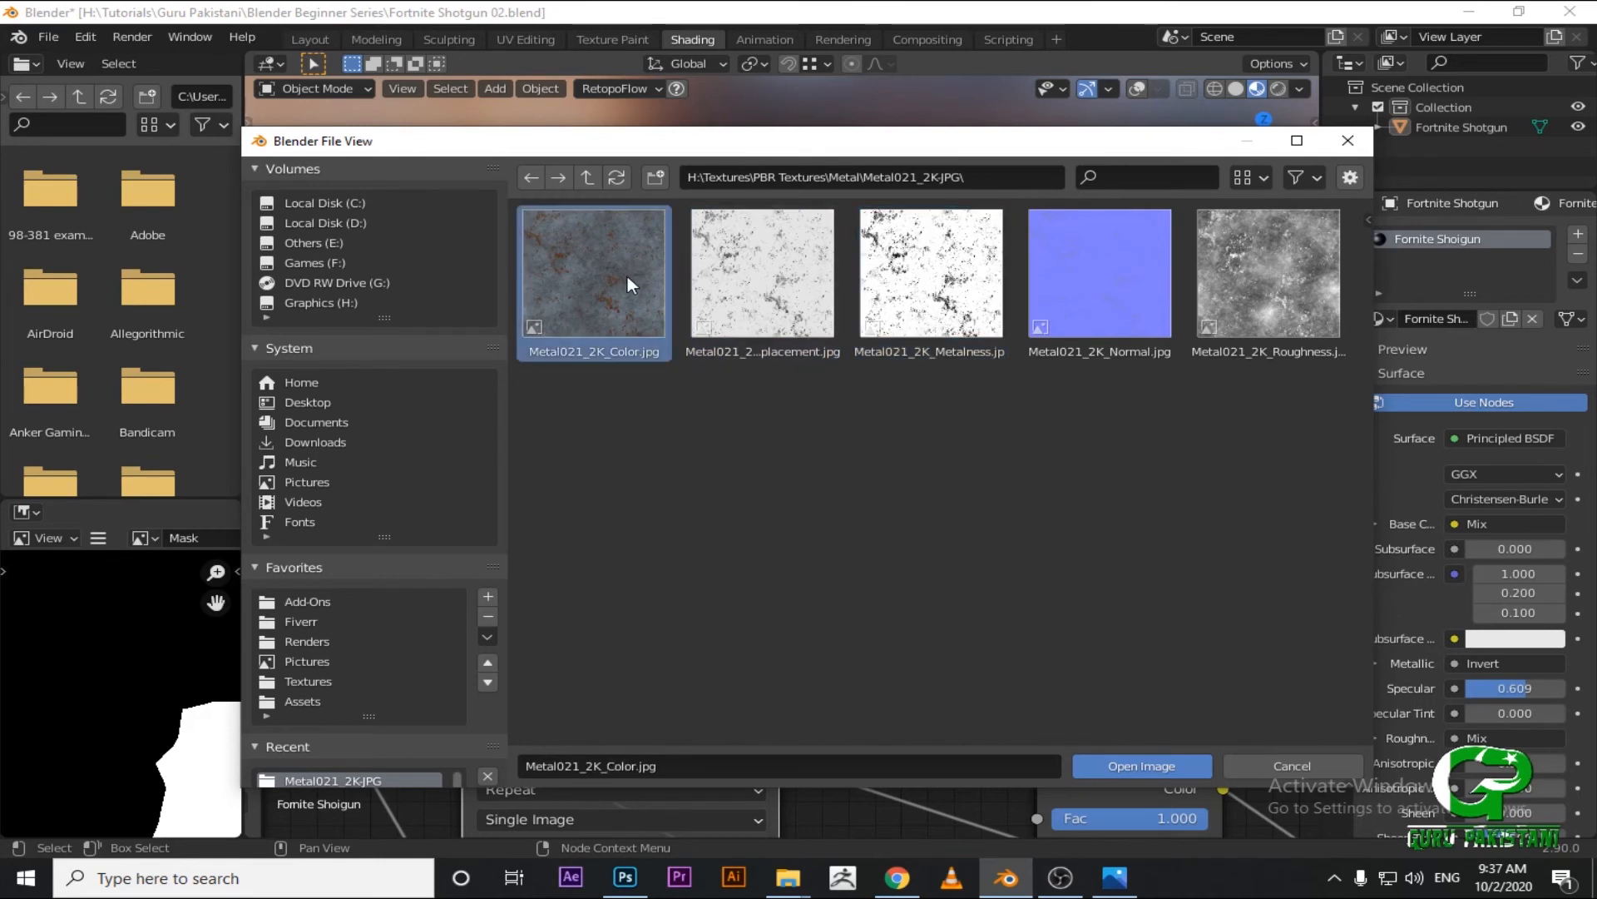
click(1147, 248)
click(1266, 275)
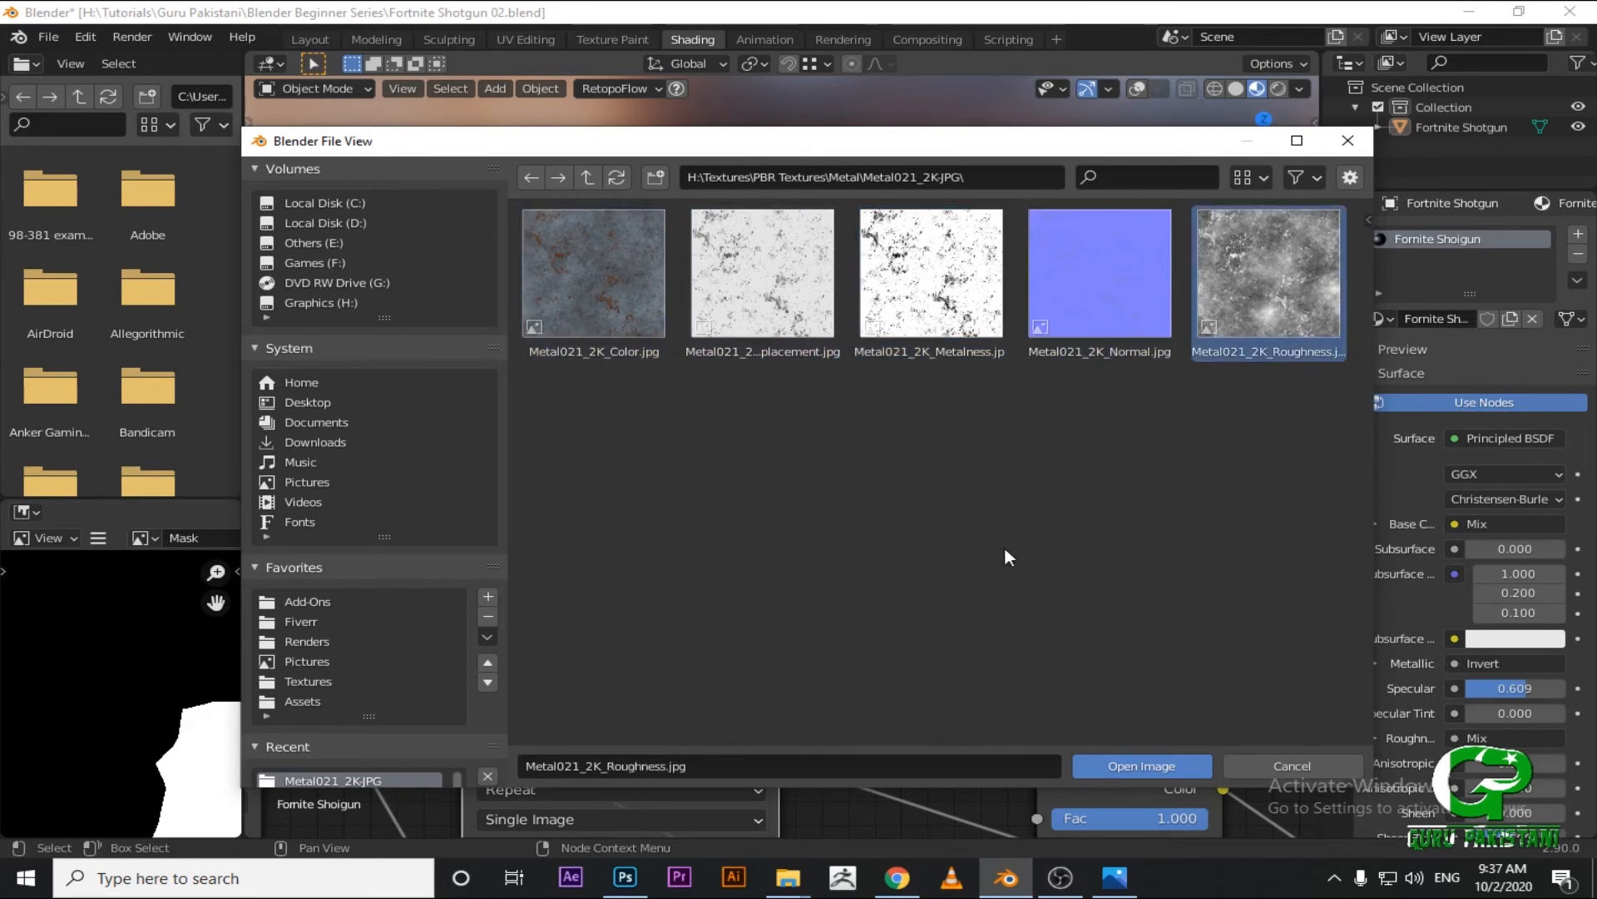
Look over the wood maps in the Wood027_2K-JPG folder and close the image browser without loading a file.
scroll(292, 731, down, 2)
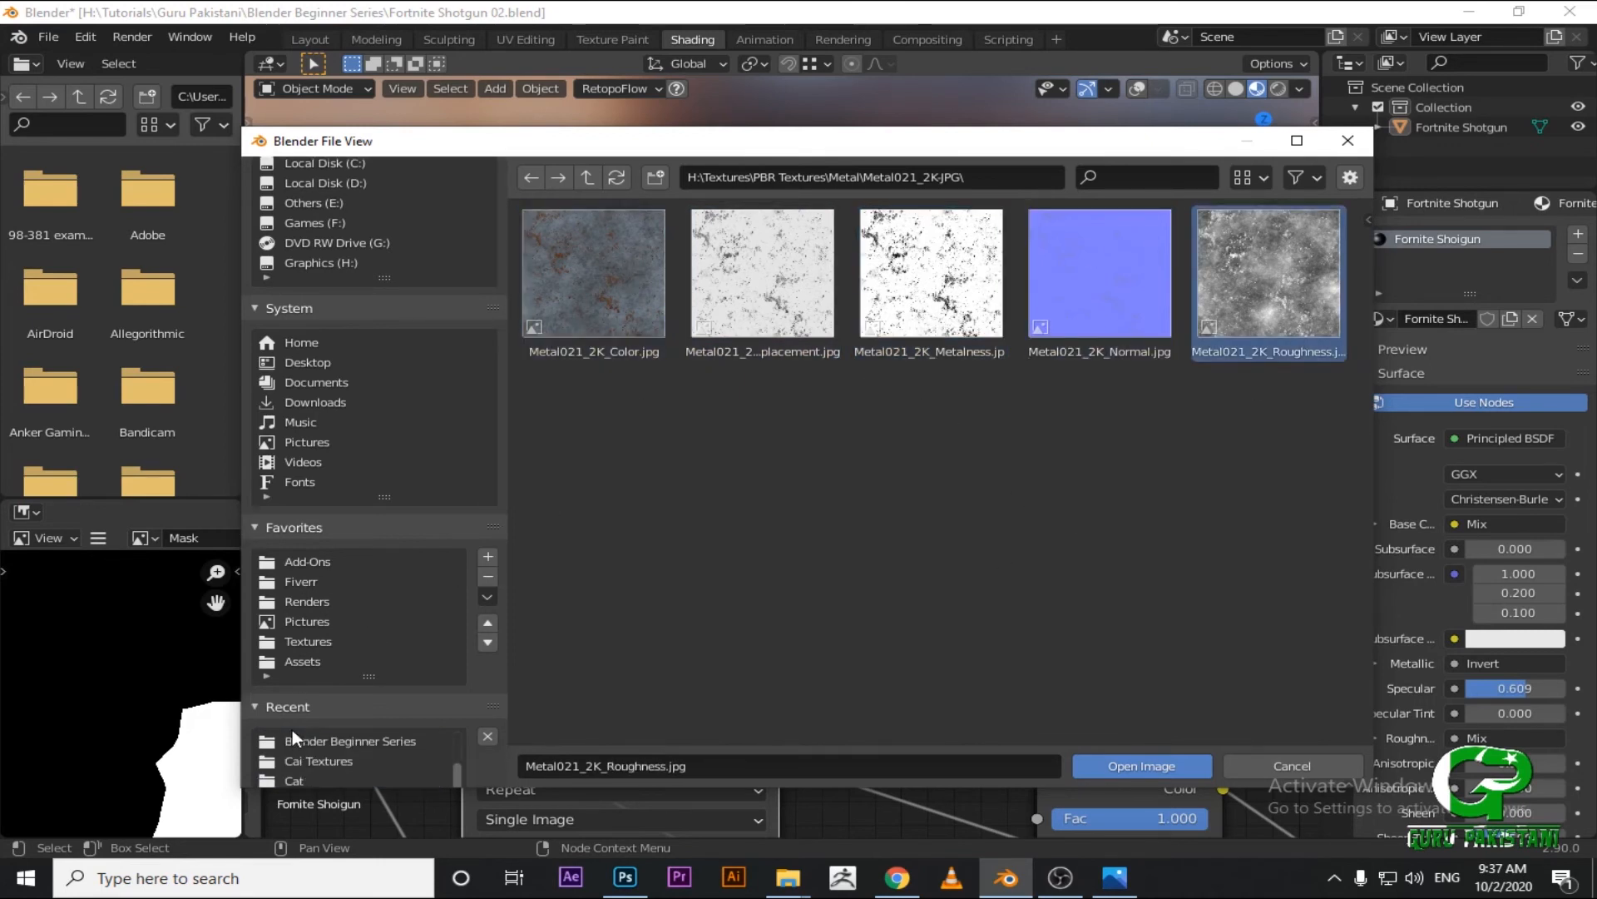
scroll(339, 771, up, 2)
click(333, 760)
click(570, 338)
click(1105, 273)
click(1007, 291)
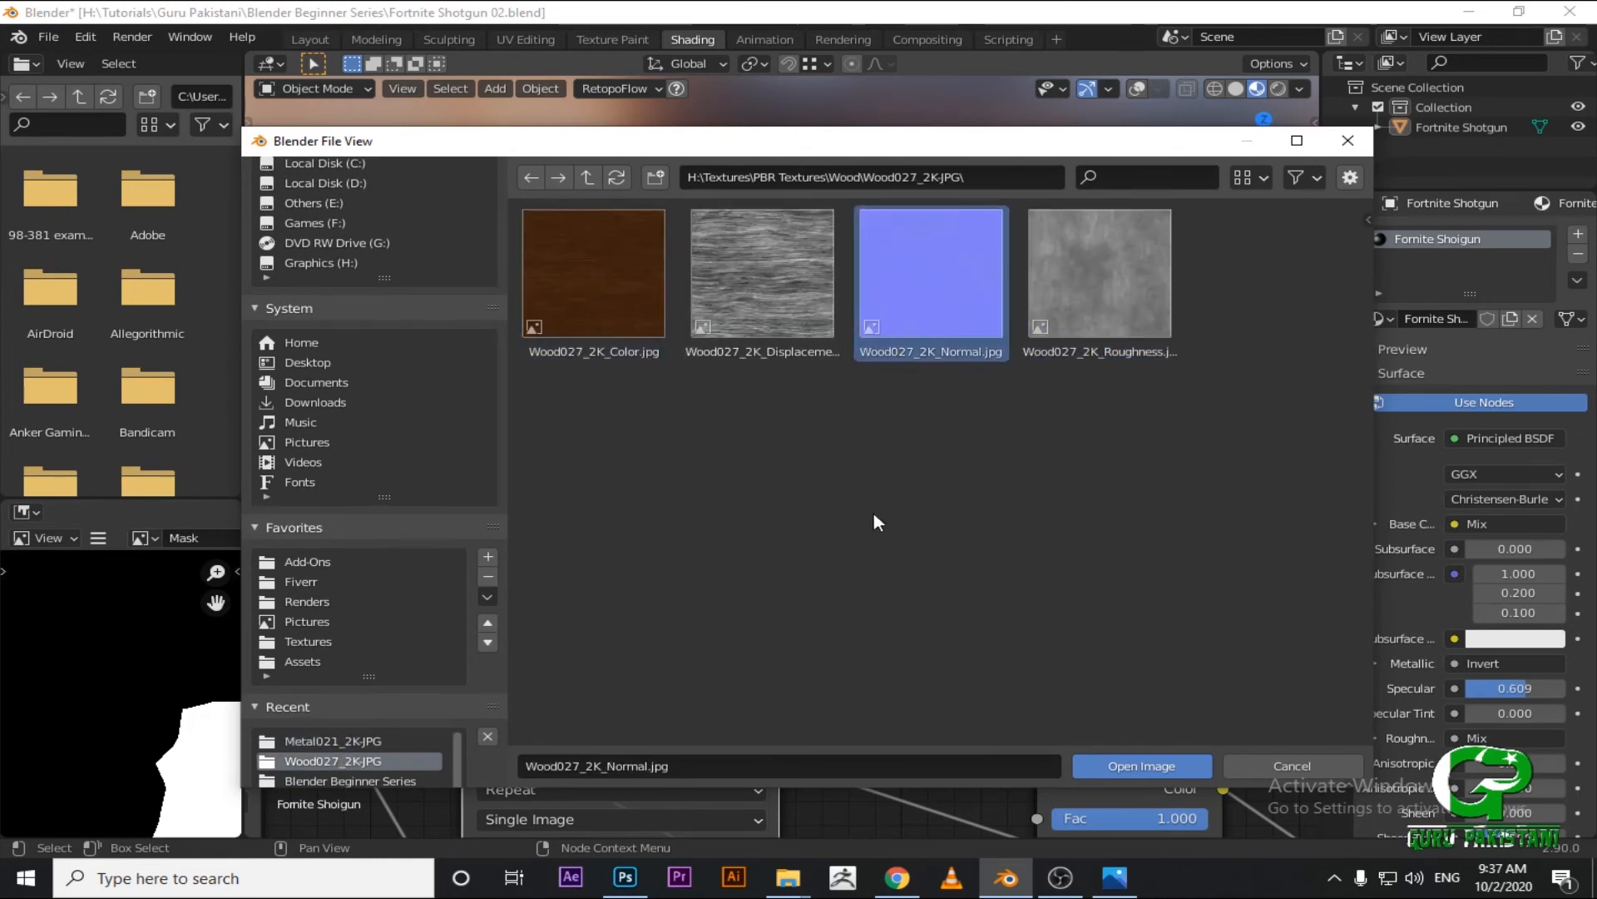
click(589, 250)
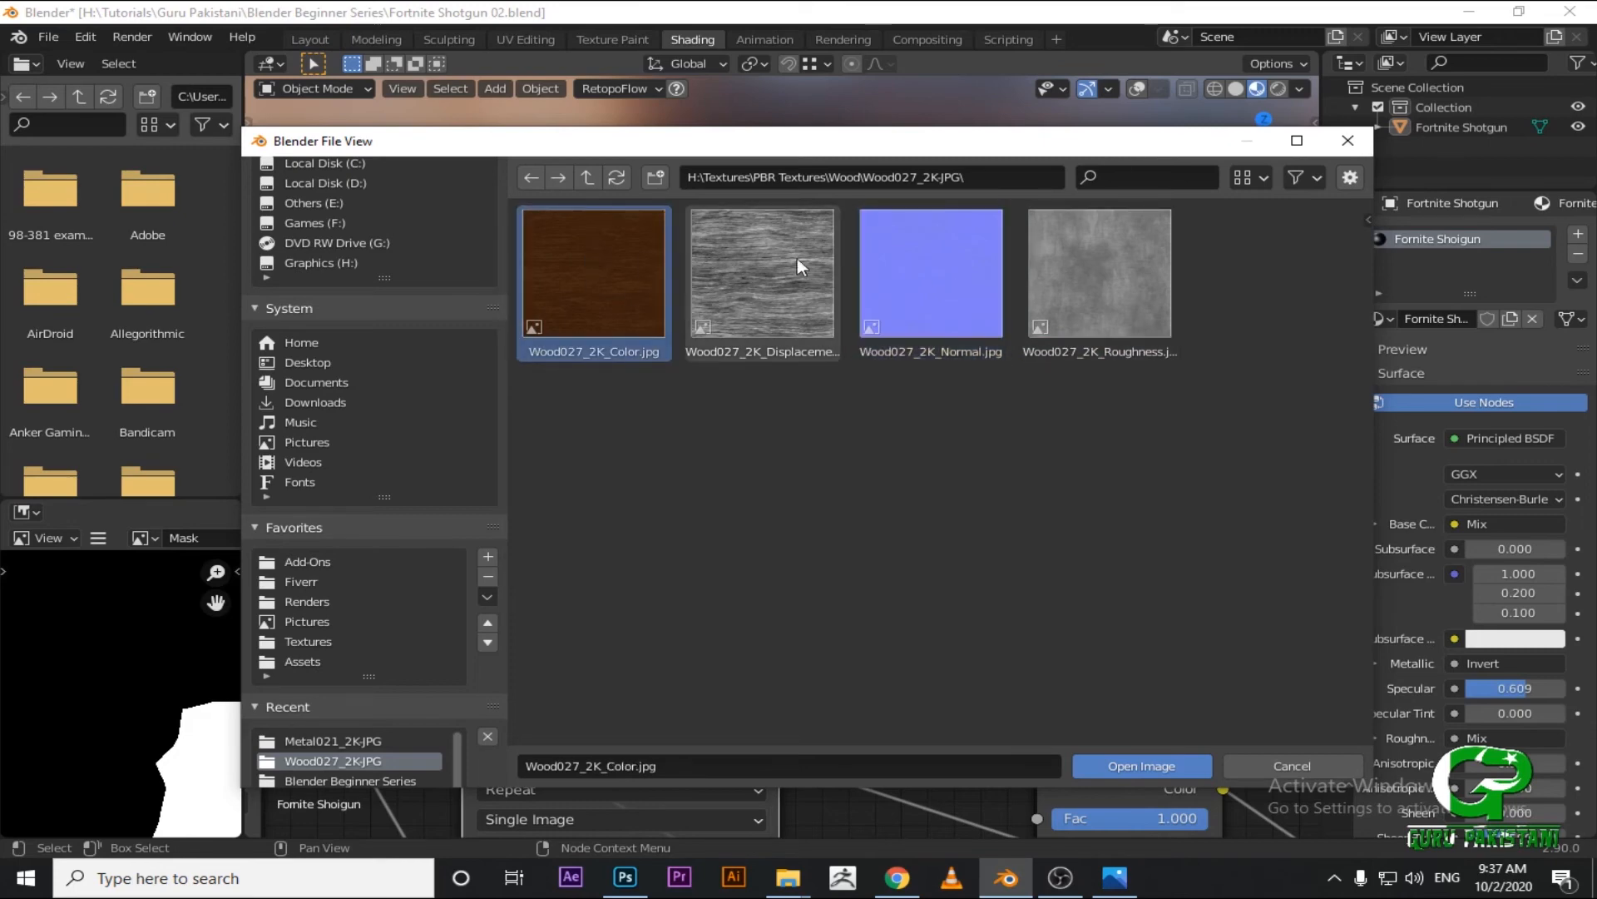
click(1351, 143)
Trace the color textures through the Mix node to the Principled BSDF's Base Color and select that Mix node.
scroll(827, 230, down, 2)
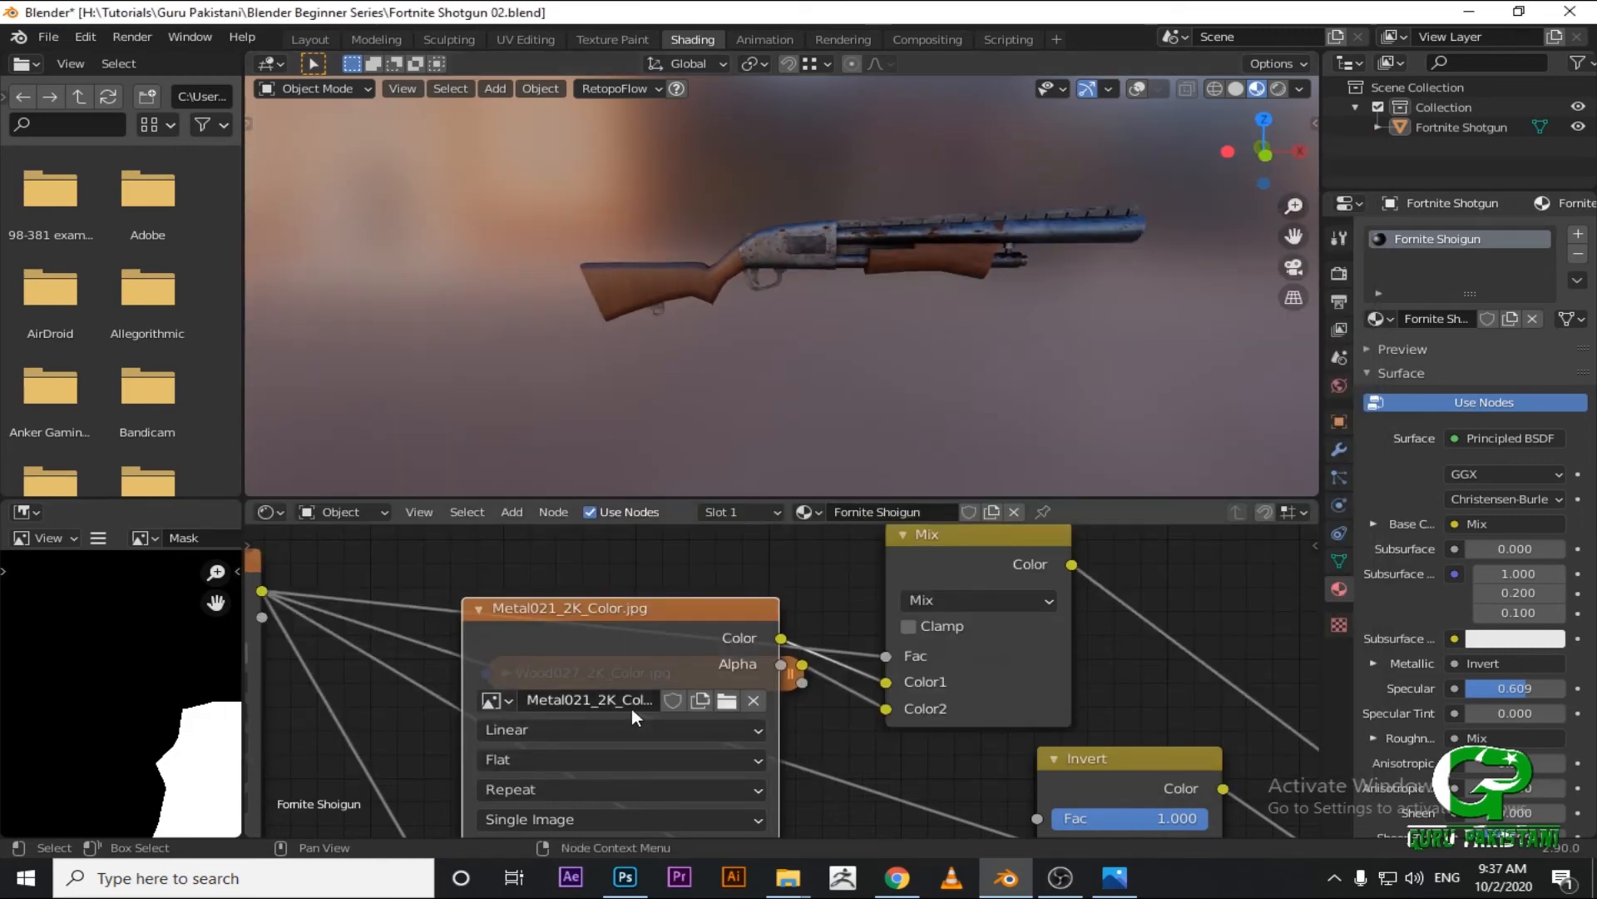
scroll(631, 707, down, 1)
middle_drag(854, 716, 721, 617)
middle_drag(887, 636, 754, 660)
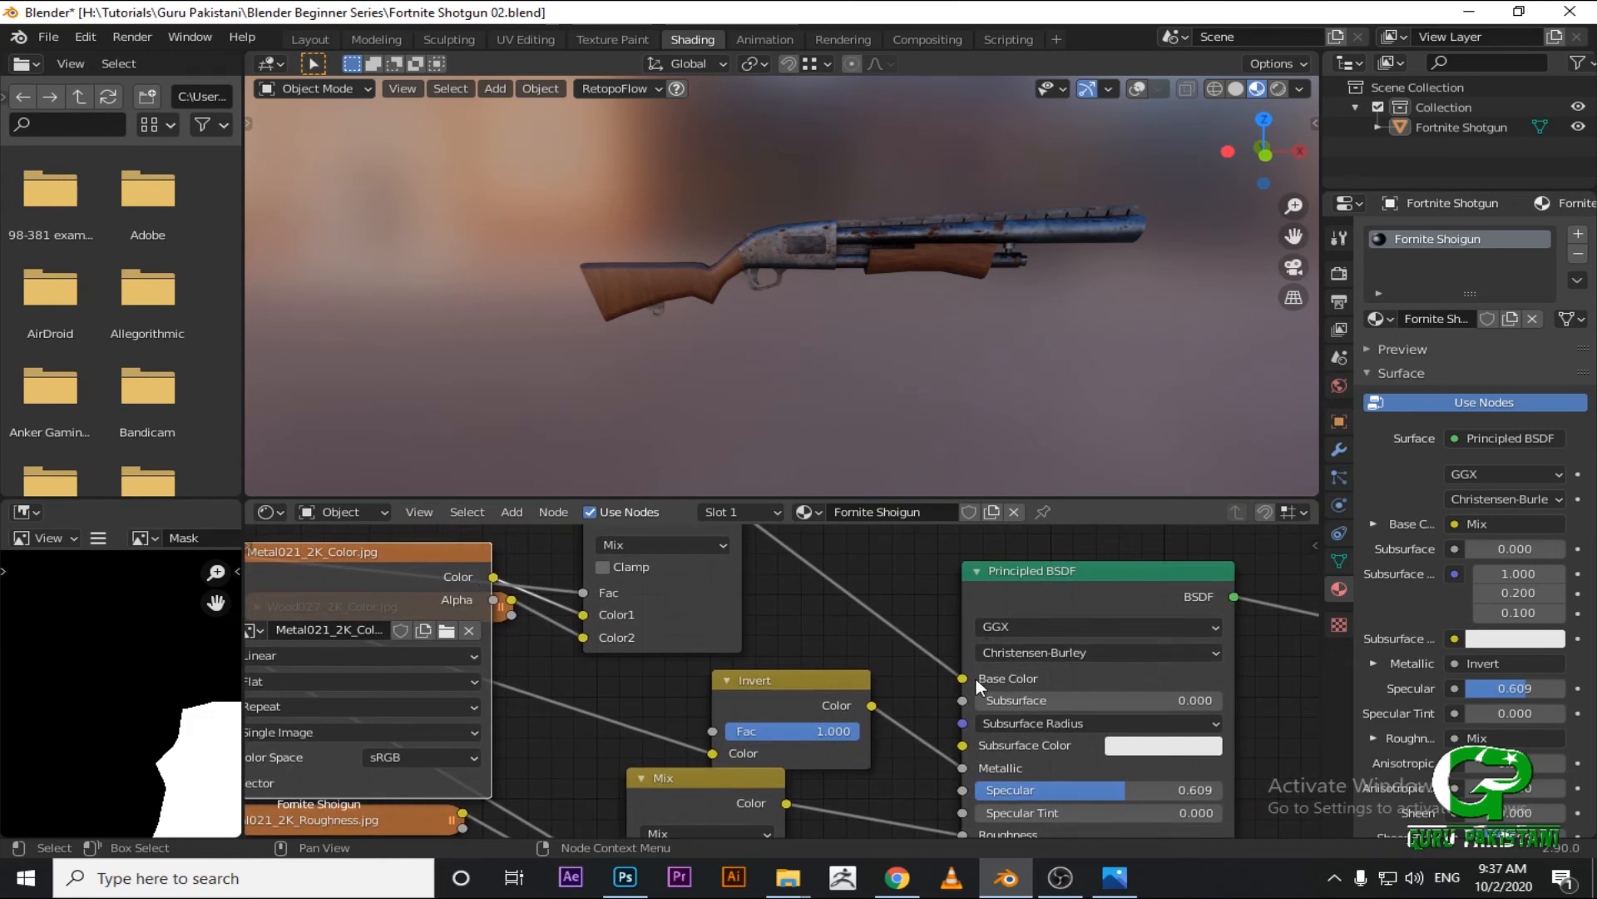
middle_drag(627, 670, 833, 709)
scroll(782, 668, up, 1)
middle_drag(781, 661, 755, 734)
scroll(782, 678, down, 2)
click(813, 588)
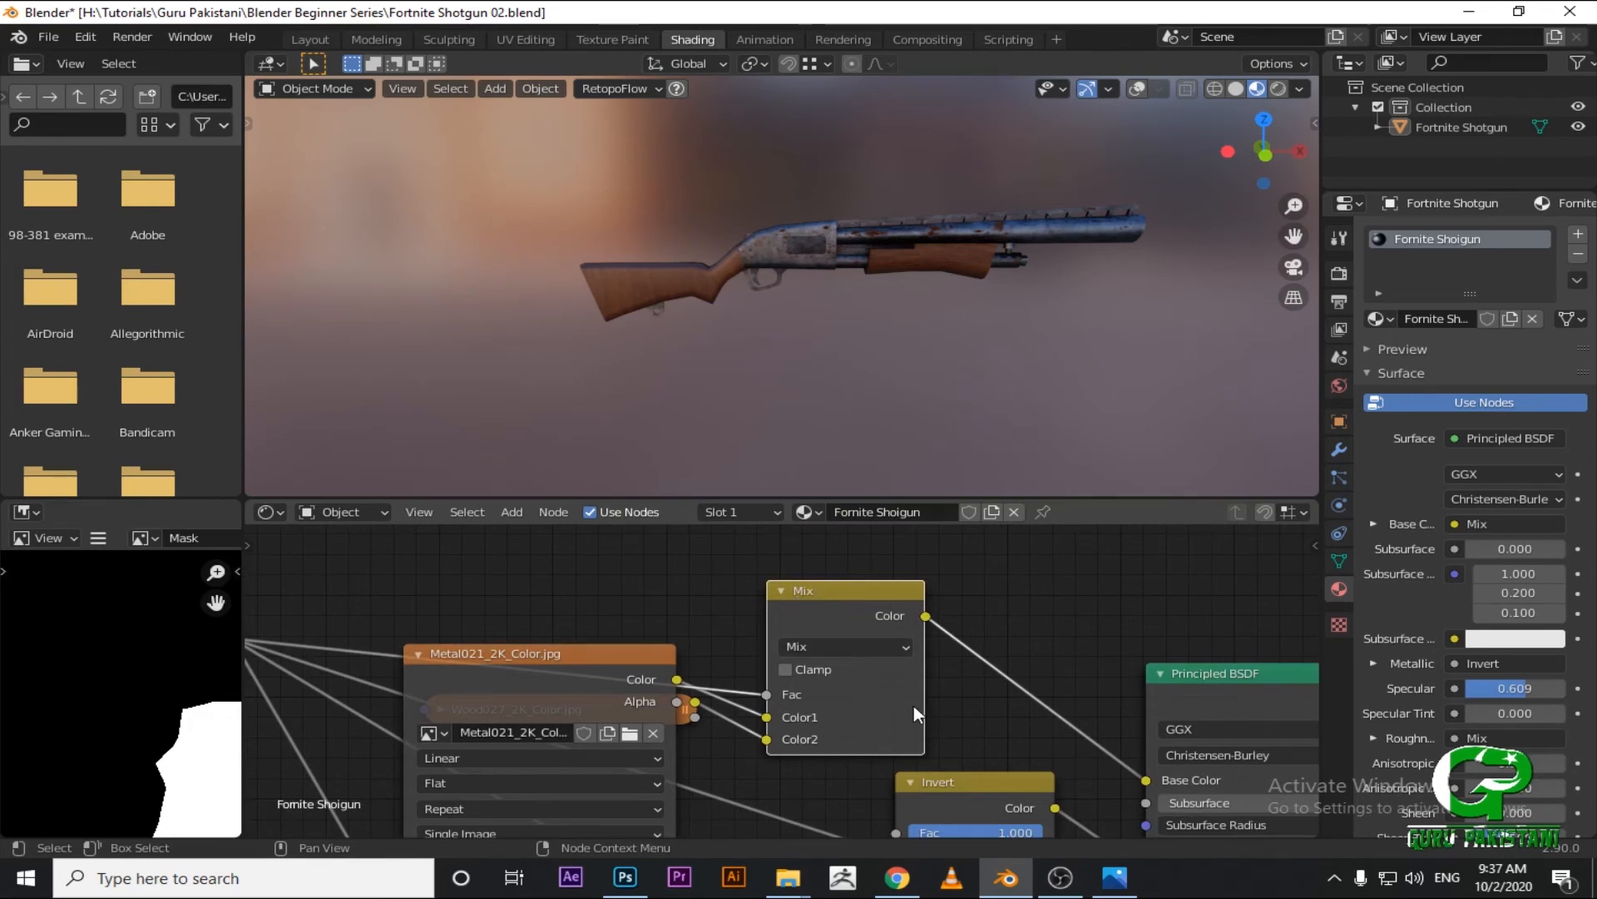
Select the Mask texture node and follow its Color link to the color Mix node's Fac input.
middle_drag(914, 706, 956, 626)
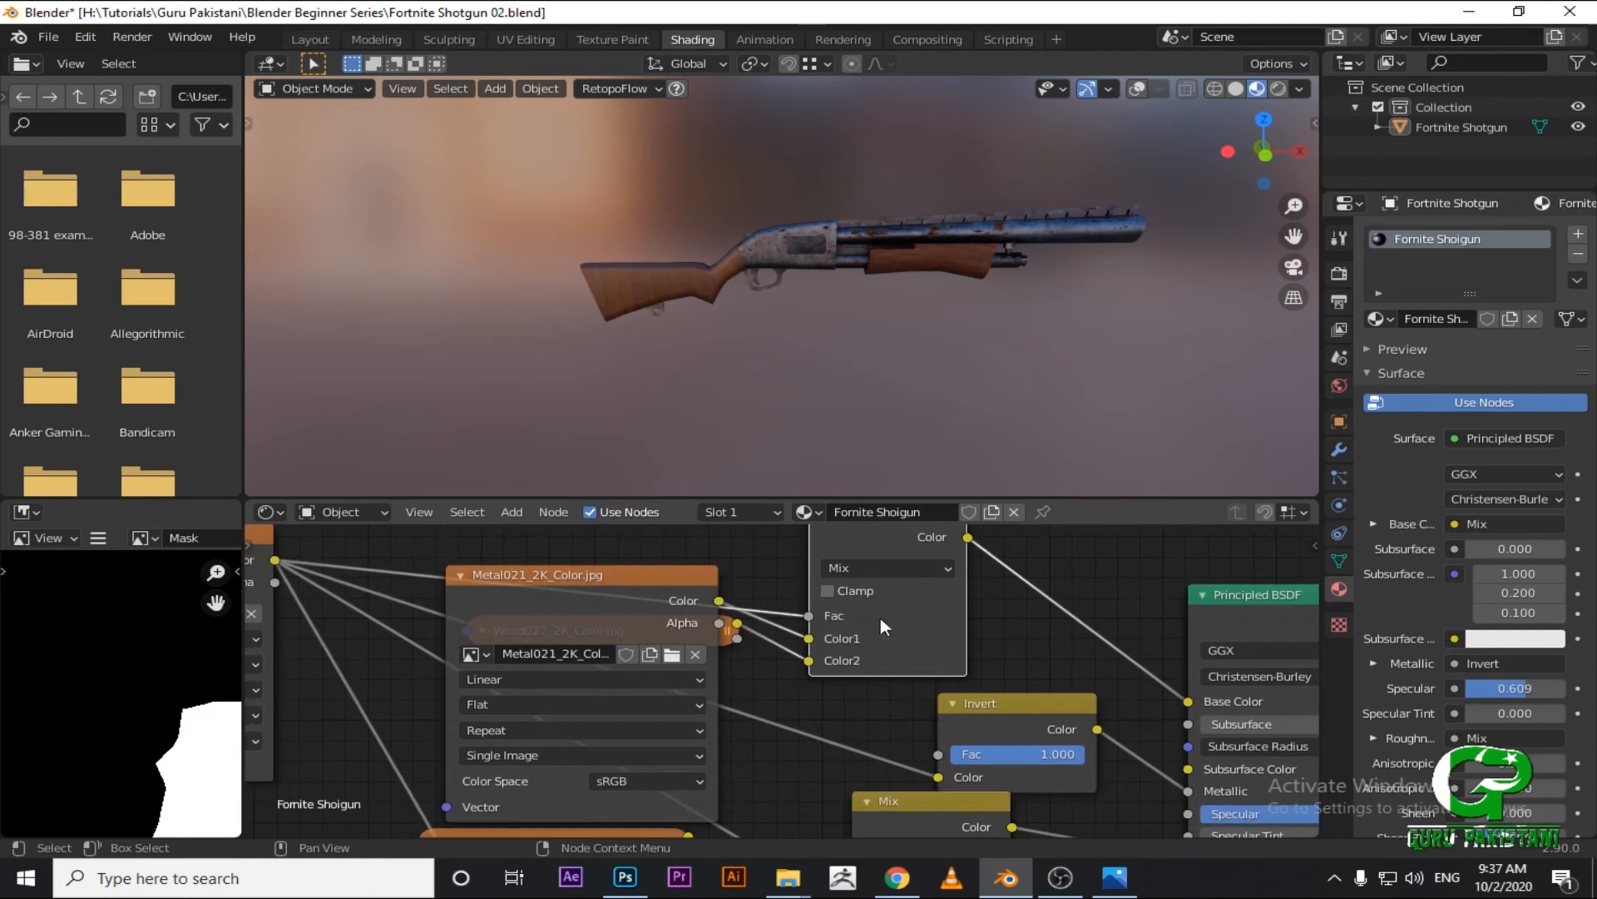
scroll(666, 594, down, 2)
middle_drag(582, 582, 837, 601)
click(476, 602)
middle_drag(1019, 706, 896, 686)
scroll(923, 626, up, 1)
mouse_move(923, 626)
middle_down()
mouse_move(662, 611)
mouse_move(921, 631)
middle_up()
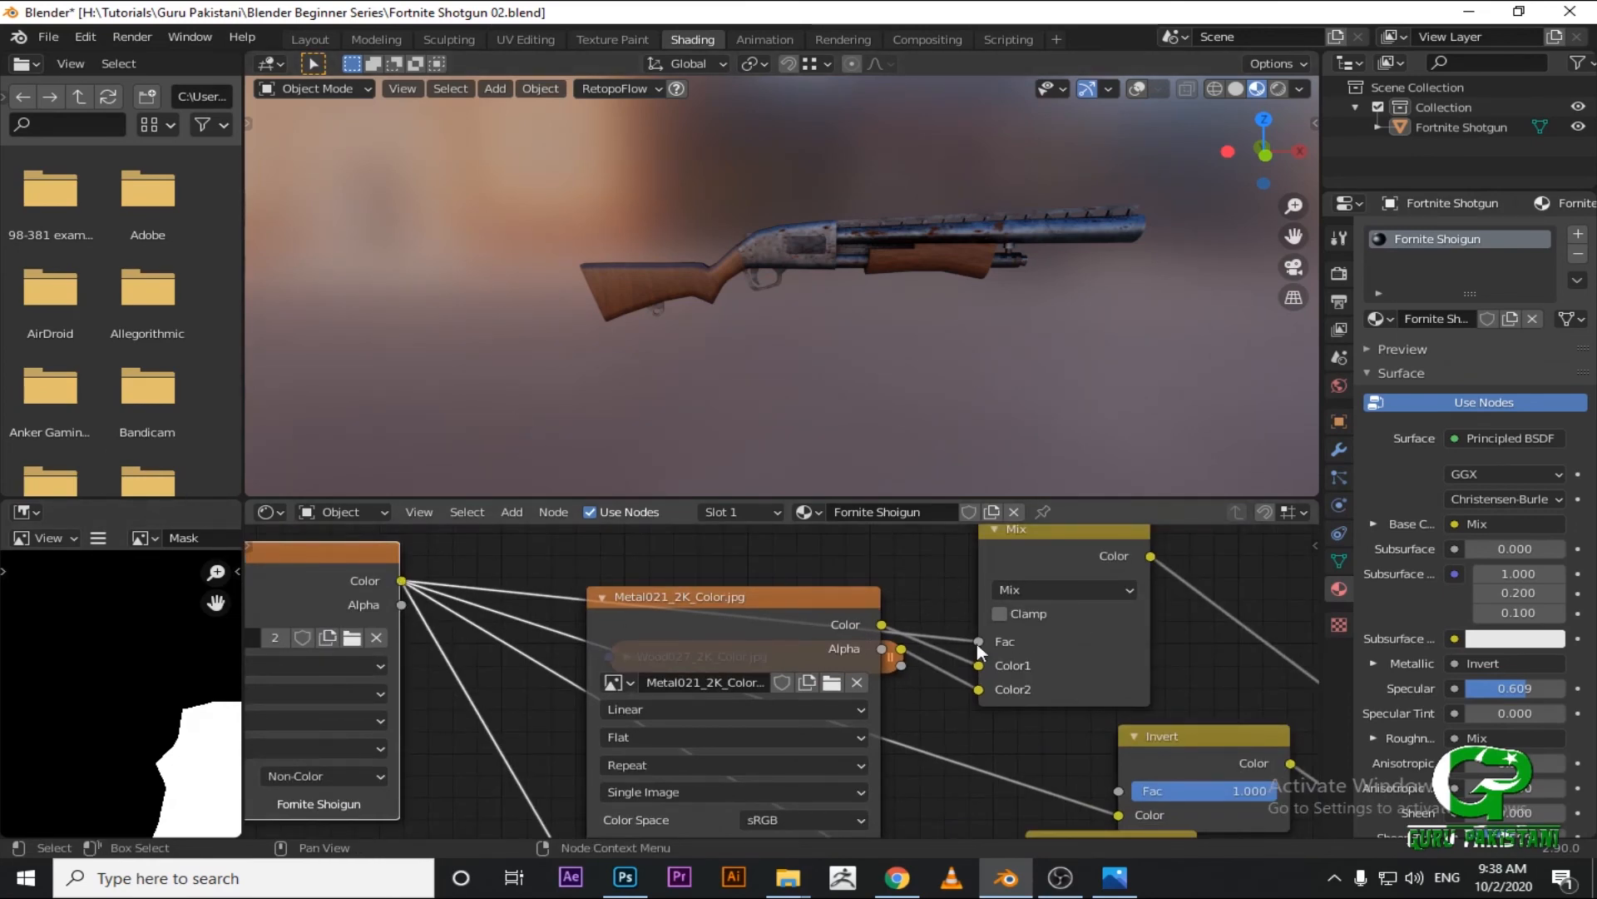
Inspect the shotgun's blended materials and examine the roughness textures, their Mix node and its link to the Principled BSDF.
scroll(1087, 796, down, 1)
middle_drag(1086, 796, 679, 720)
scroll(742, 678, down, 1)
middle_drag(1073, 432, 1097, 177)
middle_drag(875, 228, 841, 333)
scroll(918, 263, down, 1)
scroll(835, 344, up, 3)
middle_drag(797, 712, 747, 602)
scroll(765, 633, down, 1)
scroll(782, 649, up, 1)
middle_drag(949, 676, 857, 643)
middle_drag(740, 612, 922, 631)
scroll(591, 652, up, 1)
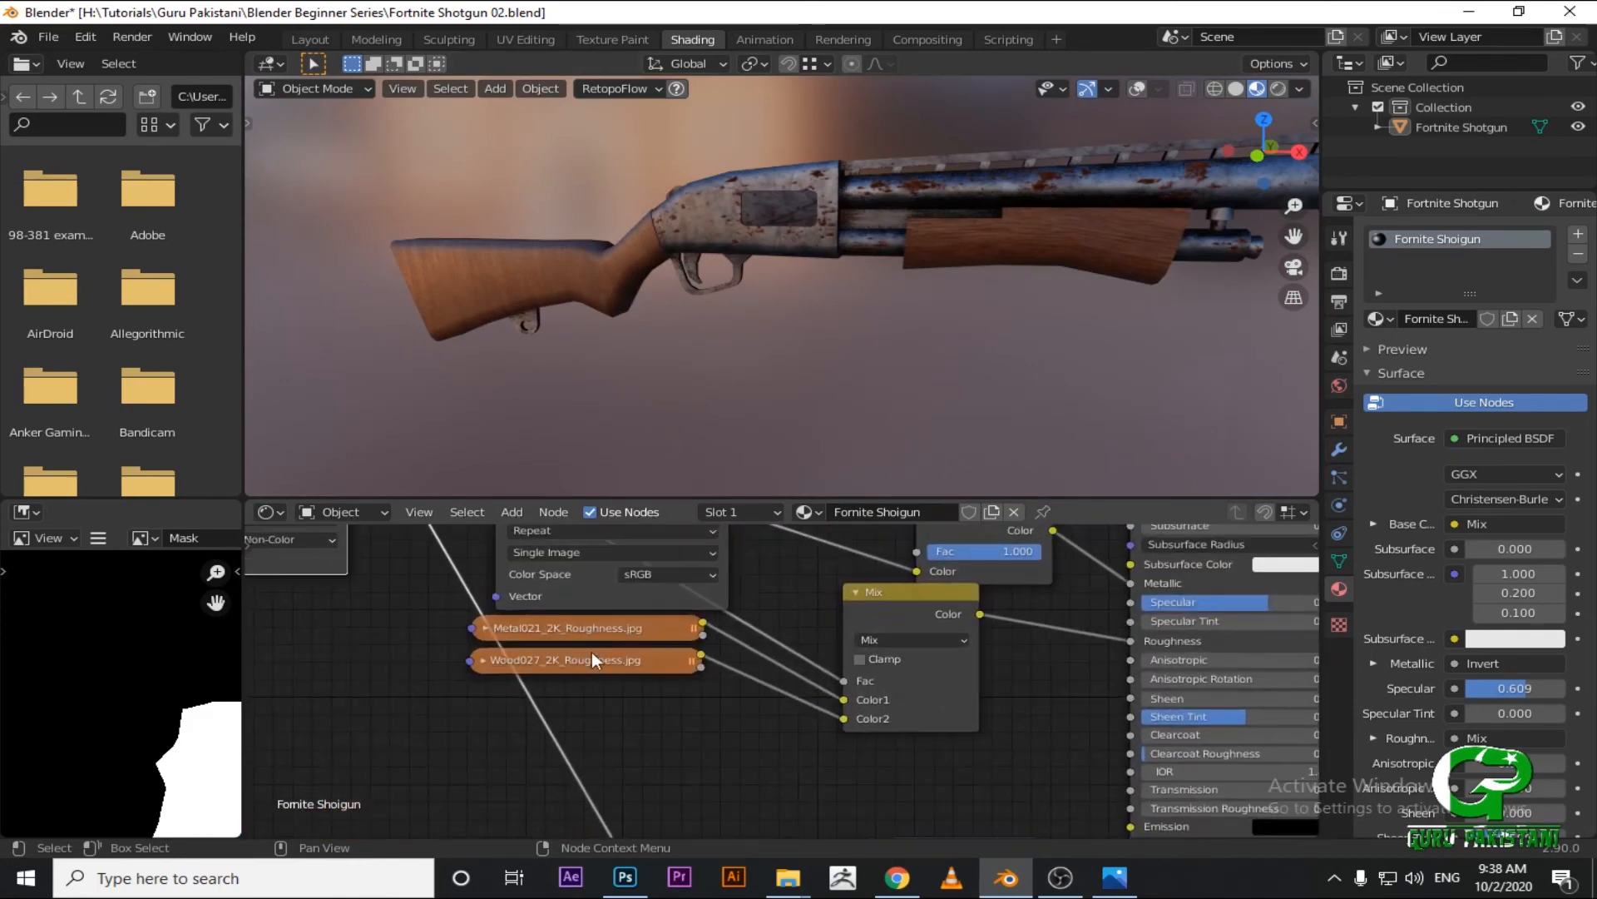
Expand the Metal021_2K_Roughness.jpg node and choose Non-Color as its color space.
click(484, 628)
click(606, 801)
click(664, 753)
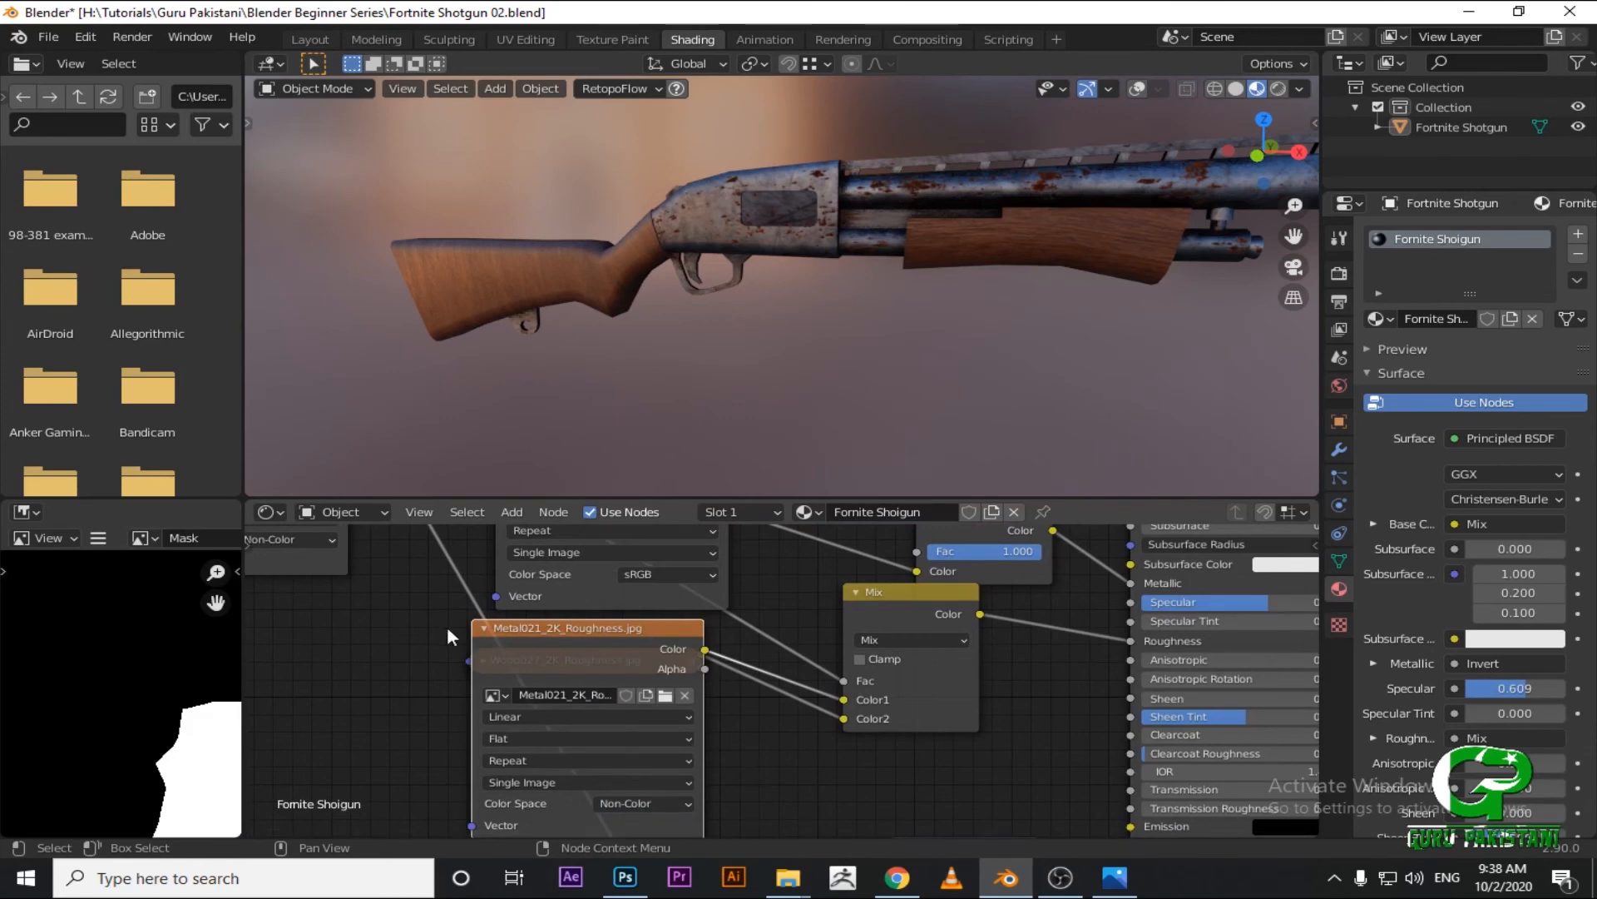
Collapse the expanded Metal021_2K_Roughness.jpg texture node.
click(485, 628)
scroll(920, 621, down, 2)
mouse_move(872, 690)
middle_down()
mouse_move(888, 656)
mouse_move(876, 679)
middle_up()
scroll(875, 684, down, 1)
middle_drag(692, 704, 566, 653)
scroll(862, 619, up, 2)
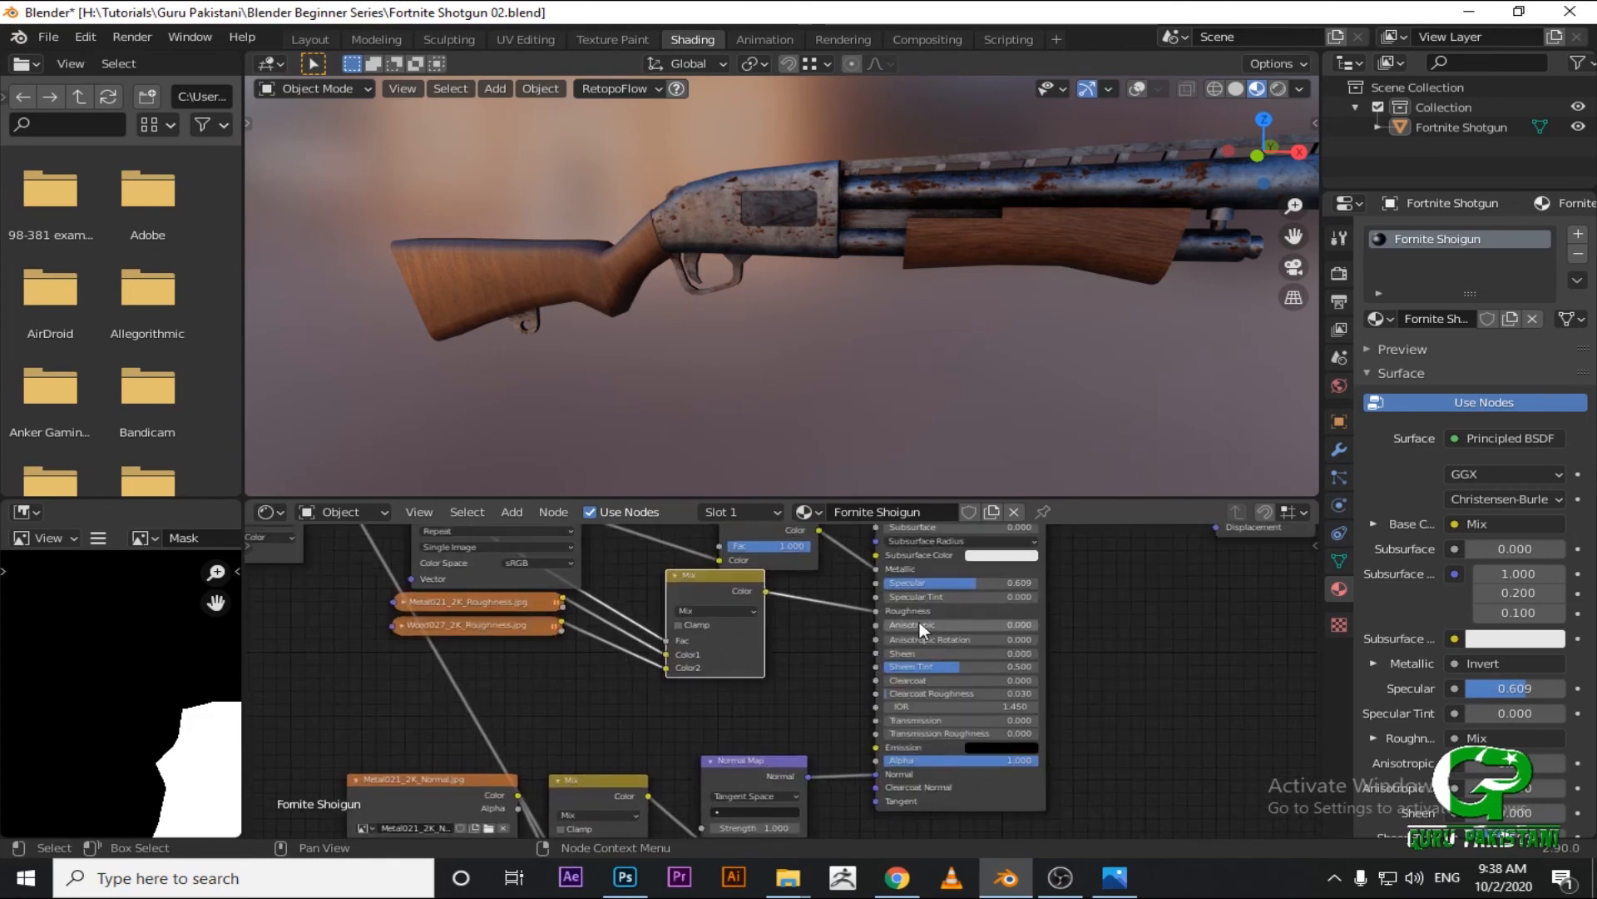
scroll(850, 729, up, 1)
Examine the normal textures, their Mix node and its link to the Normal Map node, and select the Normal Map node.
middle_drag(843, 722, 876, 653)
middle_drag(552, 707, 649, 557)
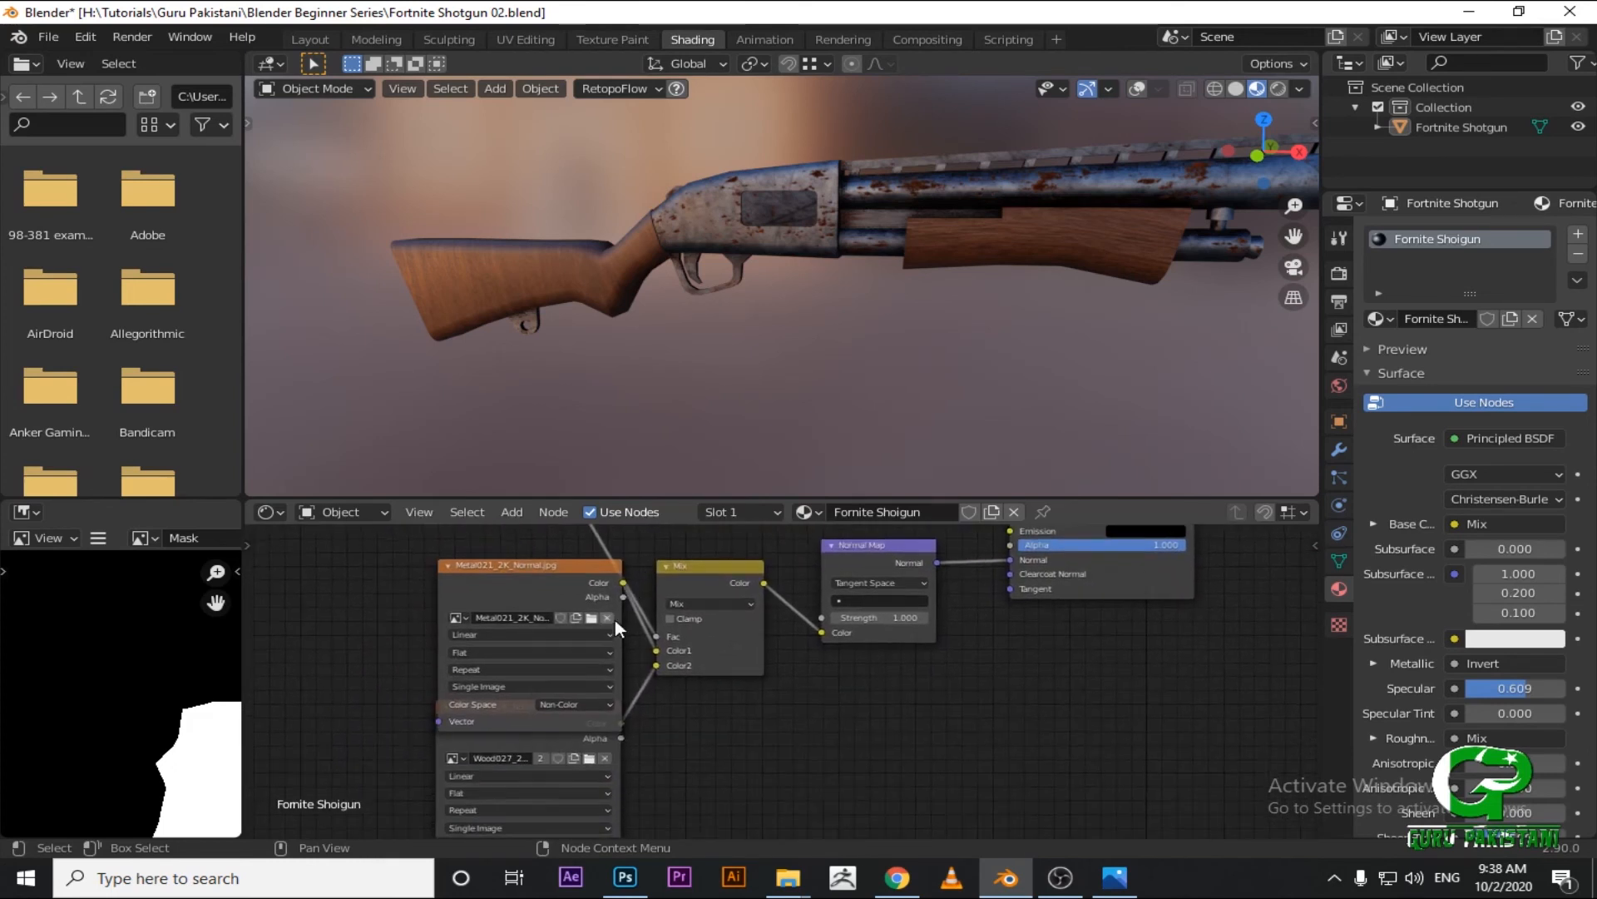
scroll(642, 568, up, 1)
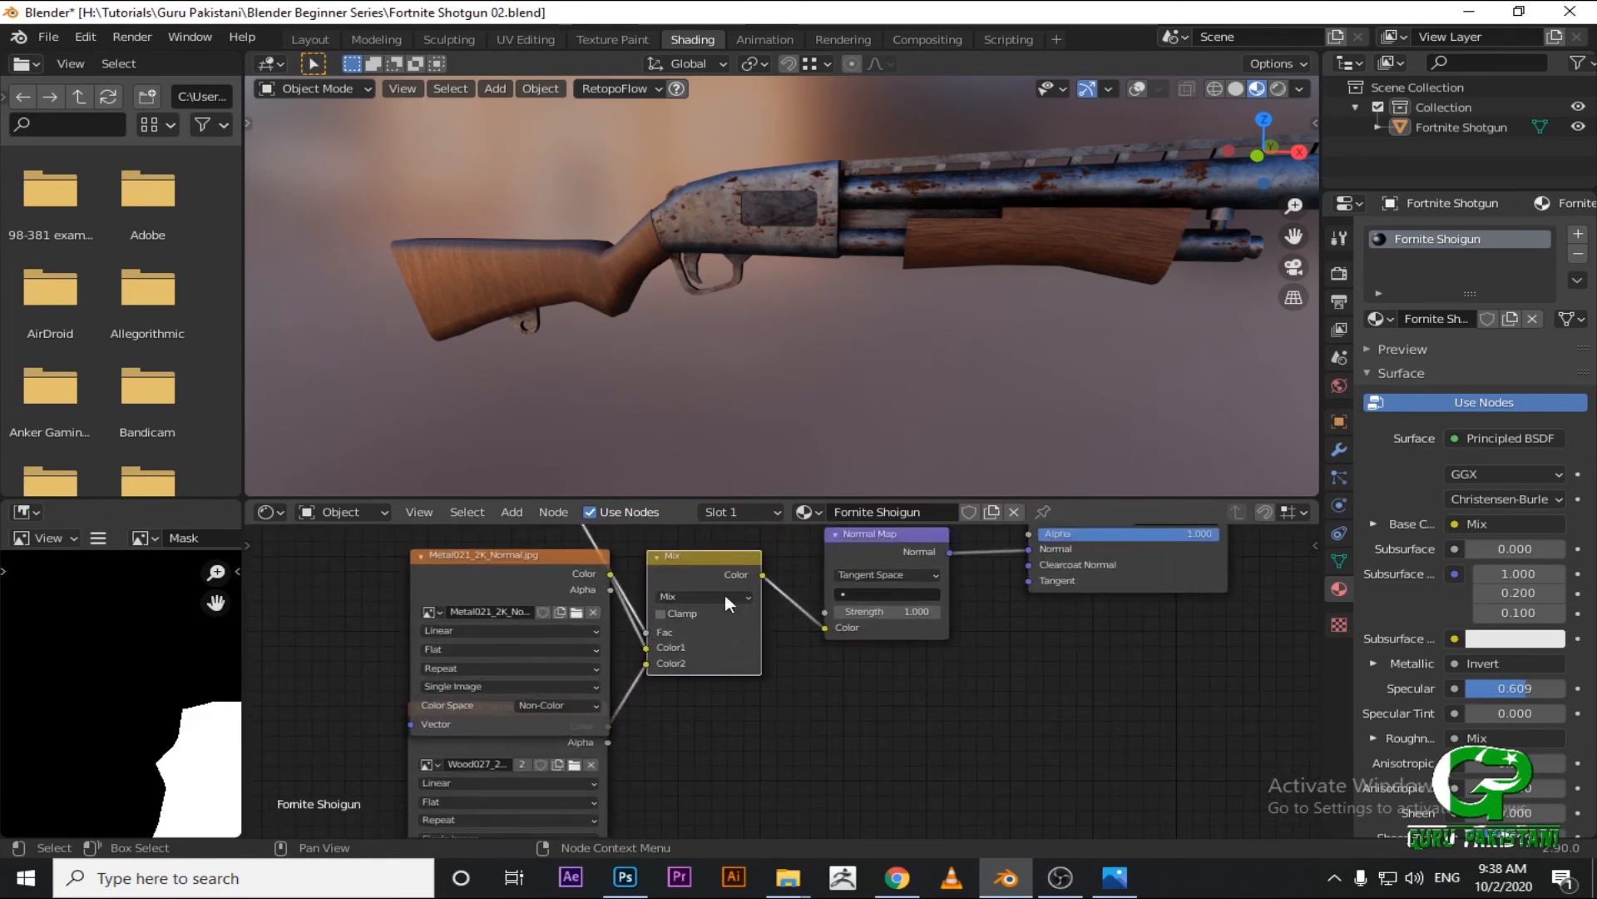
middle_drag(626, 677, 586, 684)
scroll(587, 684, up, 1)
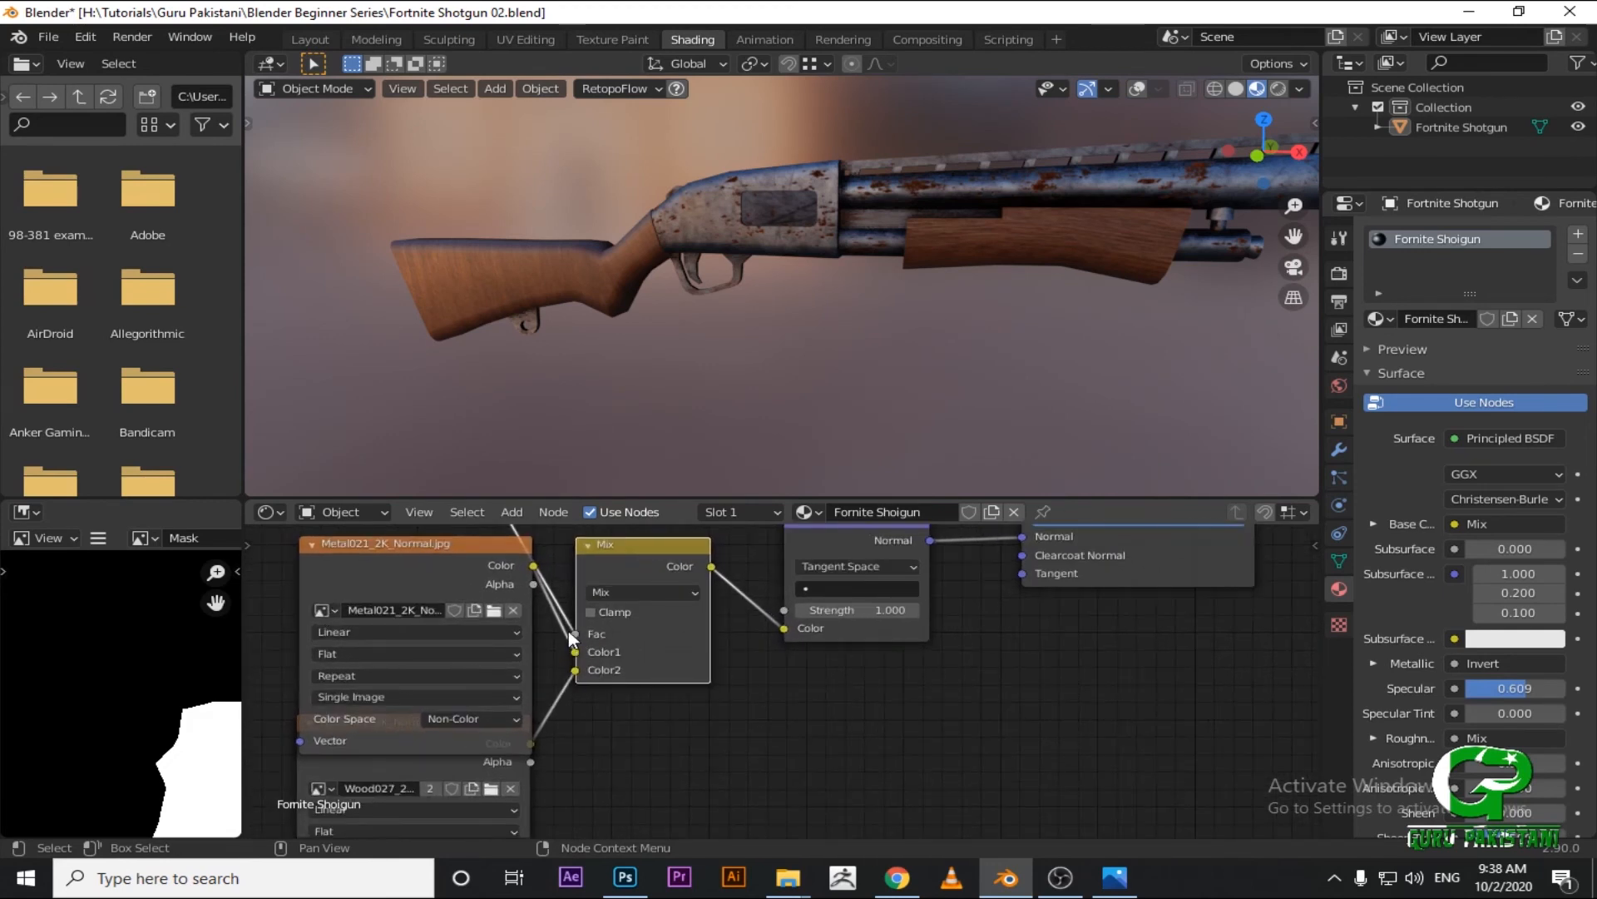
middle_drag(707, 616, 595, 704)
scroll(608, 696, up, 1)
click(761, 624)
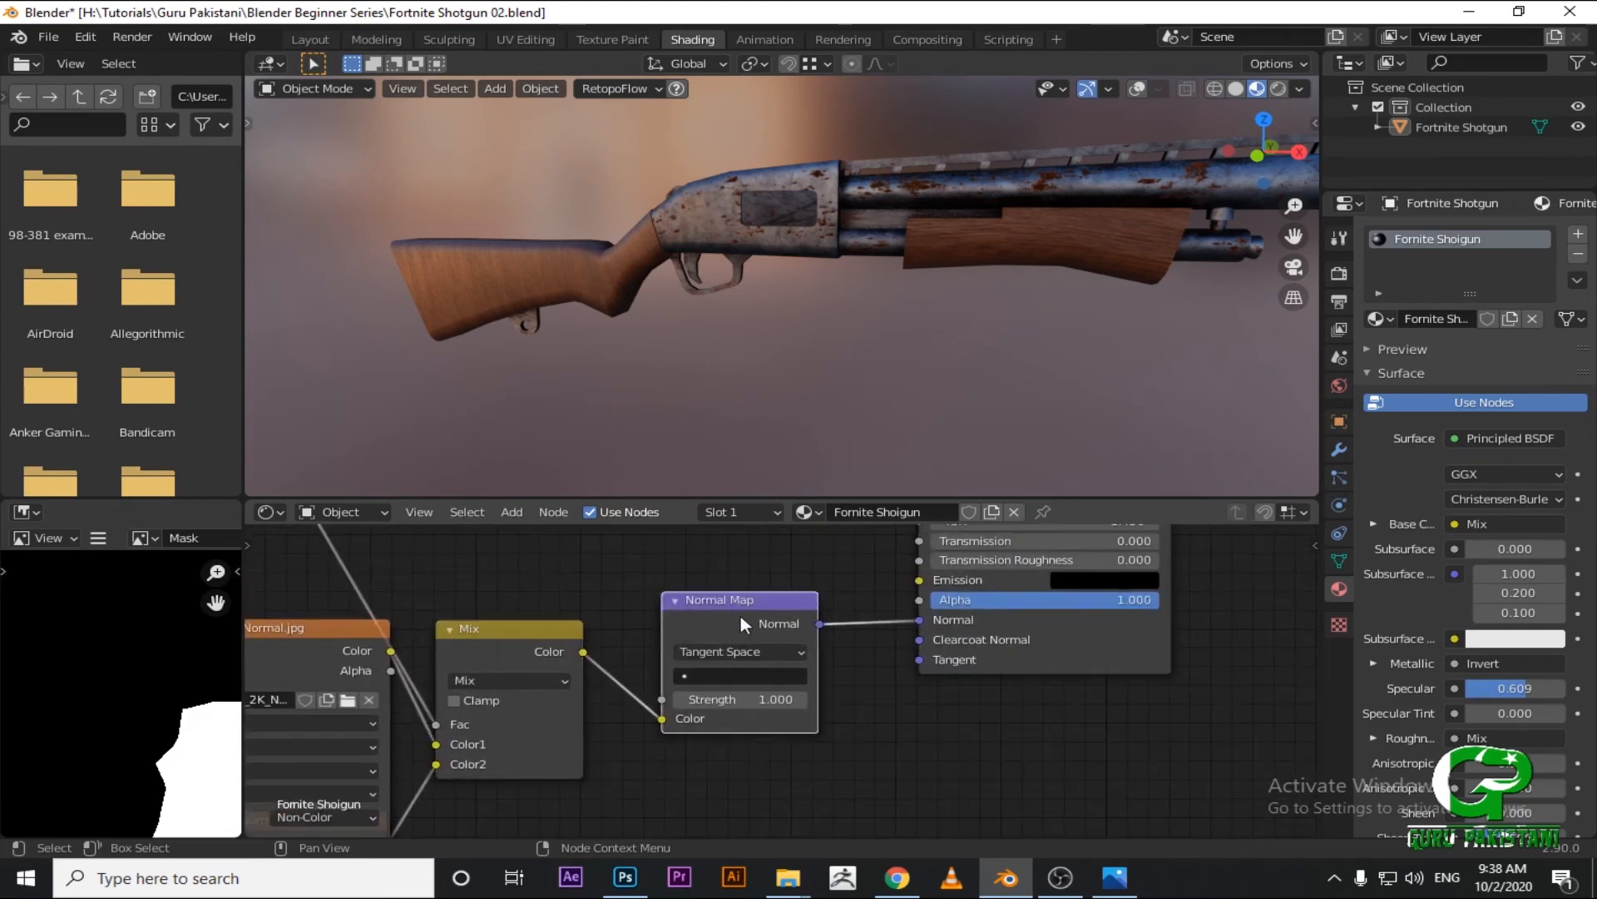
Try a Normal Map strength of 10 on the shotgun and undo the change.
scroll(720, 632, up, 3)
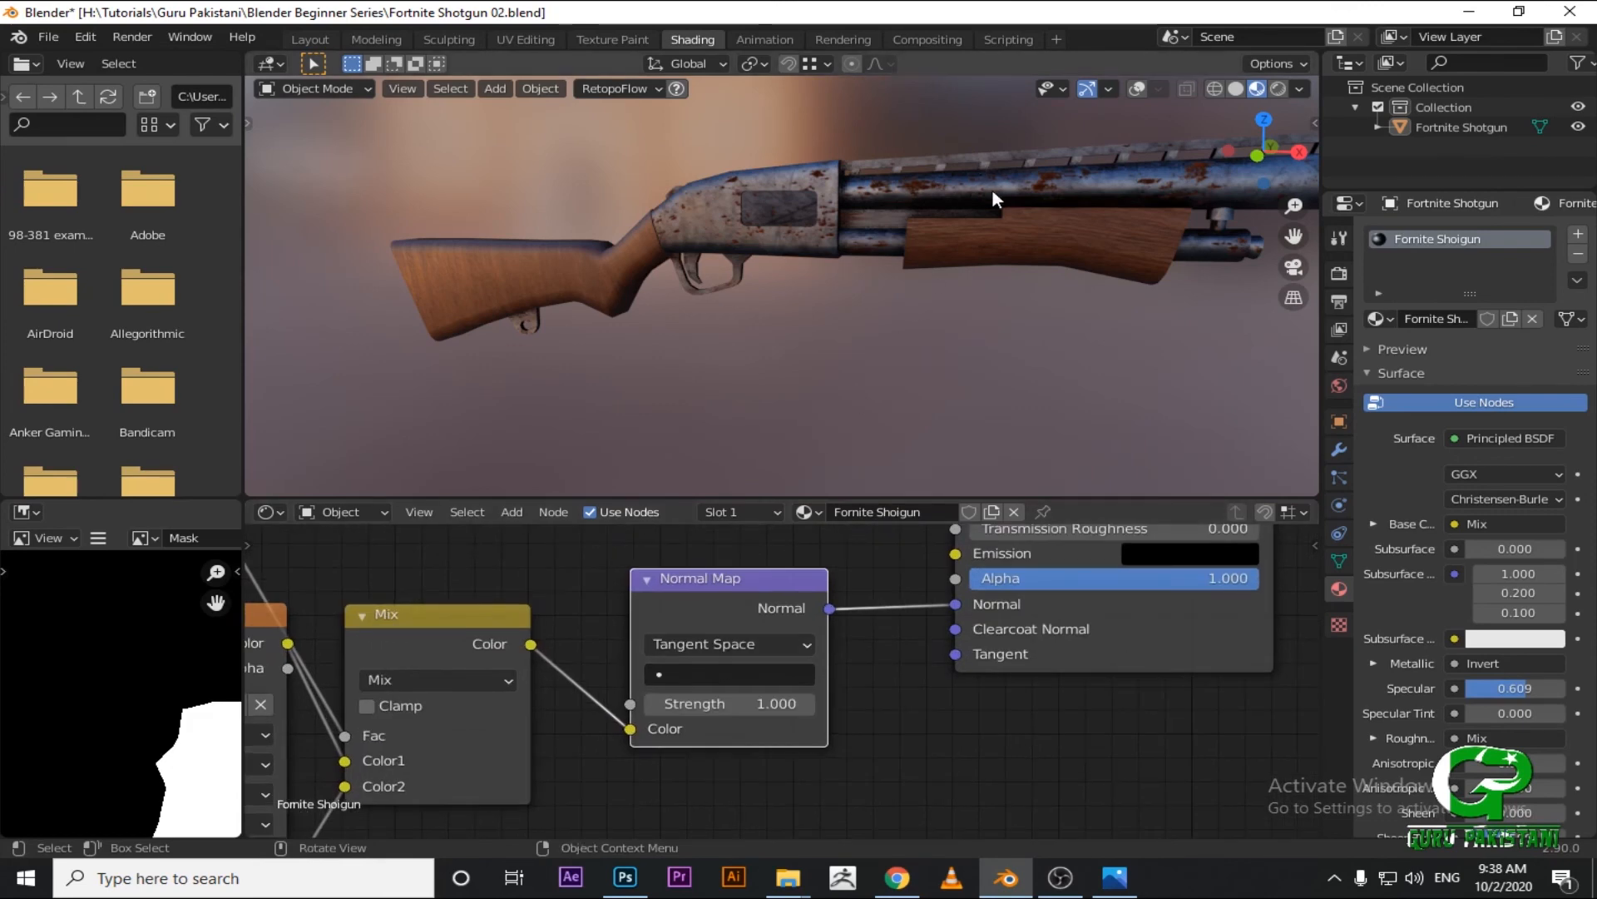
middle_drag(985, 190, 1139, 217)
middle_drag(1100, 295, 833, 334)
scroll(834, 335, up, 2)
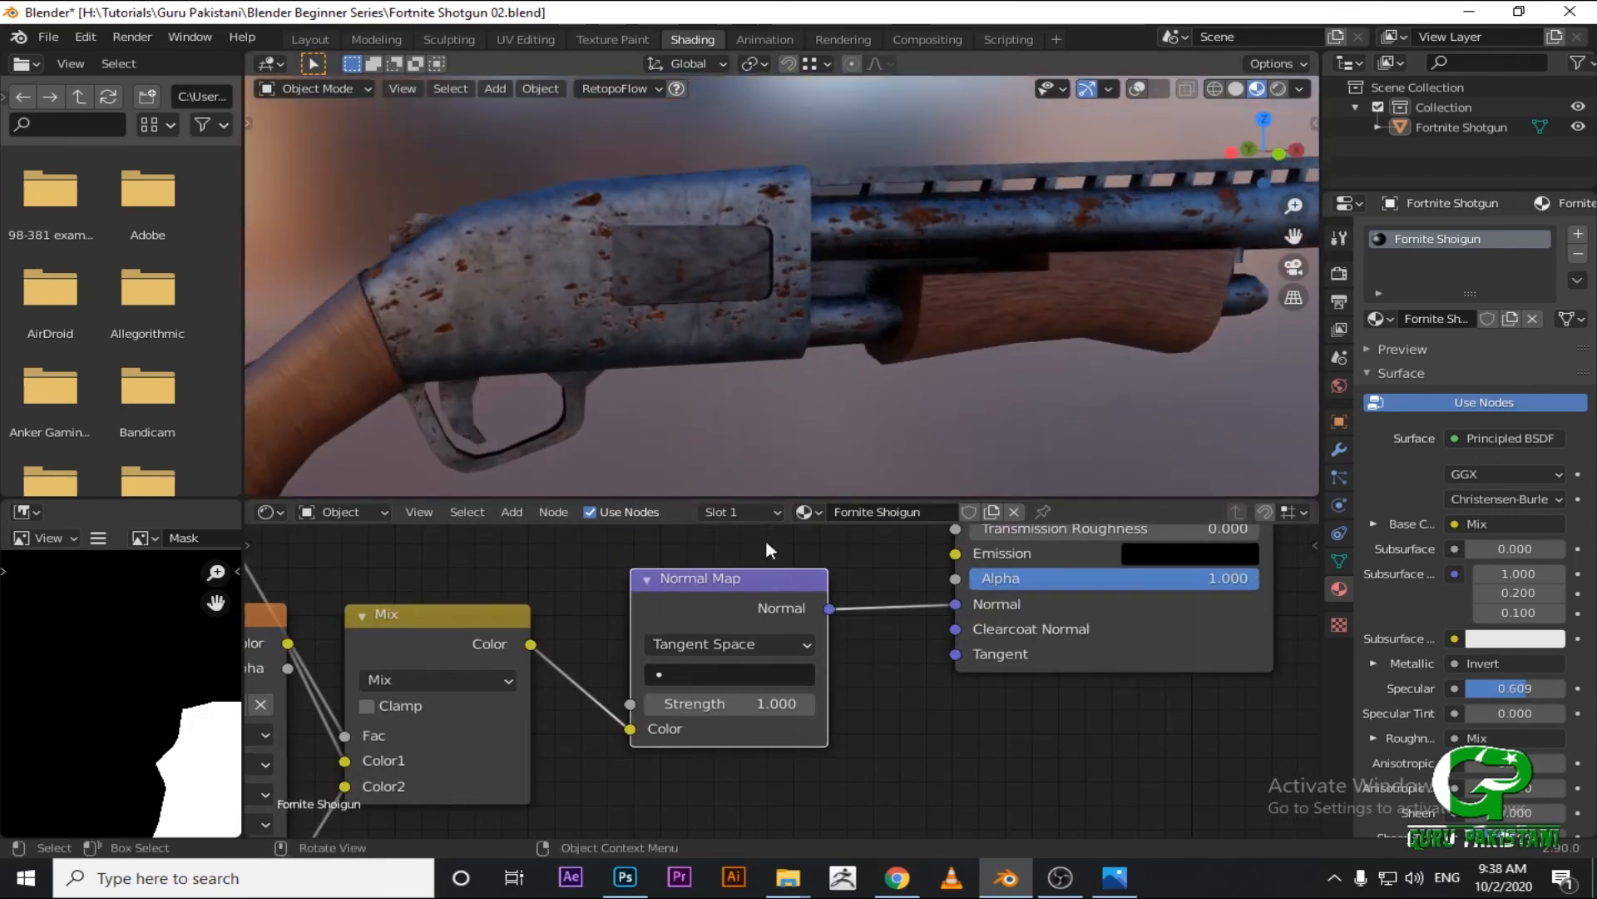
drag(713, 705, 790, 705)
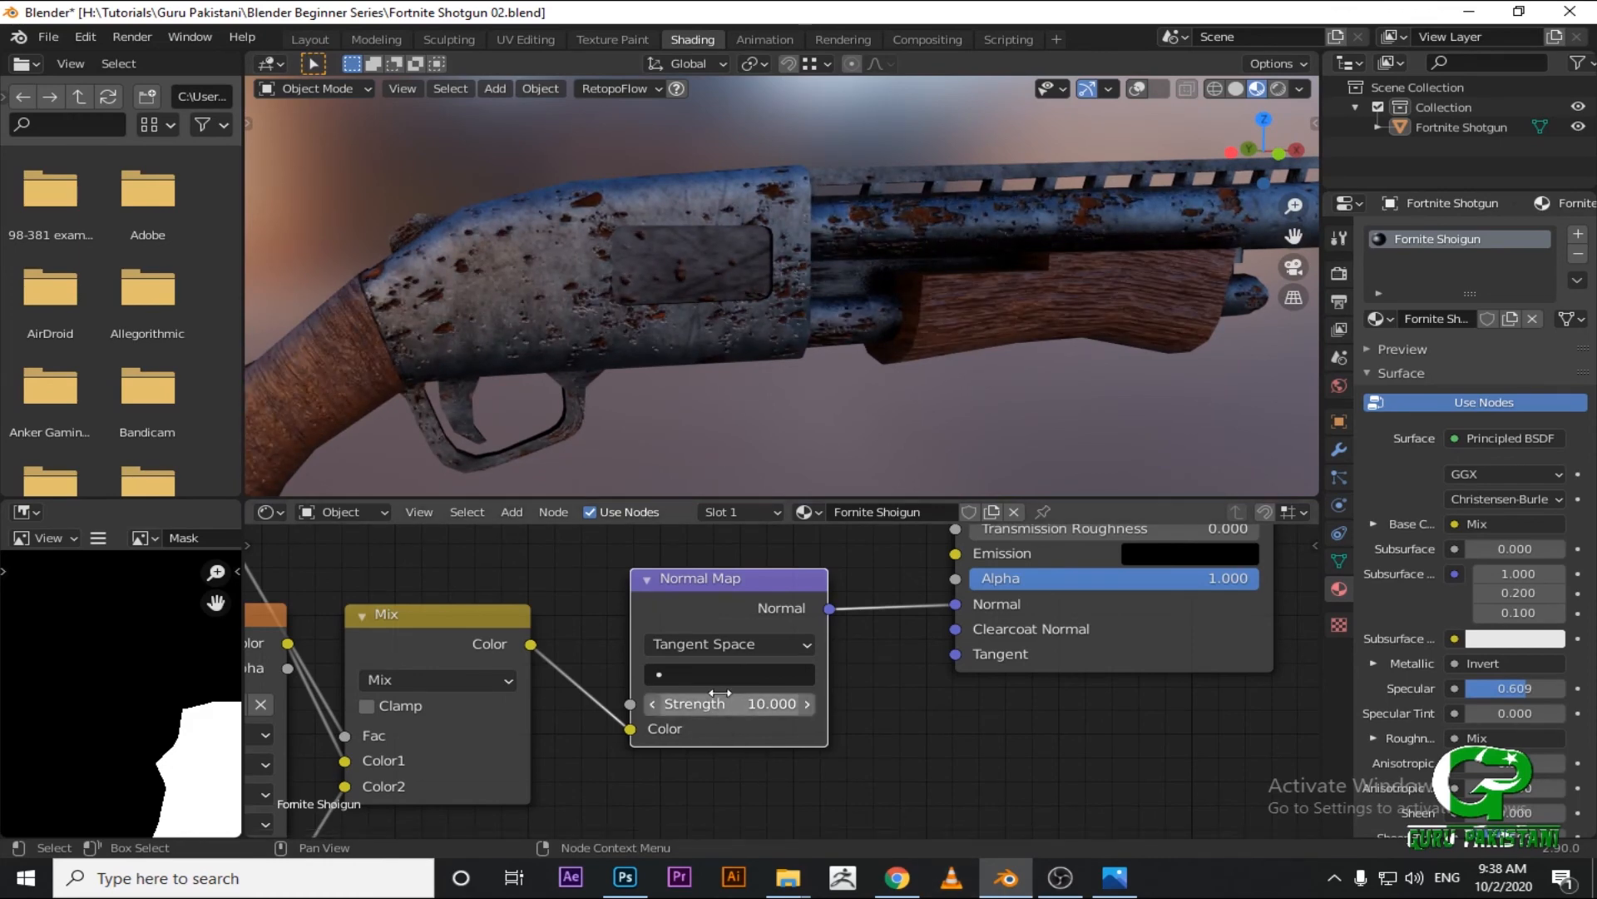
key(ctrl+z)
scroll(951, 371, down, 3)
middle_drag(950, 371, 907, 372)
scroll(907, 373, down, 3)
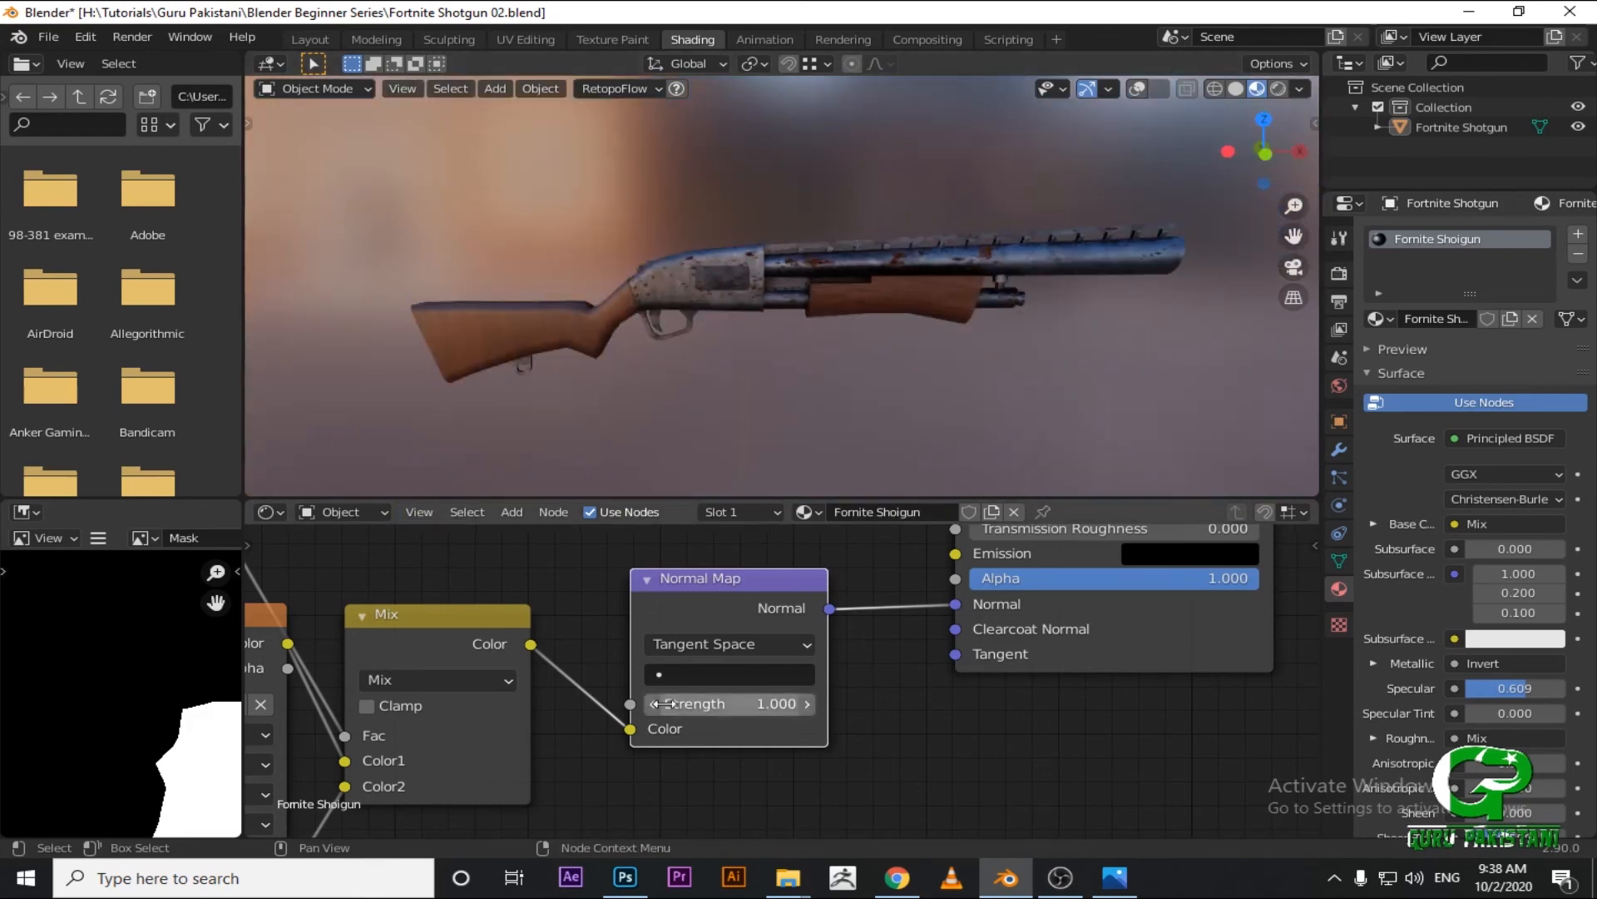
Set the Invert node's Fac to 0 and compare its effect on the shotgun's metal and wood.
scroll(787, 672, down, 2)
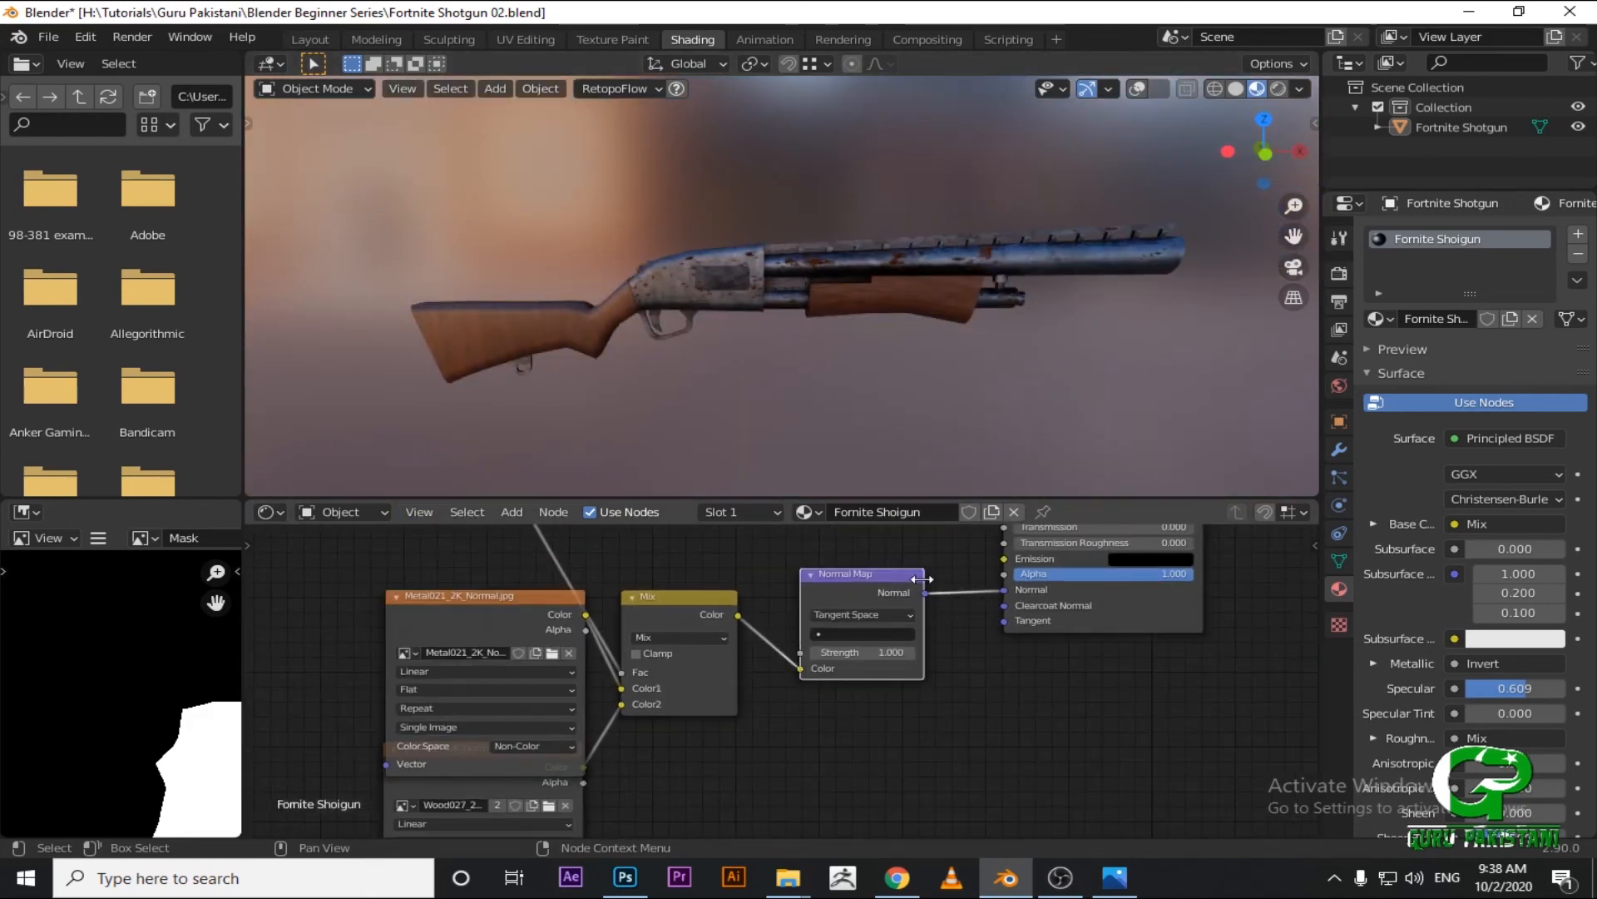
scroll(1033, 594, down, 1)
middle_drag(946, 532, 841, 767)
scroll(864, 676, up, 5)
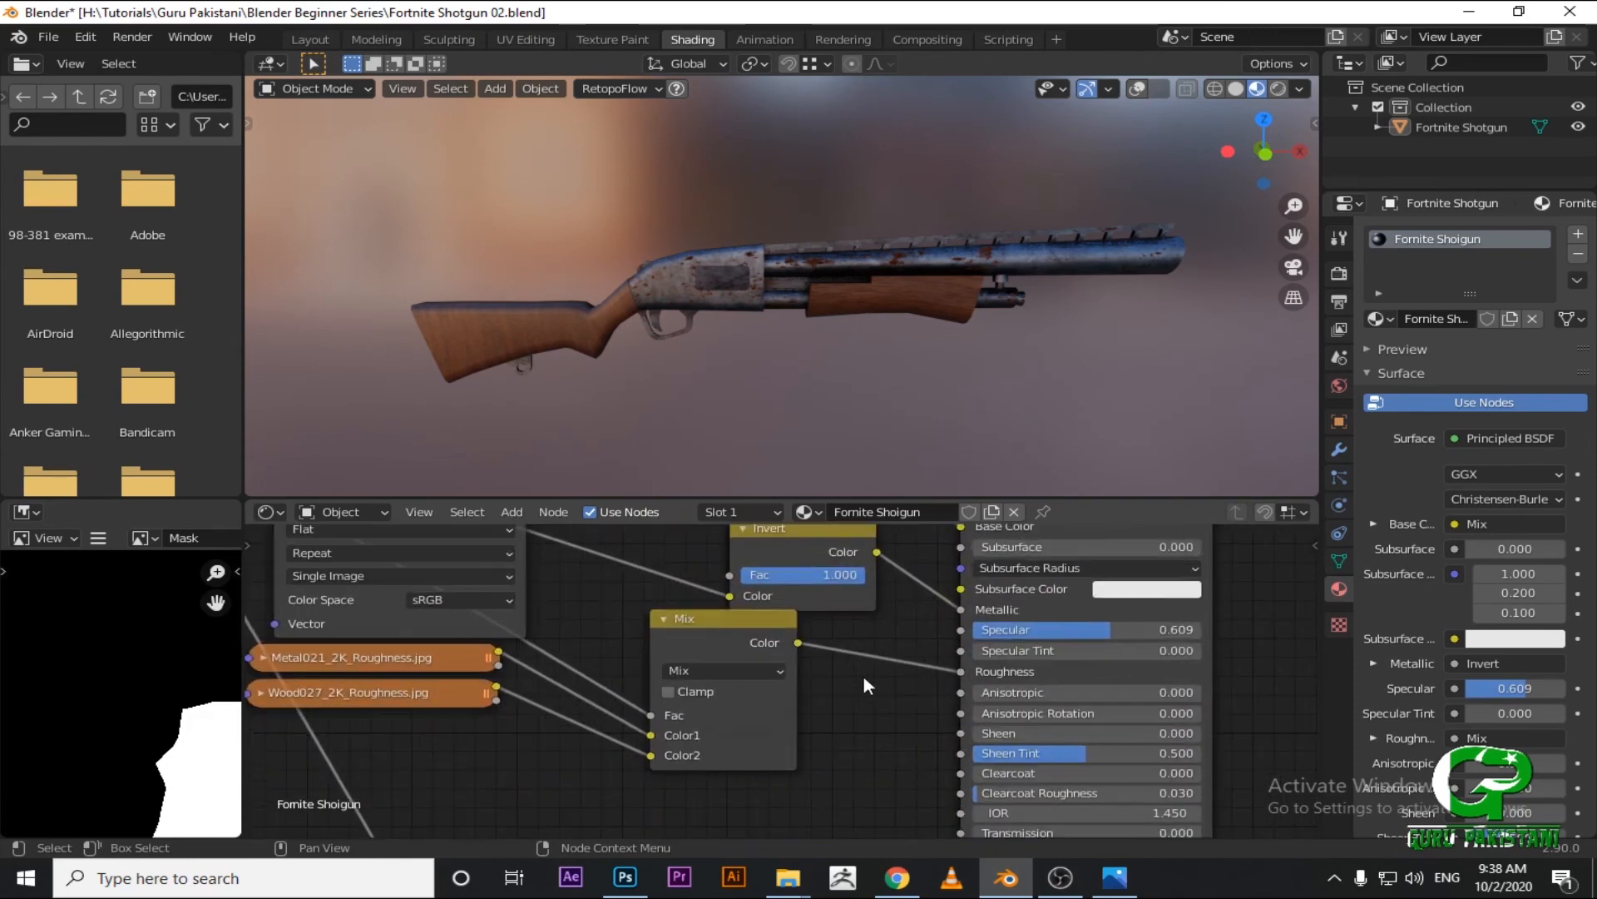
scroll(816, 600, up, 2)
middle_drag(796, 619, 732, 702)
middle_drag(796, 455, 802, 419)
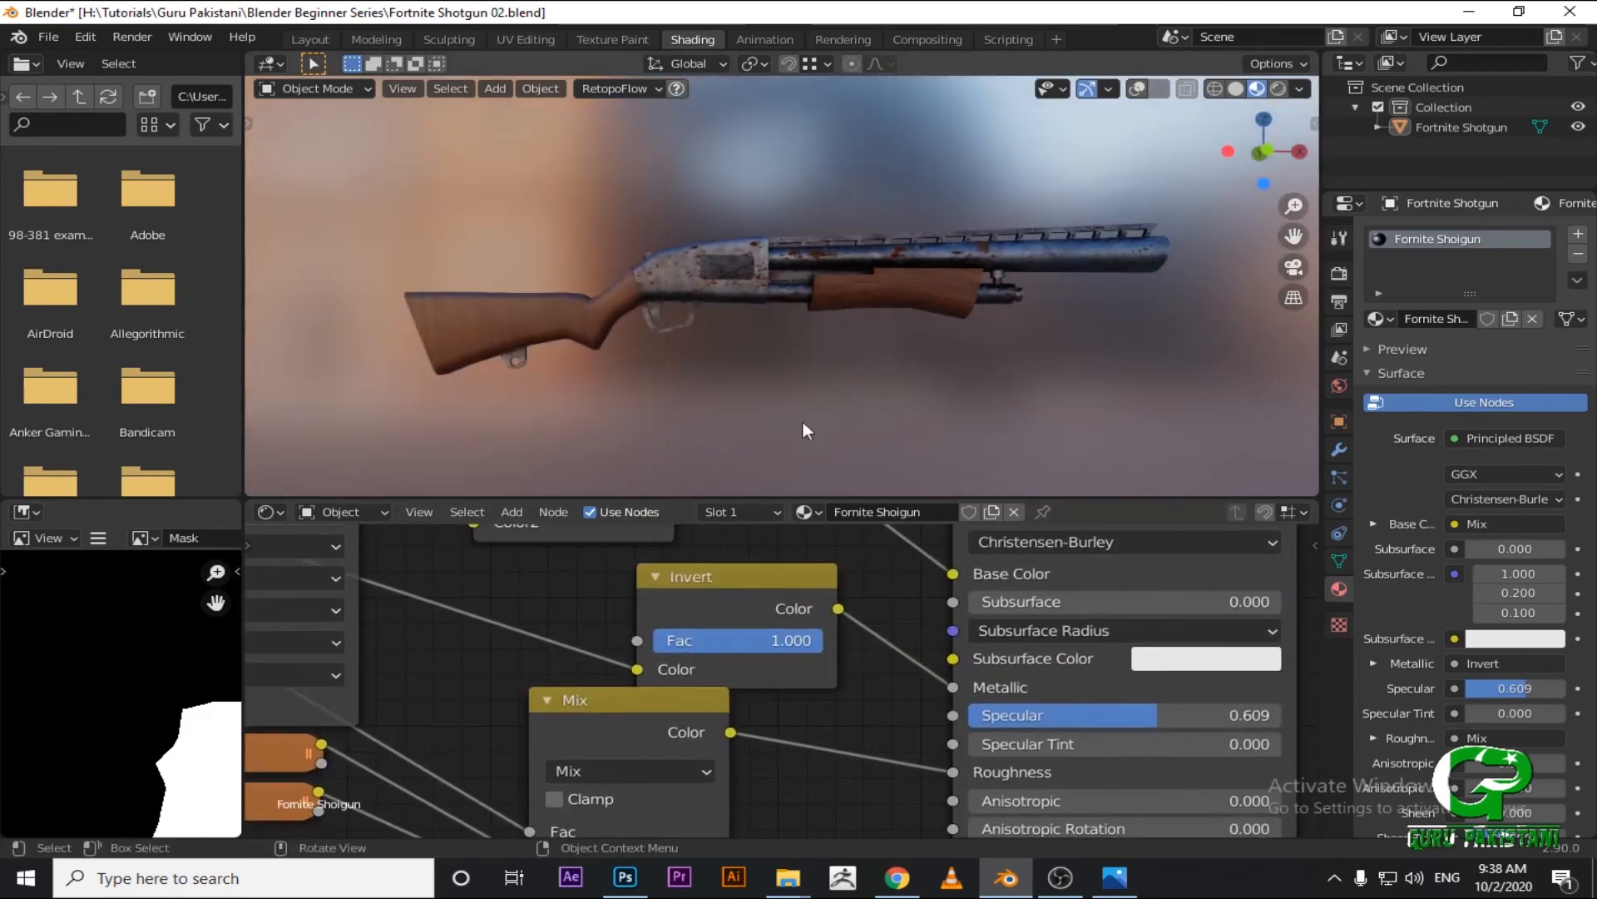
middle_drag(975, 290, 961, 333)
scroll(961, 333, up, 2)
drag(726, 647, 566, 646)
middle_drag(842, 421, 752, 358)
scroll(752, 358, up, 2)
scroll(818, 676, down, 1)
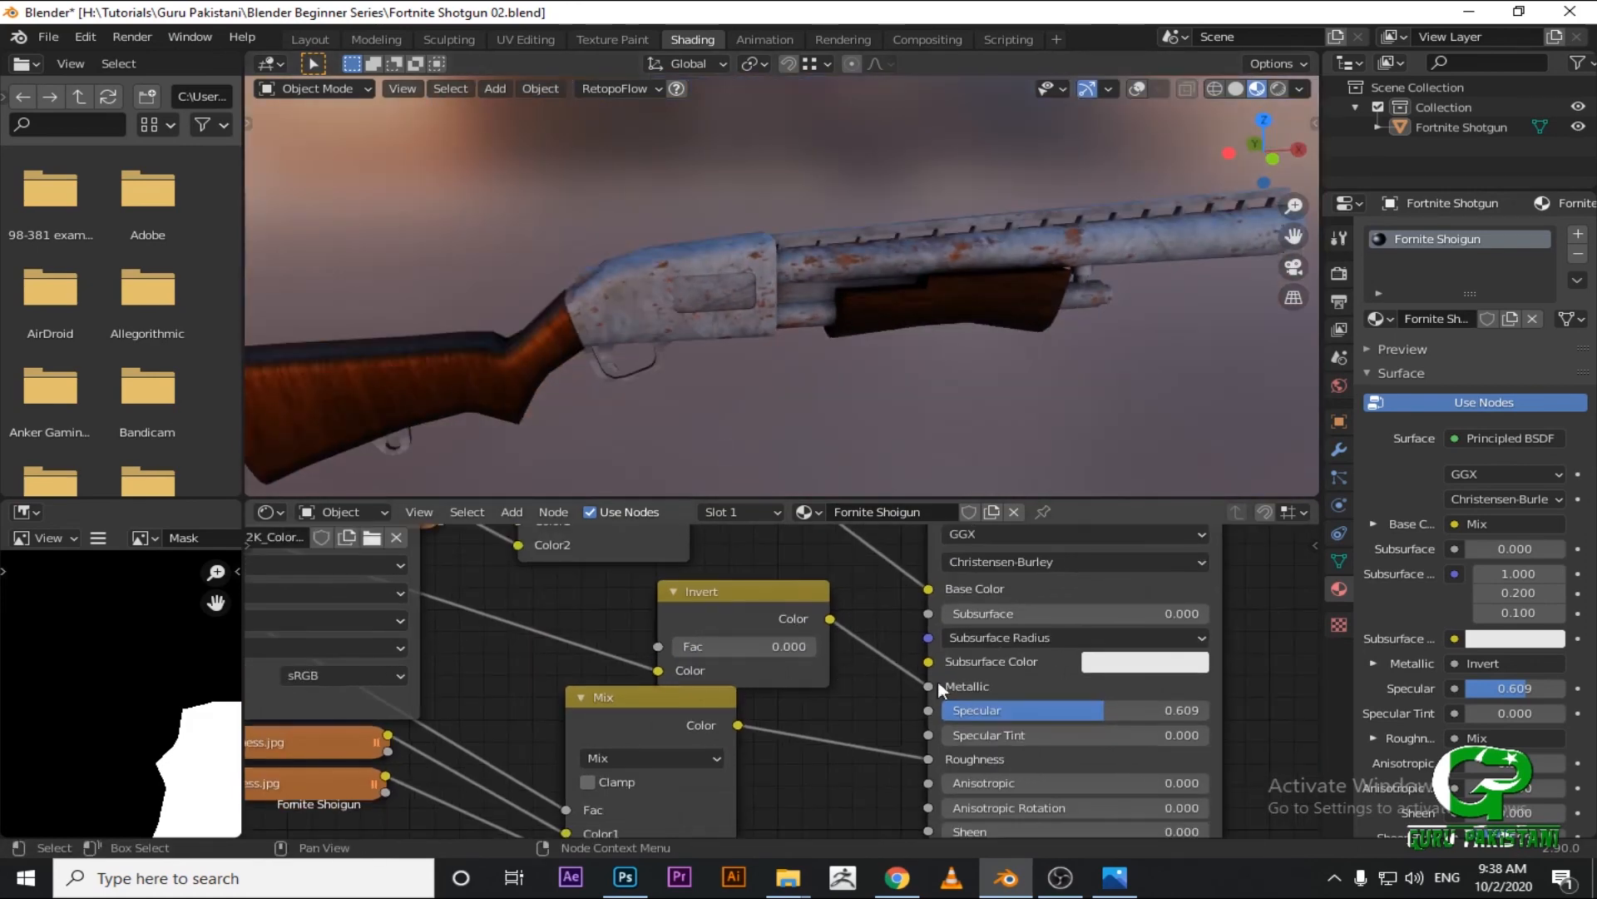
Disconnect the Invert node from the Principled BSDF's Metallic input to compare the shading, and reconnect its Color output to Metallic.
drag(928, 685, 842, 667)
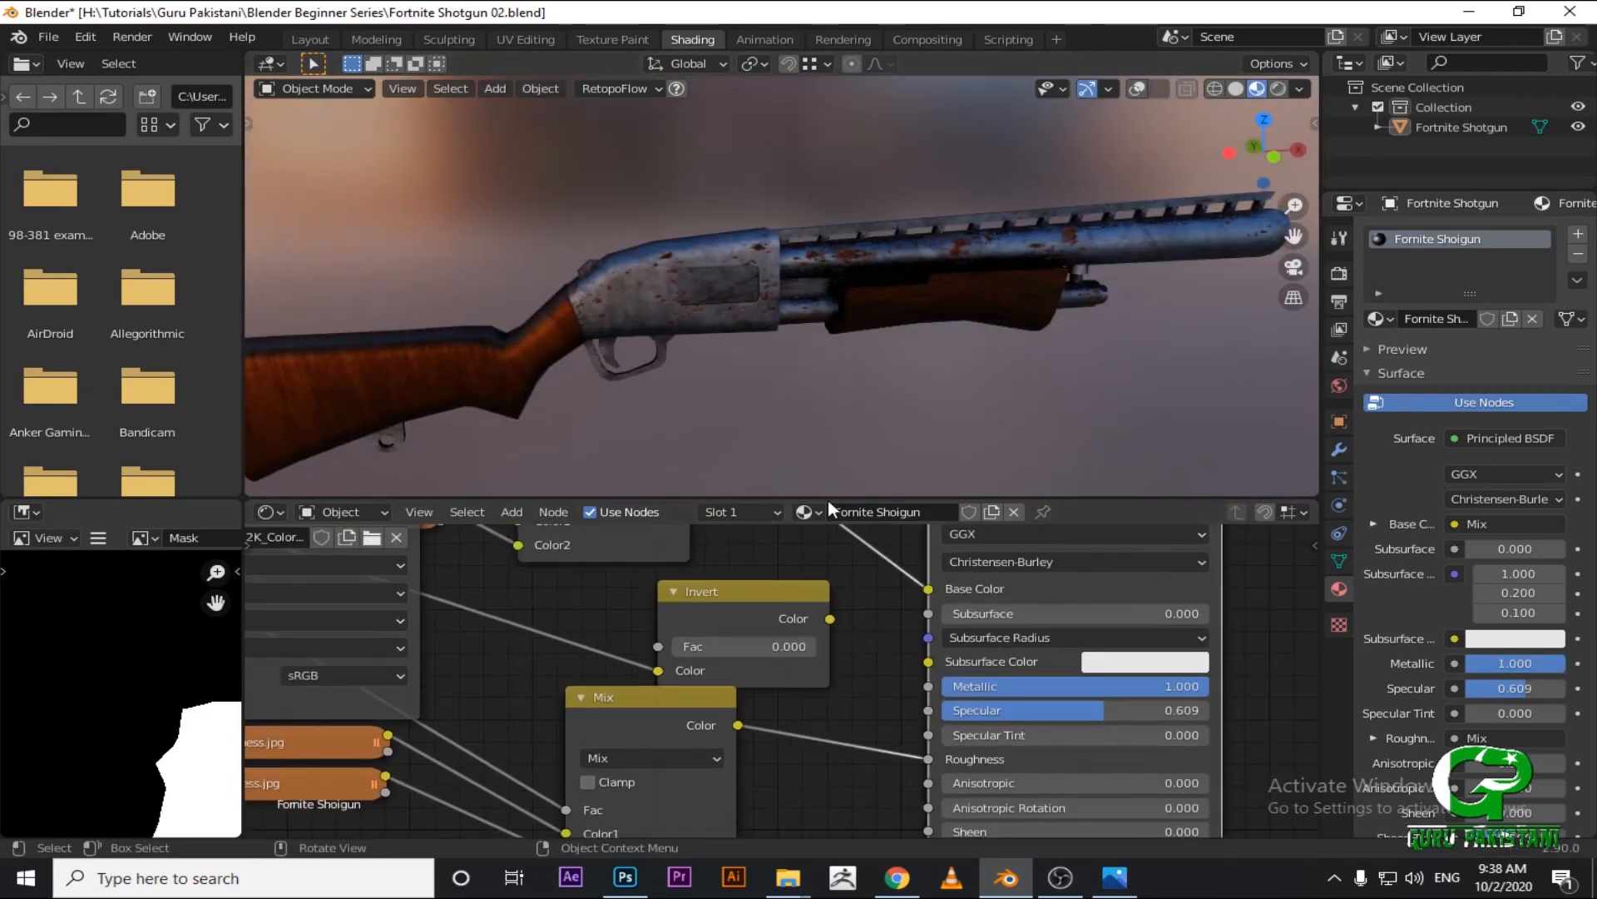
scroll(707, 707, down, 1)
middle_drag(707, 707, 827, 729)
scroll(824, 727, down, 2)
scroll(441, 618, down, 2)
middle_drag(447, 618, 559, 622)
scroll(540, 623, up, 1)
middle_drag(823, 723, 747, 657)
scroll(747, 657, up, 2)
middle_drag(1032, 695, 778, 636)
scroll(779, 636, up, 2)
drag(819, 605, 919, 663)
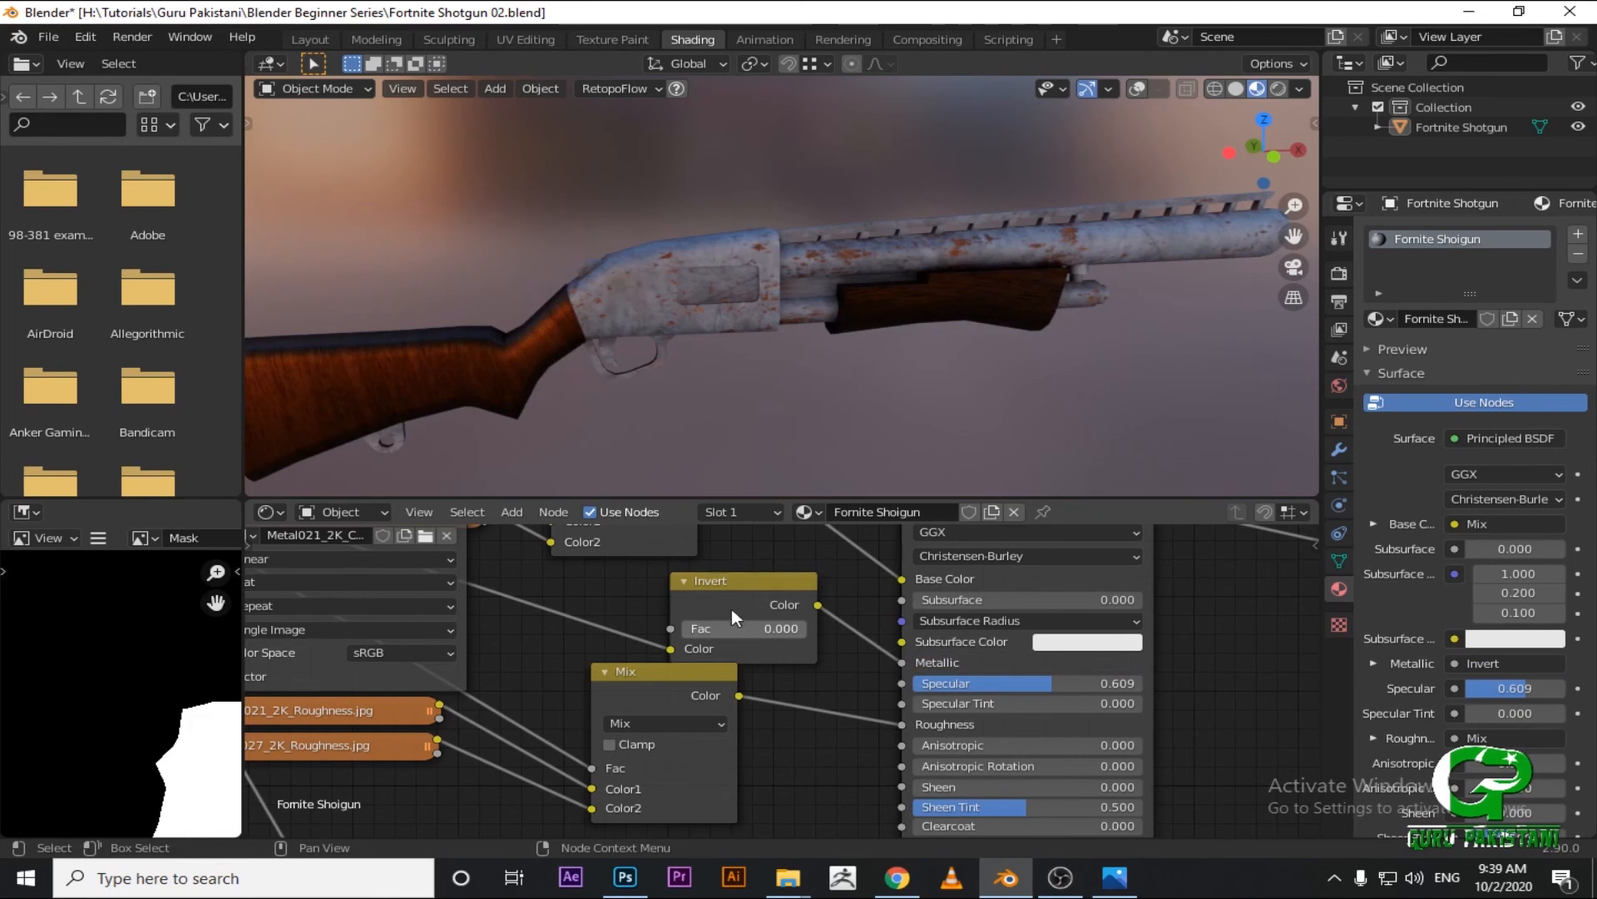
Select the Invert node and set its Fac to 1 while checking the shotgun's shading.
middle_drag(722, 333, 729, 267)
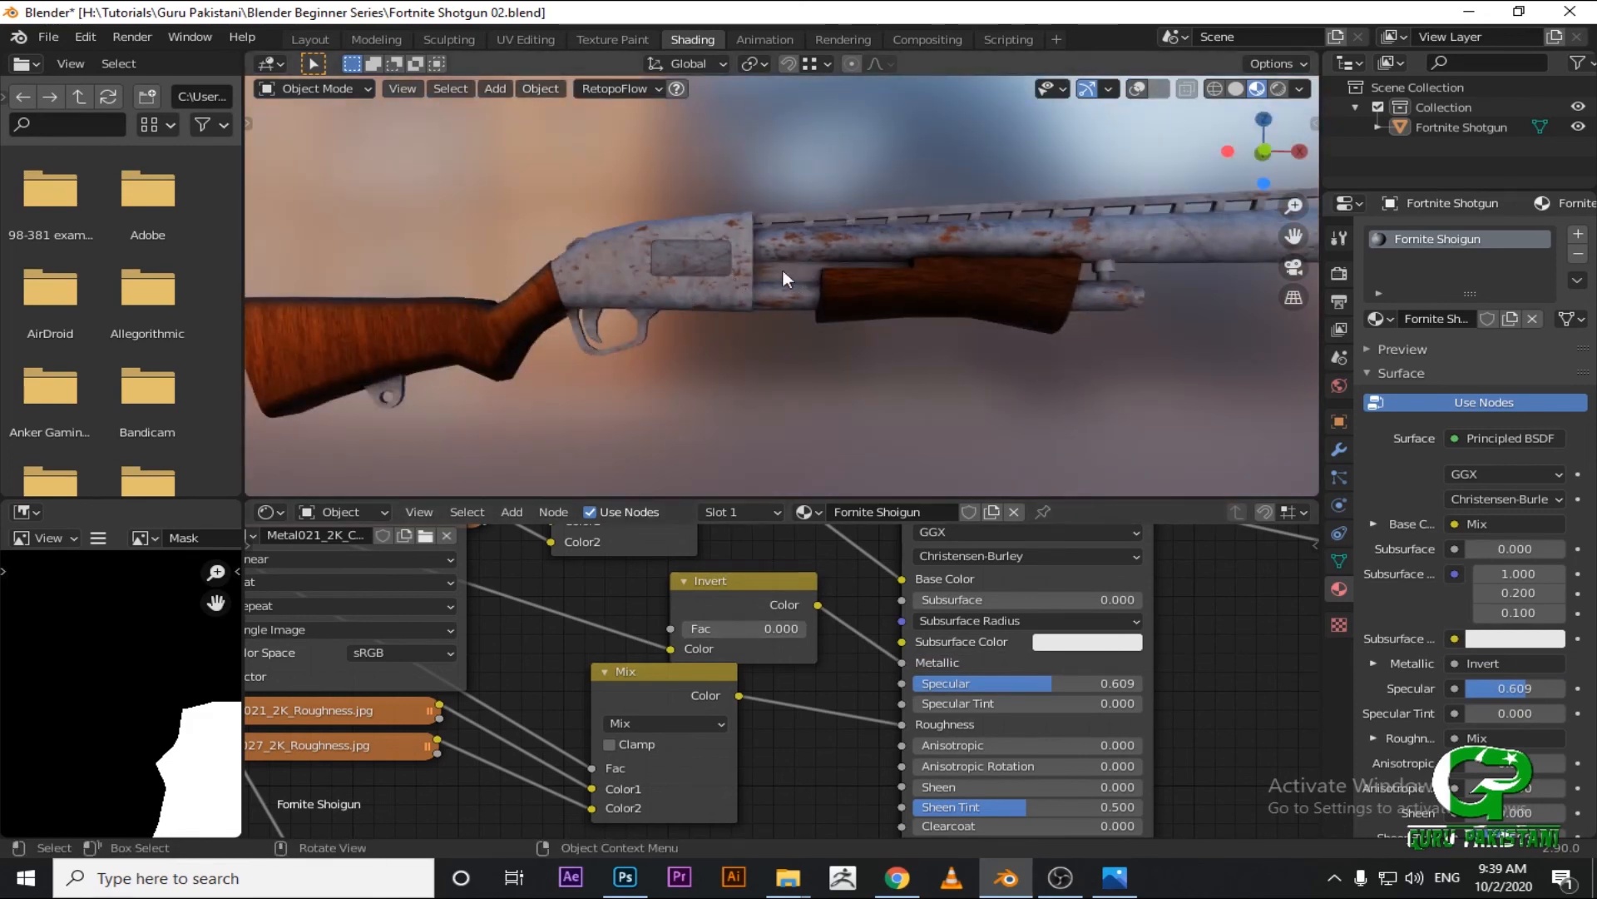
scroll(790, 682, up, 1)
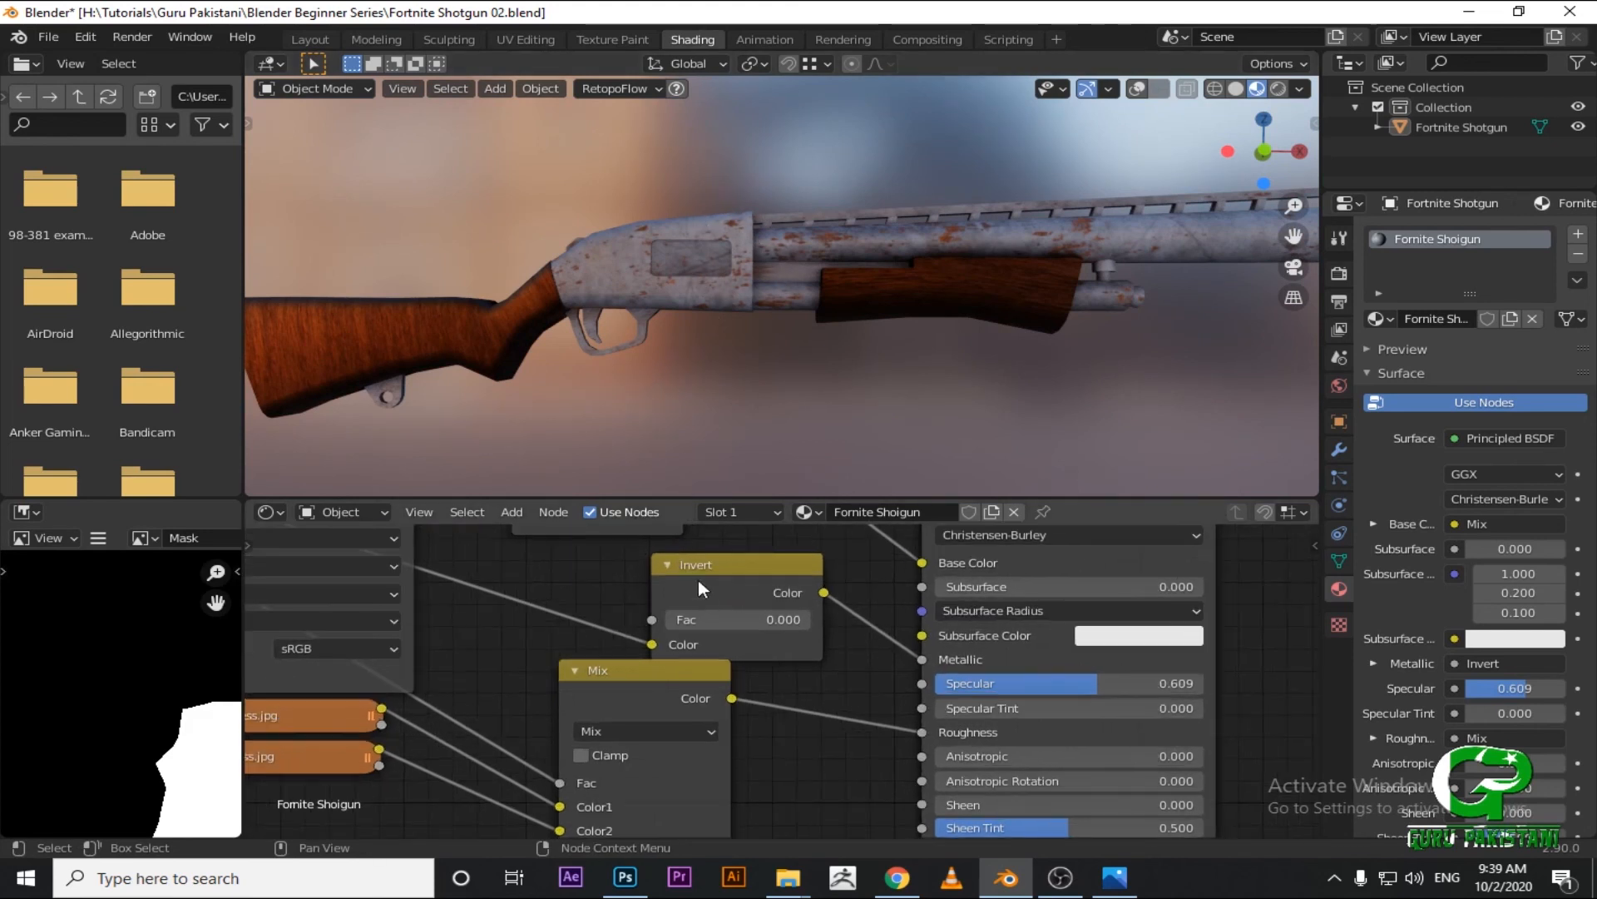
click(671, 570)
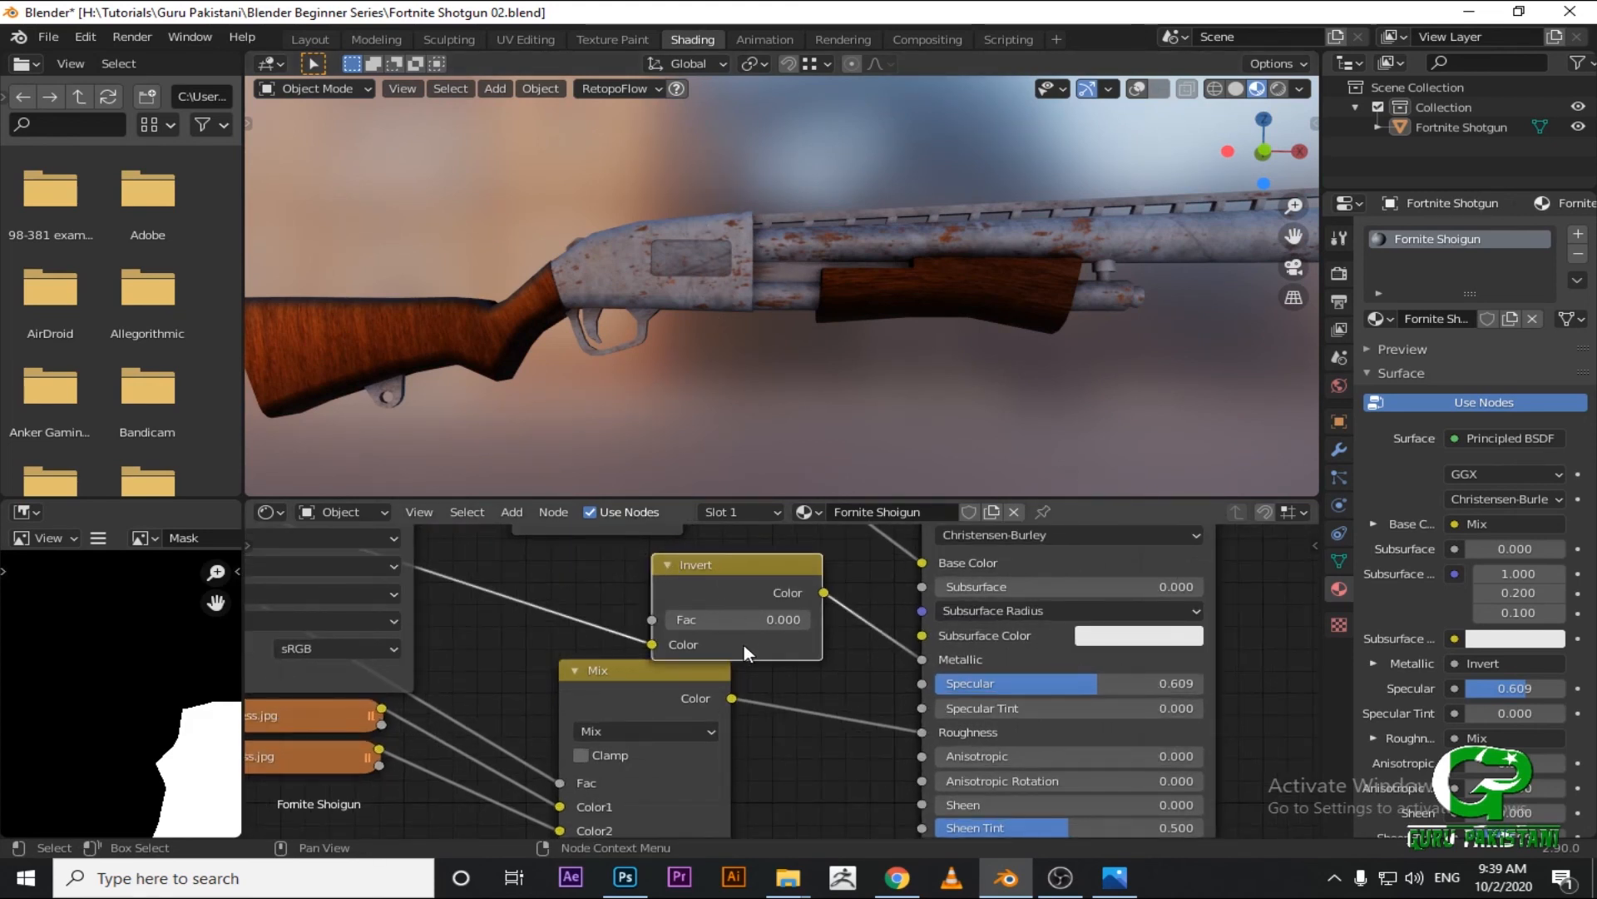
drag(733, 620, 819, 621)
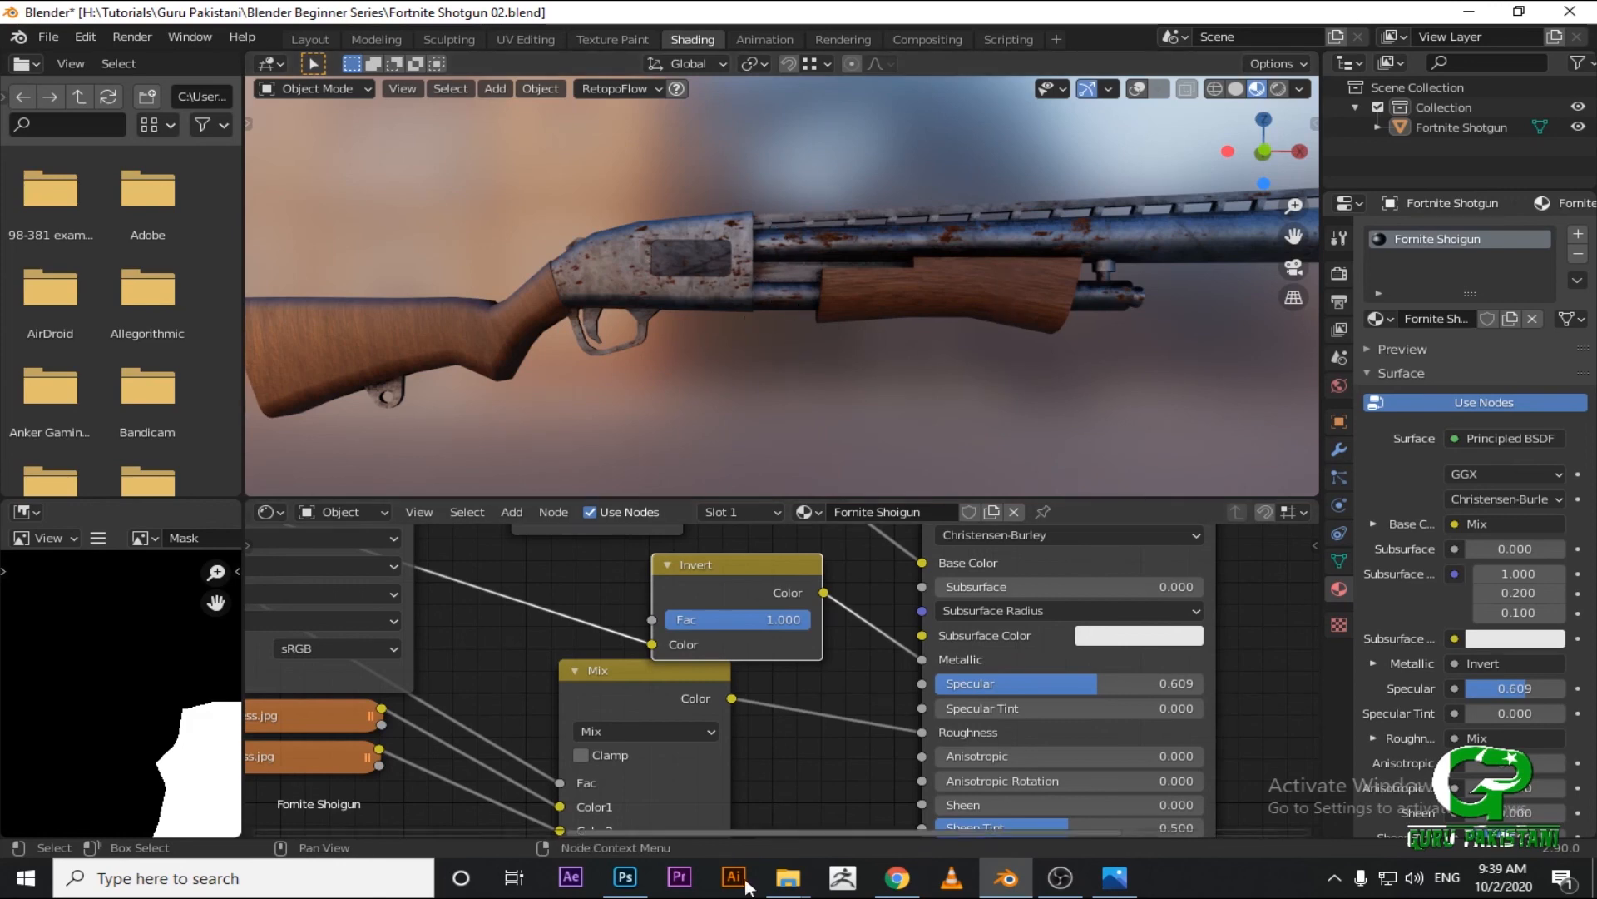
Review the material's node tree from the Principled BSDF through the Mix and Invert nodes back to the Mask texture.
scroll(906, 691, down, 2)
scroll(902, 700, up, 2)
middle_drag(919, 672, 599, 686)
scroll(599, 685, down, 4)
middle_drag(978, 647, 806, 696)
middle_drag(910, 654, 1159, 618)
middle_drag(667, 658, 820, 536)
scroll(706, 610, down, 4)
middle_drag(708, 620, 752, 599)
middle_drag(745, 658, 873, 836)
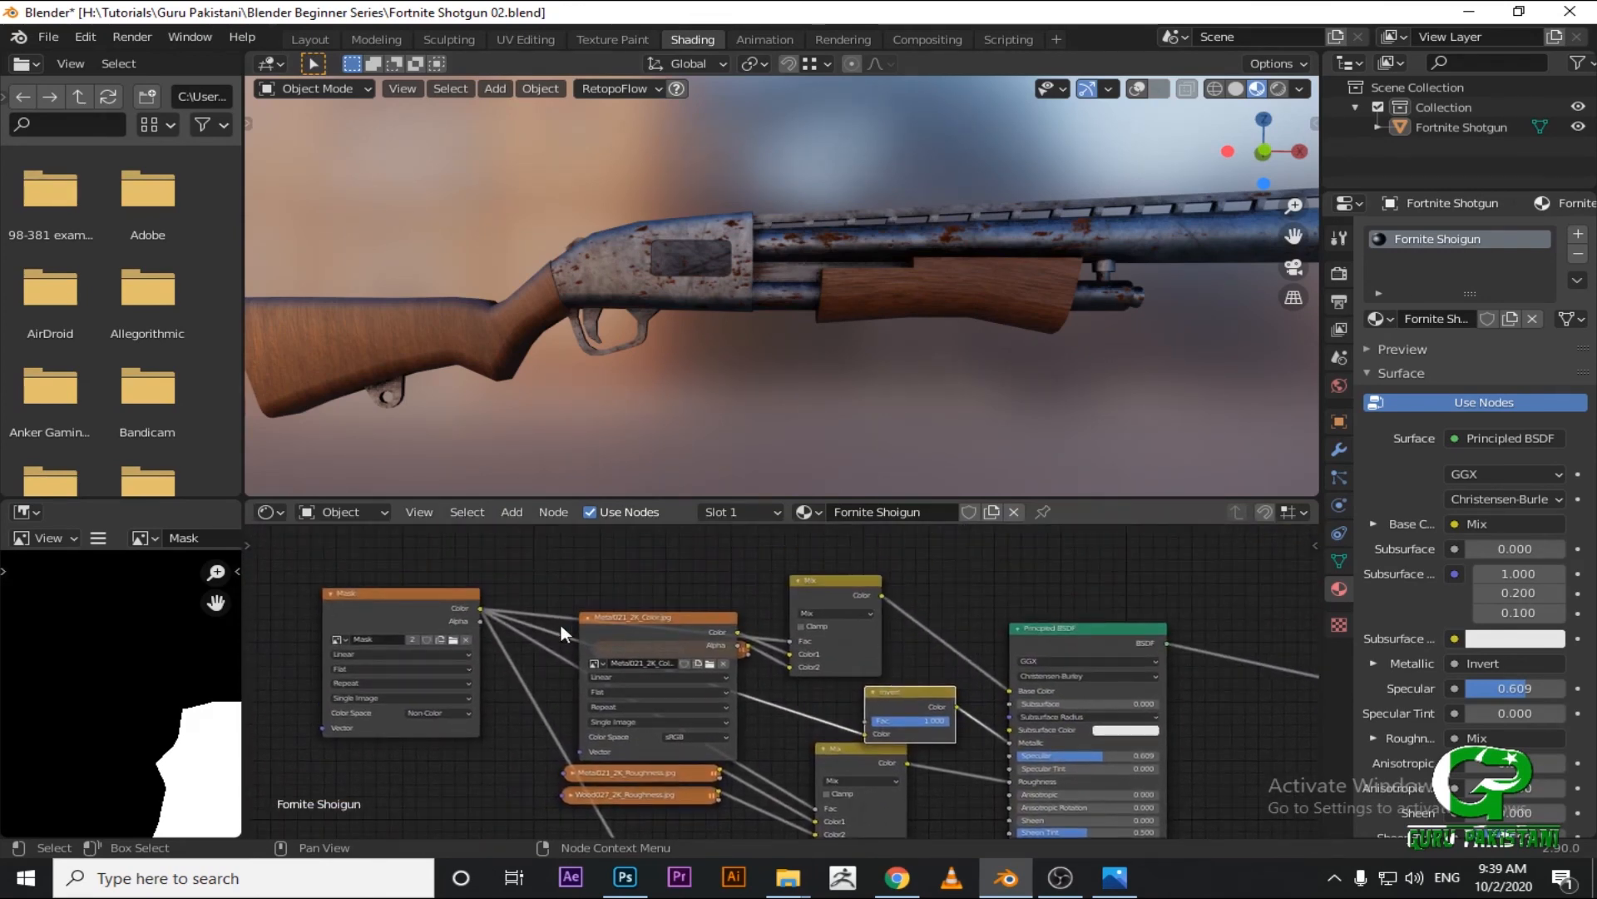
Collapse the Metal021_2K_Color.jpg node and move it above the Wood027_2K_Color.jpg node.
click(591, 623)
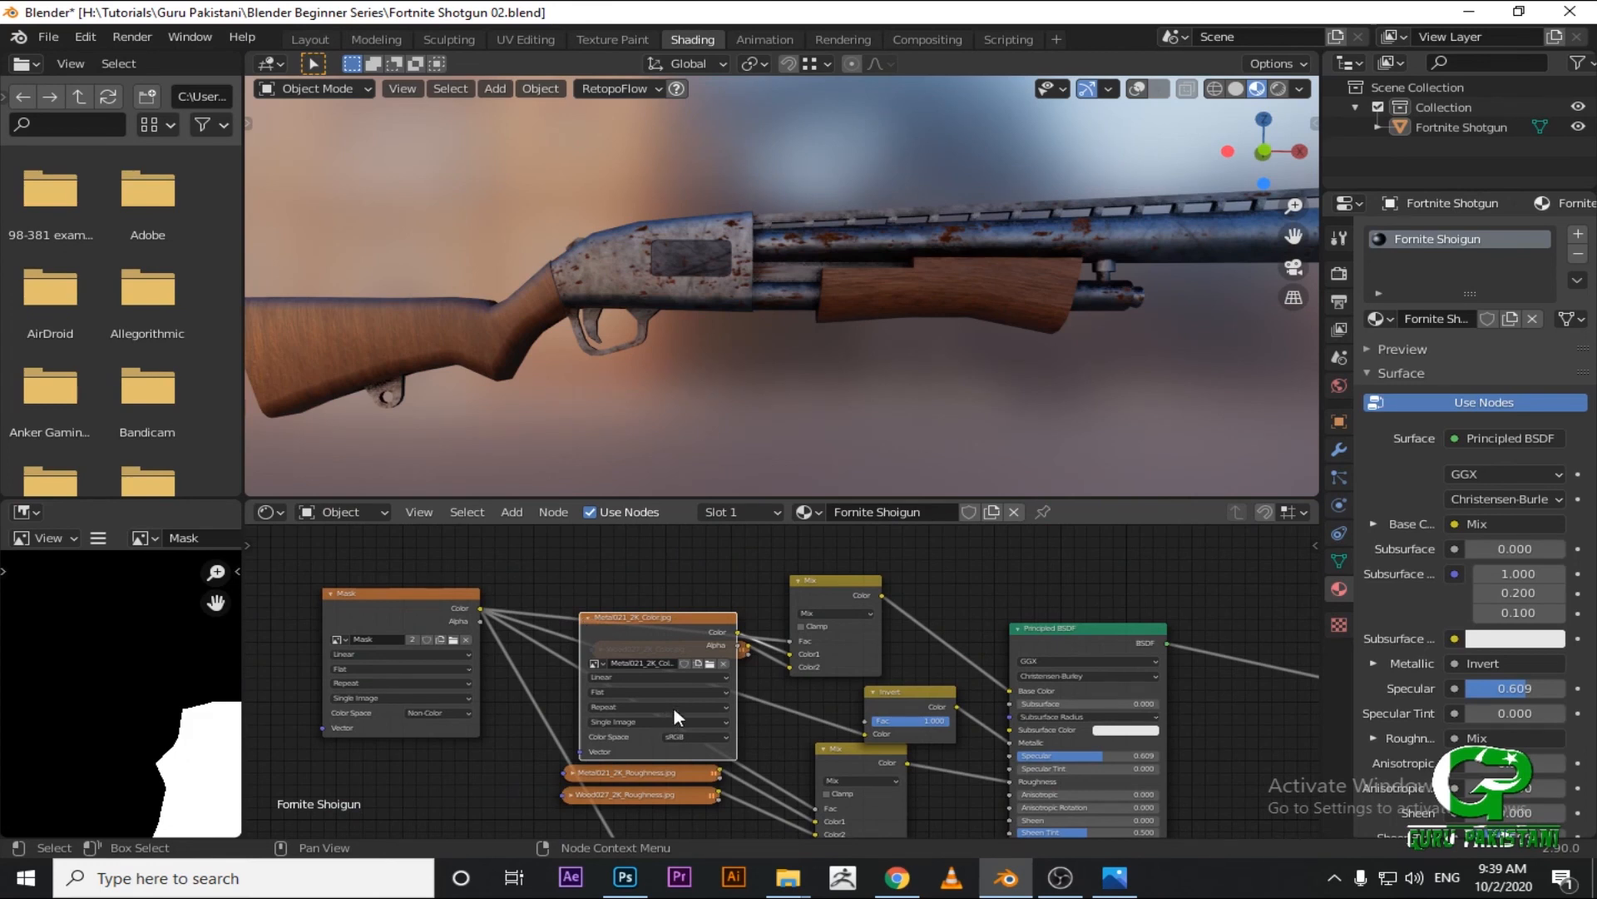
click(587, 614)
drag(609, 615, 632, 602)
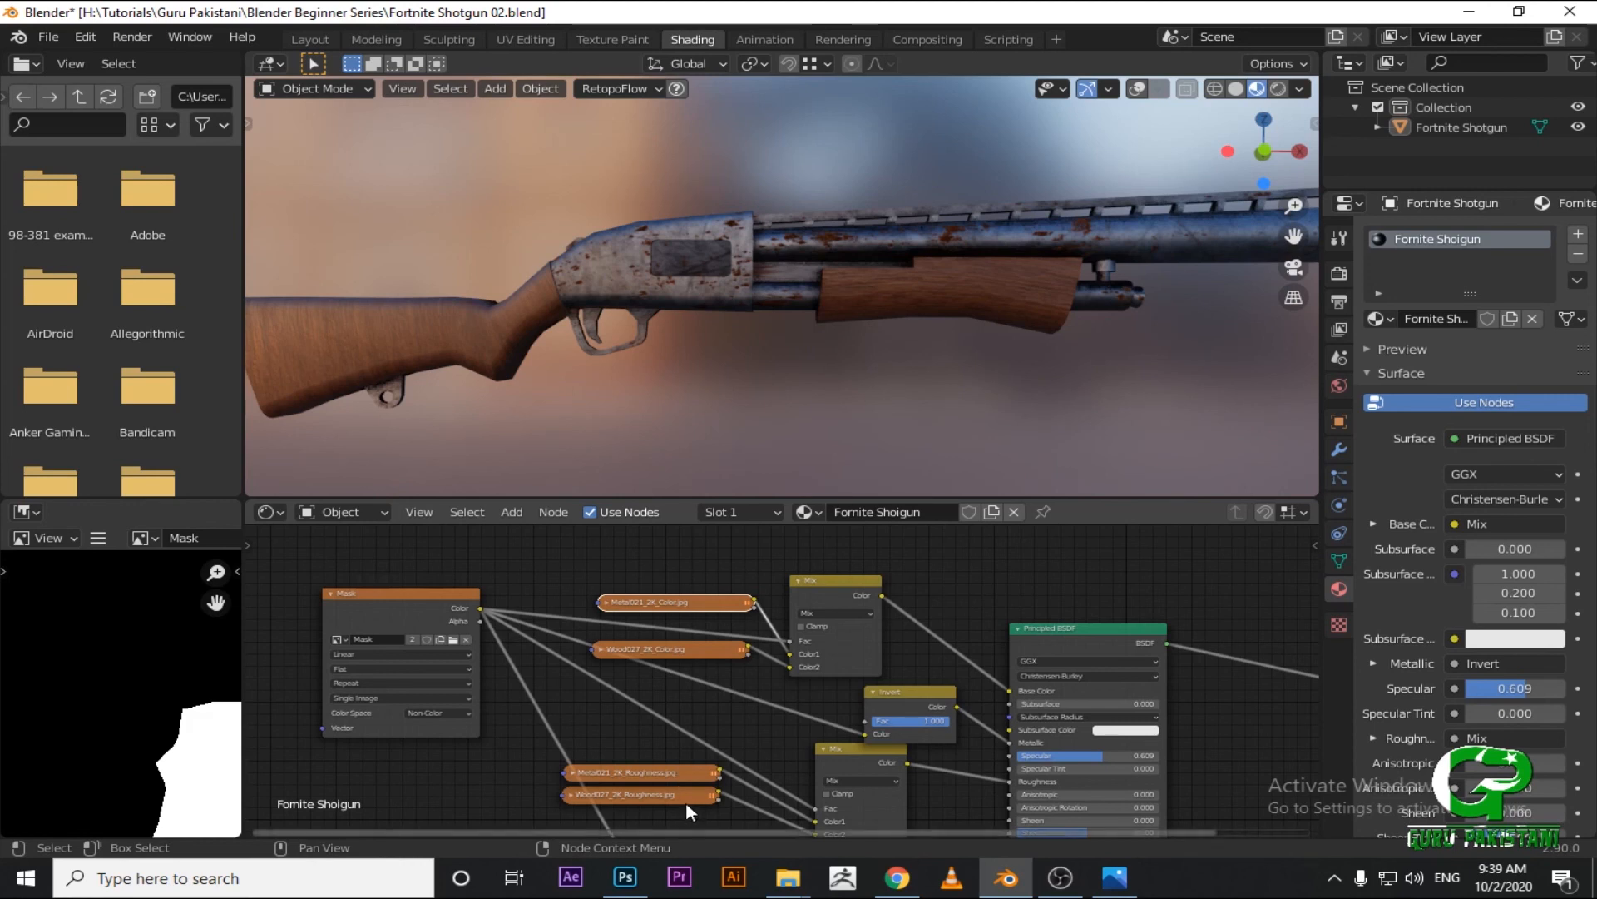
Inspect the whole textured shotgun alongside the full painted mask image.
scroll(914, 751, down, 2)
middle_drag(917, 369, 1028, 350)
scroll(193, 614, down, 4)
middle_drag(172, 617, 140, 598)
scroll(556, 681, down, 2)
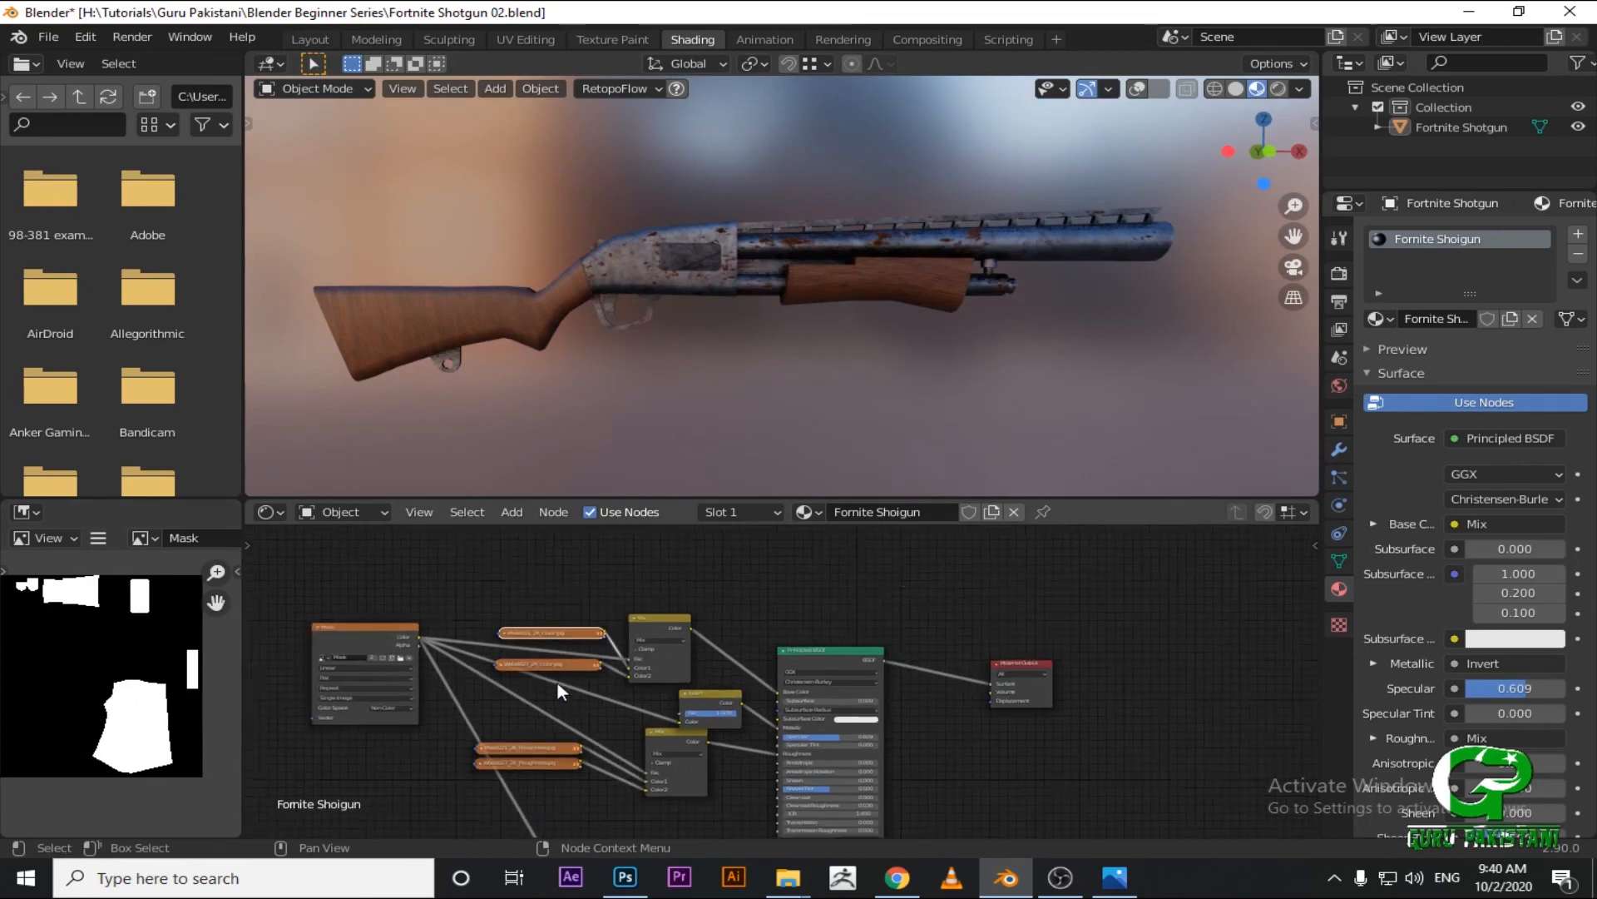
Review the color, roughness and normal texture groups and their links into the Principled BSDF.
middle_drag(534, 682, 563, 603)
scroll(607, 829, up, 2)
middle_drag(607, 820, 664, 870)
scroll(638, 582, up, 3)
click(667, 620)
middle_drag(607, 757, 653, 579)
click(622, 708)
middle_drag(574, 737, 631, 598)
middle_drag(695, 652, 751, 808)
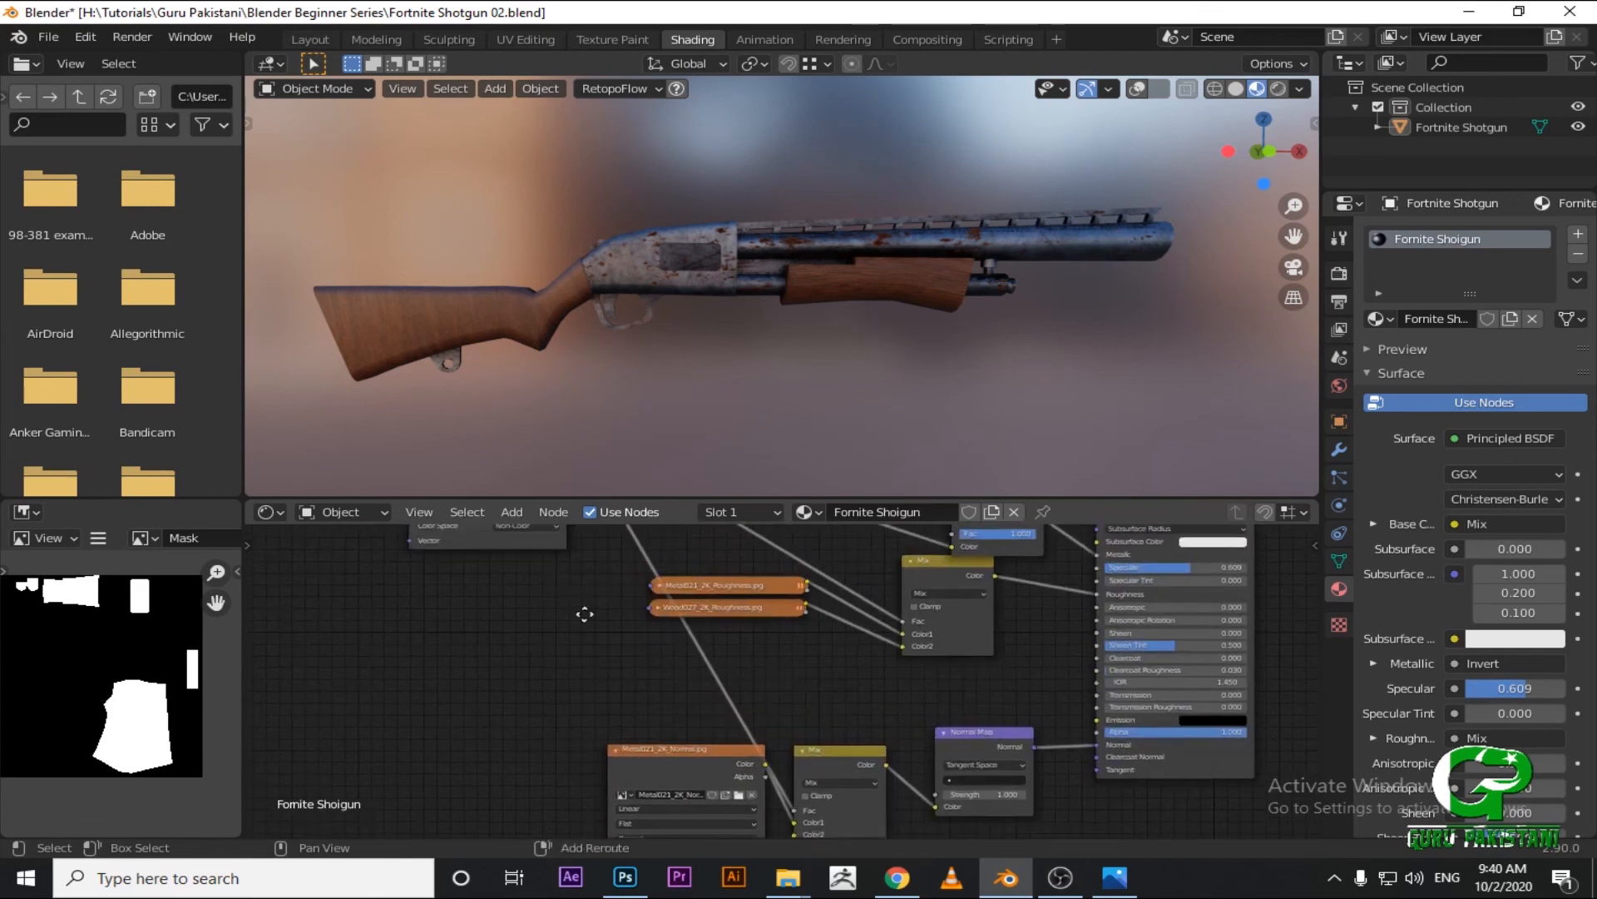
middle_drag(557, 566, 624, 709)
middle_drag(937, 626, 802, 678)
scroll(802, 676, up, 2)
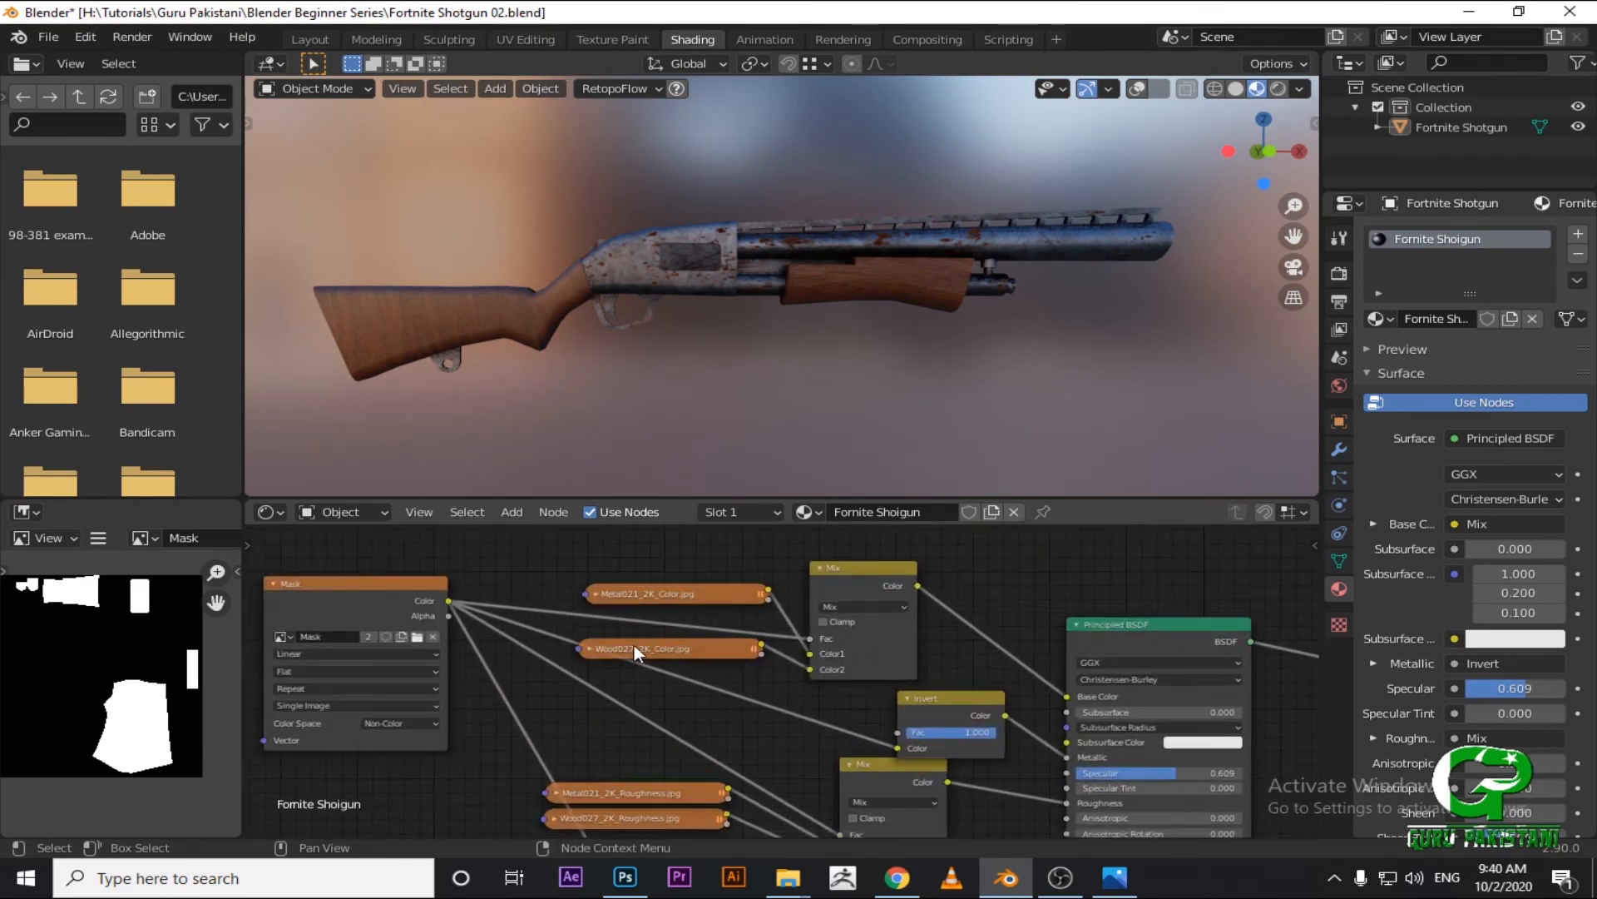
Trace the Mask node's links to the Mix and Invert nodes, selecting the Mask, color and roughness texture nodes along the way.
click(336, 616)
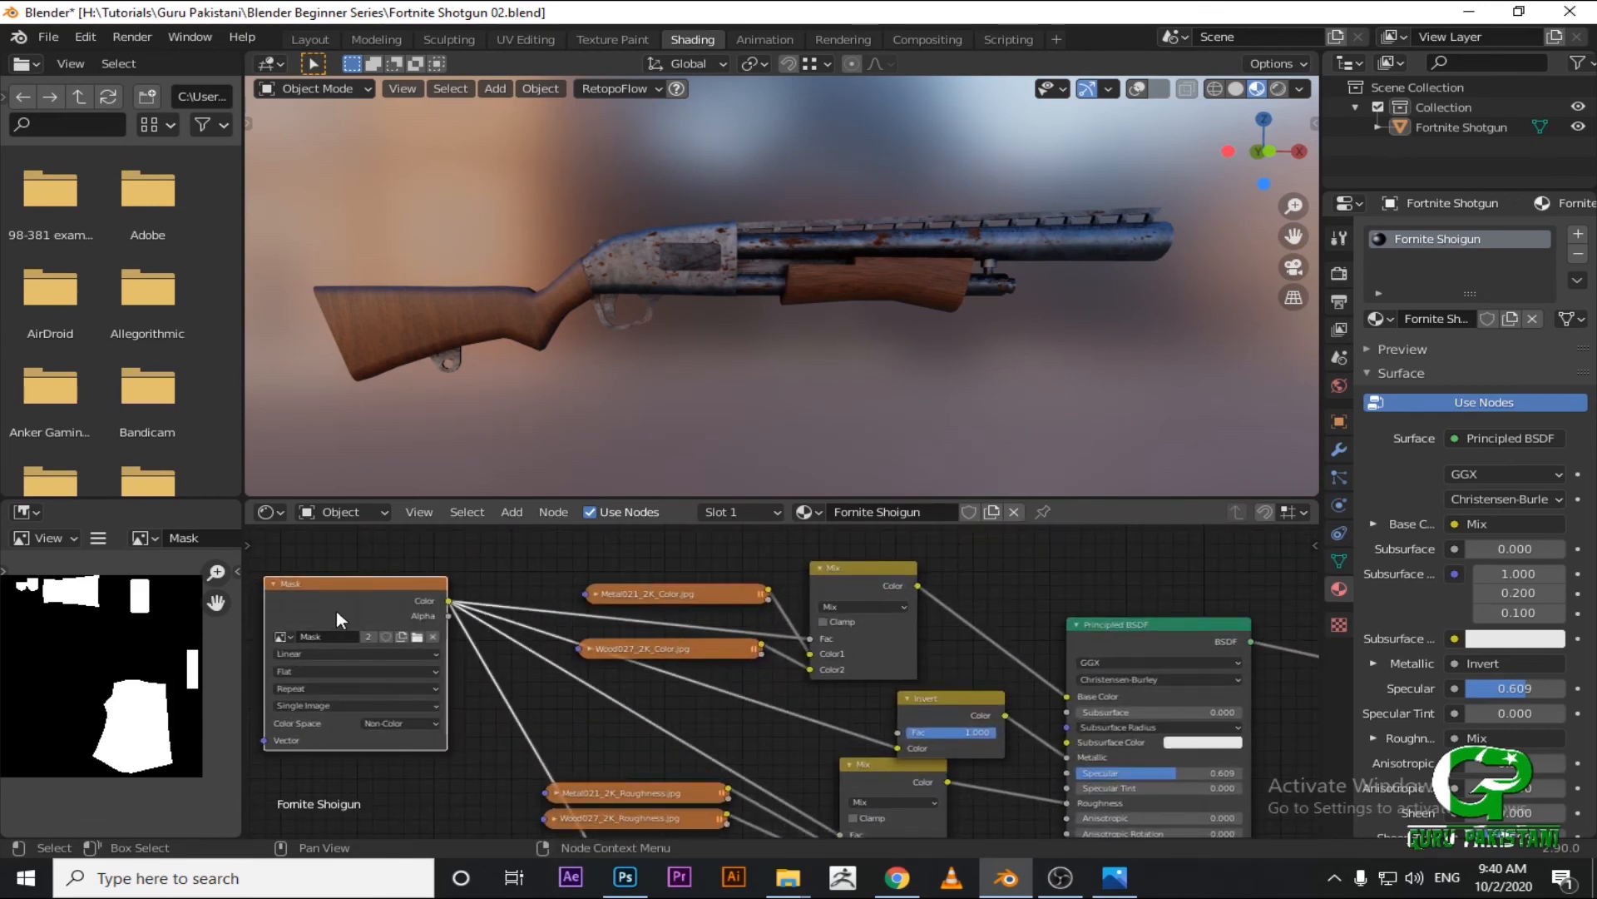
click(657, 599)
click(697, 664)
middle_drag(696, 661, 691, 478)
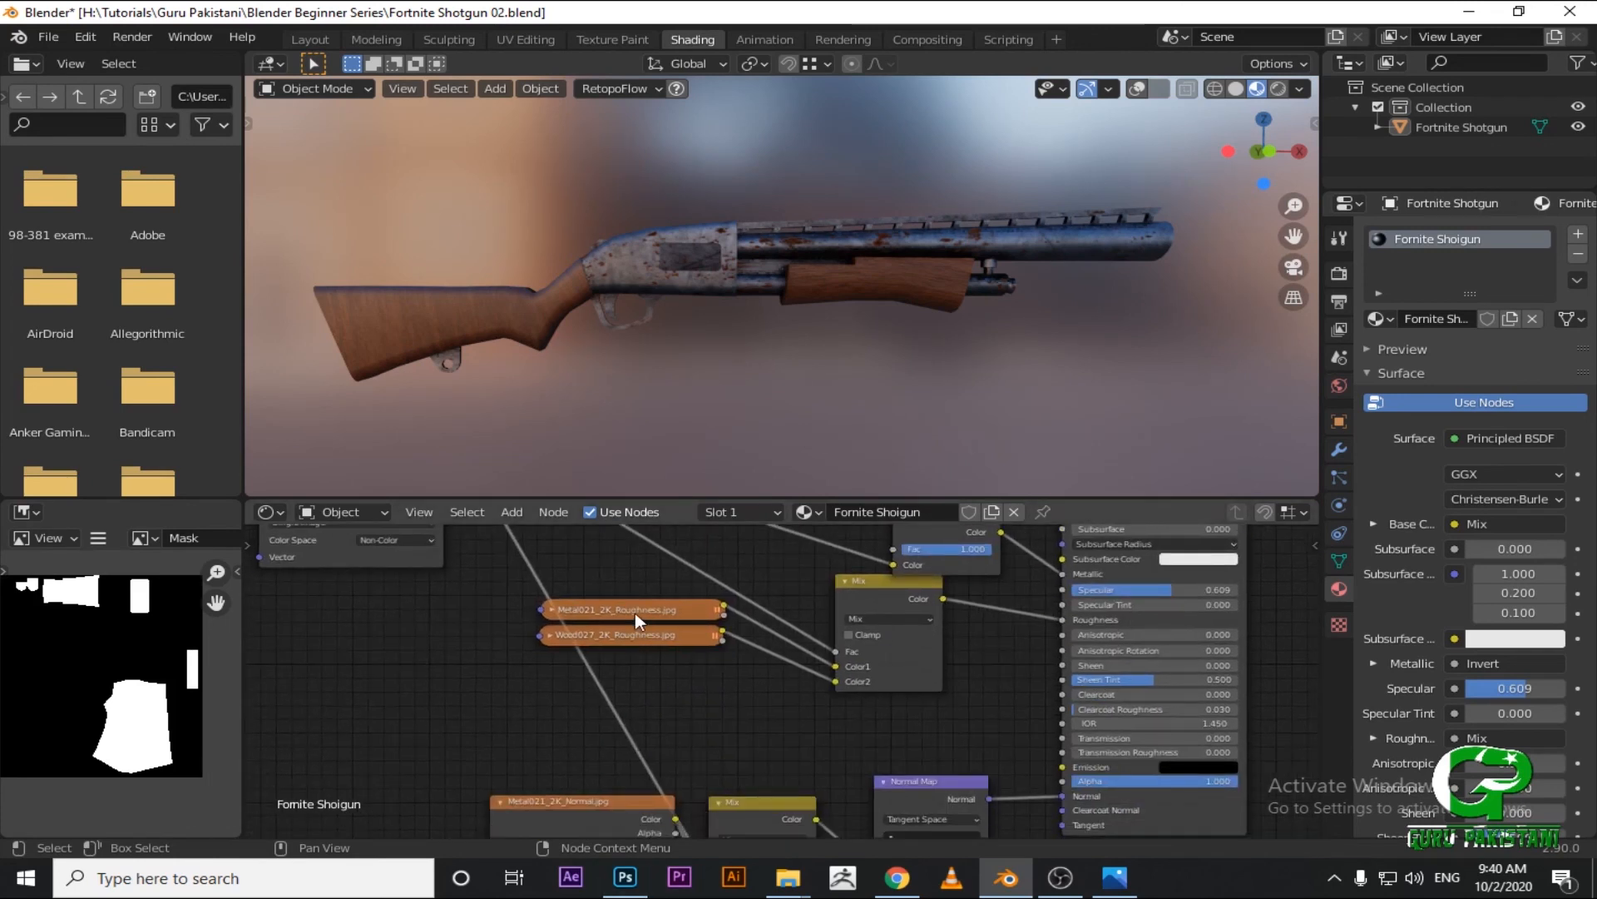
middle_drag(722, 704, 682, 616)
scroll(675, 624, down, 2)
middle_drag(593, 818, 617, 705)
scroll(624, 690, down, 1)
middle_drag(651, 644, 697, 799)
click(714, 617)
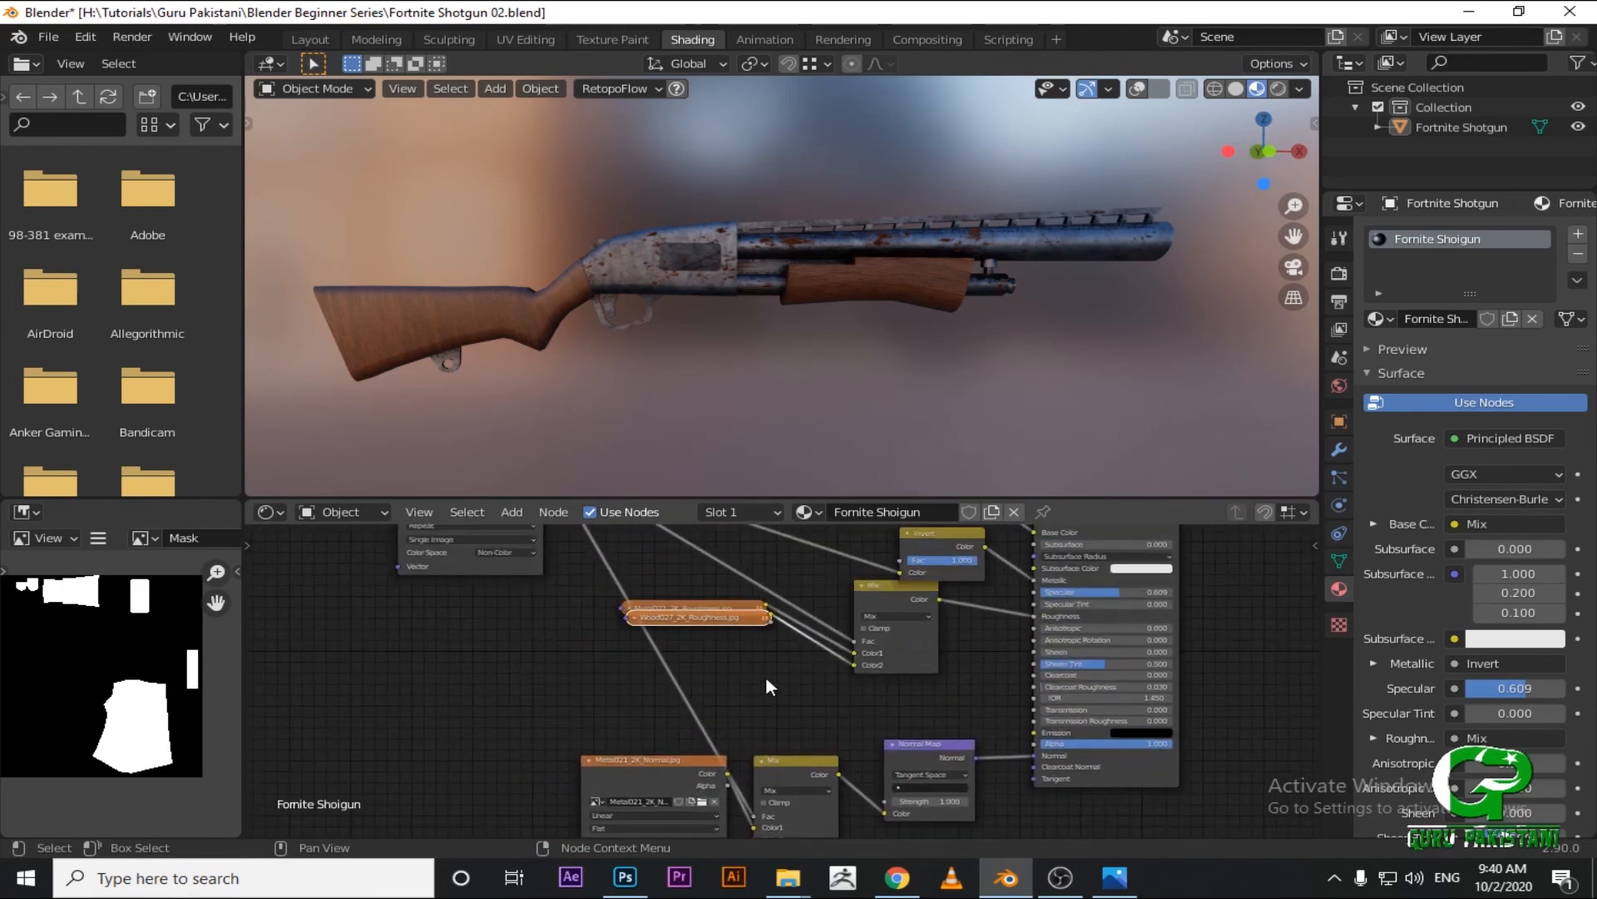
middle_drag(729, 659, 894, 807)
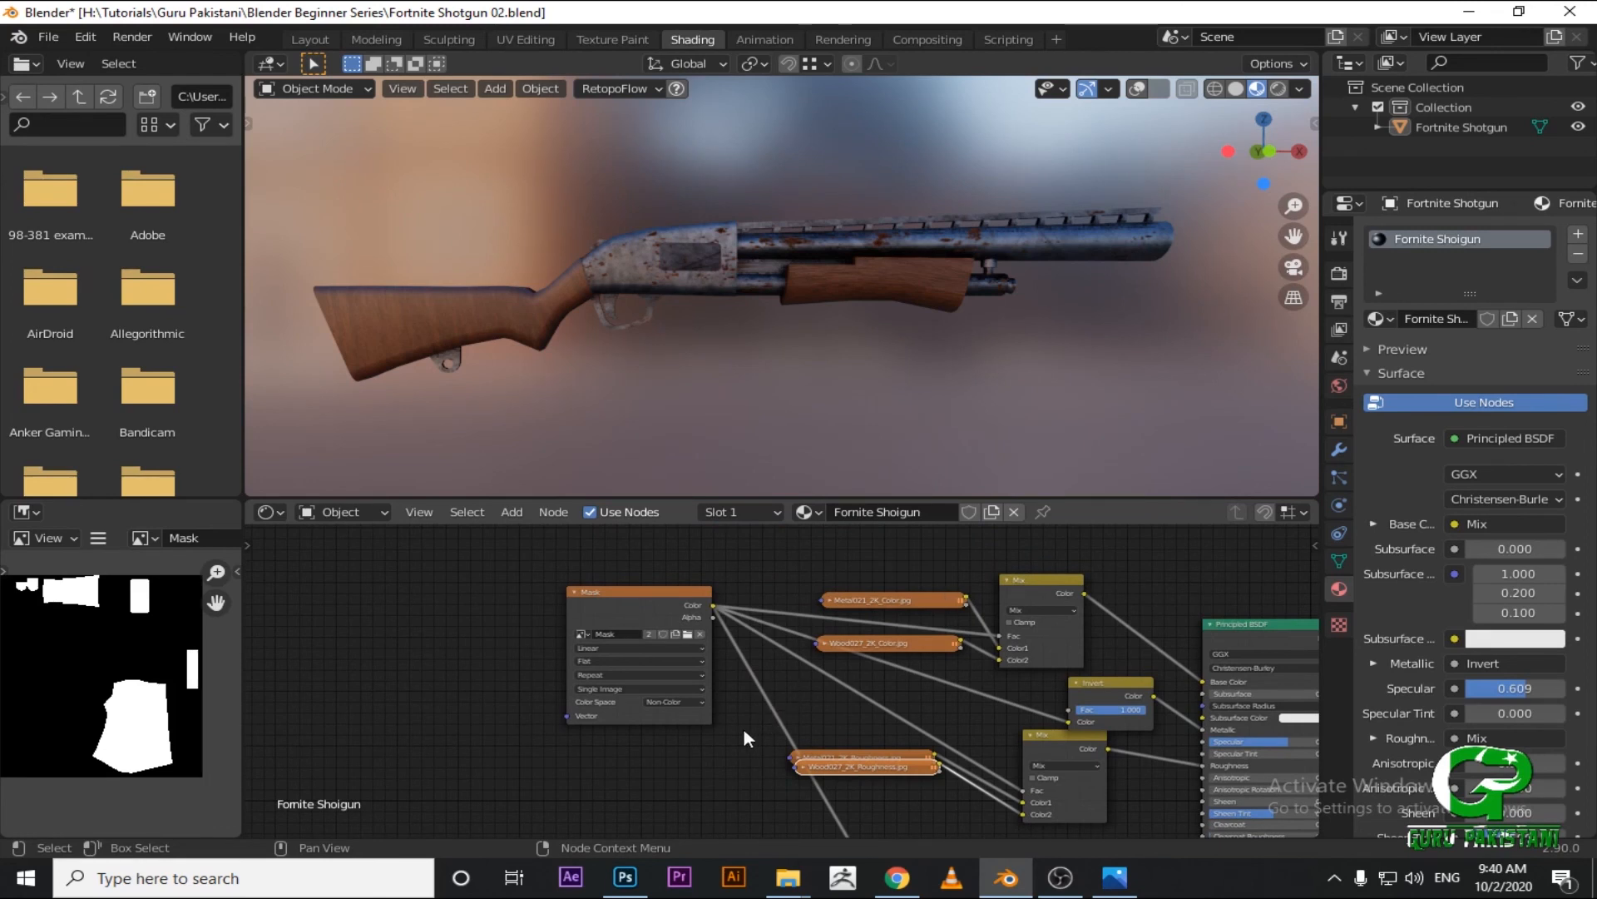
click(1060, 877)
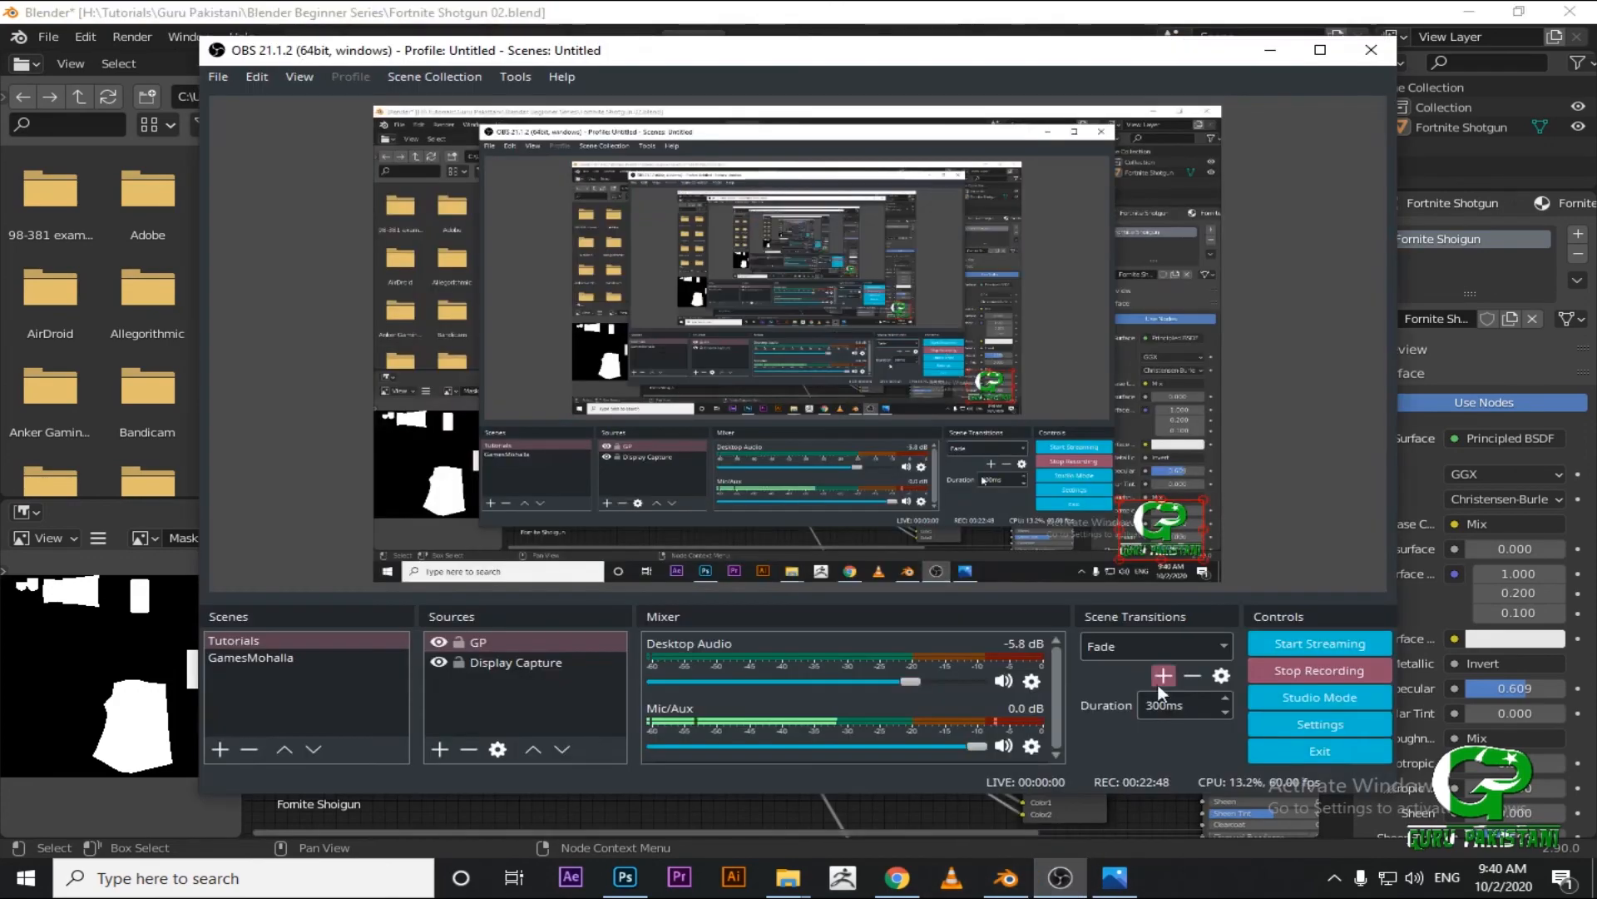